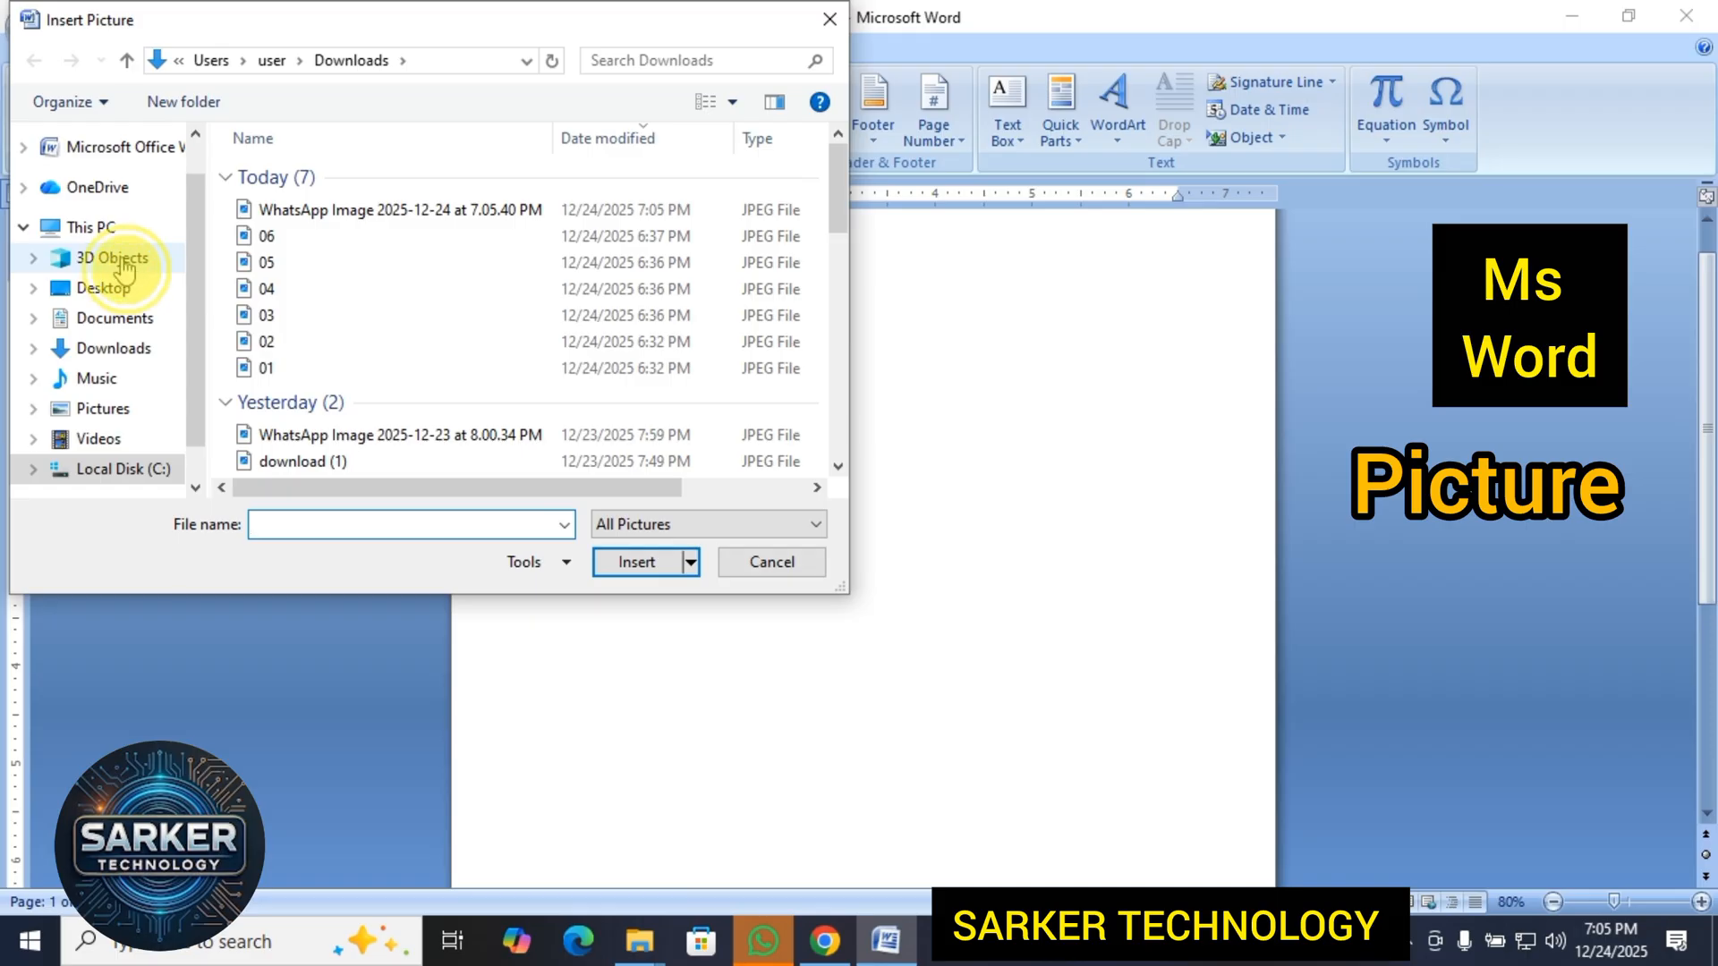
Insert the picture "WhatsApp Image 2025-12-24 at 7.05.40 PM" from the Downloads folder into the blank document.
left_click(112, 259)
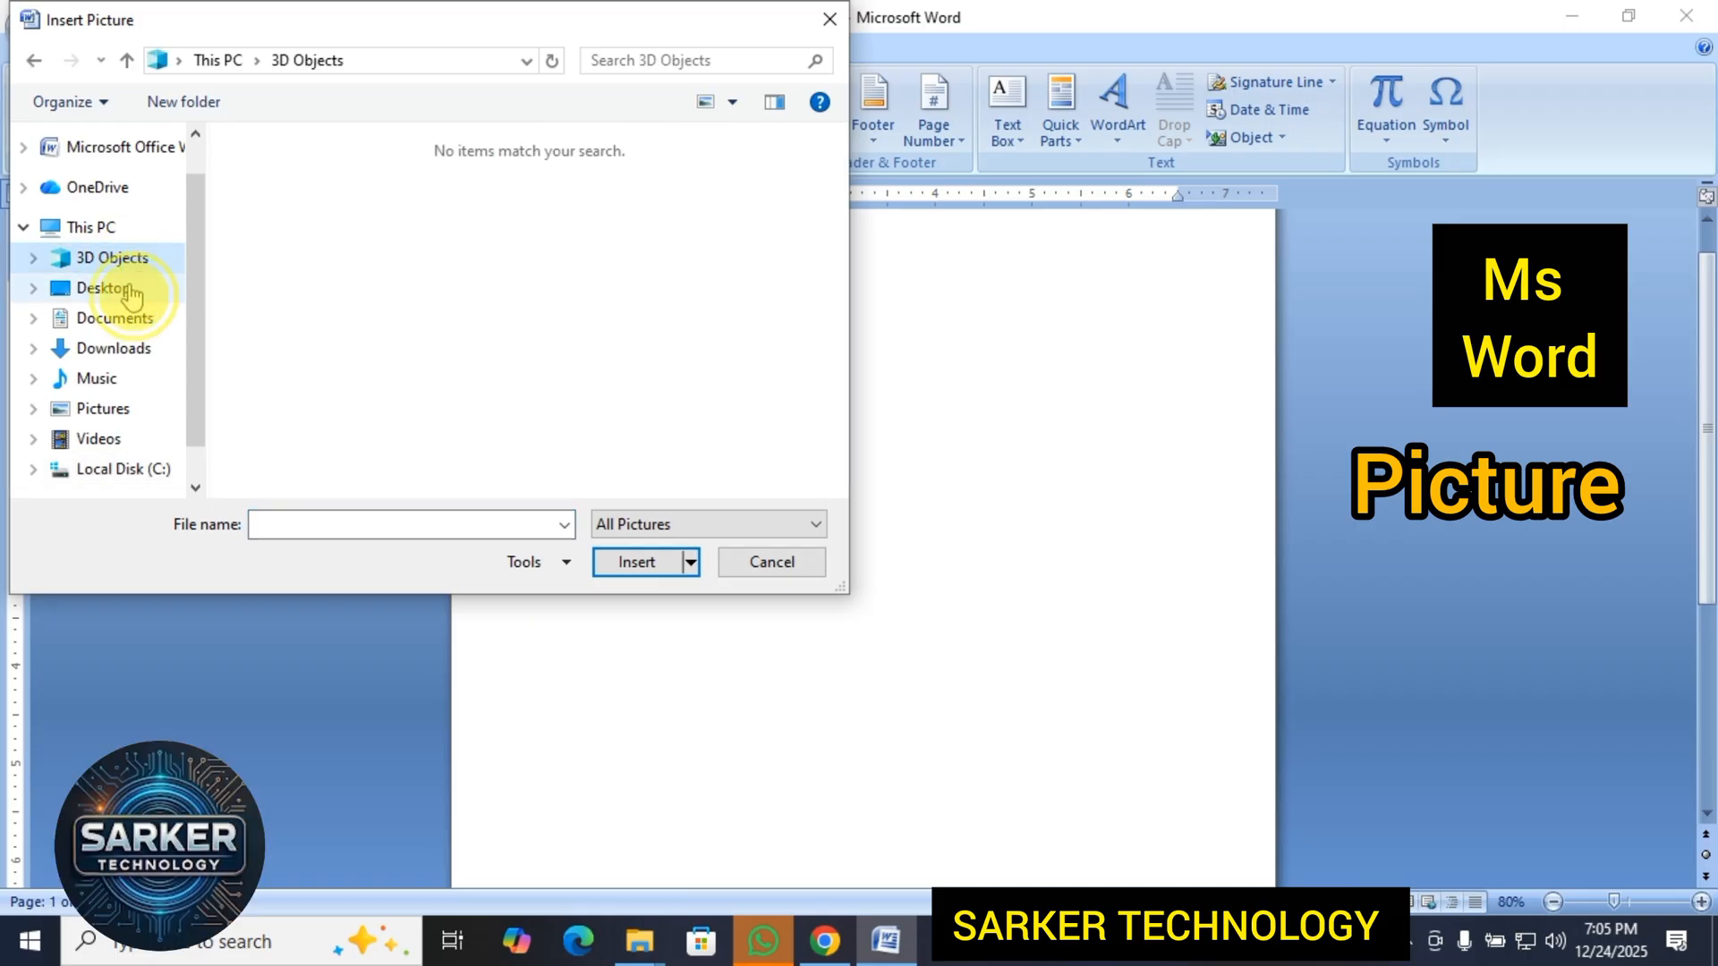
left_click(131, 291)
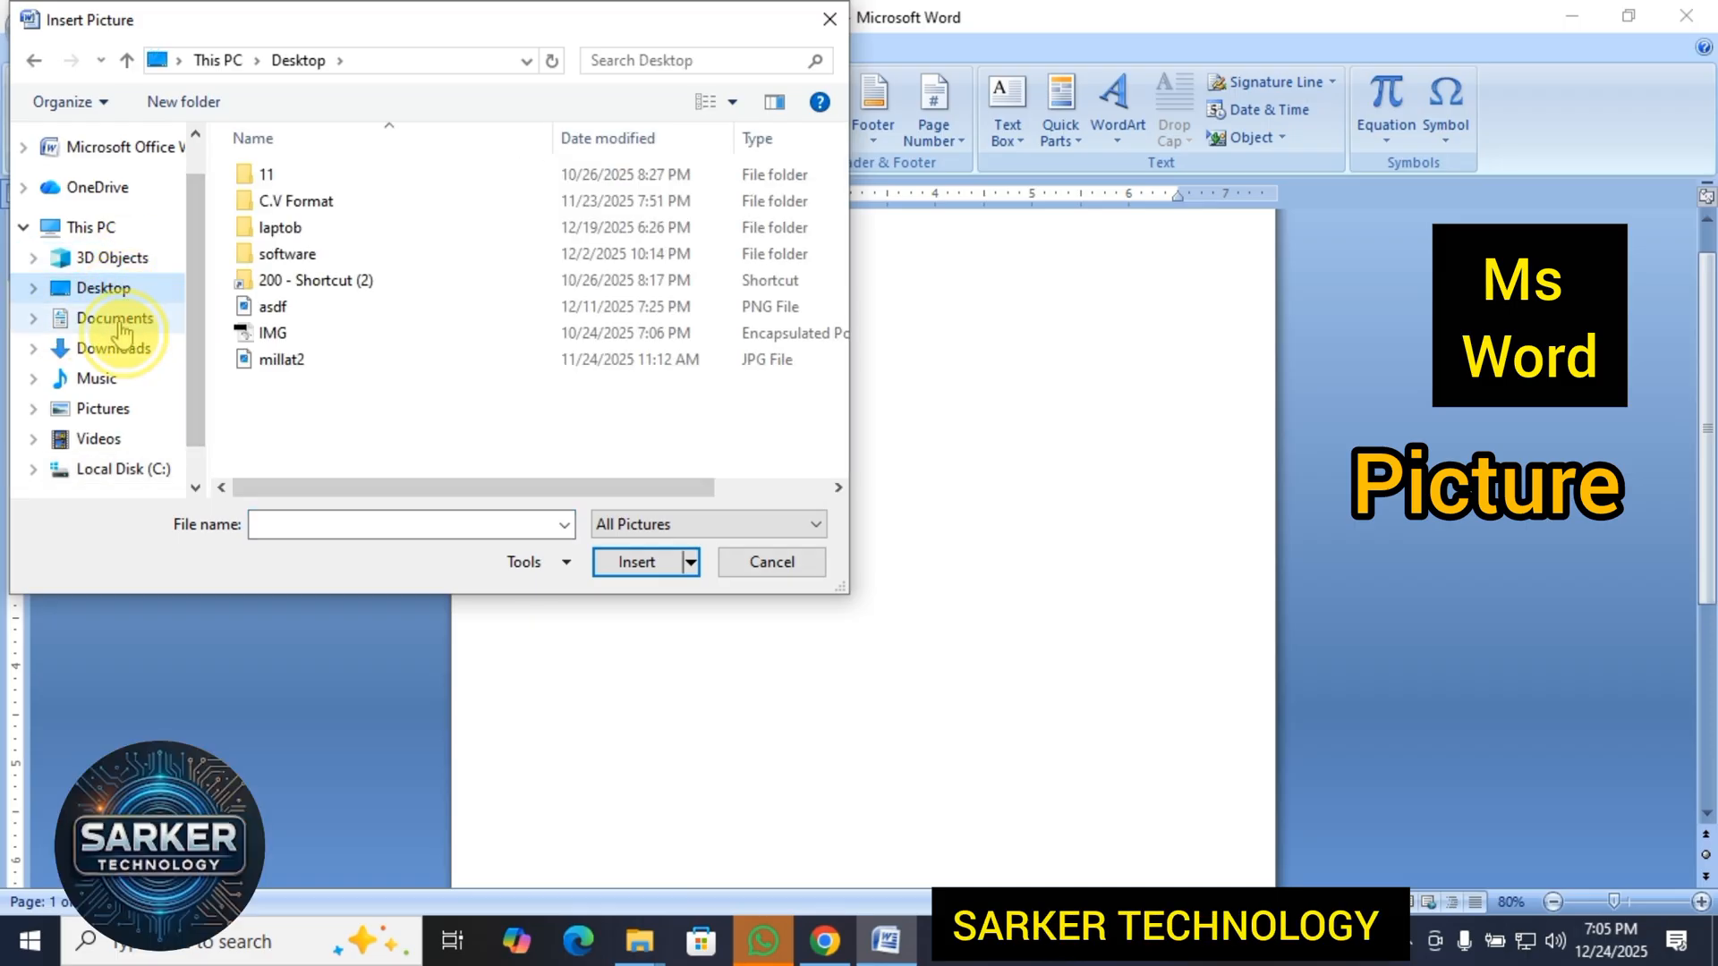
left_click(121, 323)
left_click(113, 350)
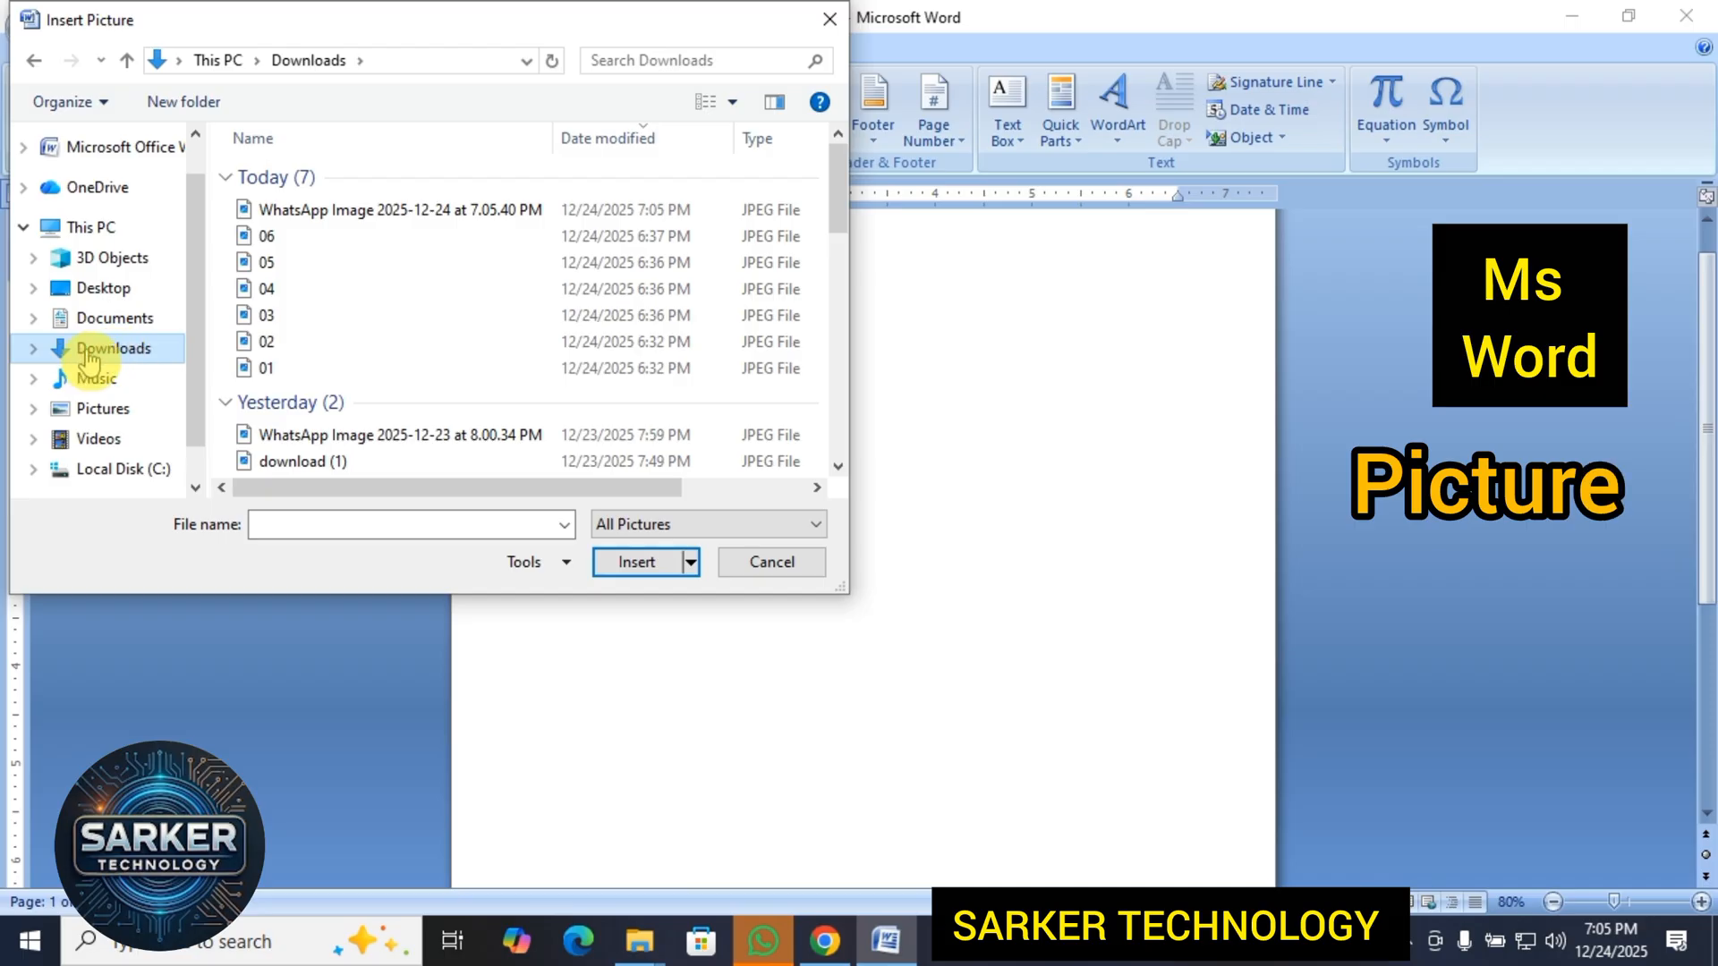
left_click(369, 214)
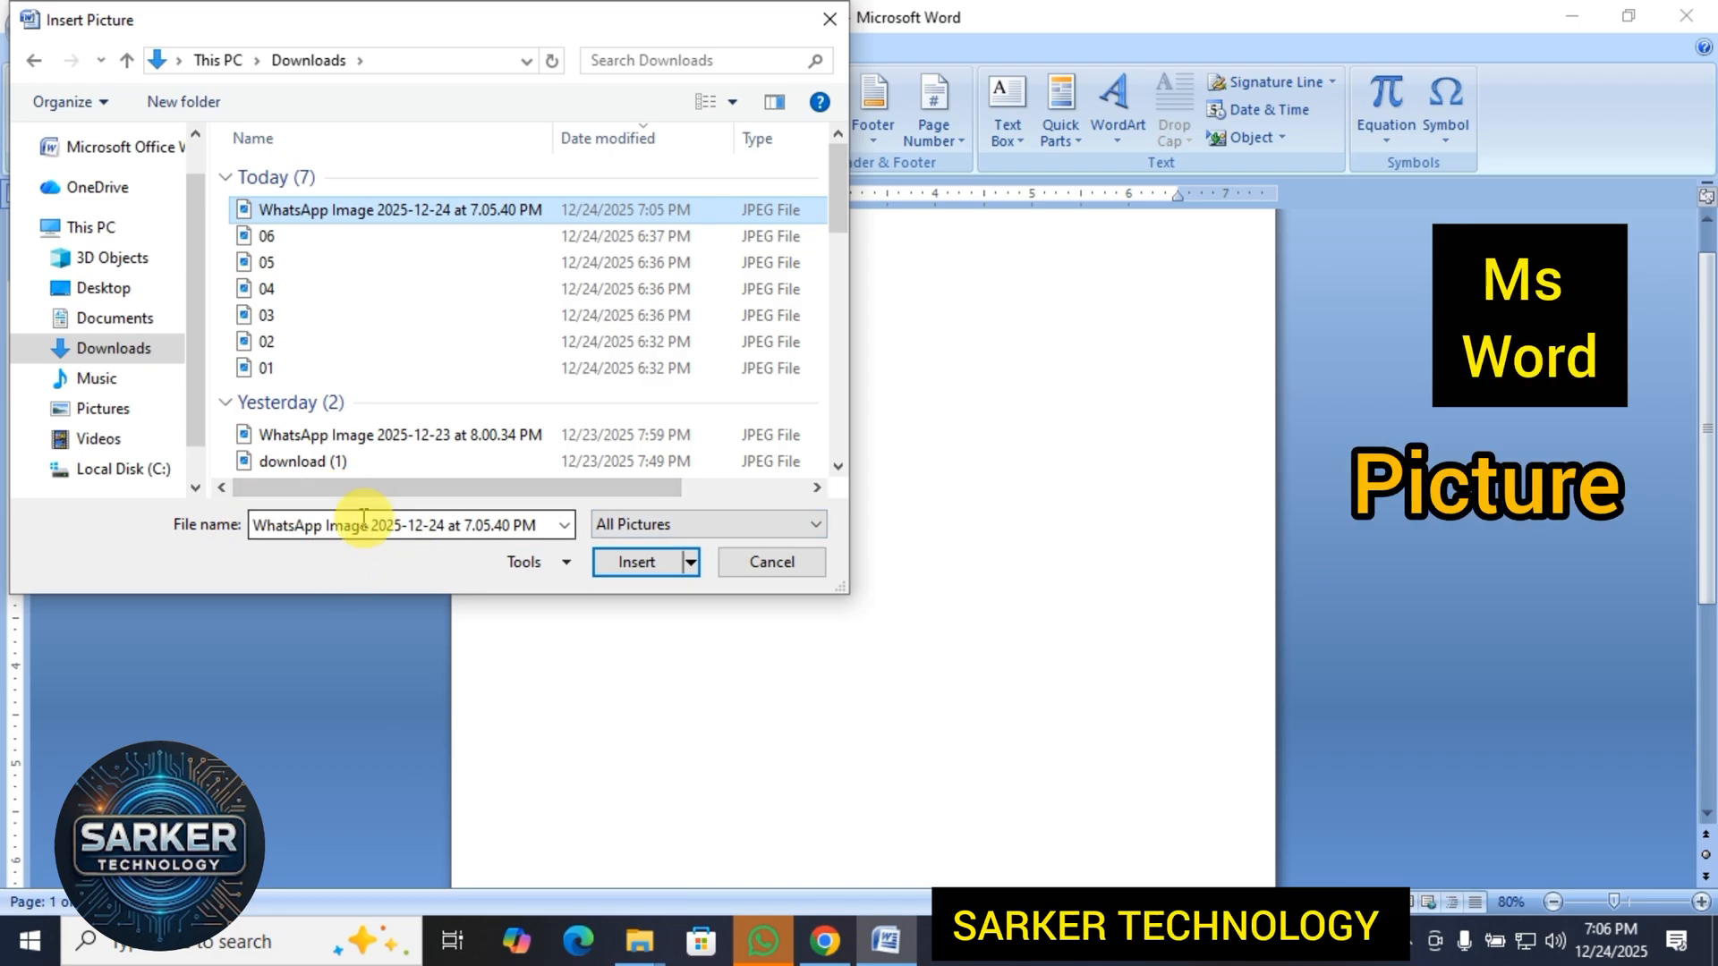
left_click(634, 564)
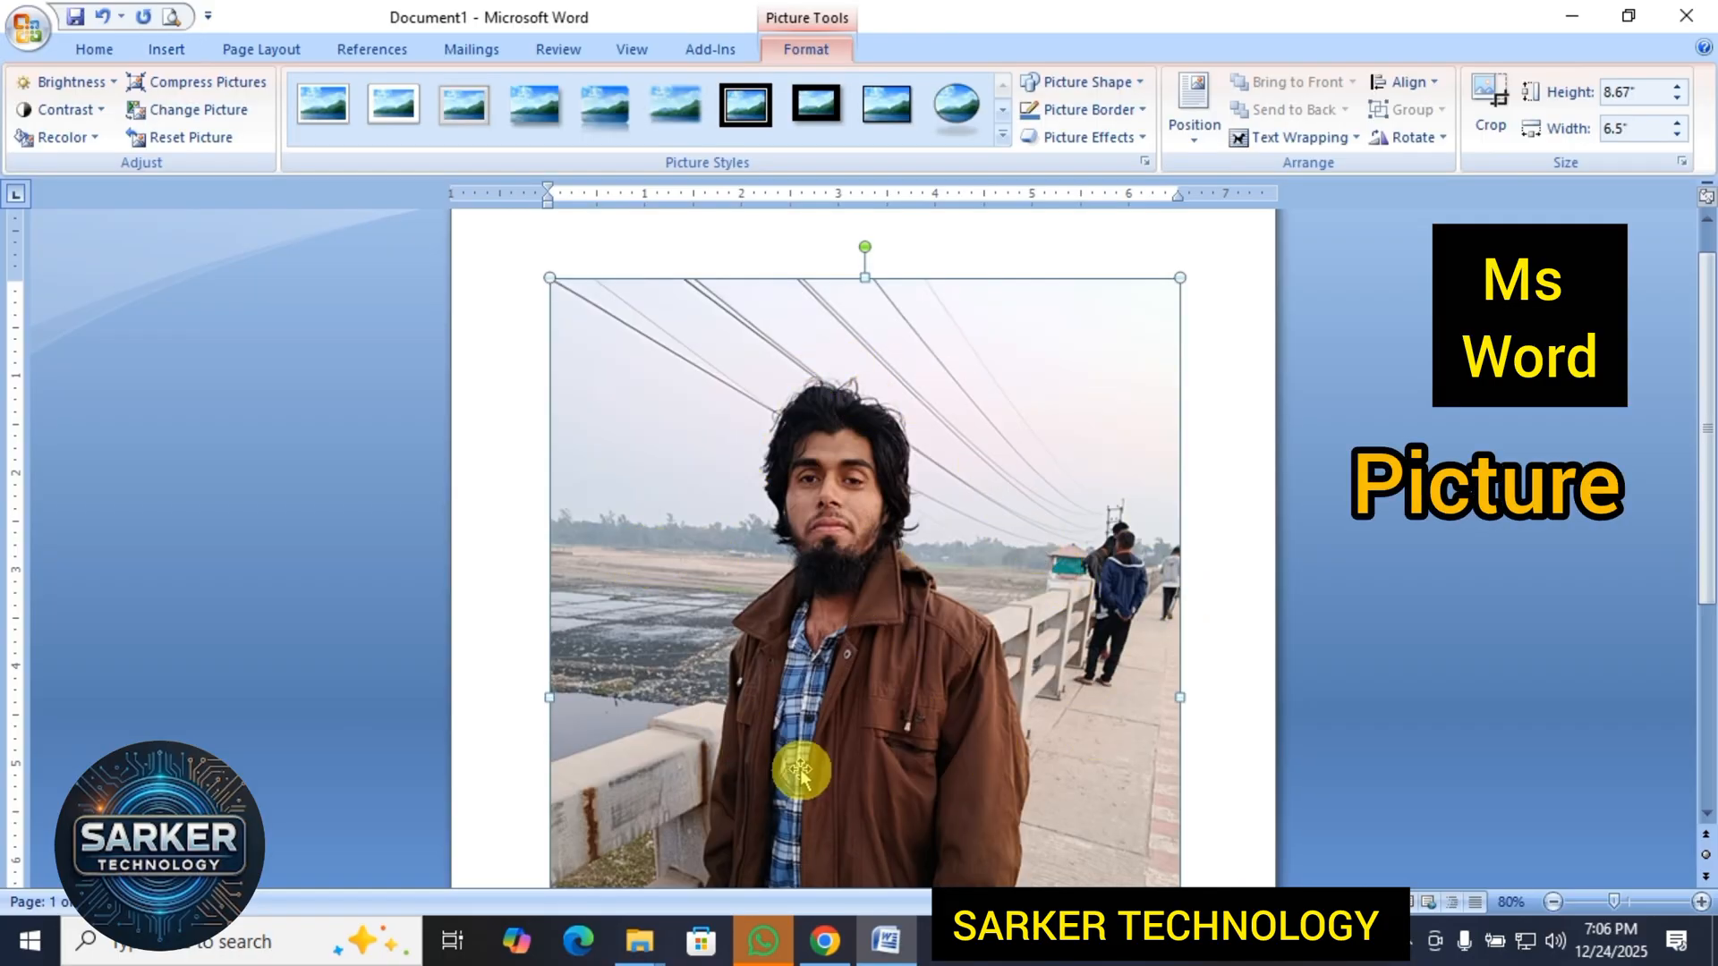
Set the picture's text wrapping to In Front of Text and move it slightly toward the page's upper right.
scroll(1109, 519, "down", 1)
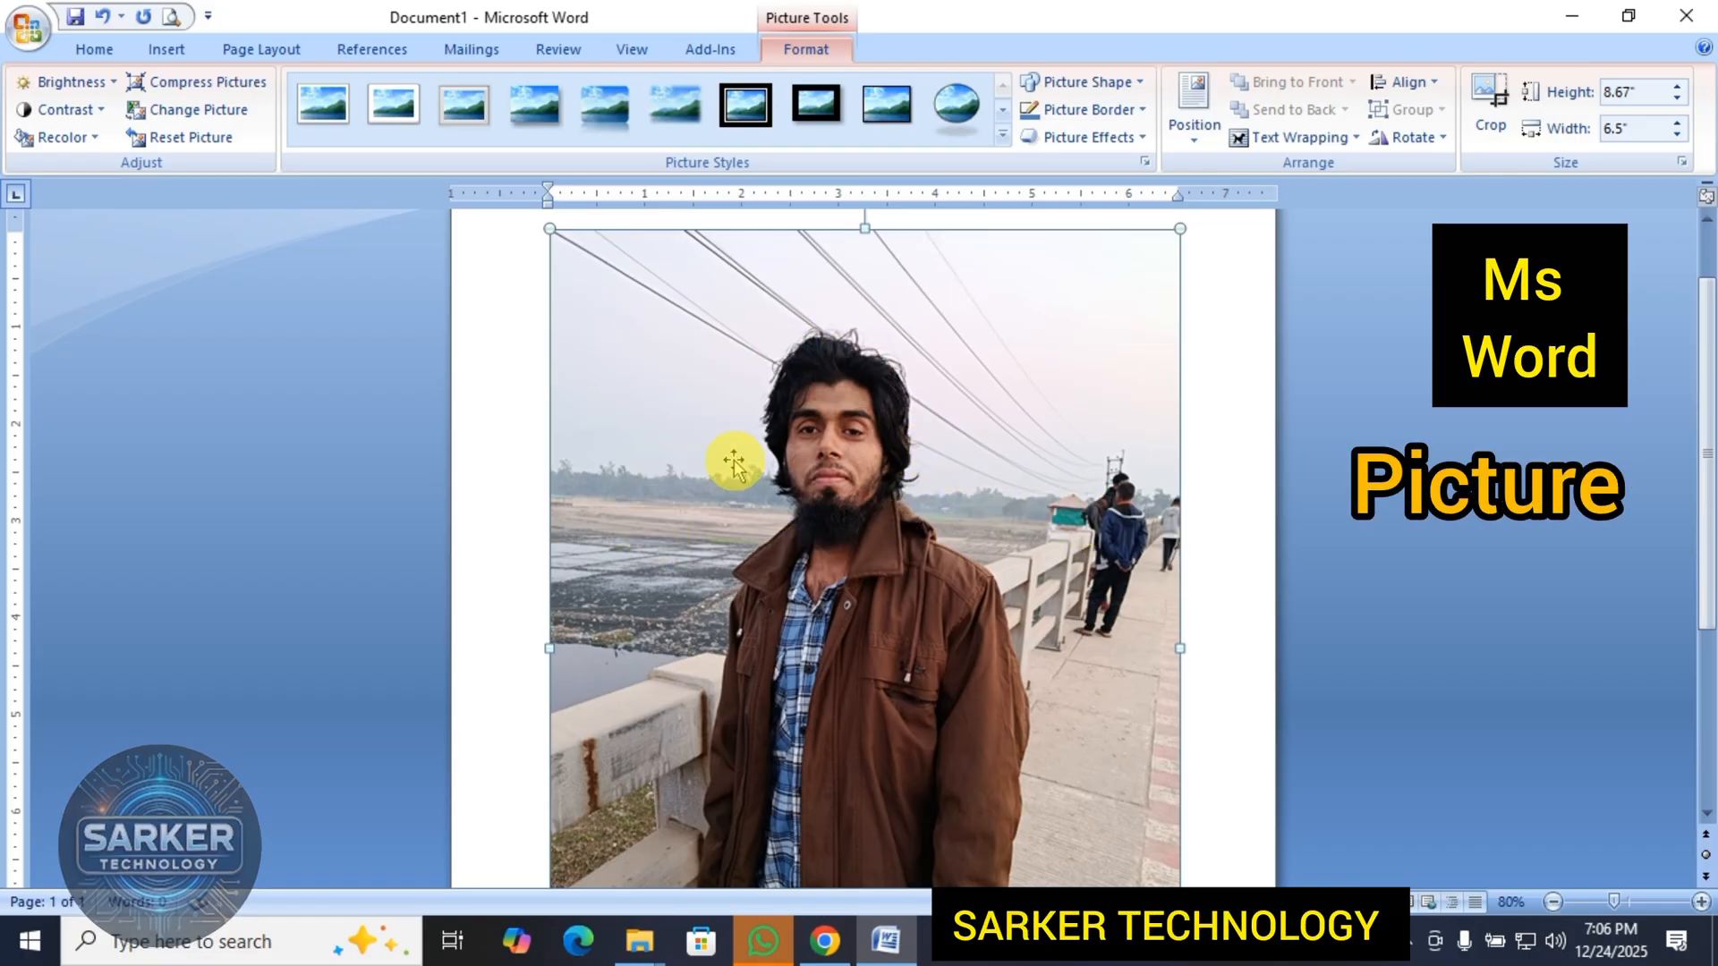
left_click(1302, 138)
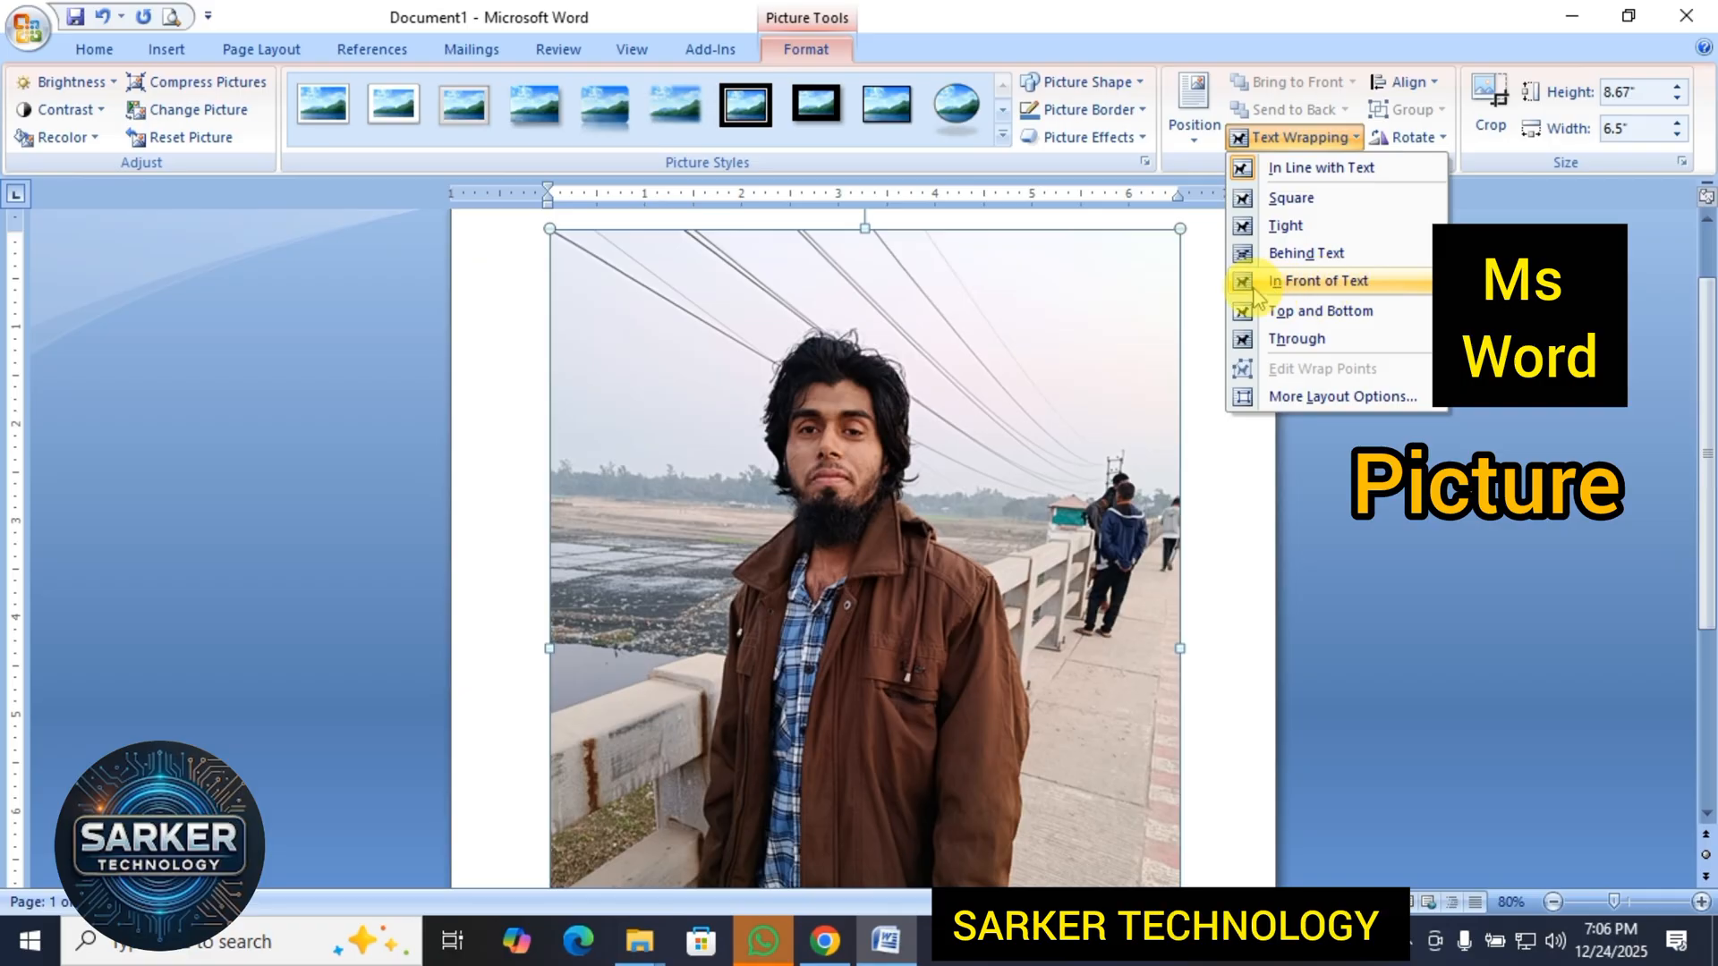
left_click(1349, 286)
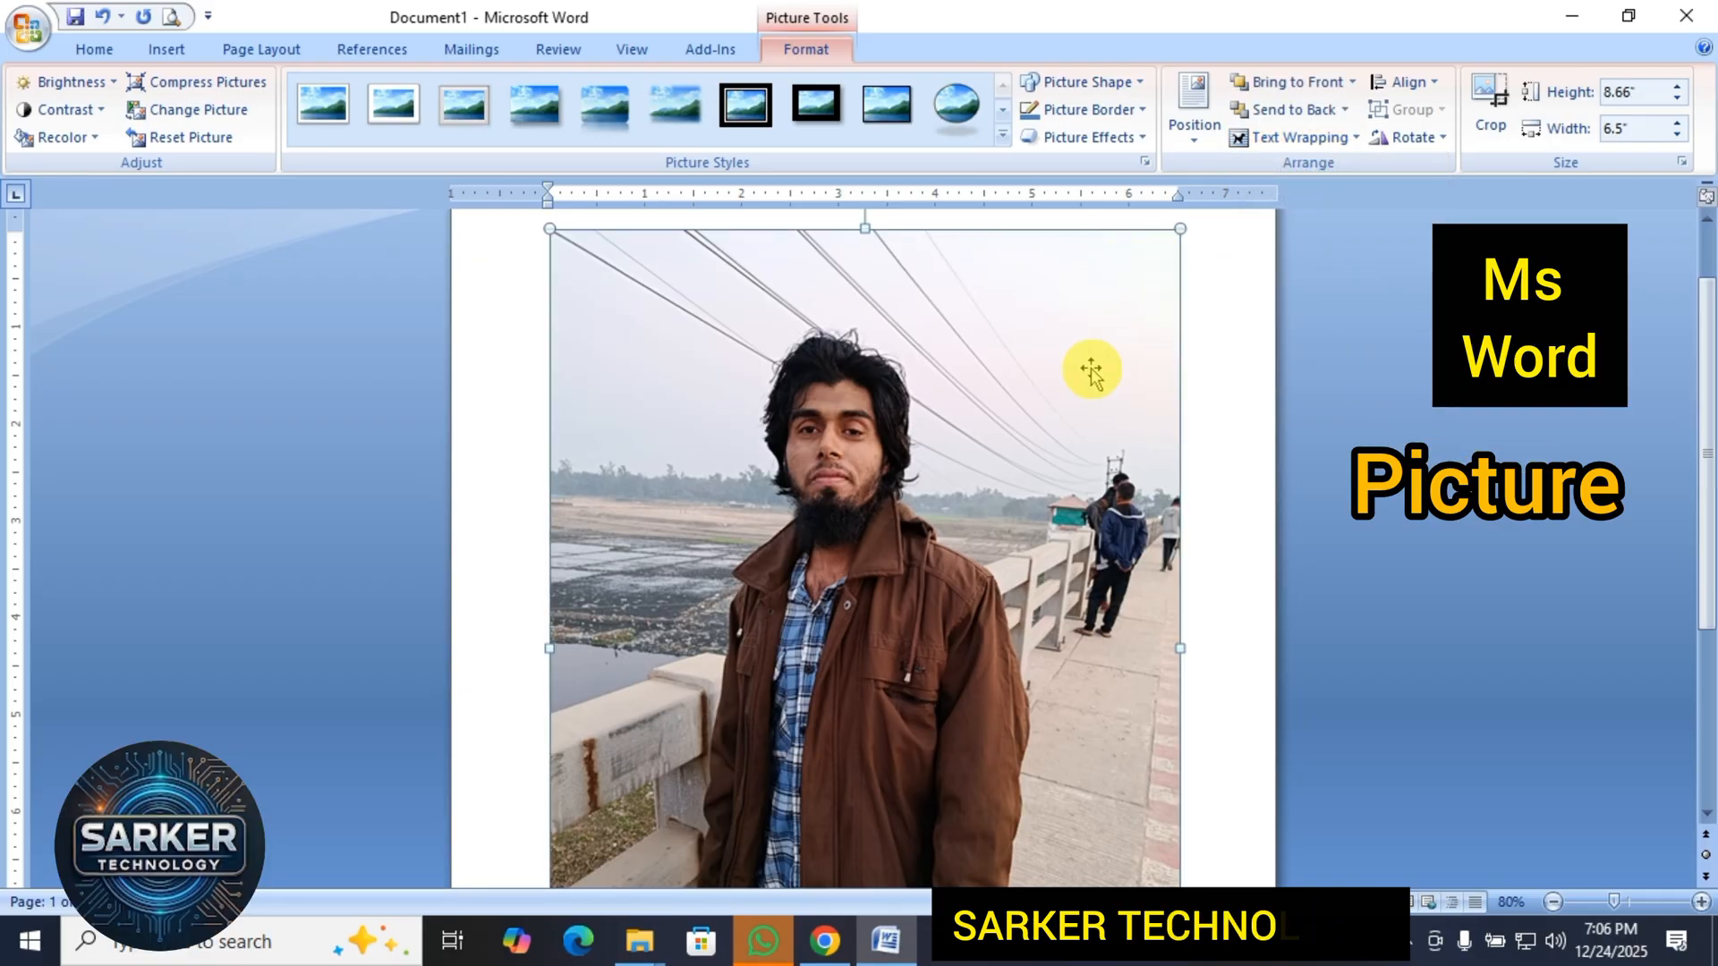
mouse_move(1009, 491)
left_mouse_down()
mouse_move(921, 429)
mouse_move(1017, 479)
left_mouse_up()
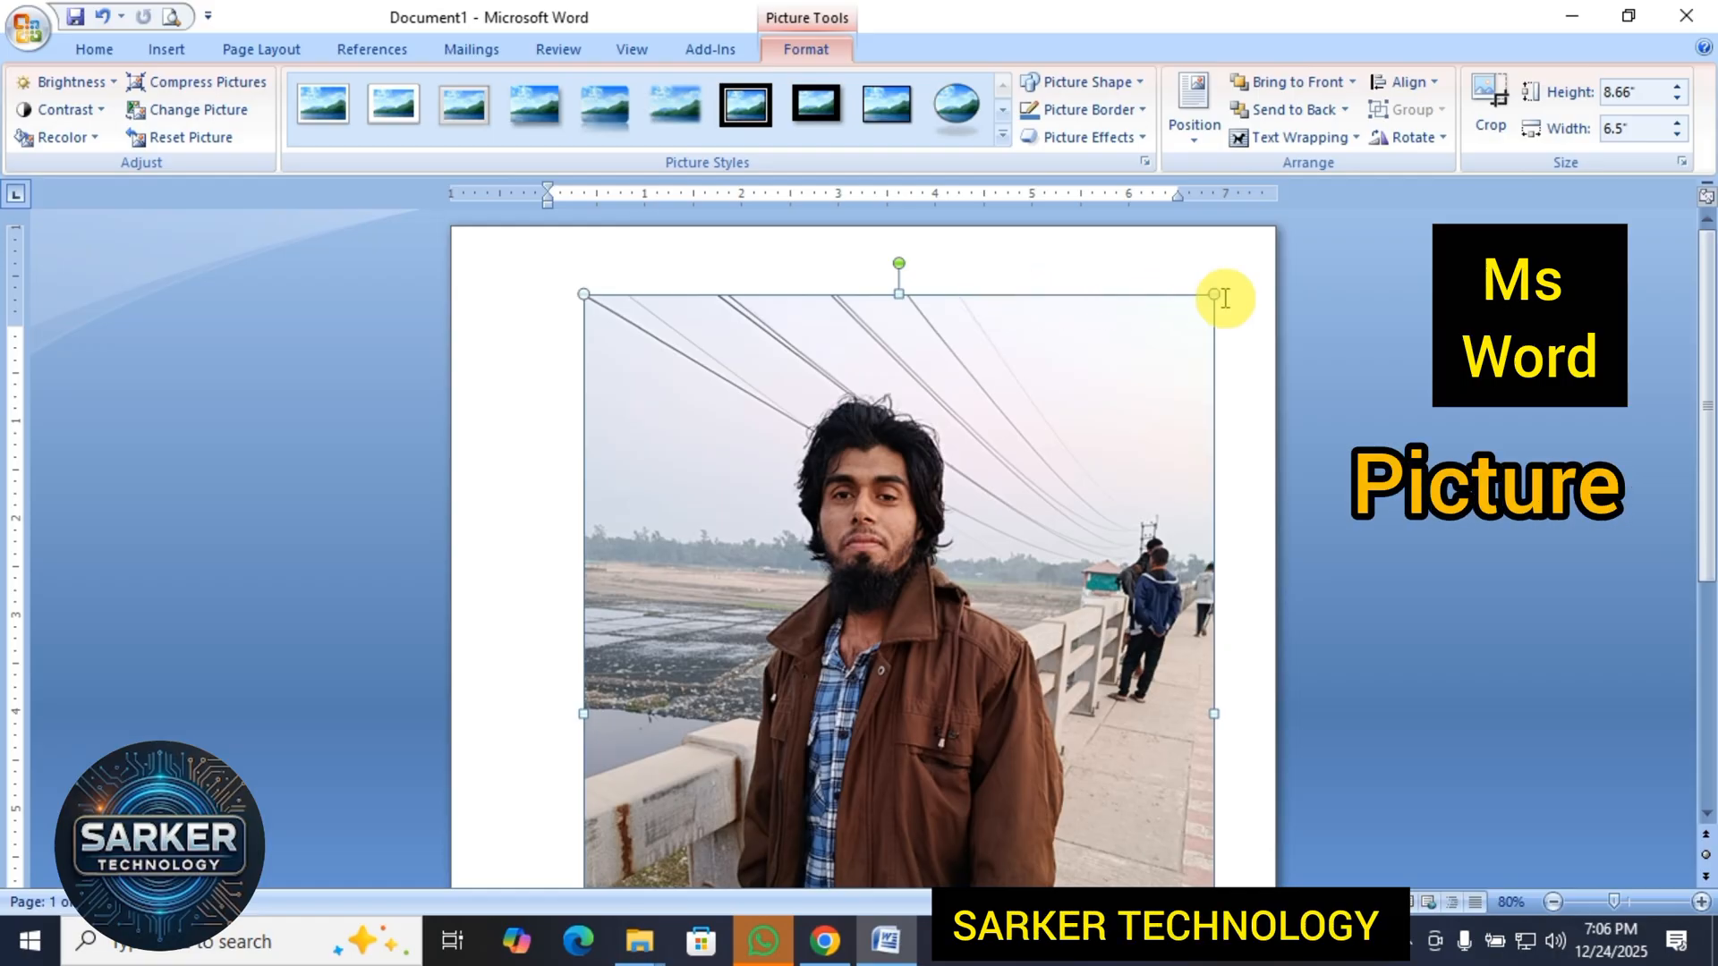
Shrink the picture proportionally from its upper-right corner to about 4.44" high and 3.33" wide, and deselect it.
scroll(1116, 375, "down", 8)
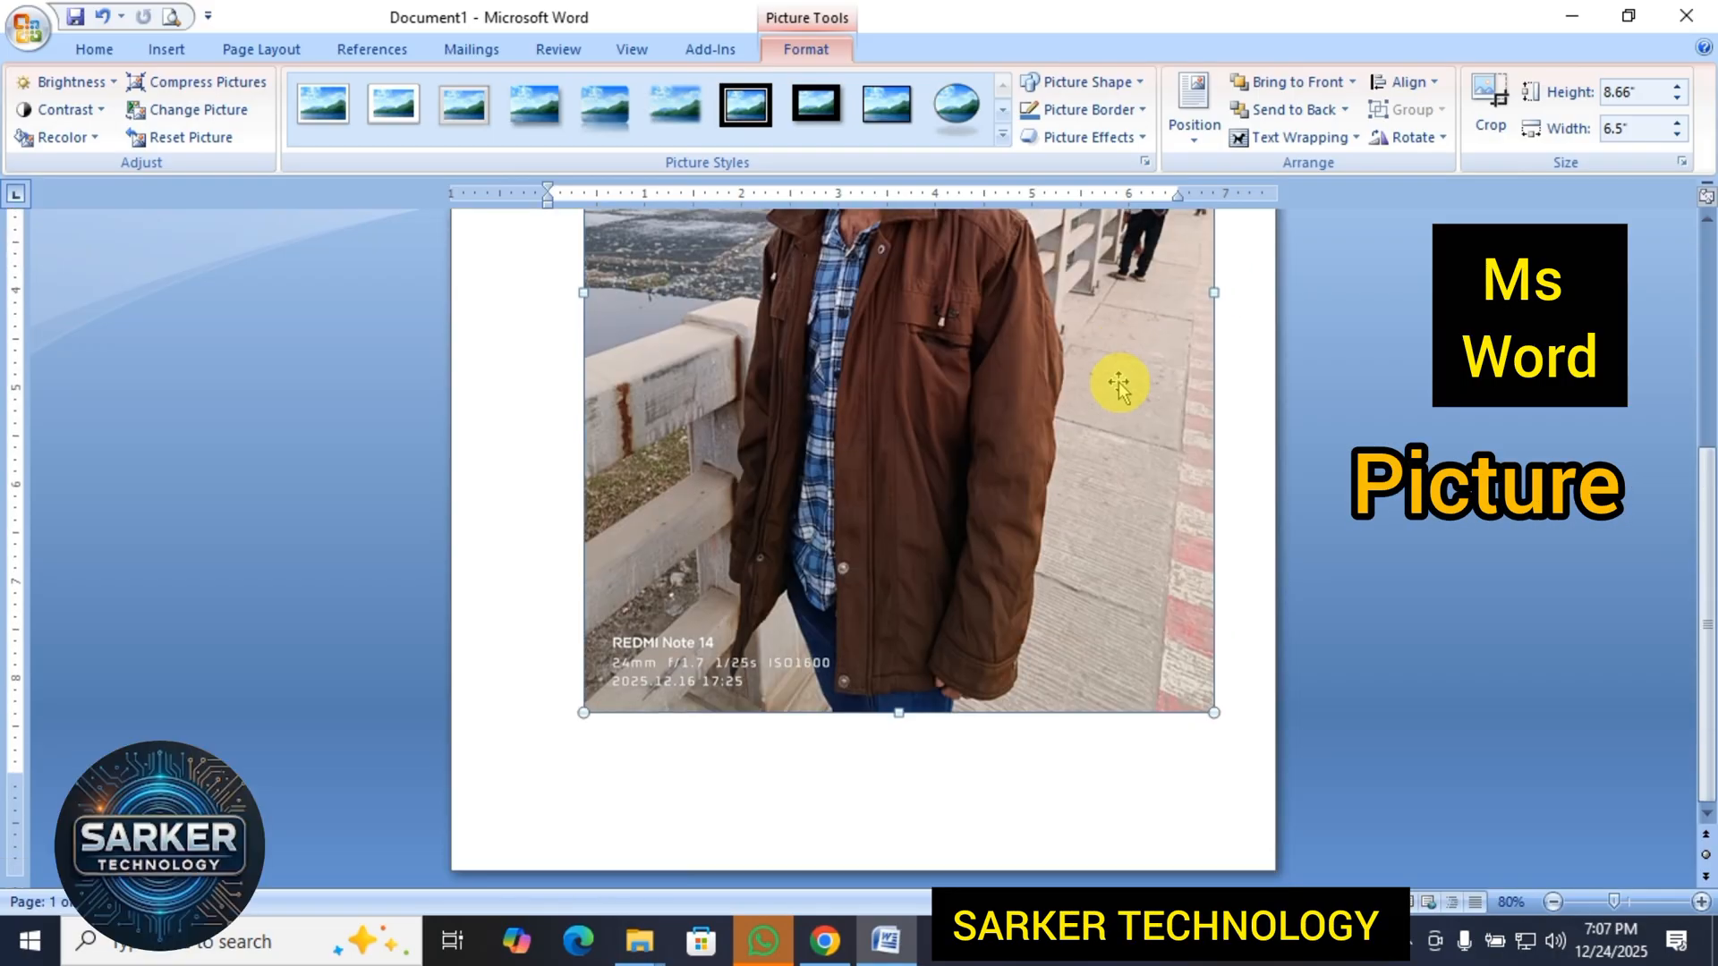
scroll(1118, 385, "up", 8)
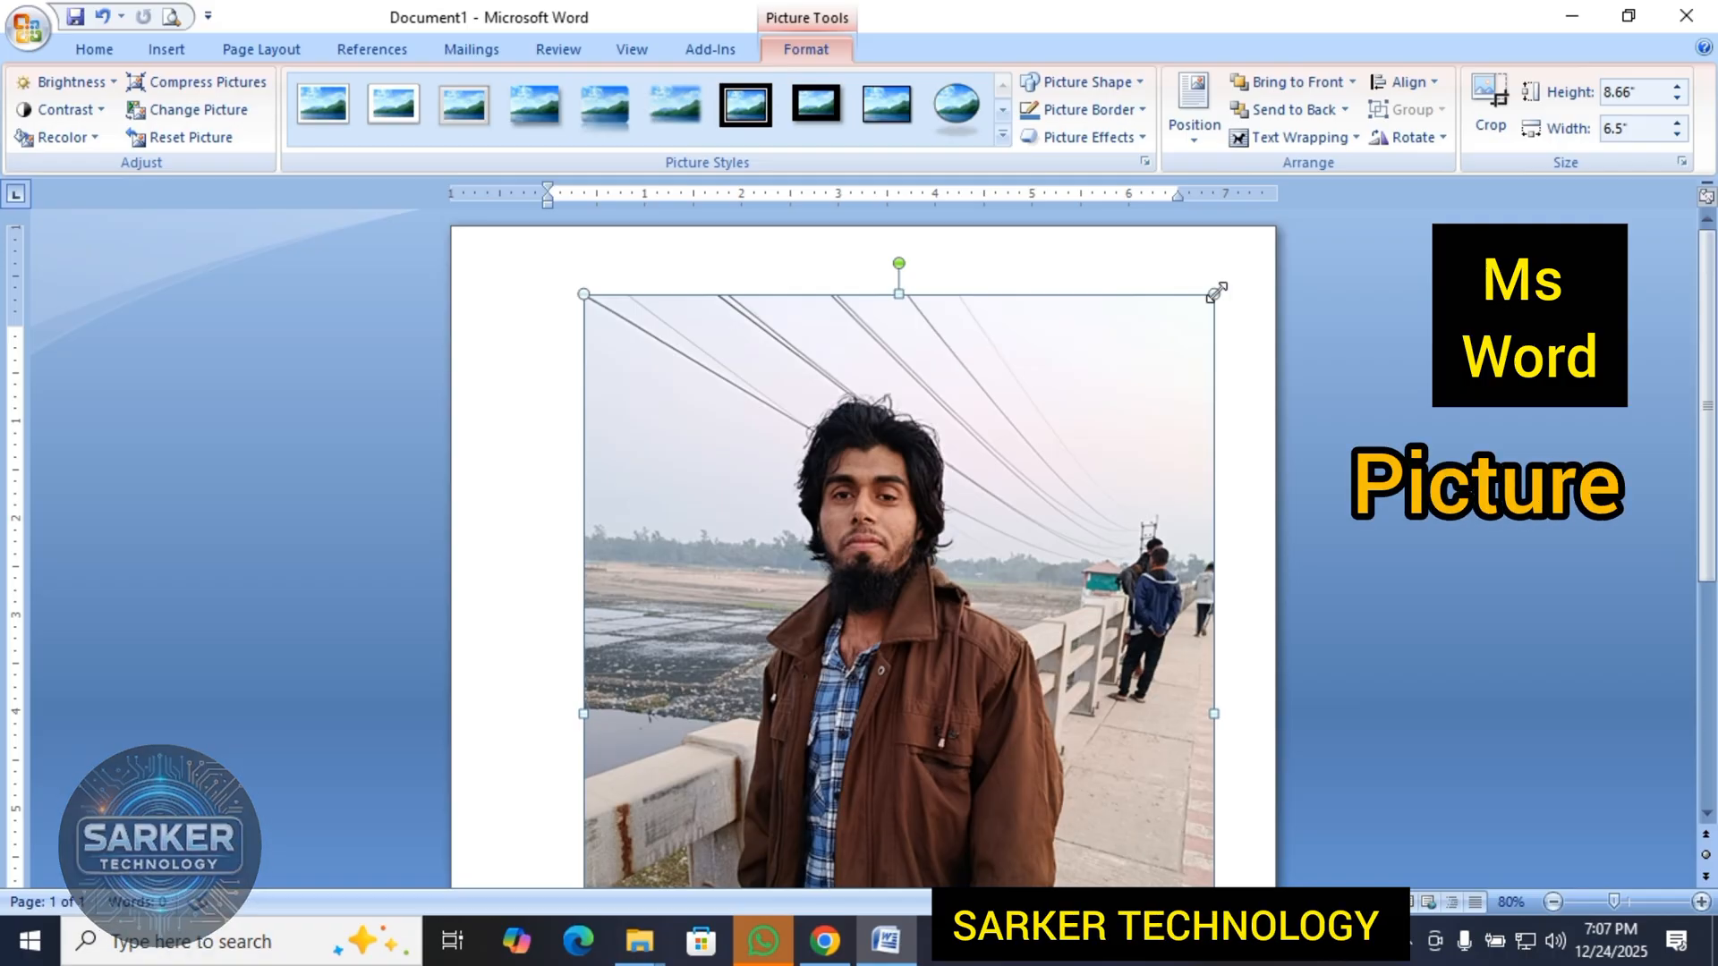
left_click_drag(1214, 292, 1020, 659)
scroll(1035, 583, "down", 1)
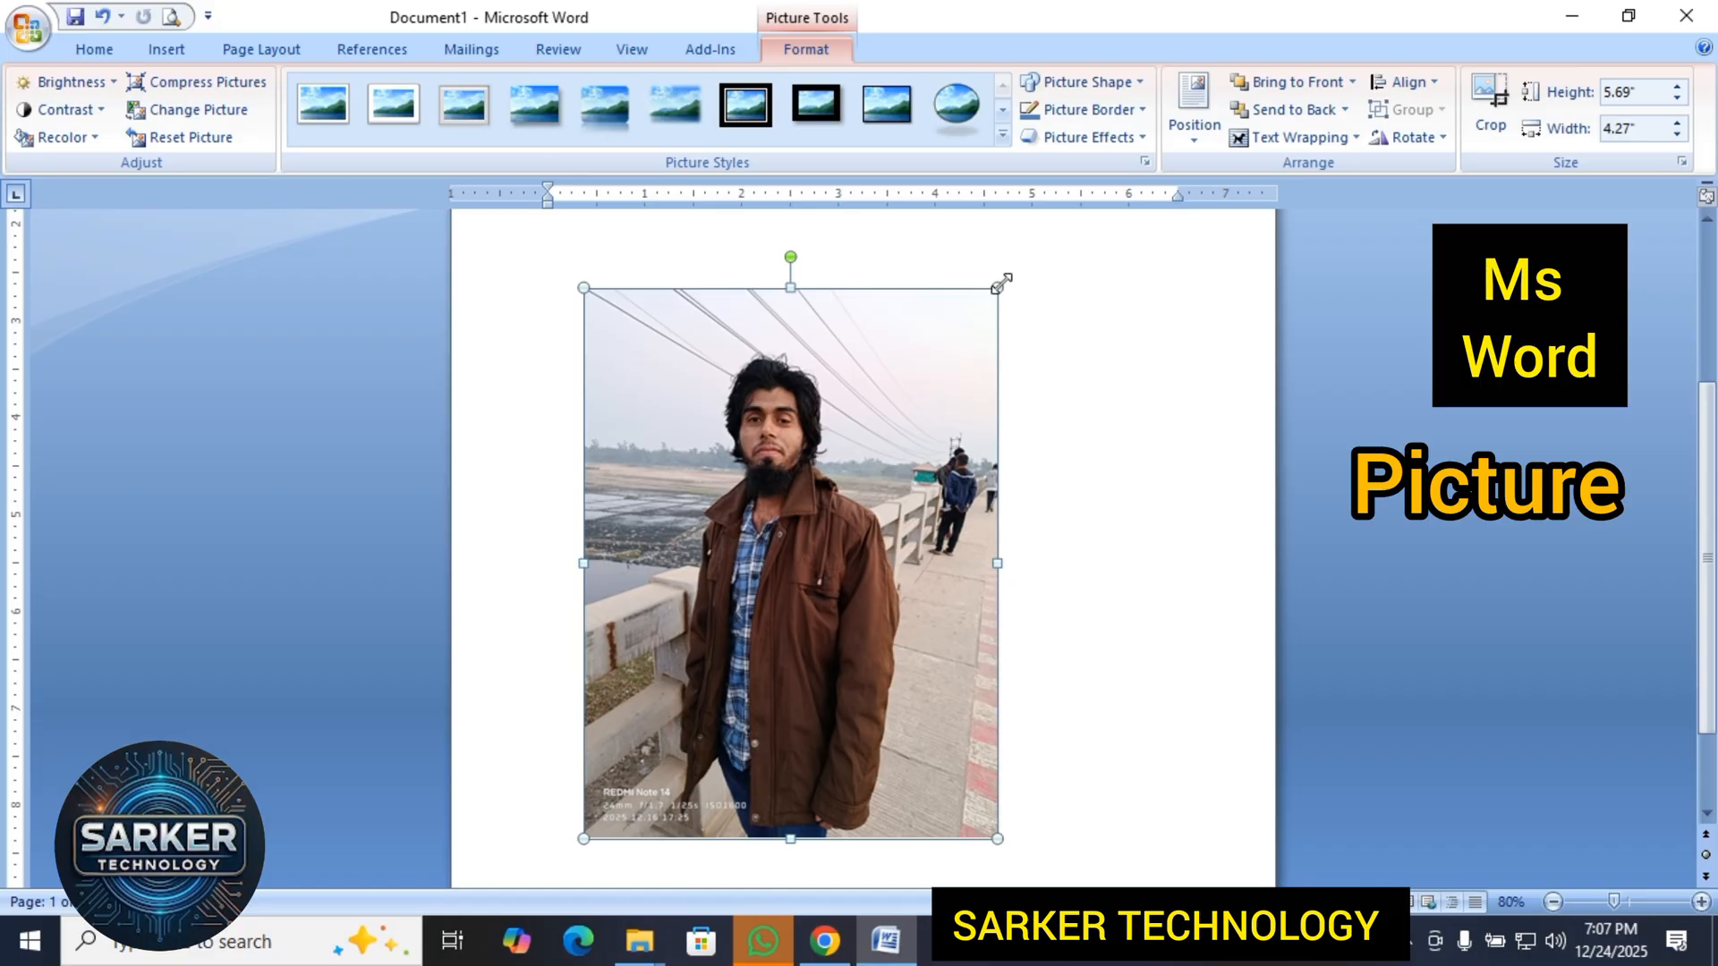
left_click_drag(998, 286, 907, 530)
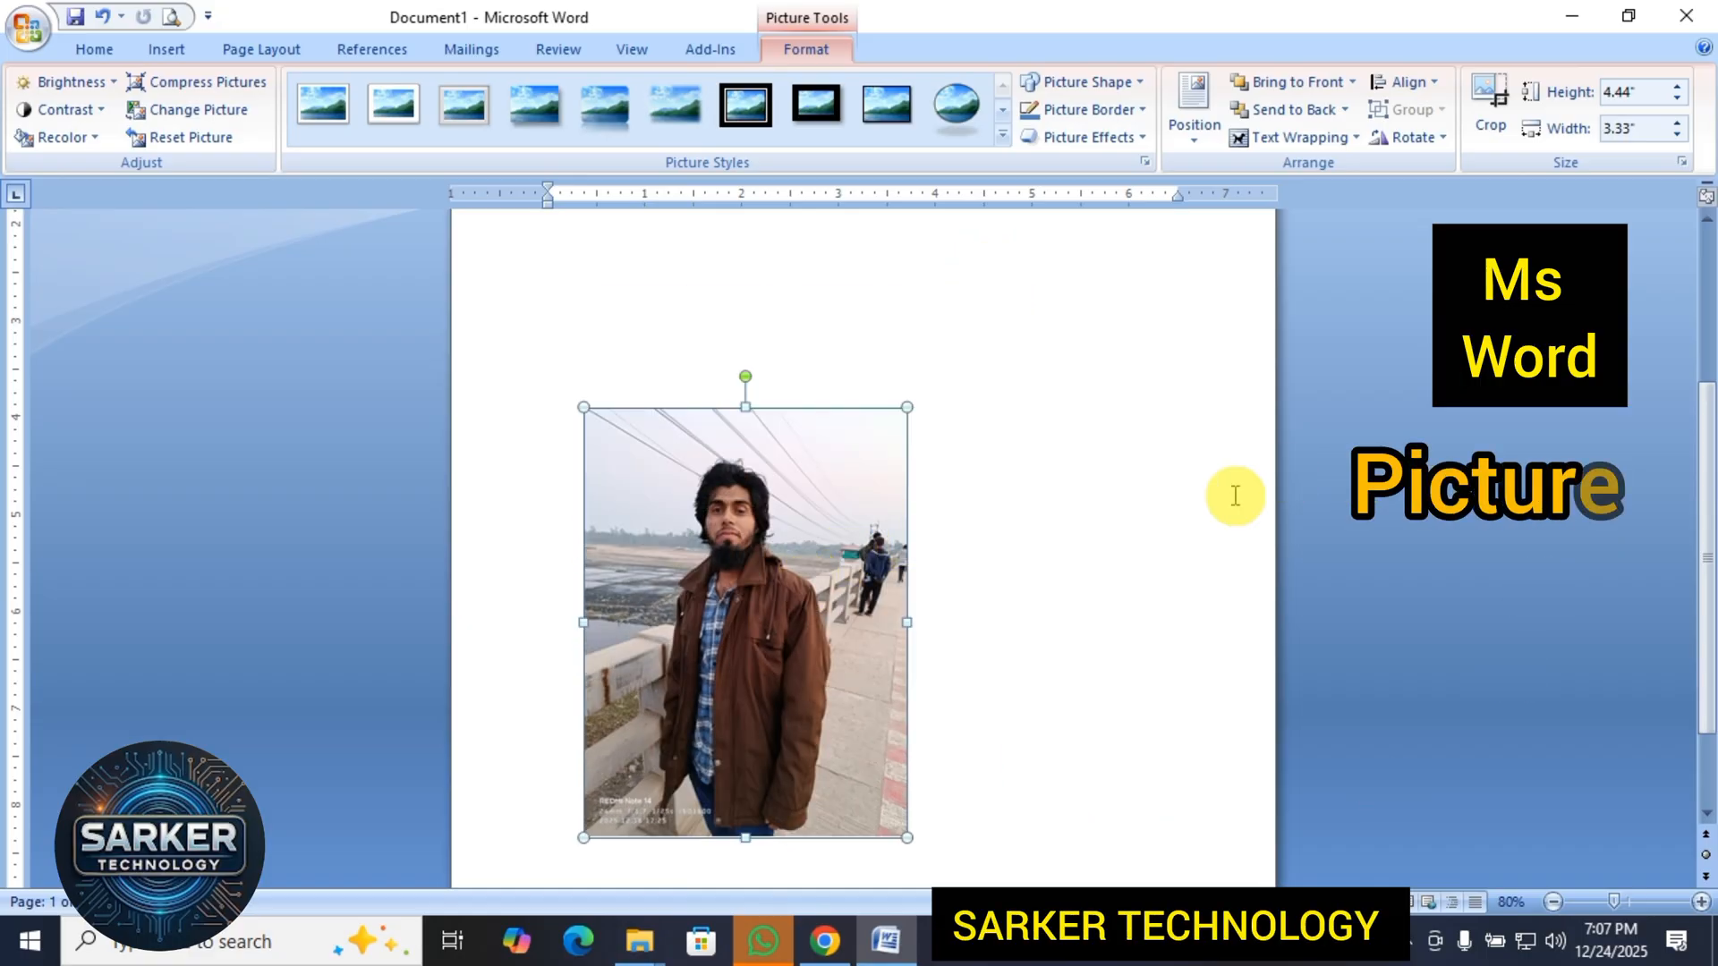
left_click(1134, 548)
Move the reduced picture up and to the right side of the page, and deselect it.
scroll(1008, 551, "down", 2)
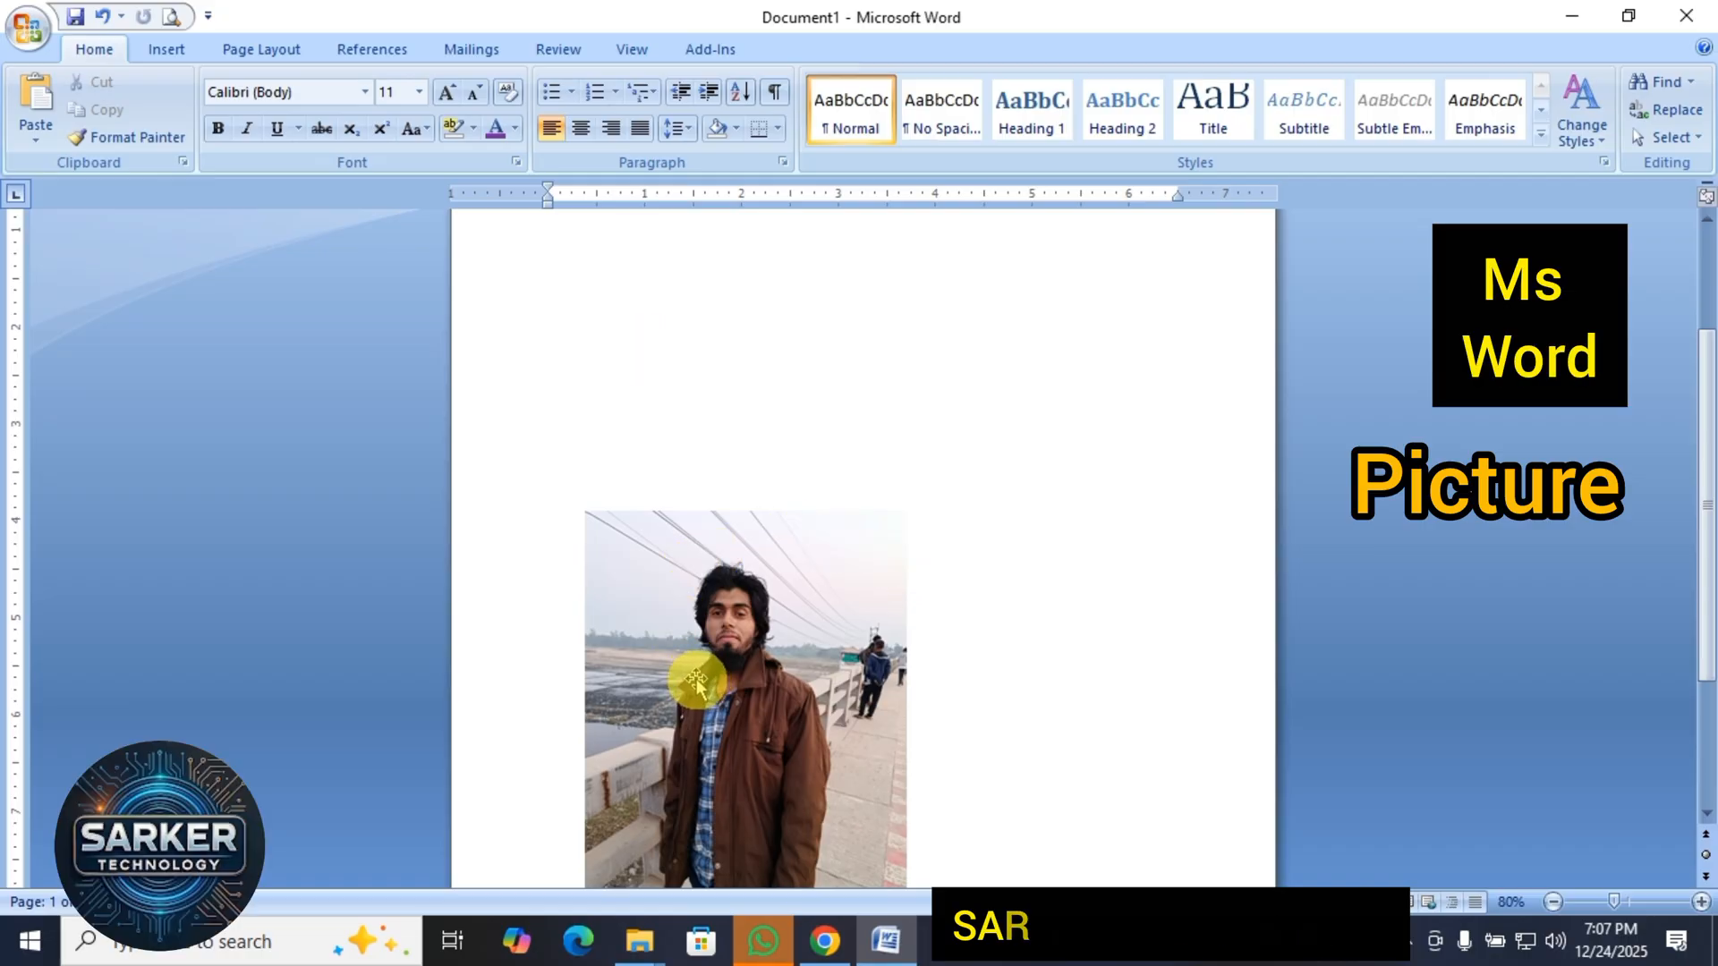
left_click_drag(701, 685, 930, 404)
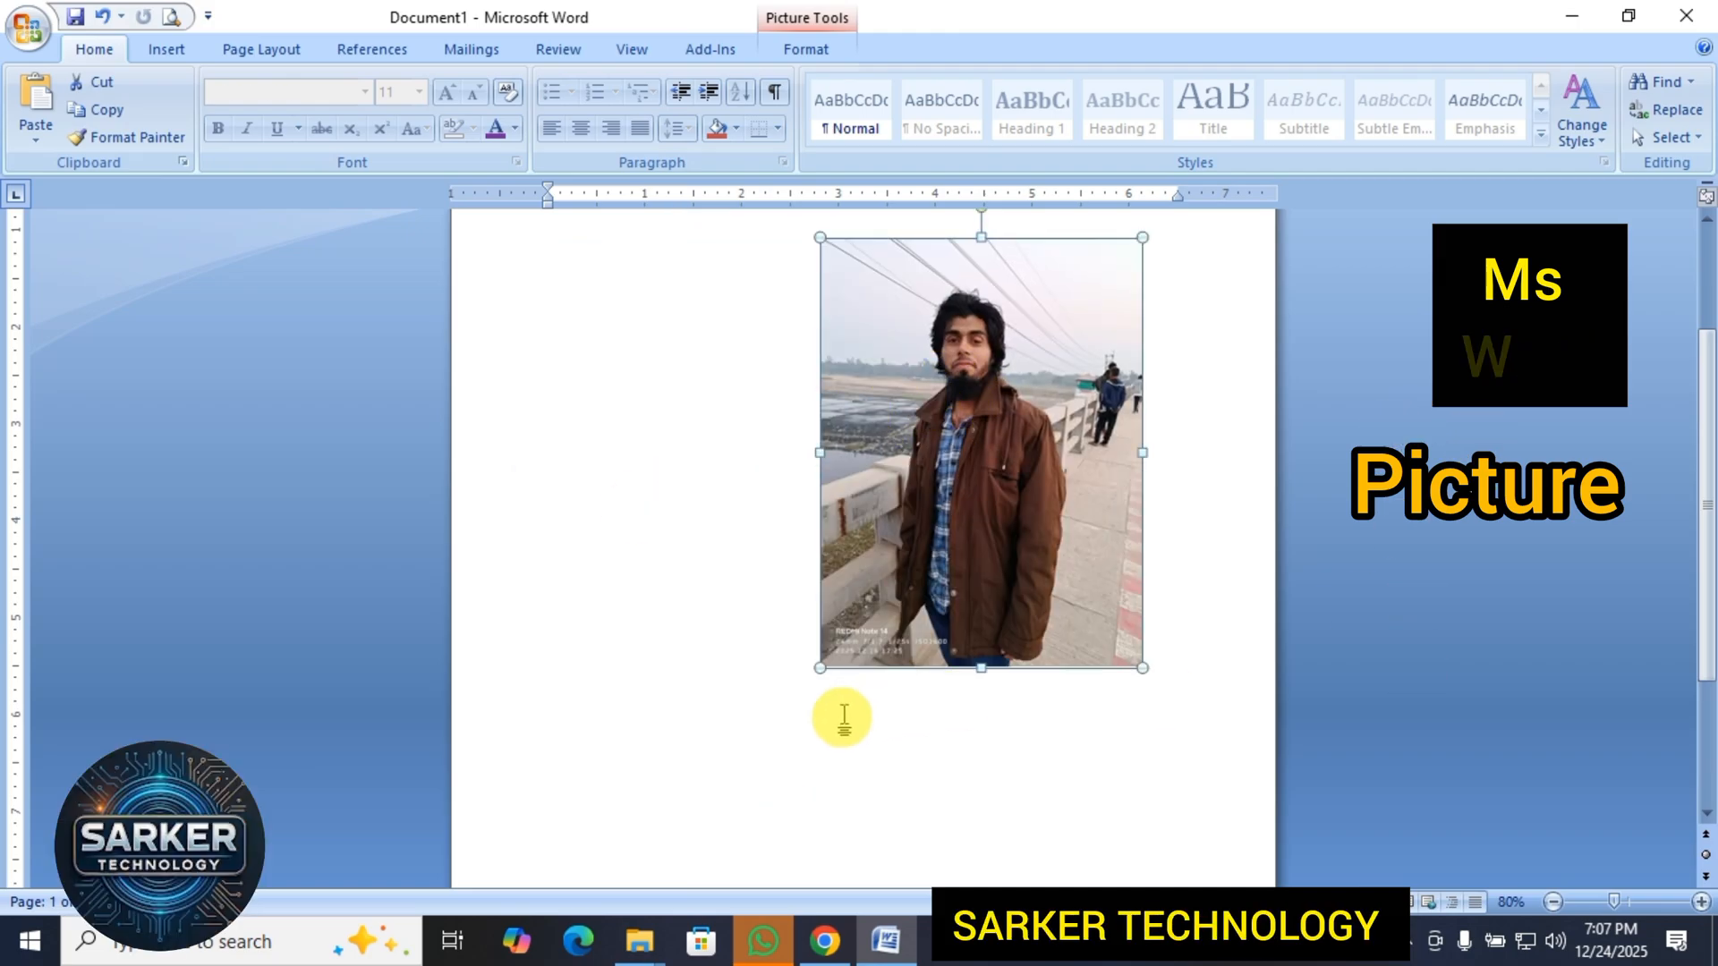
left_click(839, 713)
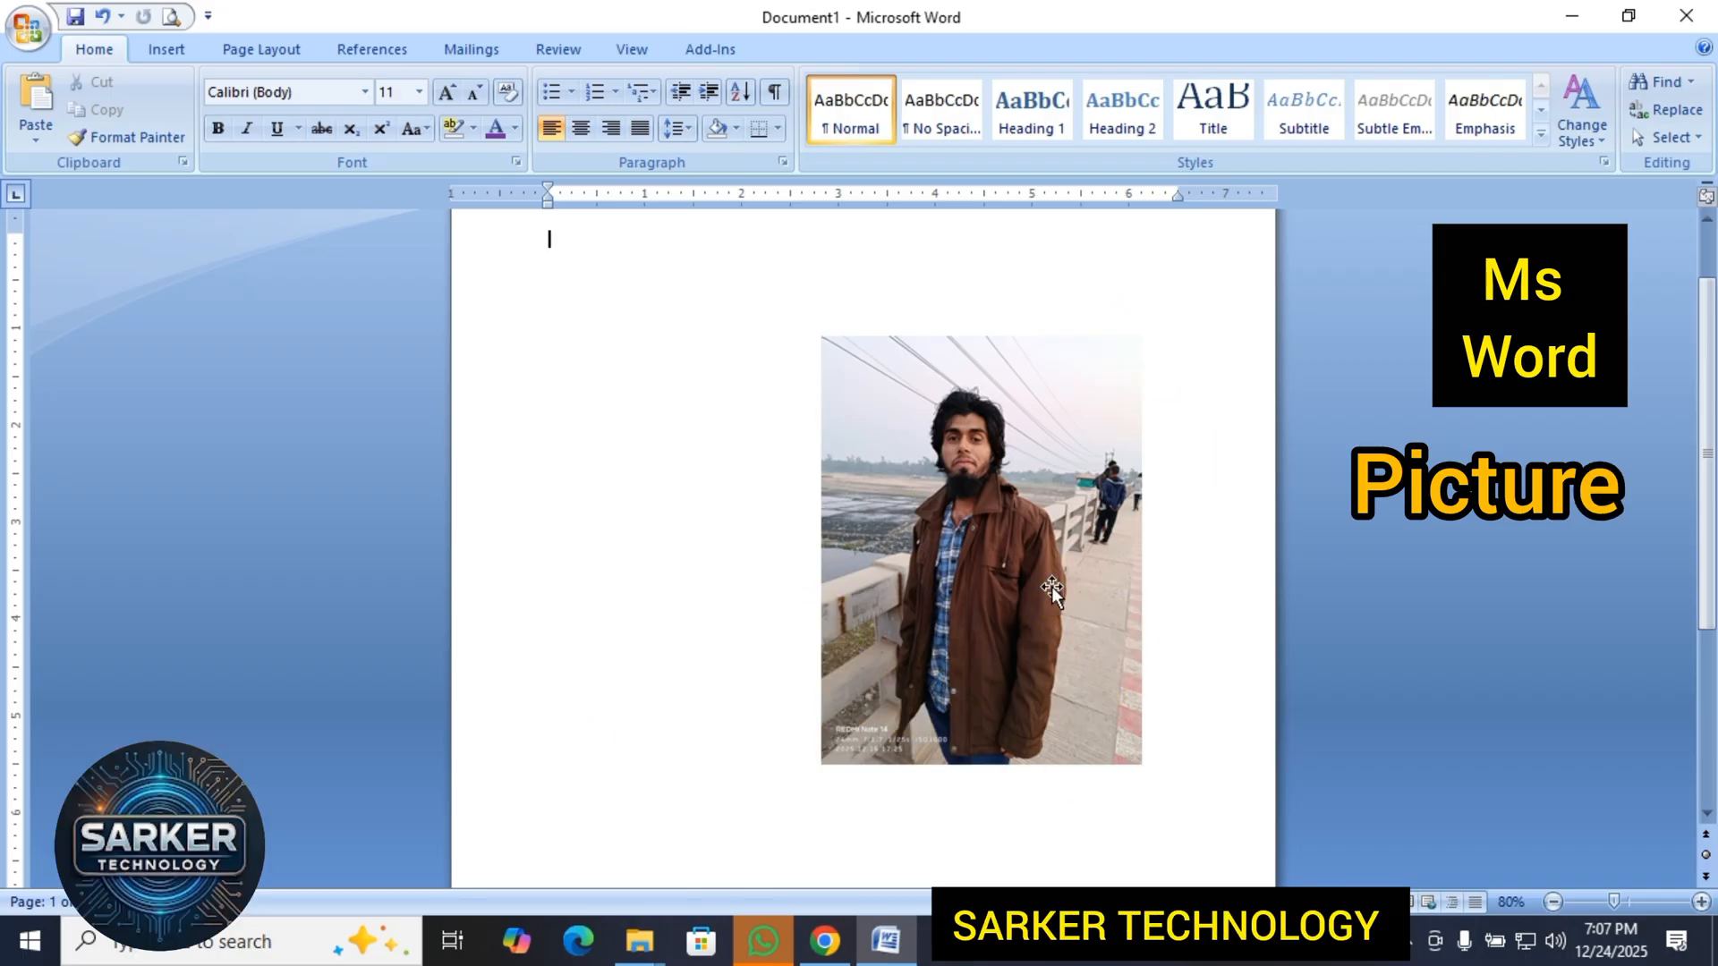
Select the picture again and bring up its formatting options.
double_click(996, 534)
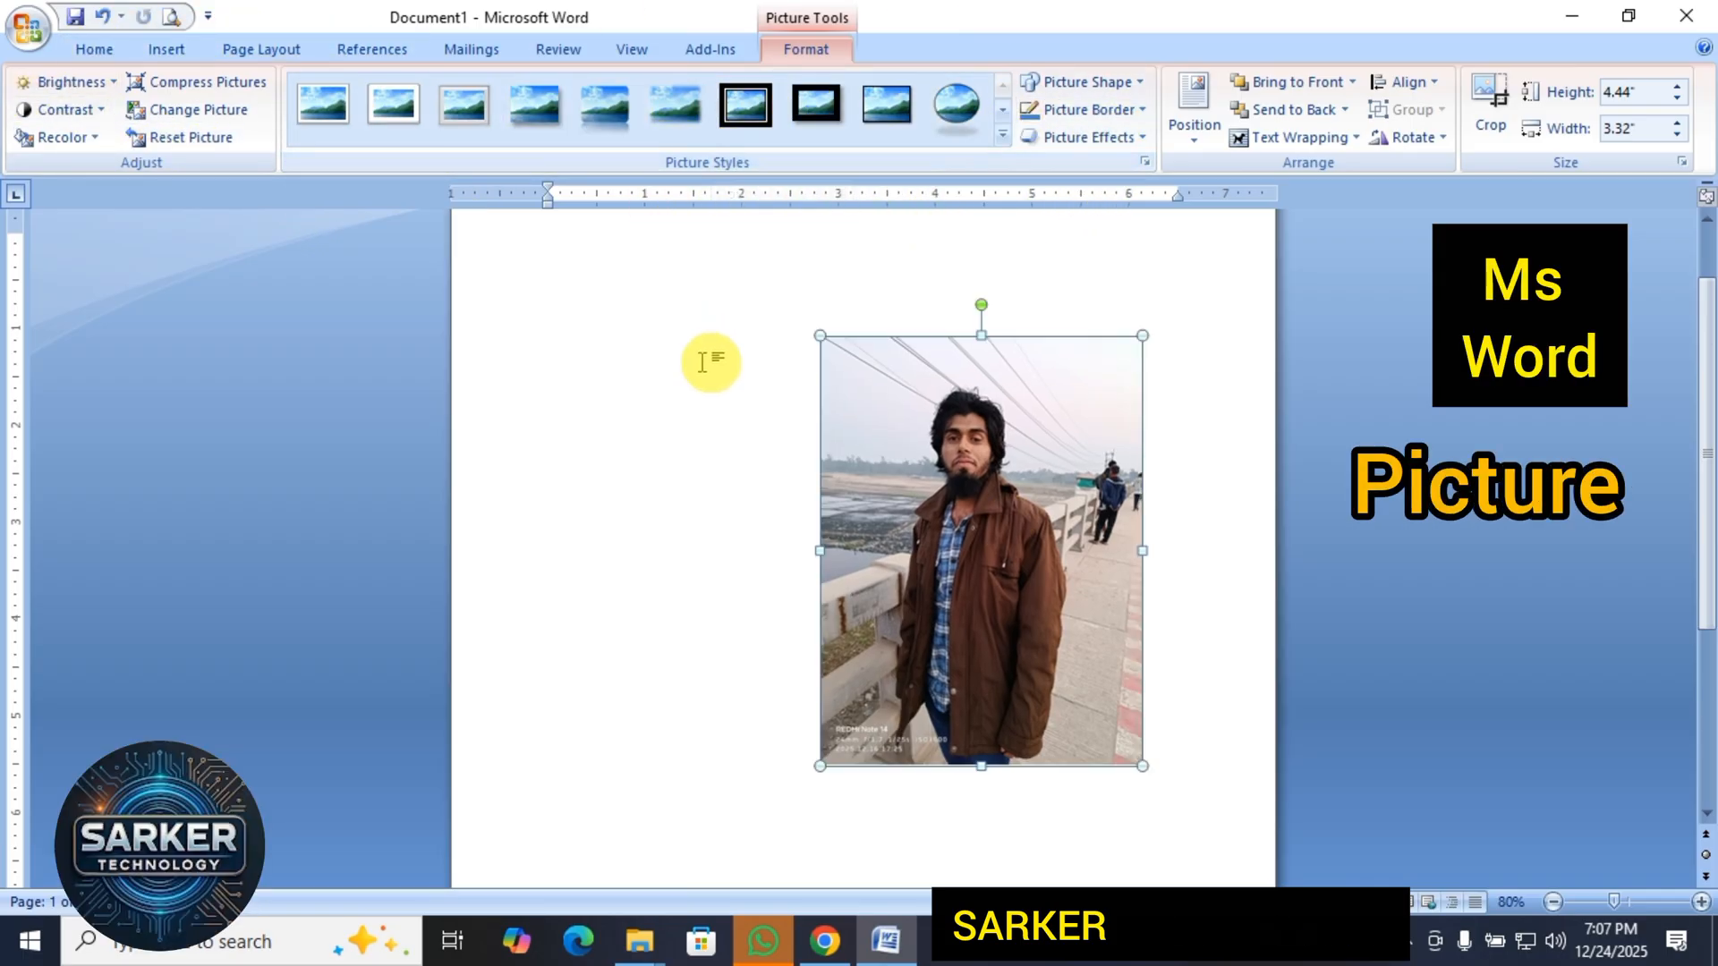
left_click(641, 368)
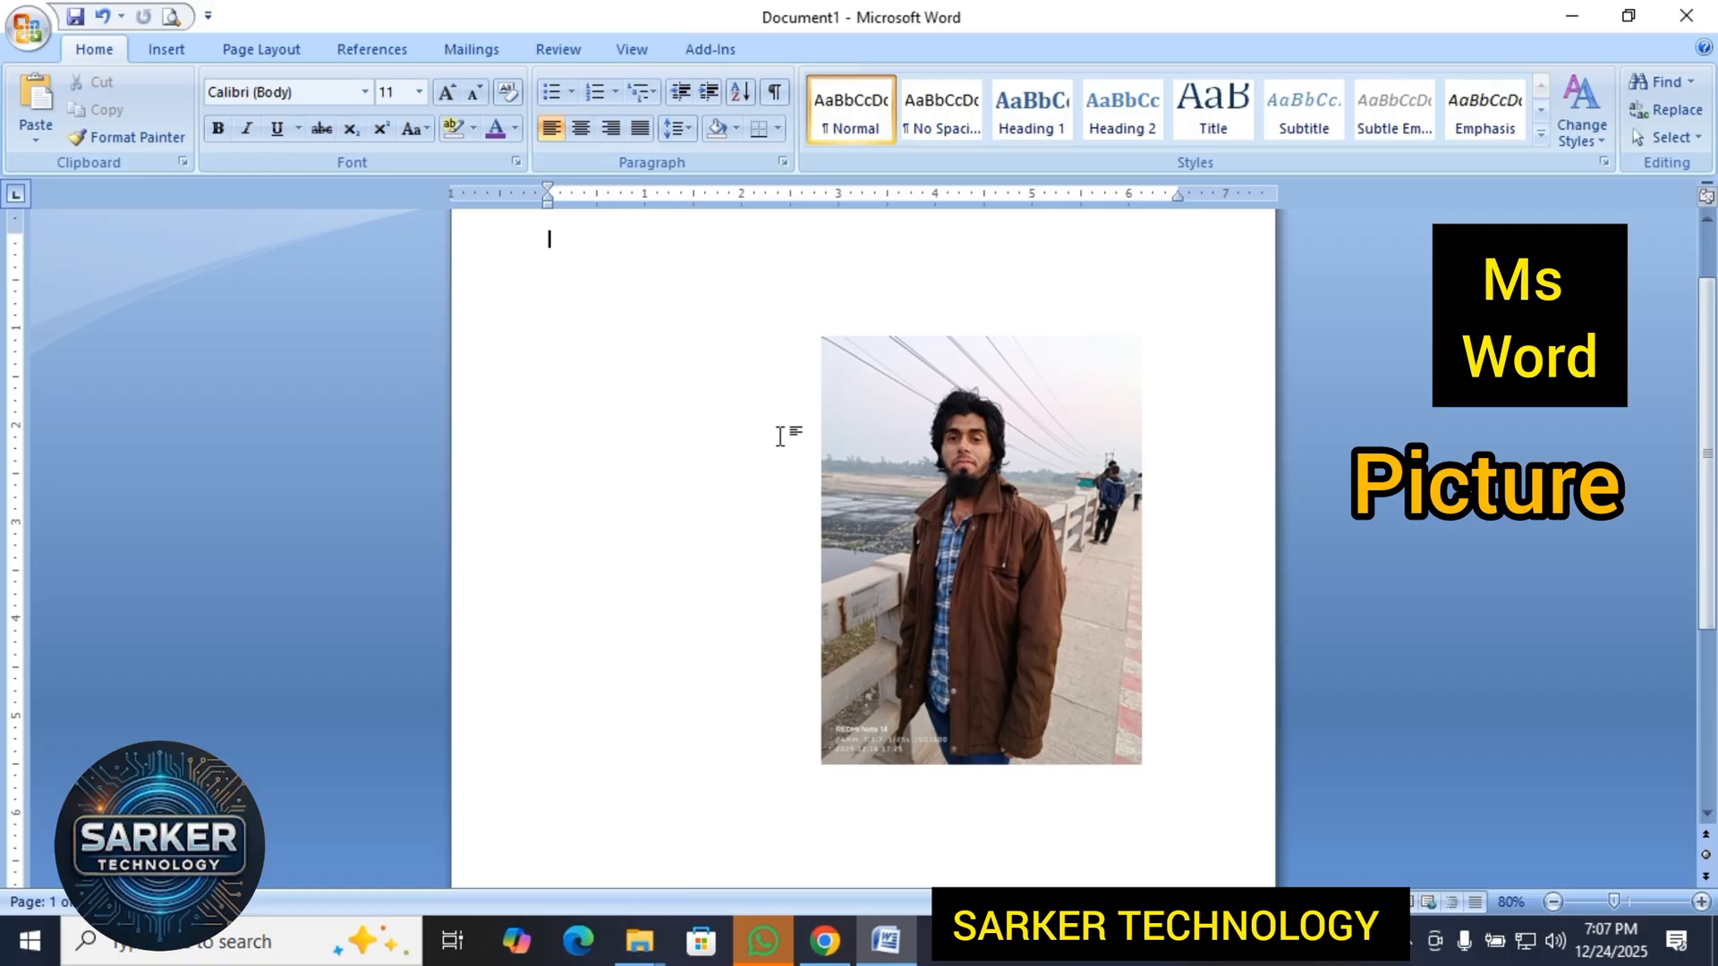
left_click(771, 440)
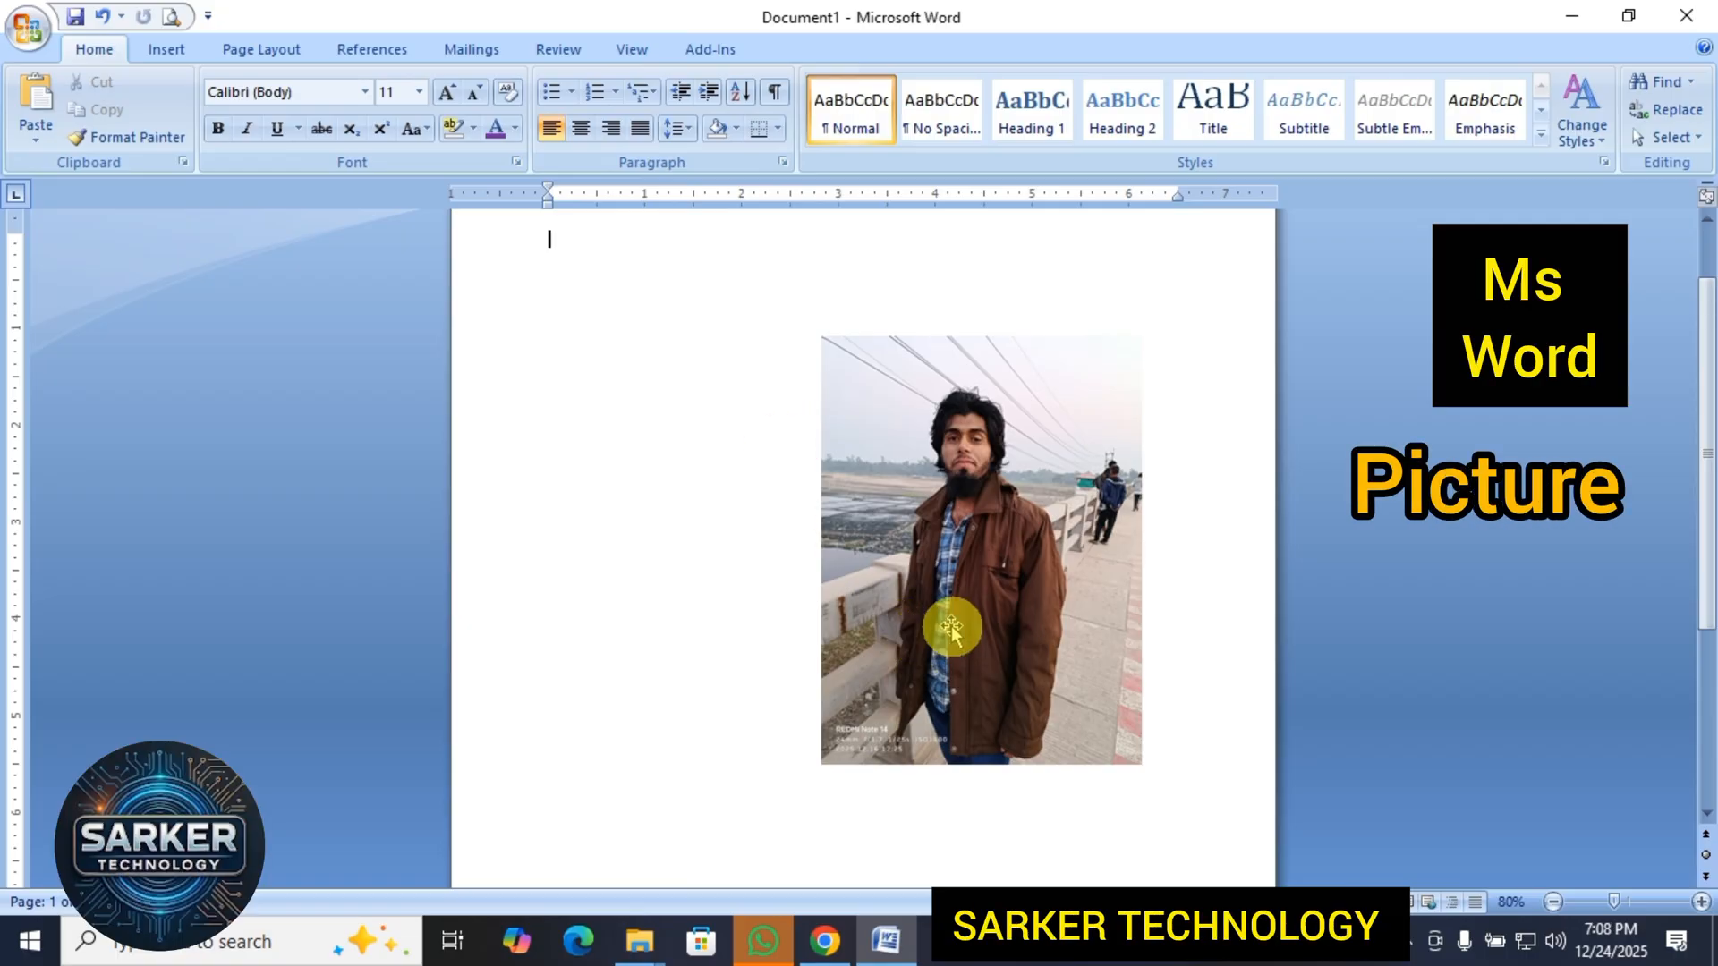
left_click(997, 593)
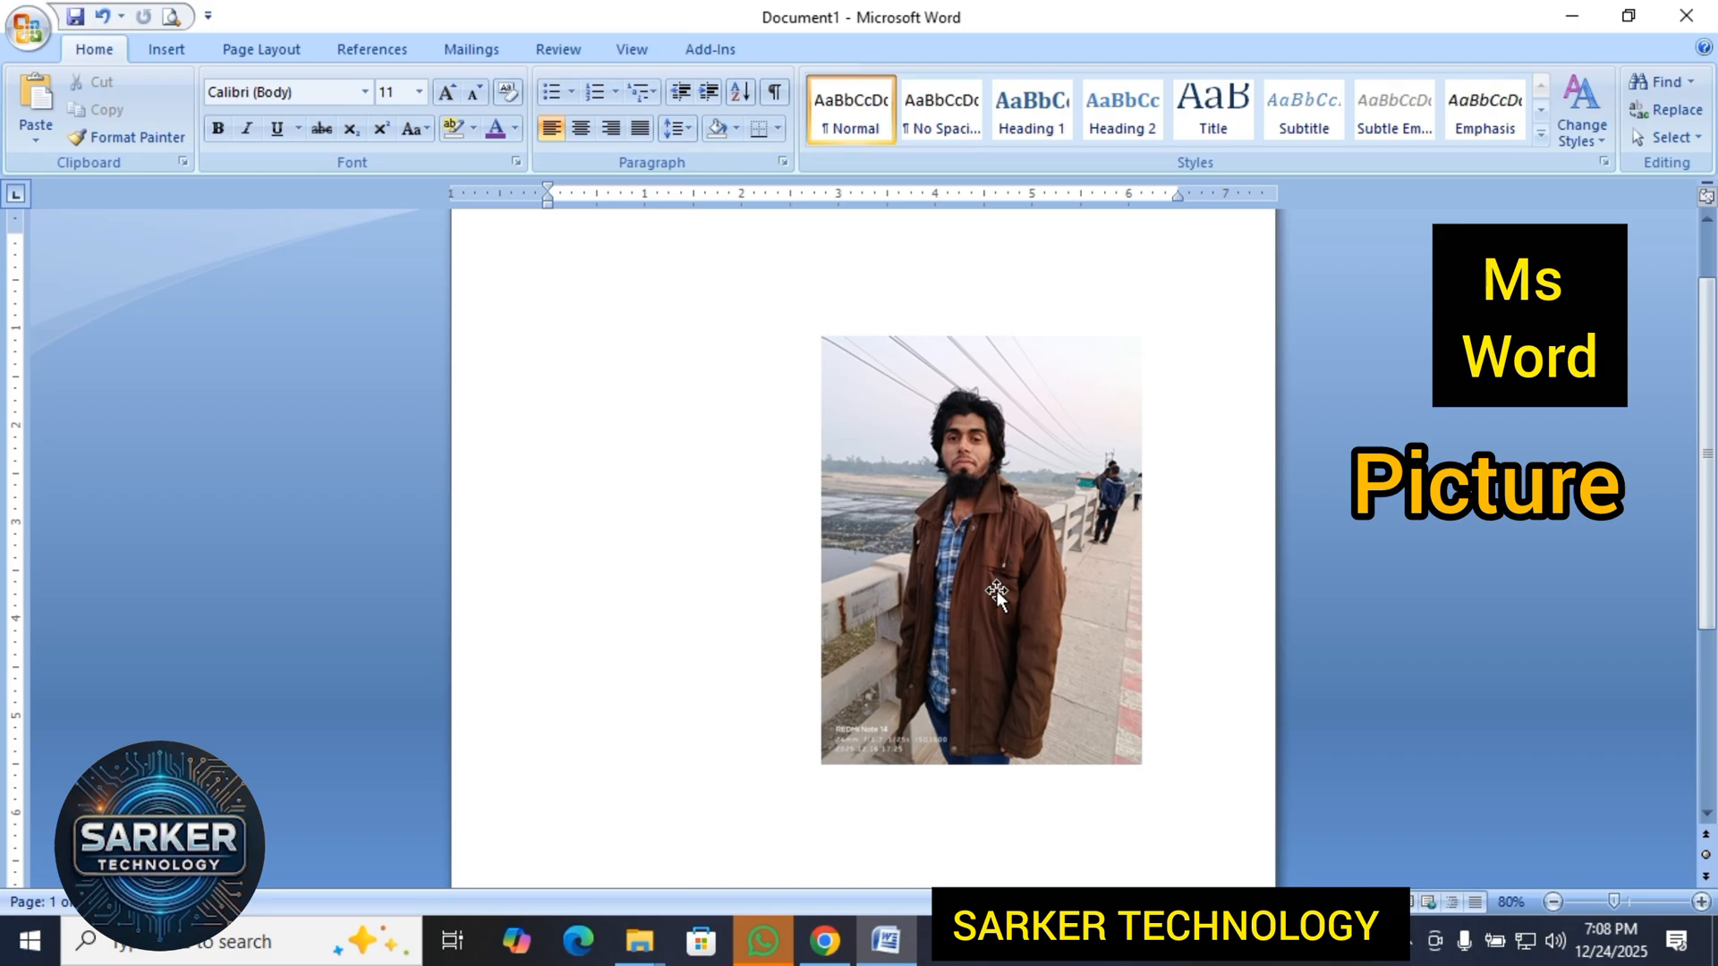
double_click(997, 593)
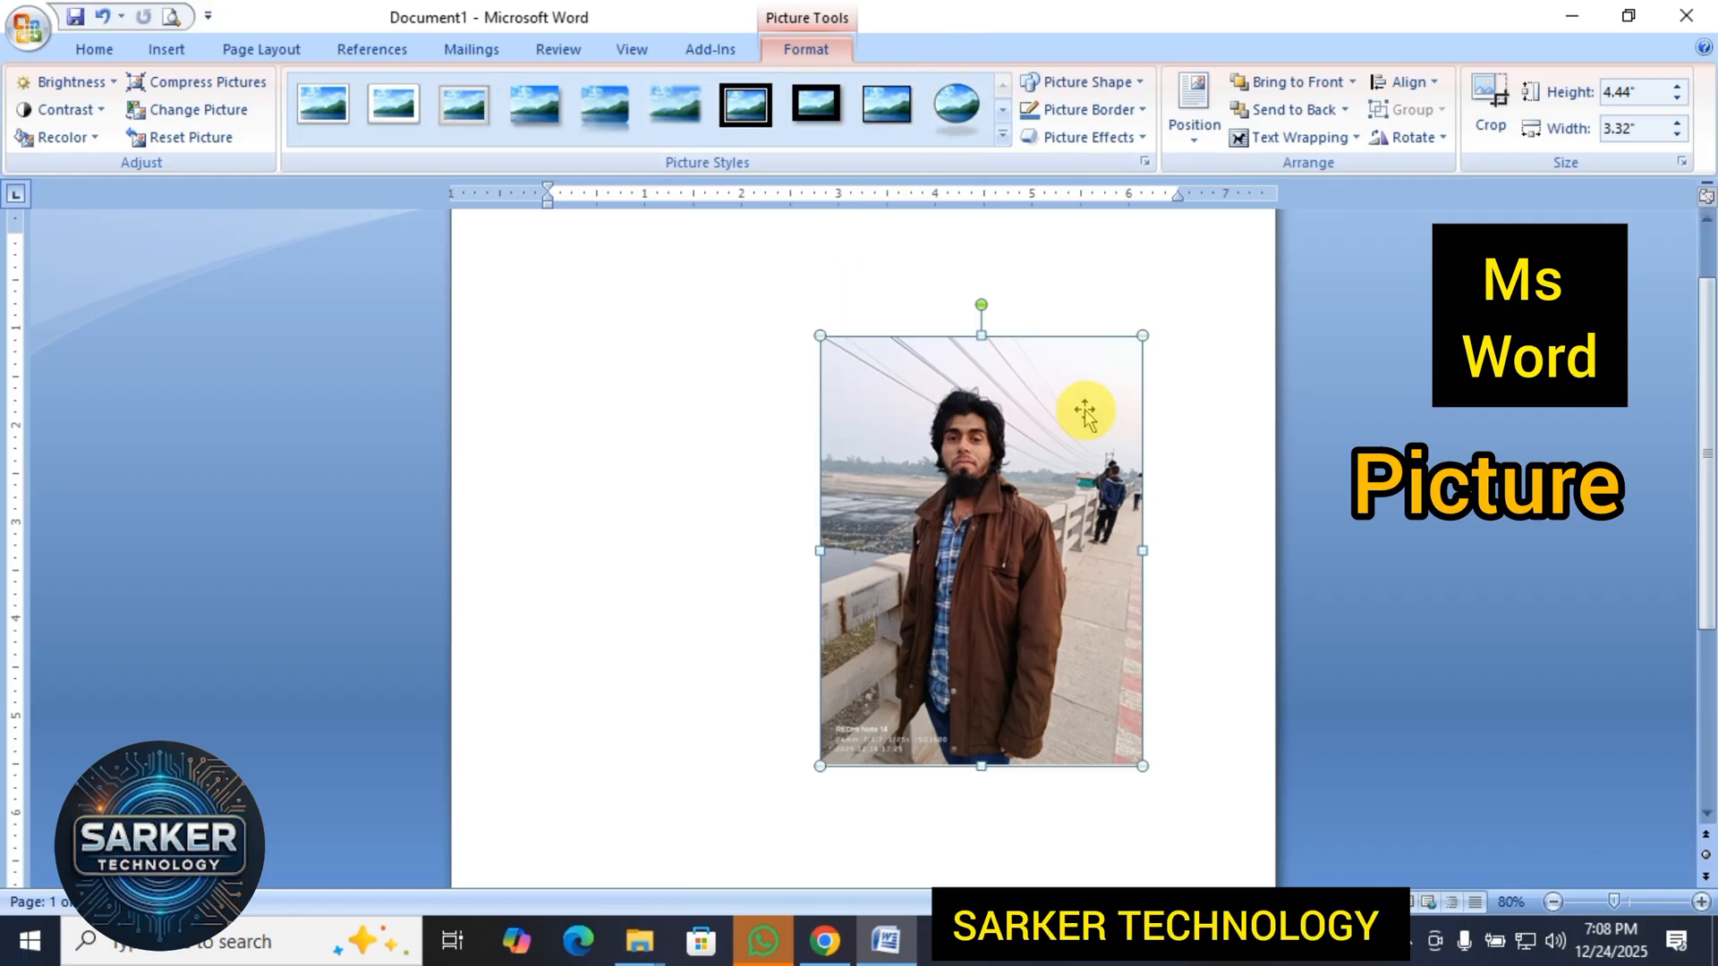
Set the picture's brightness to +10 %.
left_click(75, 83)
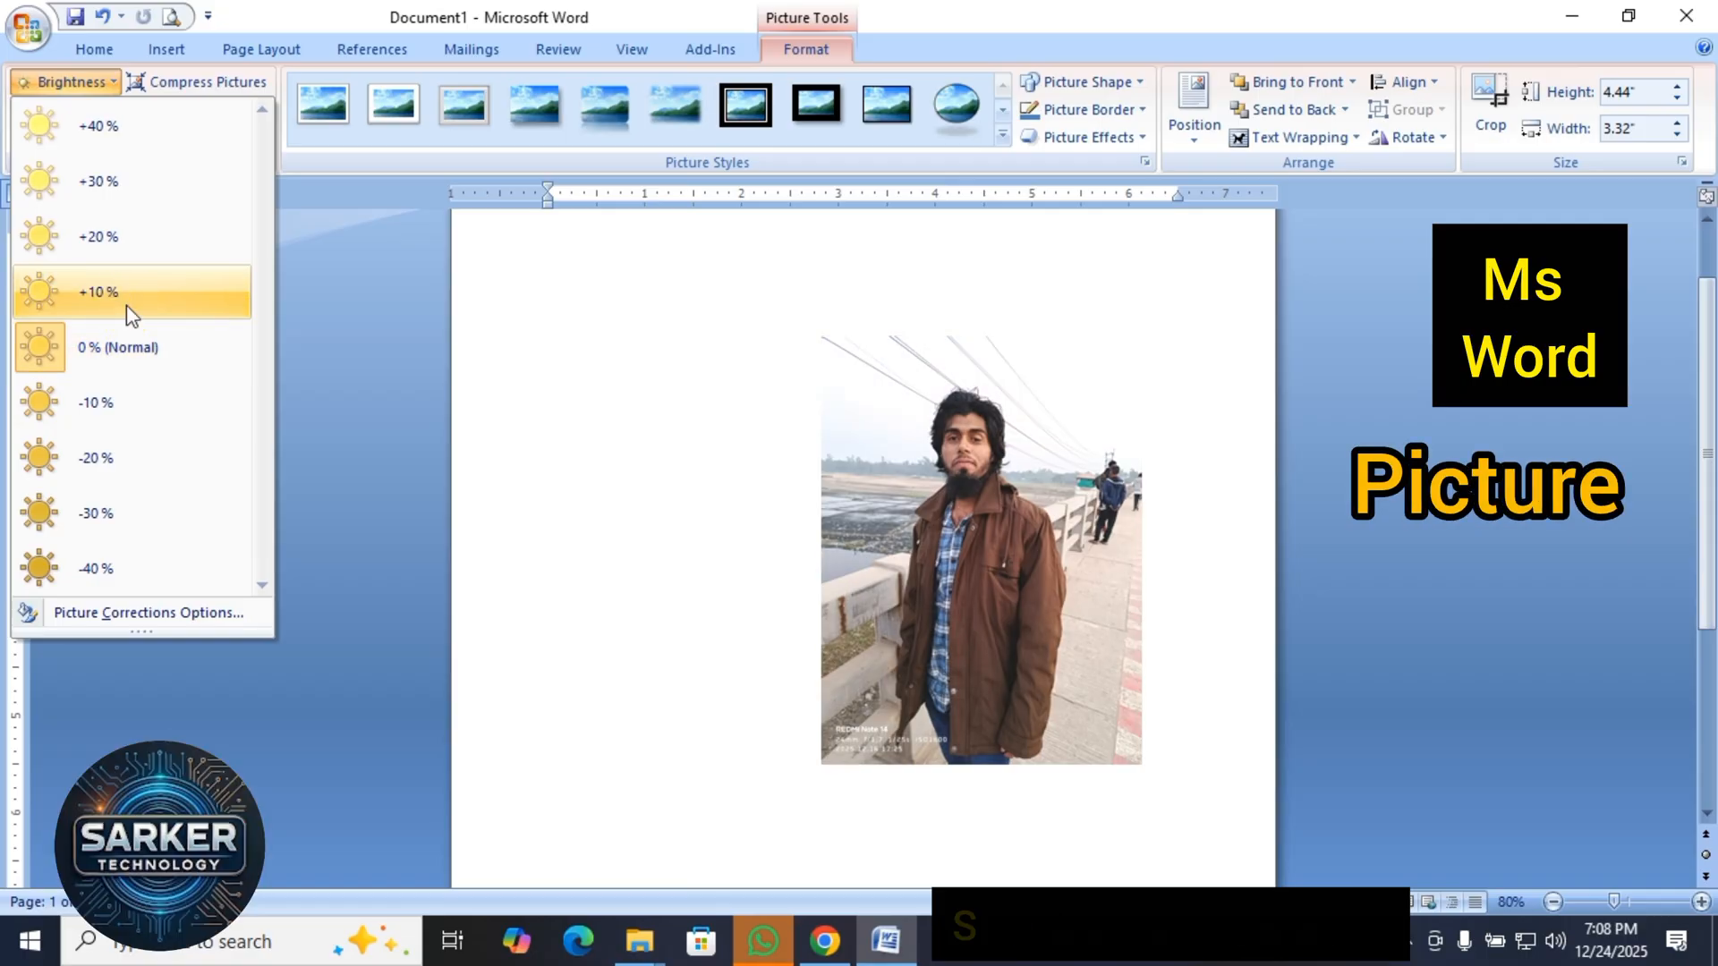
left_click(126, 304)
left_click(864, 615)
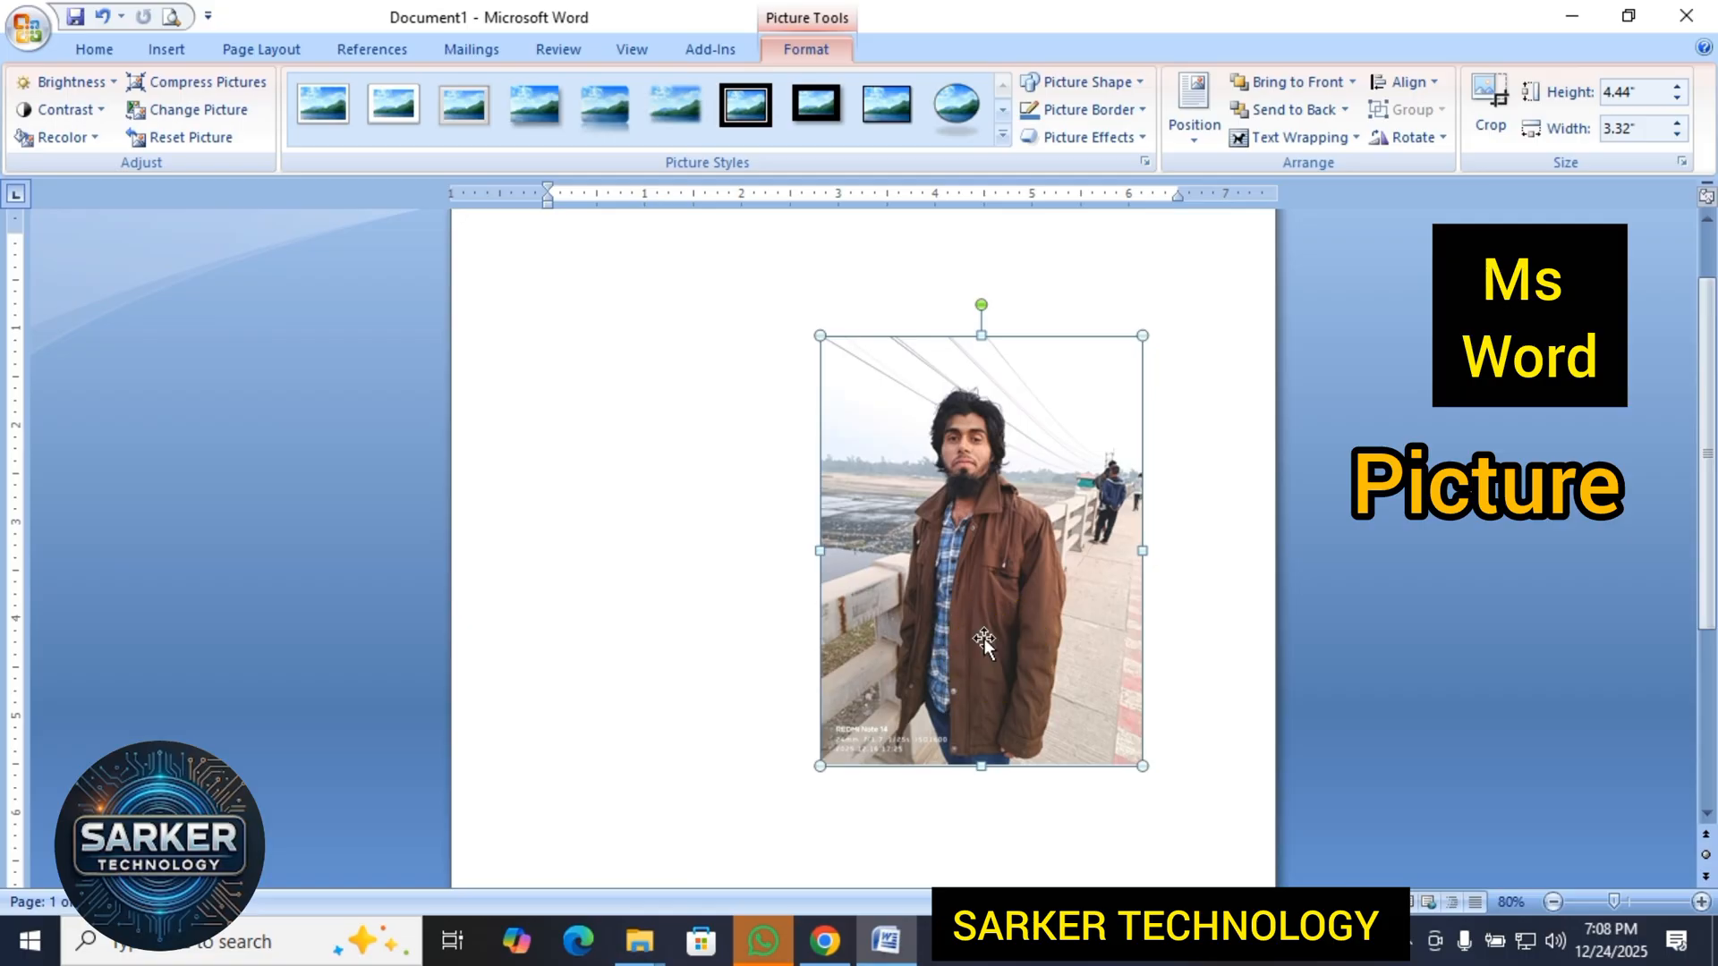
left_click(654, 528)
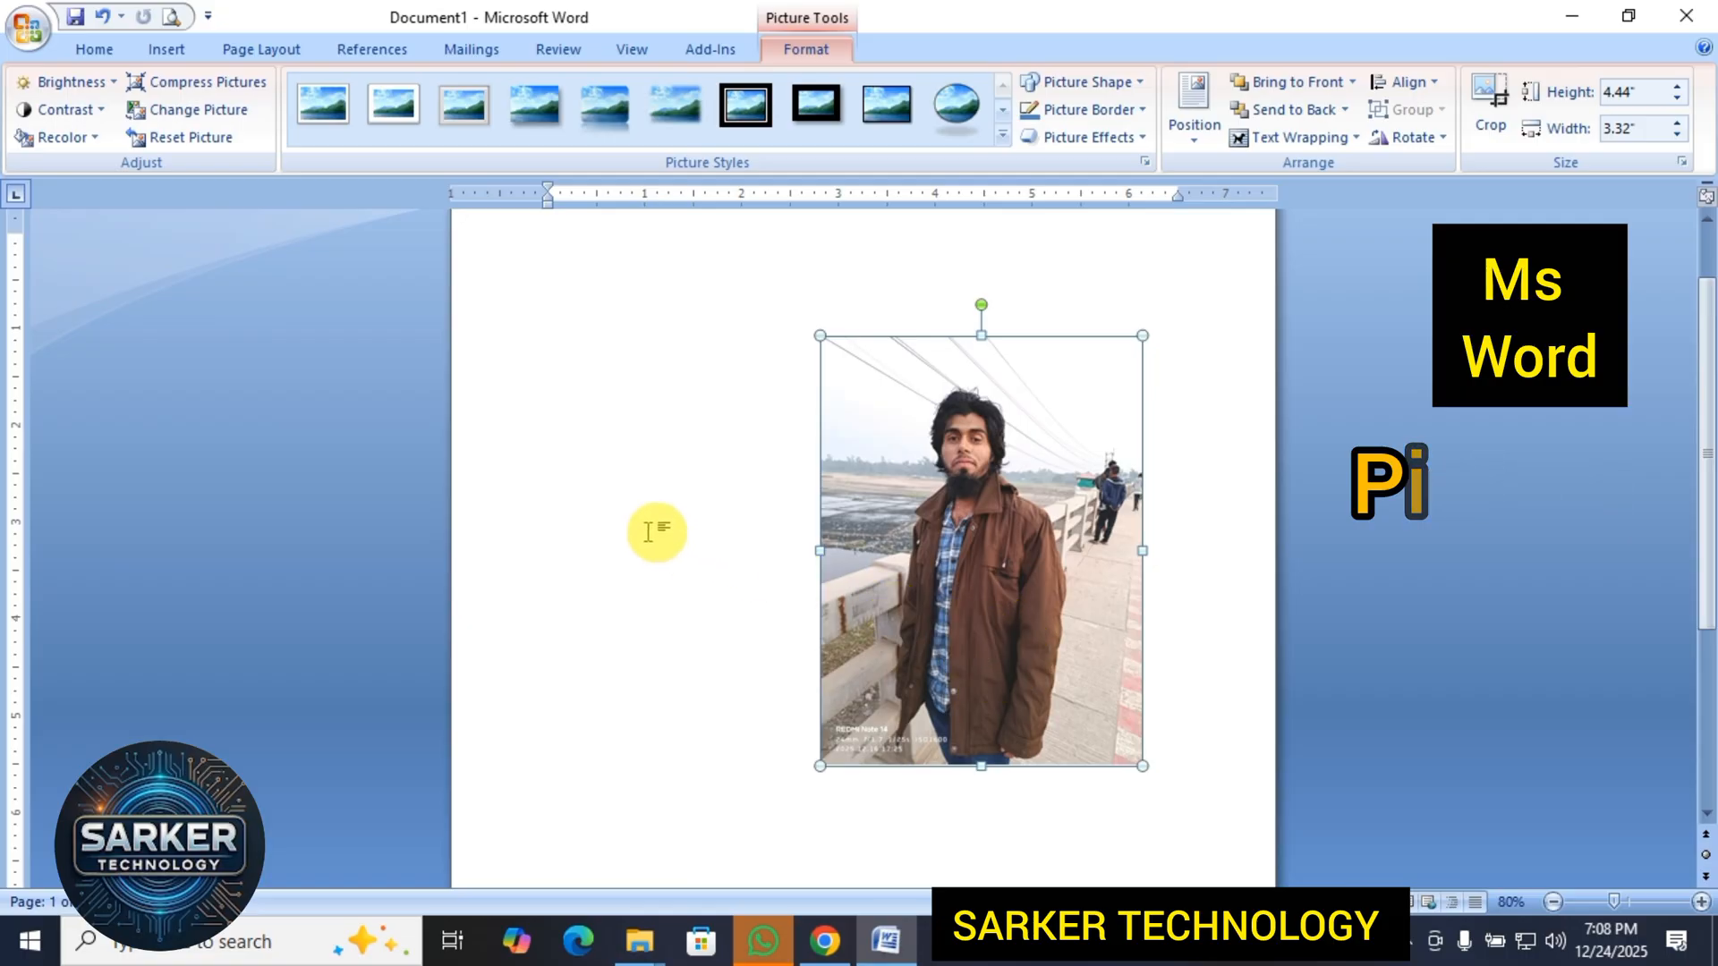
left_click(1009, 555)
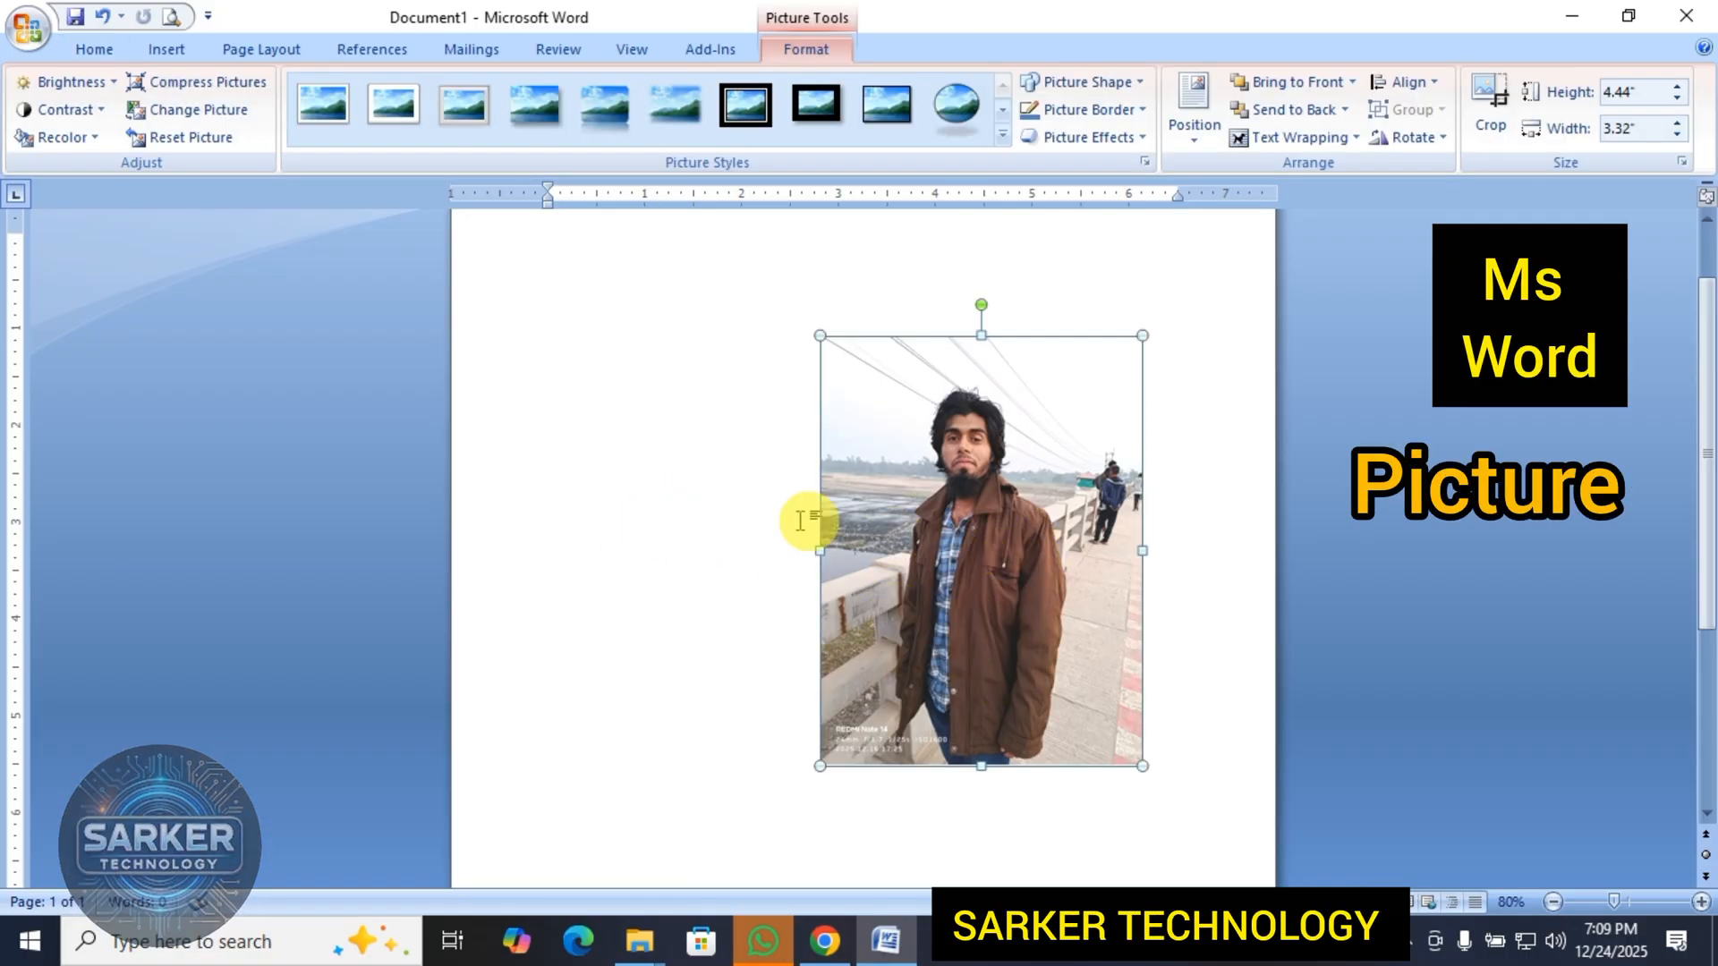
Preview darker brightness levels on the picture and return its brightness to 0 % (Normal).
left_click(94, 88)
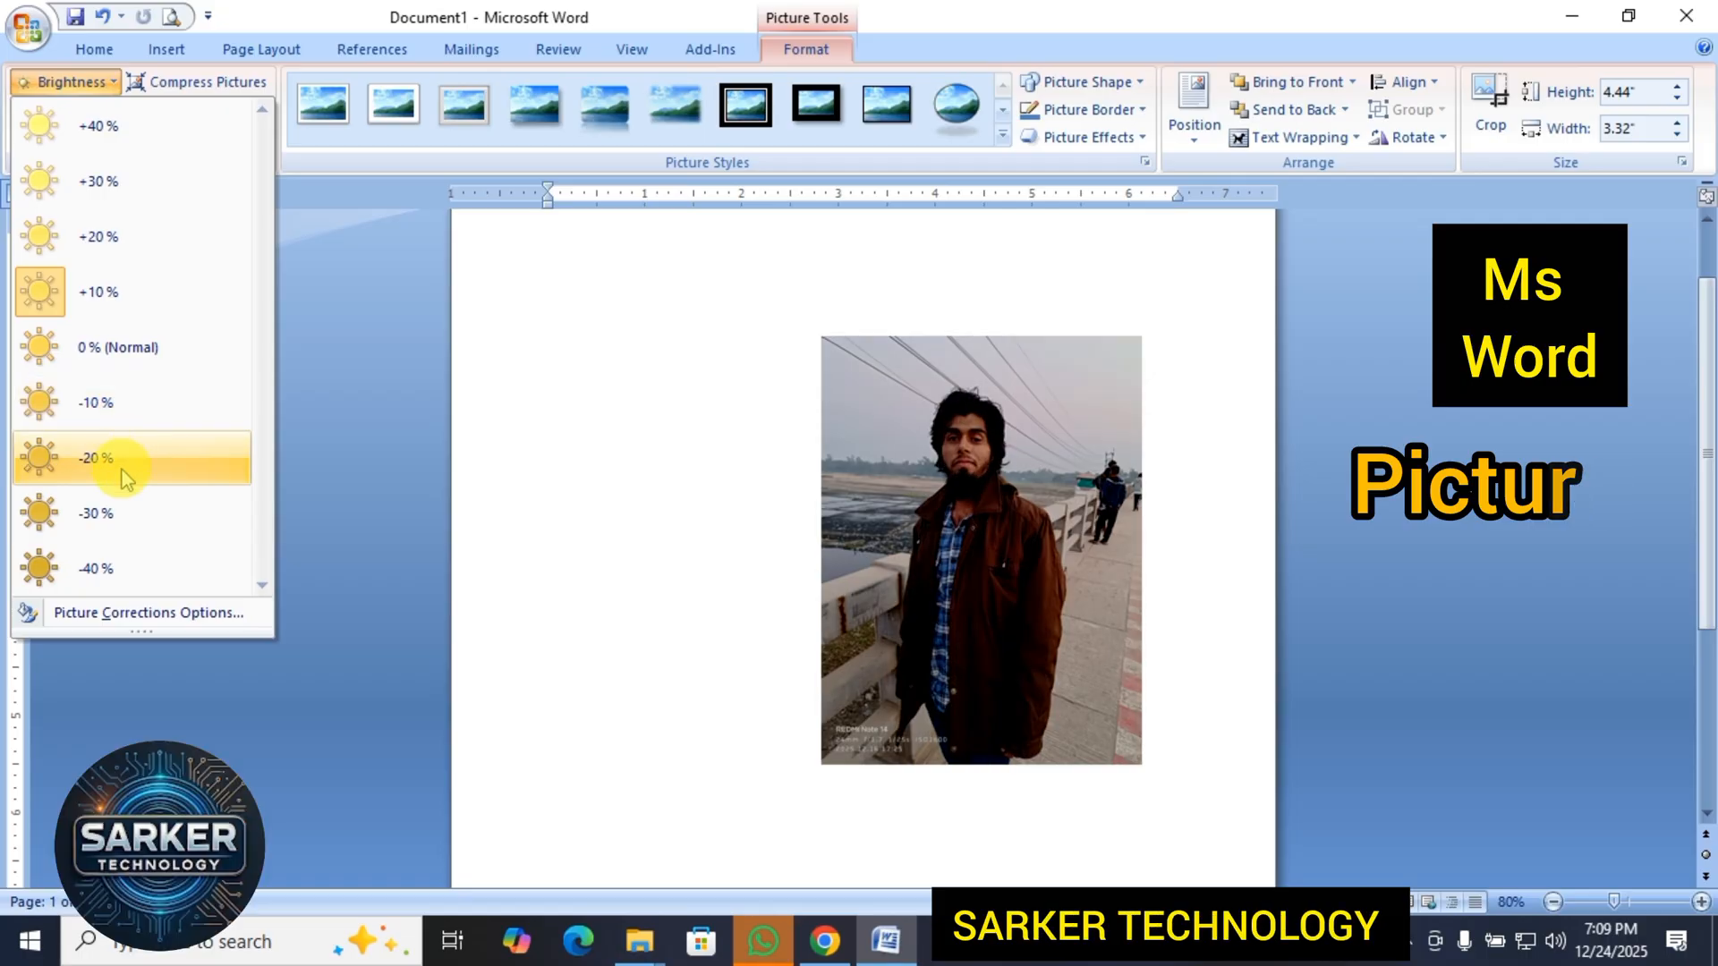
left_click(120, 508)
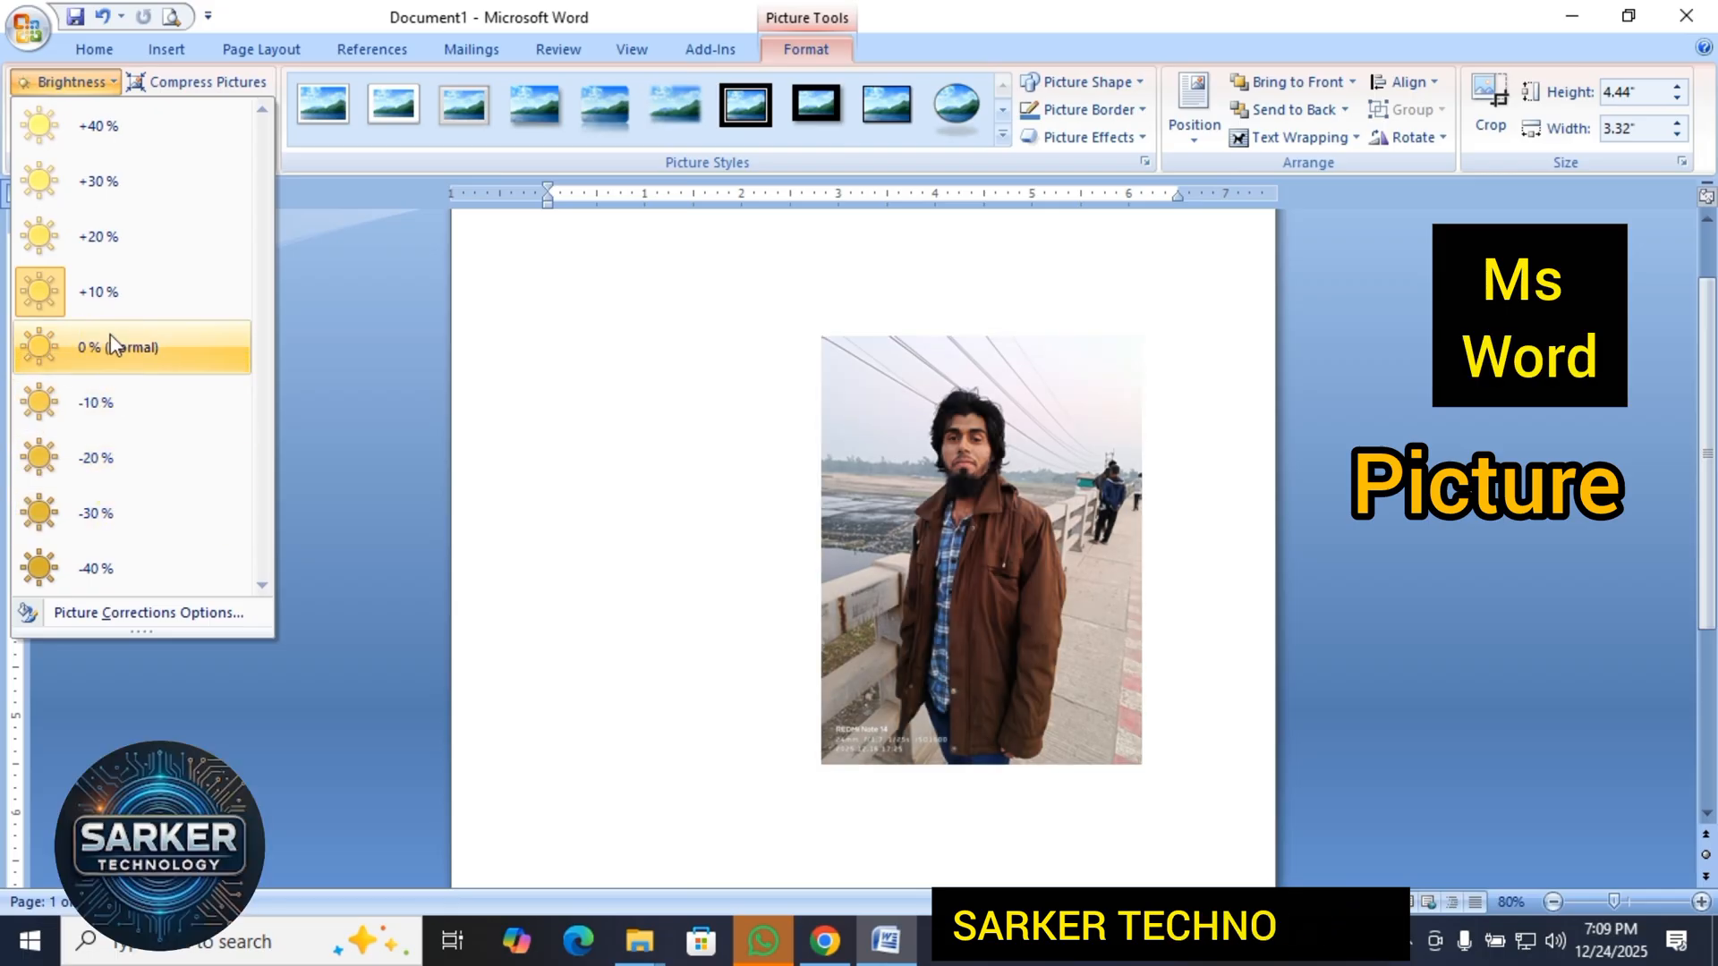
left_click(110, 340)
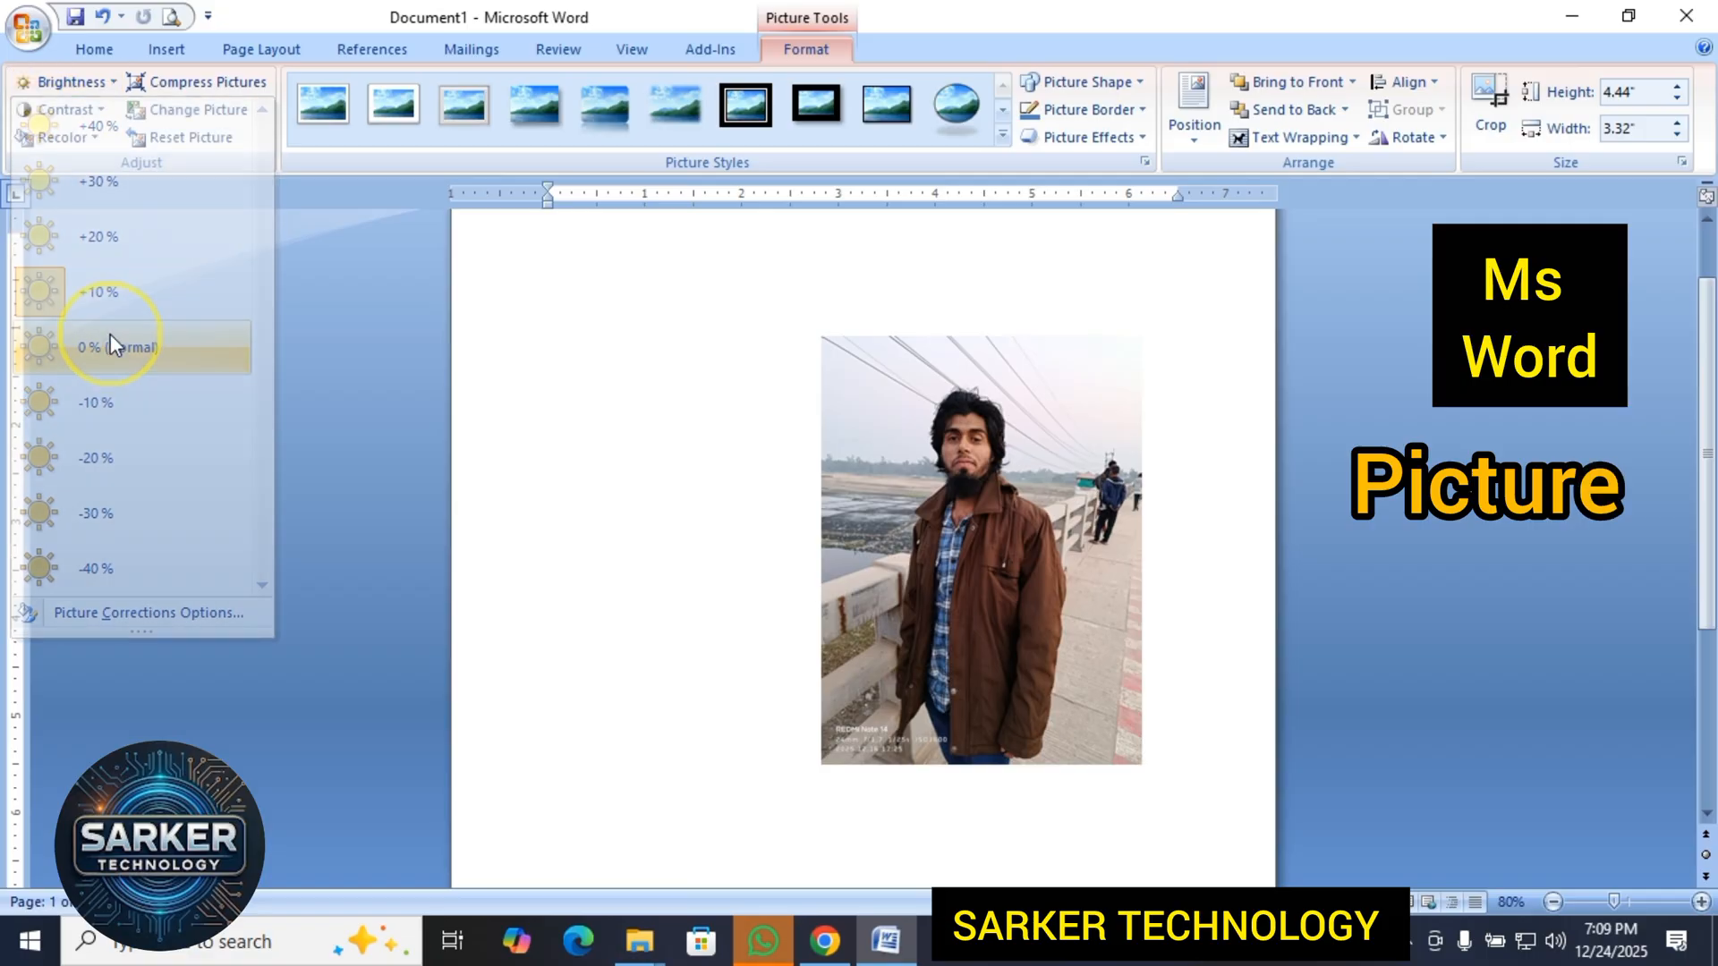
Compare brightness levels on the picture again and apply +10 %.
left_click(63, 82)
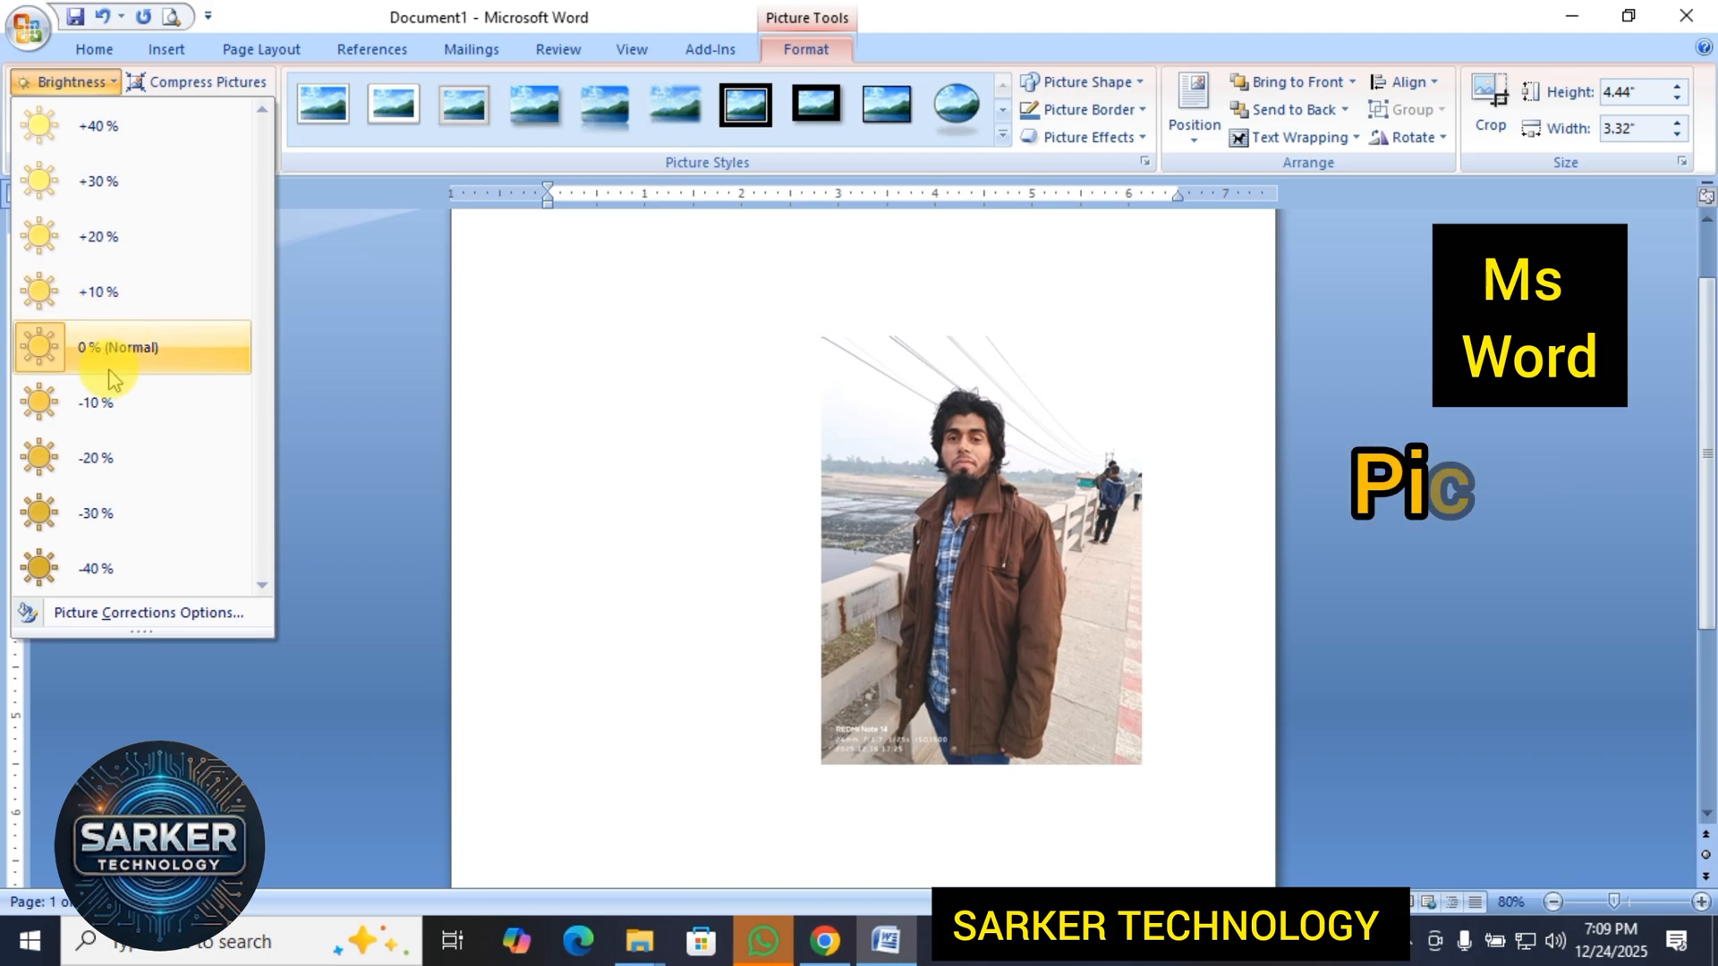
left_click(106, 407)
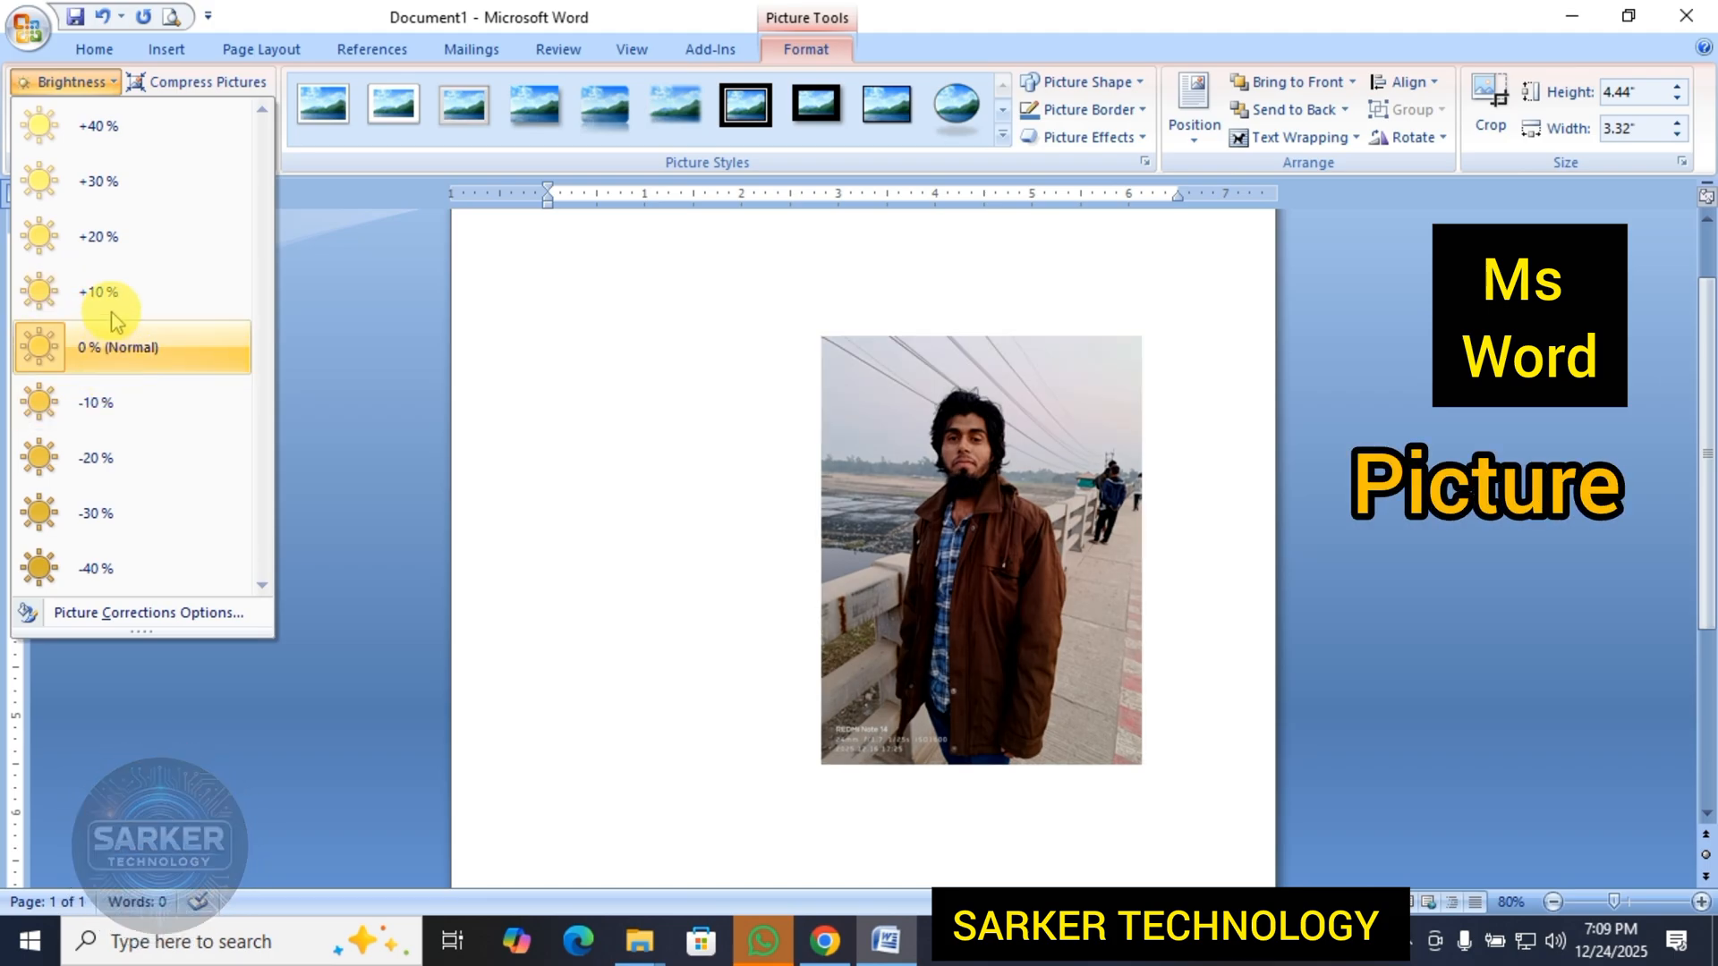
left_click(131, 291)
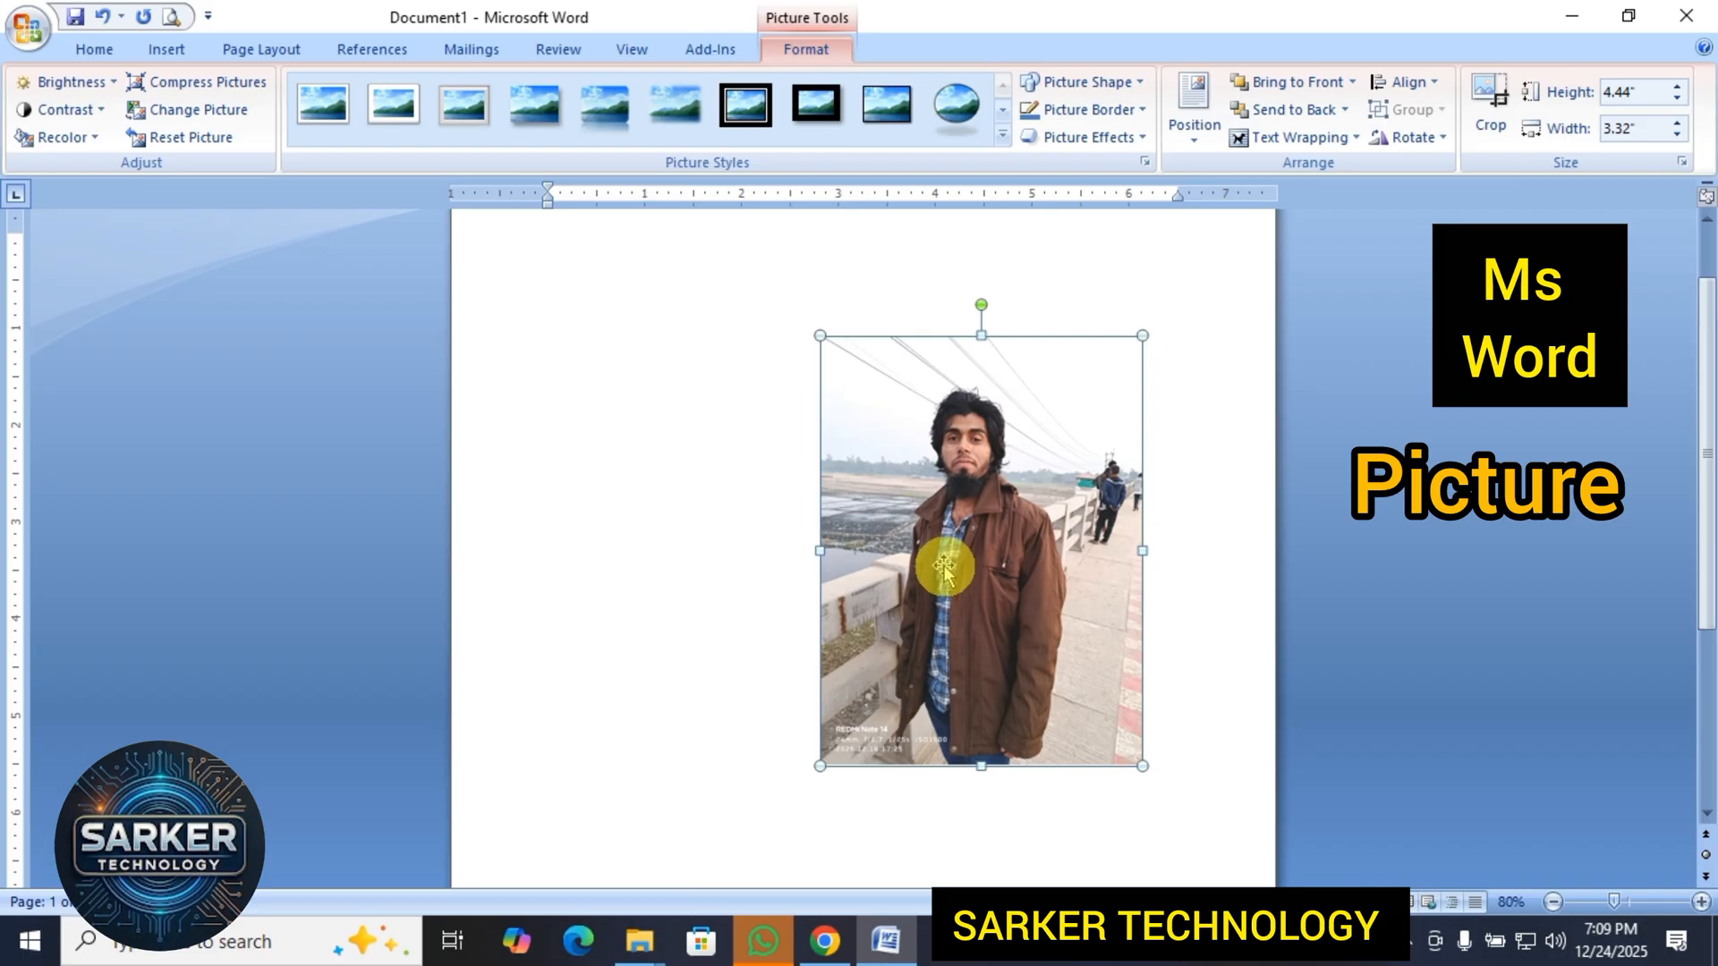
Set the picture's contrast to 0 % (Normal) and recolor it with the aqua light variation, Accent color 5 Light.
left_click(94, 116)
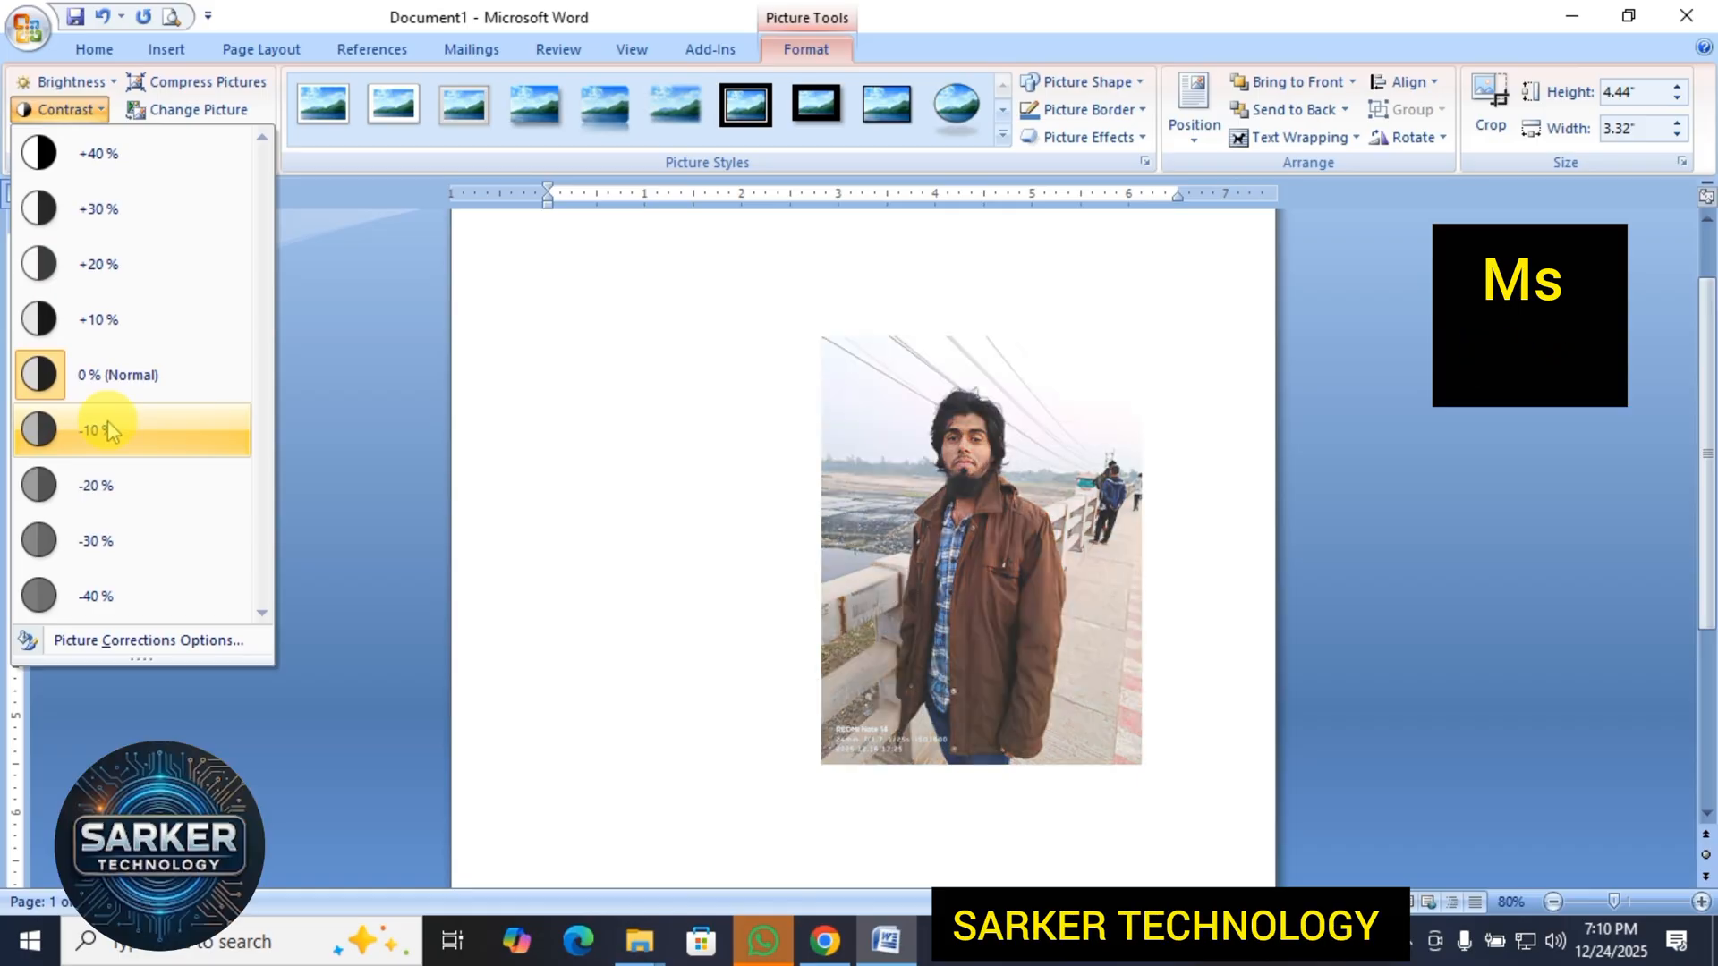
left_click(173, 393)
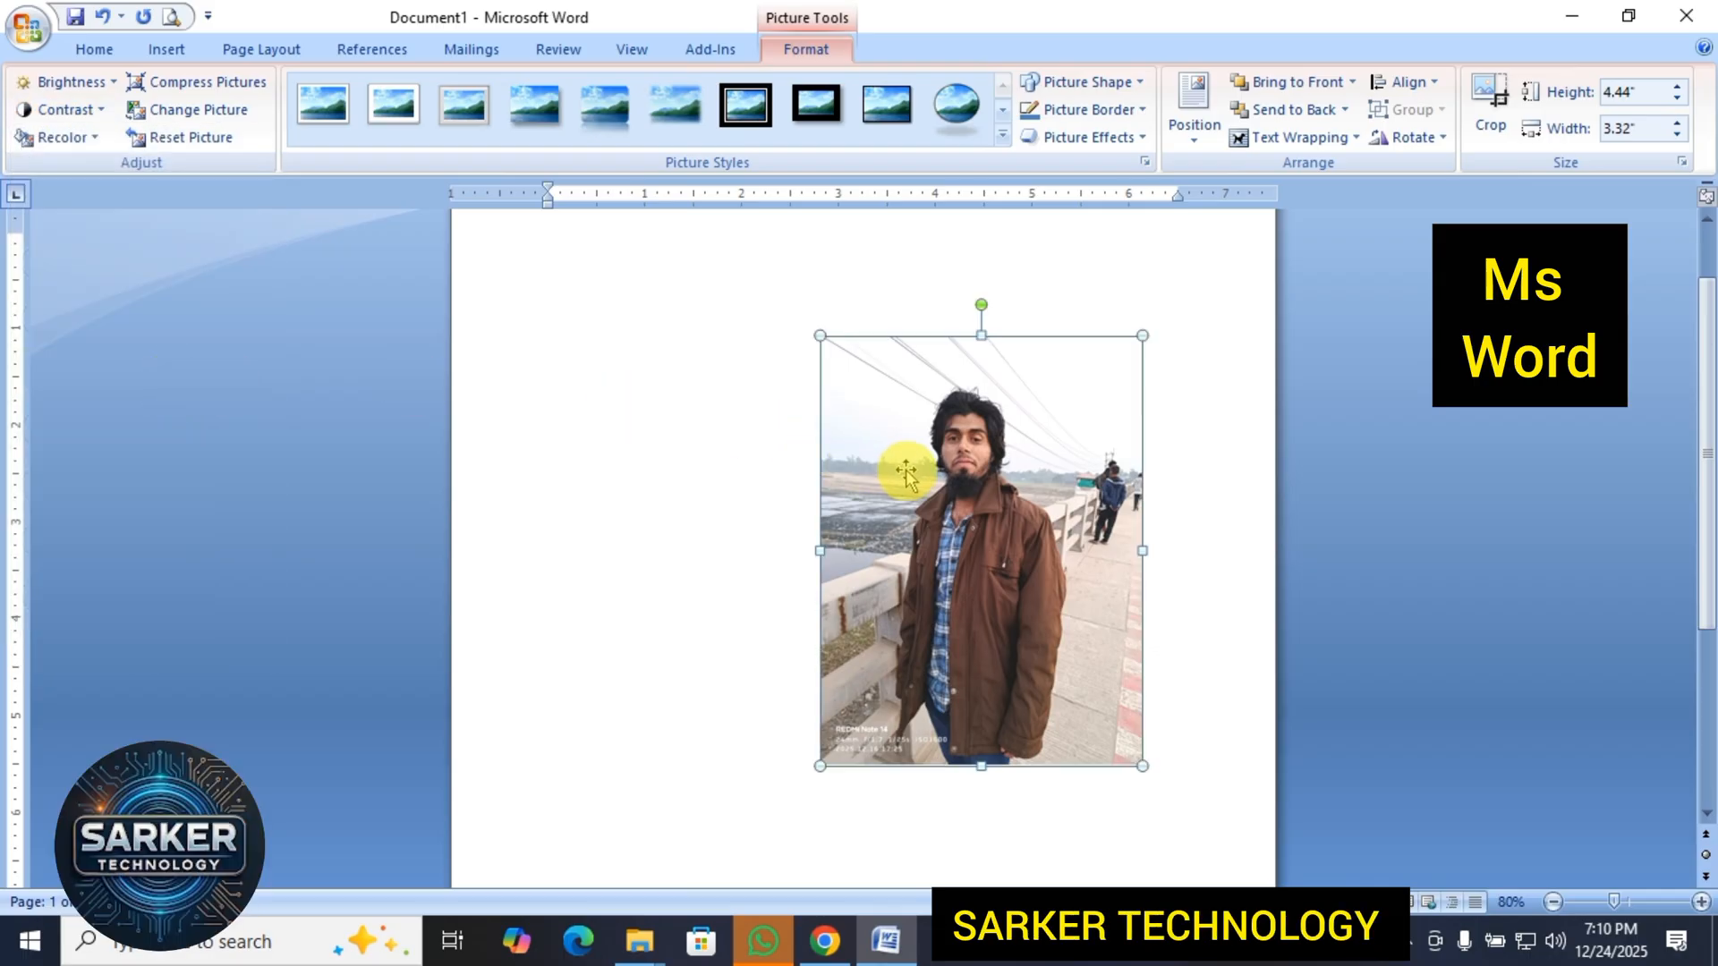
left_click(61, 139)
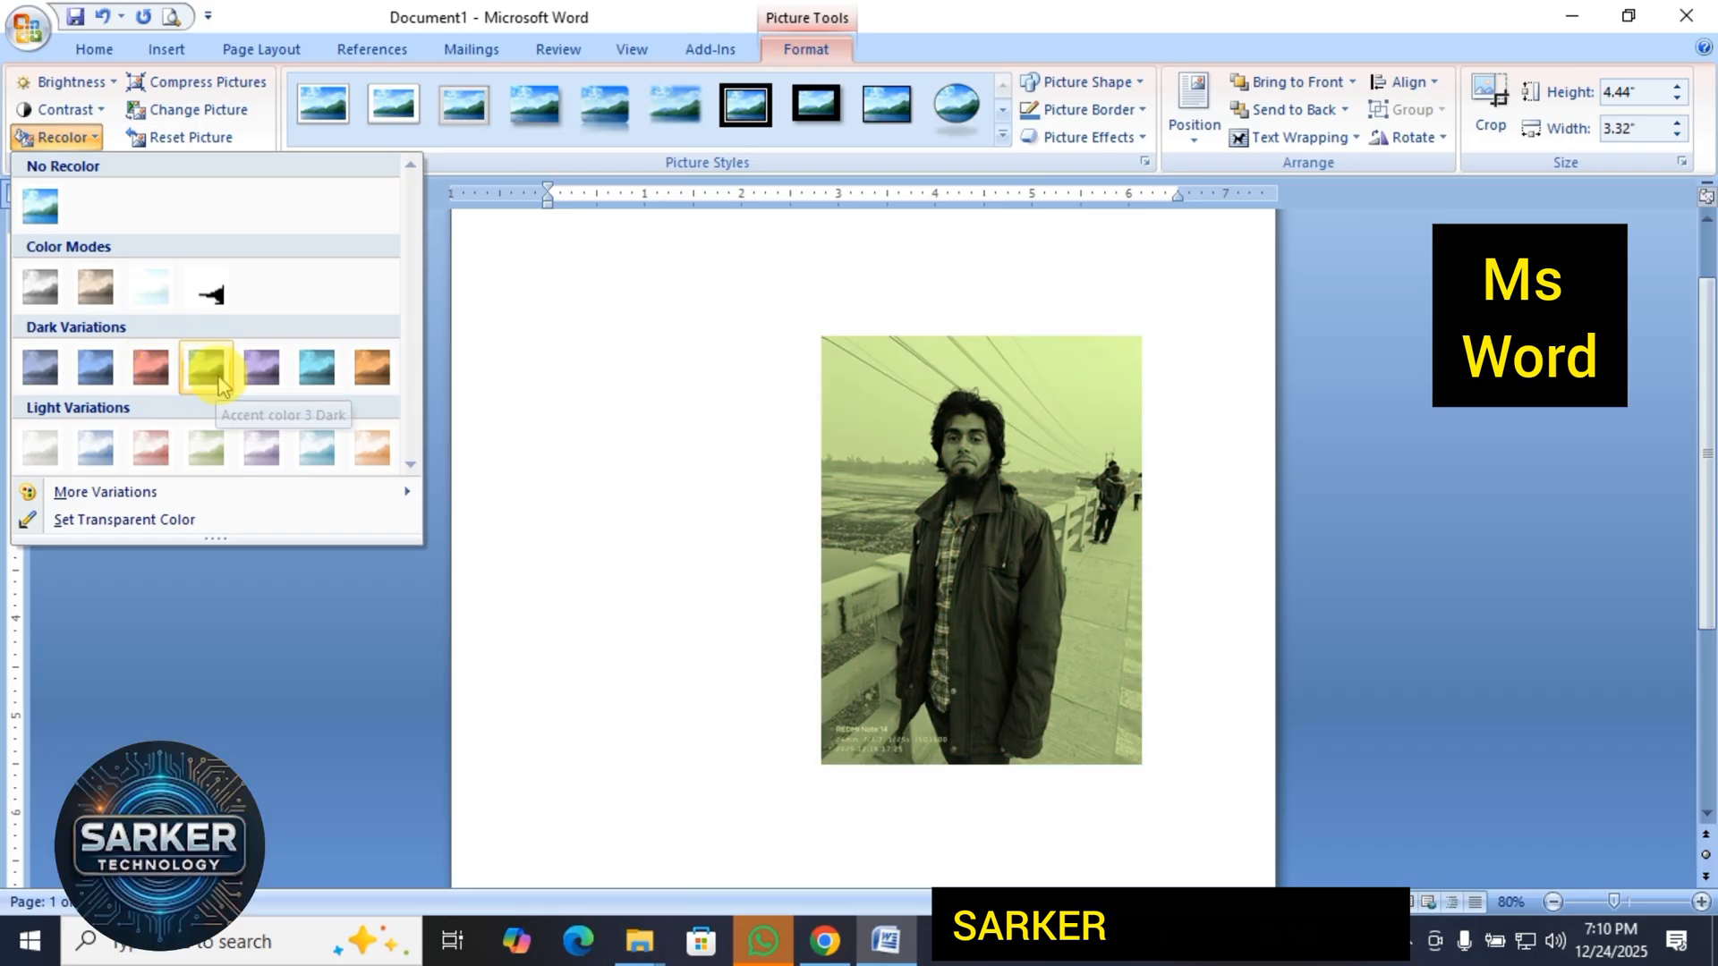
left_click(305, 450)
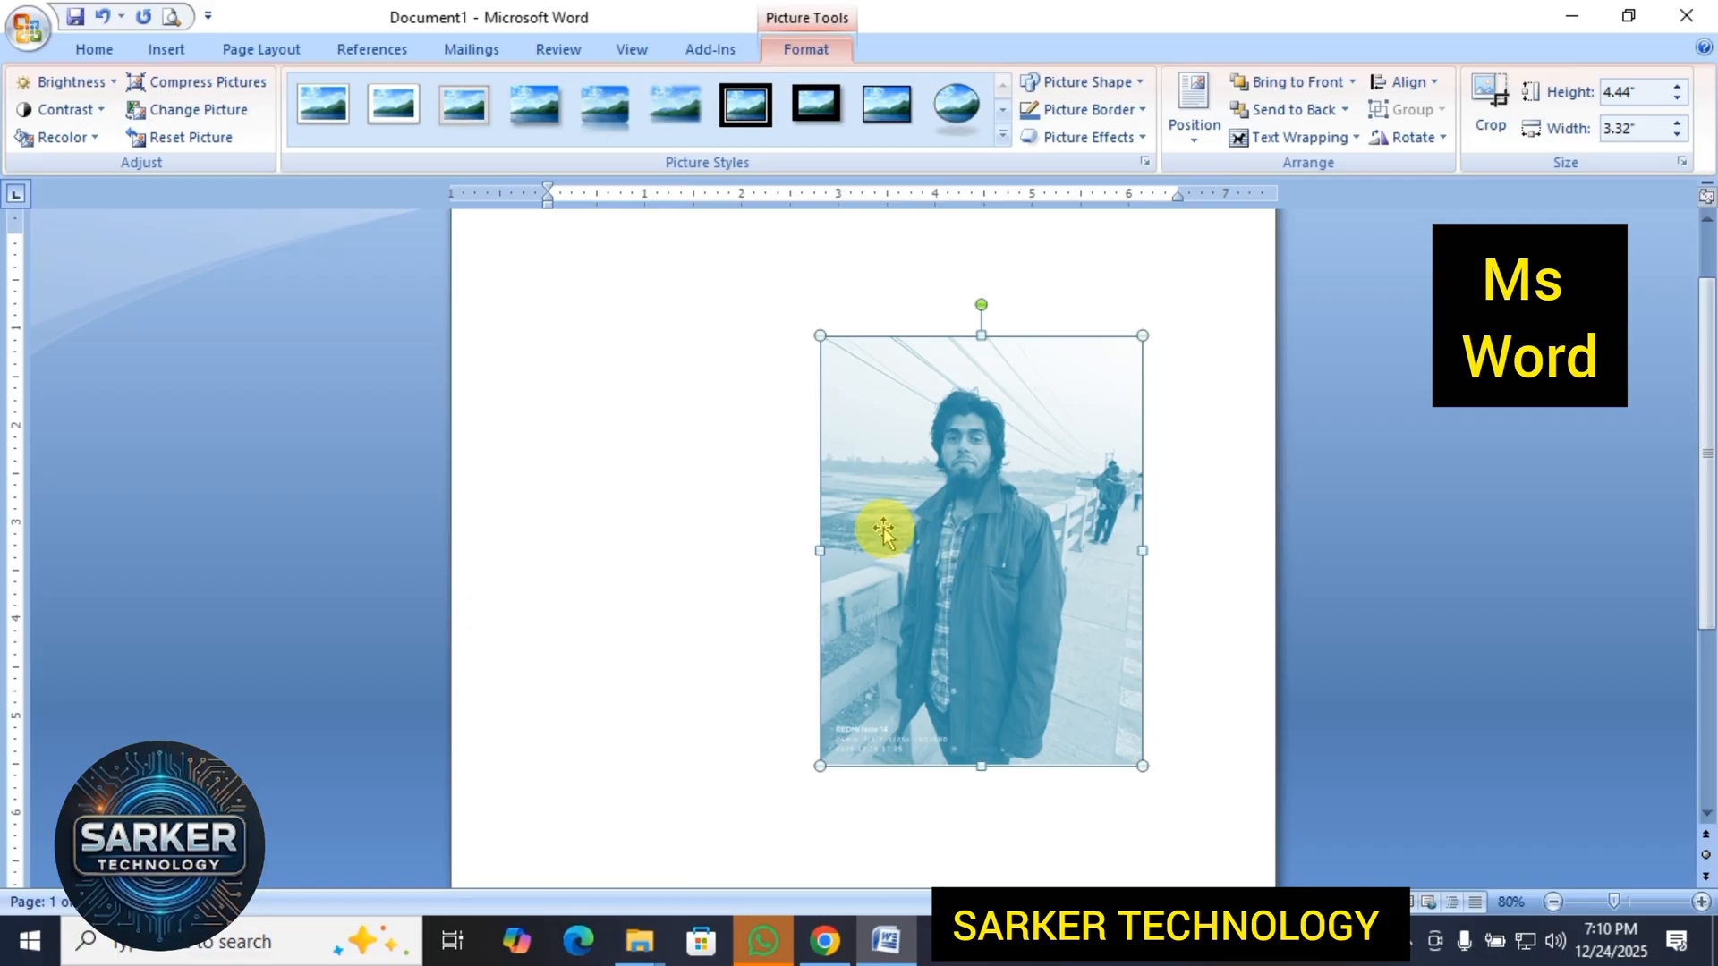
Remove the aqua tint from the picture by applying No Recolor.
left_click(778, 525)
left_click(1102, 500)
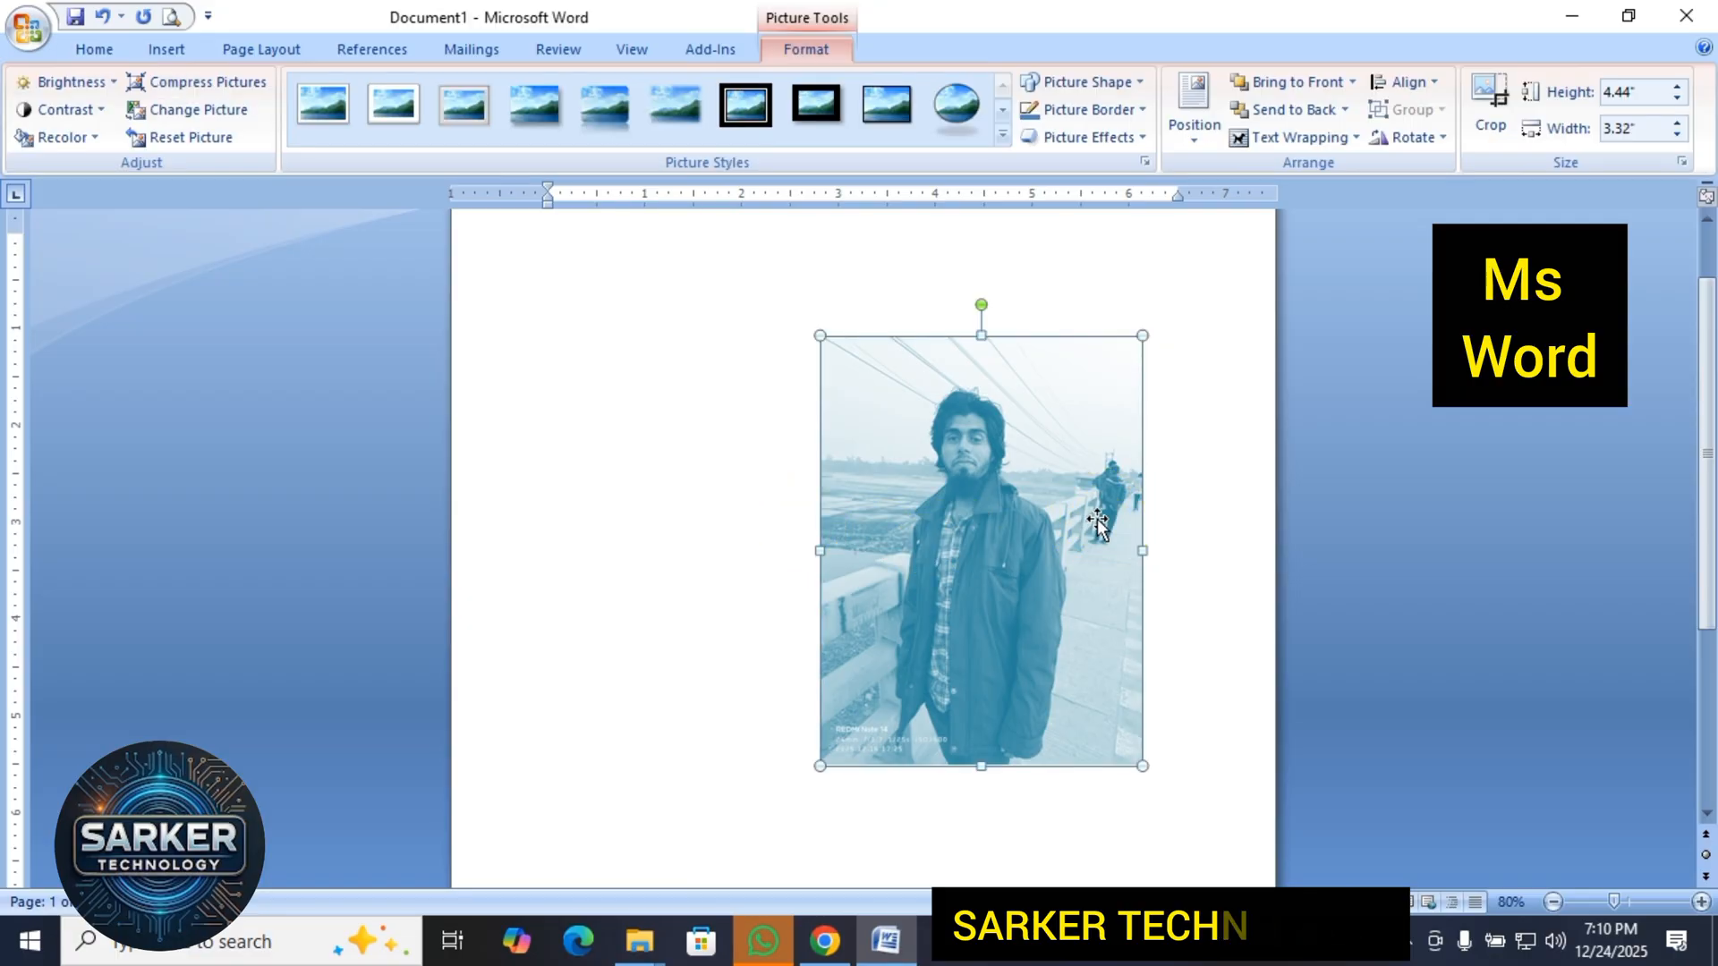
left_click(1095, 523)
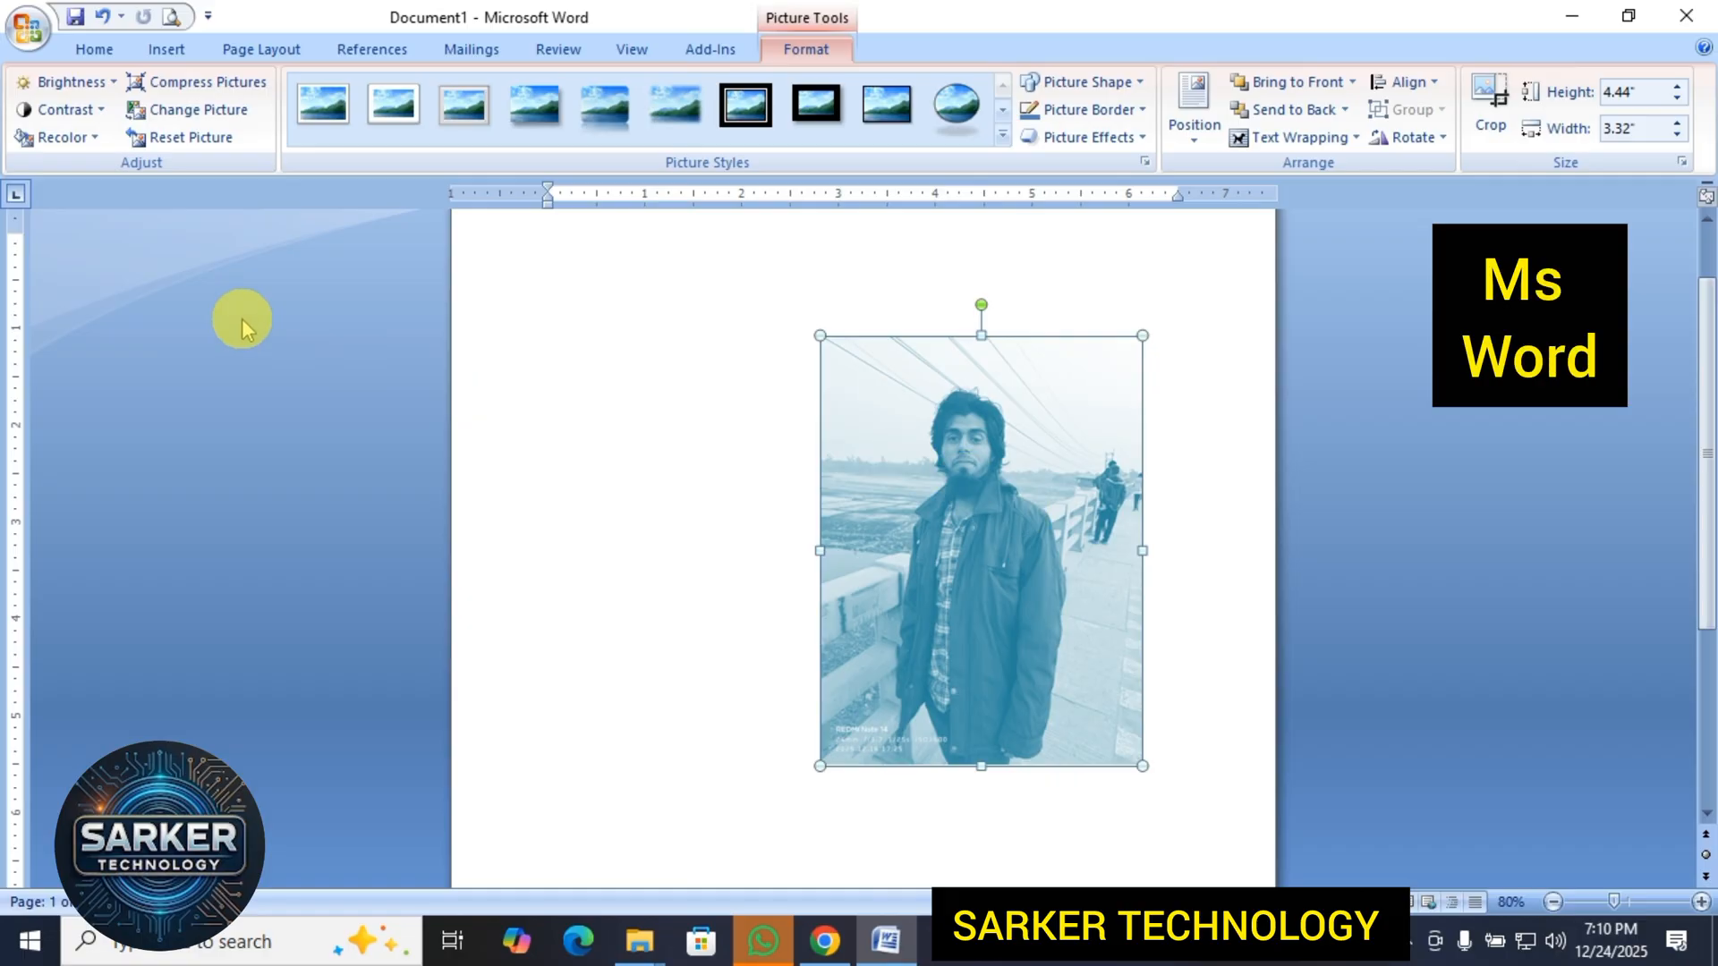
left_click(77, 138)
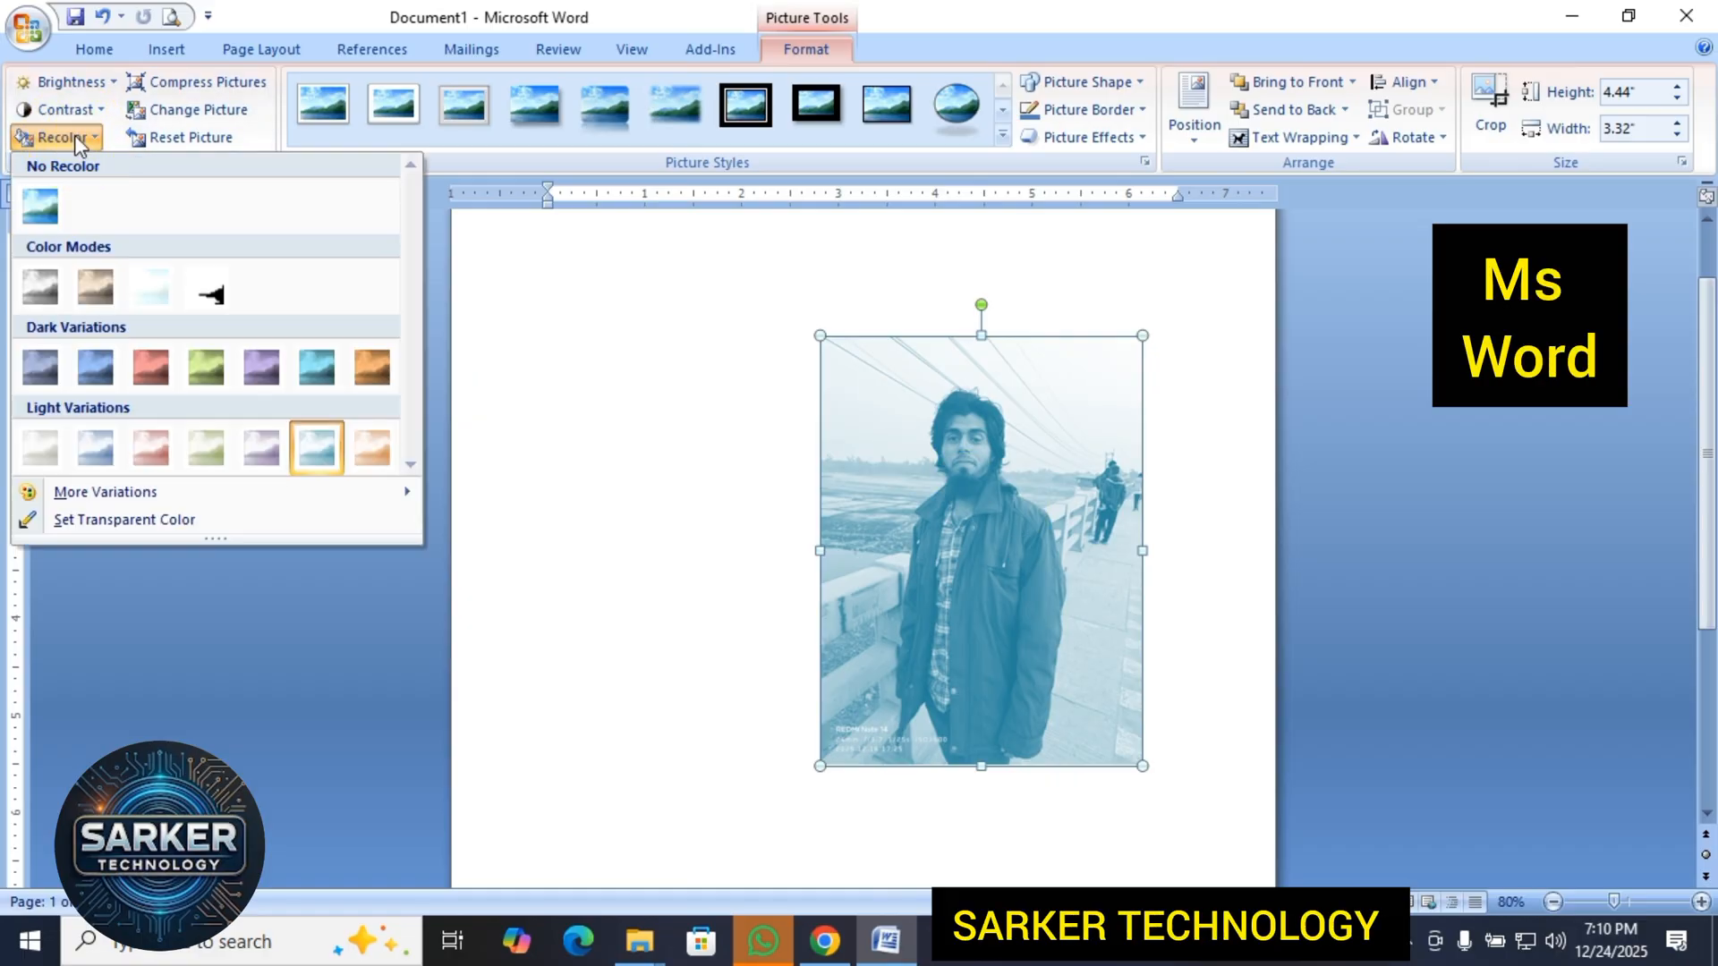
left_click(41, 209)
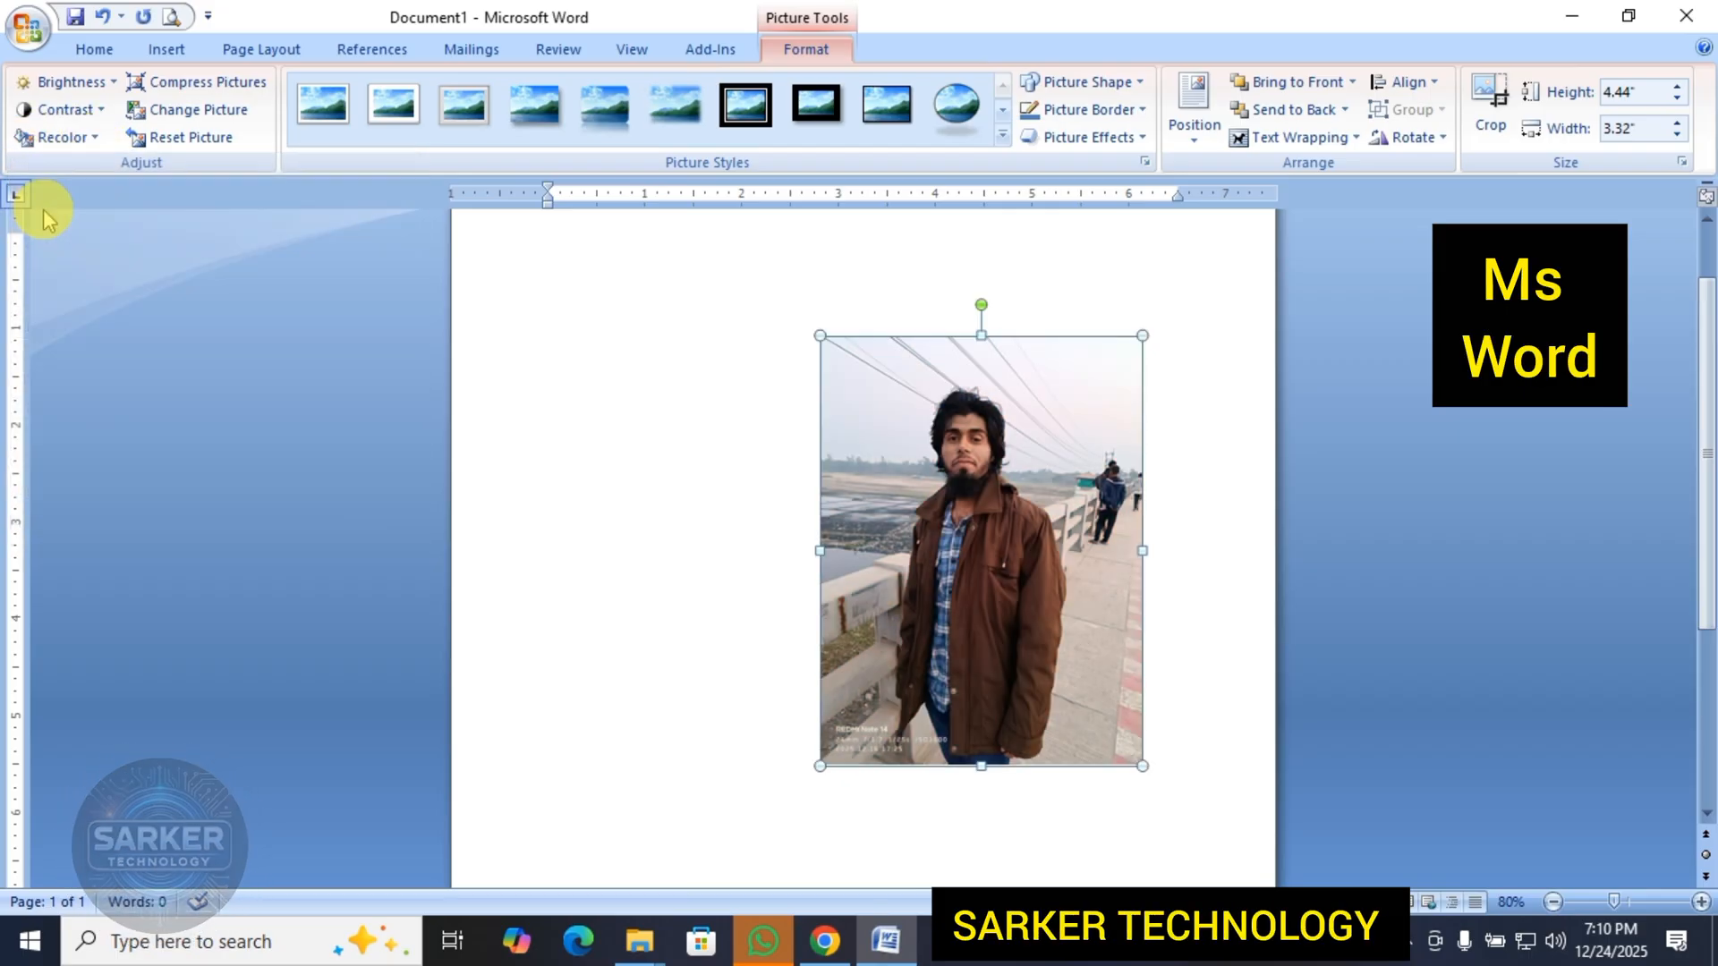
left_click(929, 562)
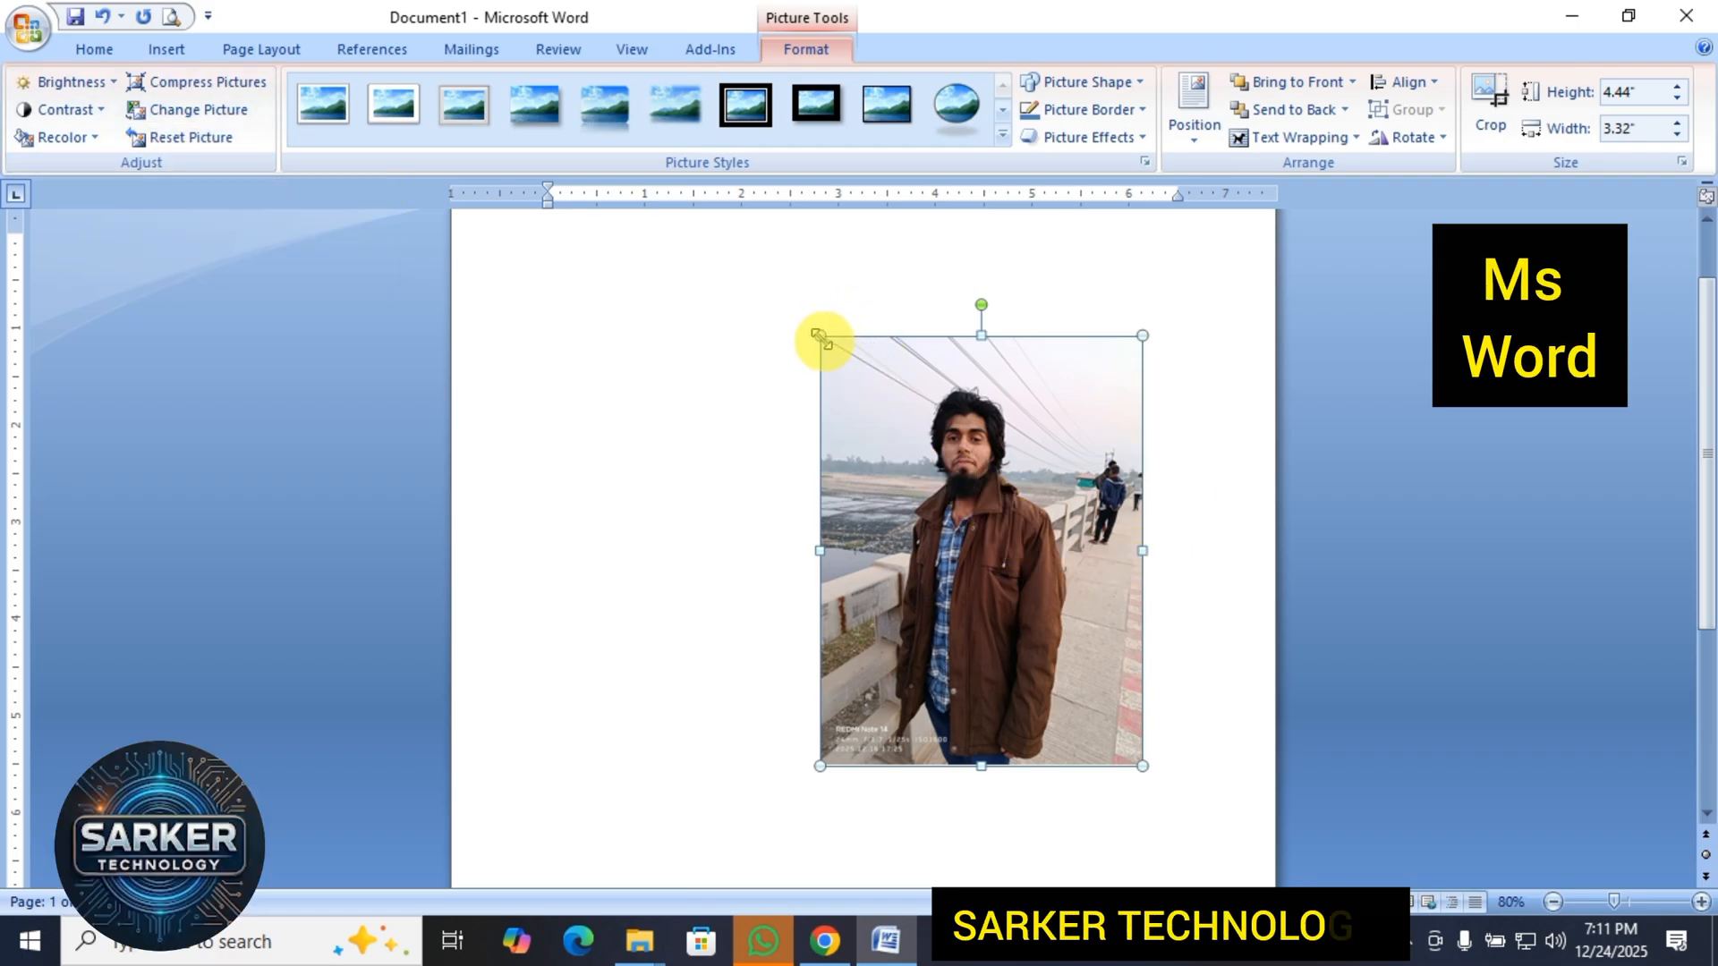
Enlarge the picture to about 4.9" high by 3.66" wide, and view the Compress Pictures options without applying them.
left_click_drag(819, 336, 786, 290)
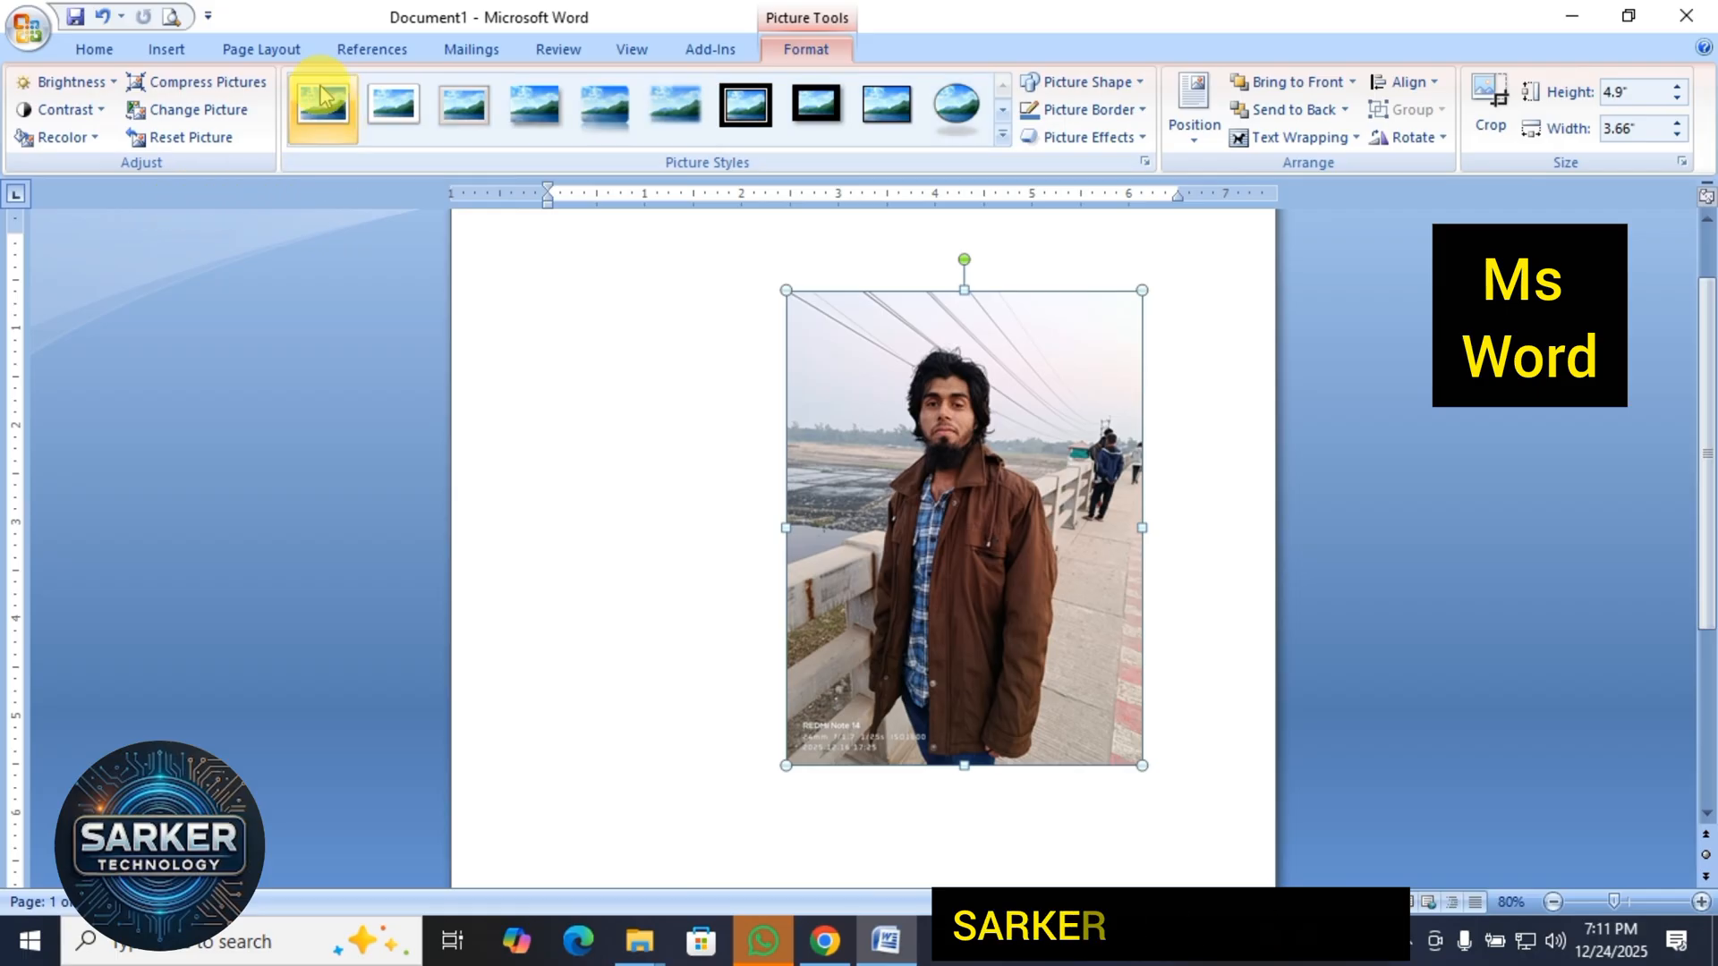
left_click(232, 93)
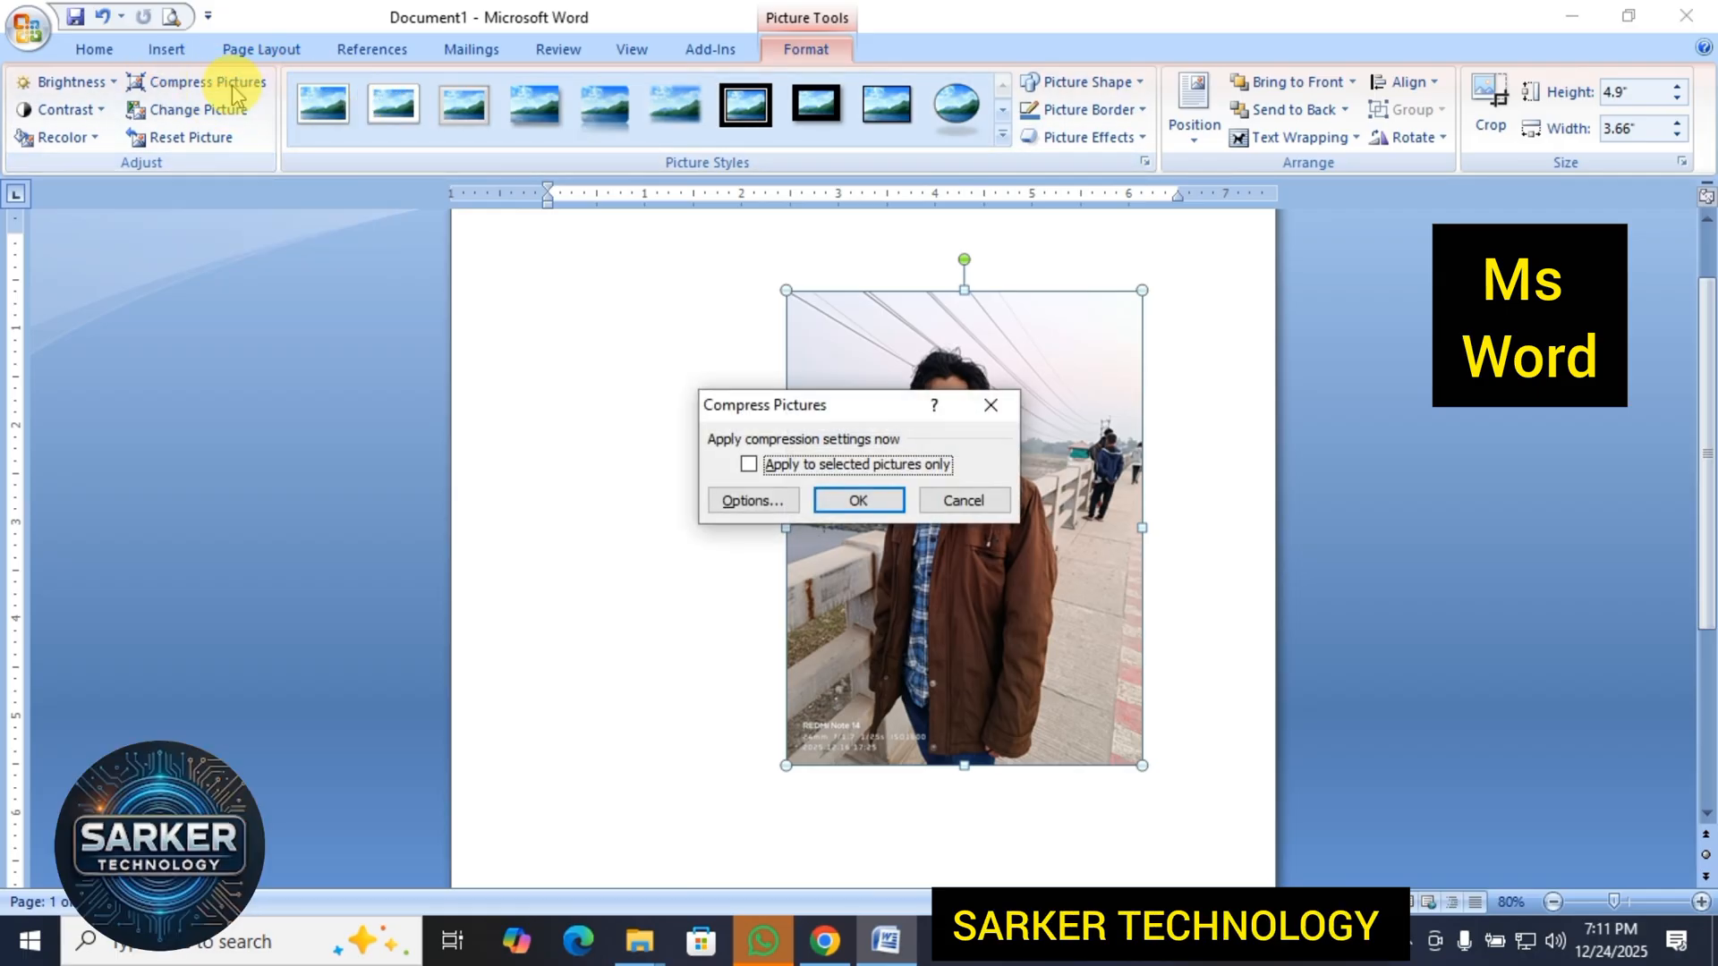
left_click(990, 404)
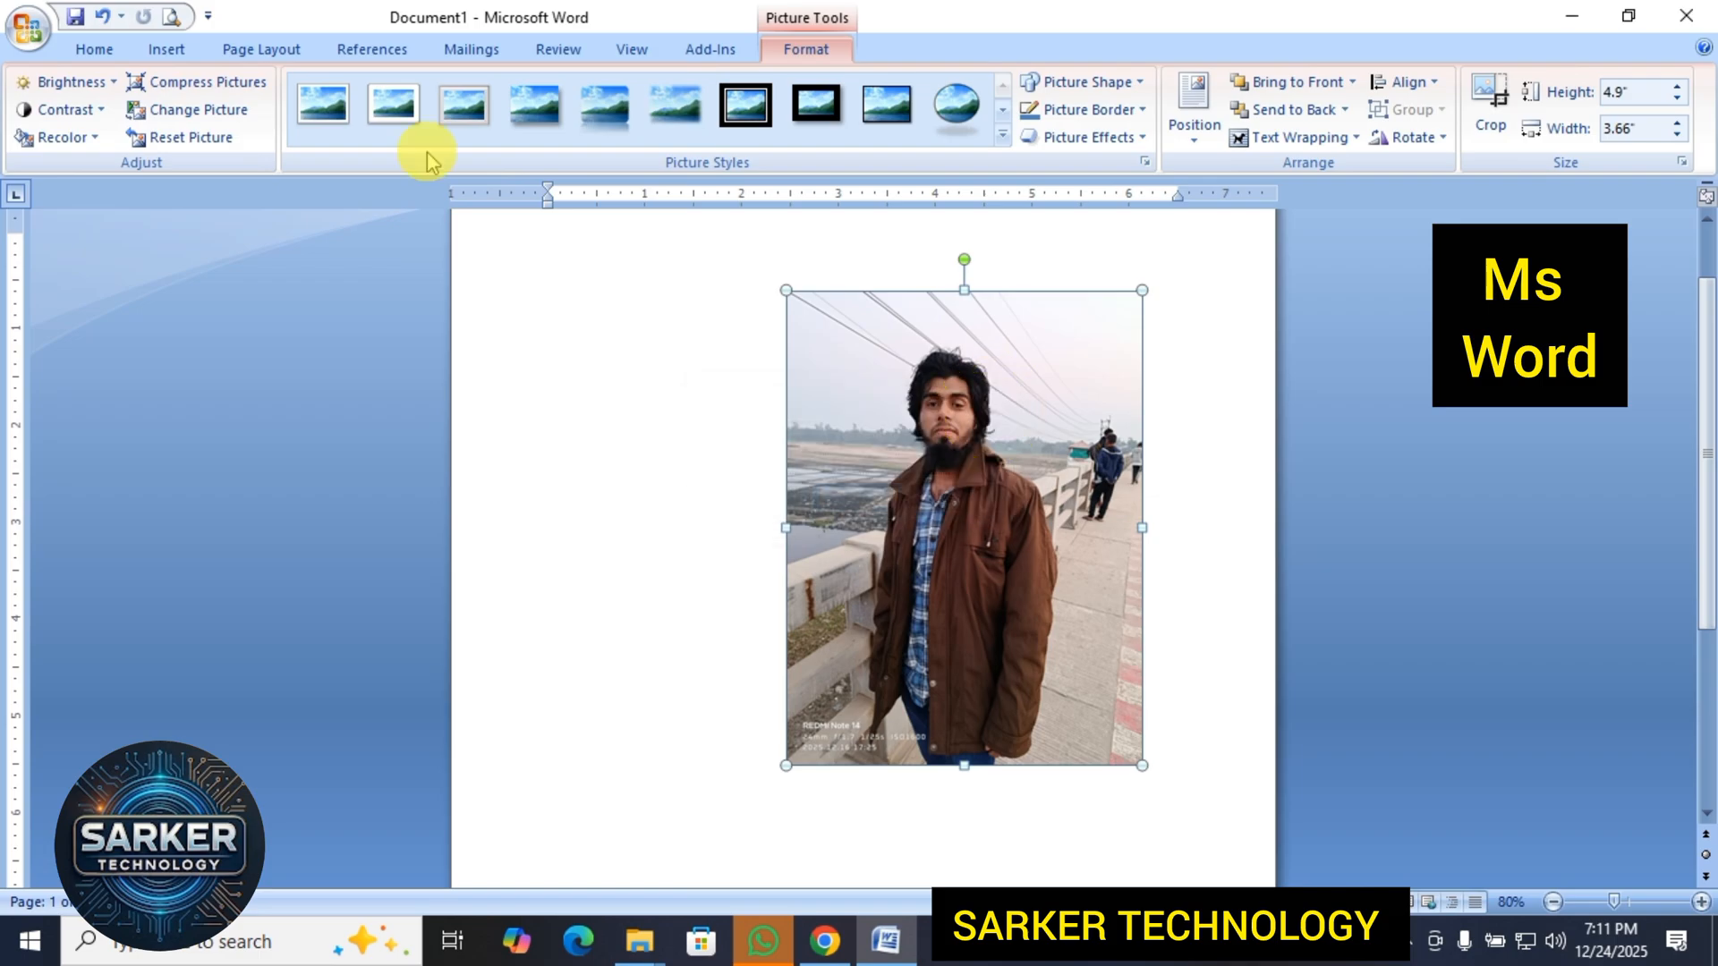
Replace the picture with WhatsApp Image 2025-12-23 at 8.00.34 PM from the Downloads folder.
left_click(192, 111)
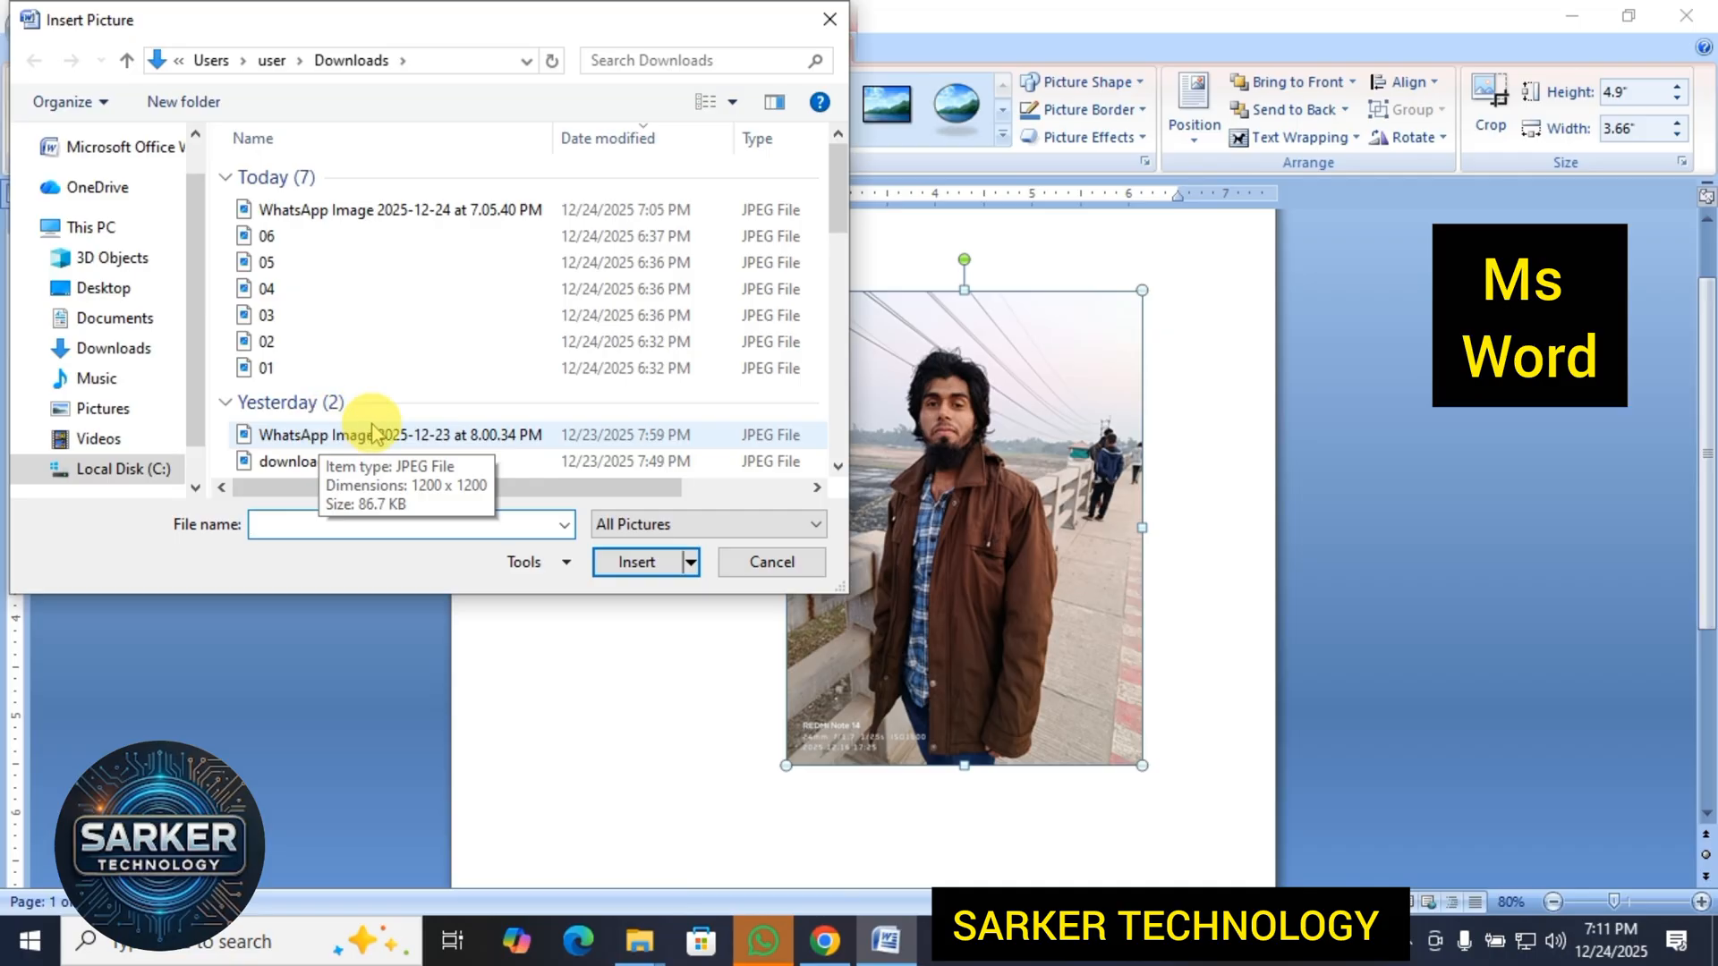
left_click(331, 439)
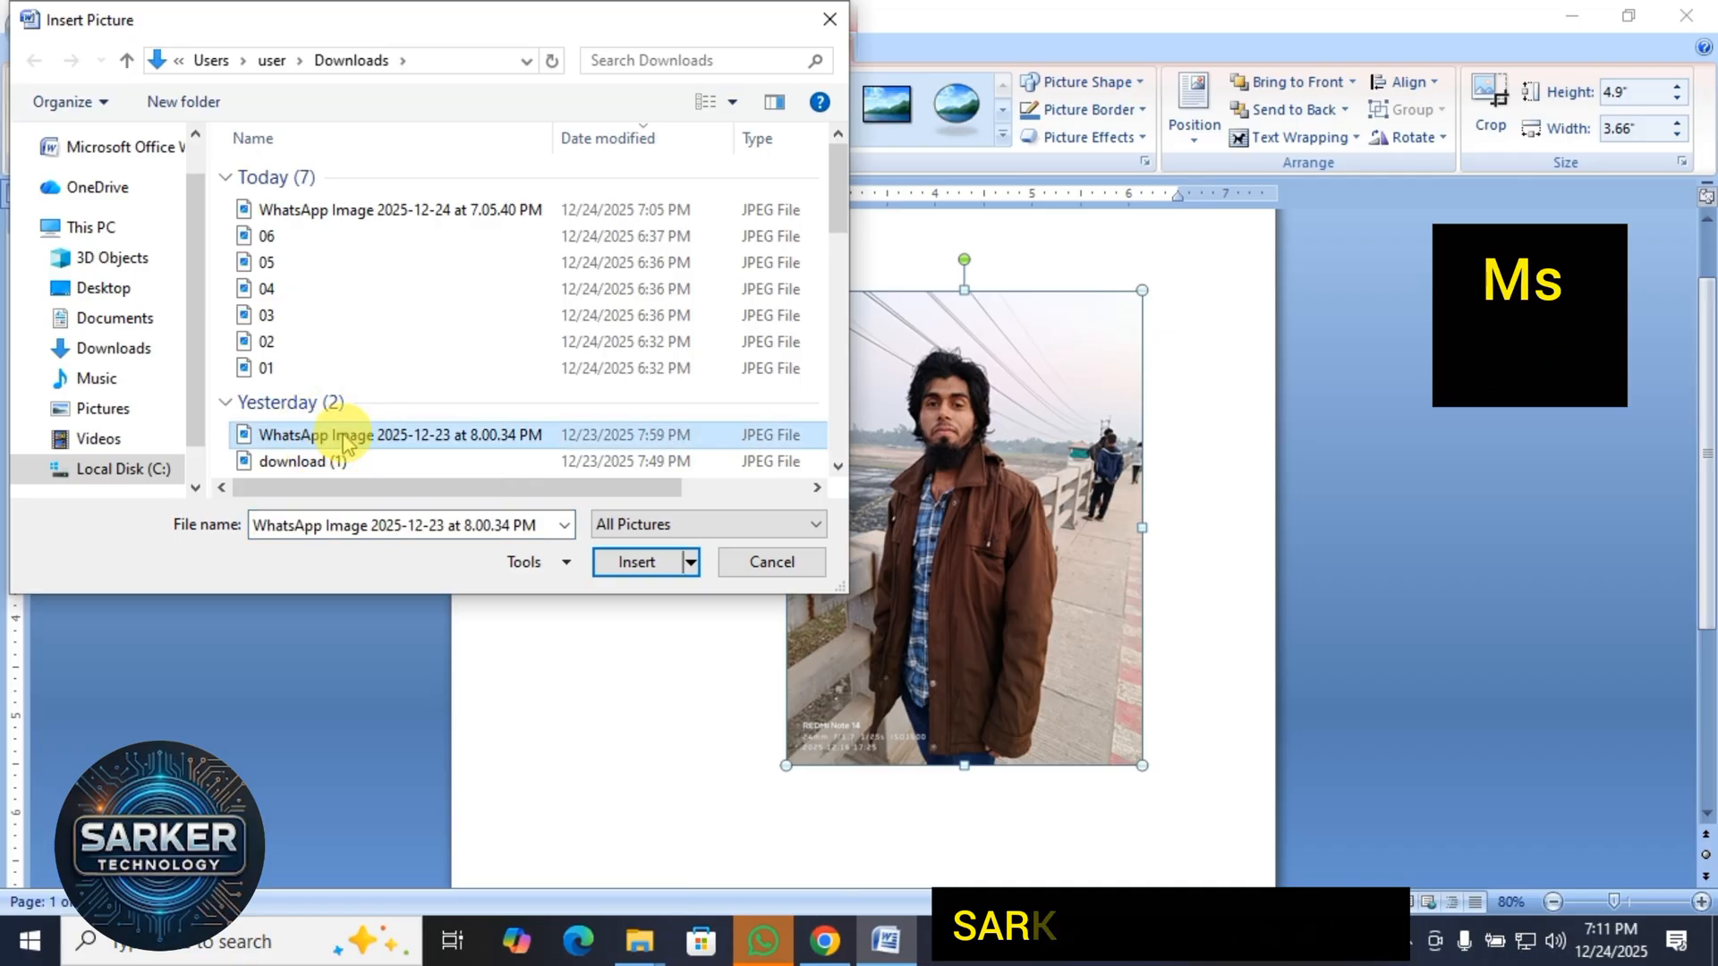
left_click(636, 562)
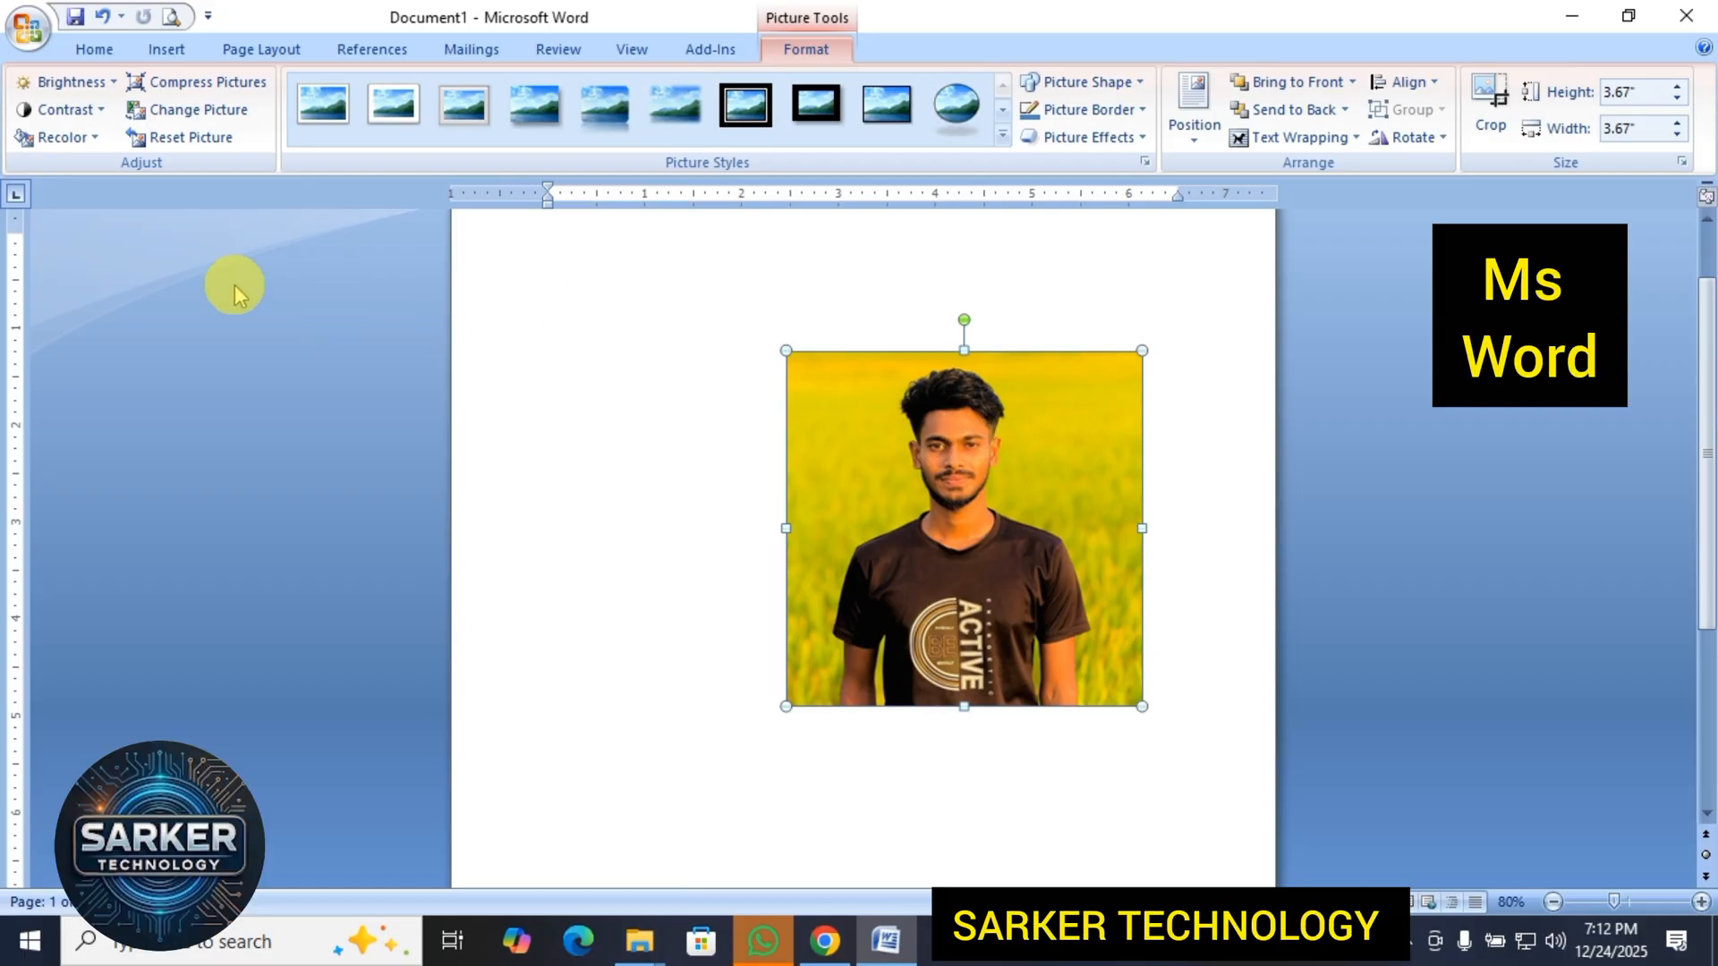
Reset the picture's formatting and size, and move it toward the page's upper-left area so it covers the page.
left_click(192, 139)
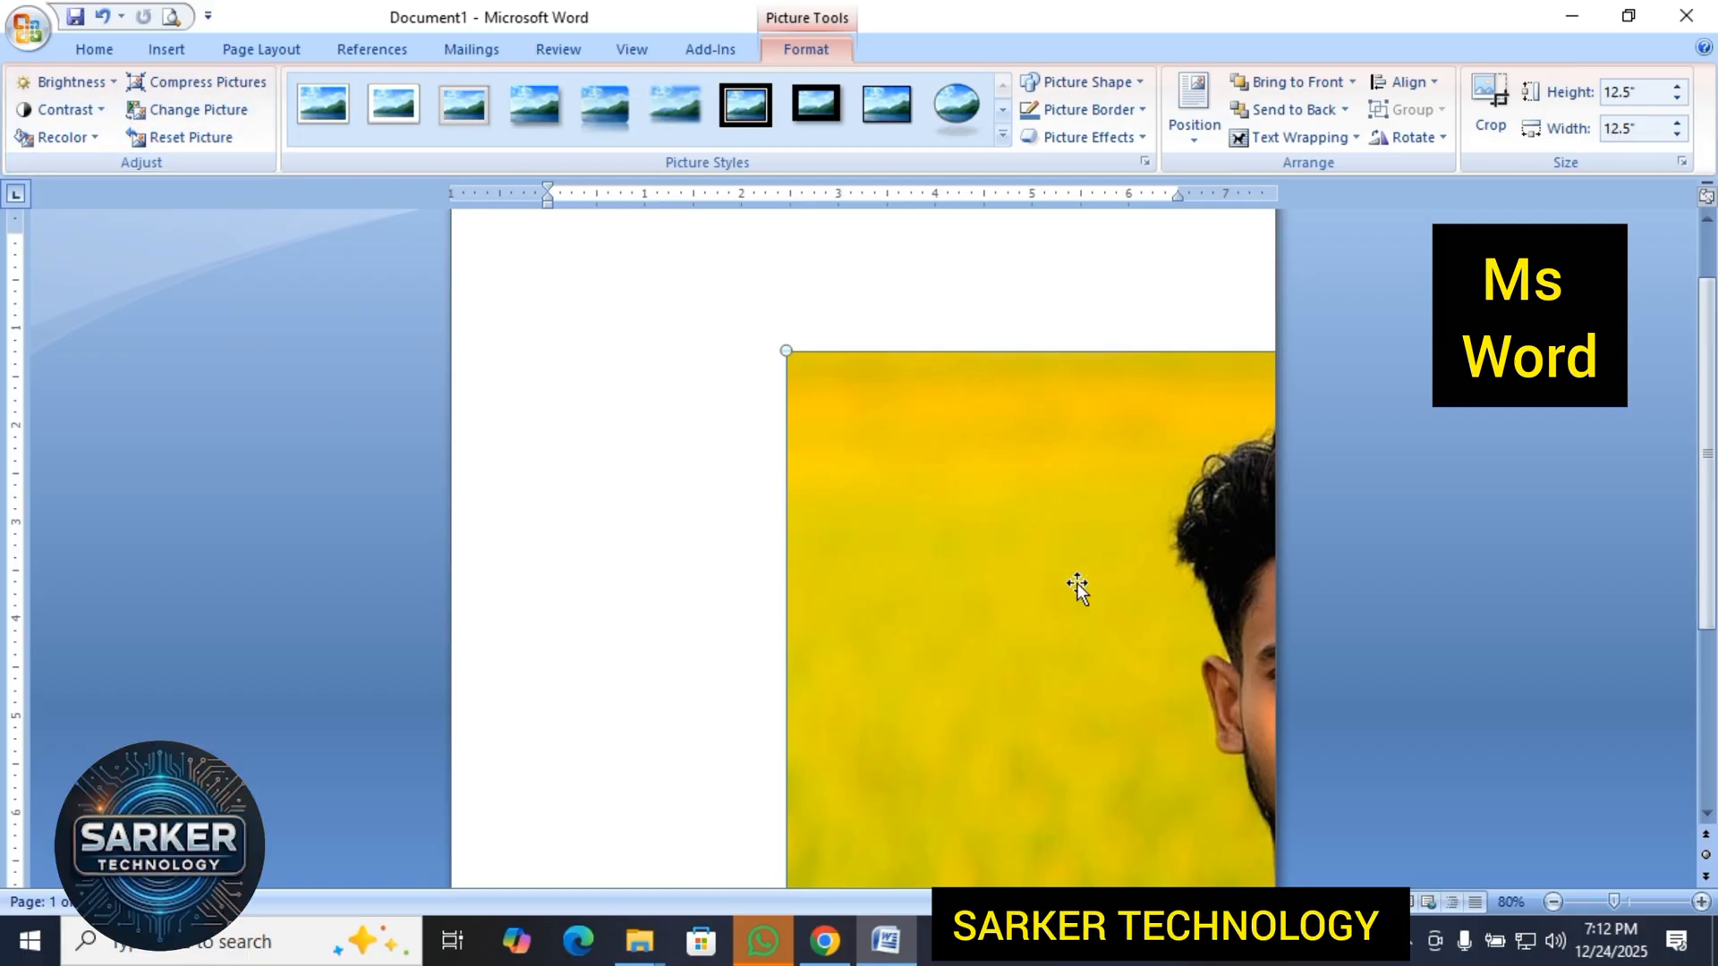
left_click_drag(1088, 663, 872, 535)
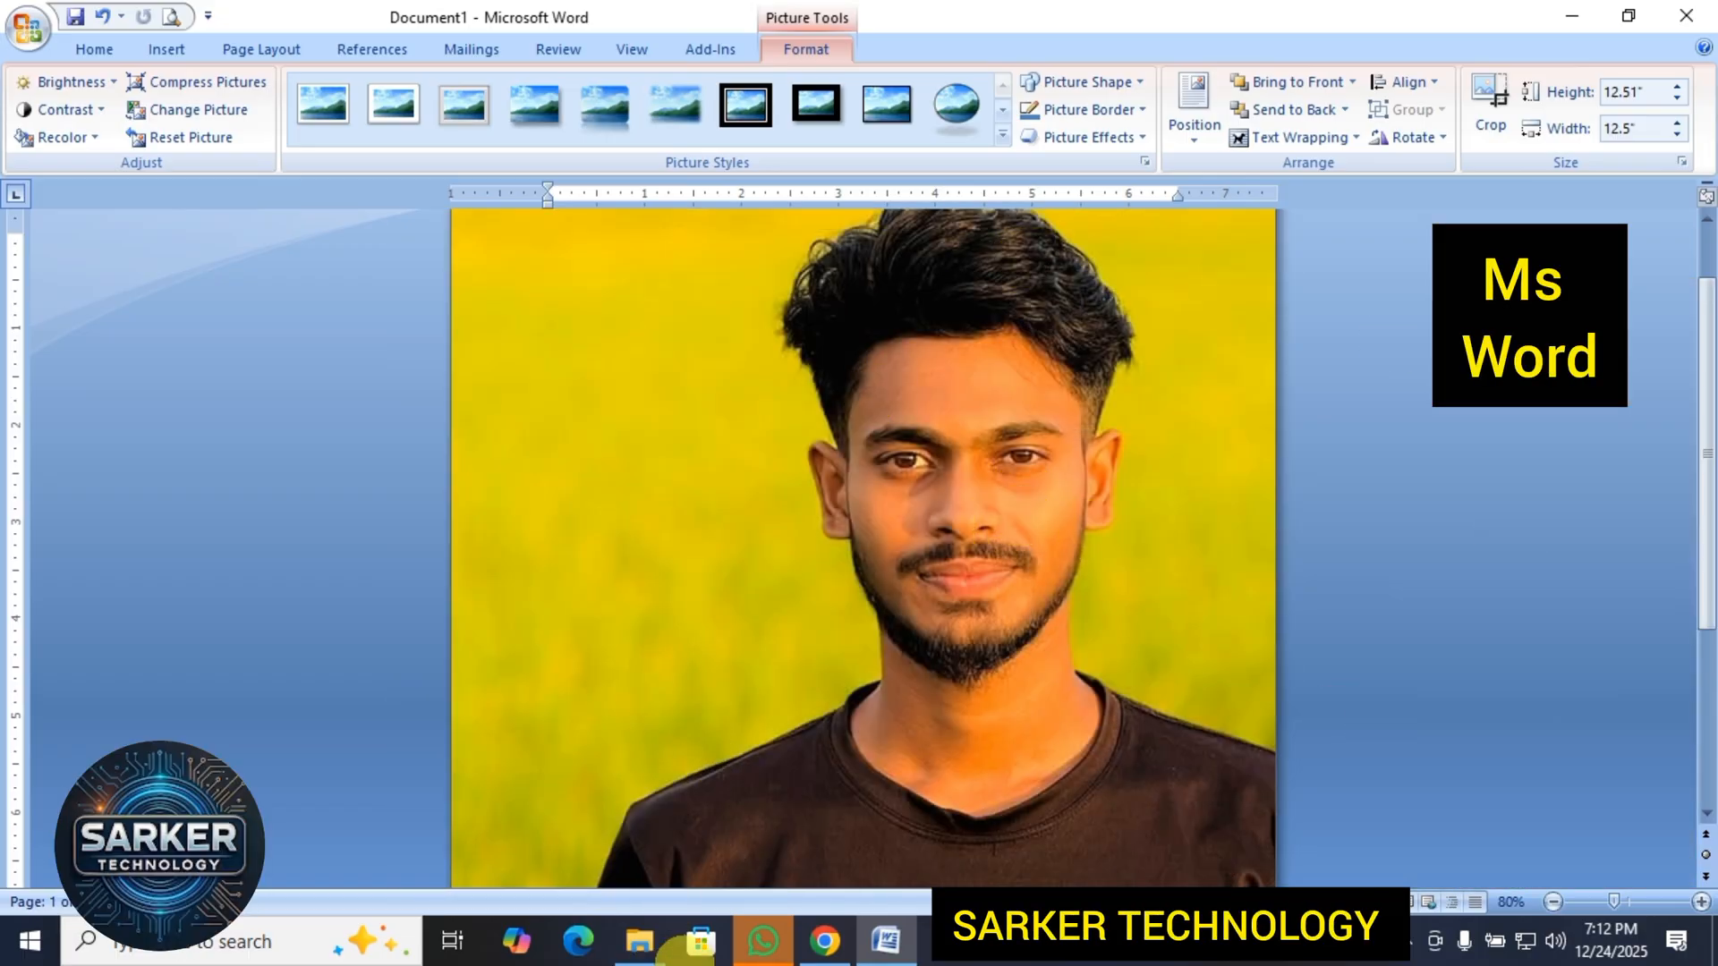
scroll(1073, 473, "down", 5)
scroll(1072, 517, "up", 6)
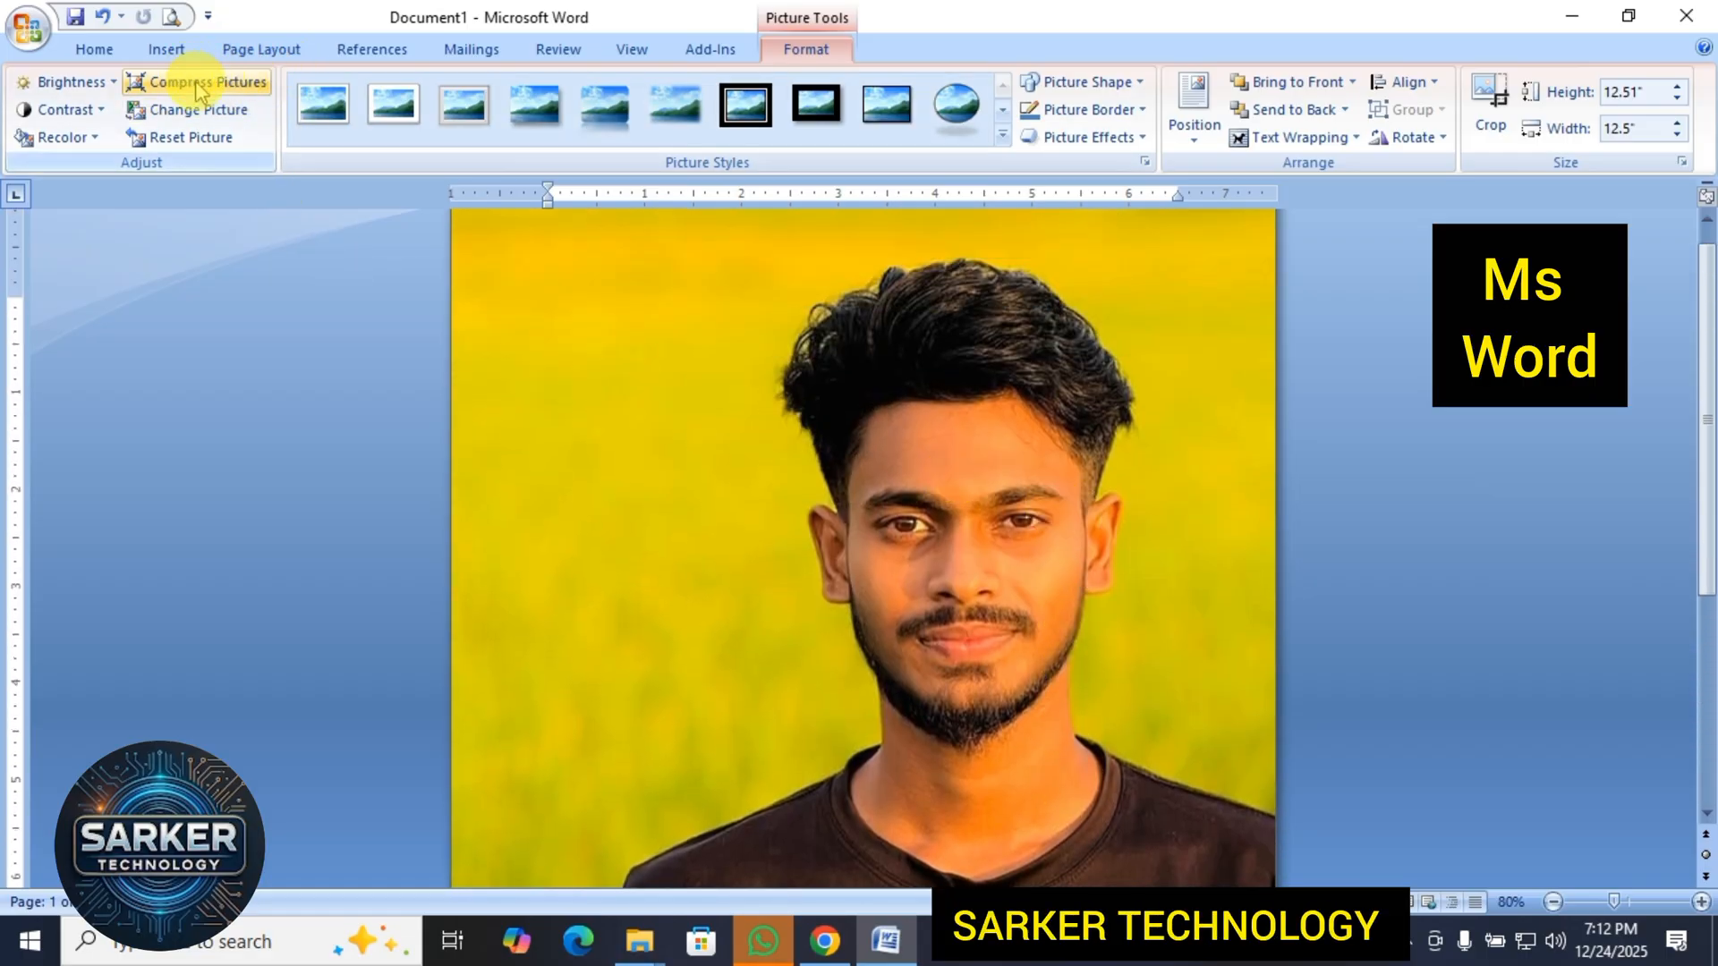
Replace the picture with WhatsApp Image 2025-12-24 at 7.05.40 PM from the Downloads folder.
left_click(230, 119)
left_click(231, 118)
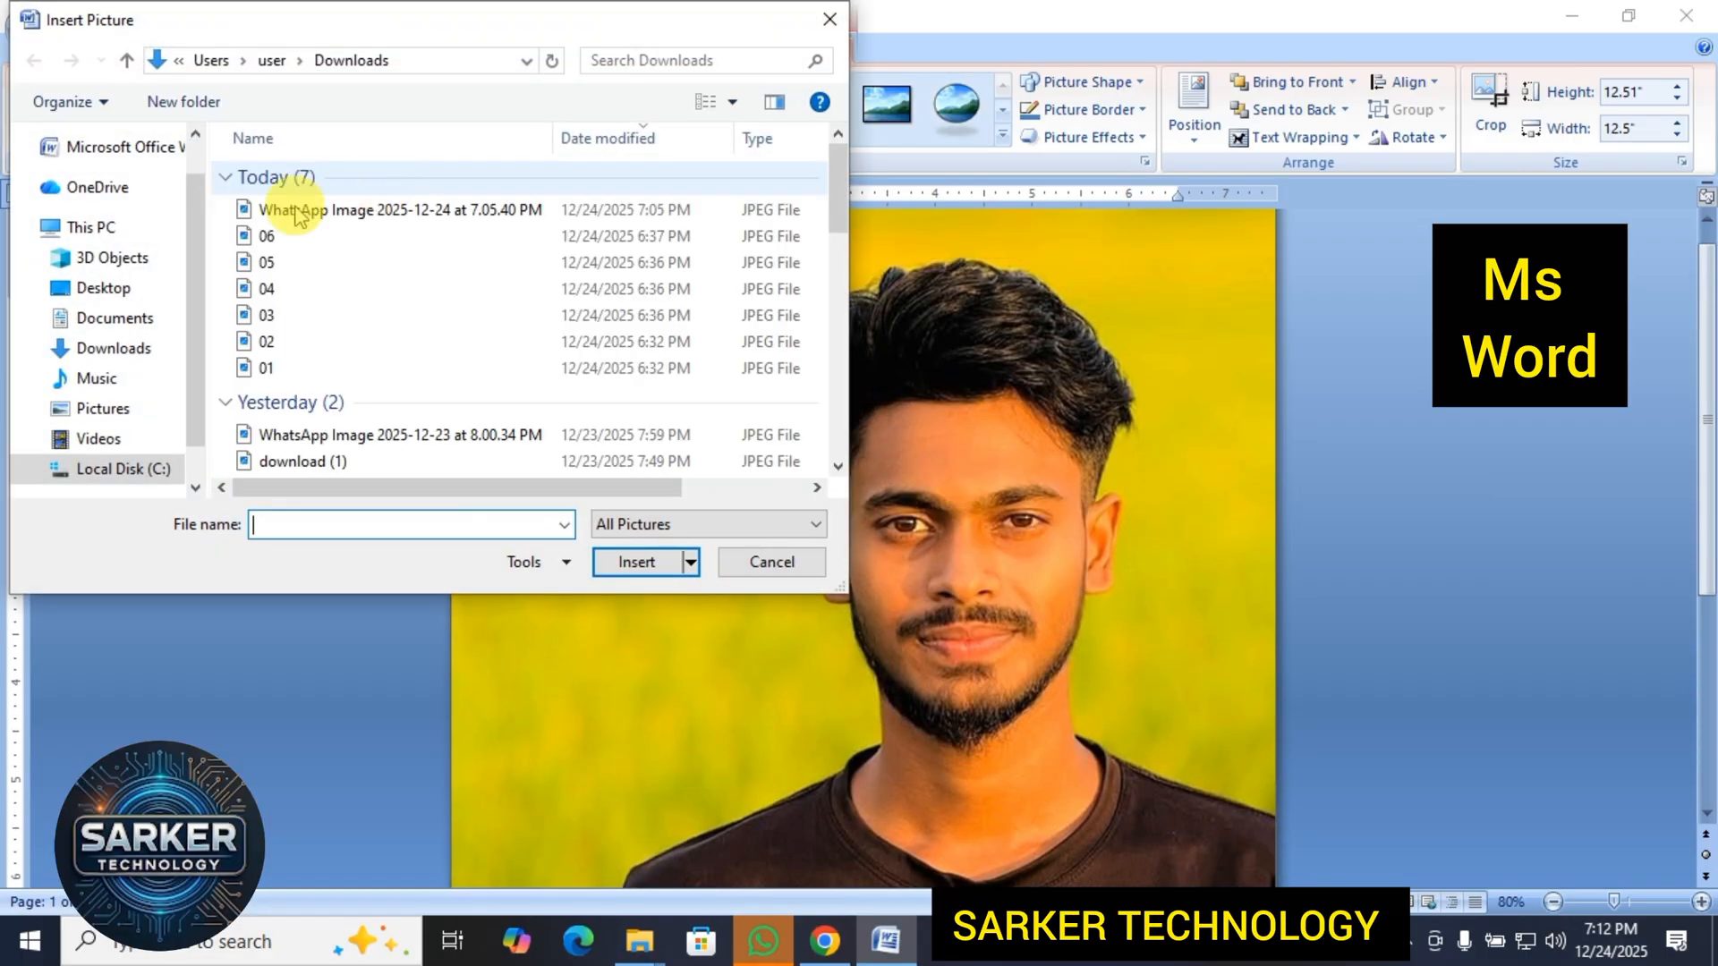
left_click(327, 219)
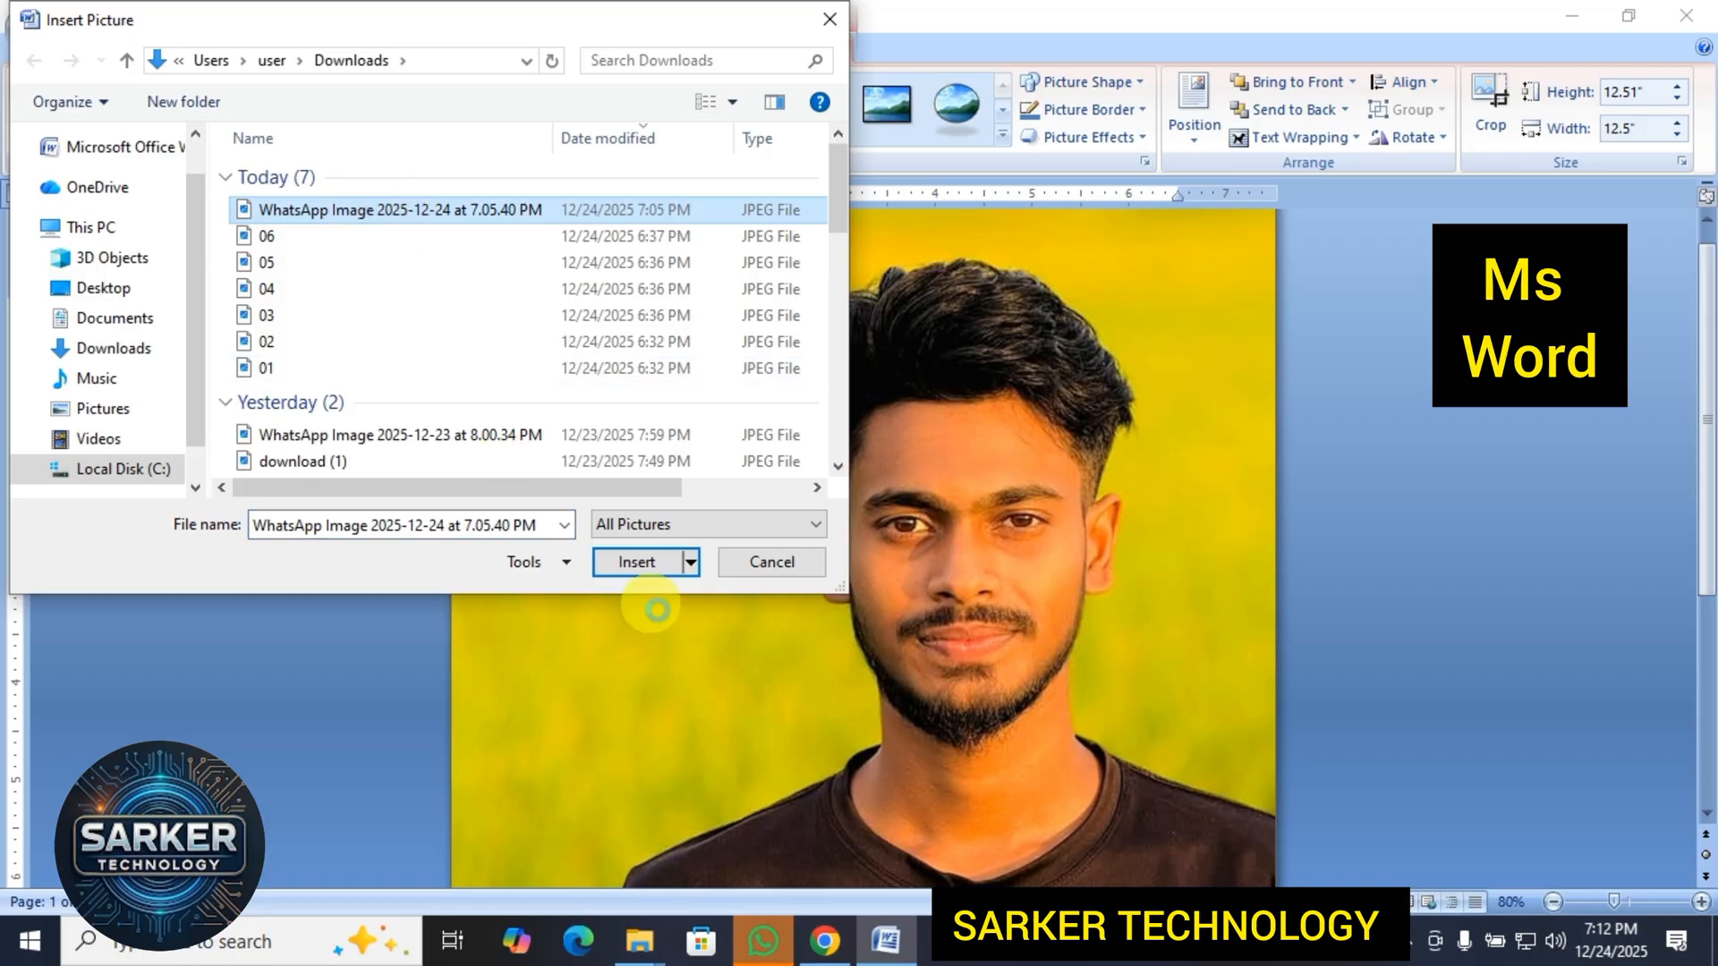
left_click(636, 562)
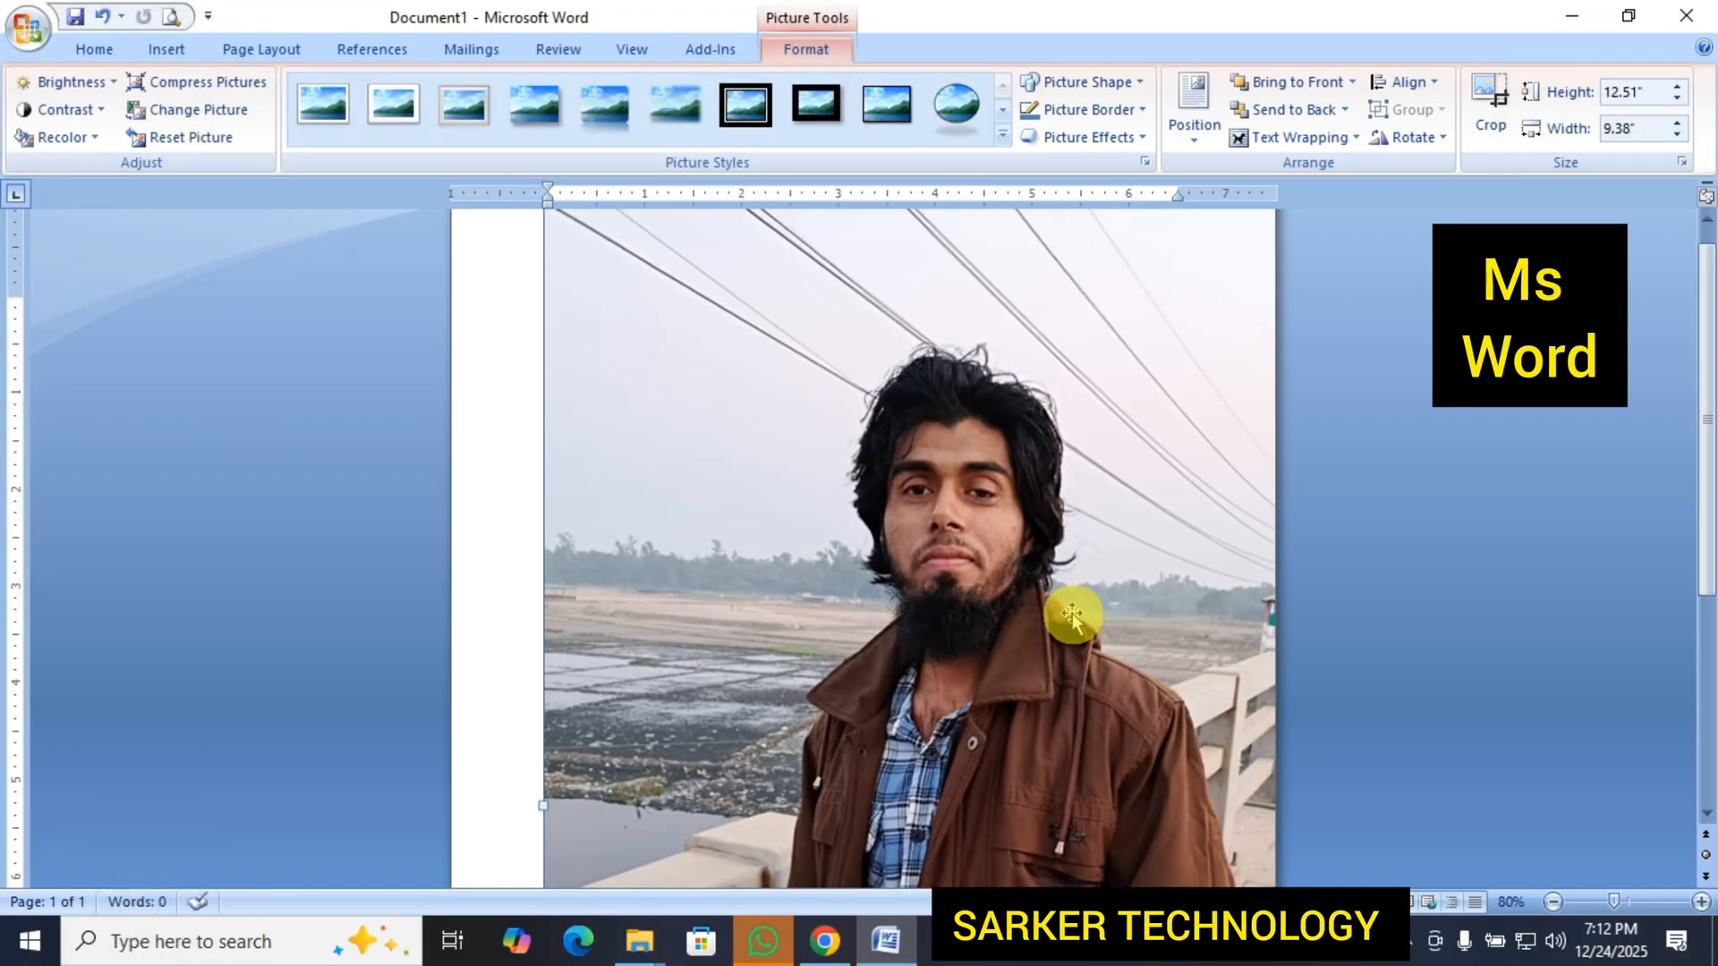
Shrink the picture to about 6.34" high by 4.76" wide and position it near the page's upper-left area.
scroll(1064, 608, "down", 6)
scroll(1065, 612, "up", 3)
scroll(1065, 611, "up", 3)
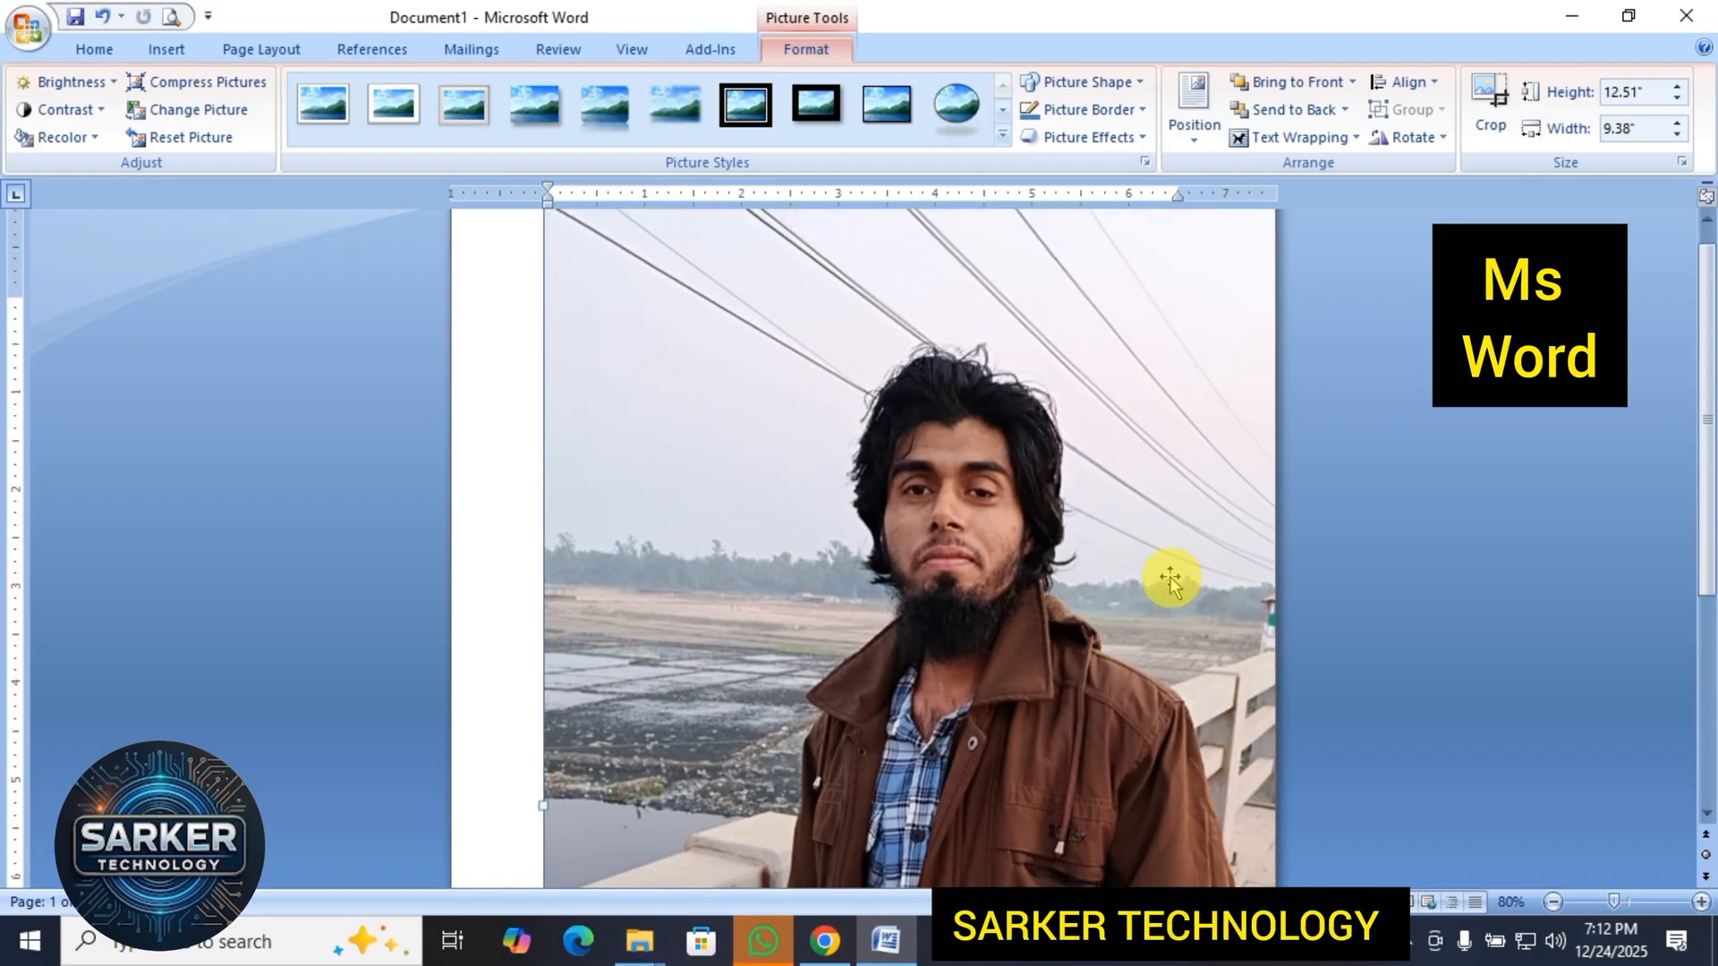
scroll(1110, 510, "down", 1)
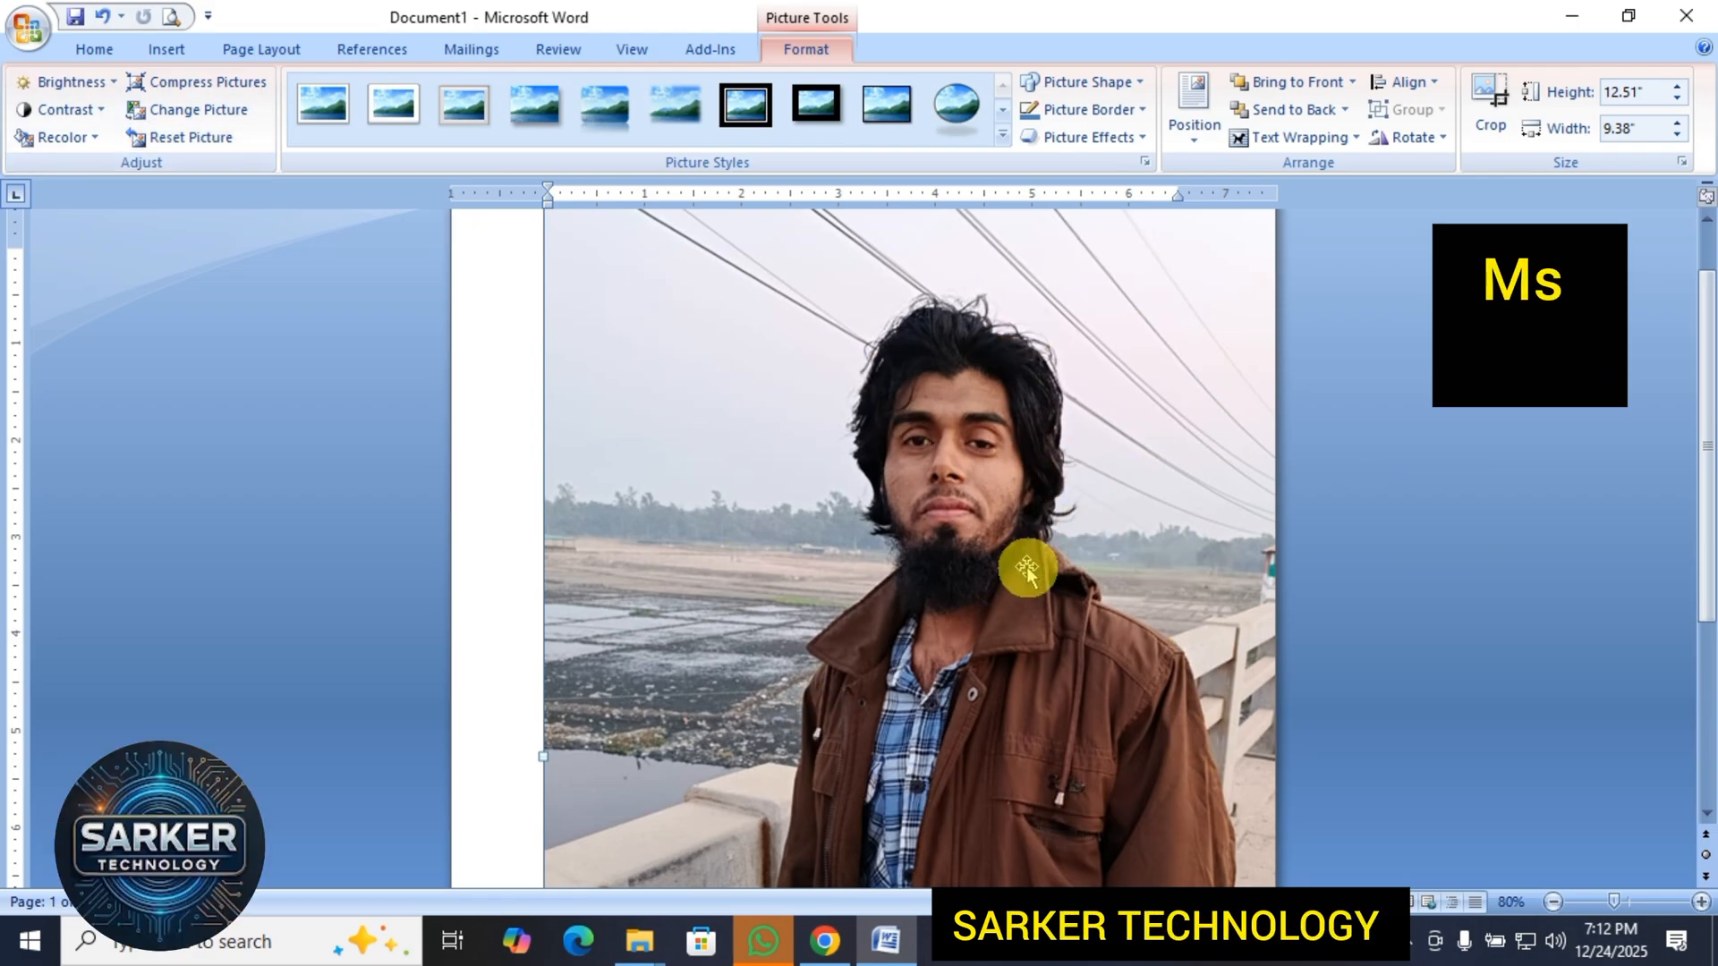
scroll(1028, 523, "up", 2)
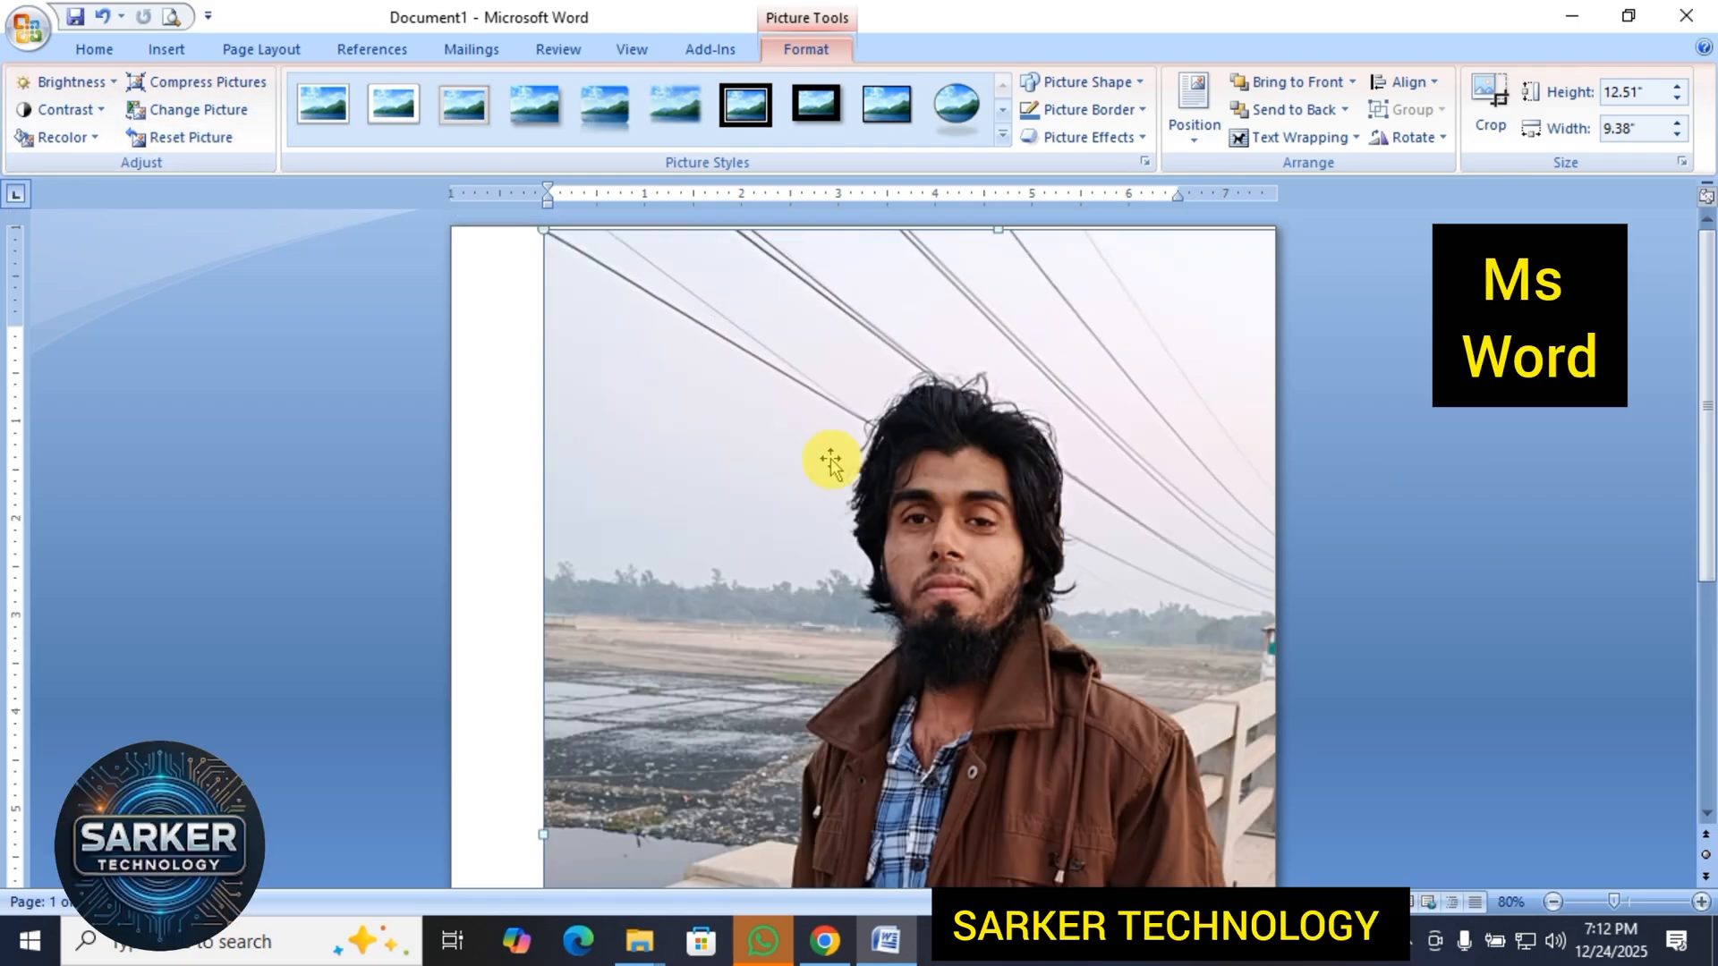
left_click_drag(544, 235, 886, 687)
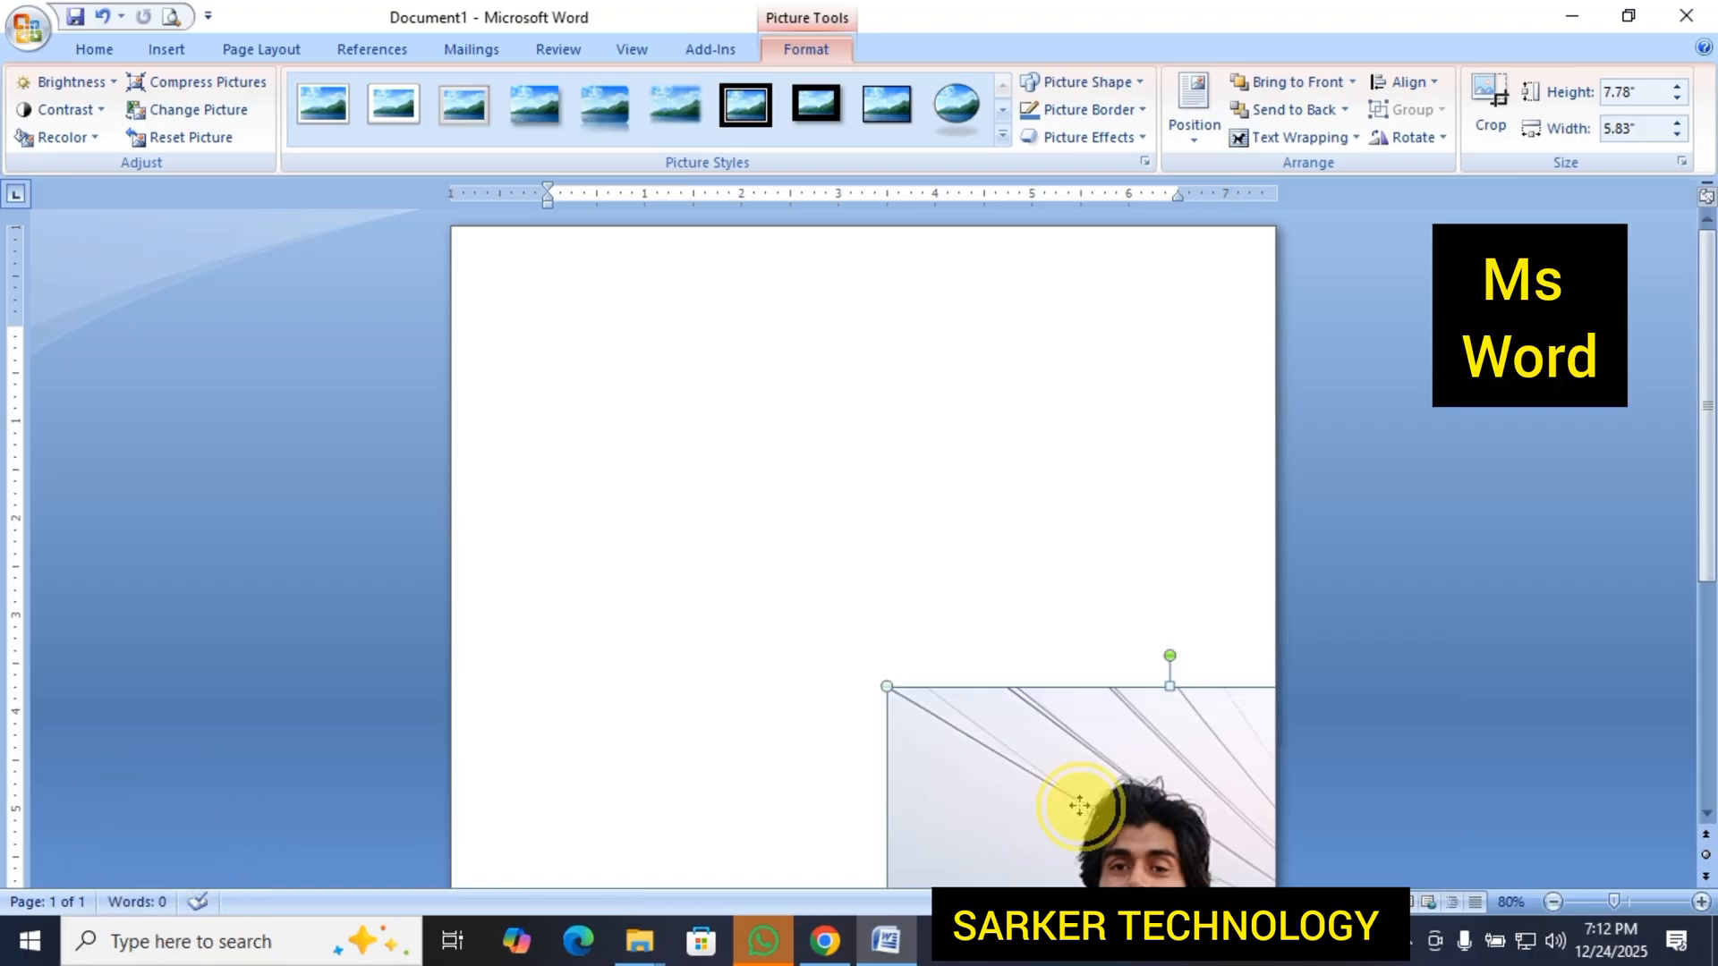
left_click_drag(1079, 806, 769, 511)
left_click_drag(890, 636, 821, 523)
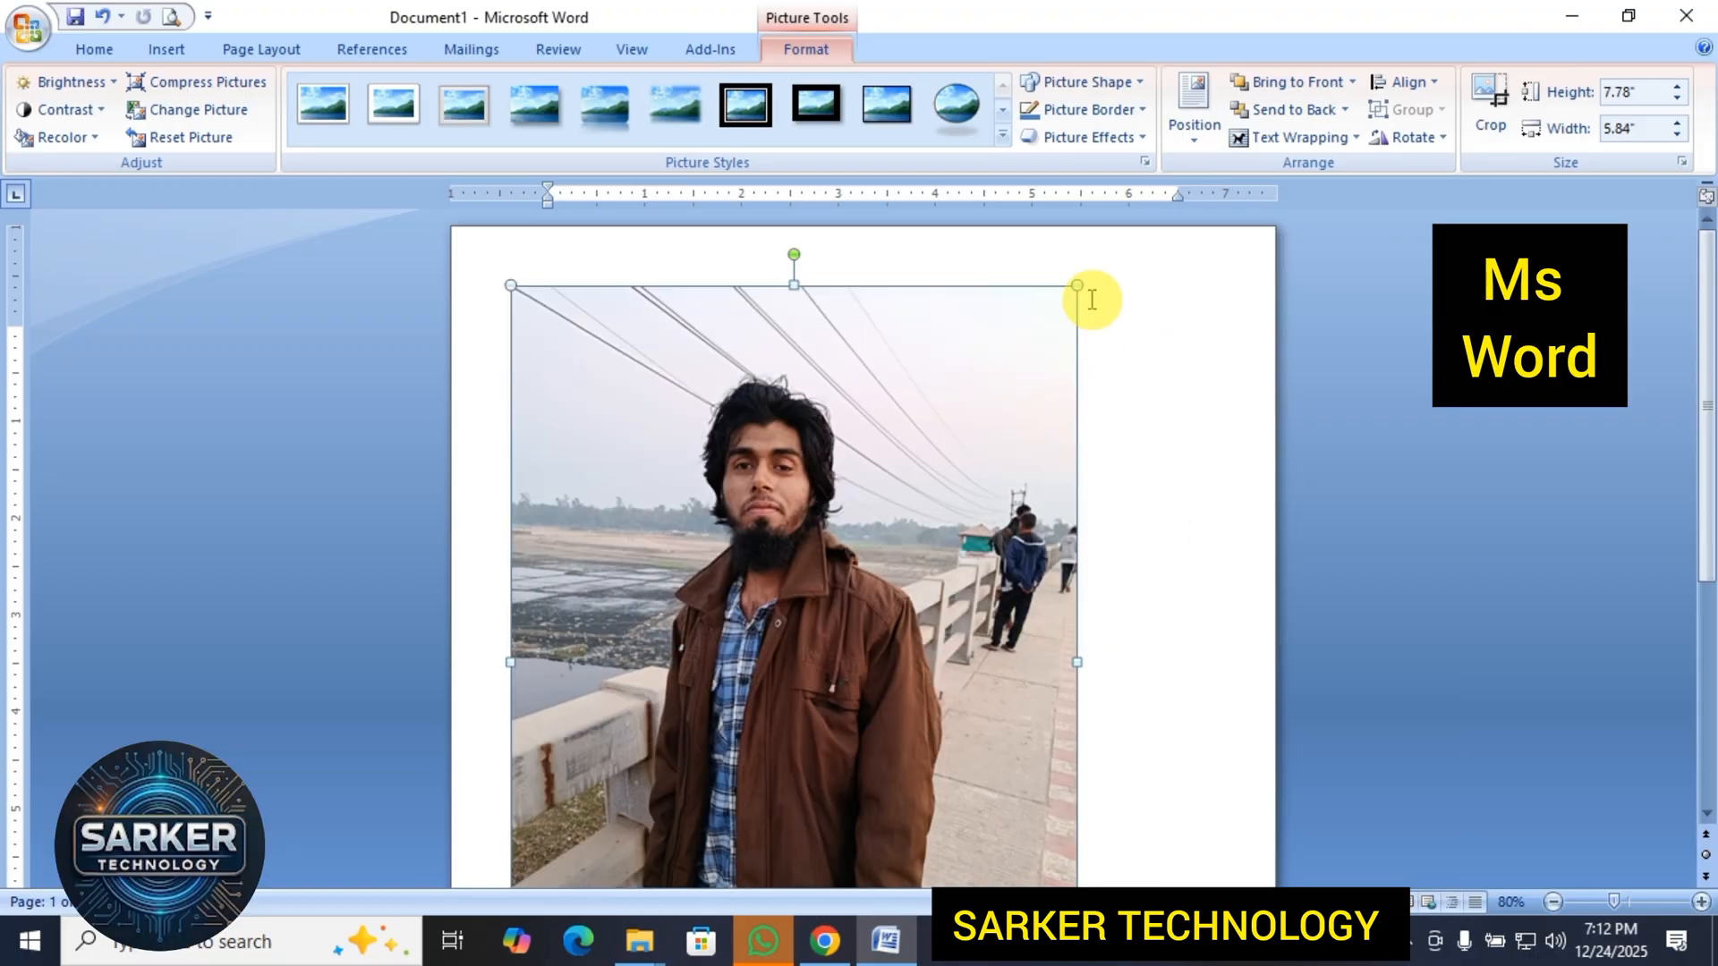
left_click_drag(1077, 284, 900, 425)
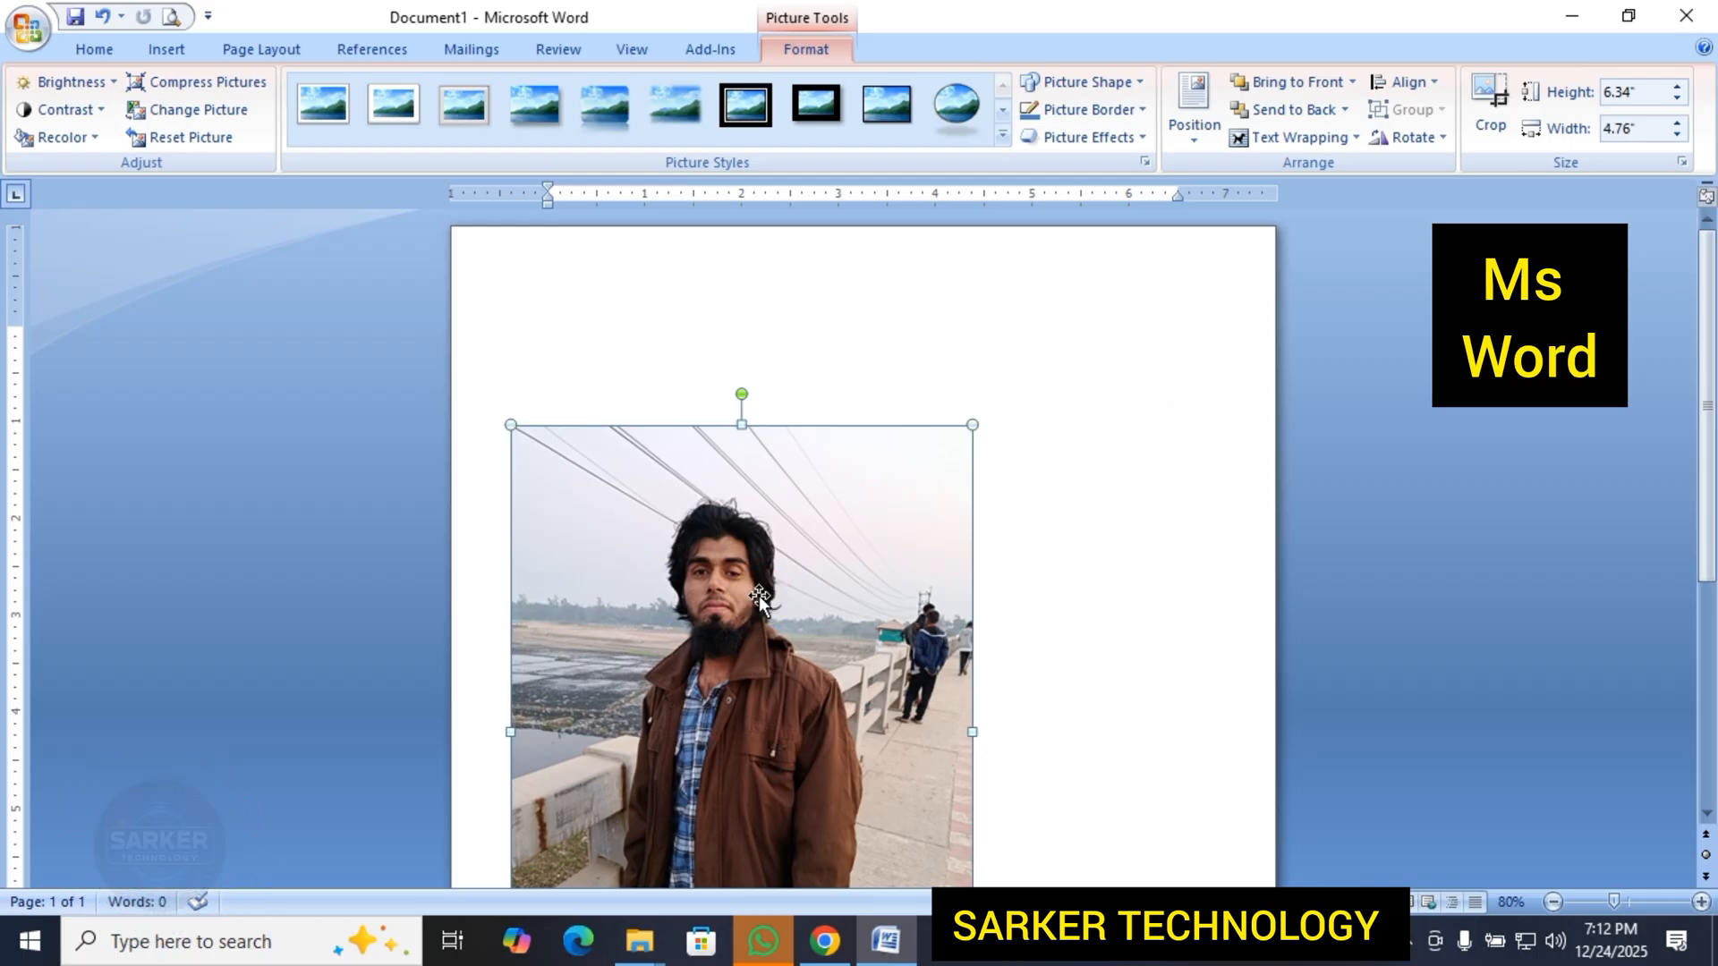
left_click_drag(725, 575, 719, 656)
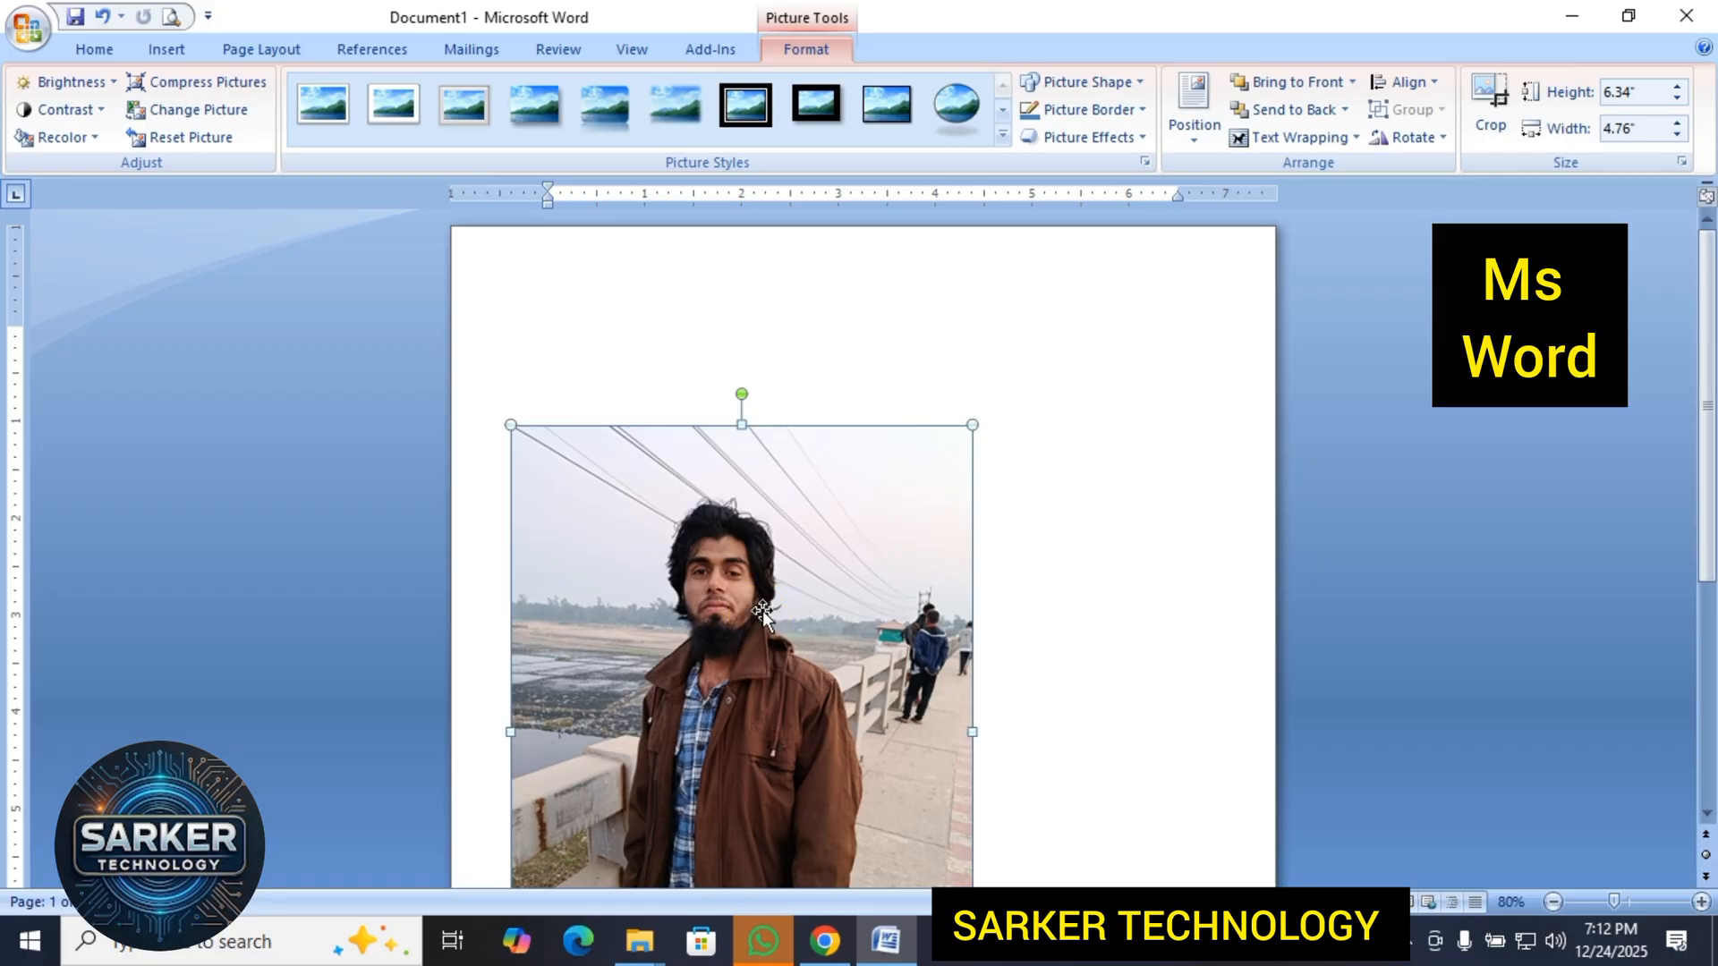
left_click_drag(747, 619, 709, 594)
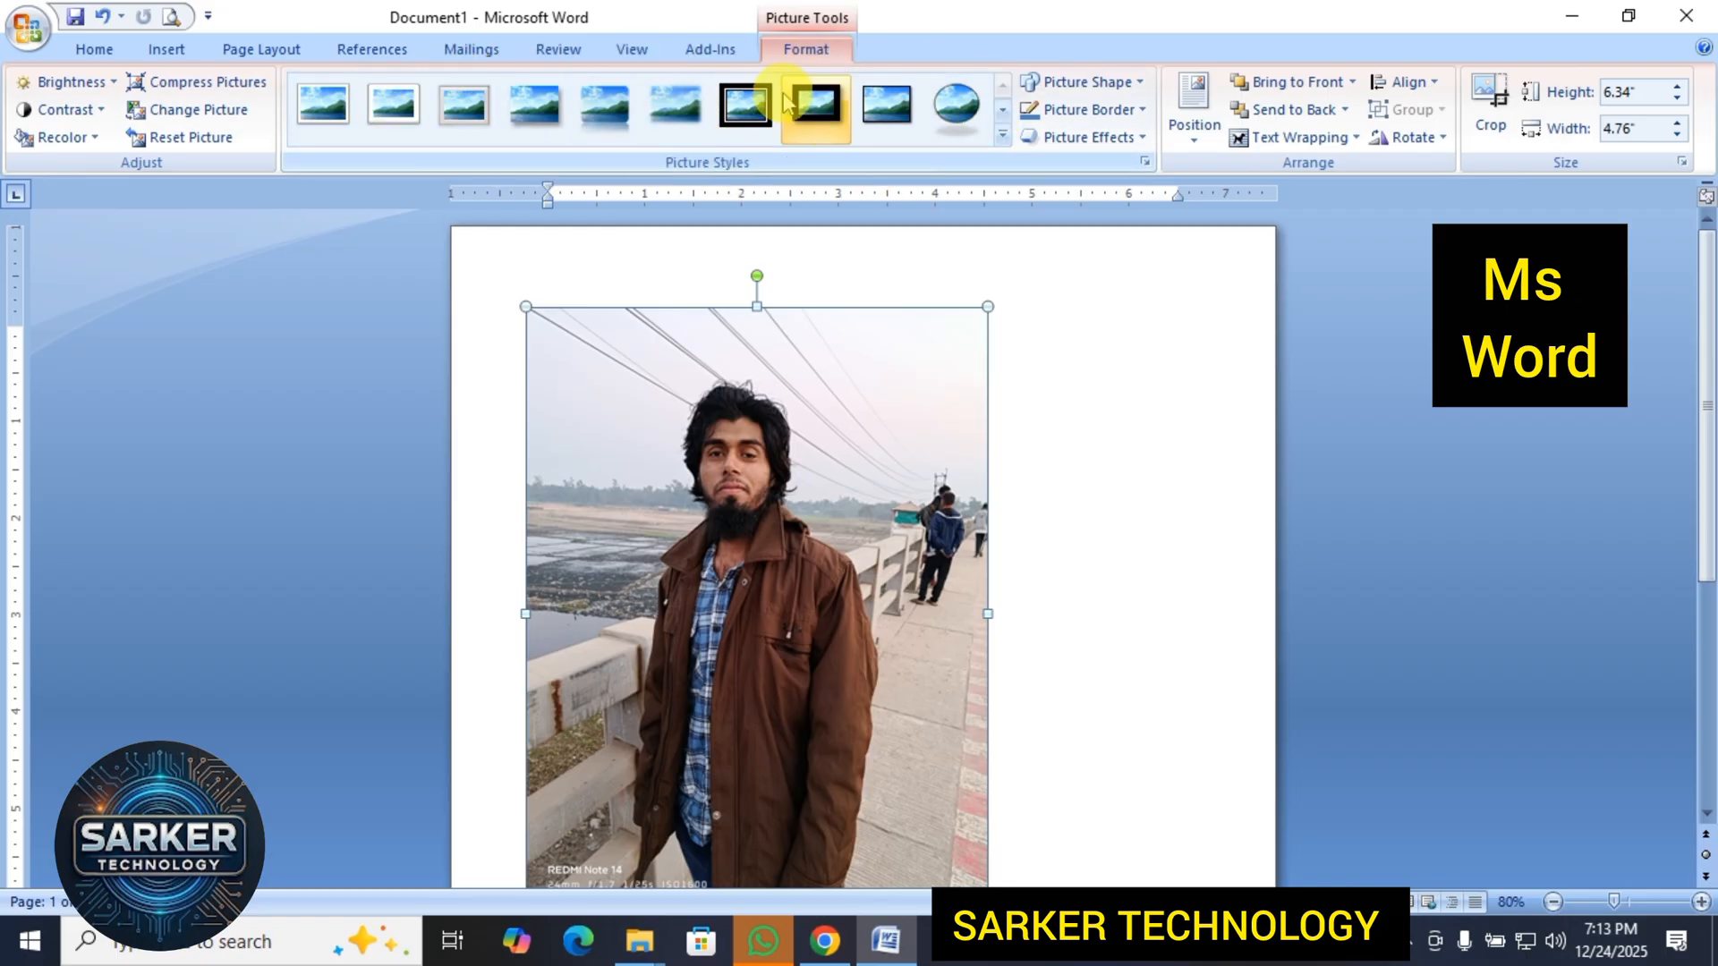
Apply the picture style with a thick black frame and shadow.
left_click(1002, 134)
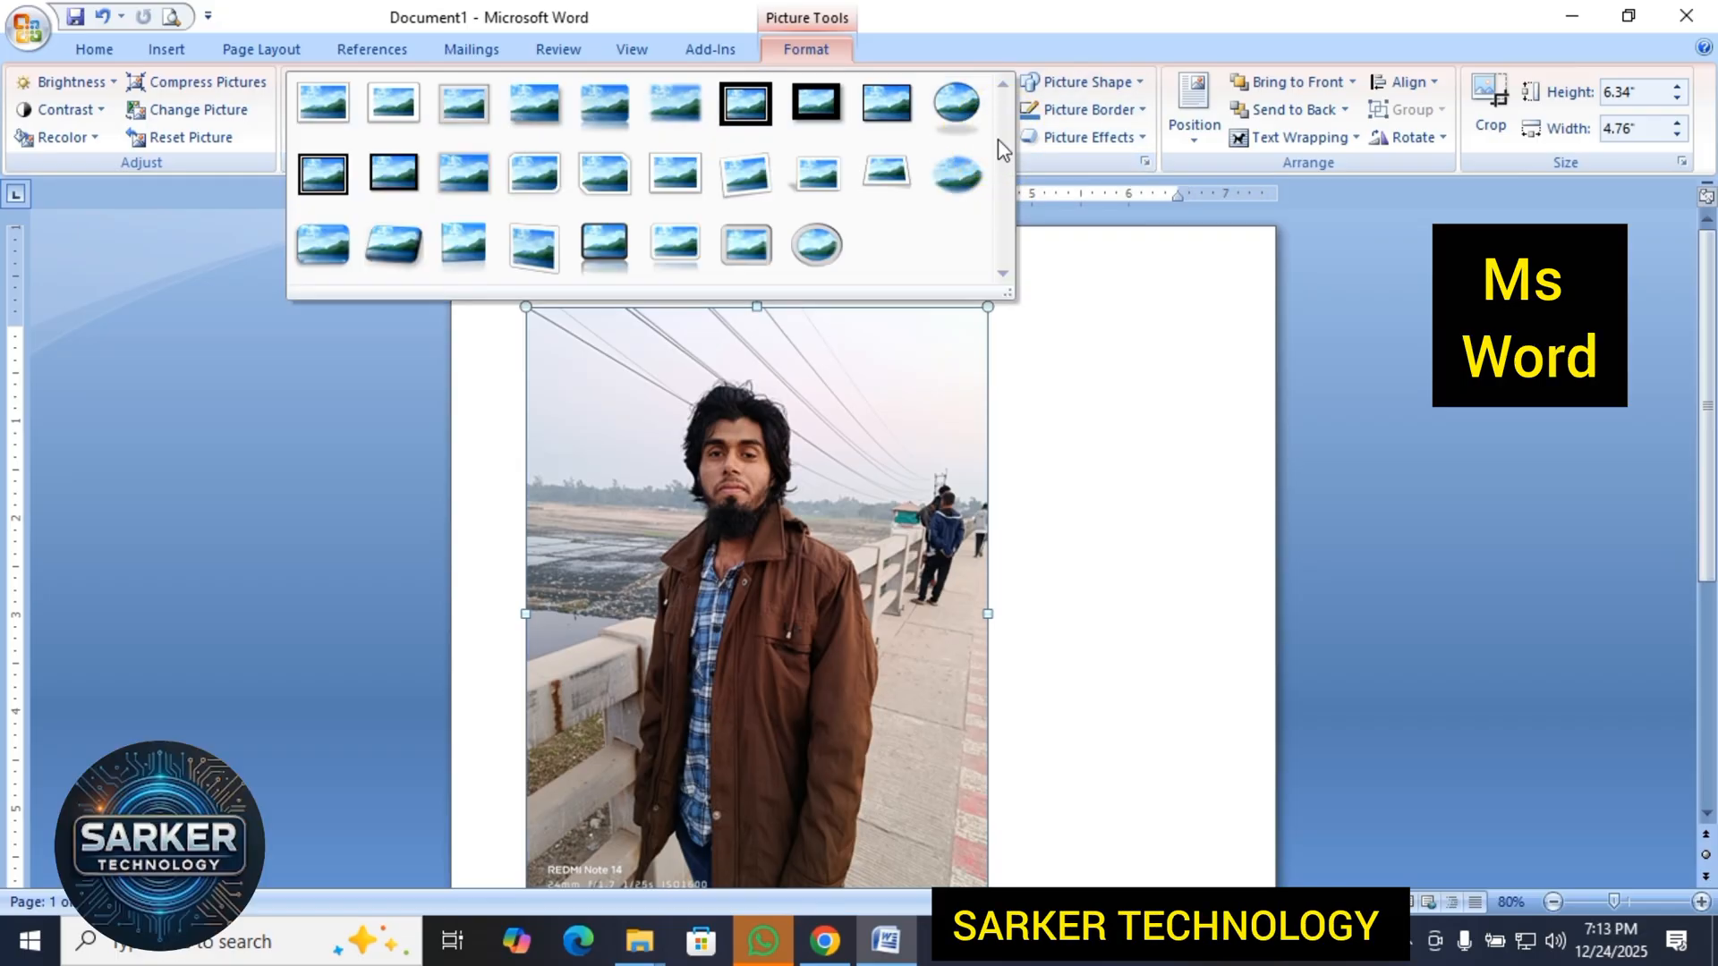
left_click(818, 103)
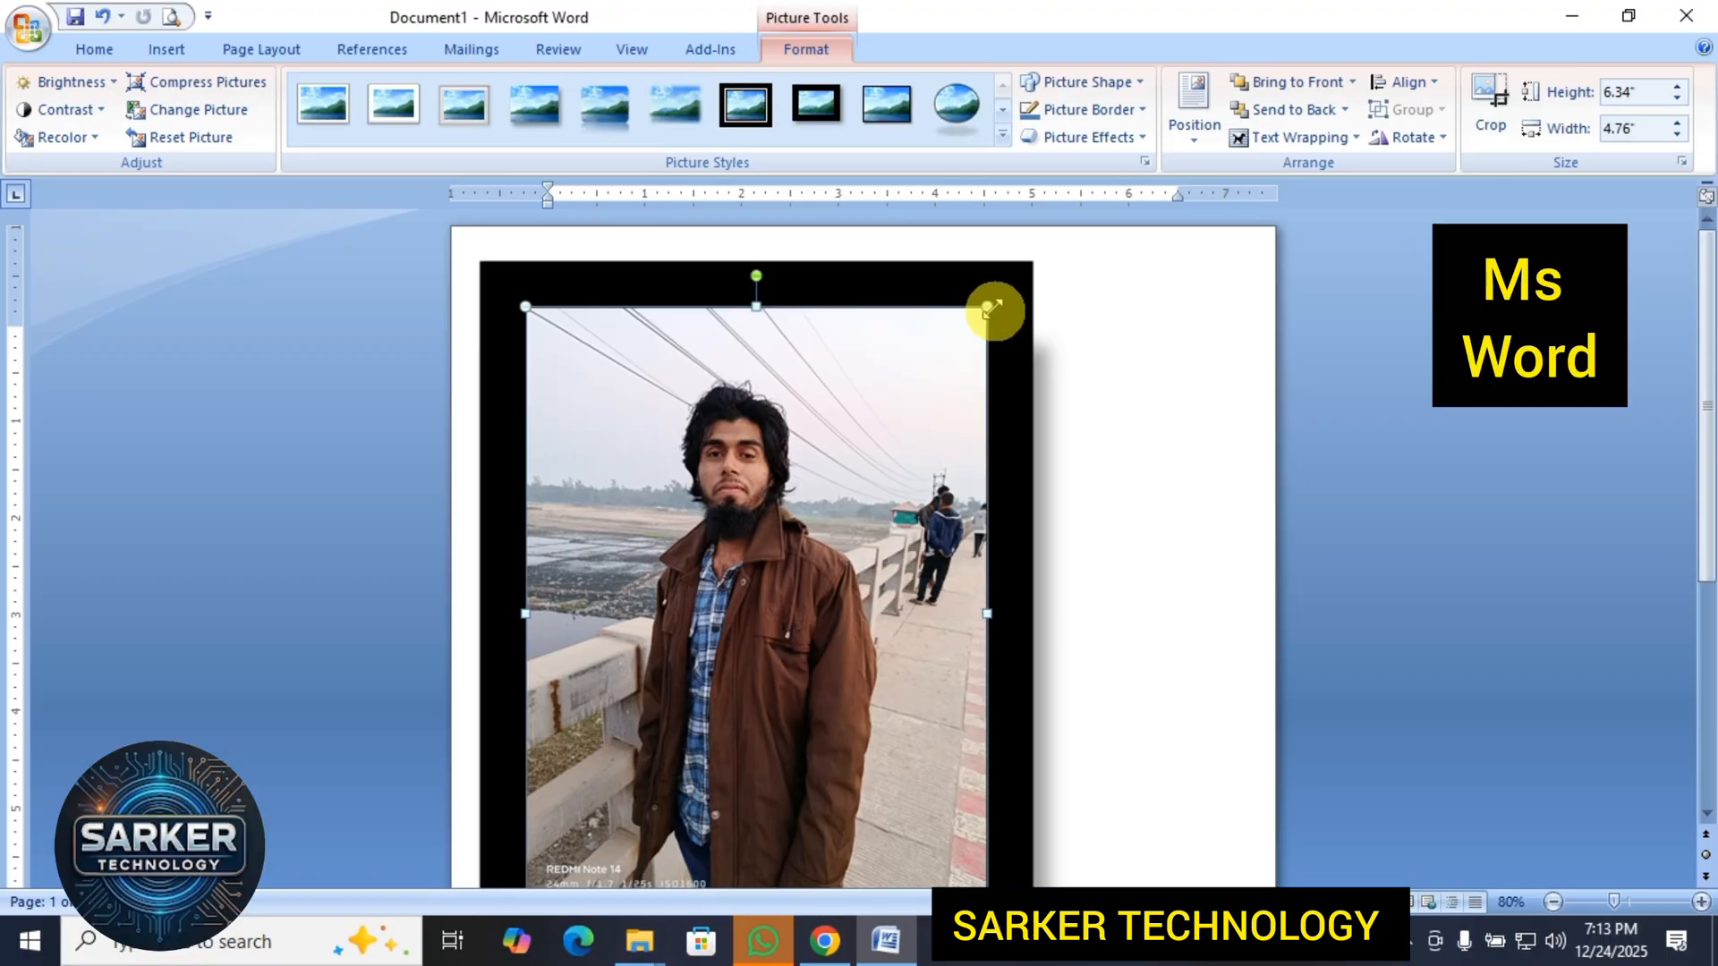
Reset the framed picture's formatting and size, inspect it, and undo the reset.
left_click(190, 141)
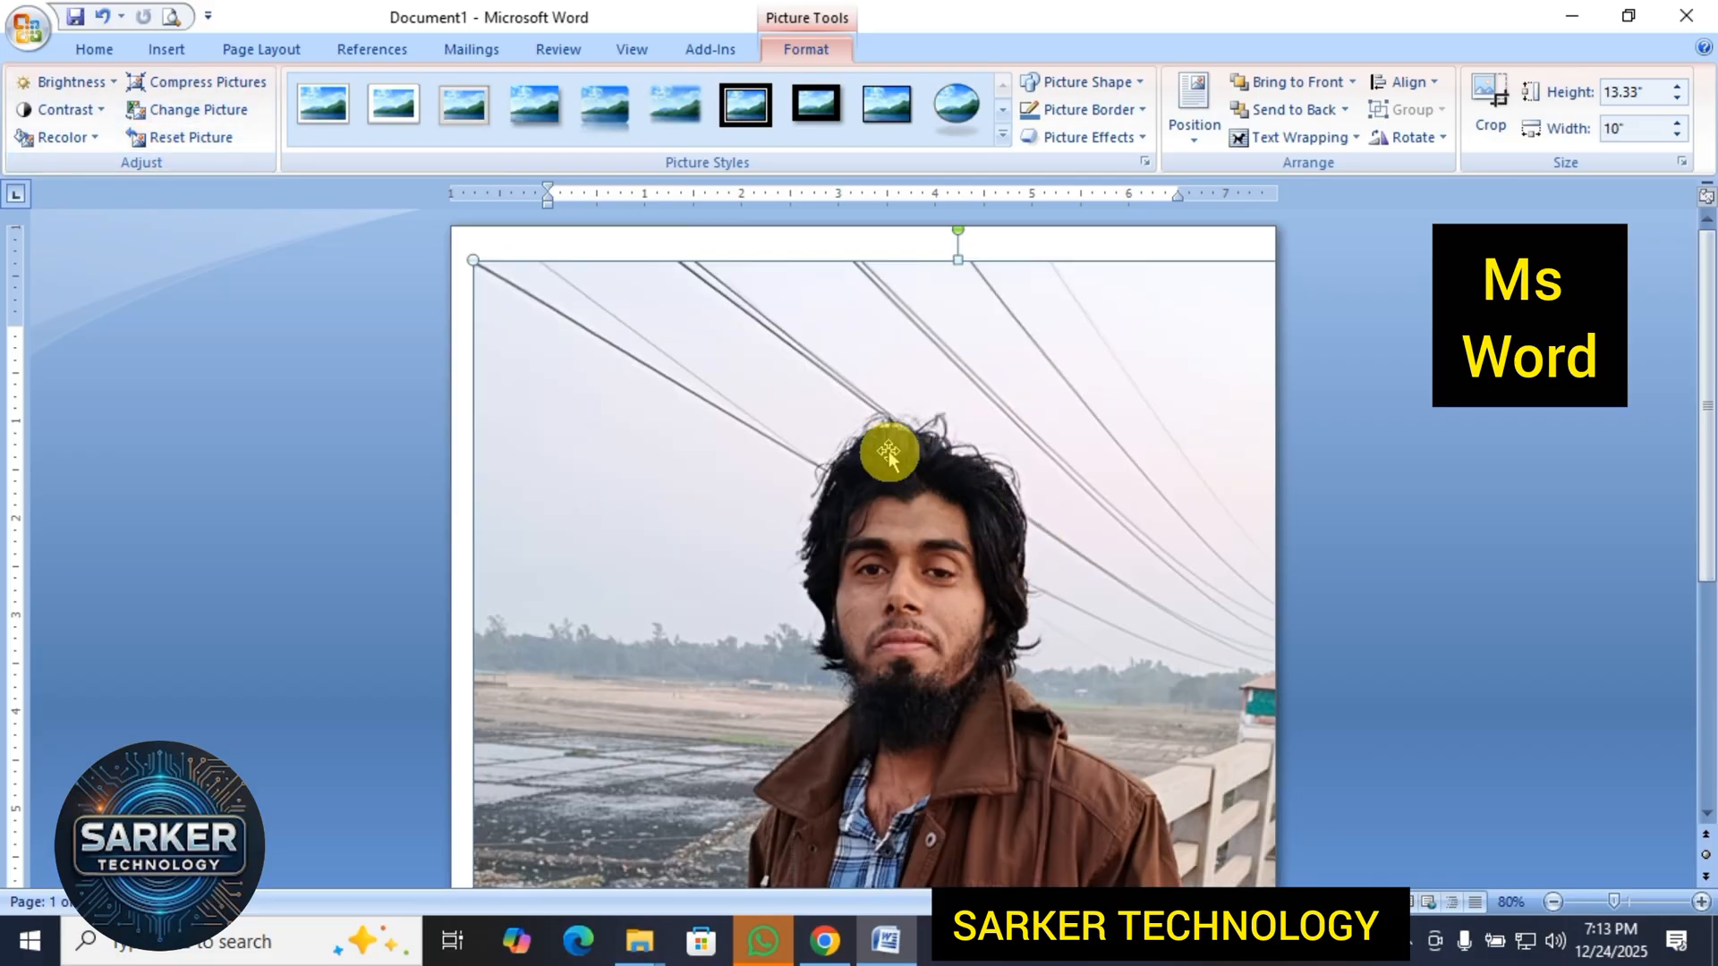
scroll(909, 538, "down", 5)
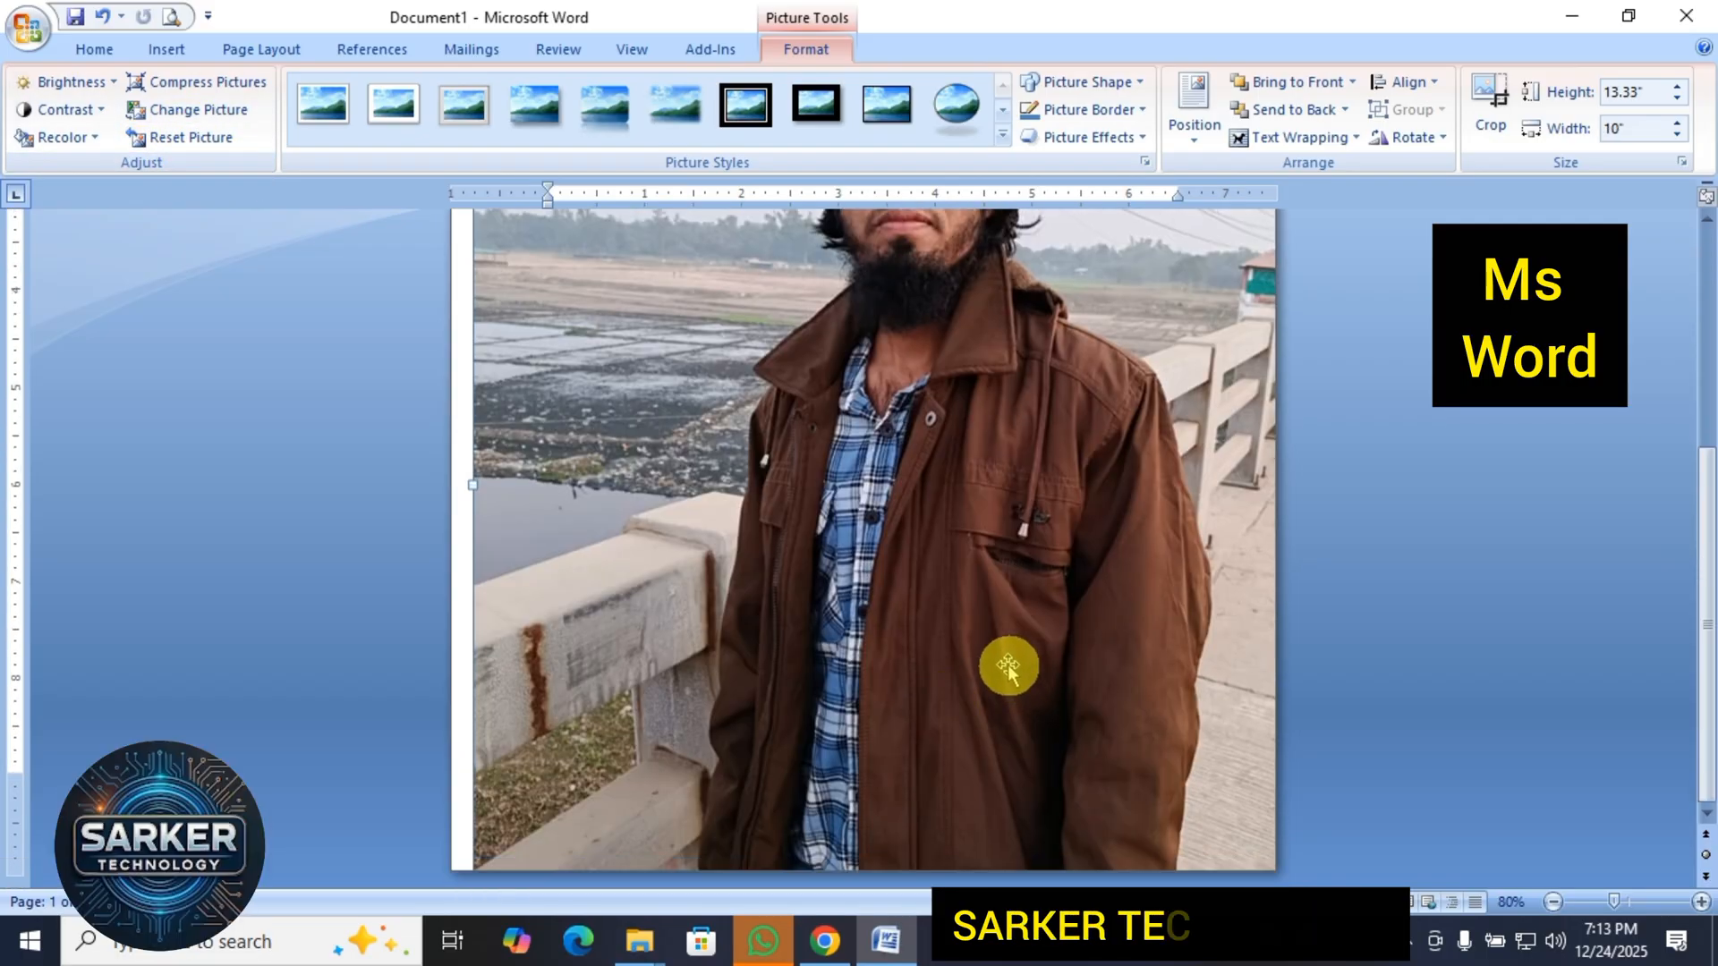
scroll(998, 664, "up", 8)
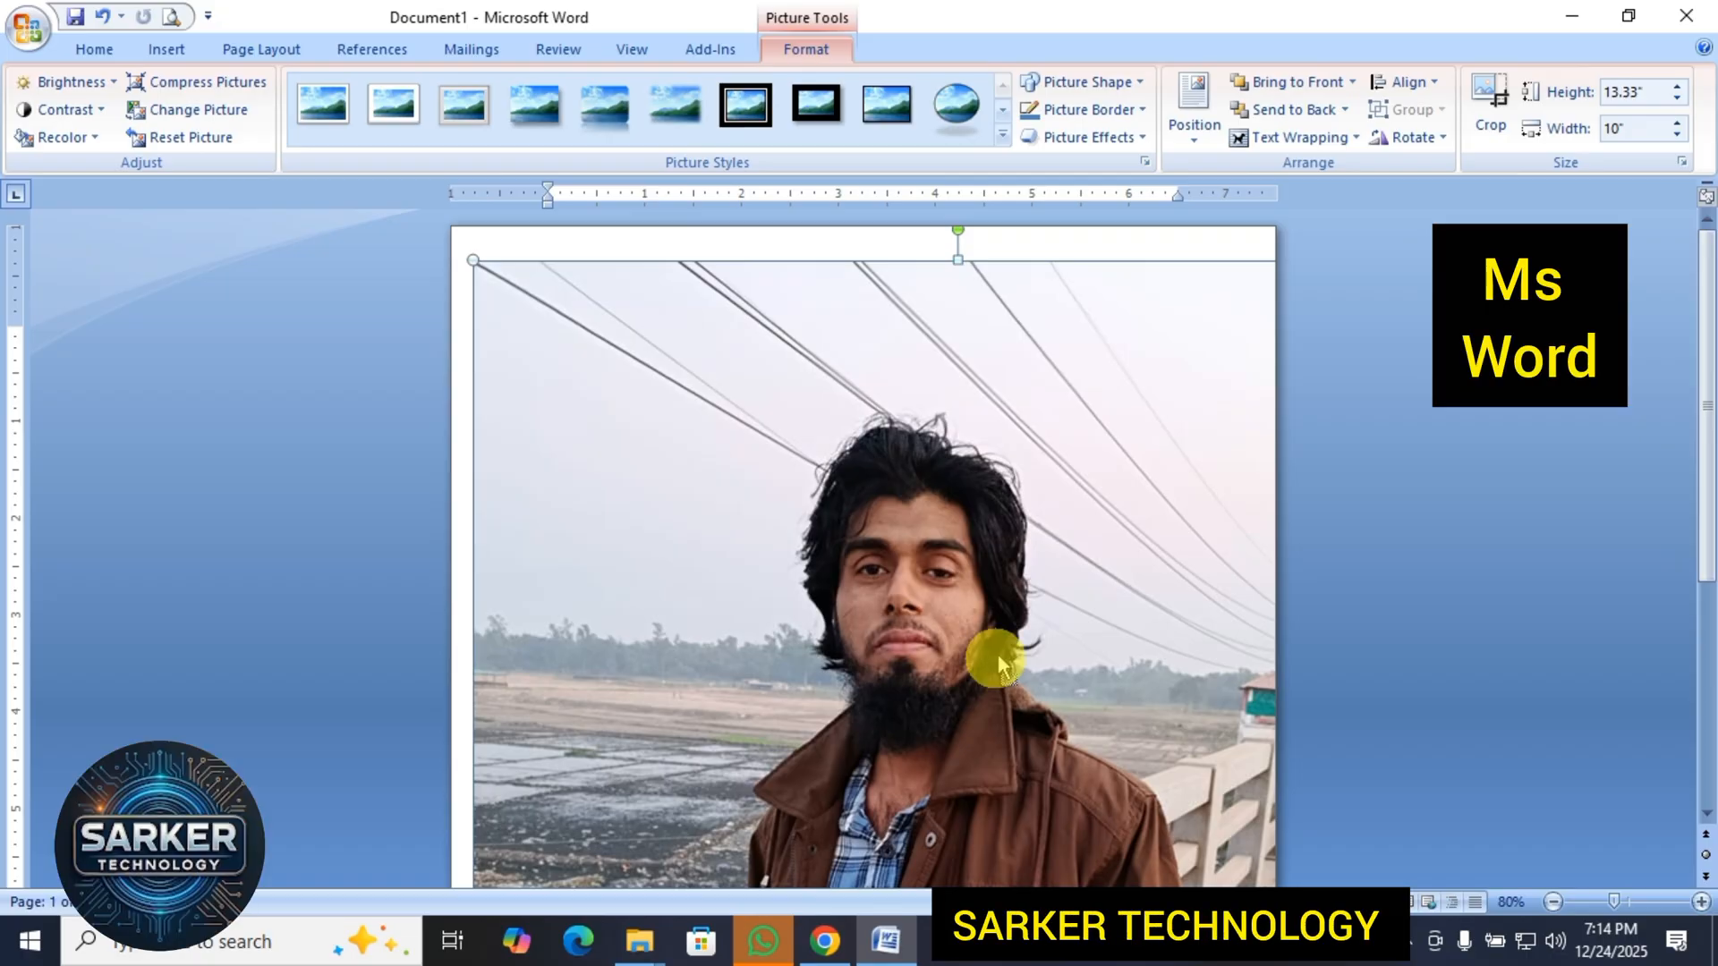
key("ctrl+z")
left_click(997, 662)
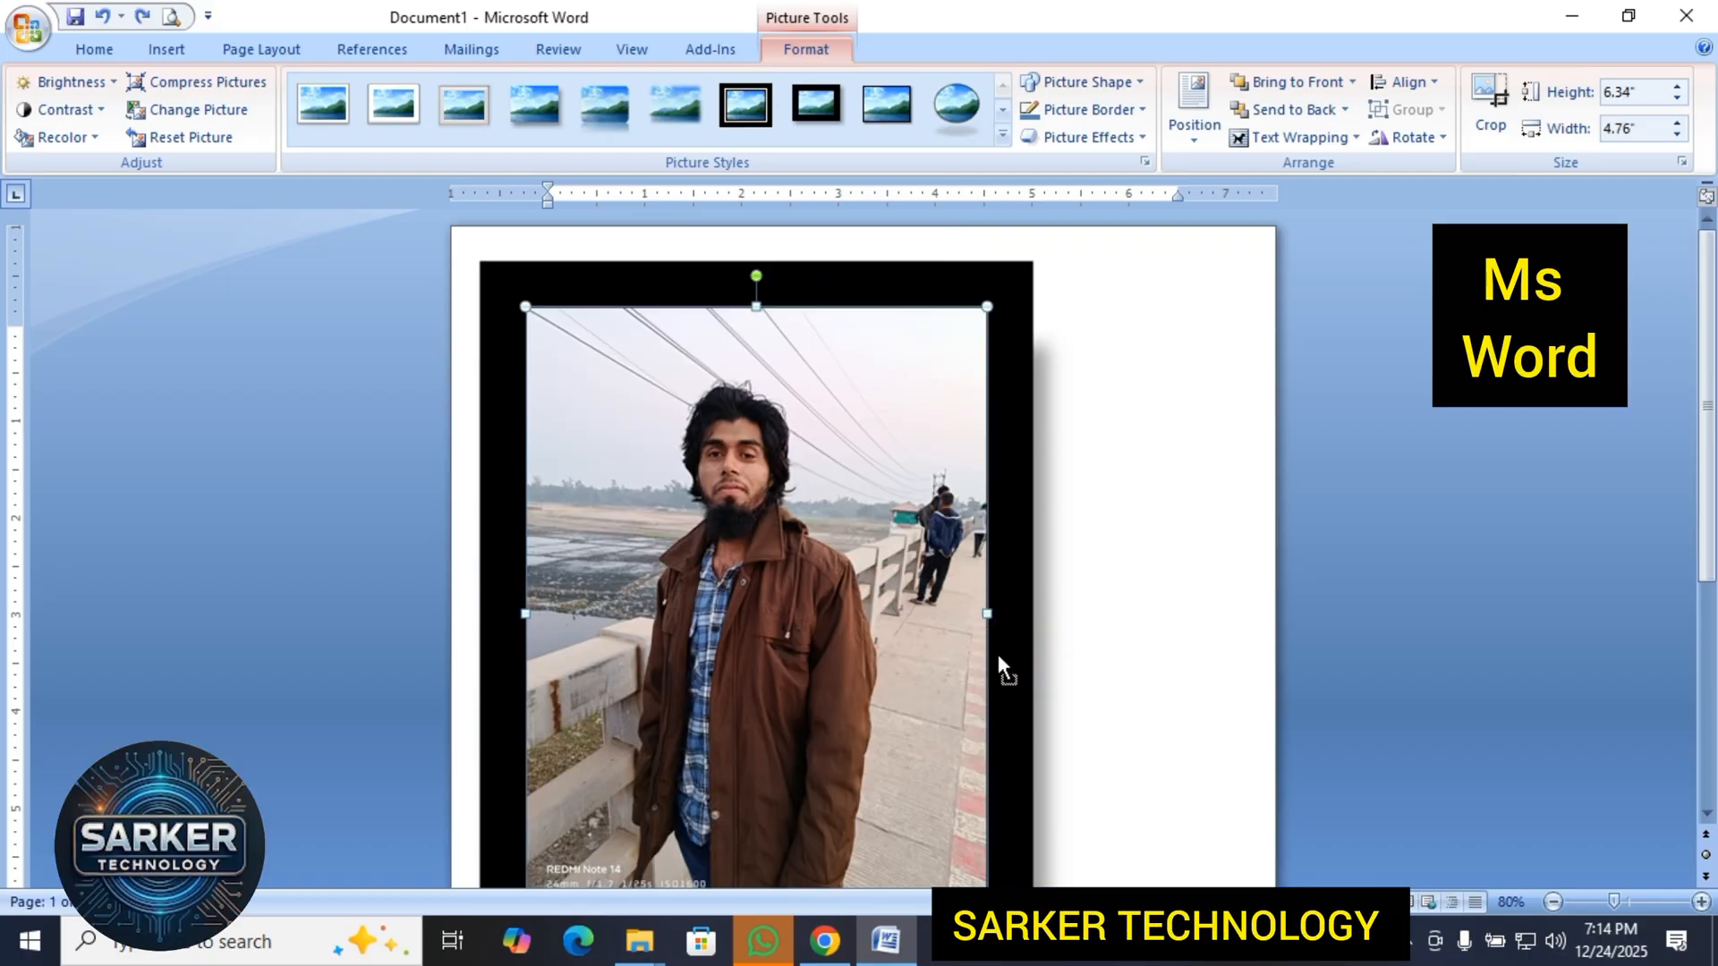
left_click(996, 658)
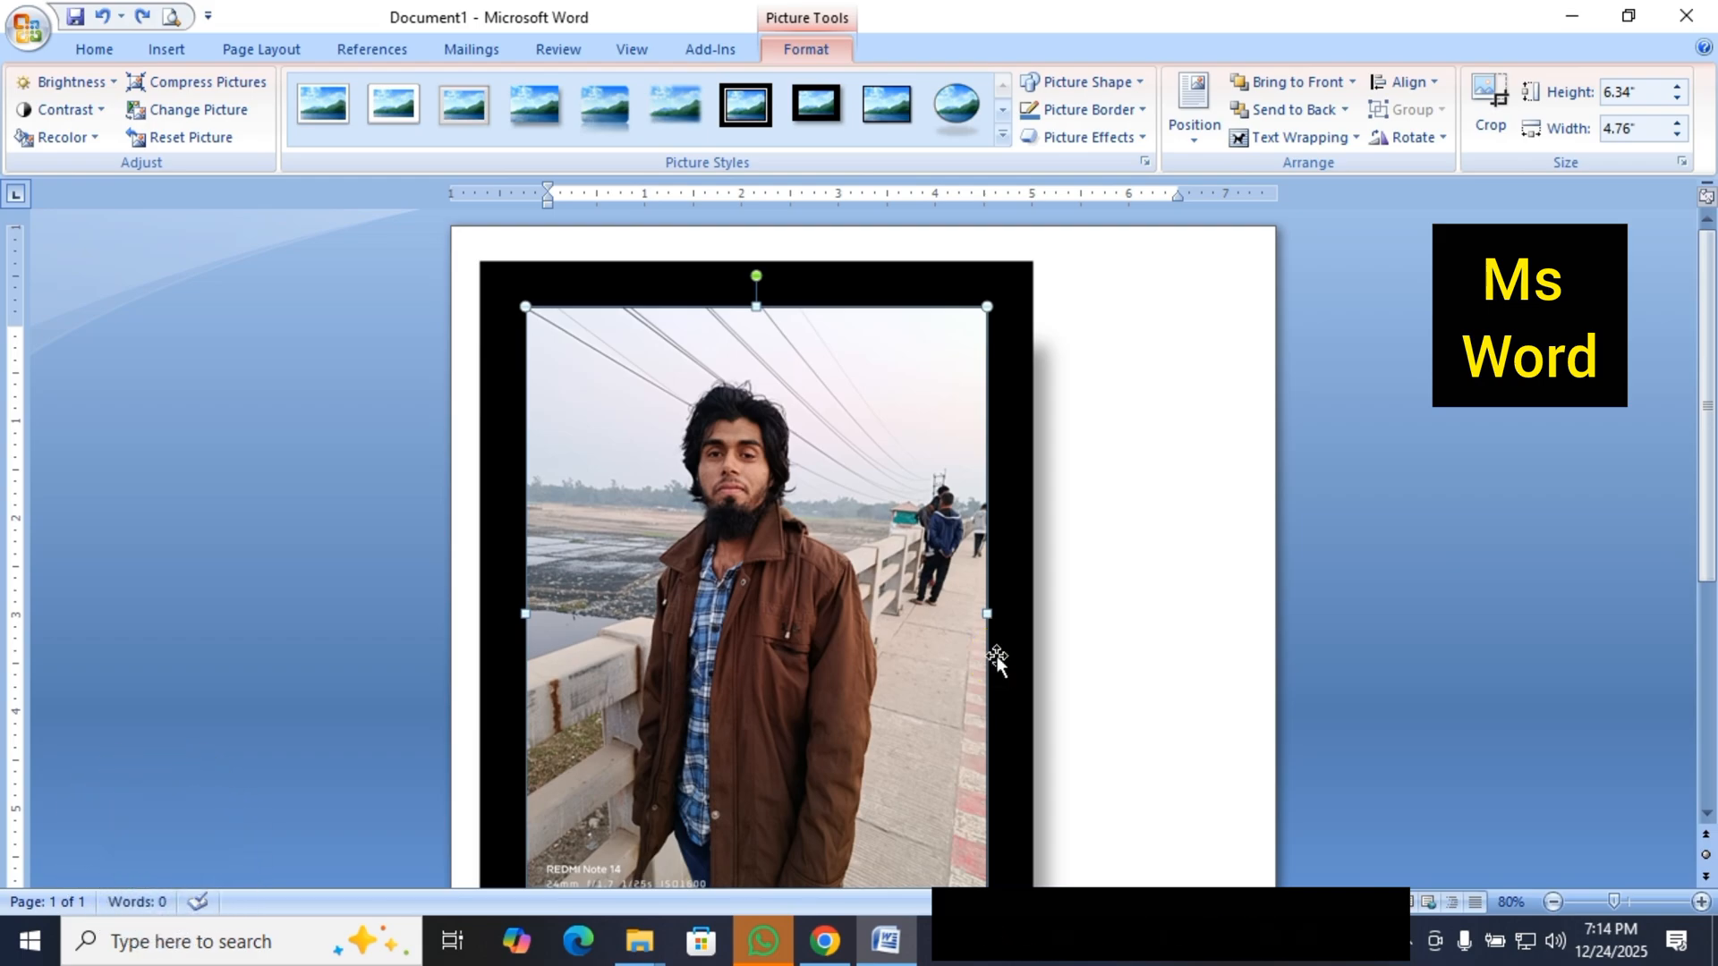
Try the Beveled Oval, Black picture style and replace it with Double Frame, Black.
left_click(750, 638)
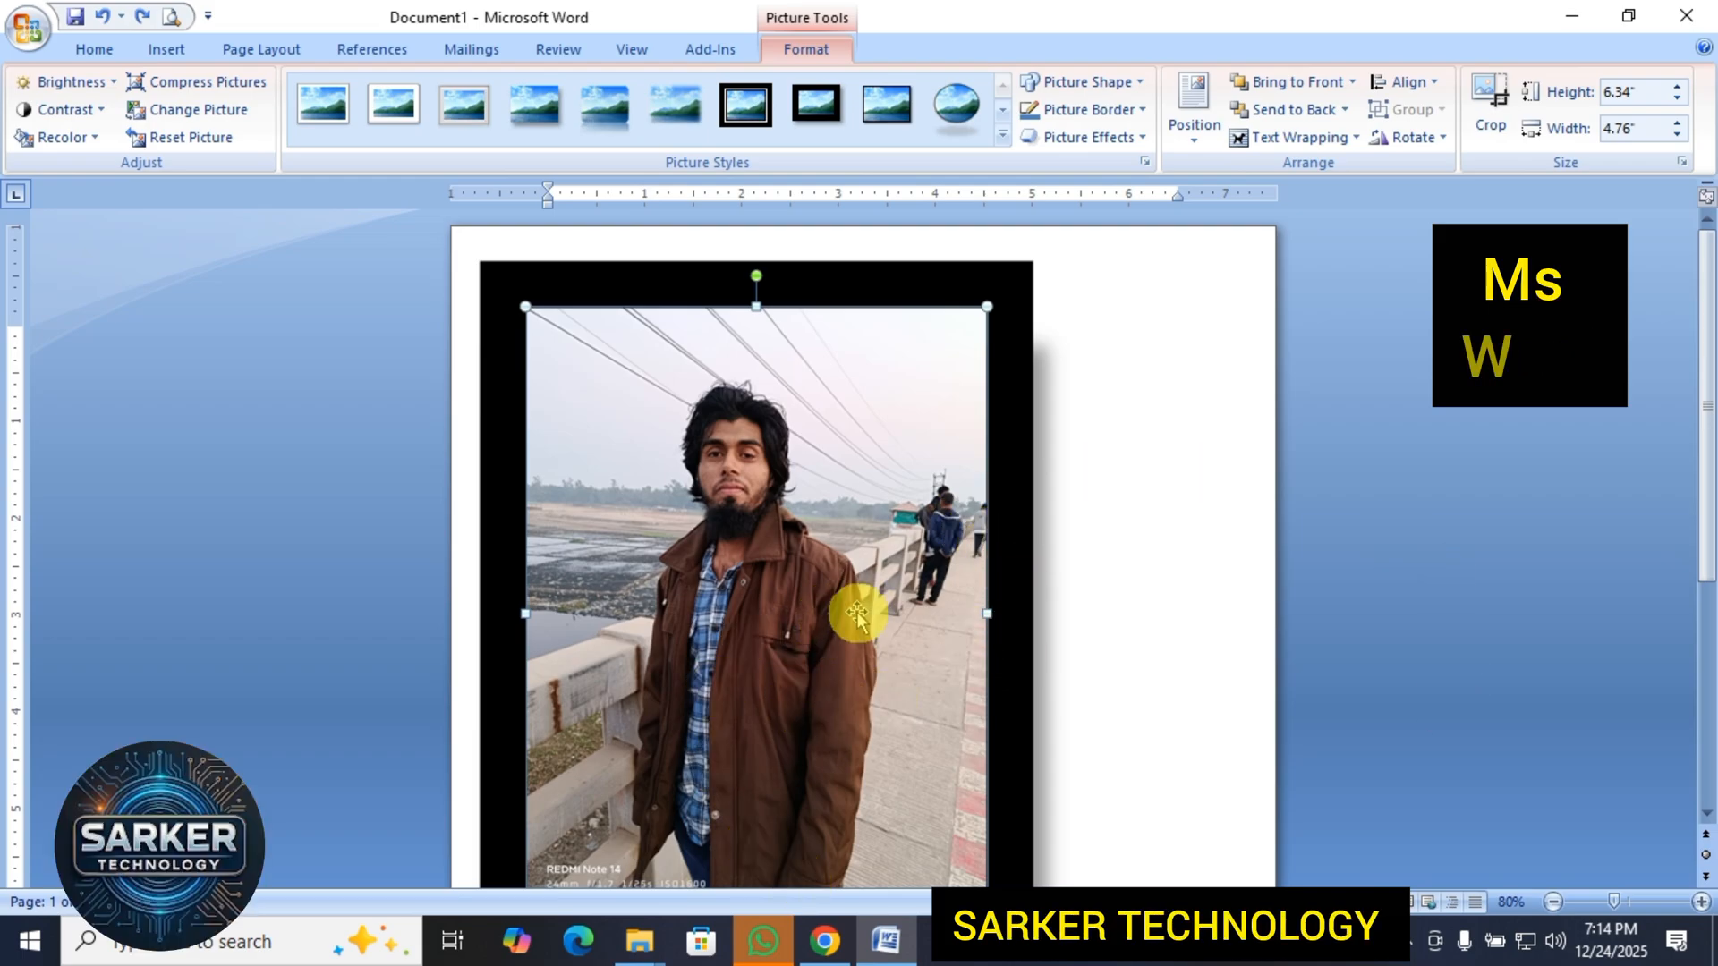
left_click(1001, 134)
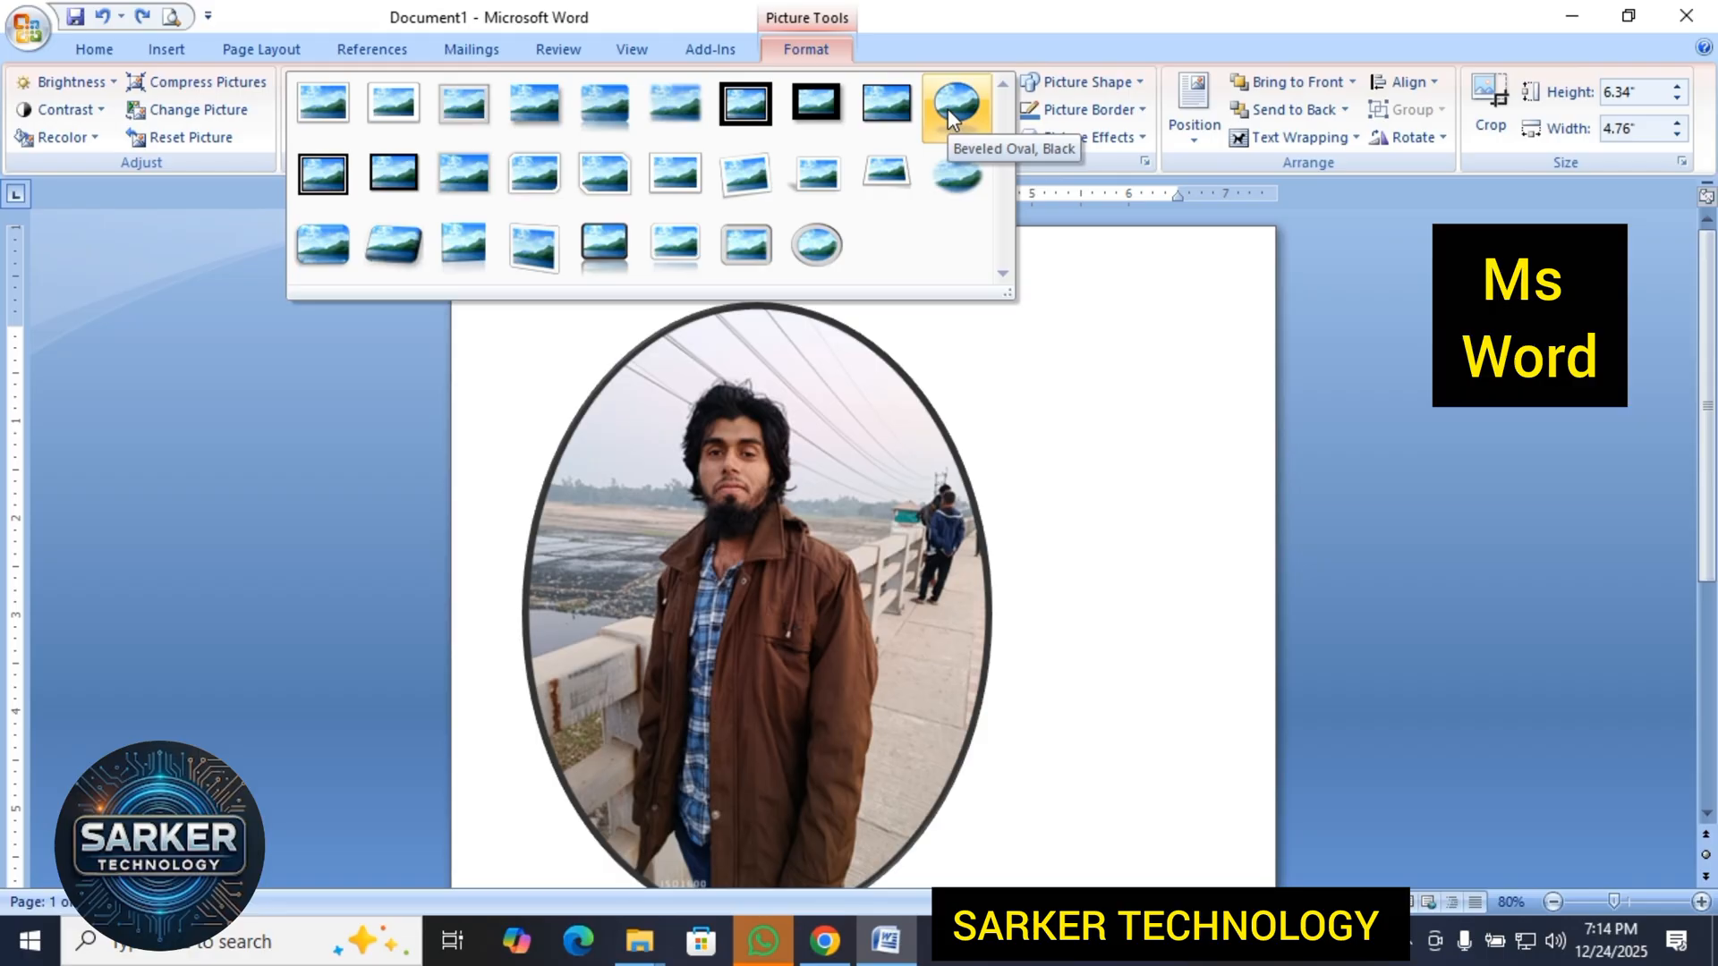
left_click(947, 109)
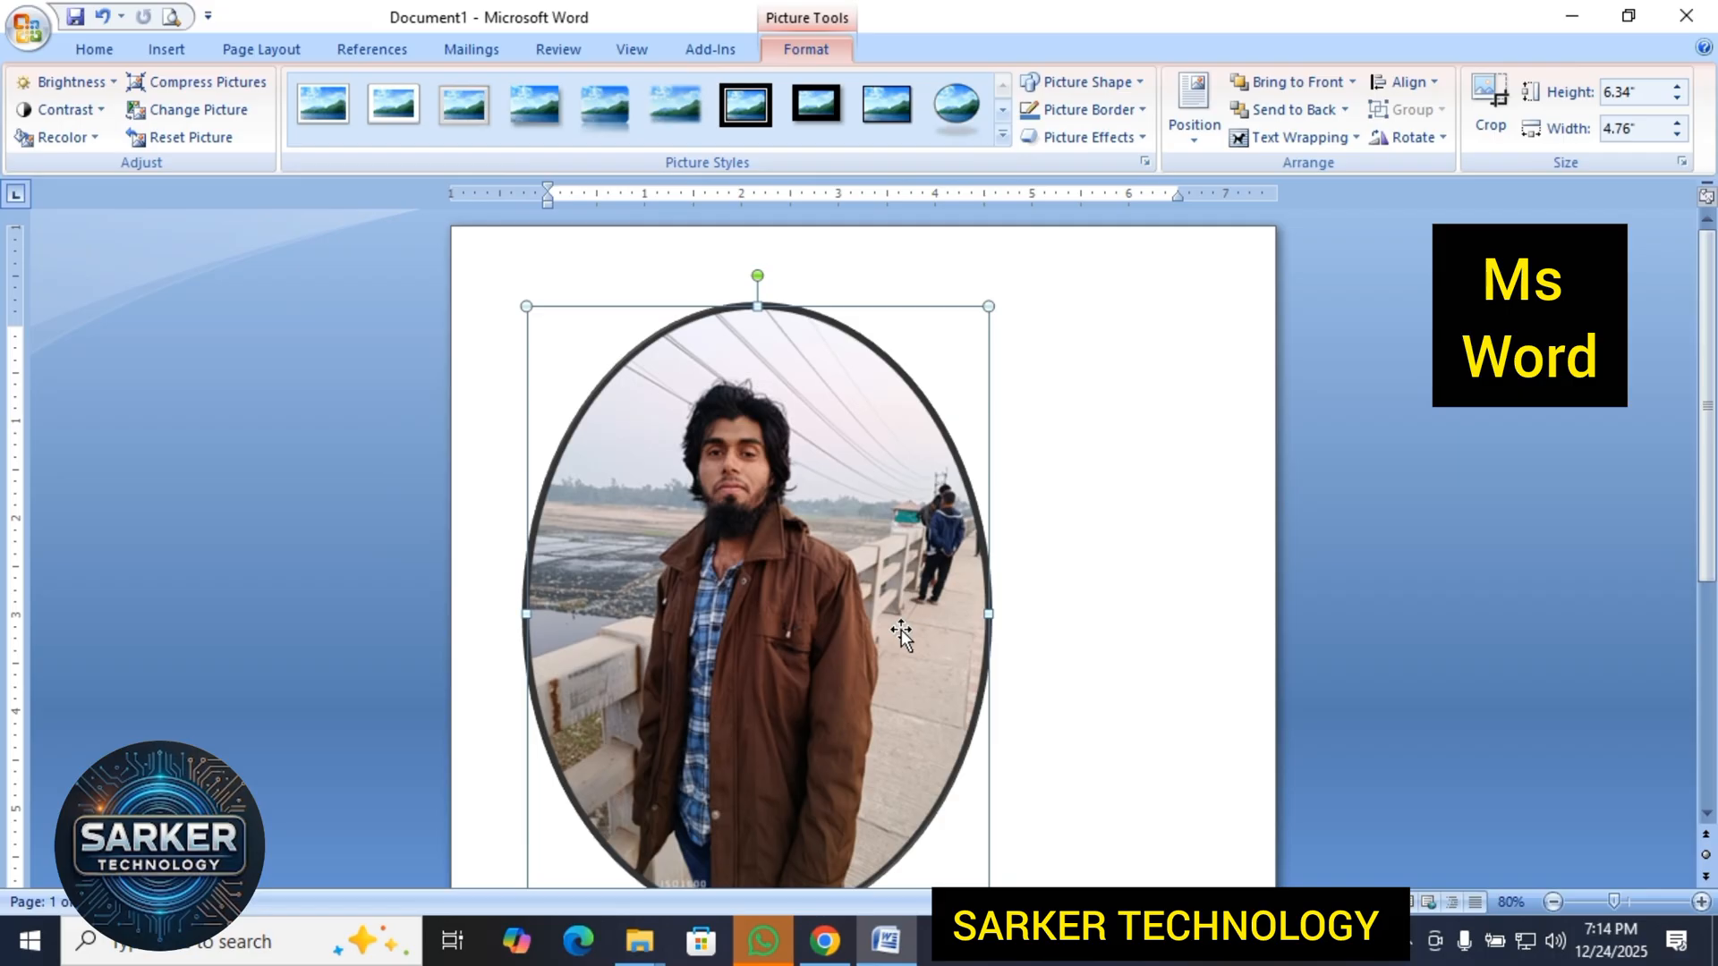
left_click(743, 105)
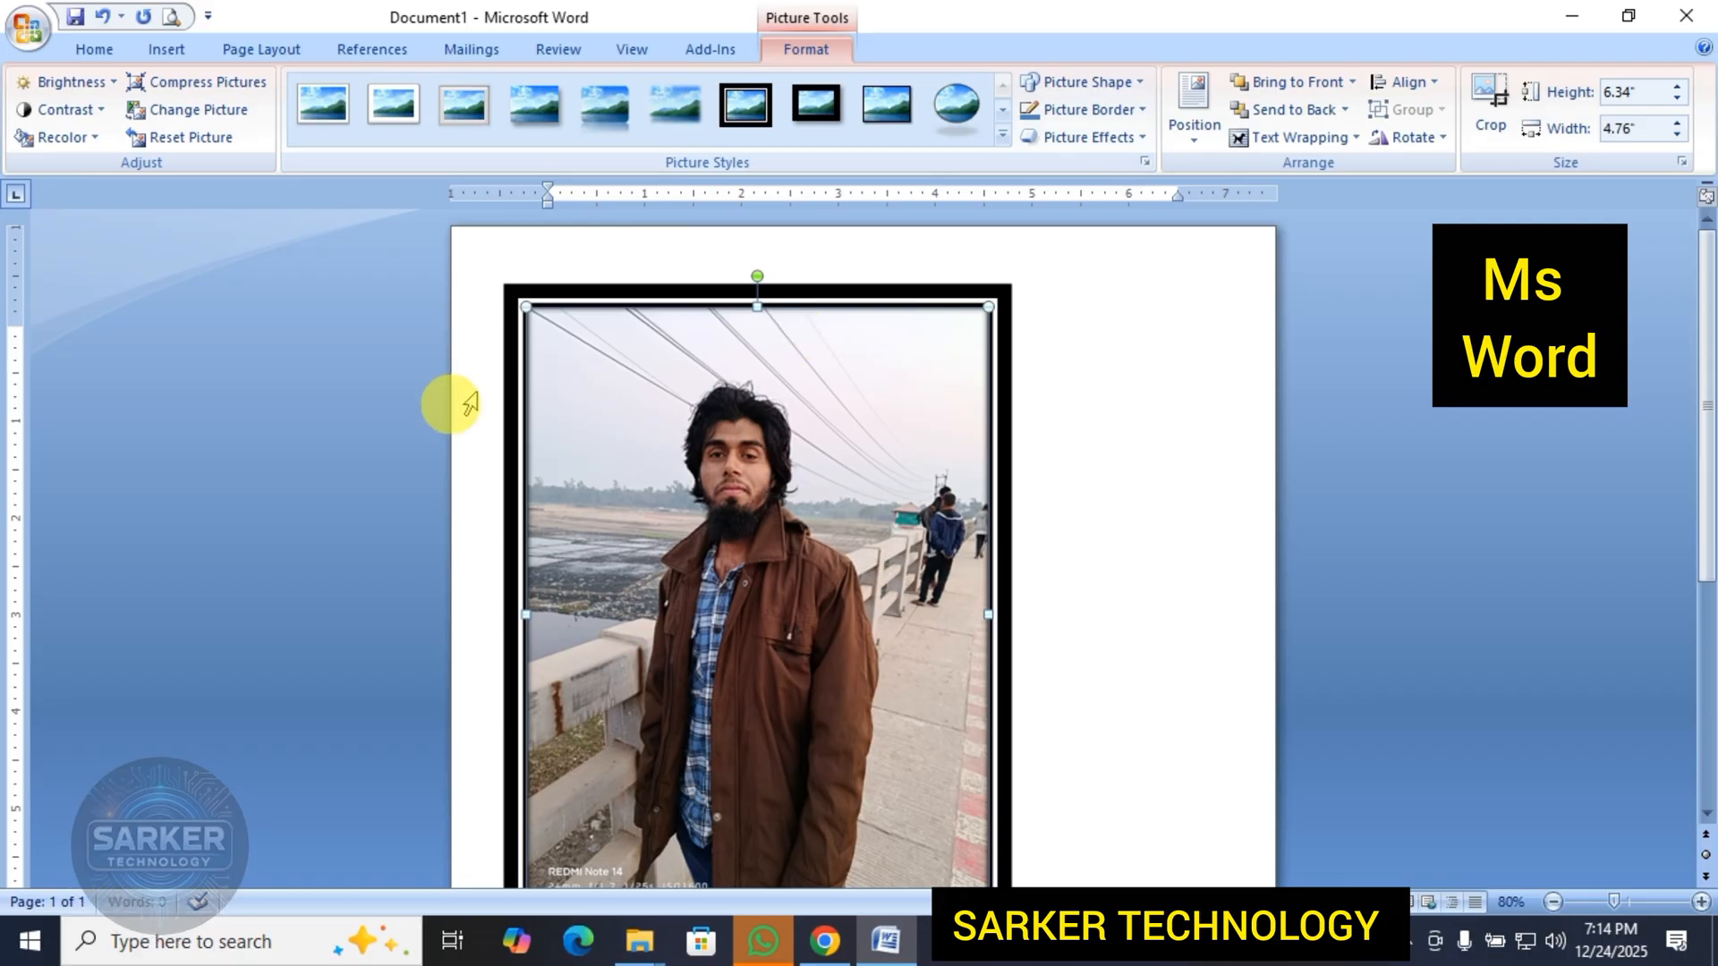
Try the Reflected Perspective Right picture style and inspect the reflection below the picture.
scroll(747, 559, "down", 3)
scroll(747, 560, "up", 3)
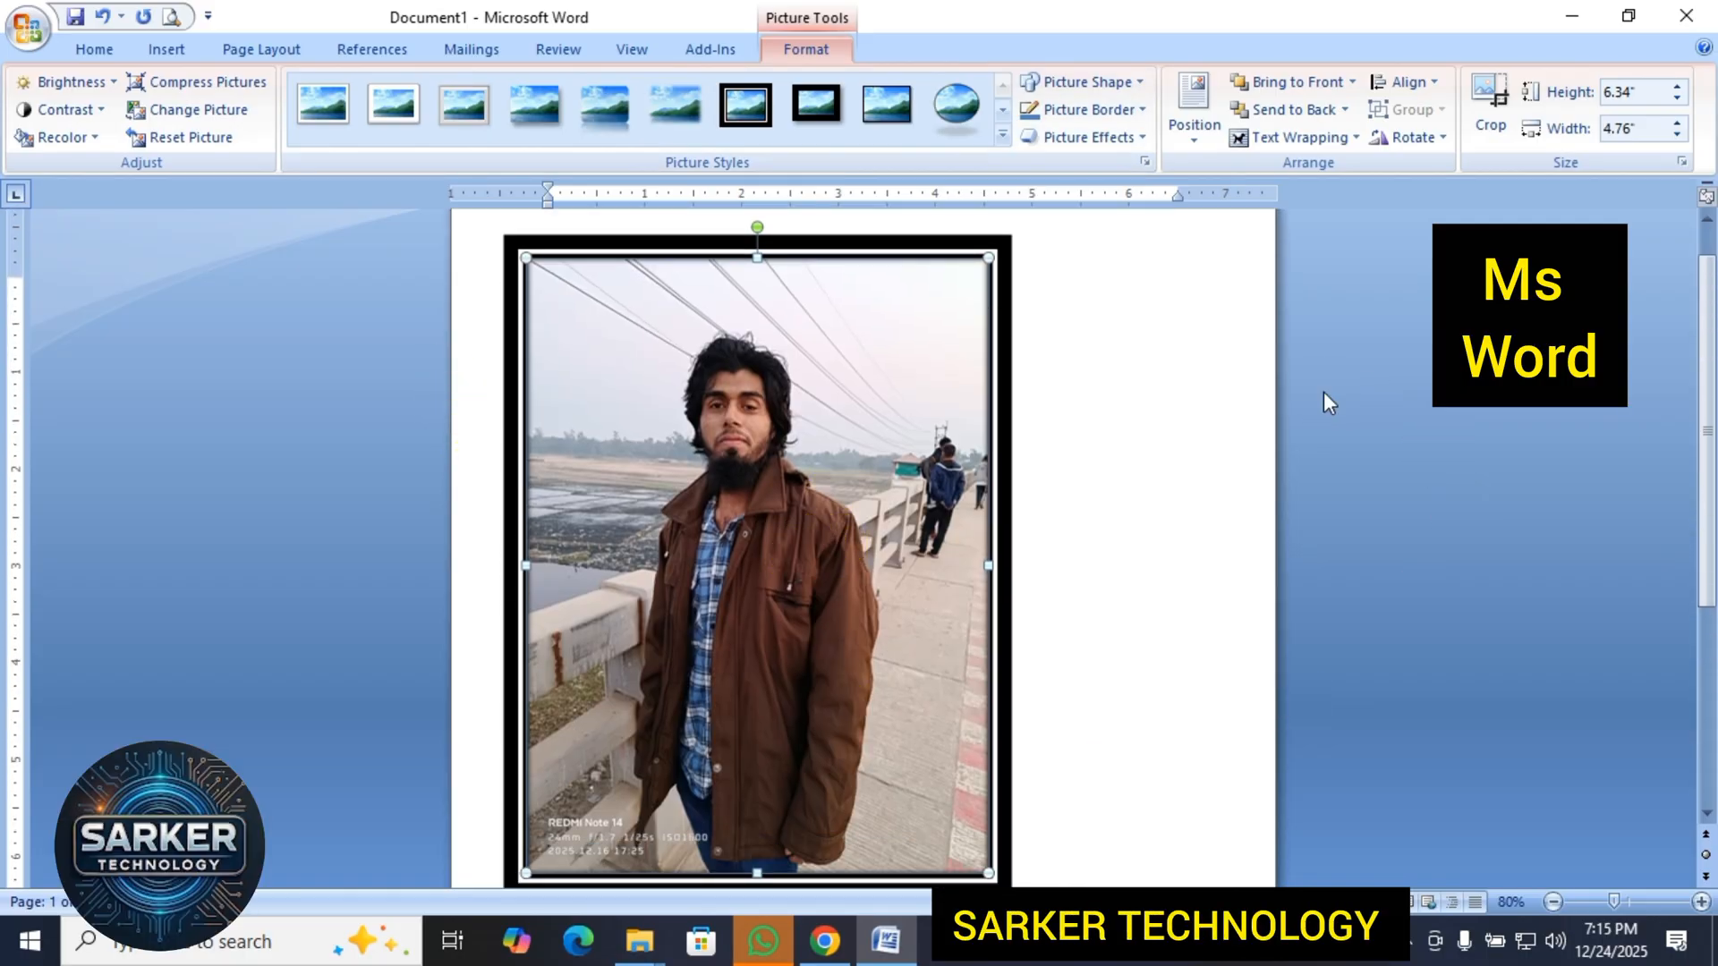
left_click(1005, 135)
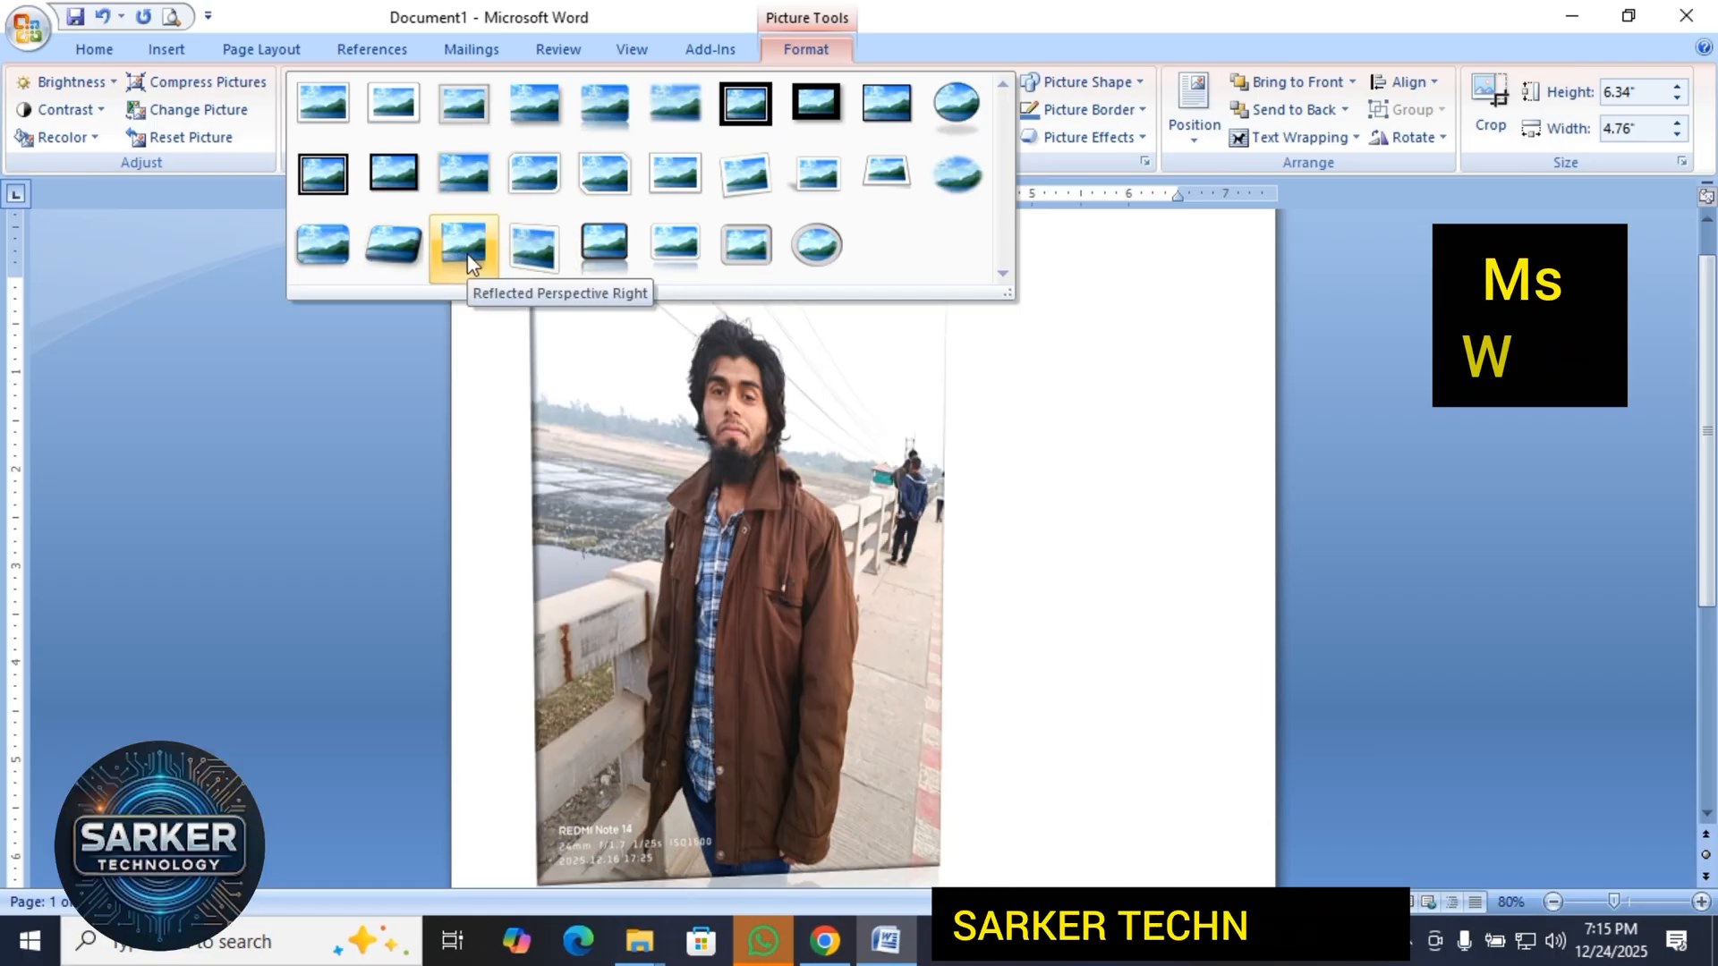
left_click(467, 254)
left_click(793, 510)
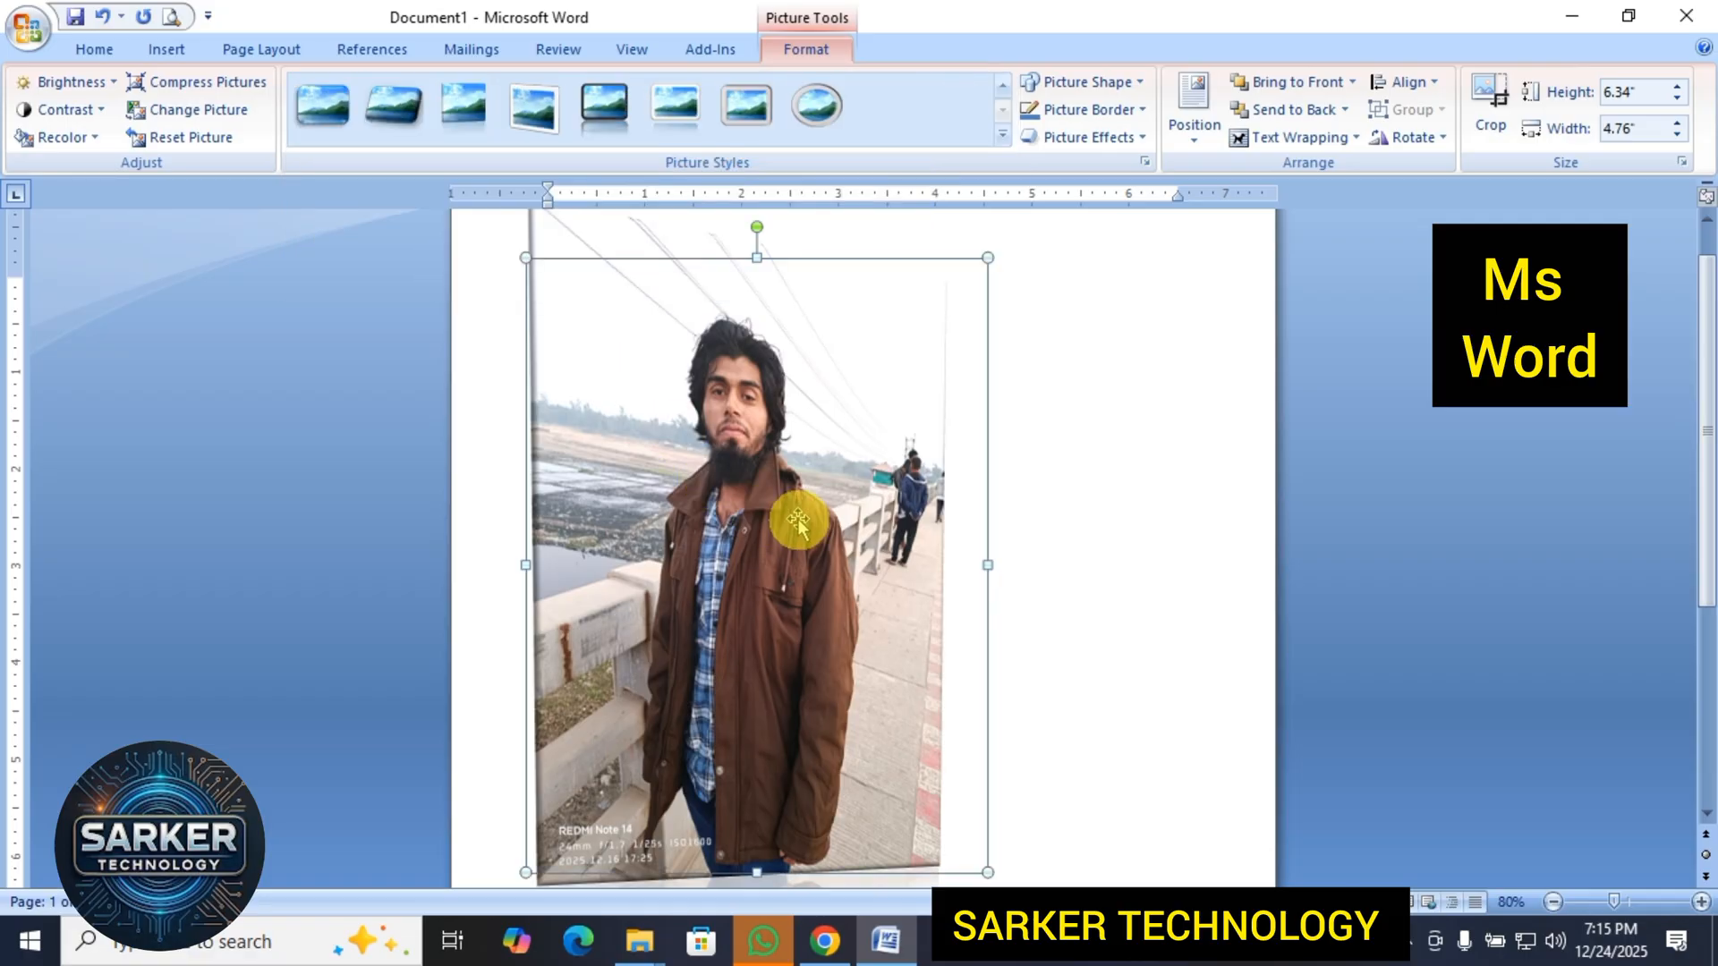
scroll(1062, 456, "down", 4)
scroll(788, 711, "down", 3)
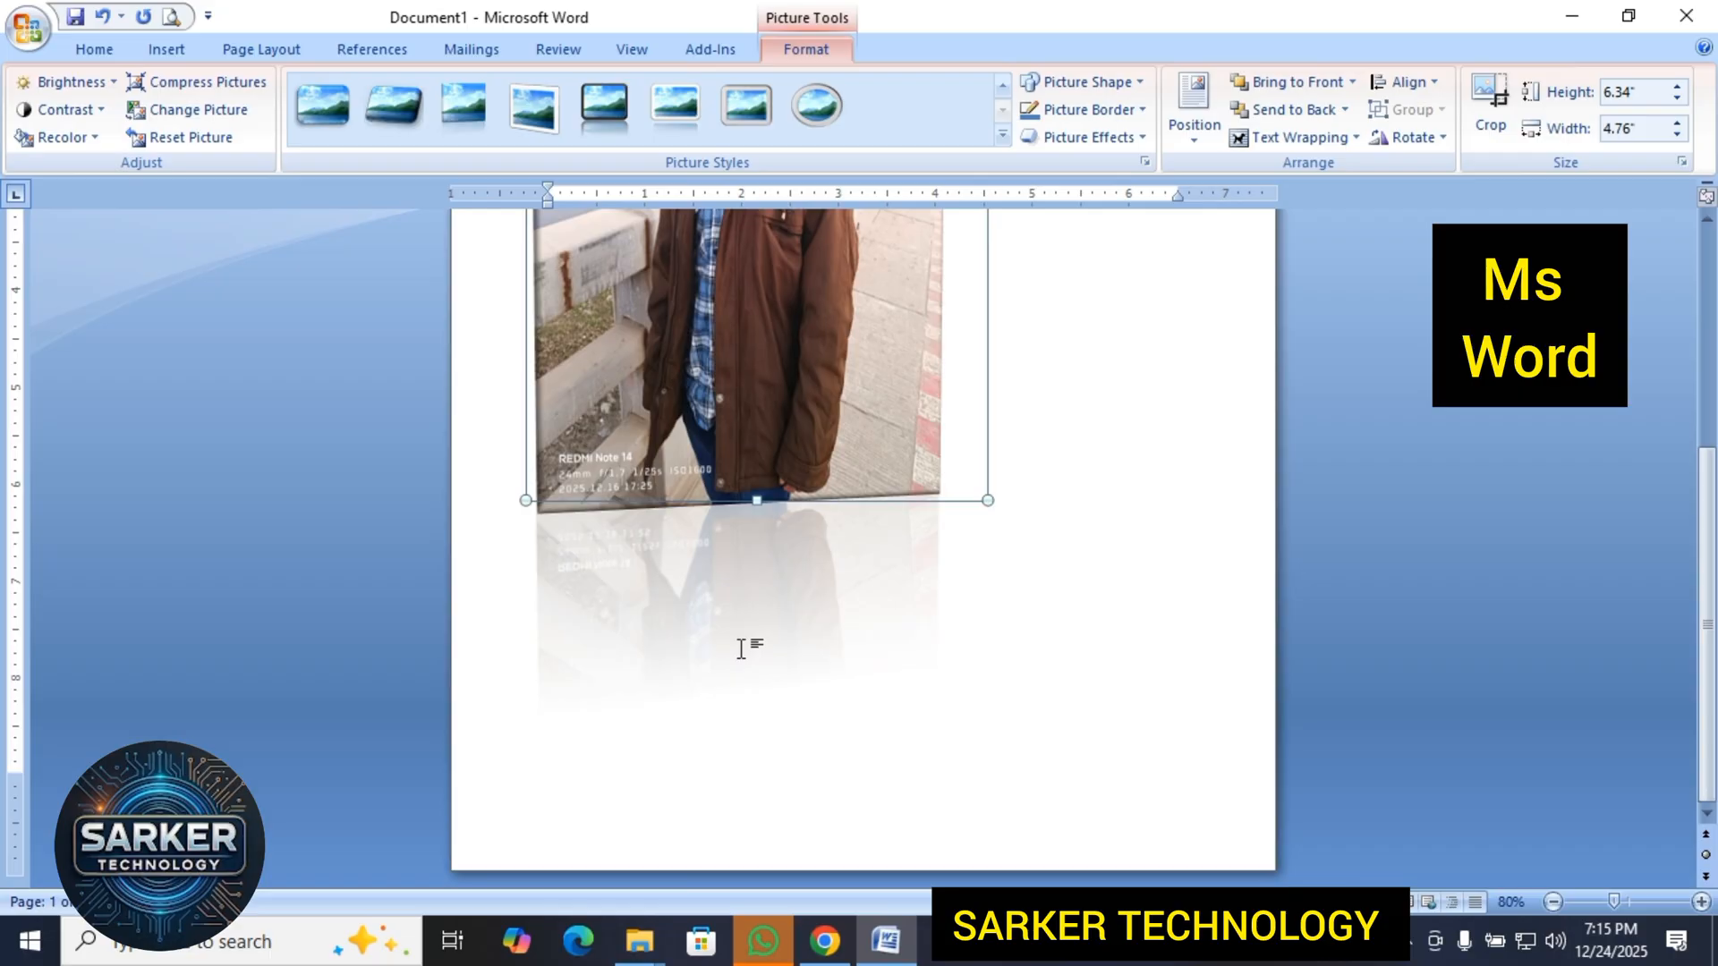
left_click(771, 712)
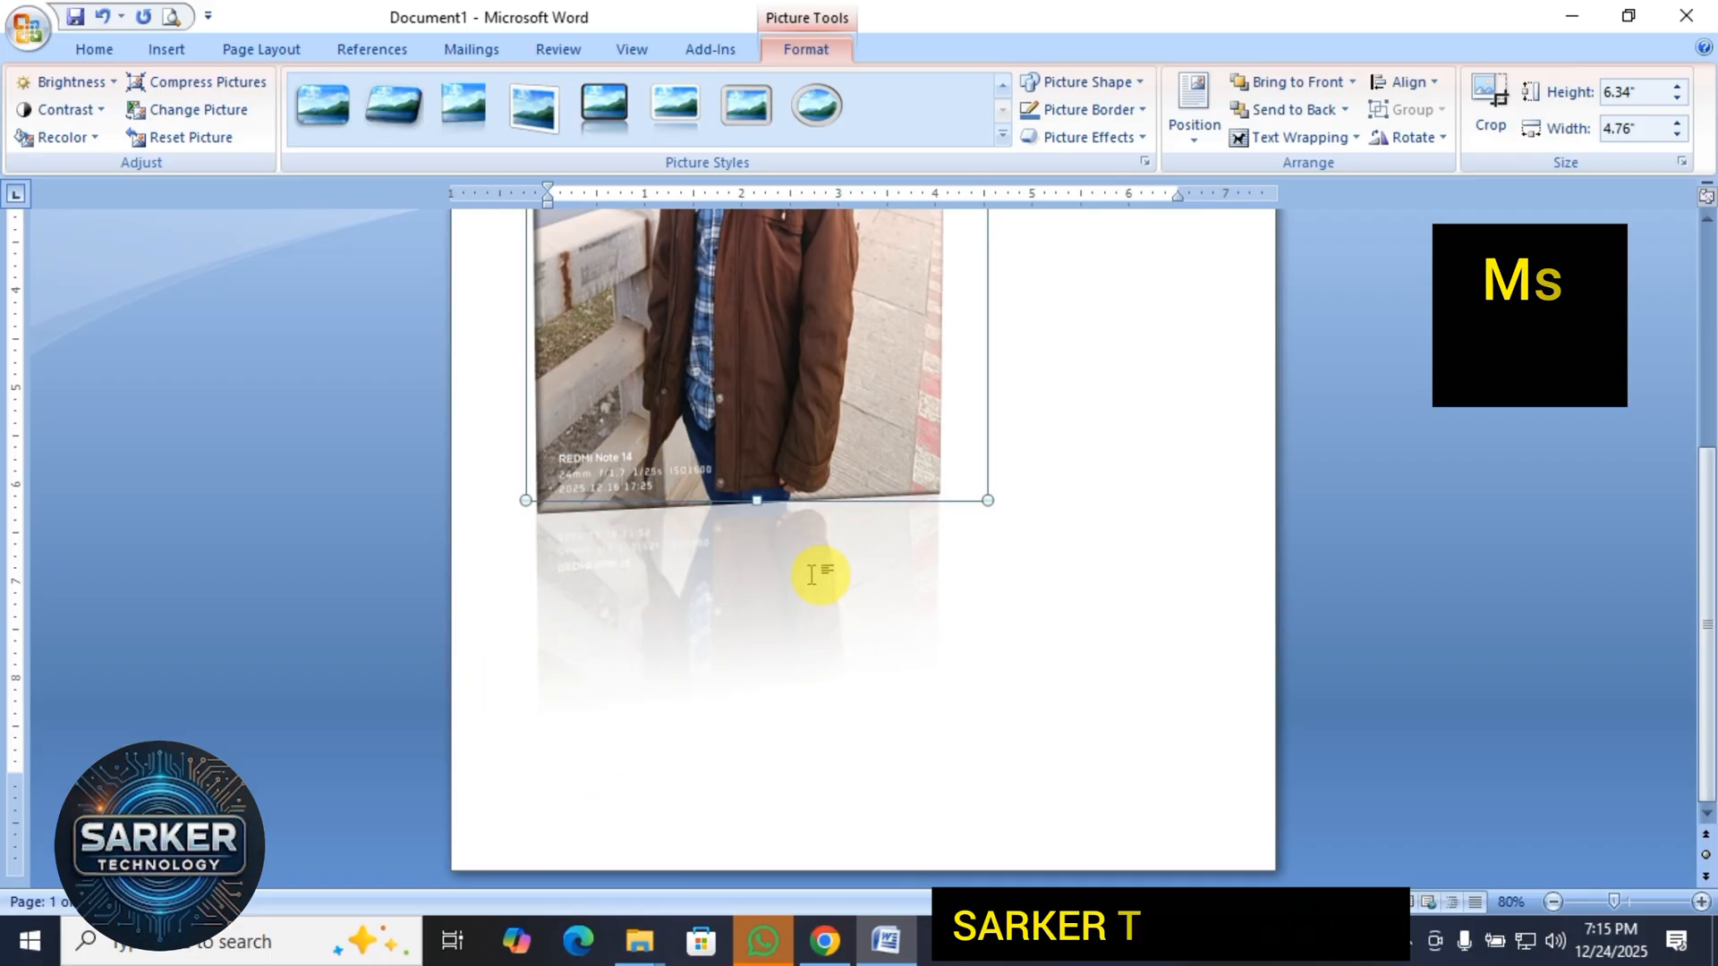
scroll(811, 574, "up", 8)
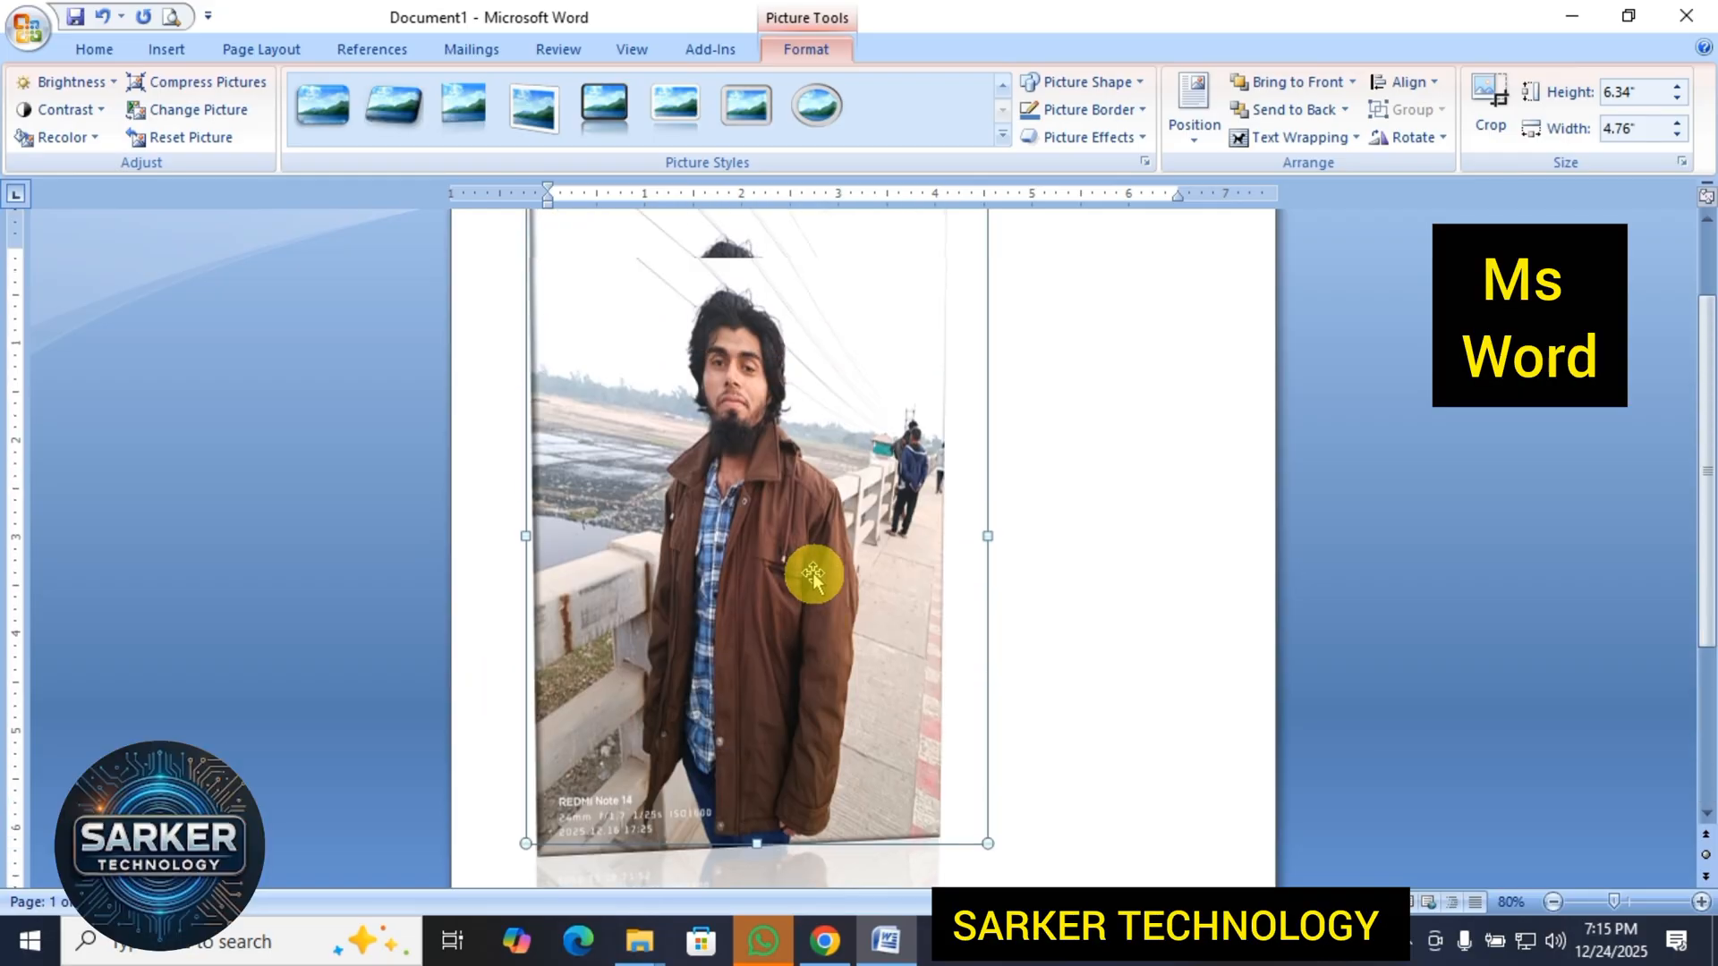
Apply the Beveled Oval, Black picture style, view the picture deselected, and reselect it.
left_click(1002, 134)
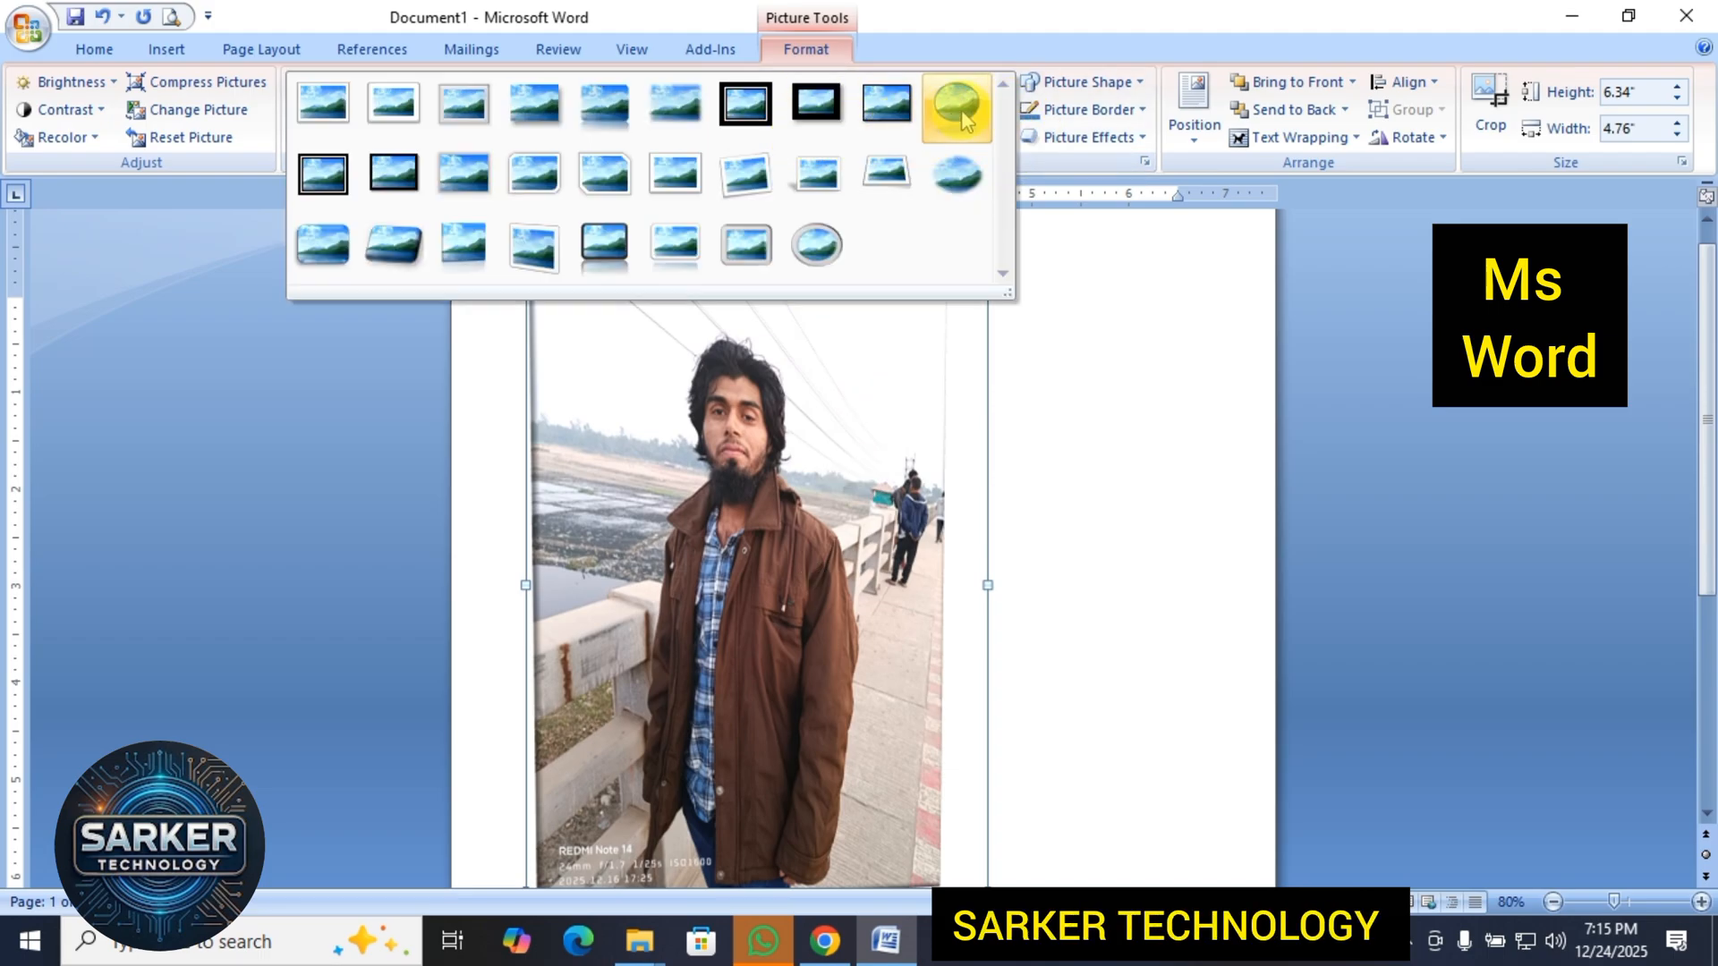
left_click(961, 109)
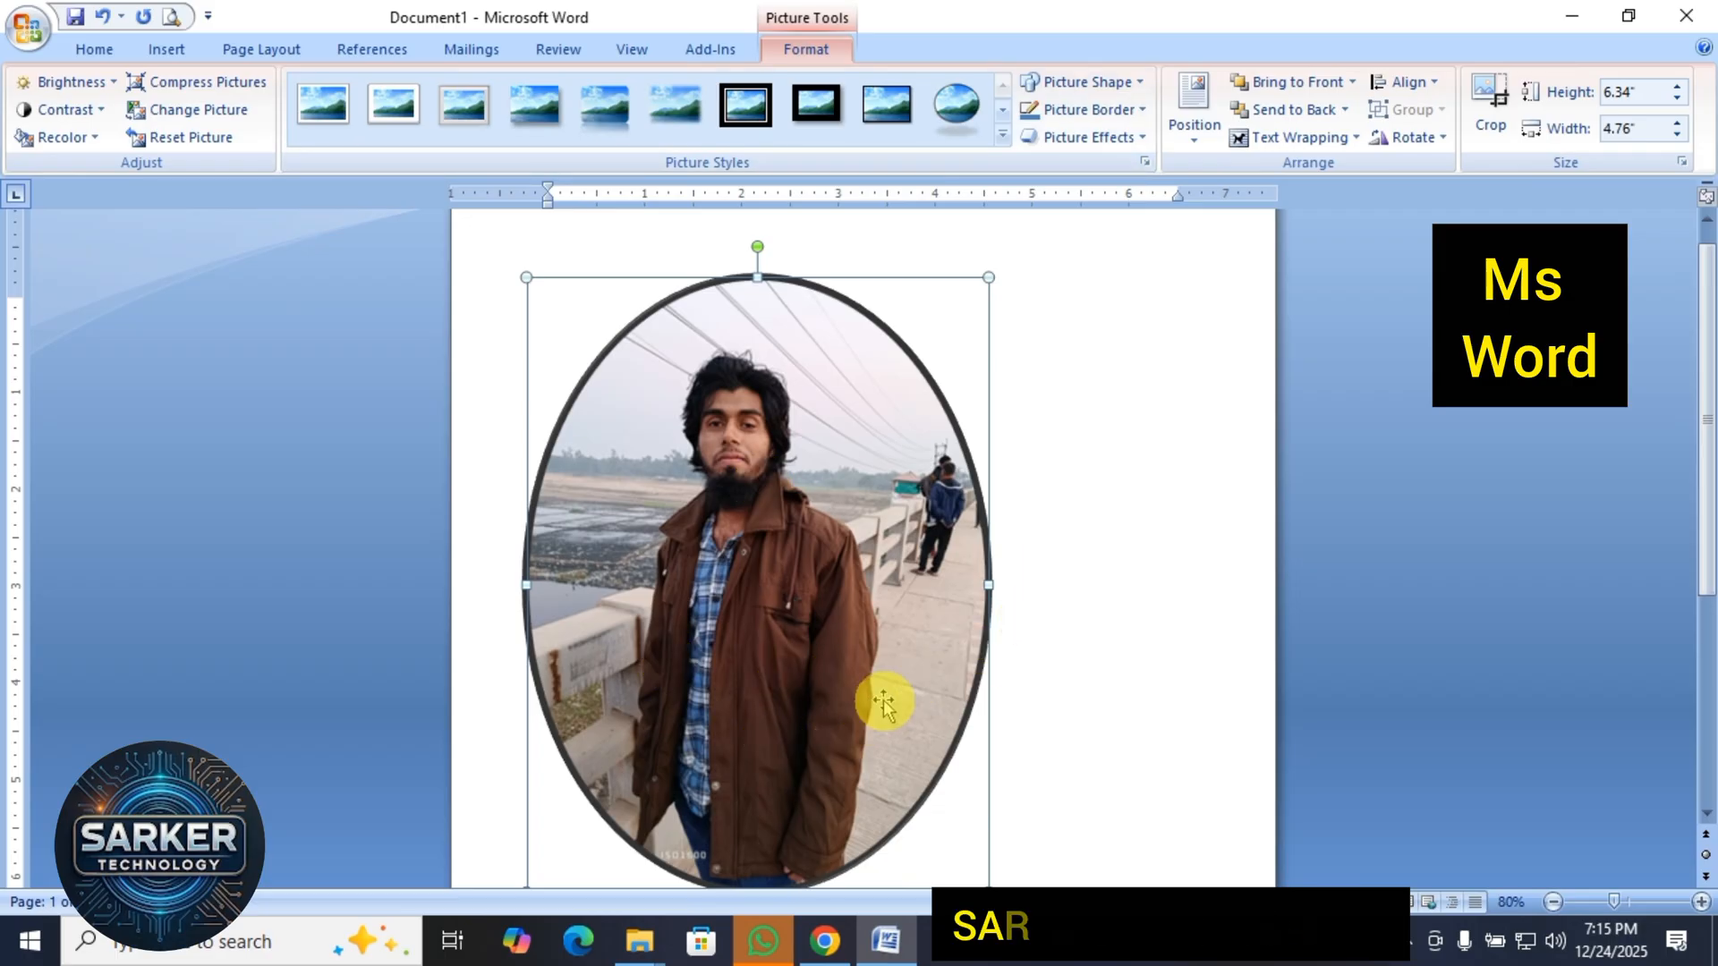
left_click(1099, 581)
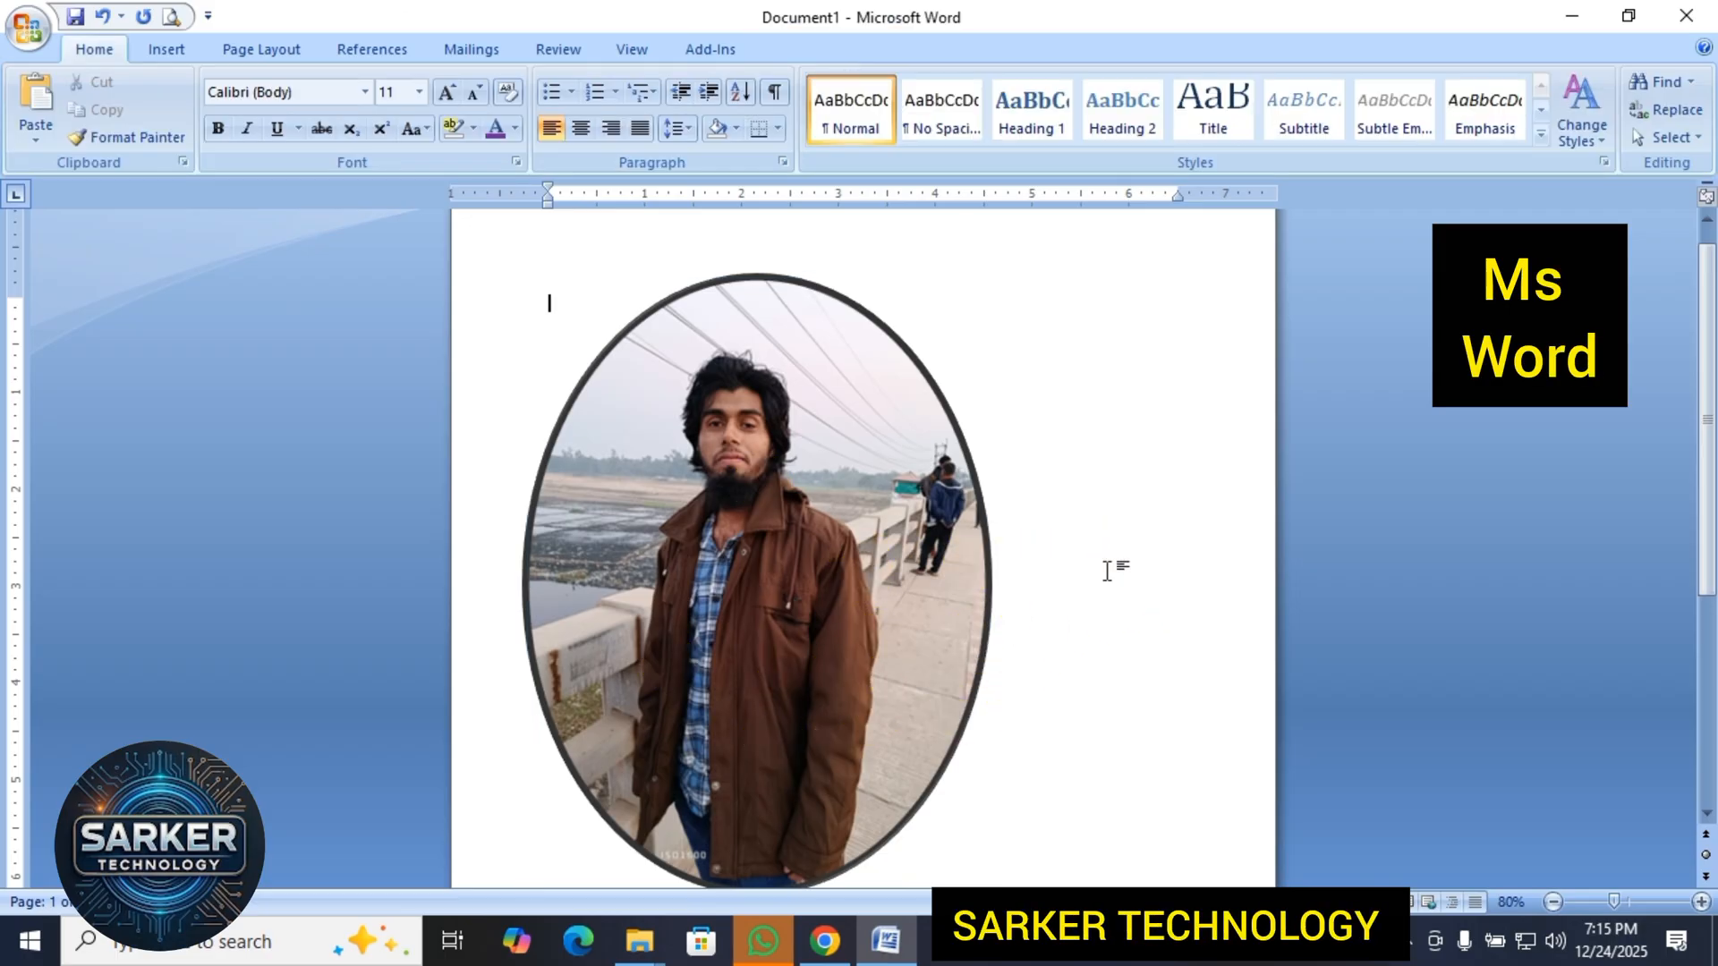
left_click(764, 713)
double_click(765, 682)
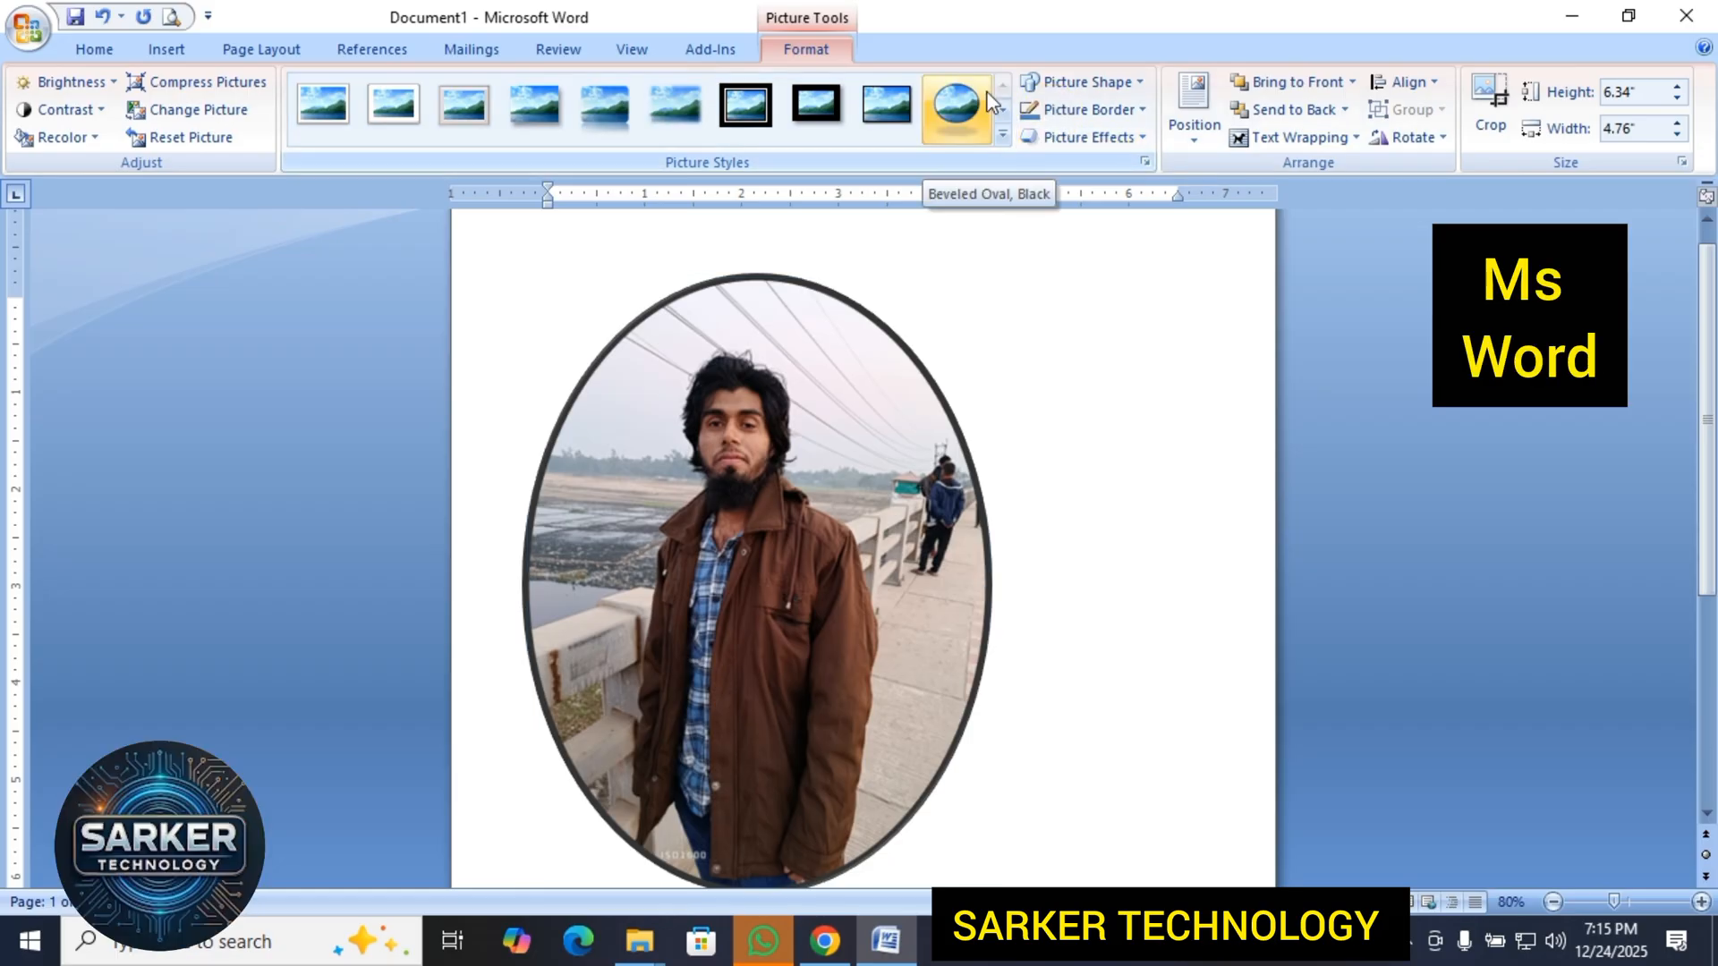
left_click(956, 105)
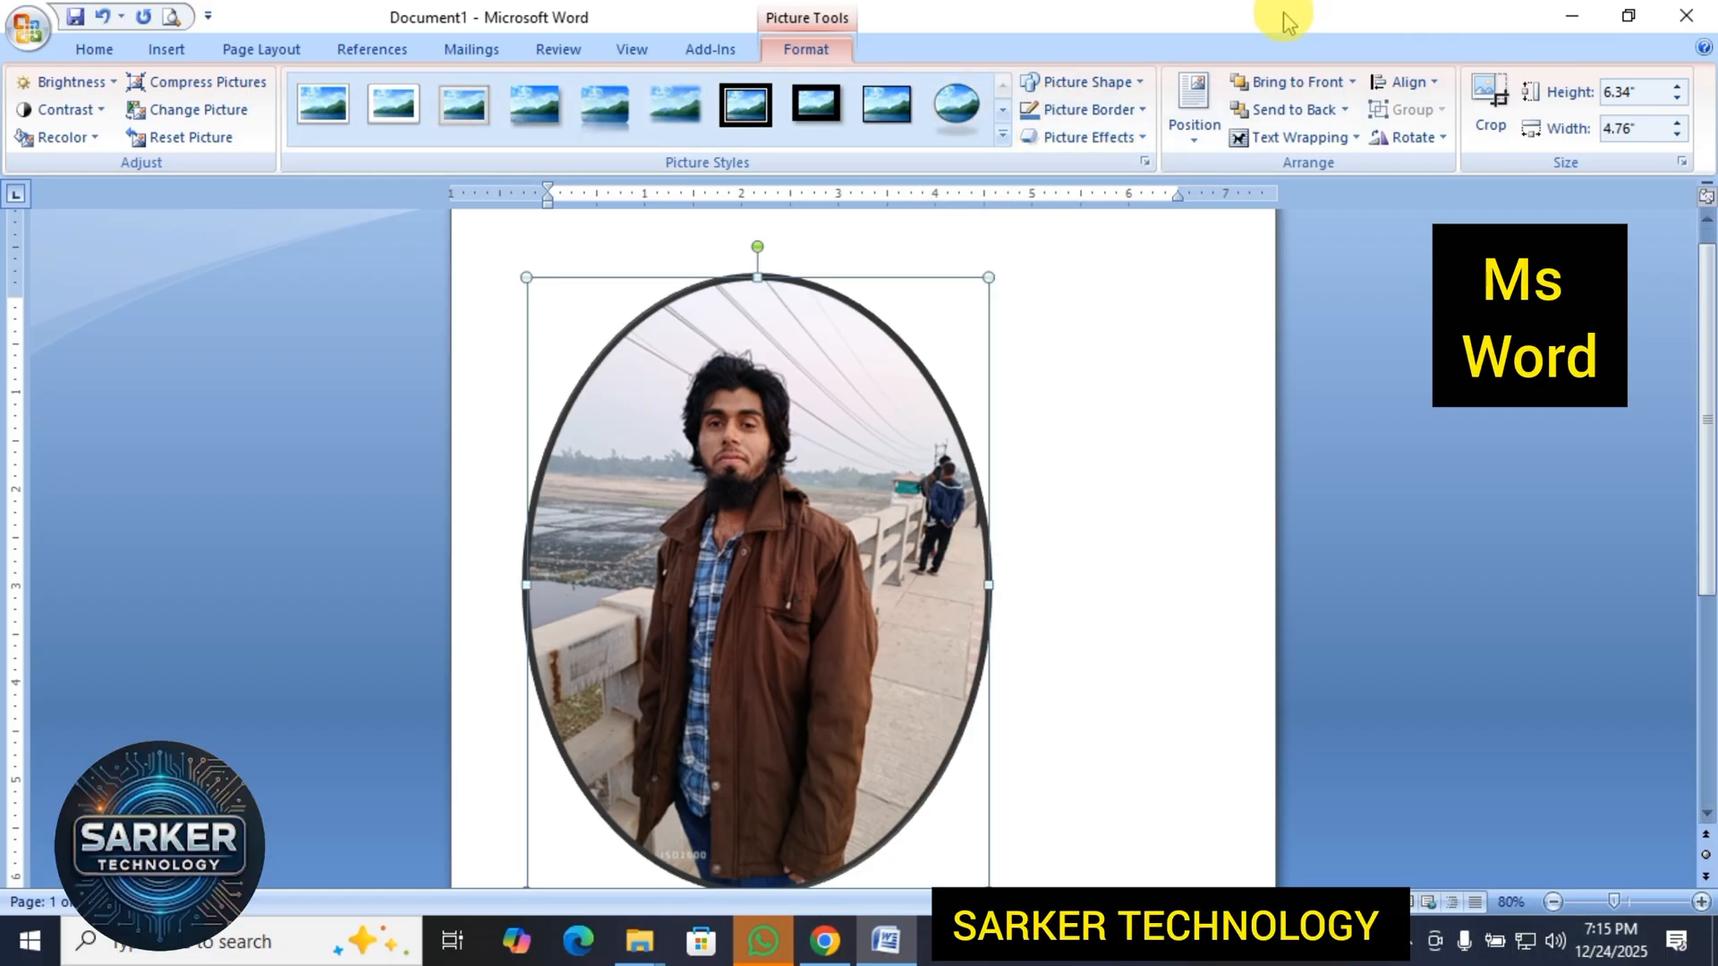
Change the picture's shape to the Heart basic shape.
left_click(1136, 83)
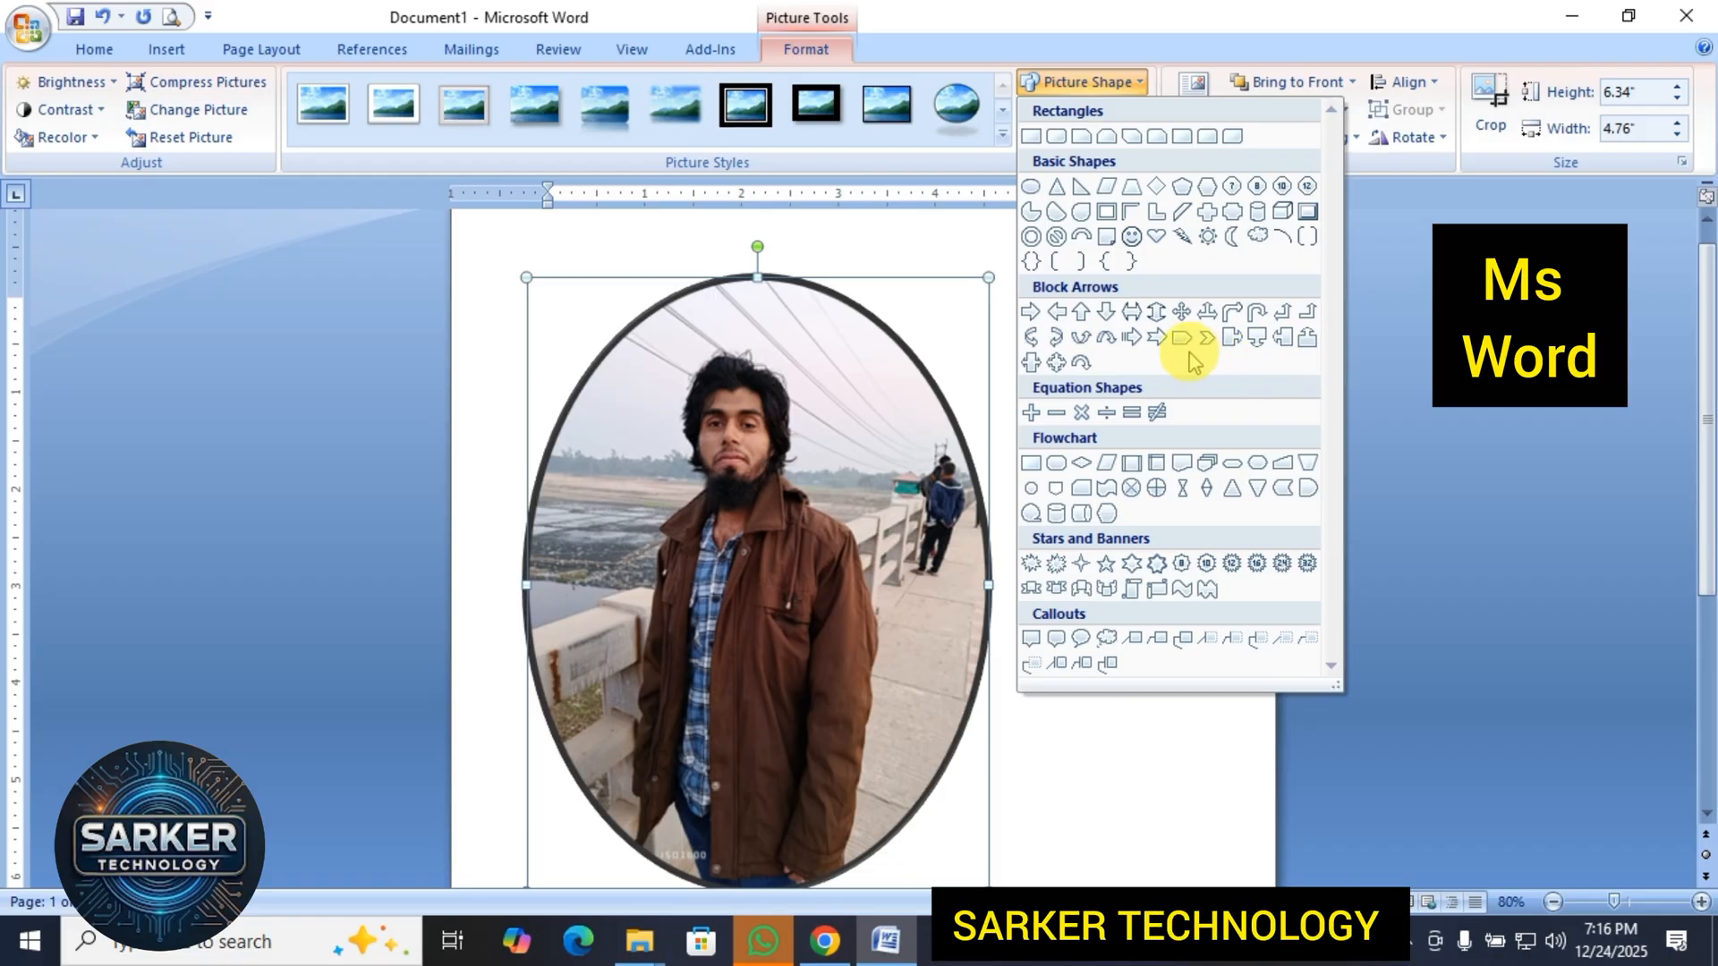
left_click(1156, 241)
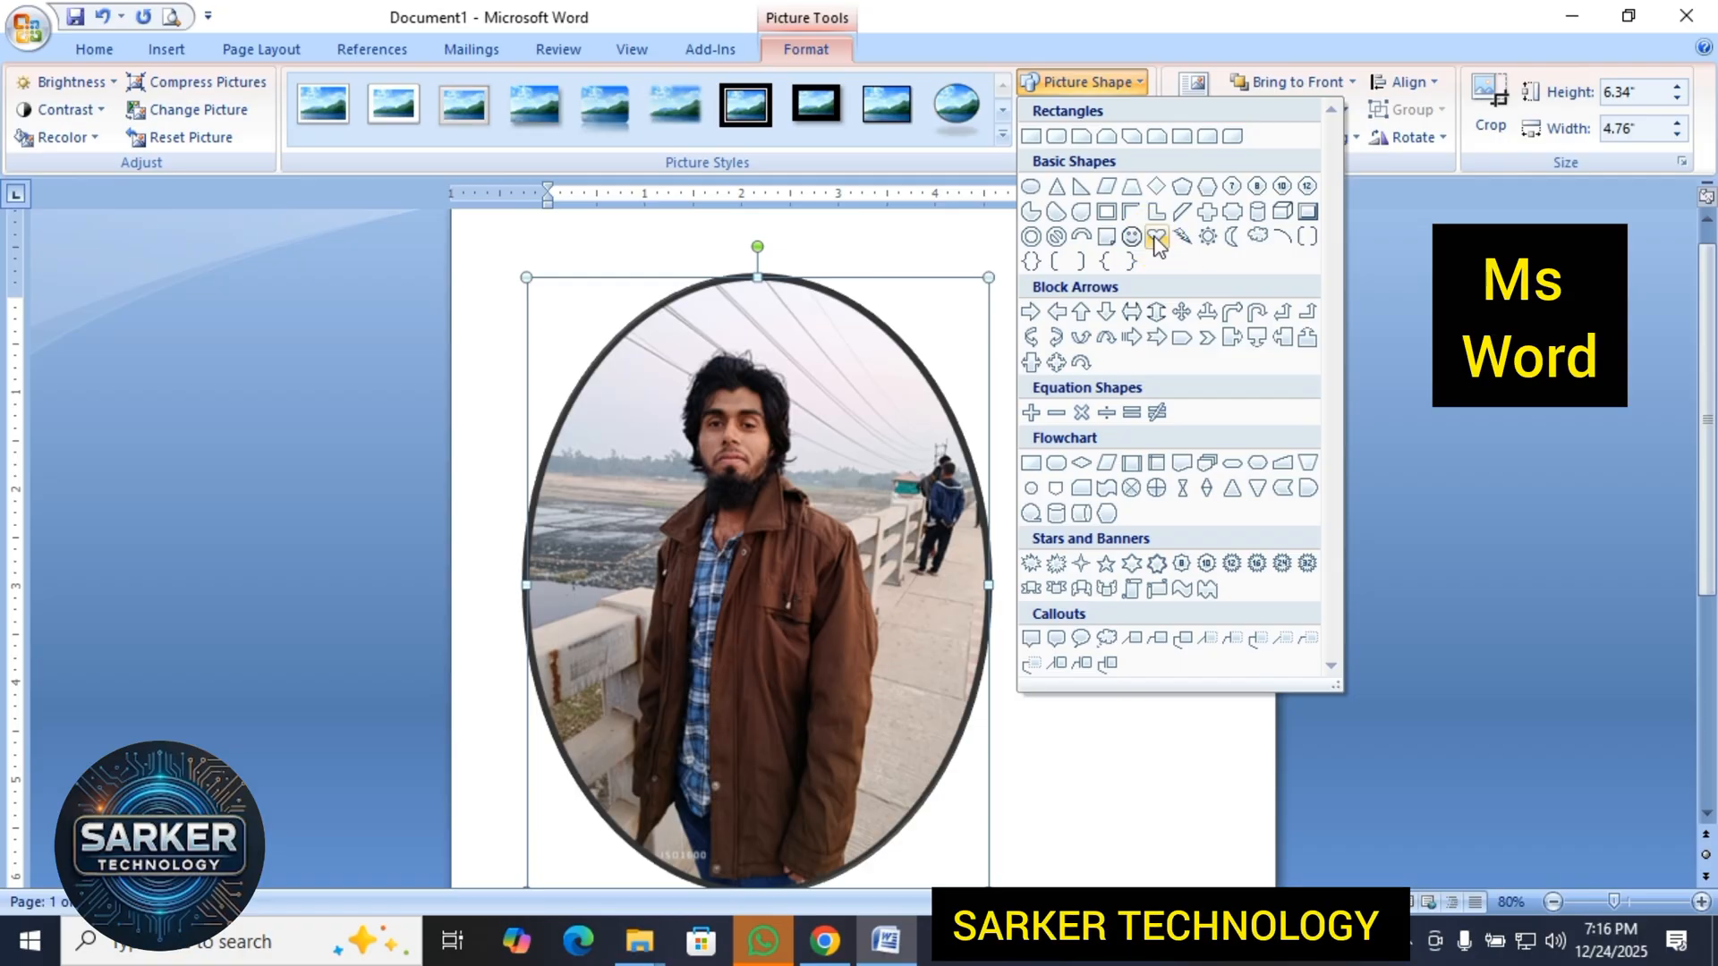
left_click(1155, 238)
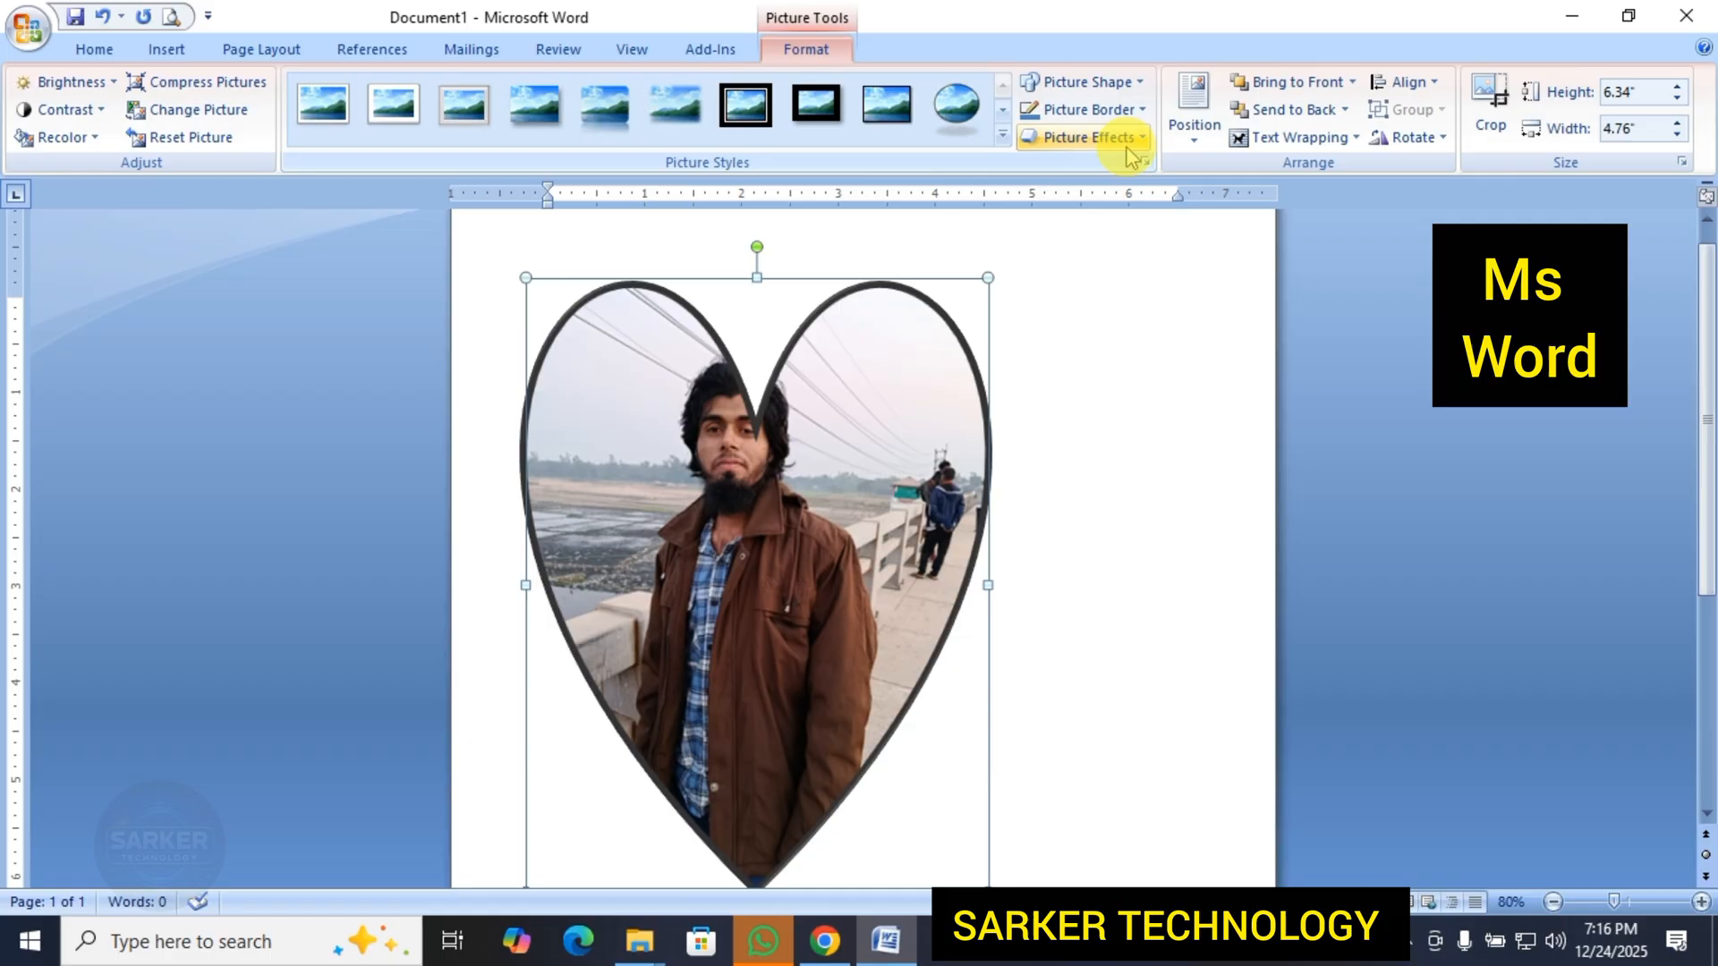
Change the heart-shaped picture to the Flowchart: Display shape and inspect the whole outline.
left_click(1139, 83)
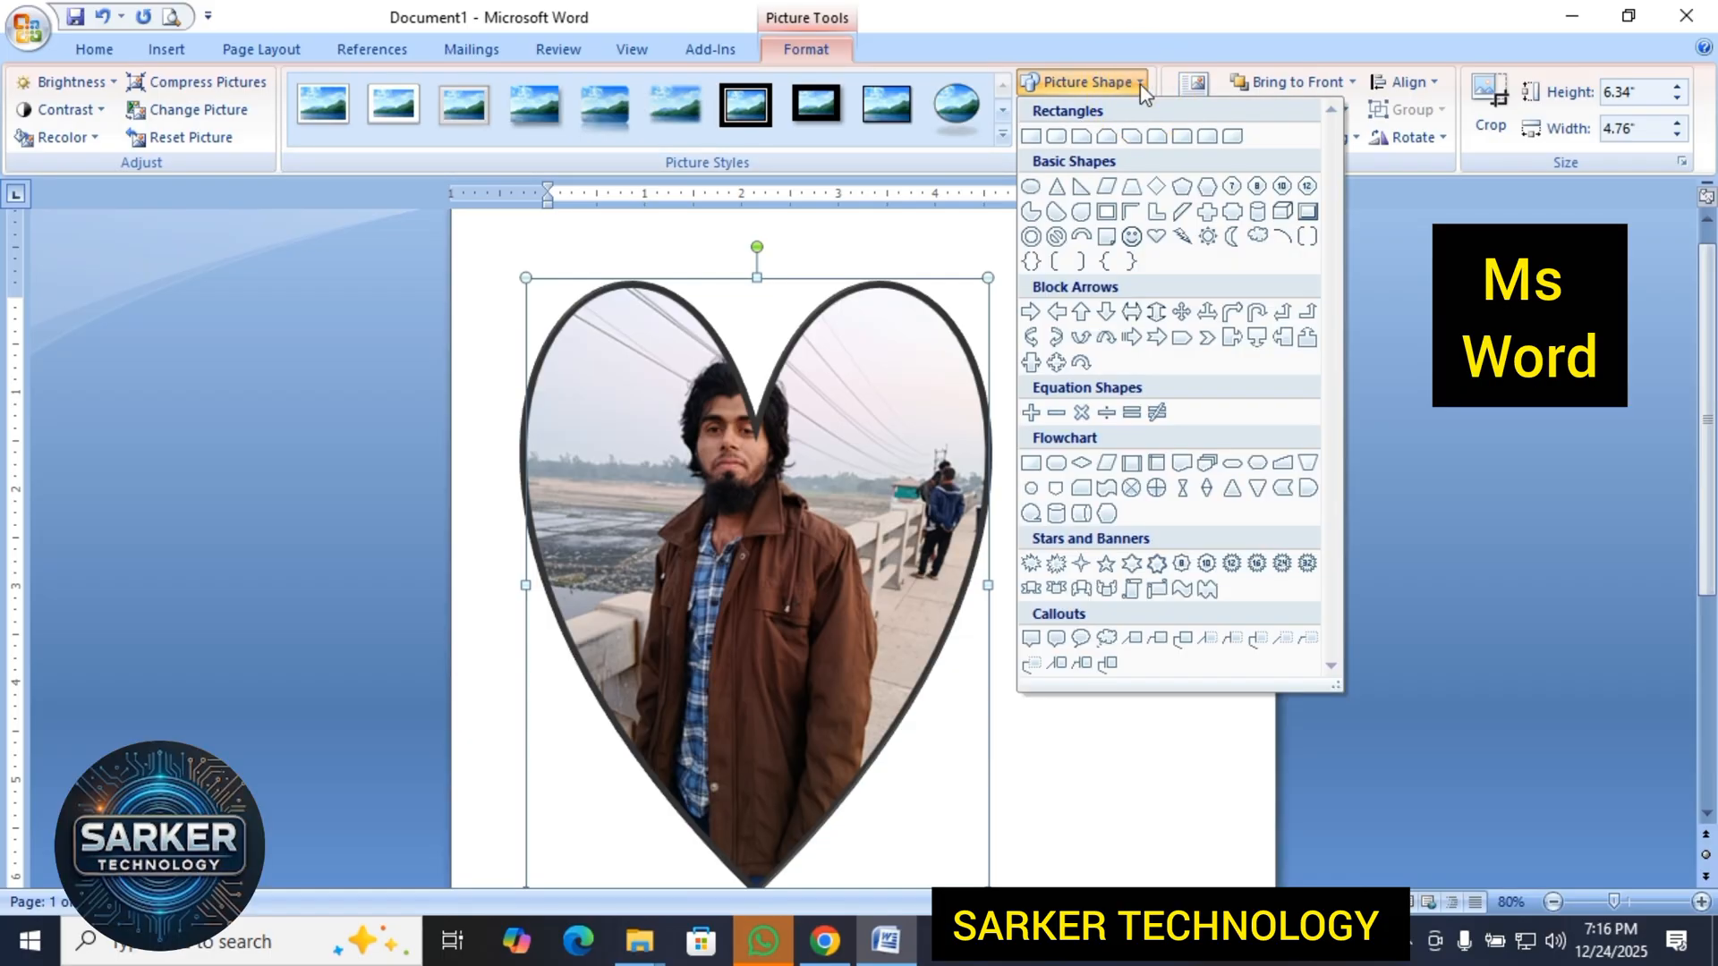
left_click(1107, 516)
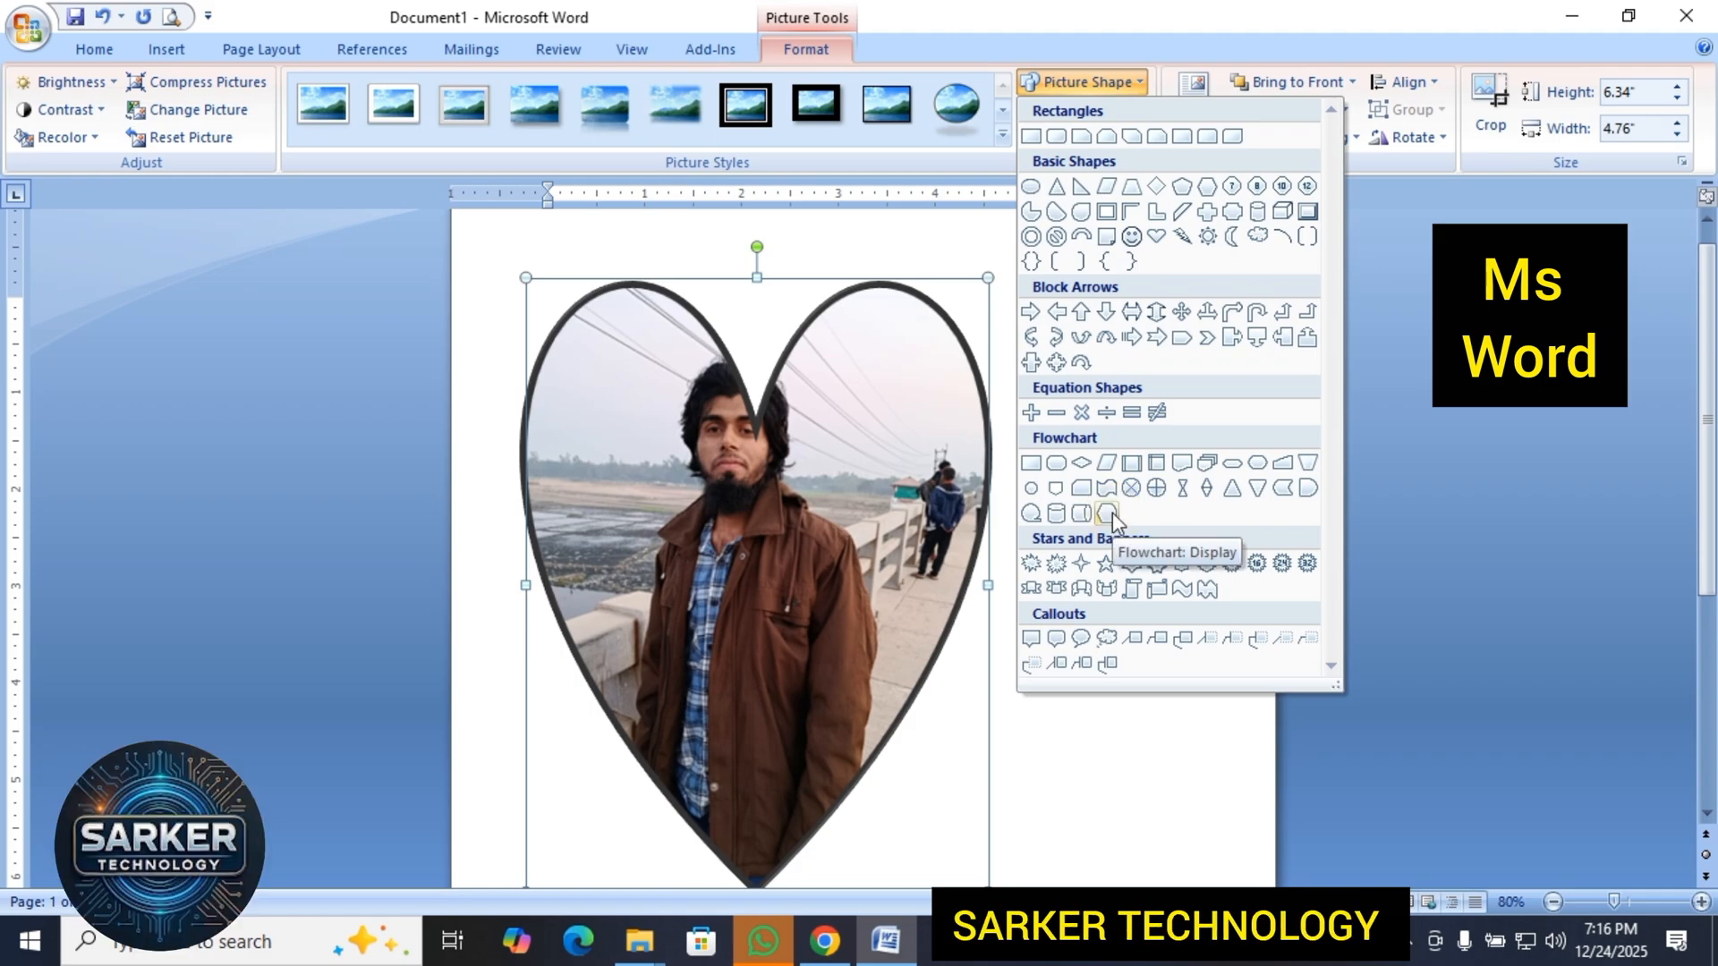
left_click(1113, 511)
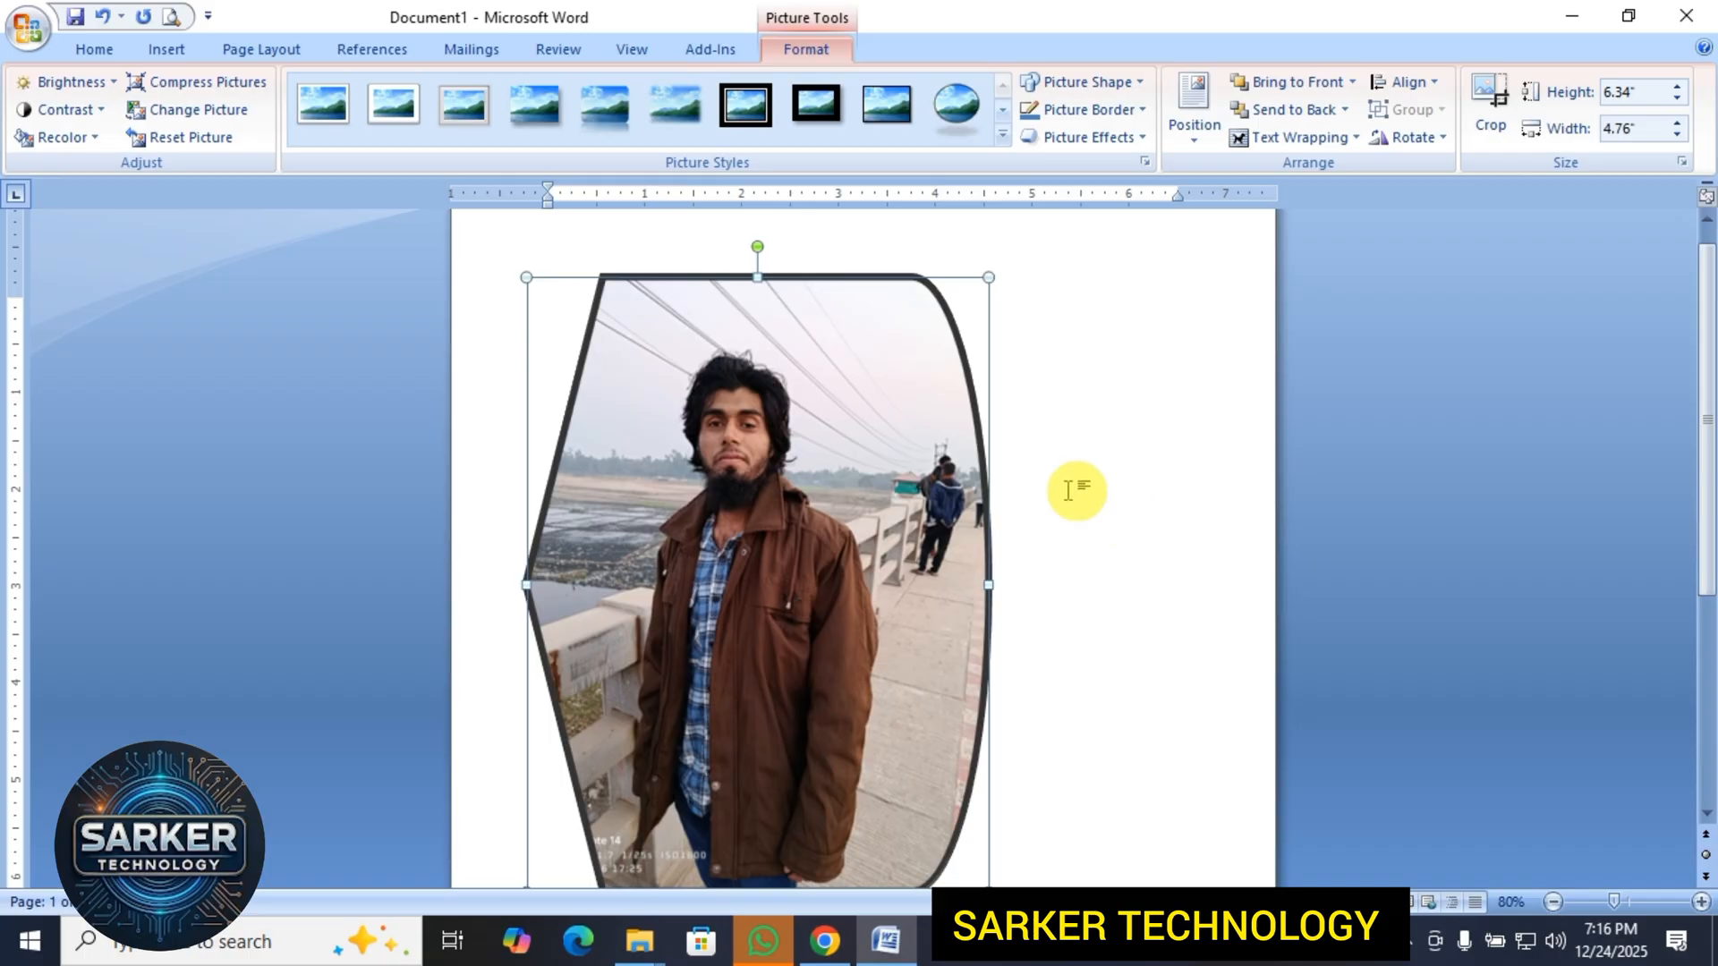
scroll(1028, 474, "down", 4)
scroll(993, 474, "up", 3)
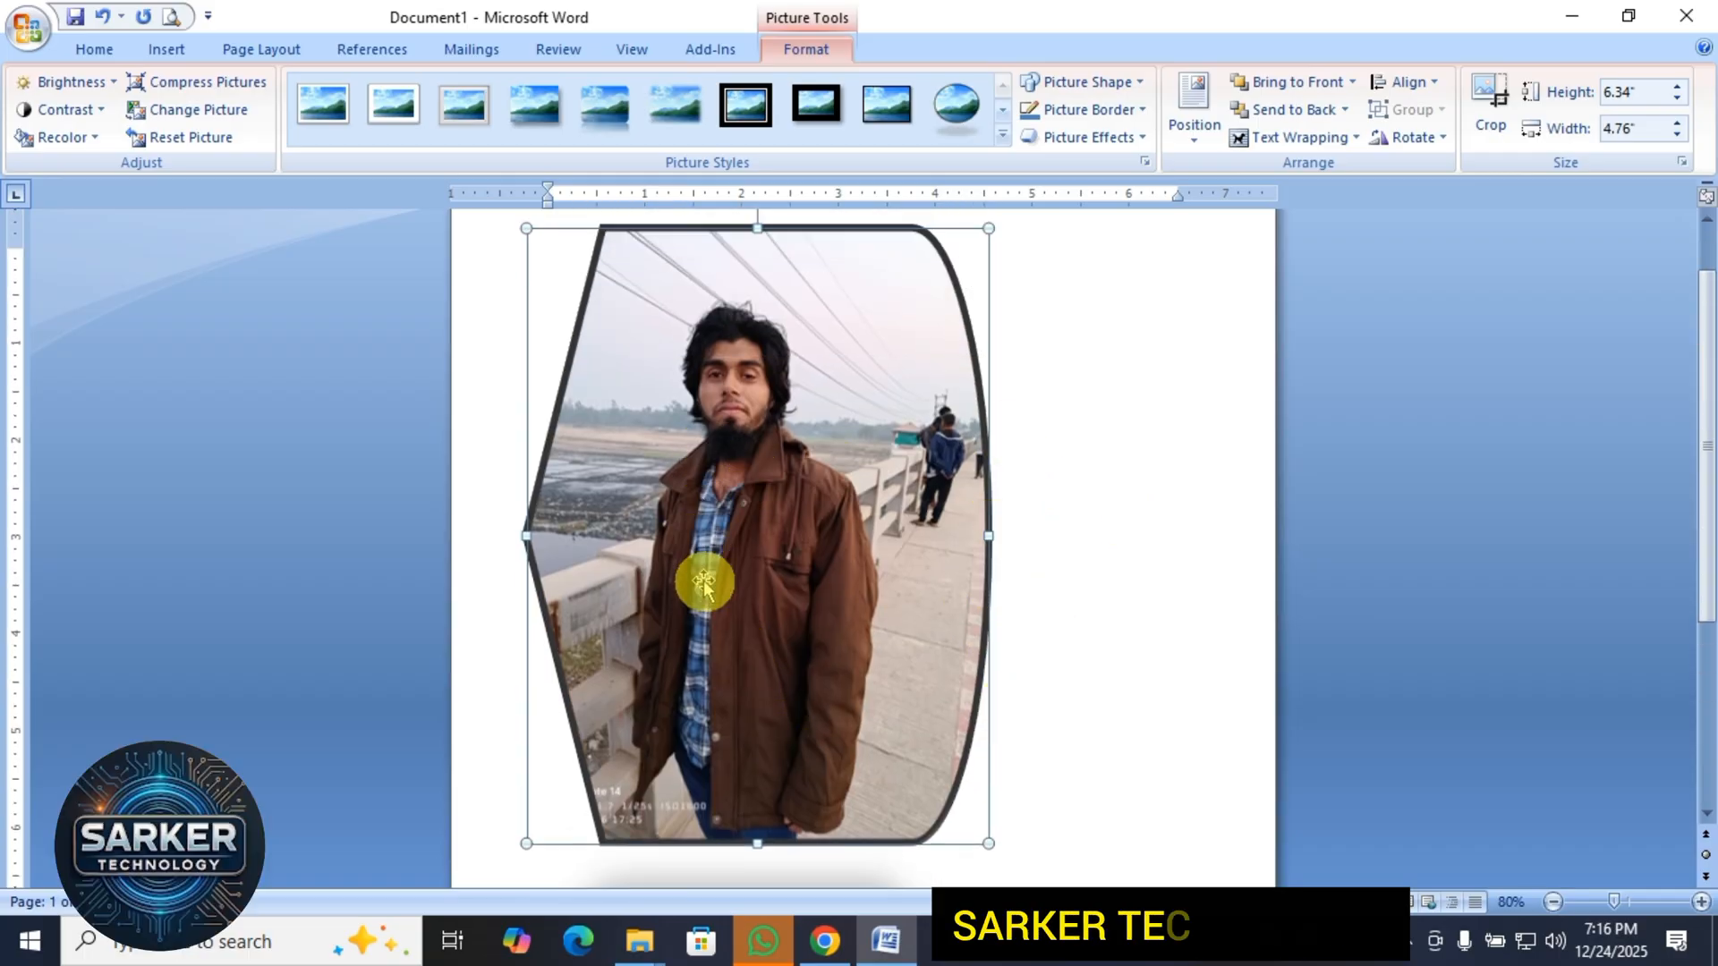
left_click(773, 614)
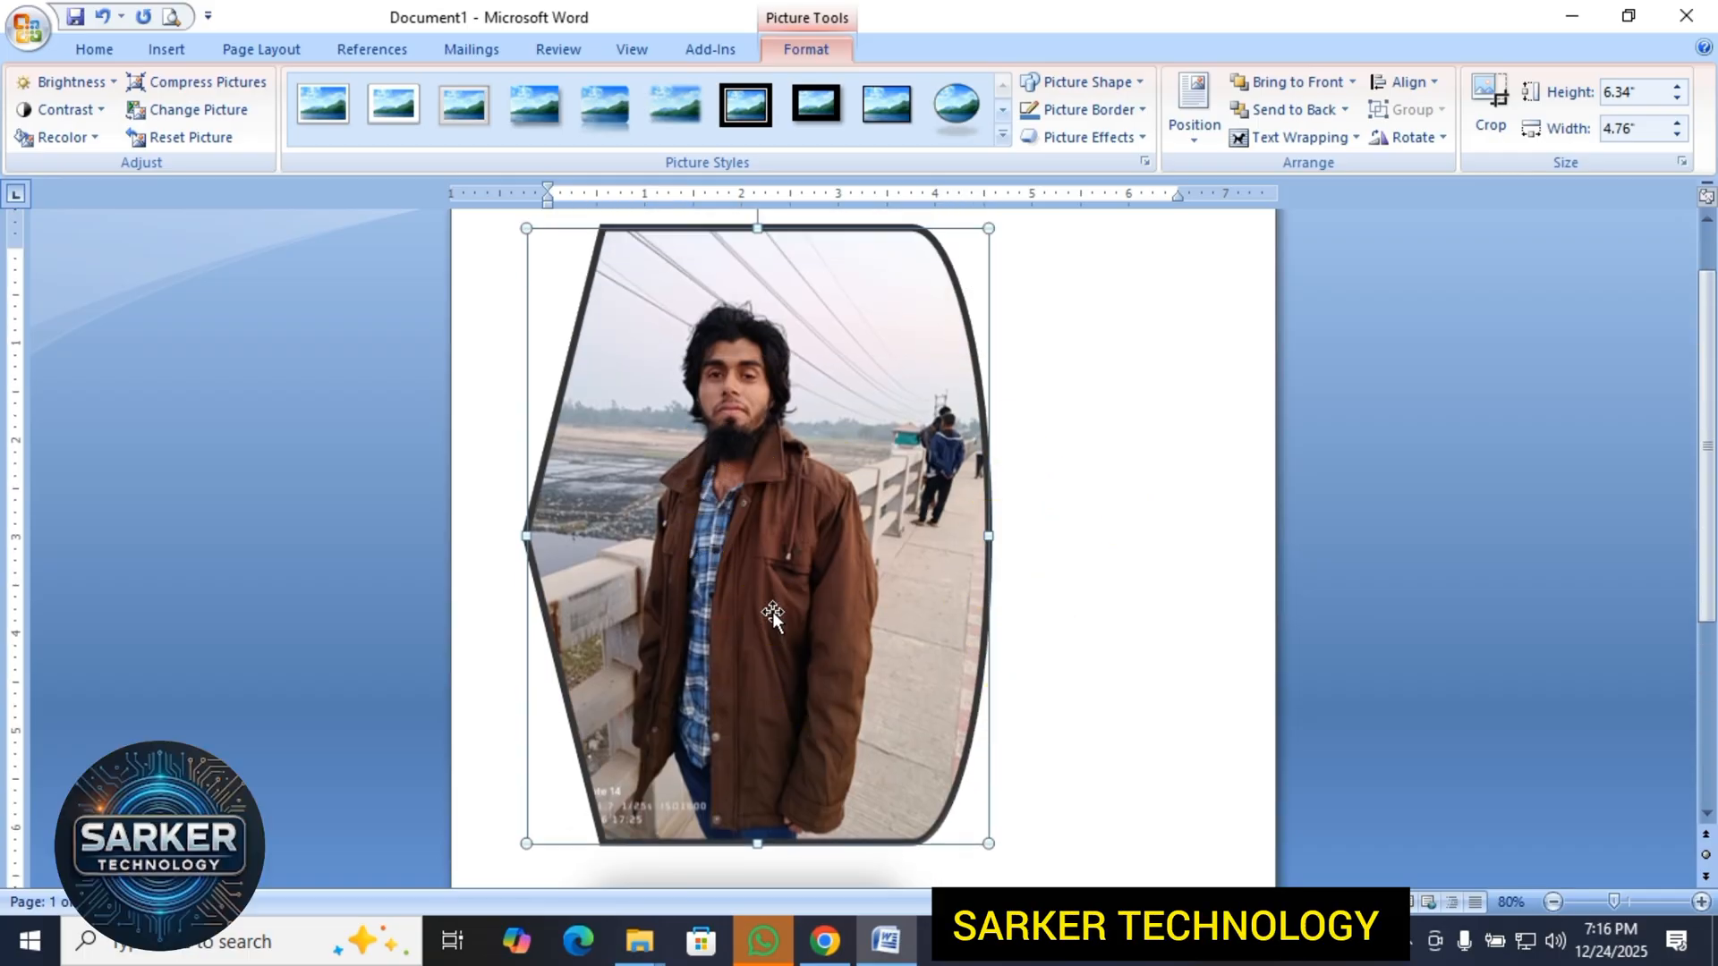
Change the picture's shape to the first explosion burst among the stars and banners.
left_click(1134, 84)
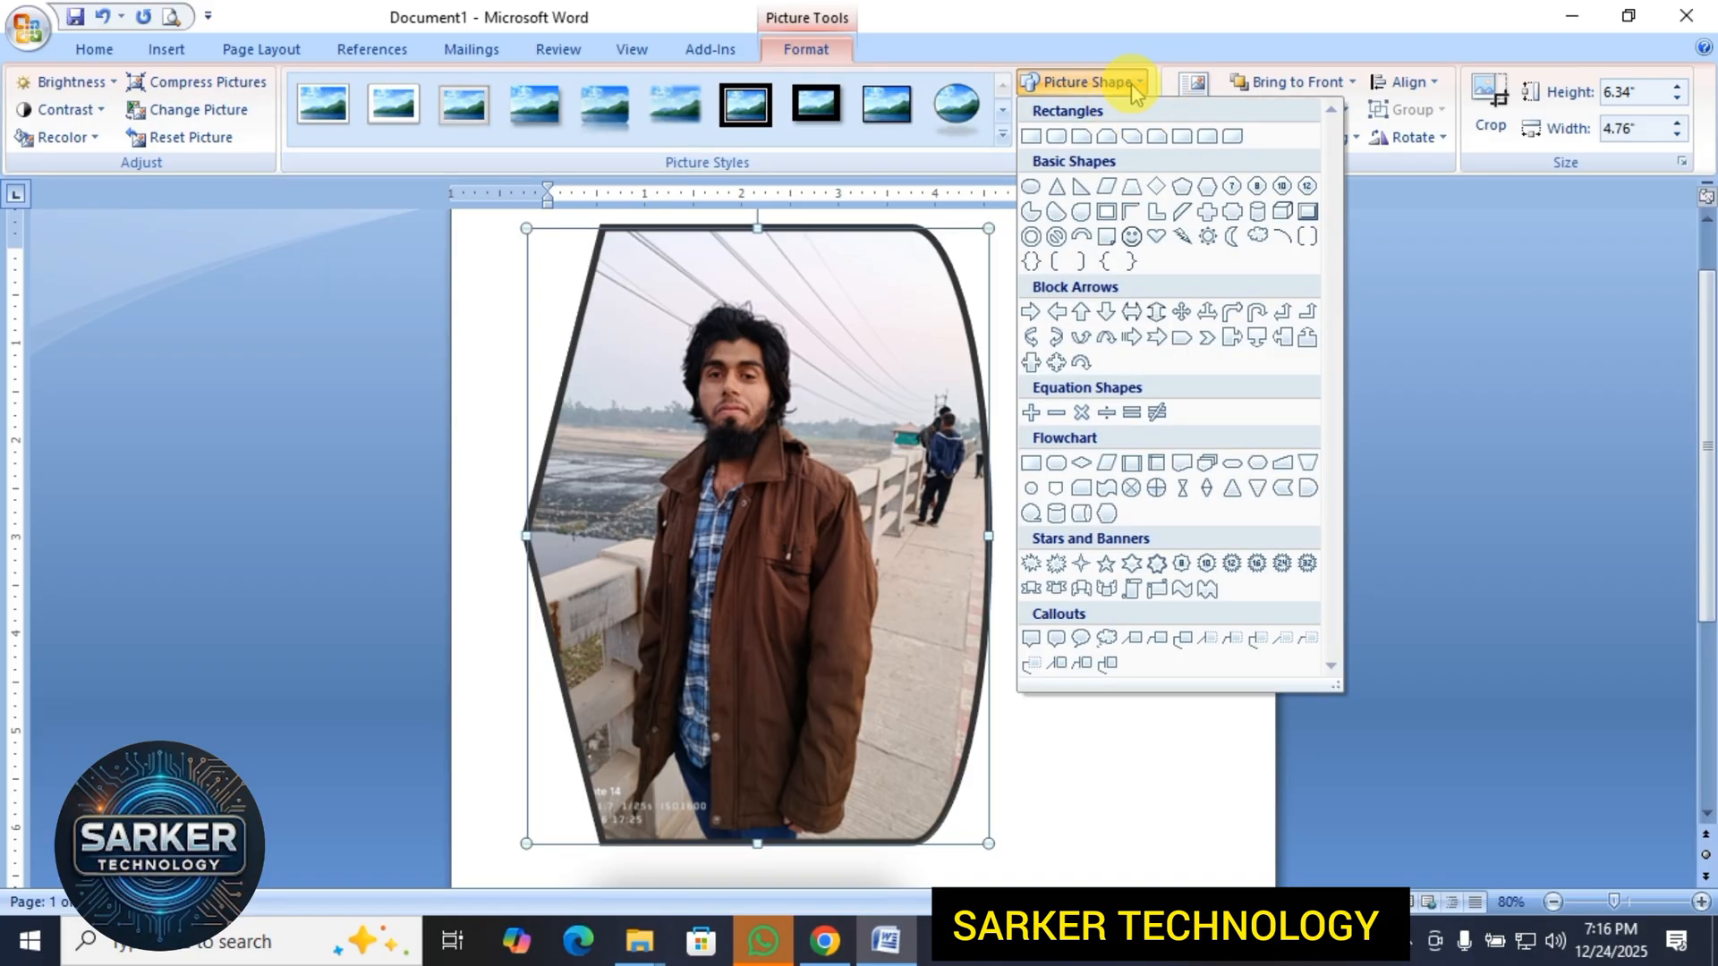
left_click(1030, 563)
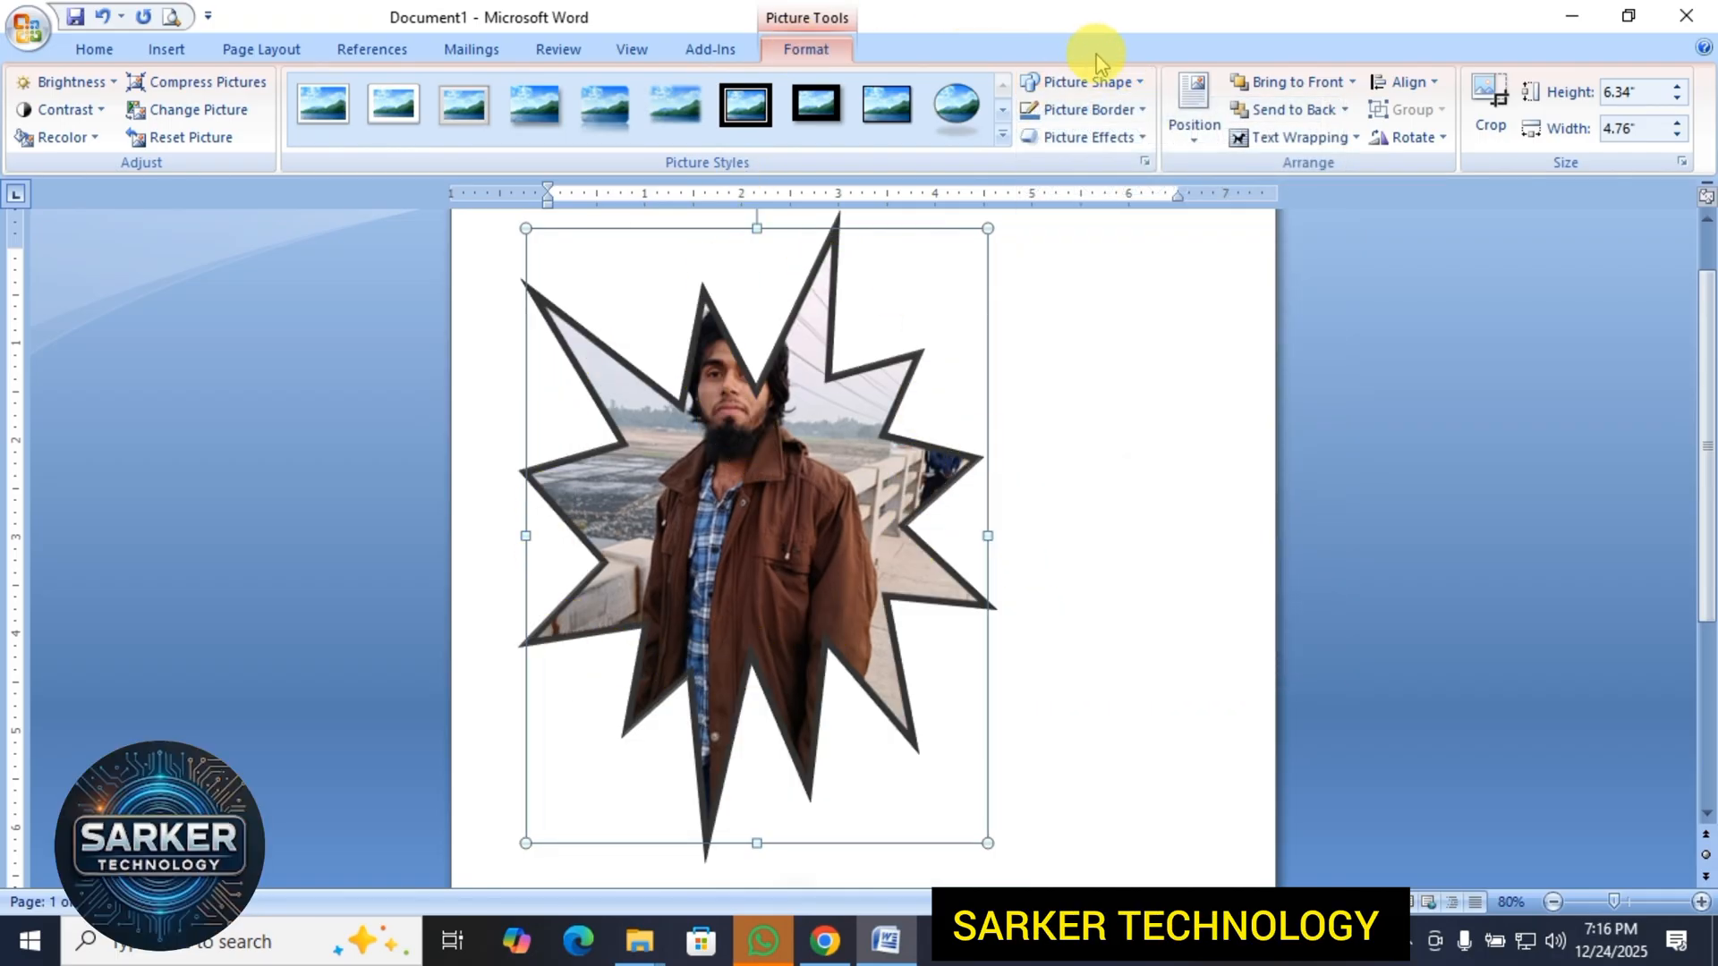
left_click(1132, 83)
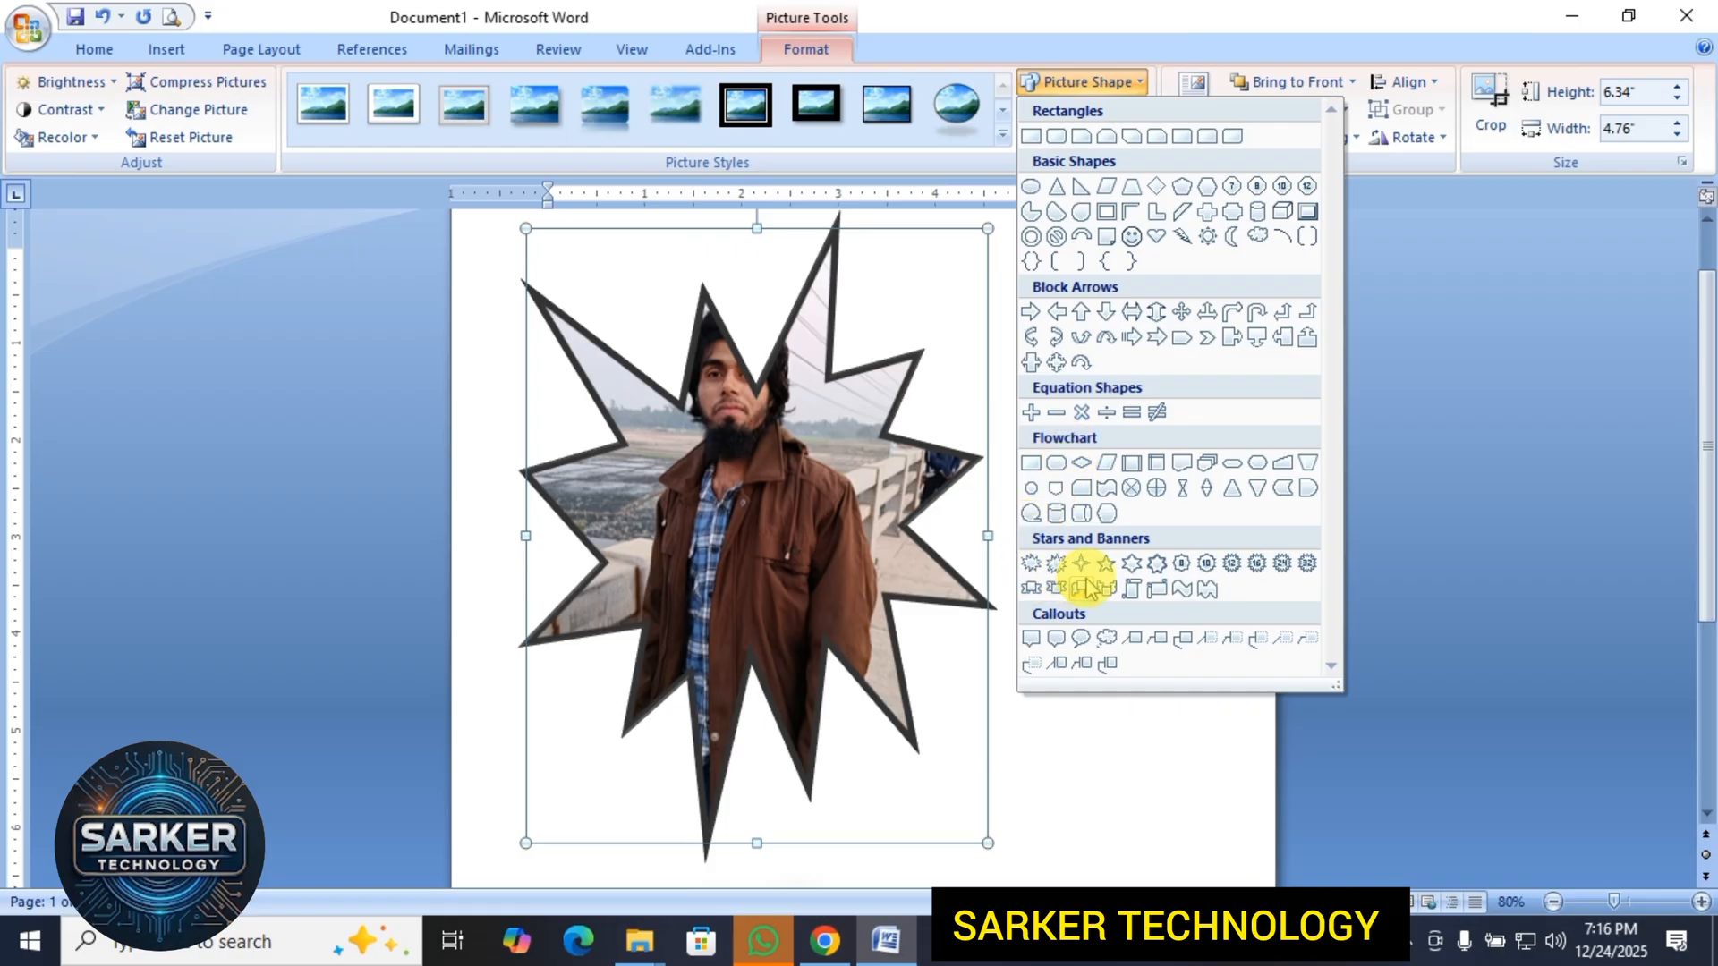
left_click(1031, 564)
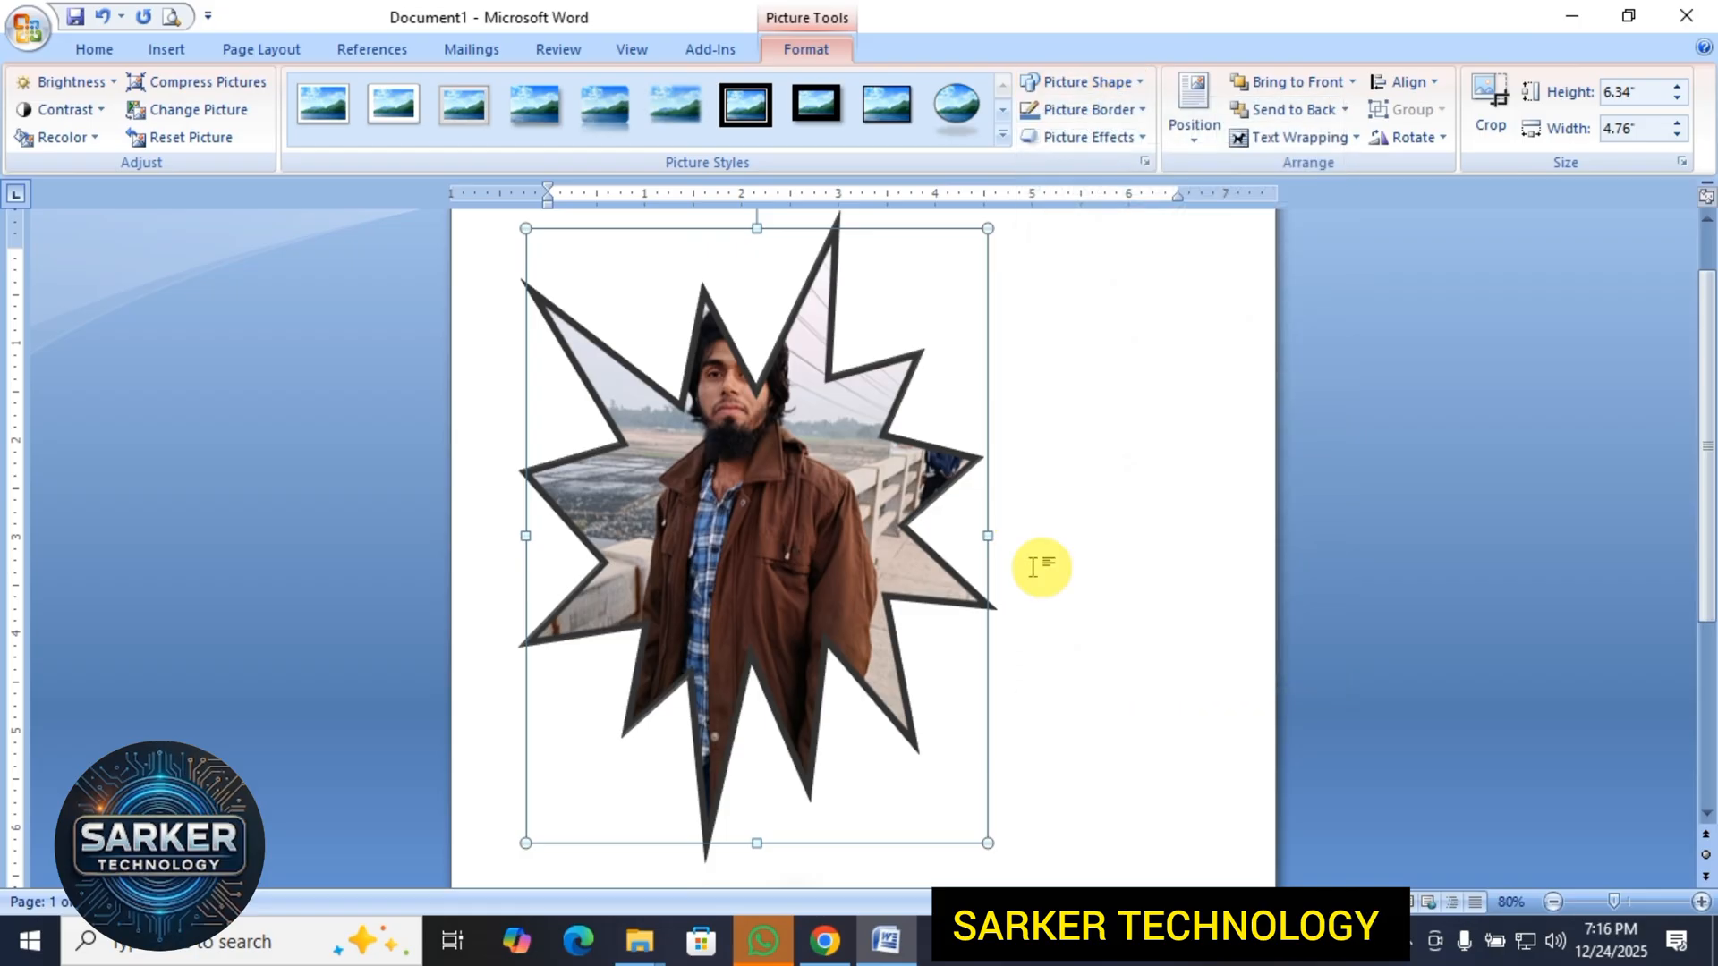
Try a six-pointed star as the picture's shape and replace it with the plain rectangle.
left_click(1108, 81)
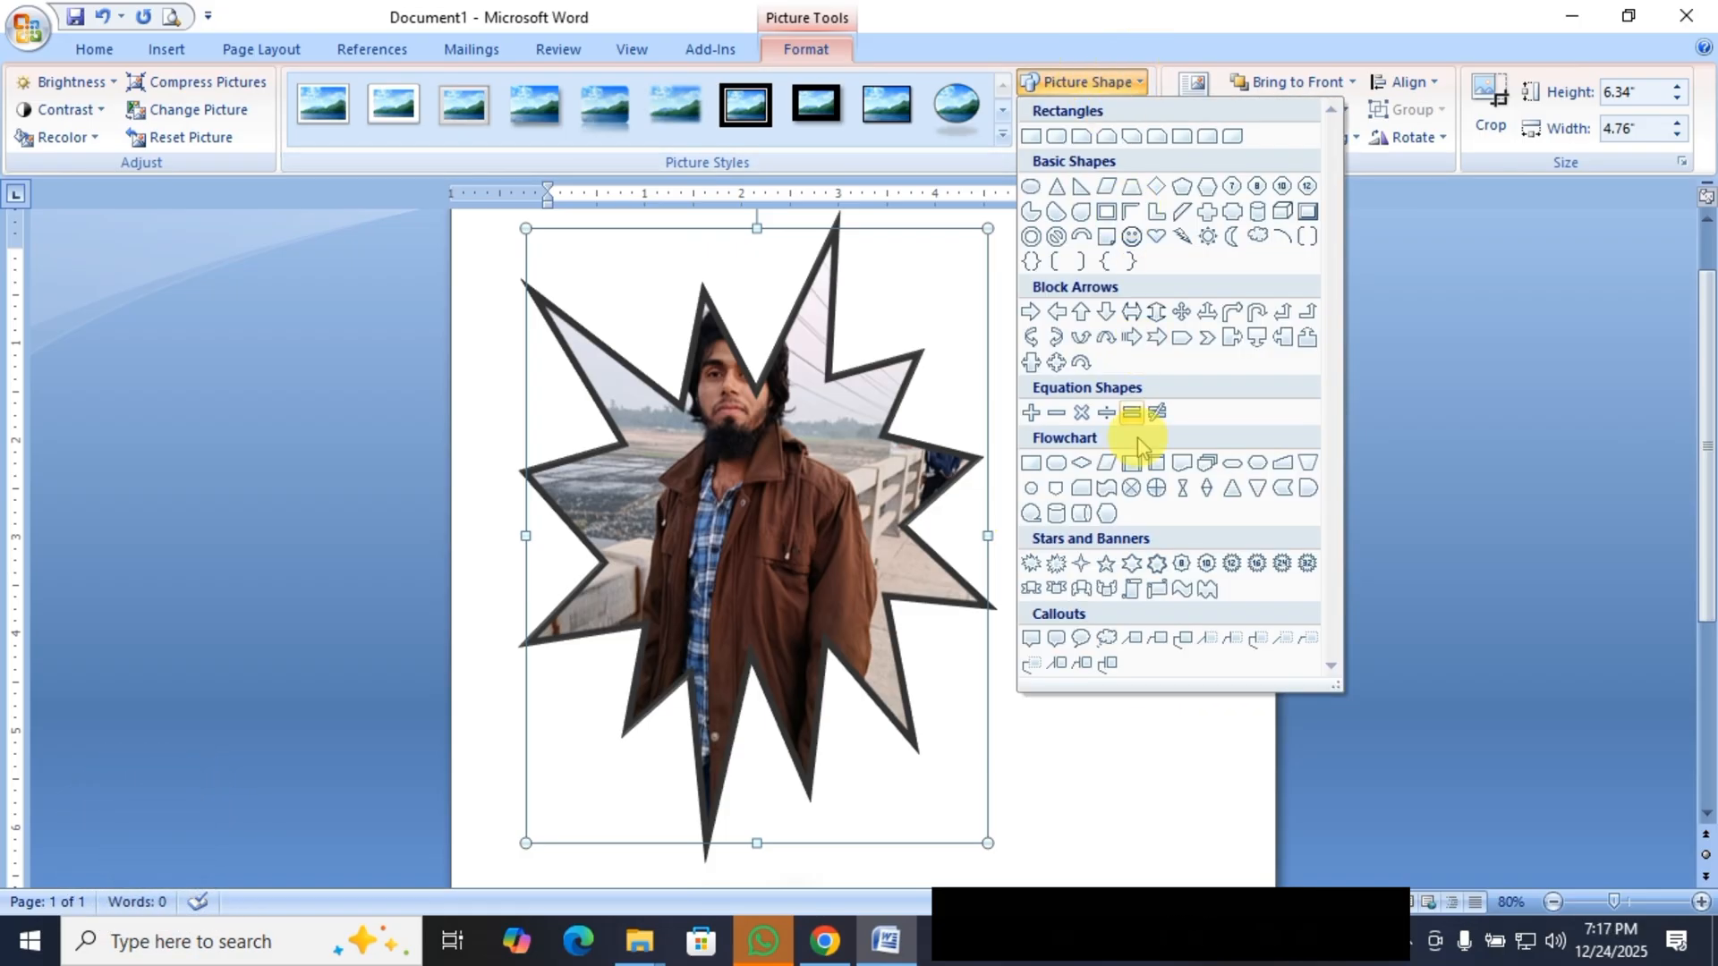
left_click(1132, 564)
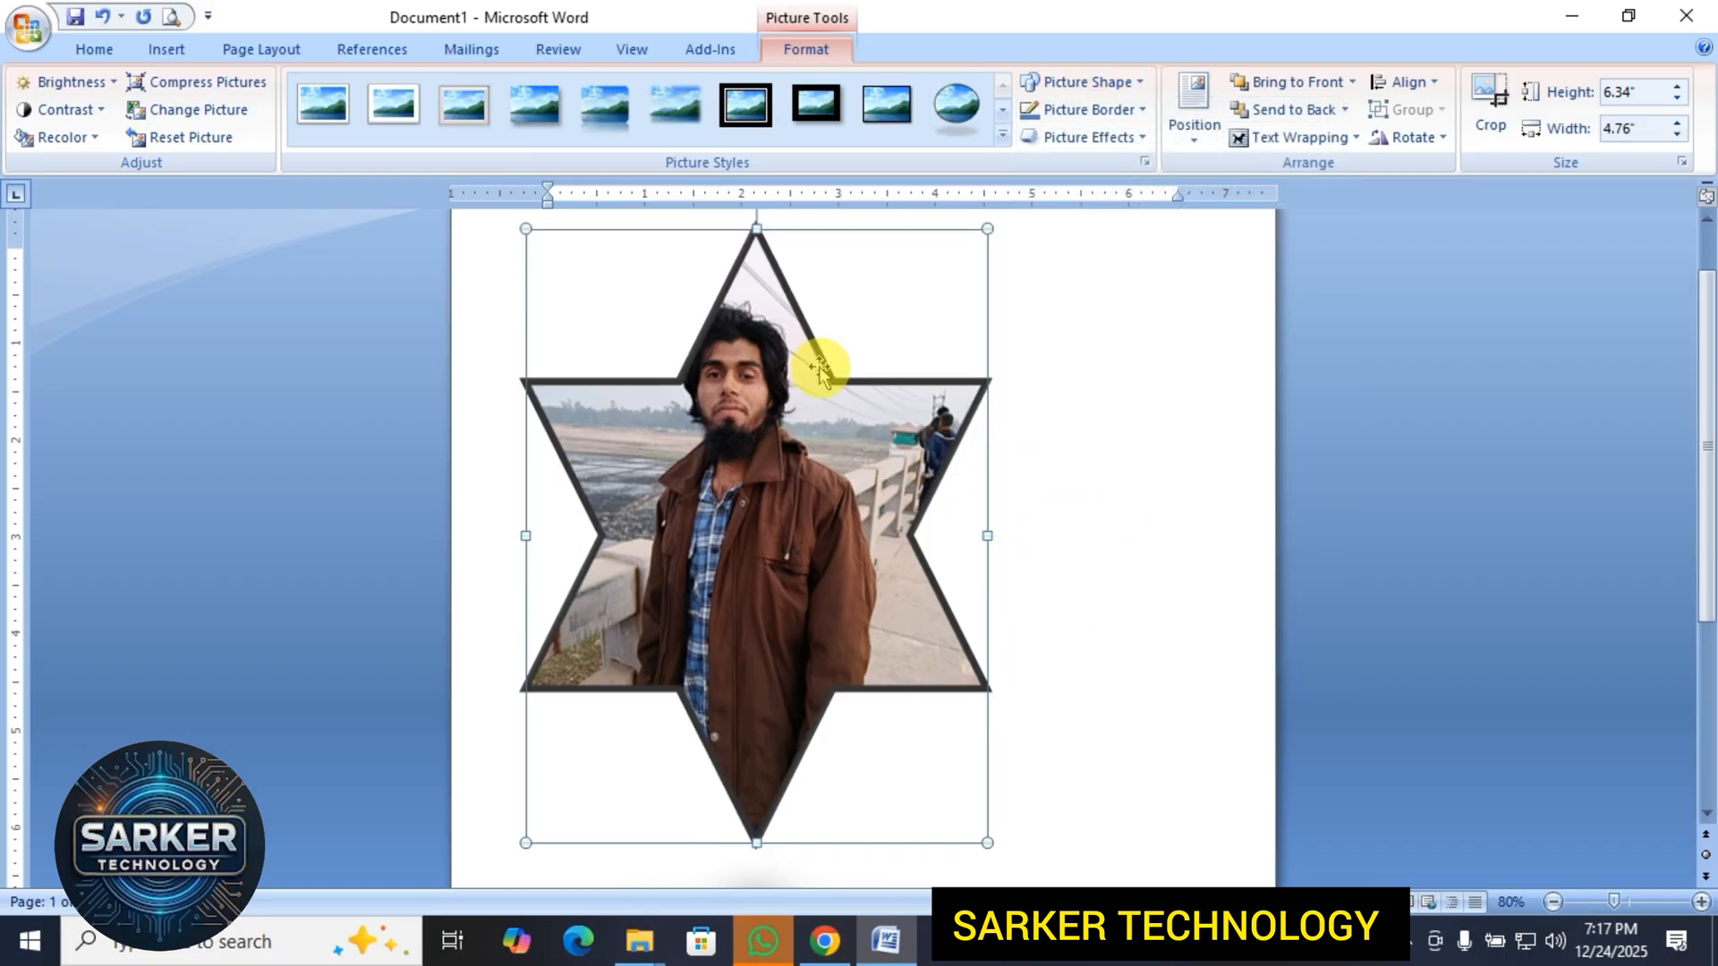
left_click(1135, 85)
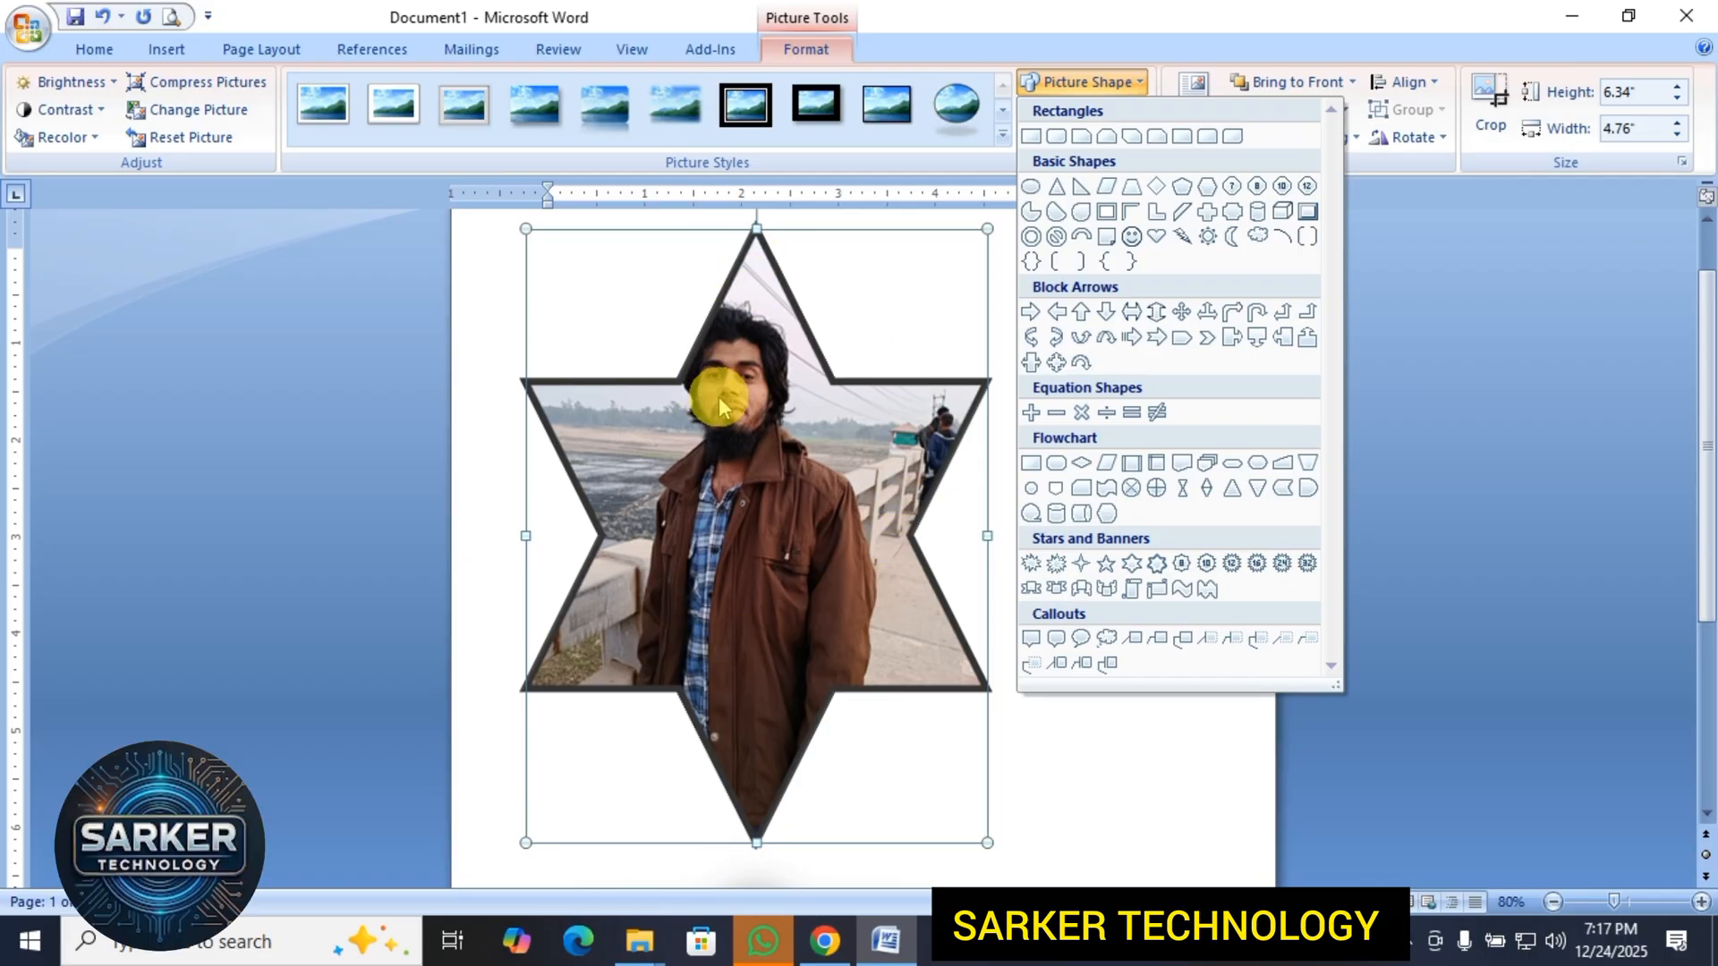
left_click(1029, 136)
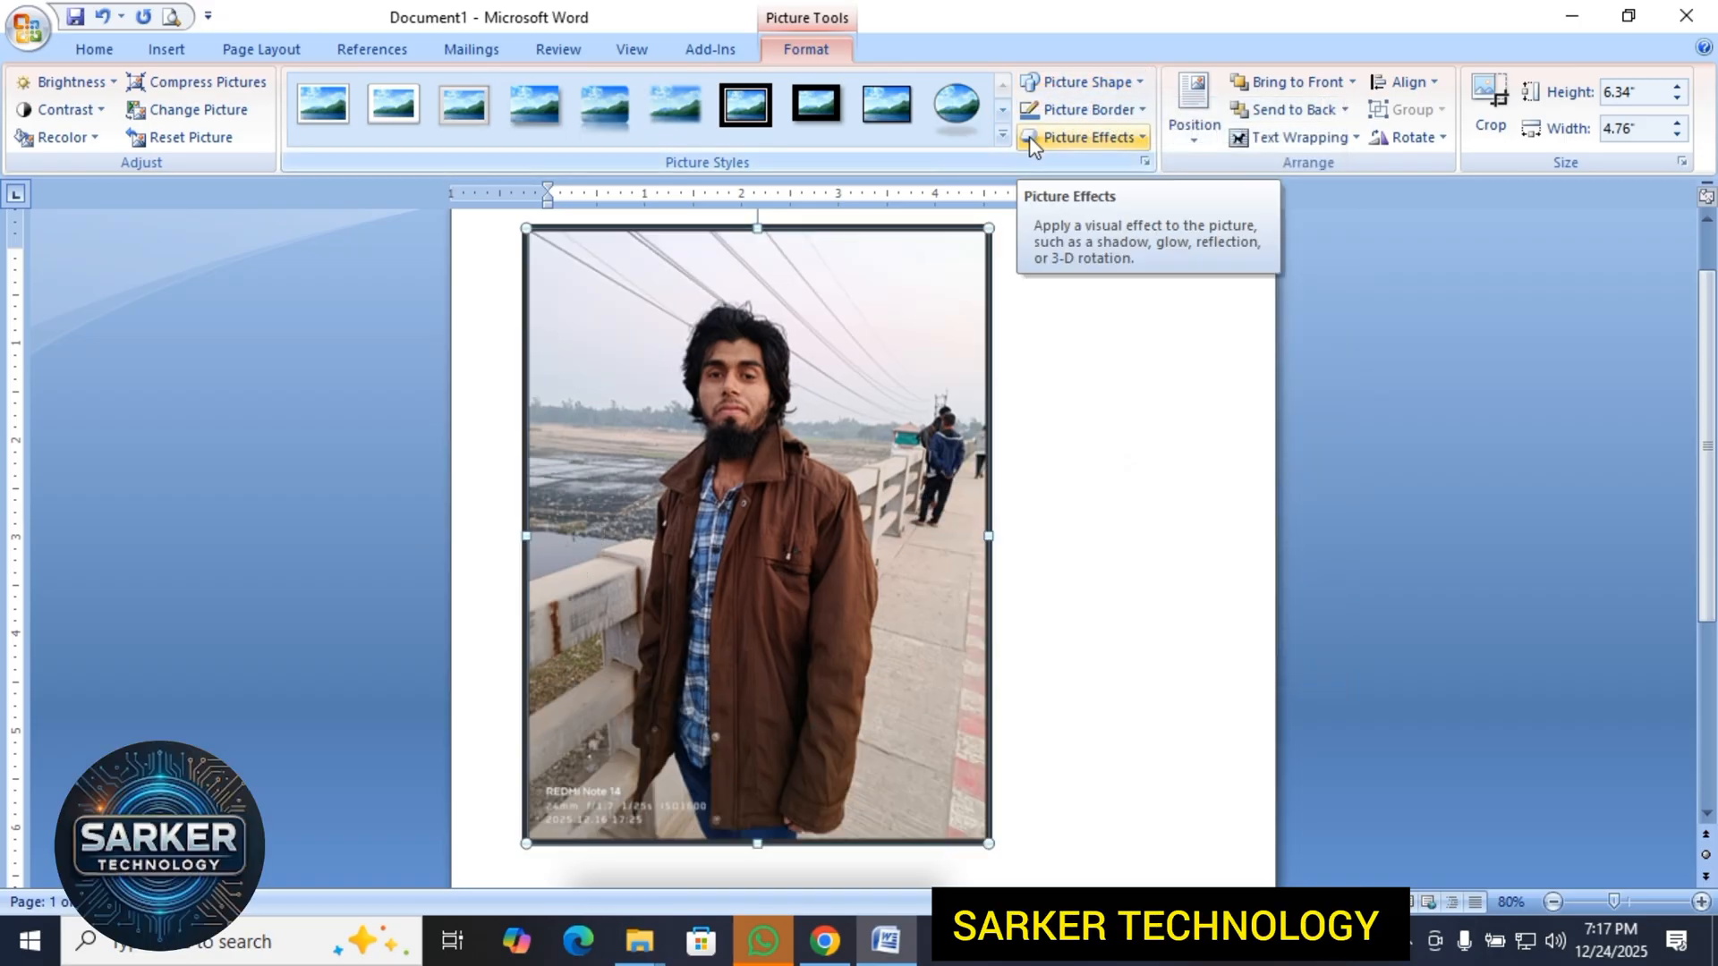
Try a four-pointed star as the picture's shape, inspect it, and return the picture to Rectangle.
left_click(1080, 81)
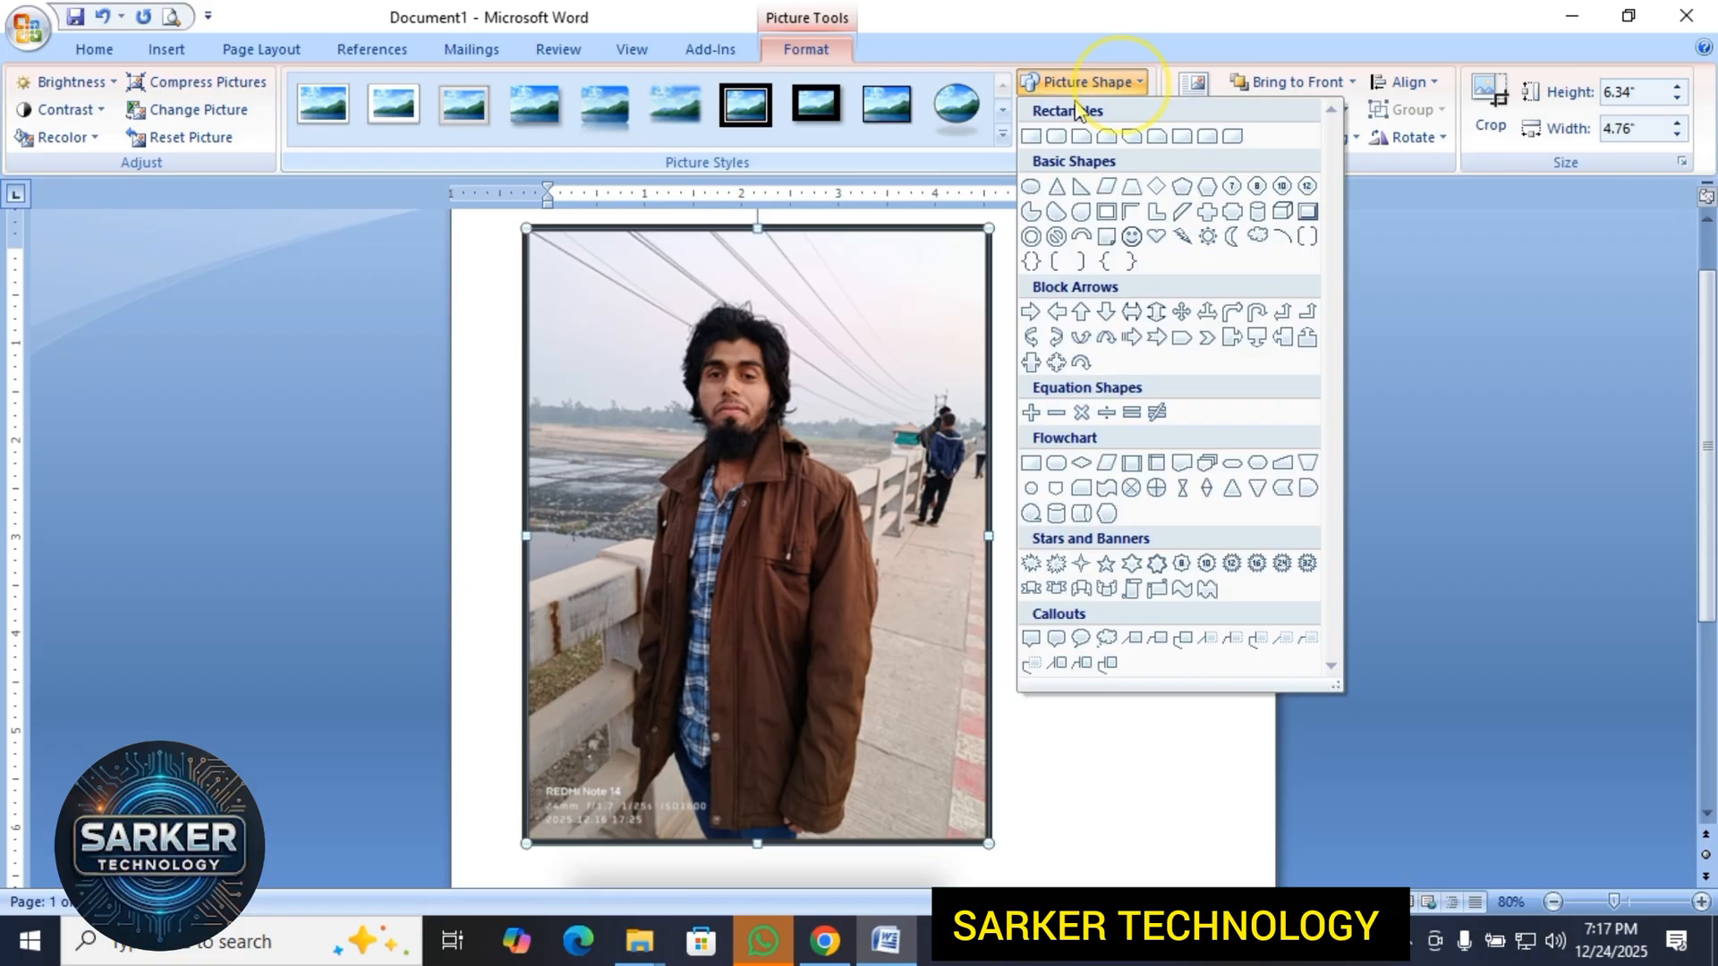
left_click(1032, 138)
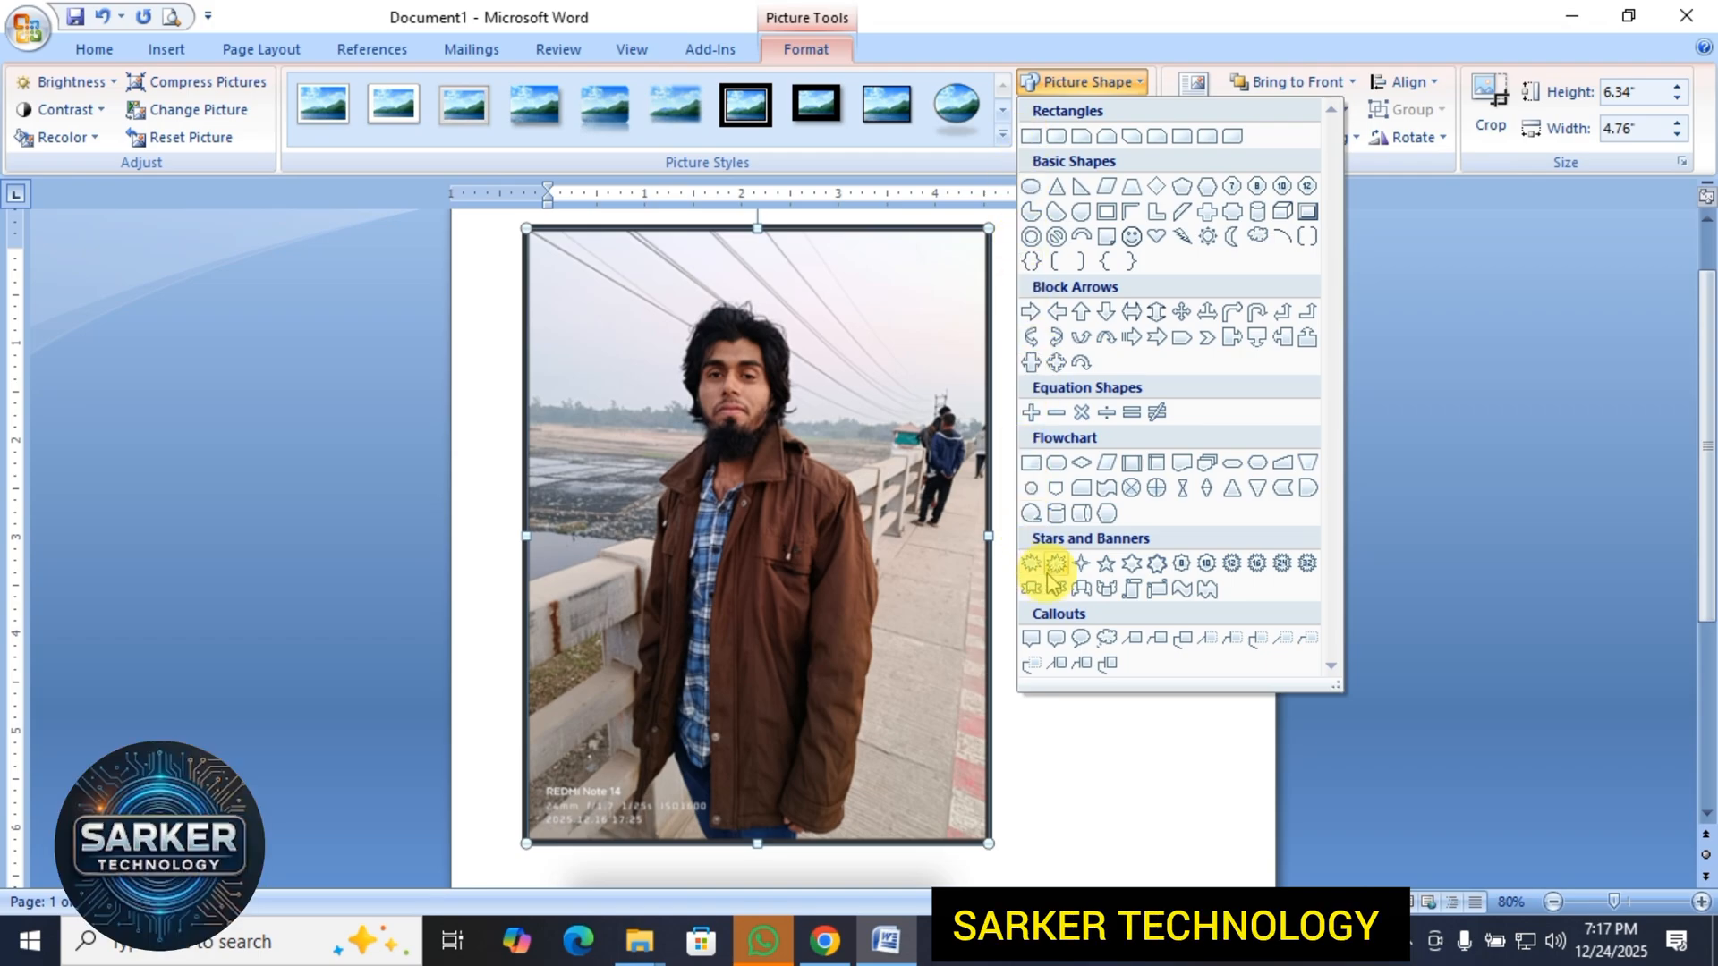
left_click(1082, 565)
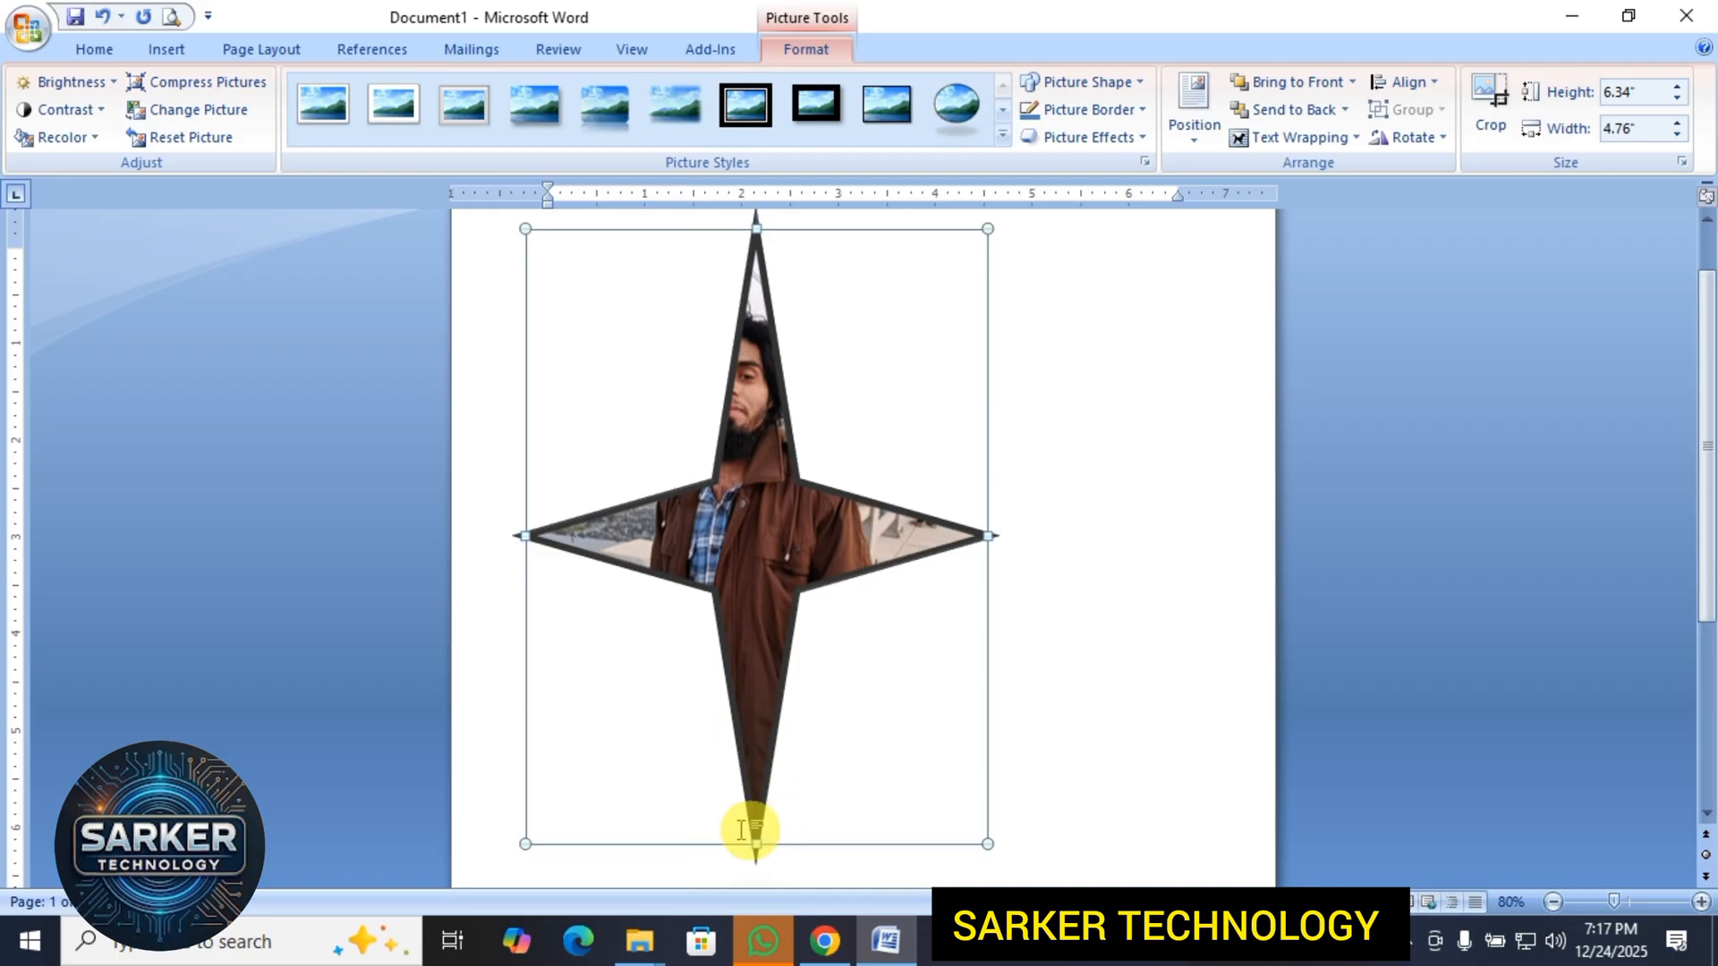
scroll(714, 739, "up", 2)
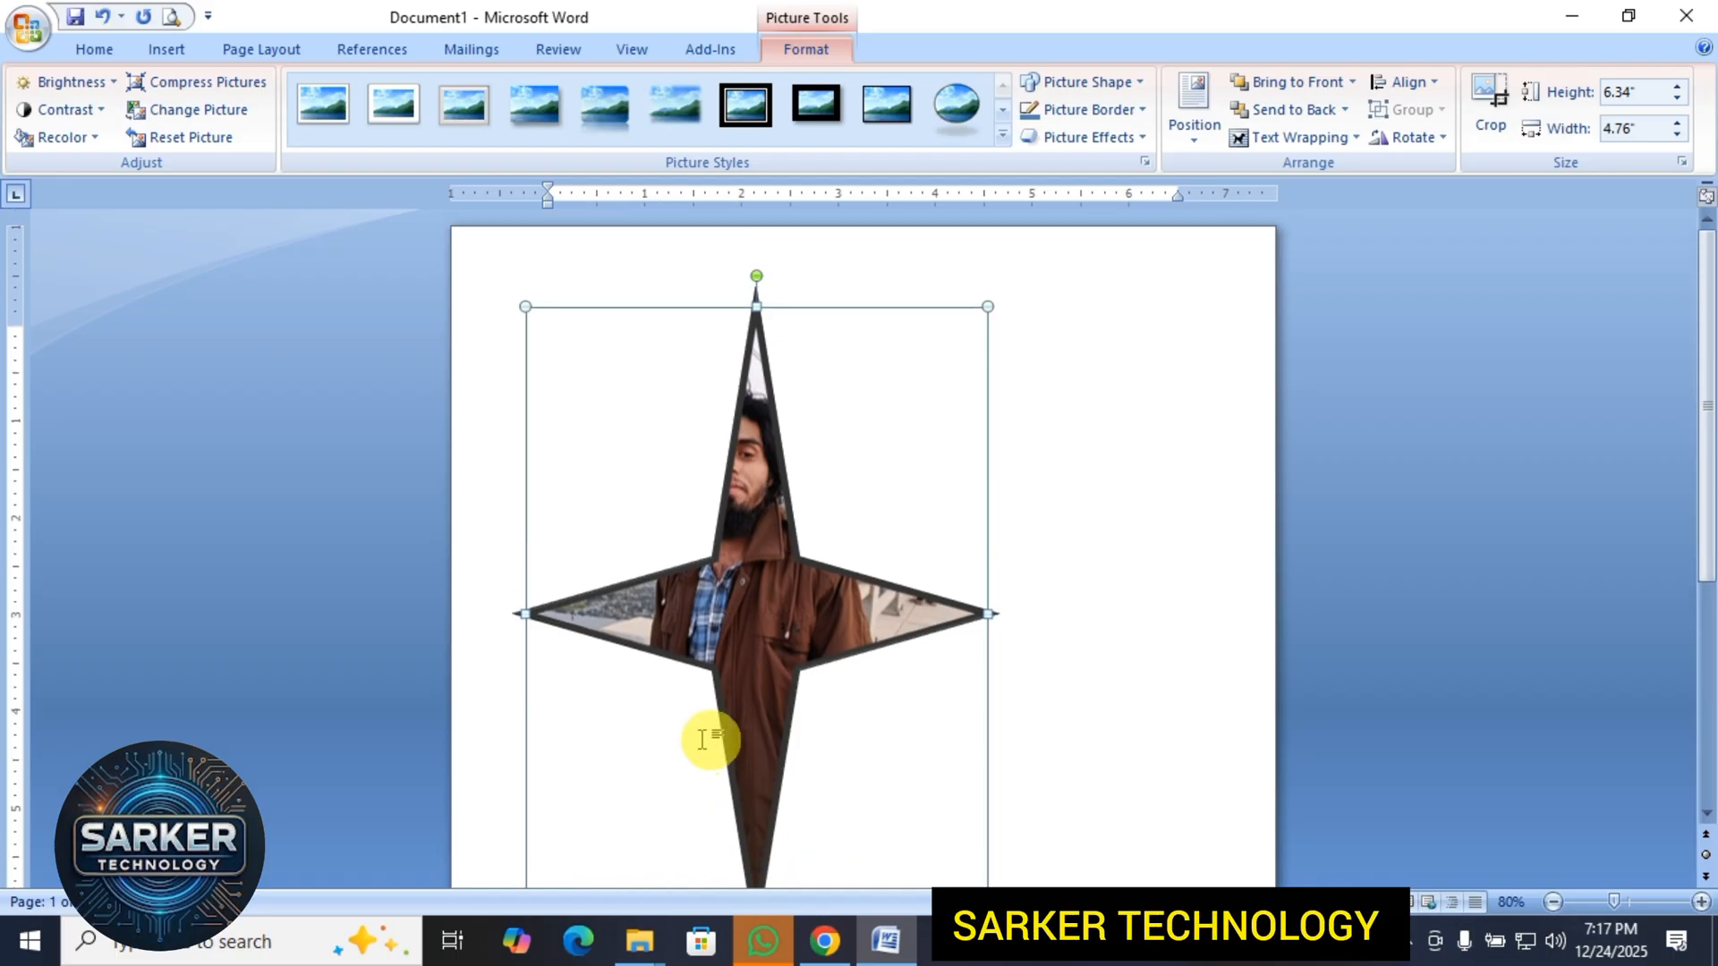
scroll(905, 565, "down", 2)
scroll(891, 587, "down", 1)
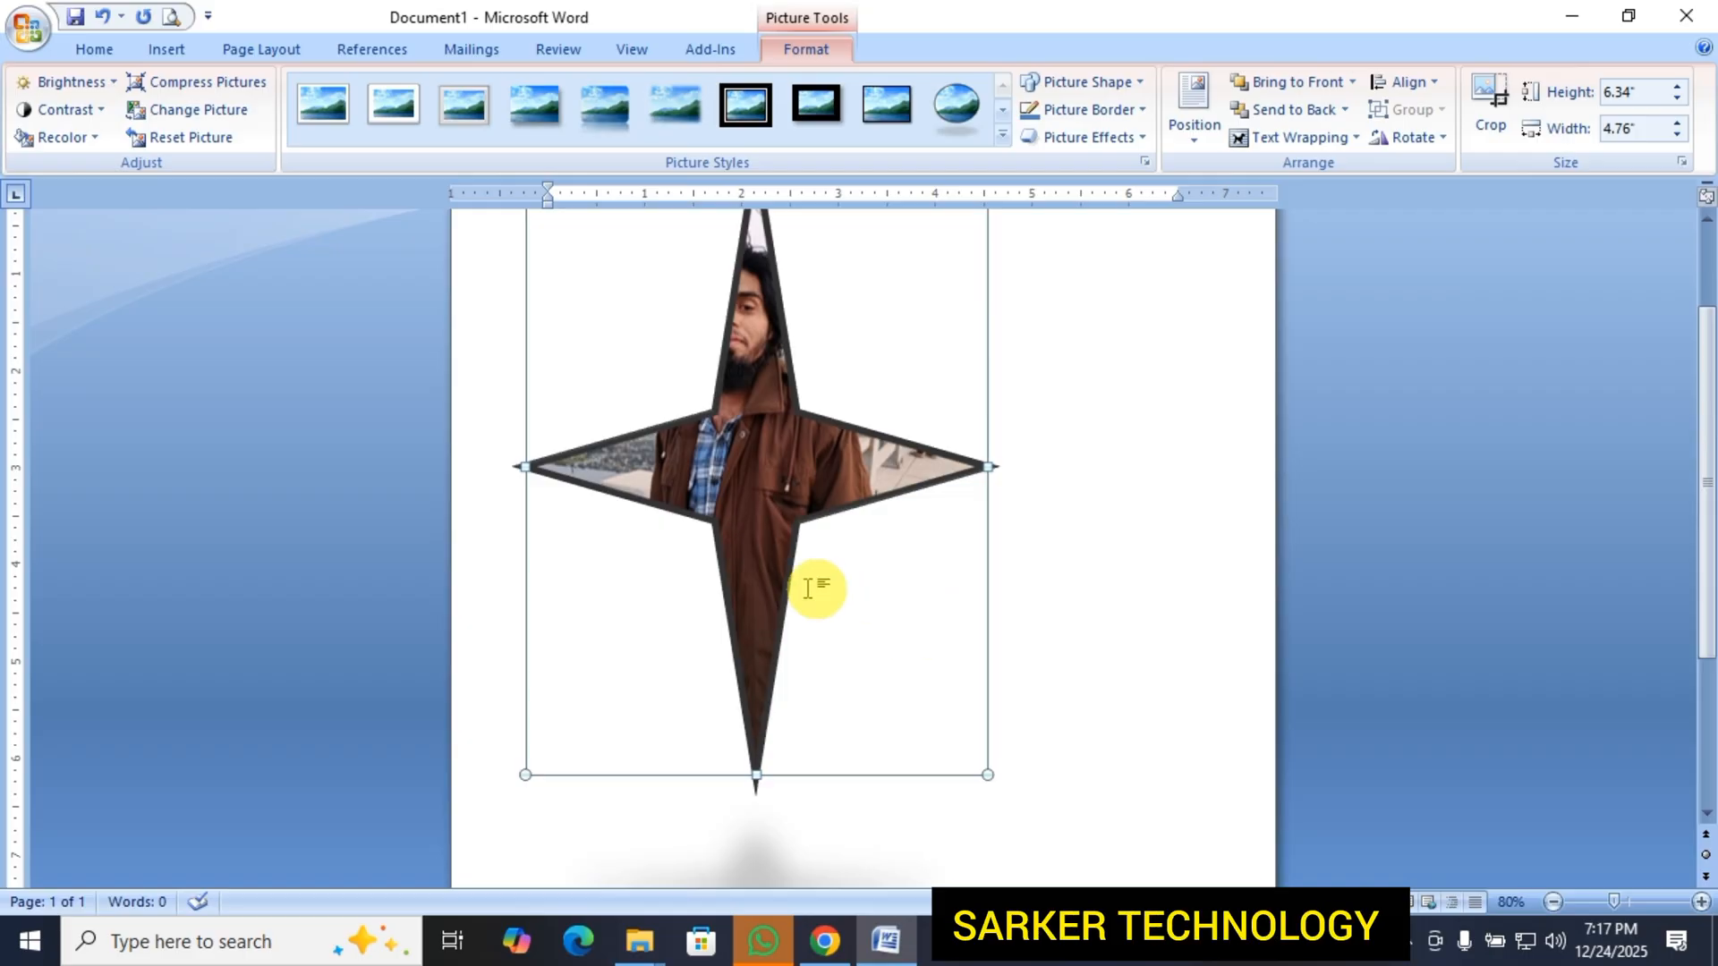
scroll(758, 539, "up", 3)
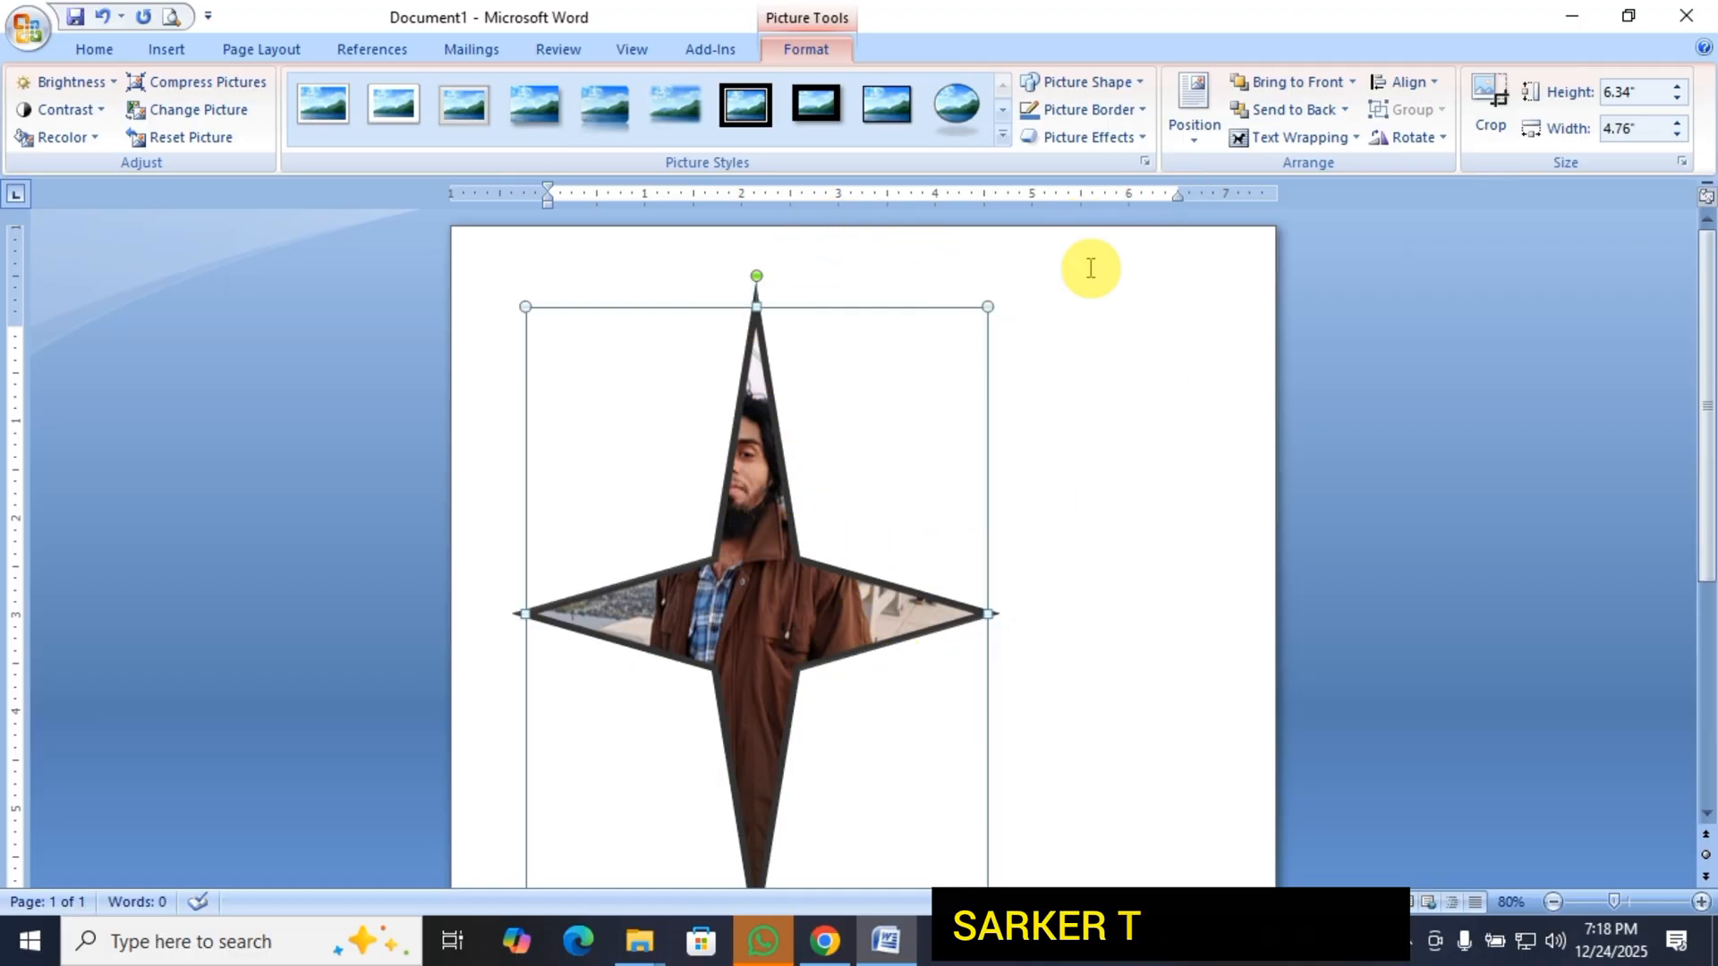
left_click(1112, 83)
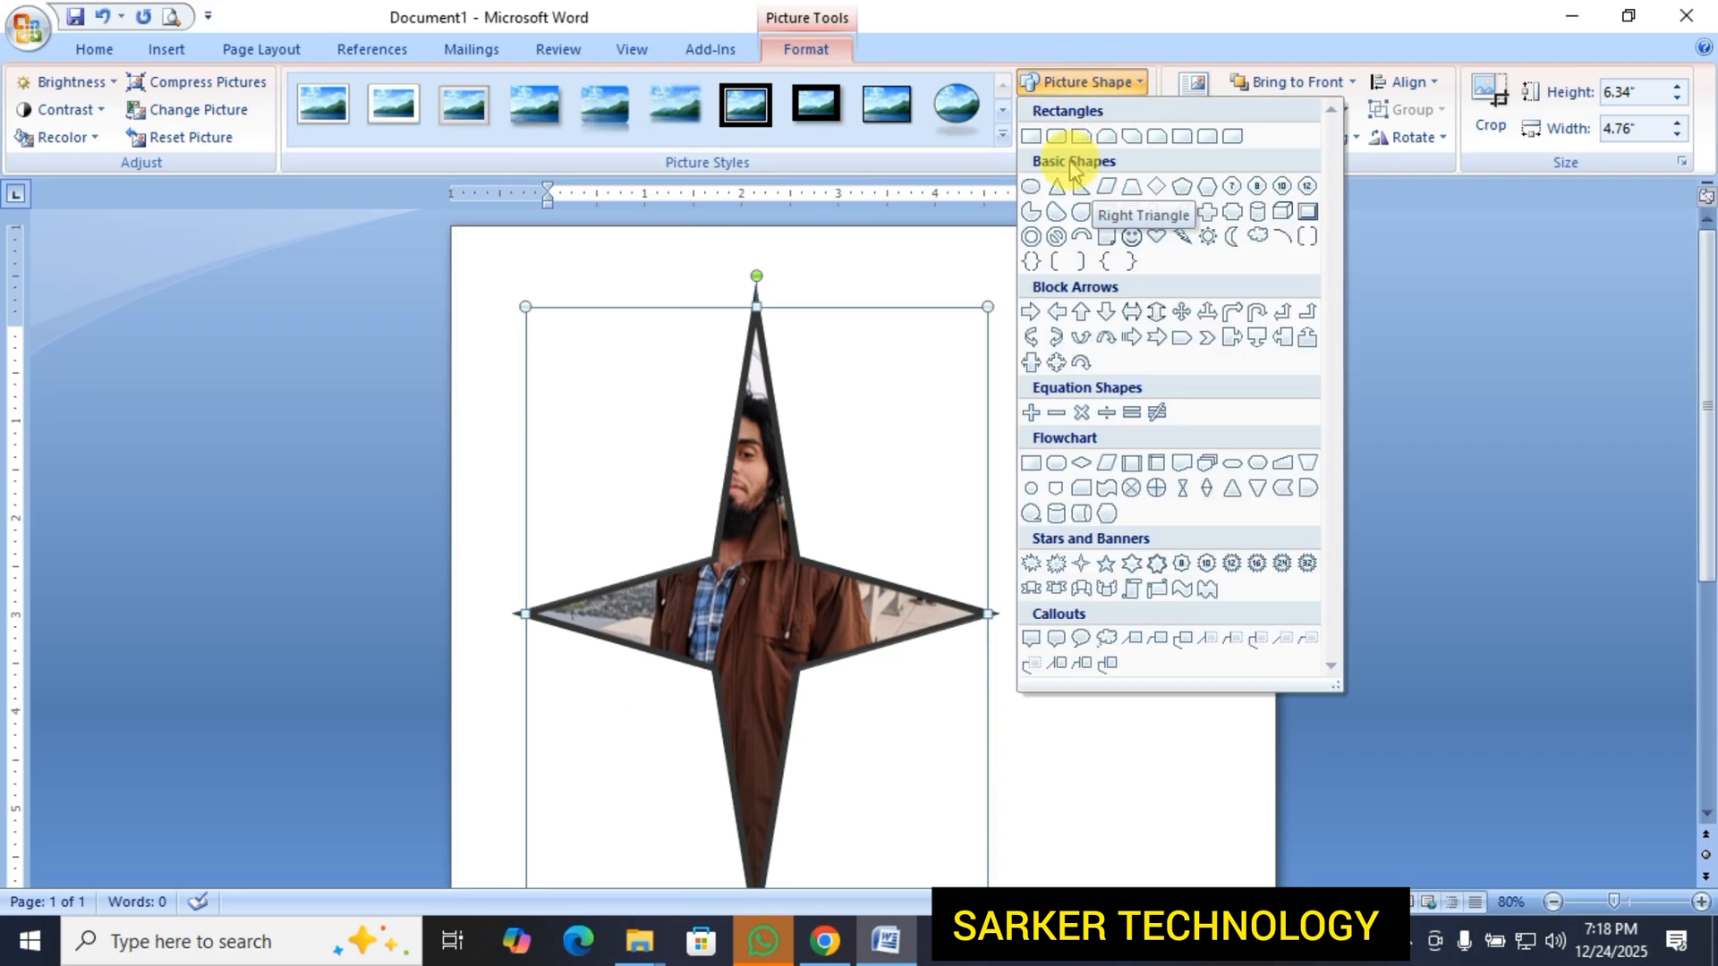
left_click(1030, 137)
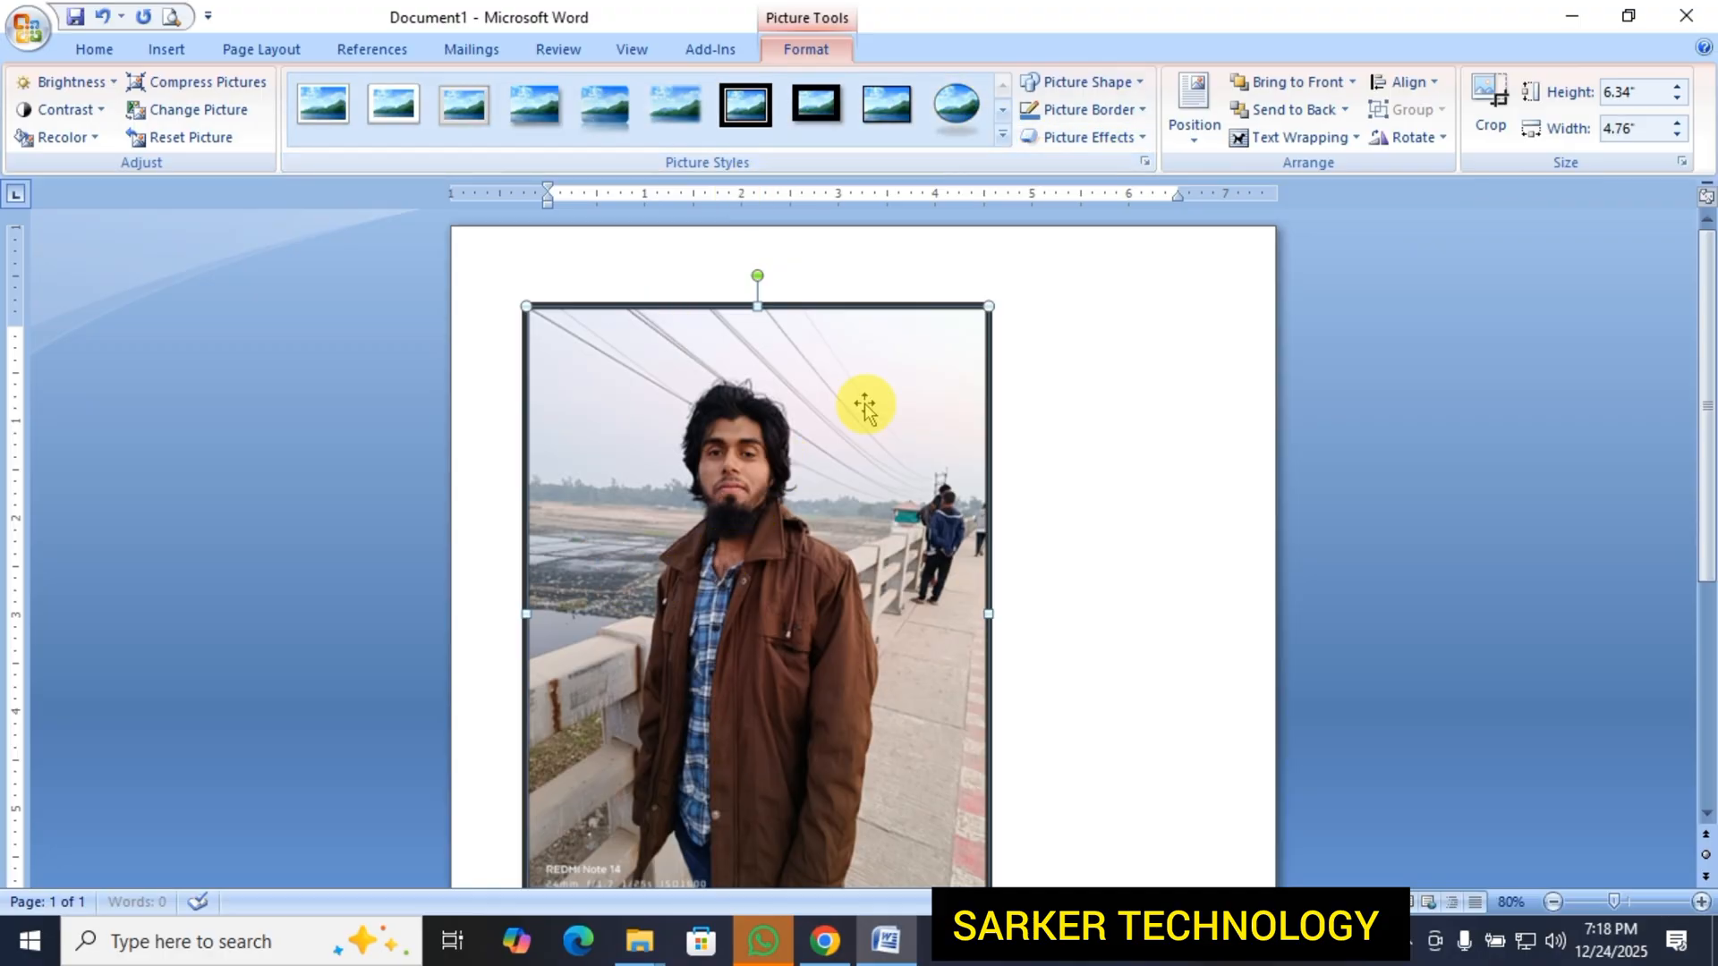
Try the standard purple as the picture's border color.
scroll(965, 582, "down", 2)
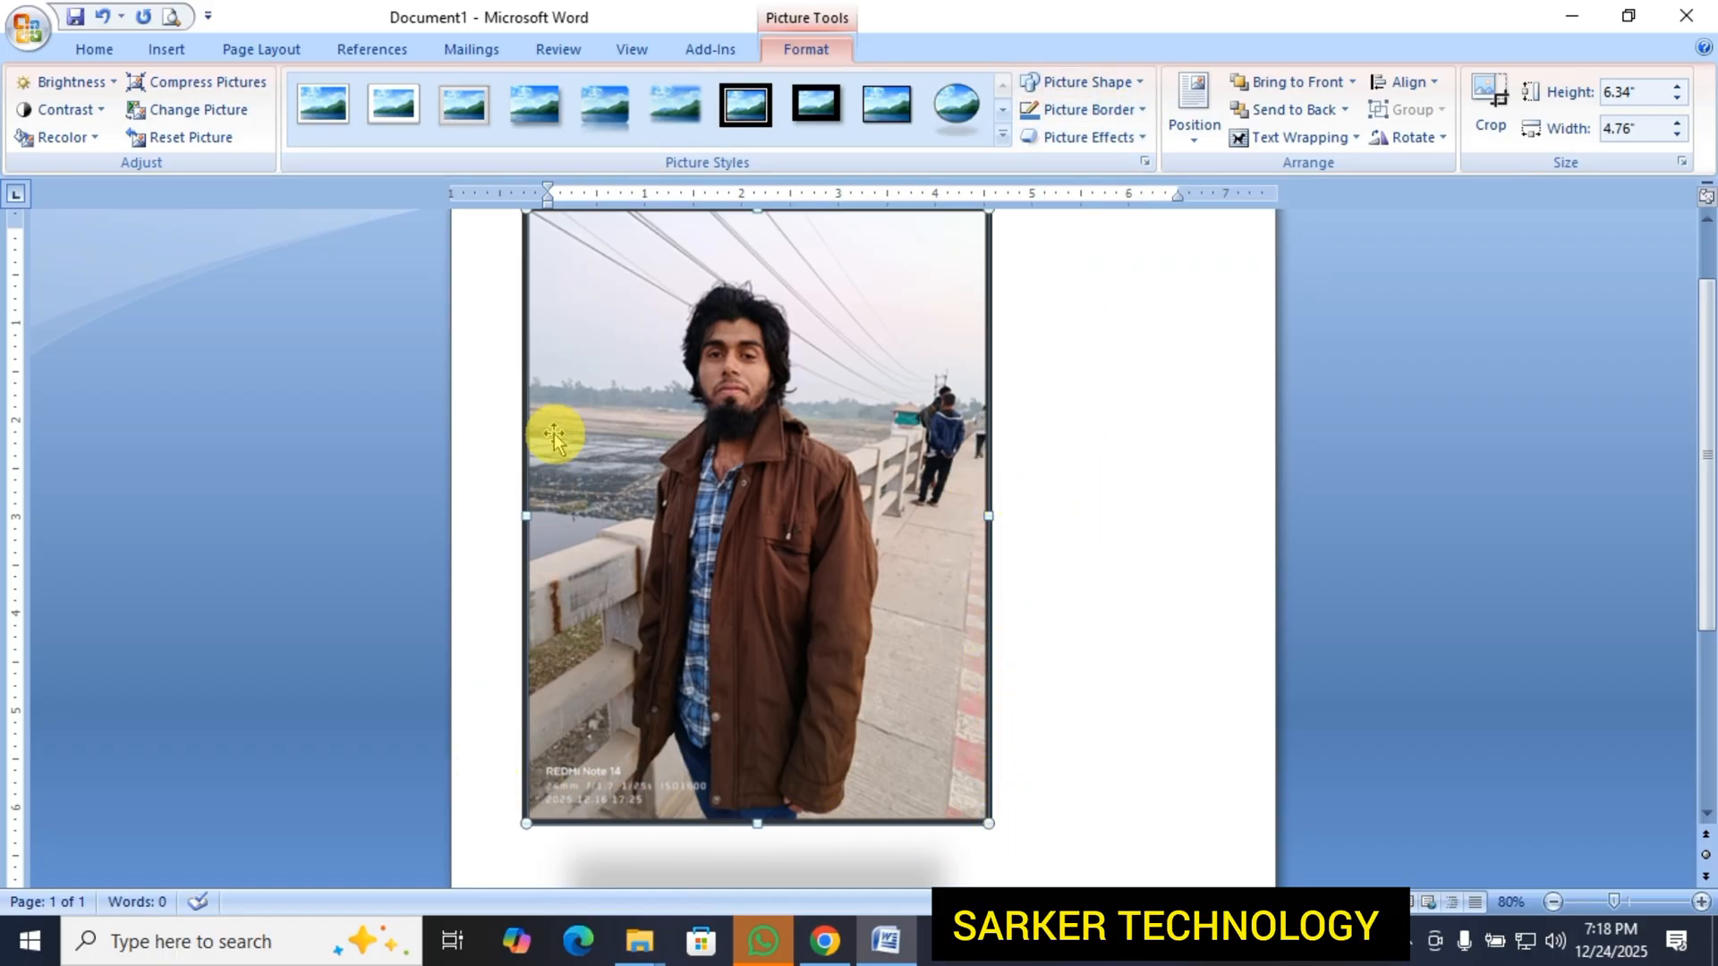
scroll(1011, 420, "up", 1)
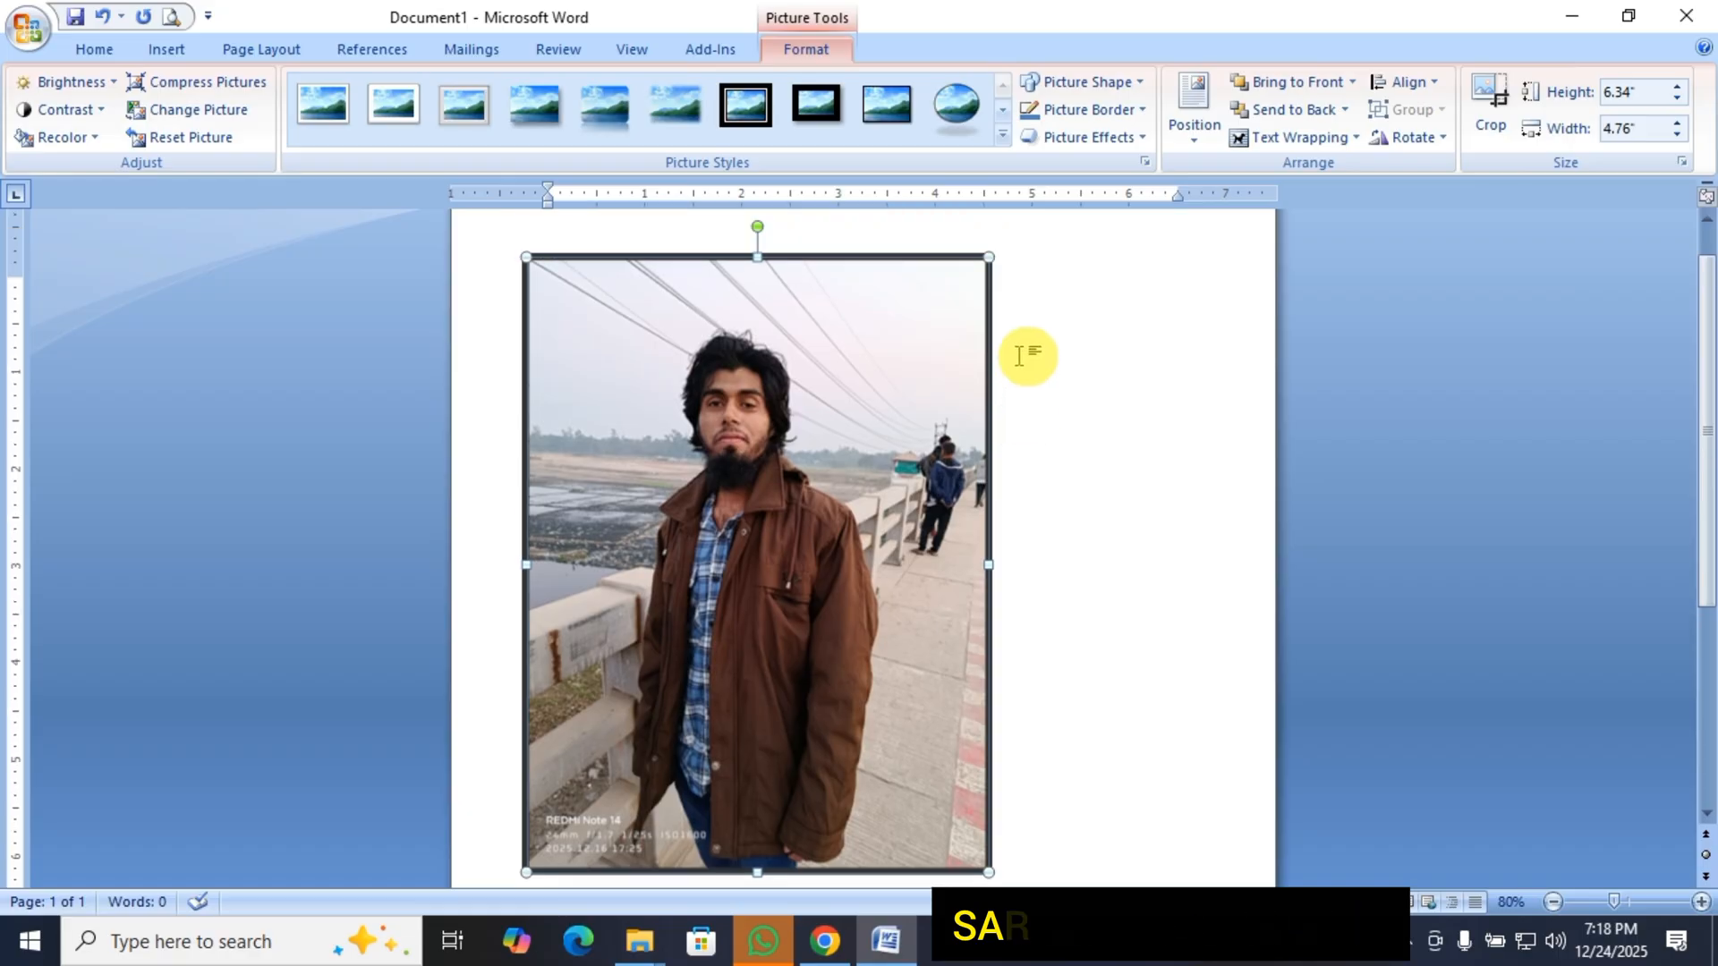
left_click(1118, 109)
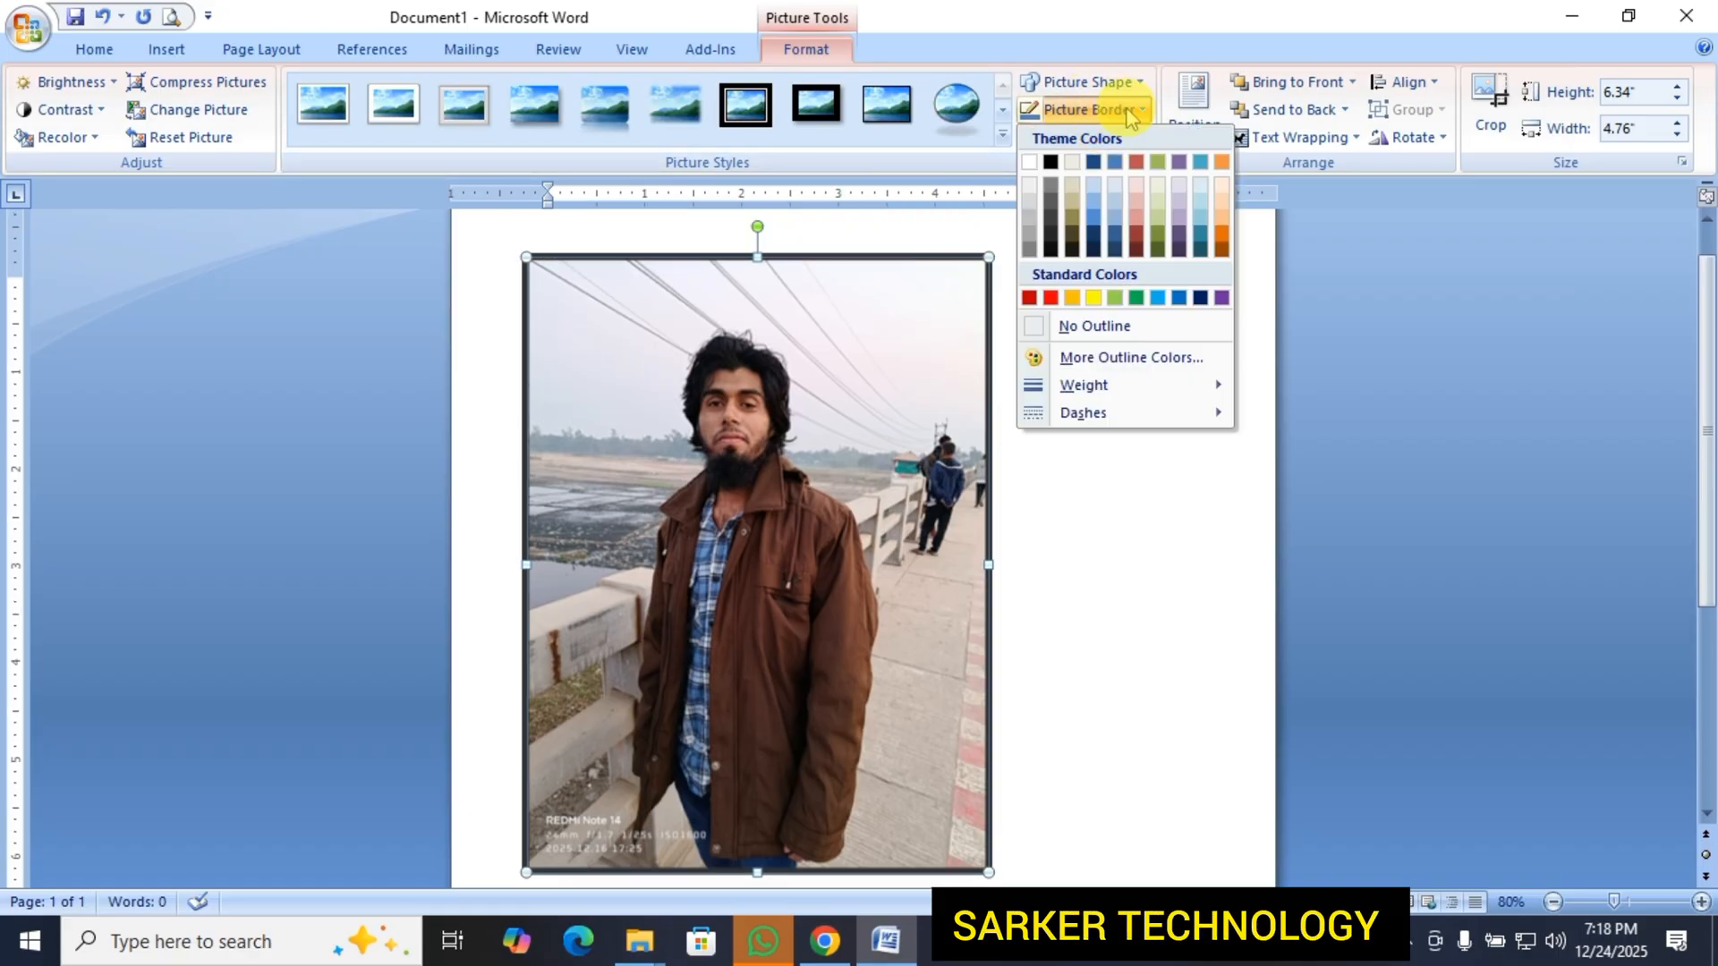
left_click(939, 479)
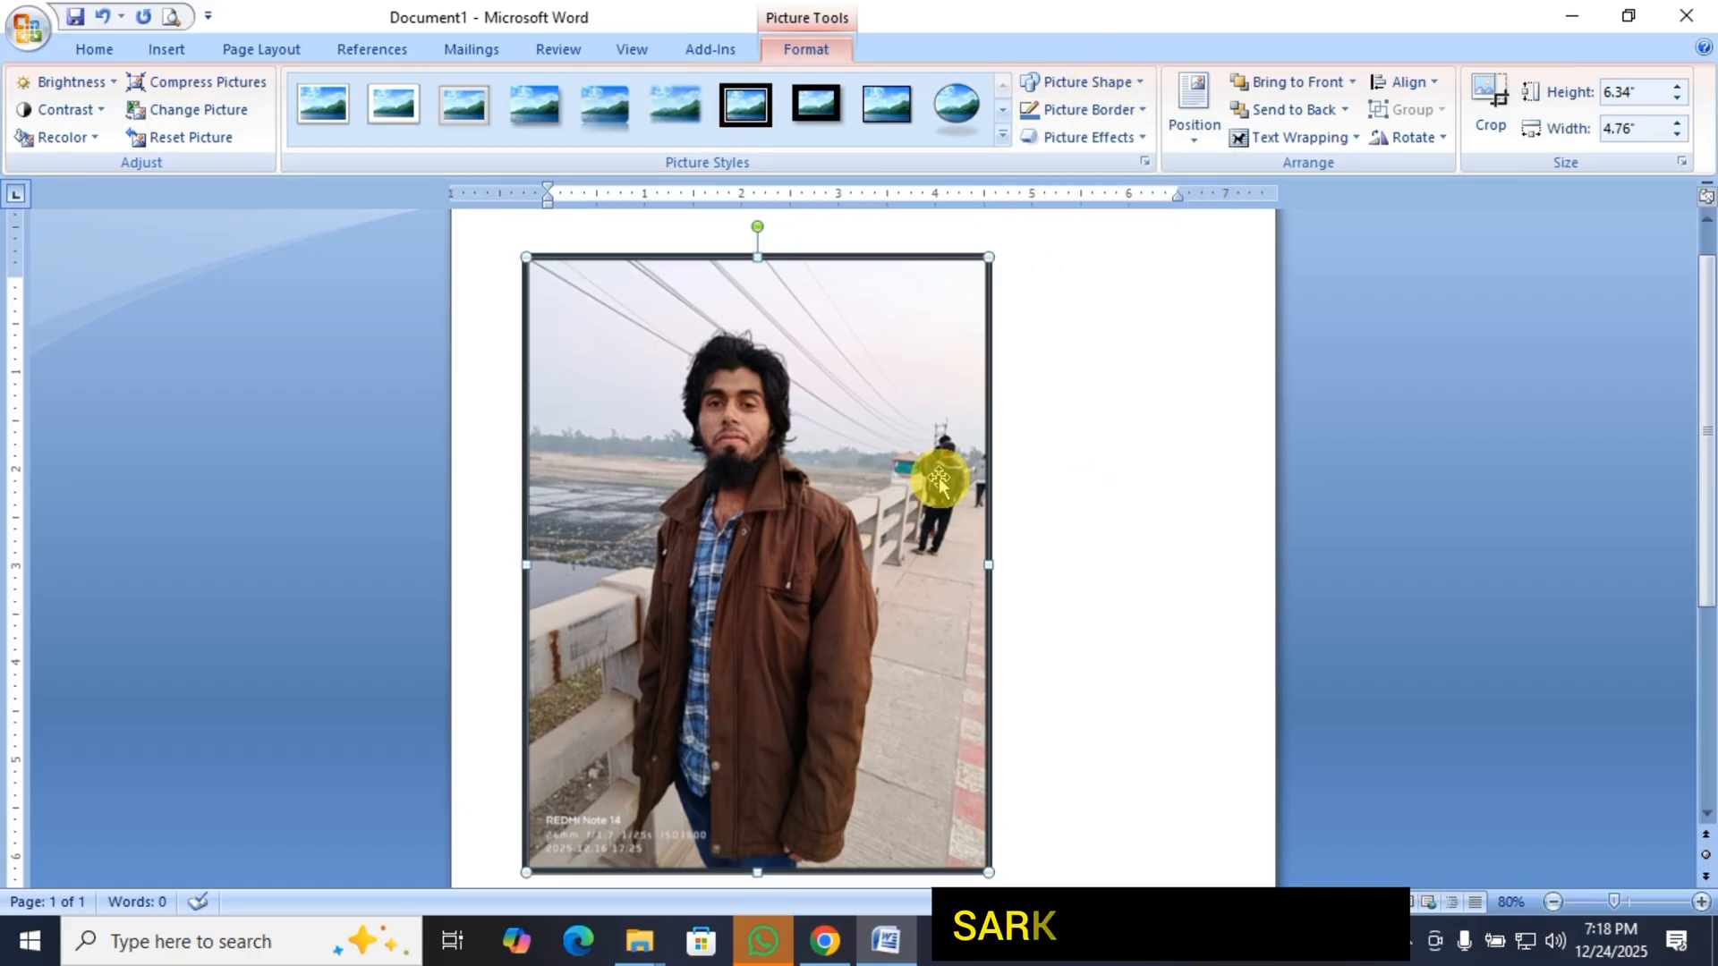
left_click(1129, 136)
left_click(1134, 111)
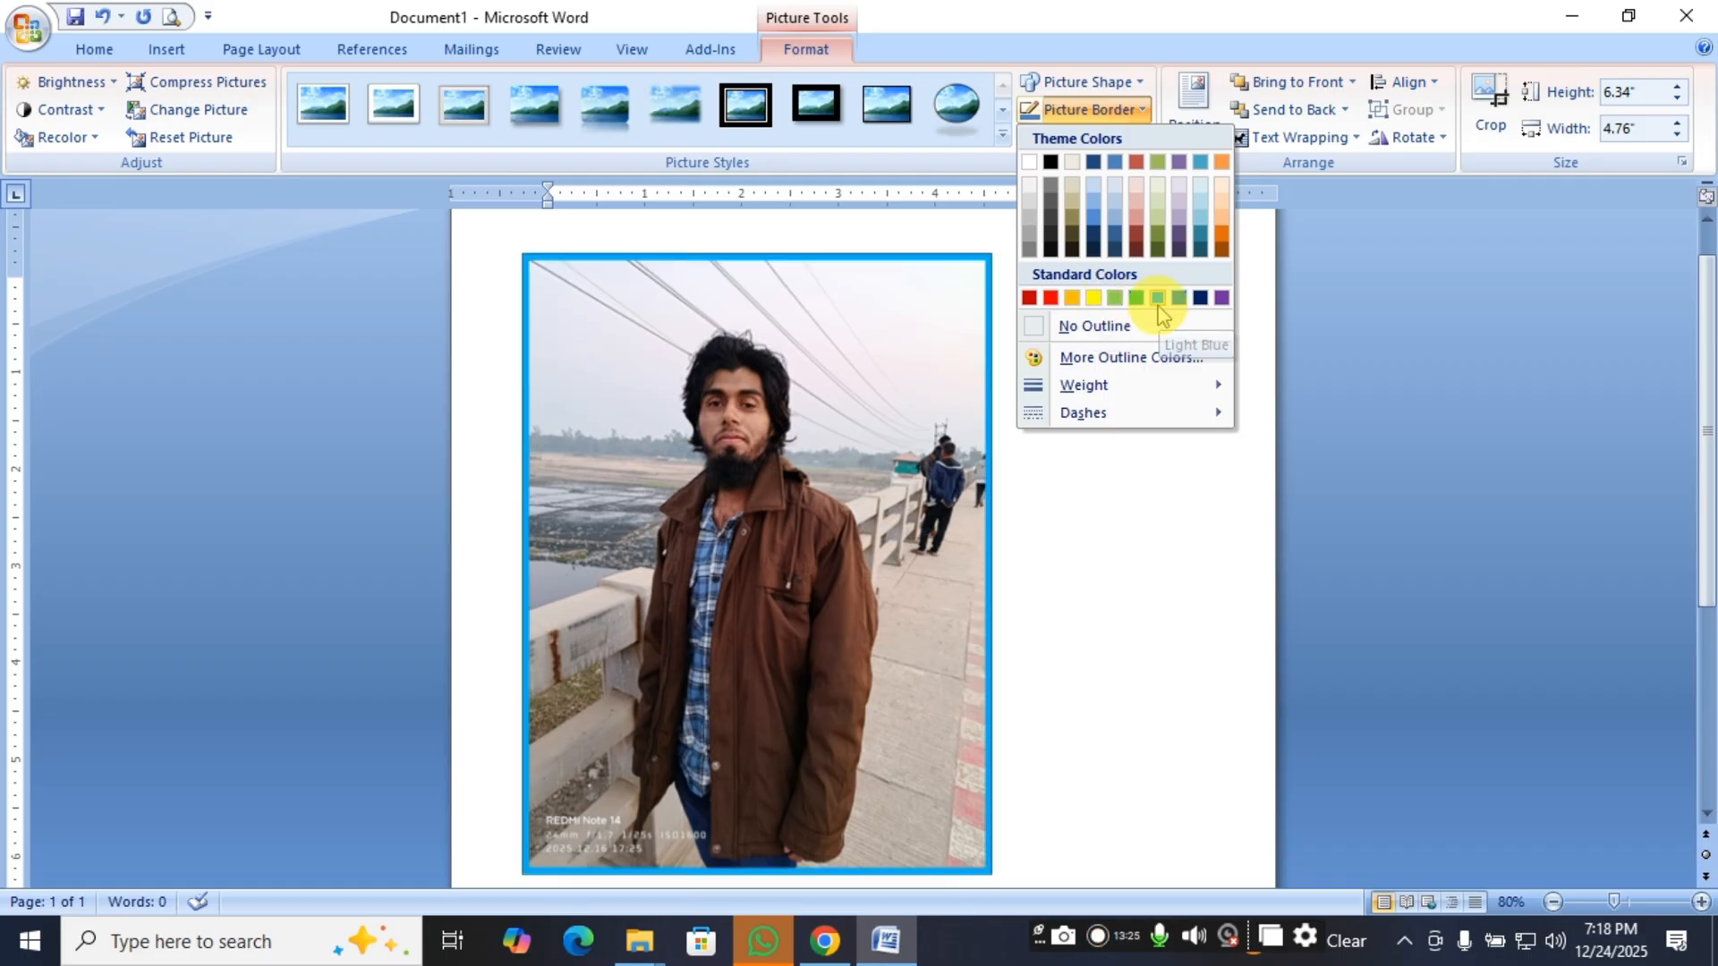
left_click(1220, 296)
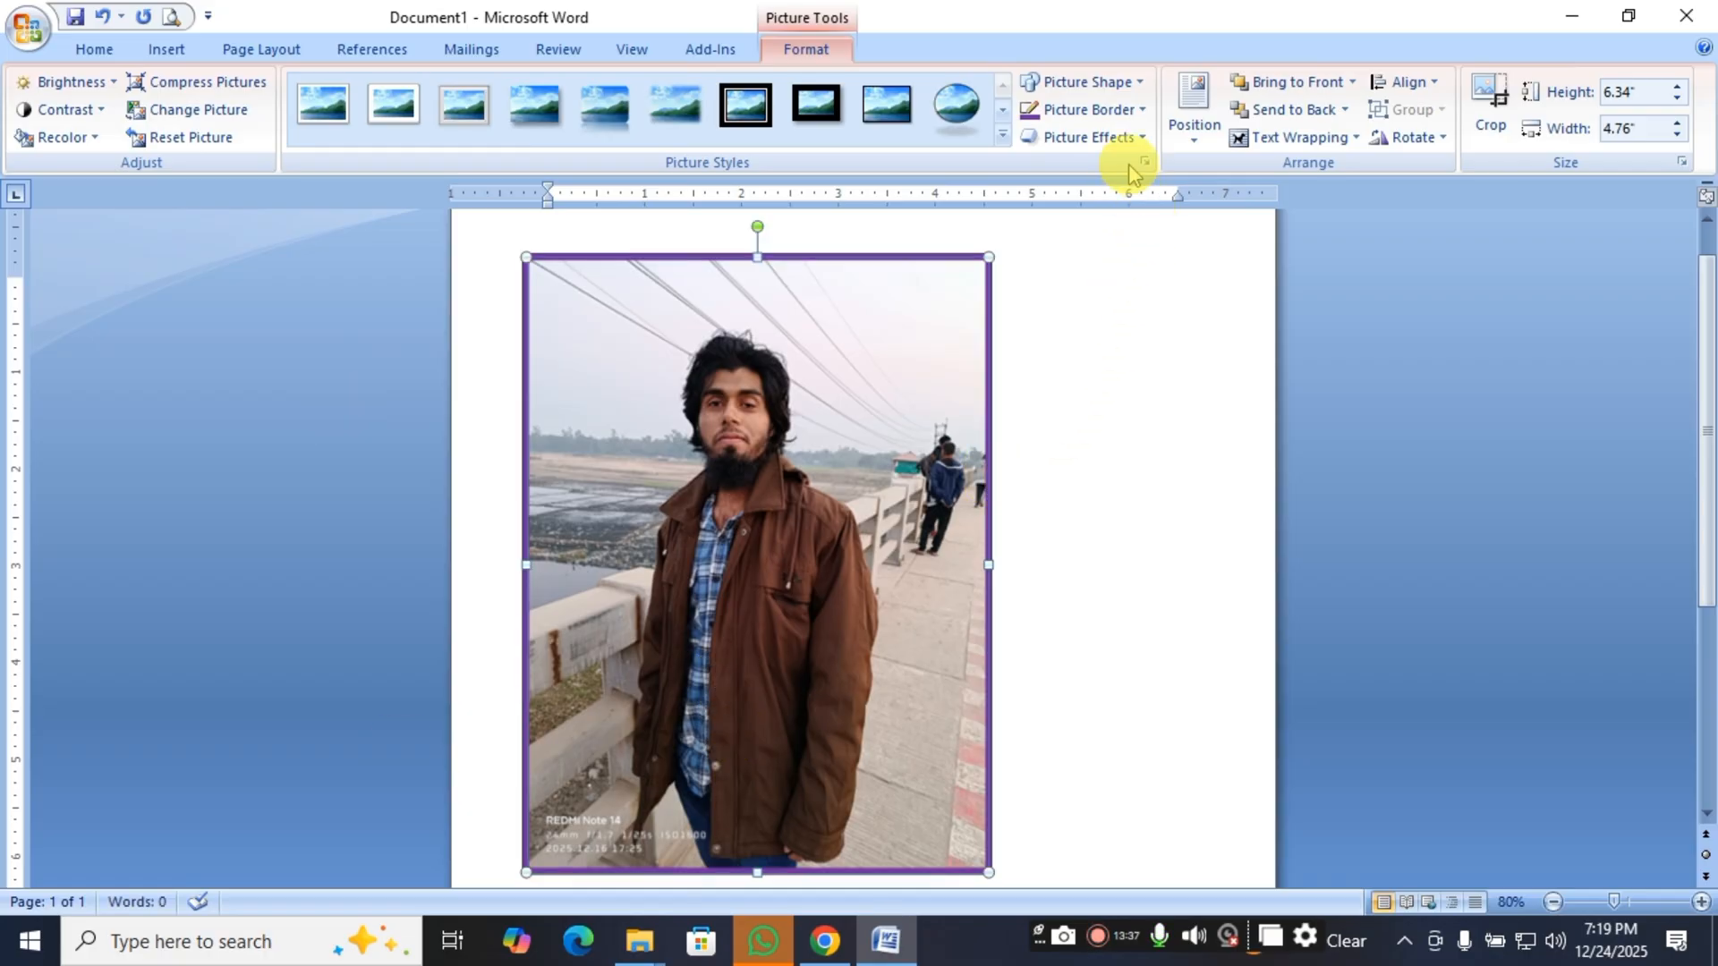
Remove the picture's outline and inspect the picture without its border.
left_click(1120, 111)
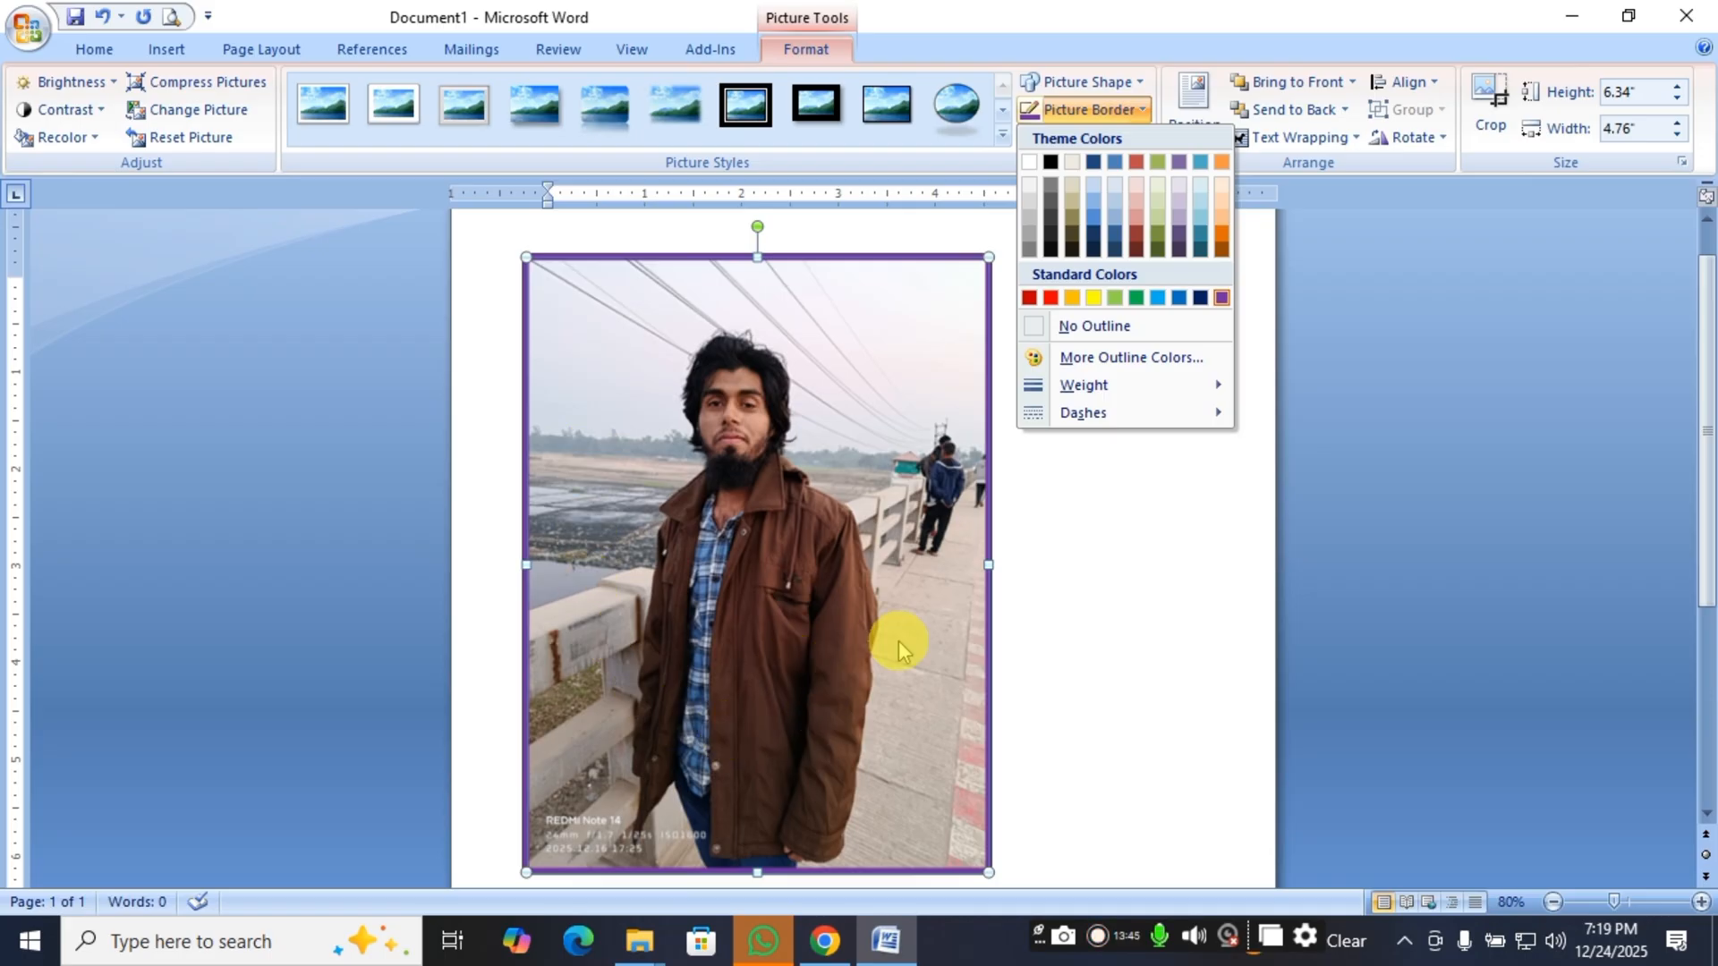
left_click(1031, 336)
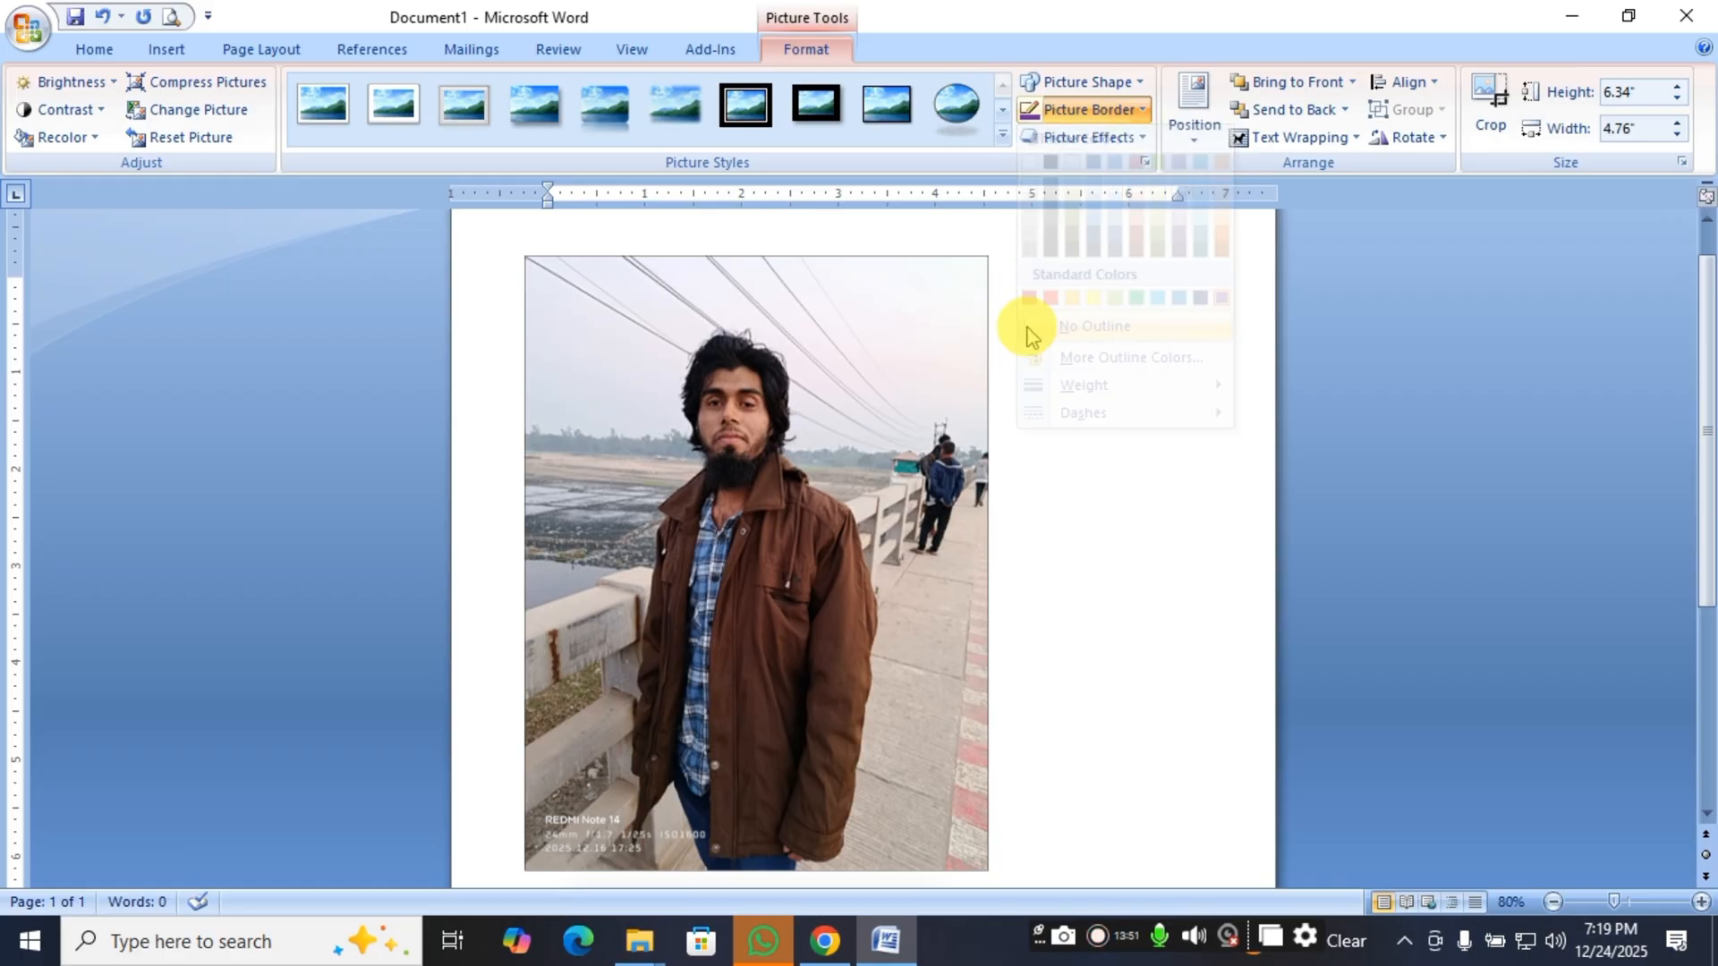
left_click(984, 713)
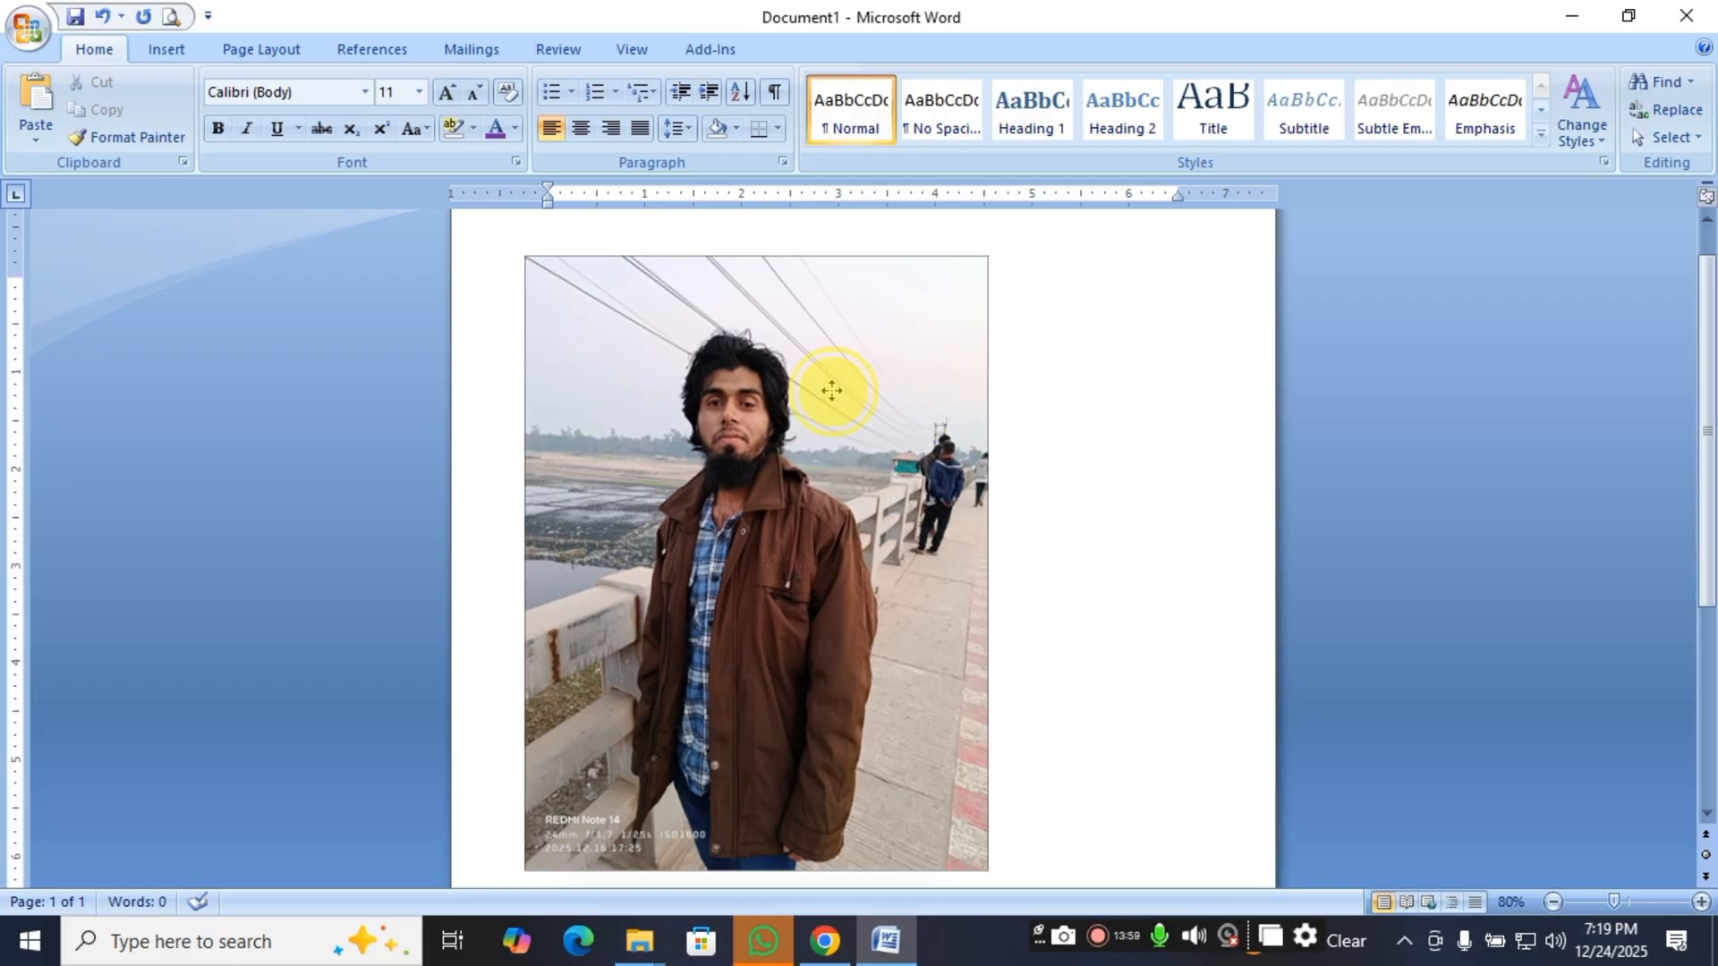
left_click(831, 390)
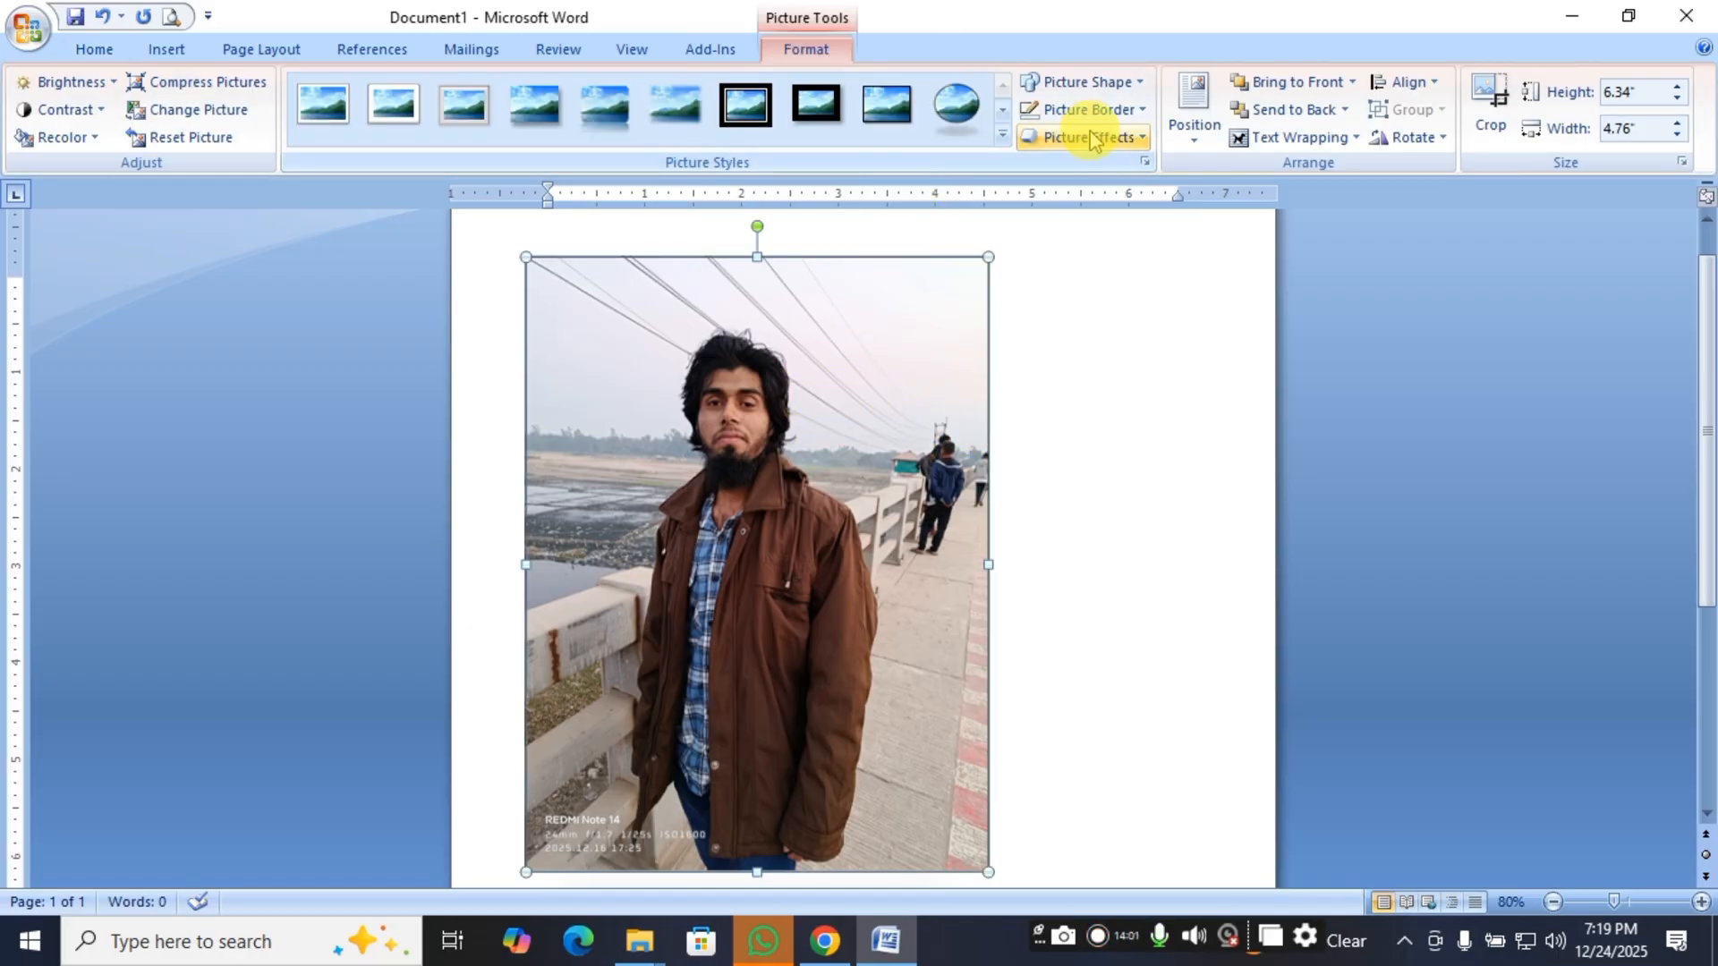
Give the selected picture a border in the standard red.
left_click(1088, 502)
left_click(906, 531)
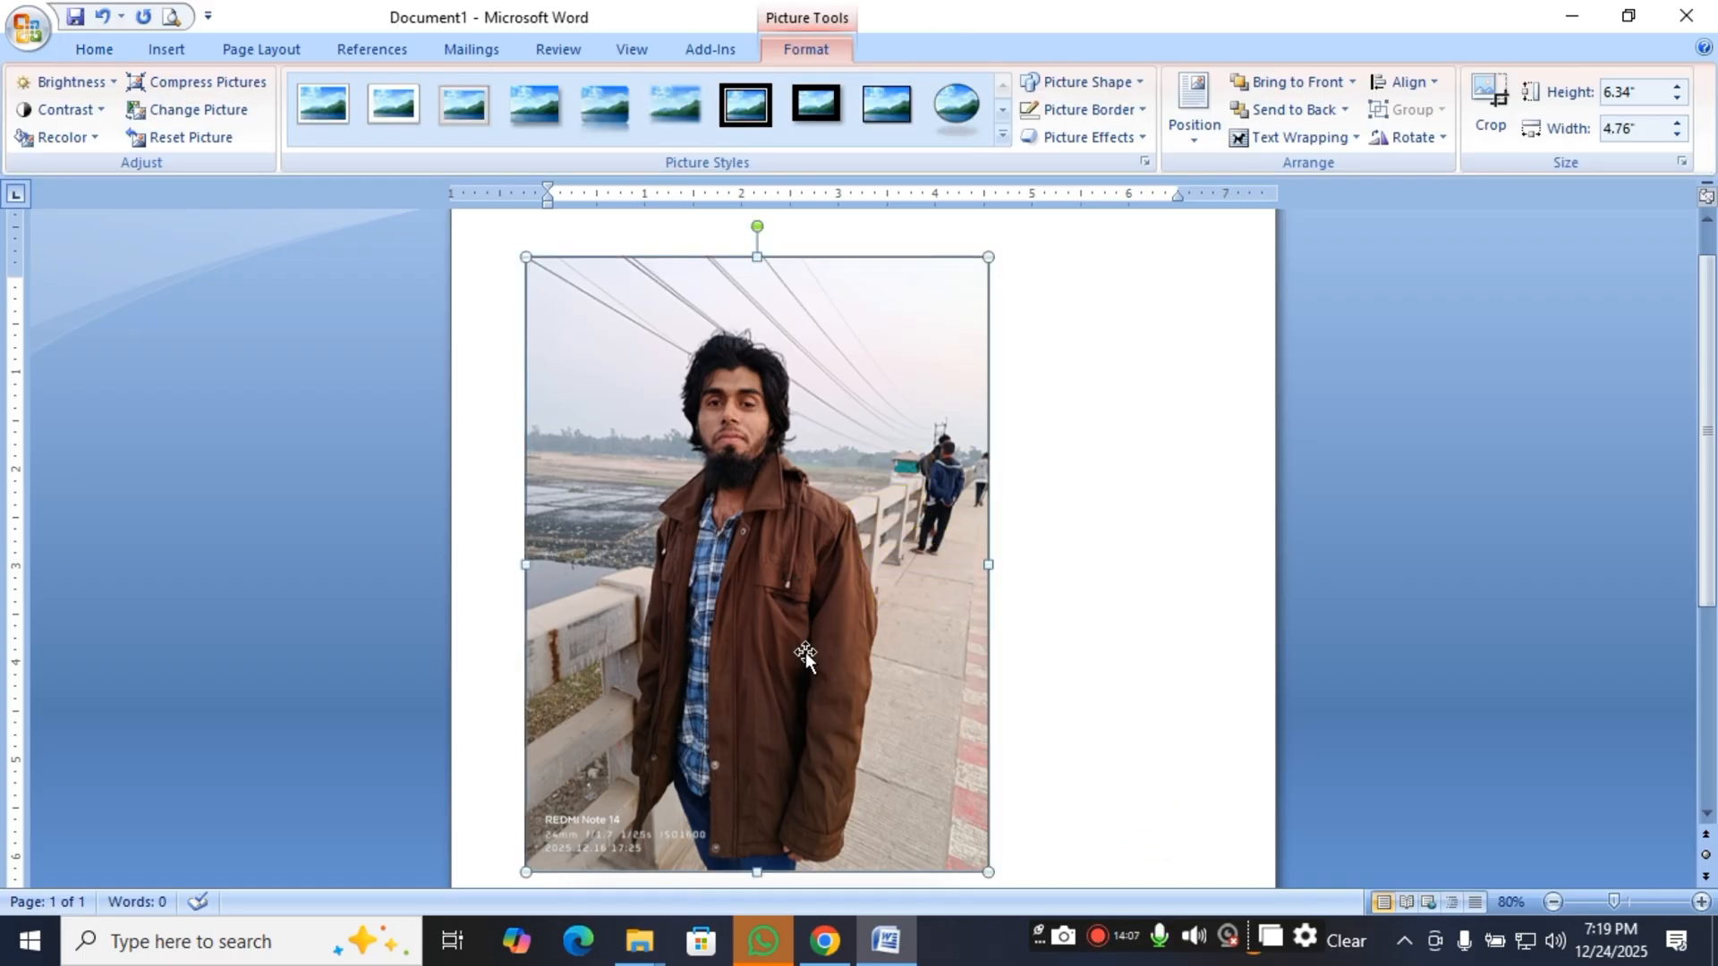
left_click(1139, 119)
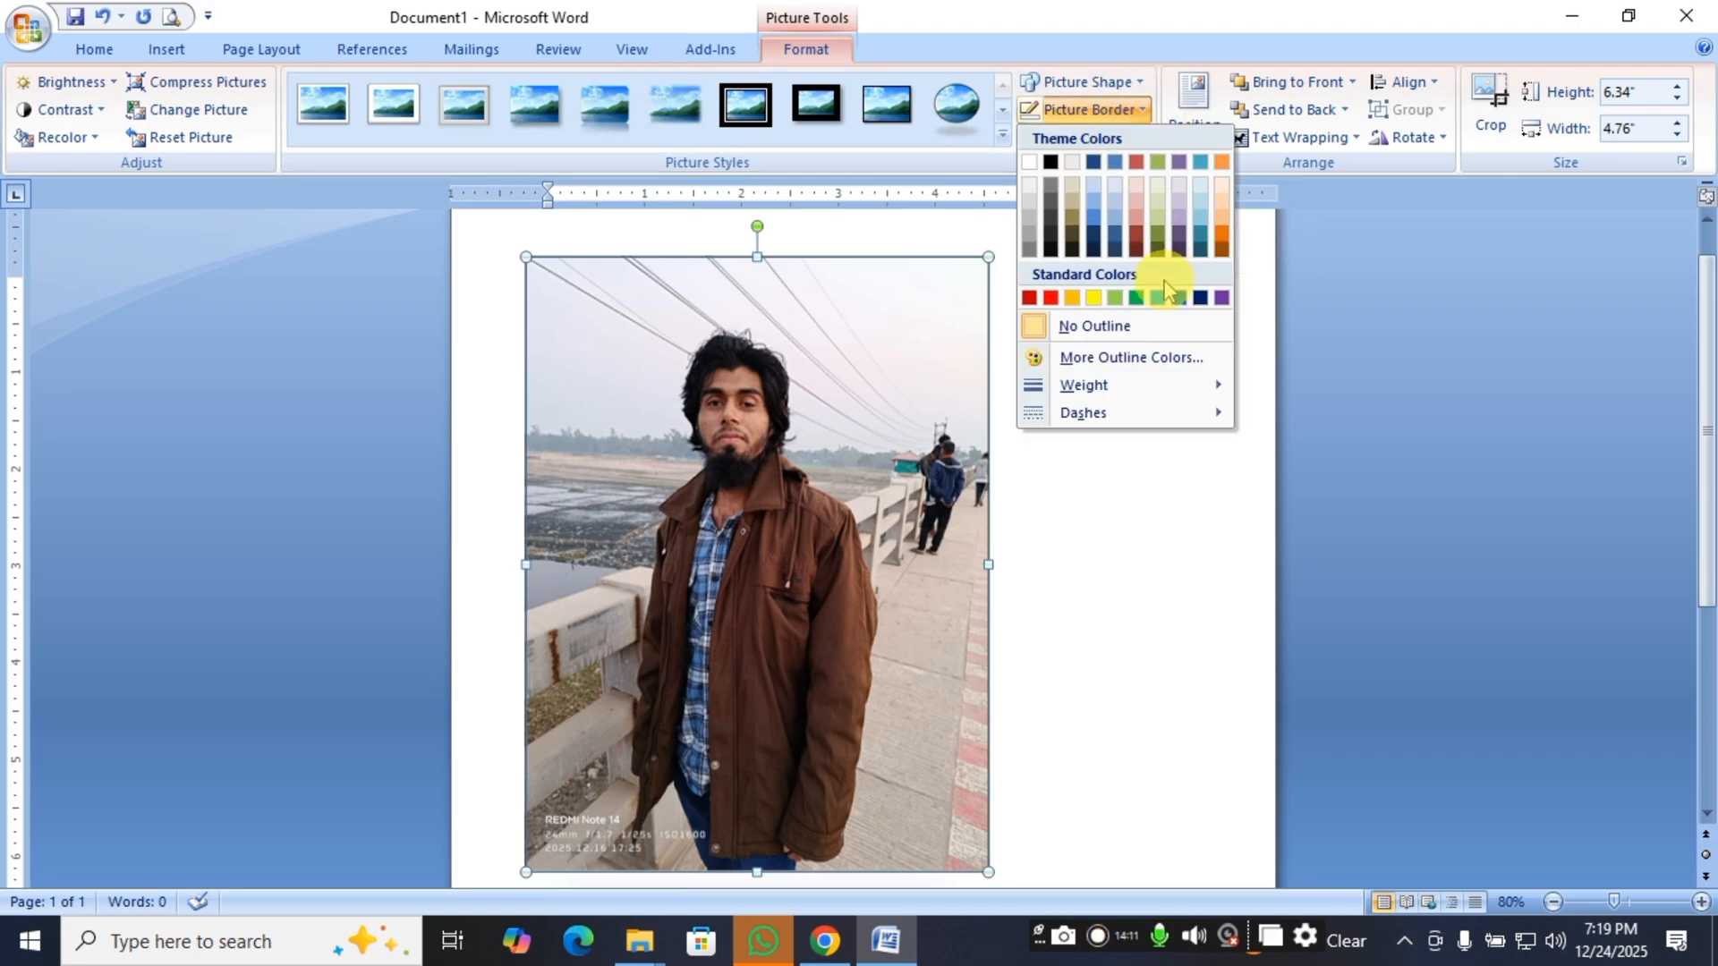
left_click(1051, 299)
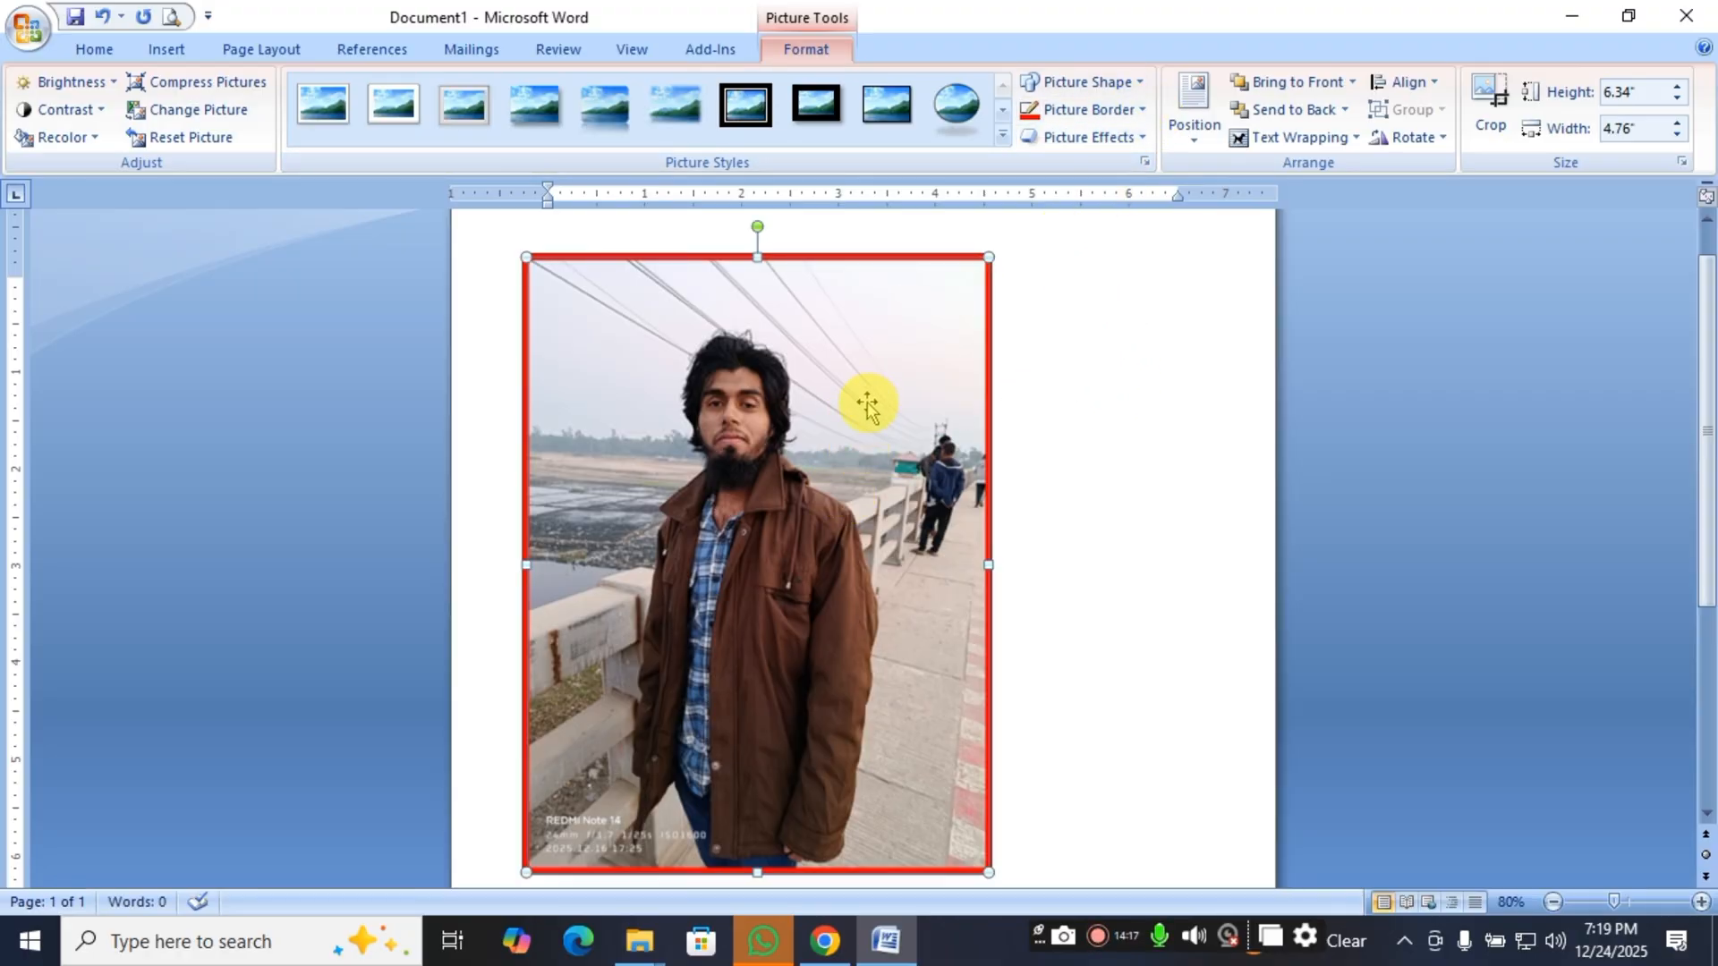
Open the detailed line style settings for the picture's border and move the dialog clear of the picture.
left_click(1125, 111)
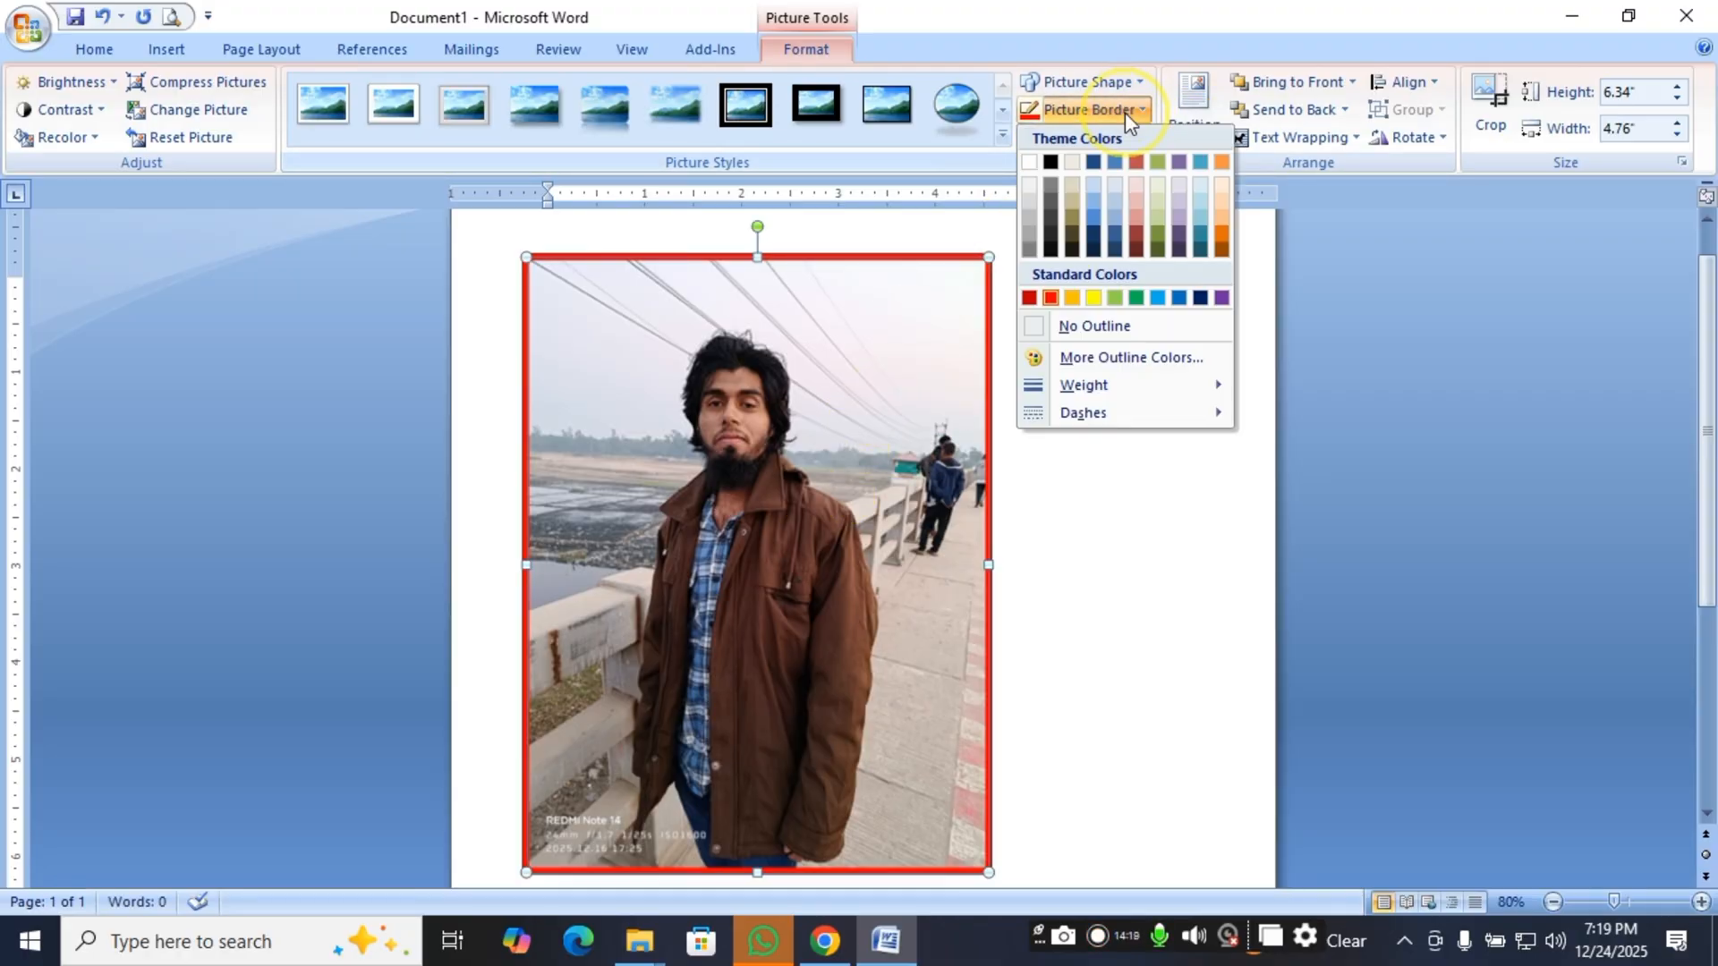
mouse_move(1154, 390)
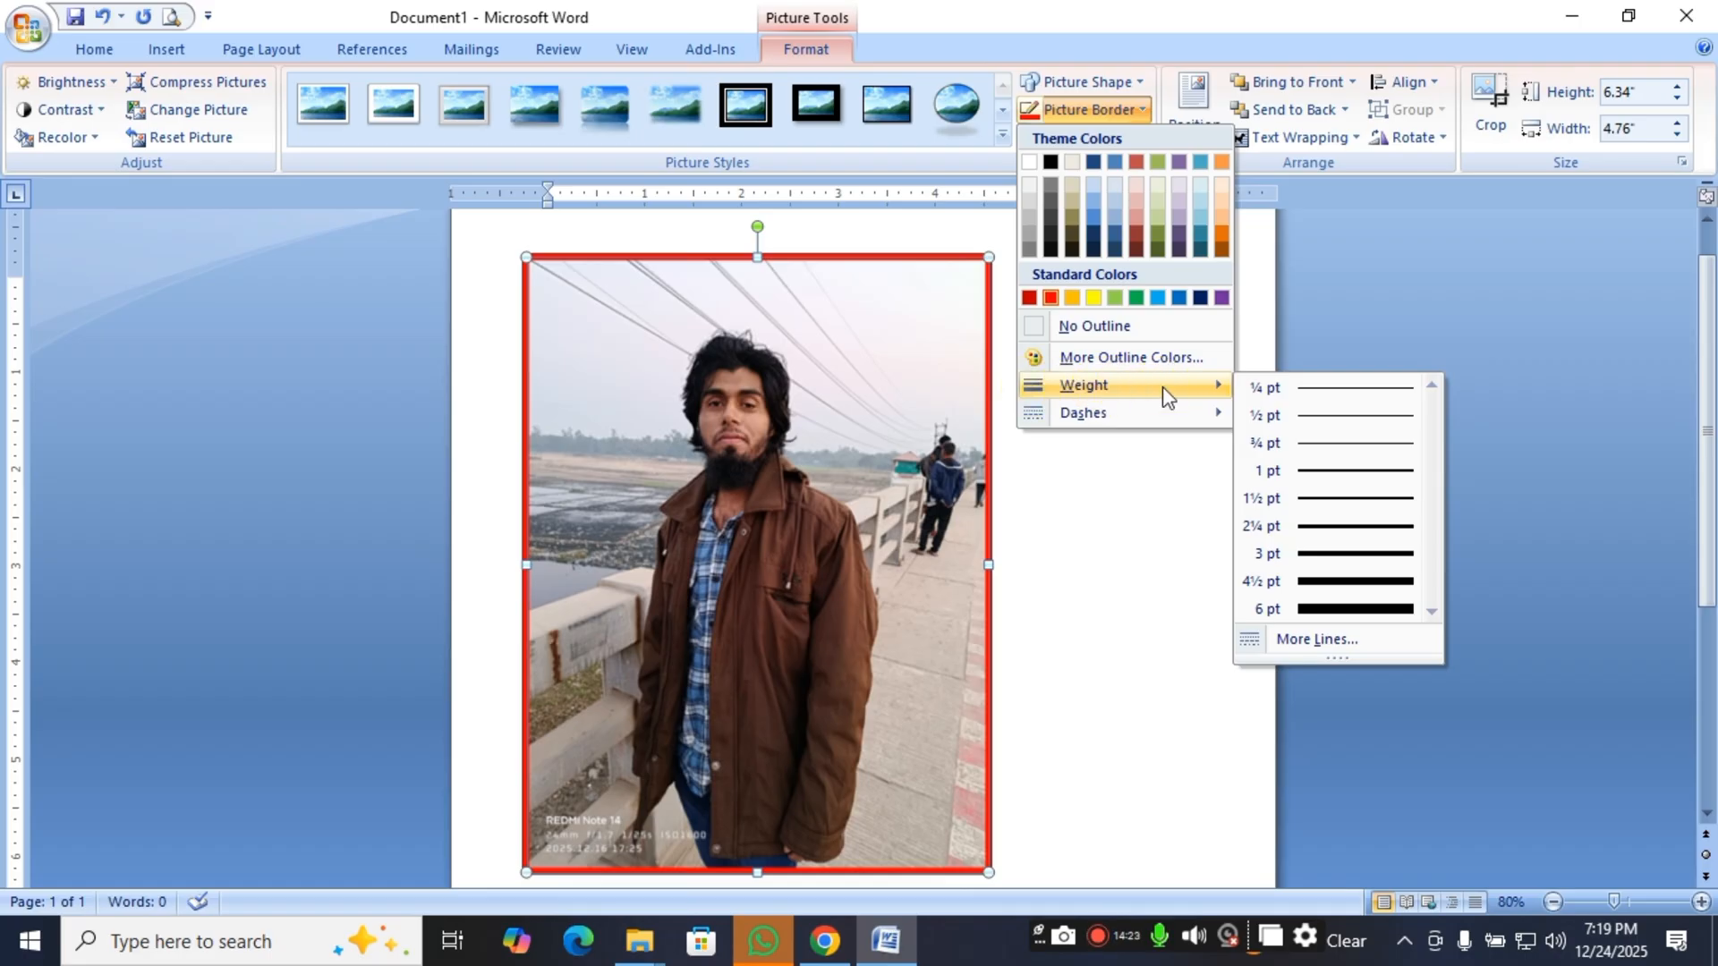
left_click(1342, 616)
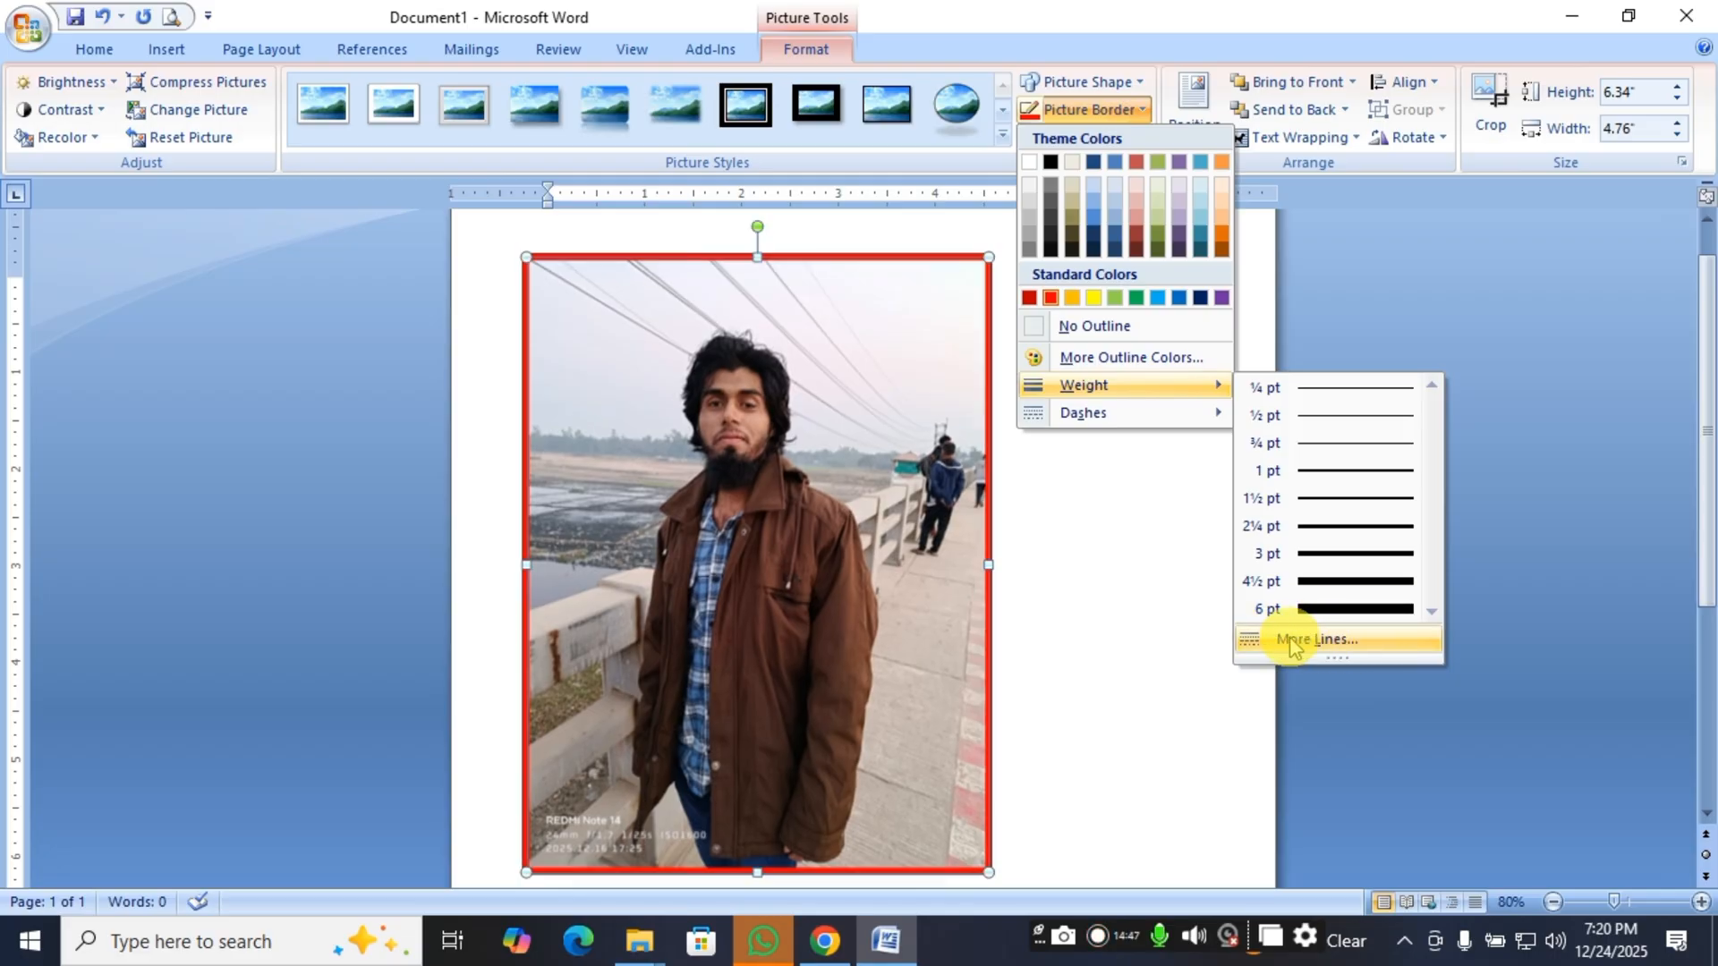
left_click(1360, 639)
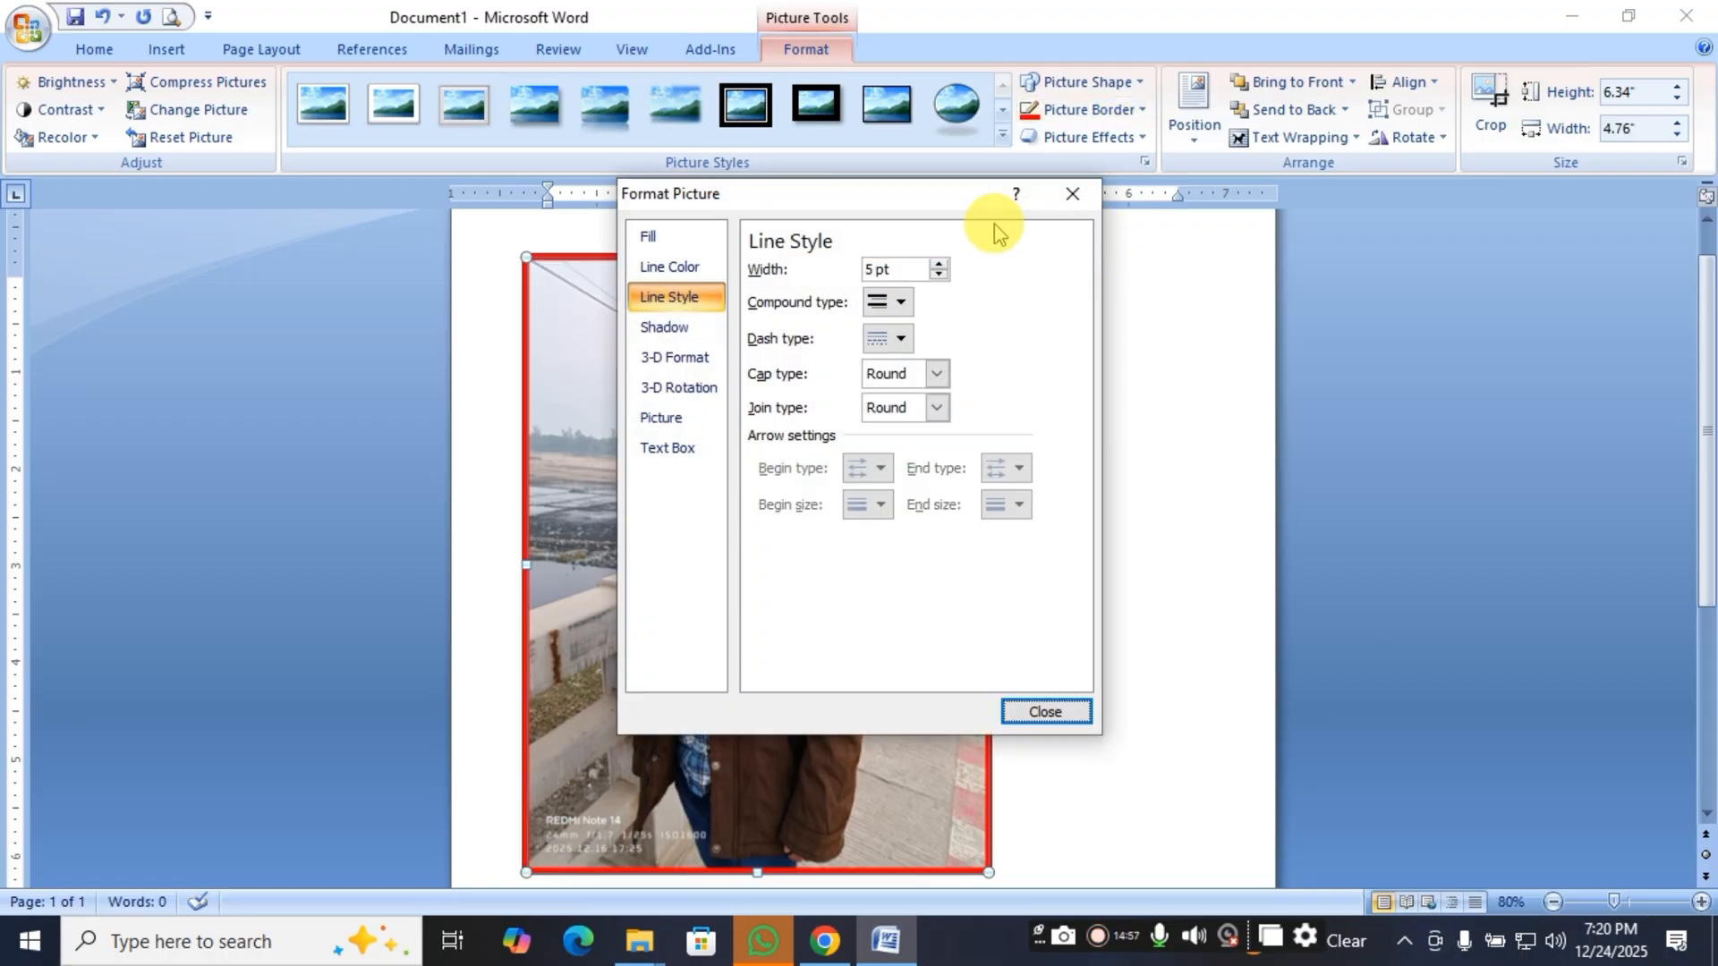
left_click_drag(909, 199, 1339, 205)
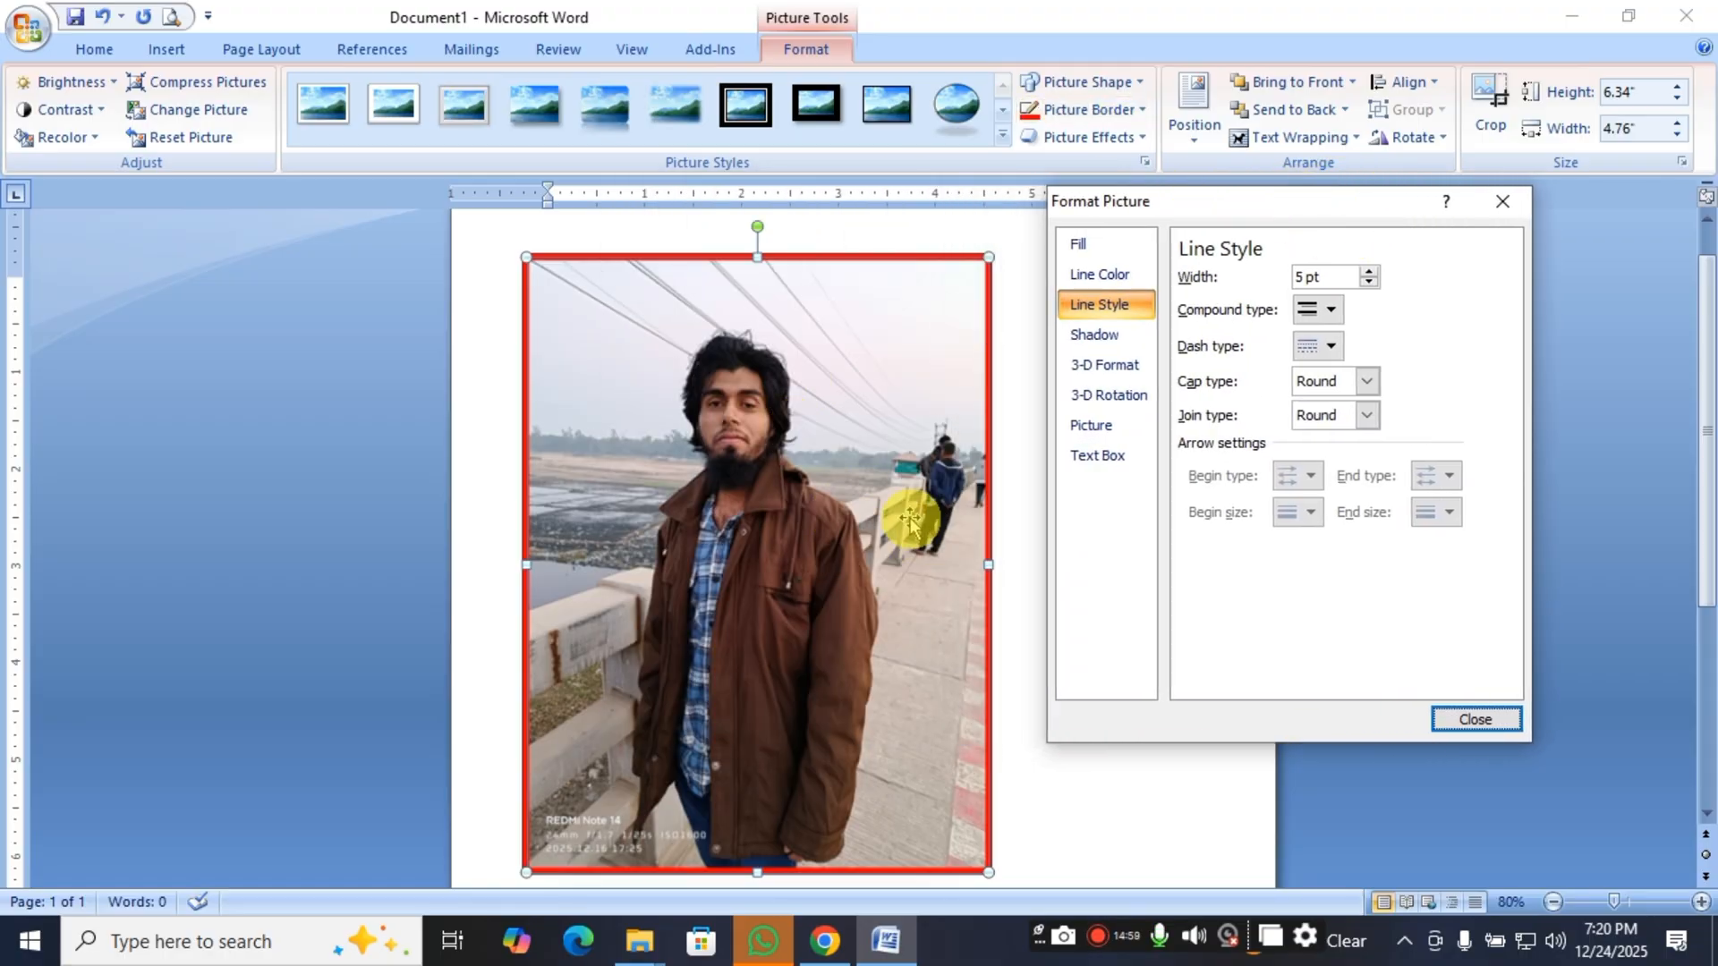
Raise the border's line width to 9.75 pt, reduce it to 8.25 pt, and close the picture formatting settings.
left_click(1369, 271)
left_click(1370, 272)
left_click(1369, 271)
left_click(1370, 270)
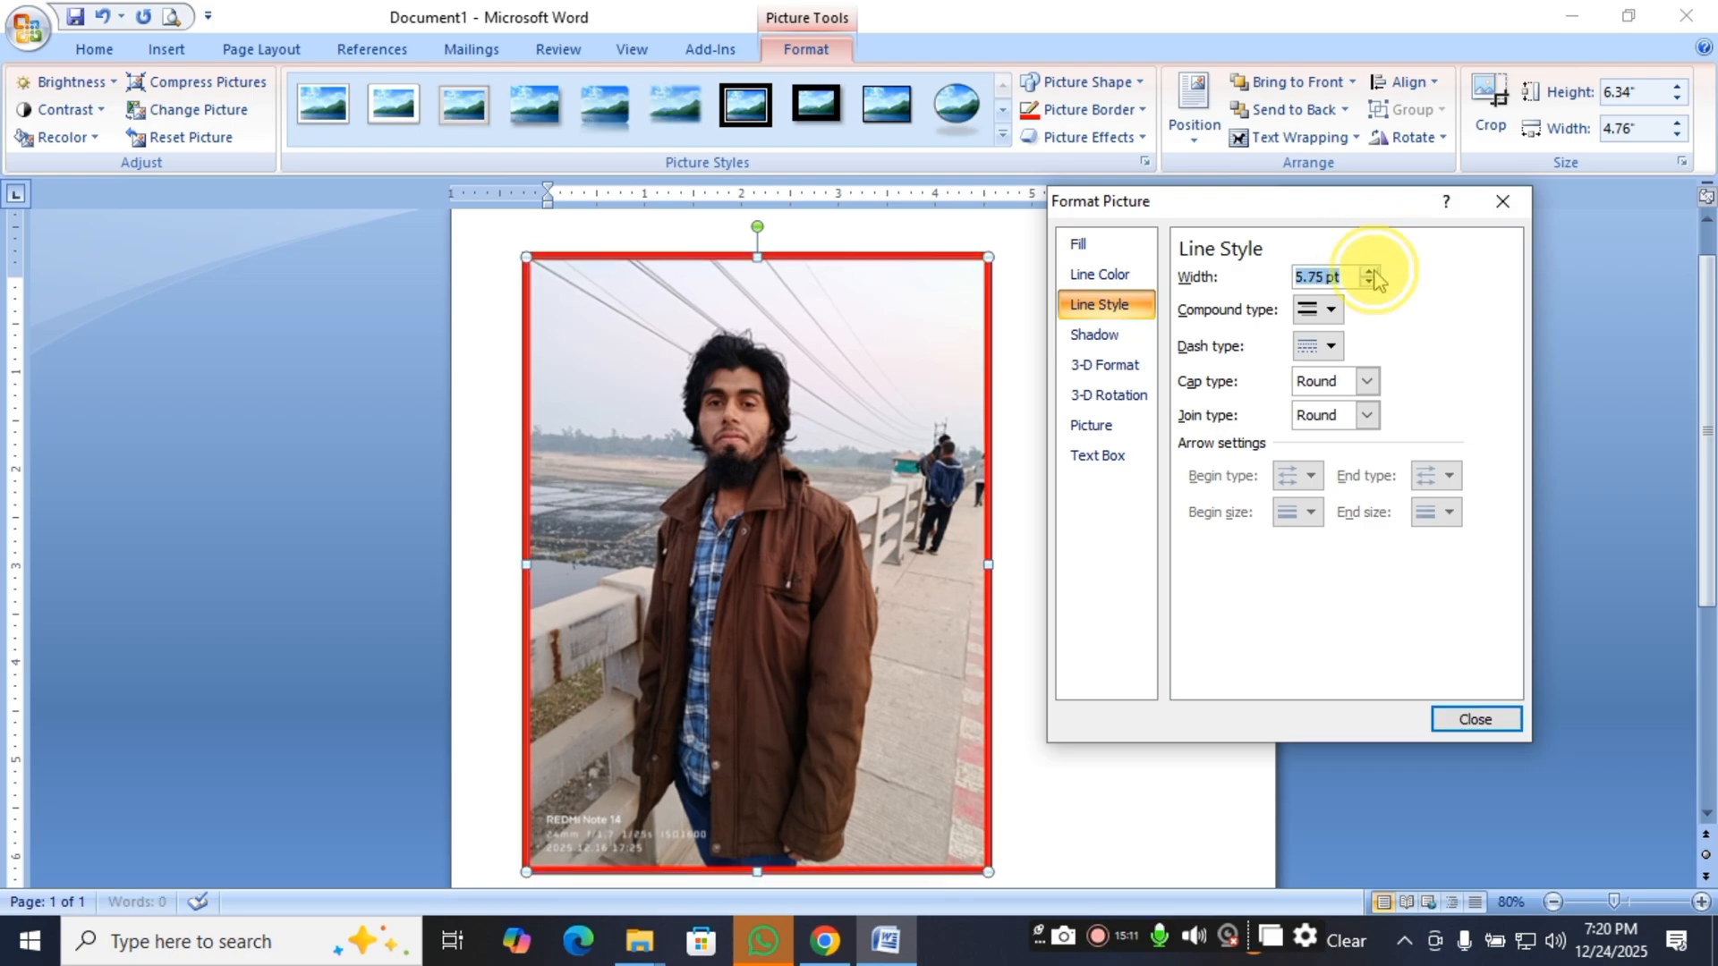
left_click(1370, 270)
left_click(1369, 270)
left_click(1369, 270)
left_click(1370, 271)
left_click(1369, 270)
left_click(1370, 270)
left_click(1370, 270)
left_click(1370, 270)
left_click(1370, 270)
left_click(1370, 270)
left_click(1370, 270)
left_click(1369, 270)
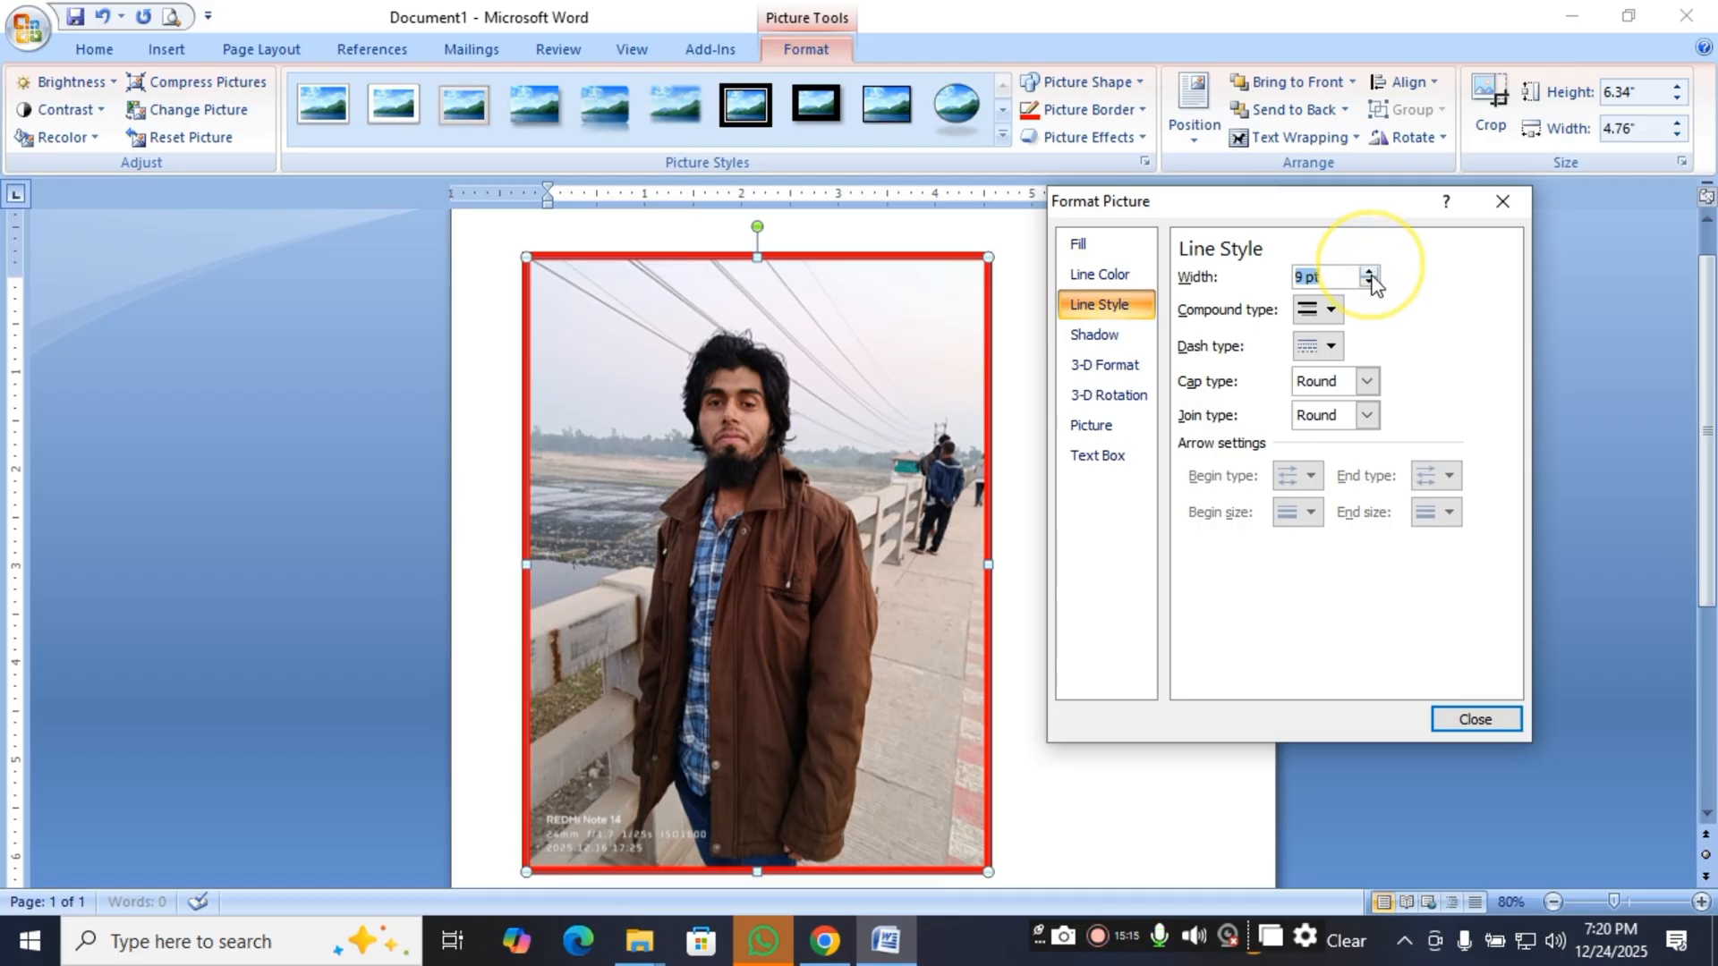
left_click(1369, 270)
left_click(1370, 270)
left_click(1369, 270)
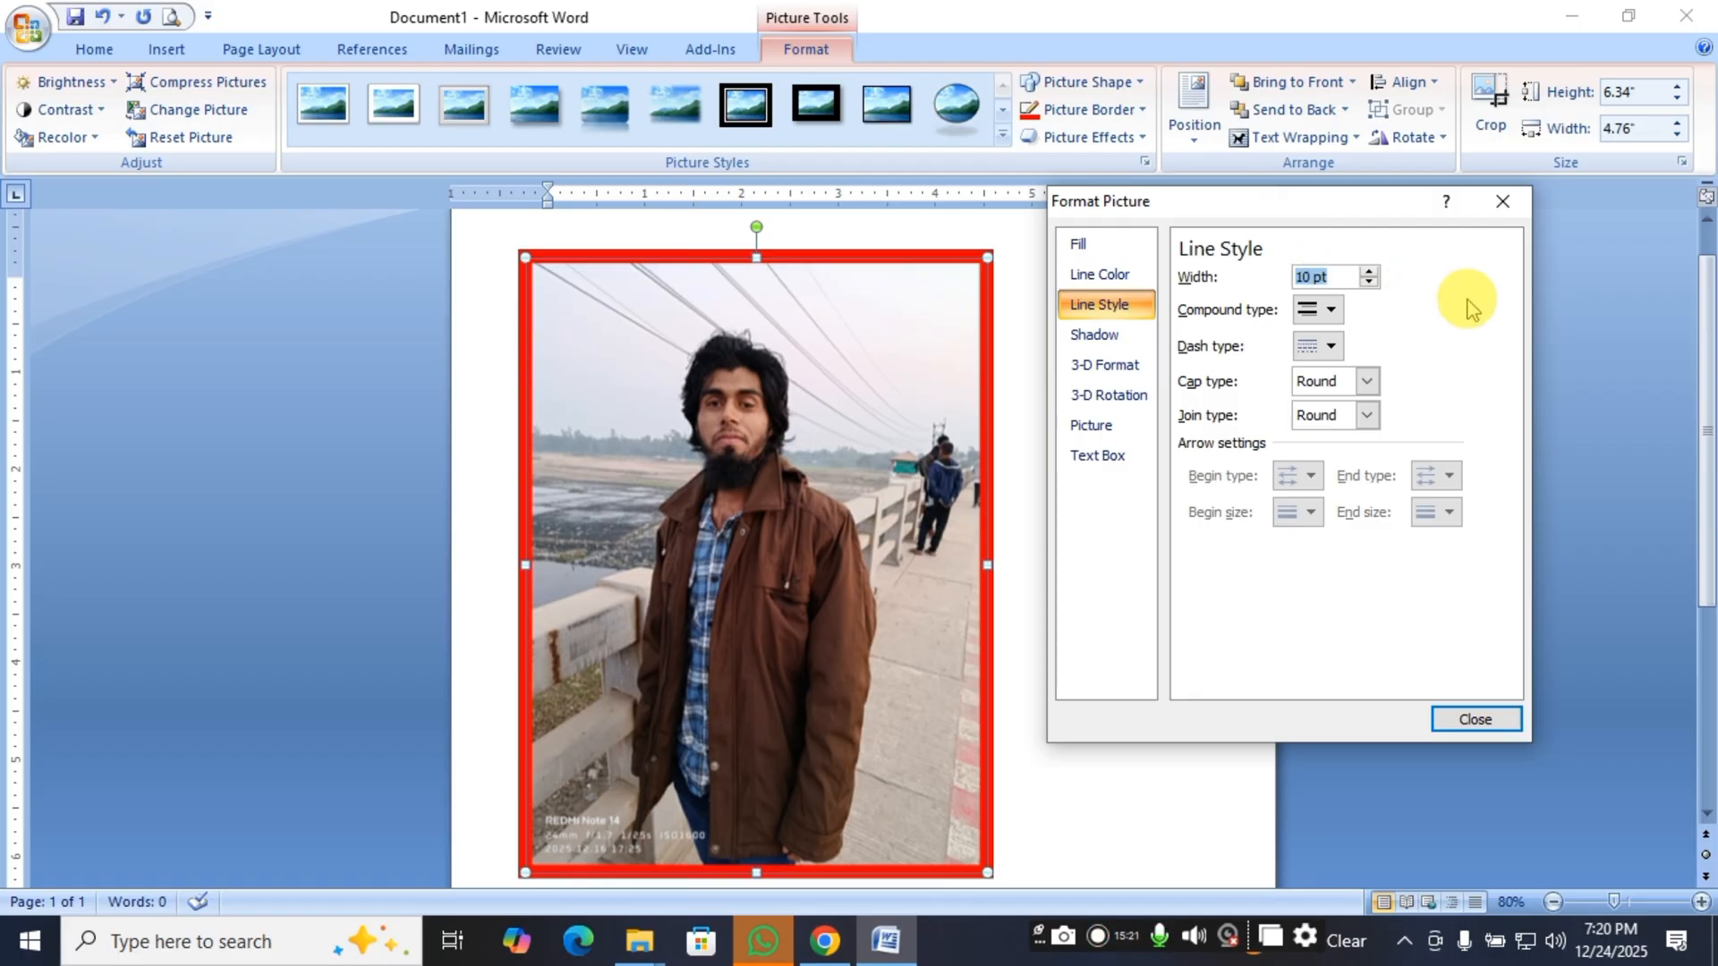
left_click(1371, 285)
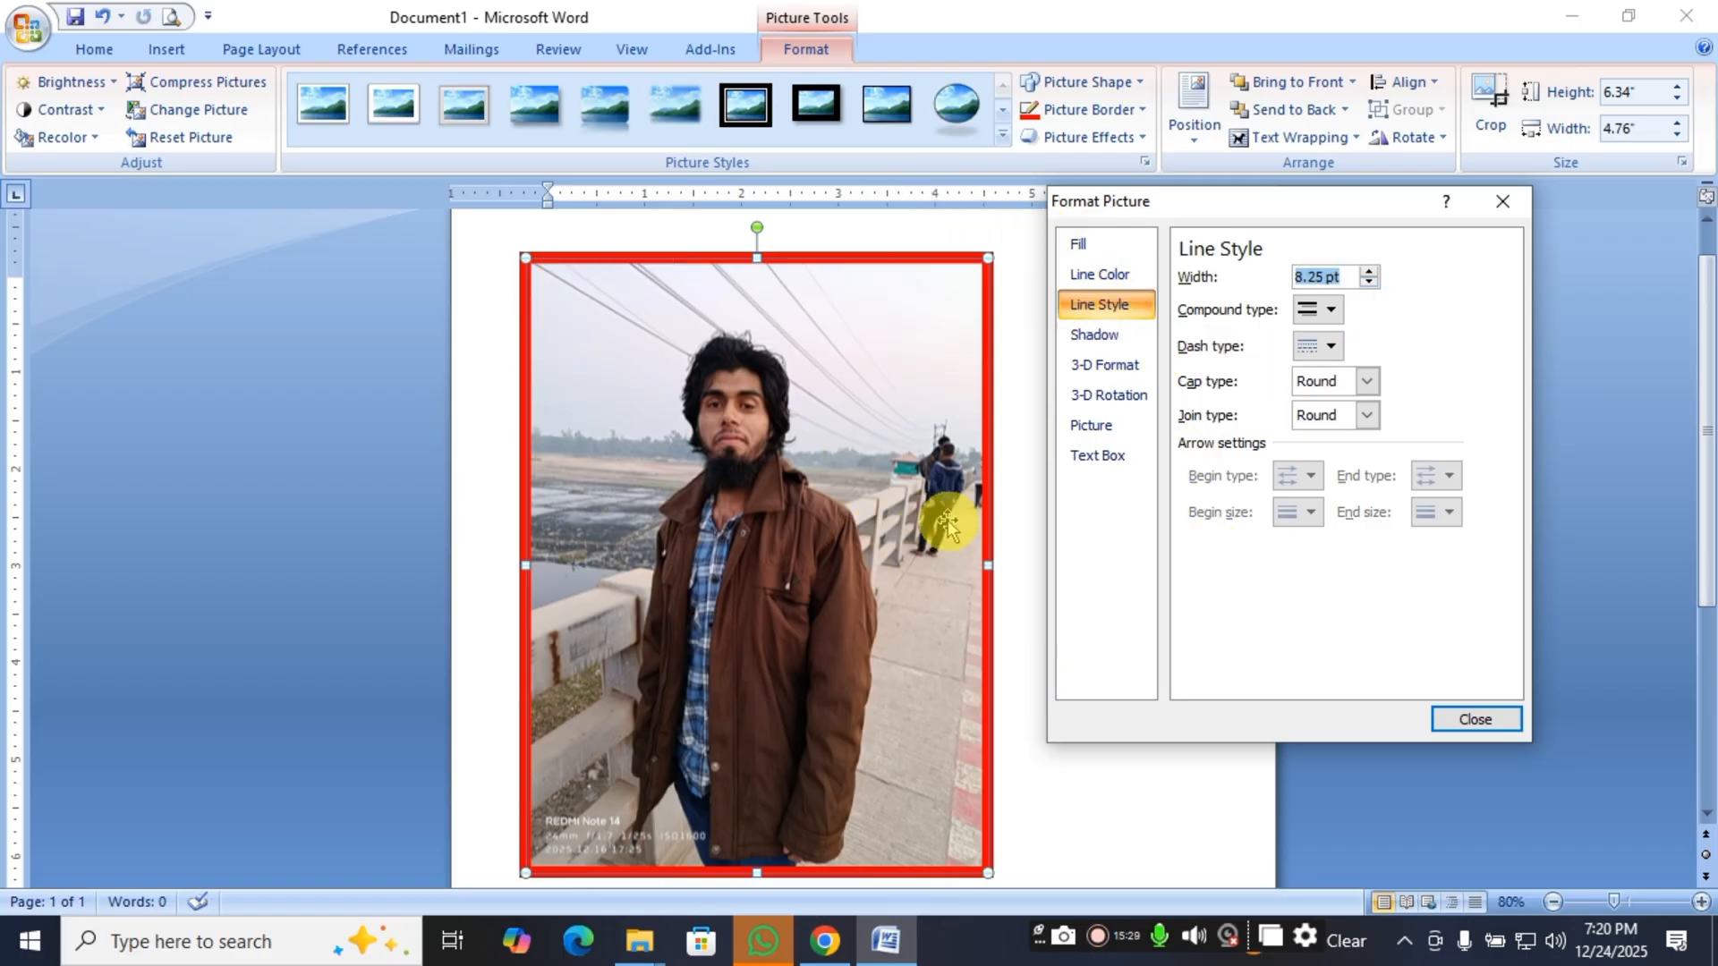
left_click(1466, 721)
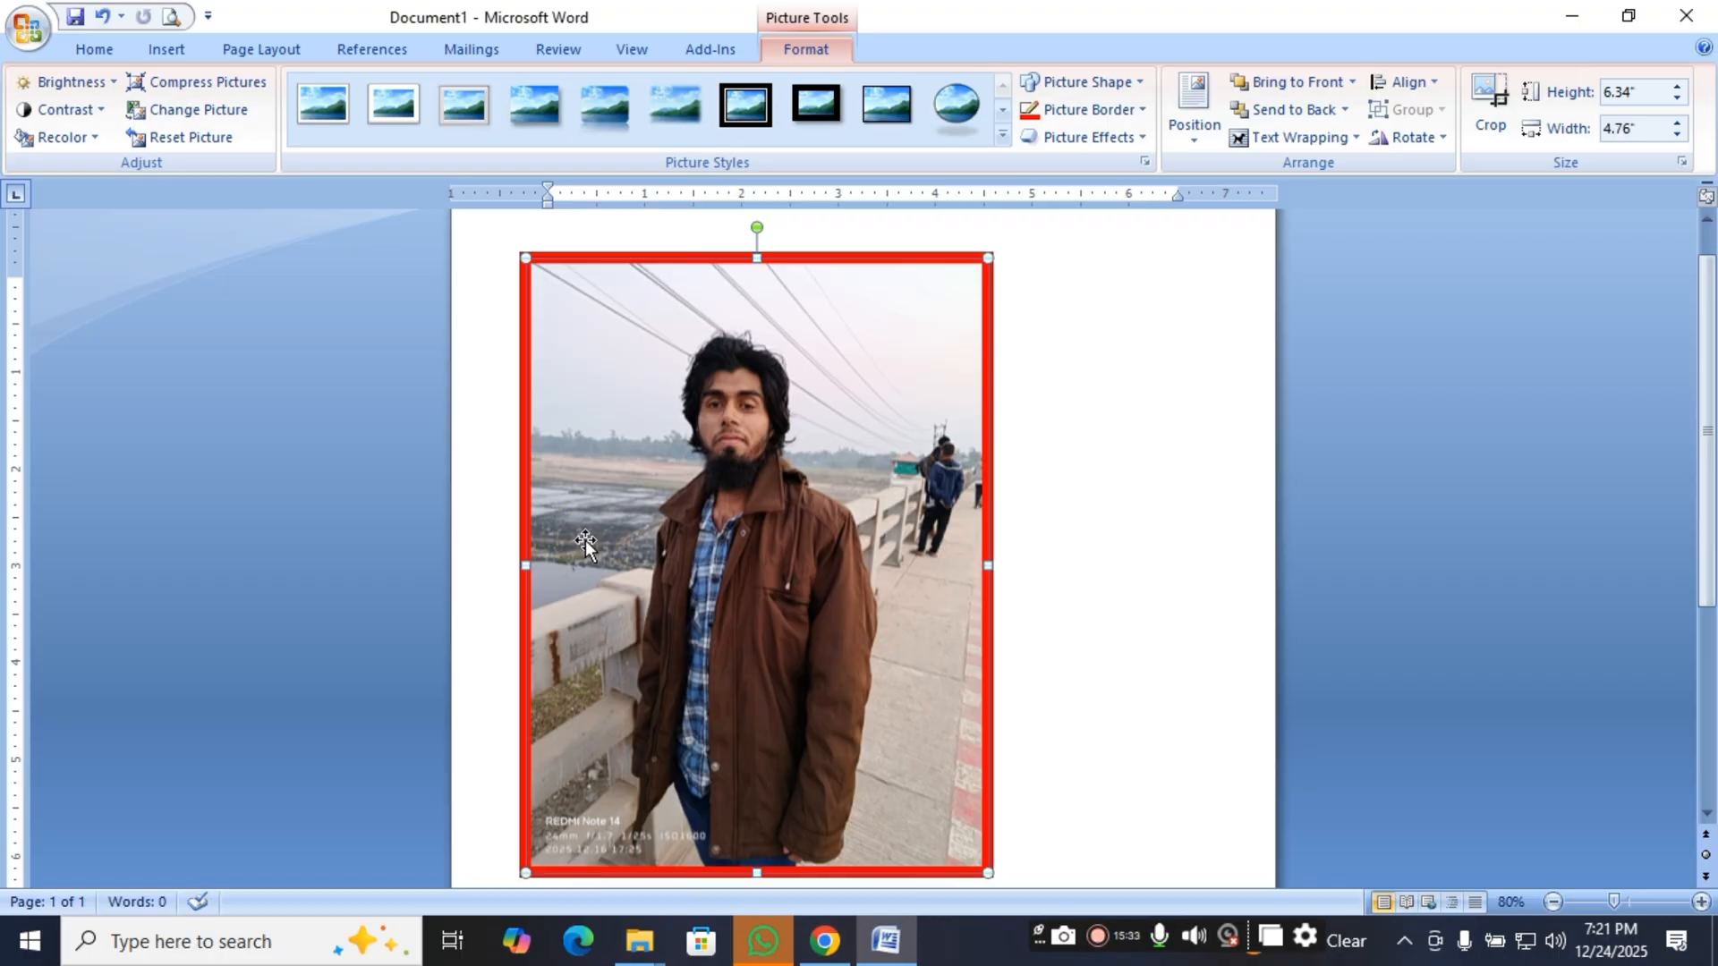
Try the Square Dot dash style on the picture's red border and inspect the outline.
left_click(1134, 113)
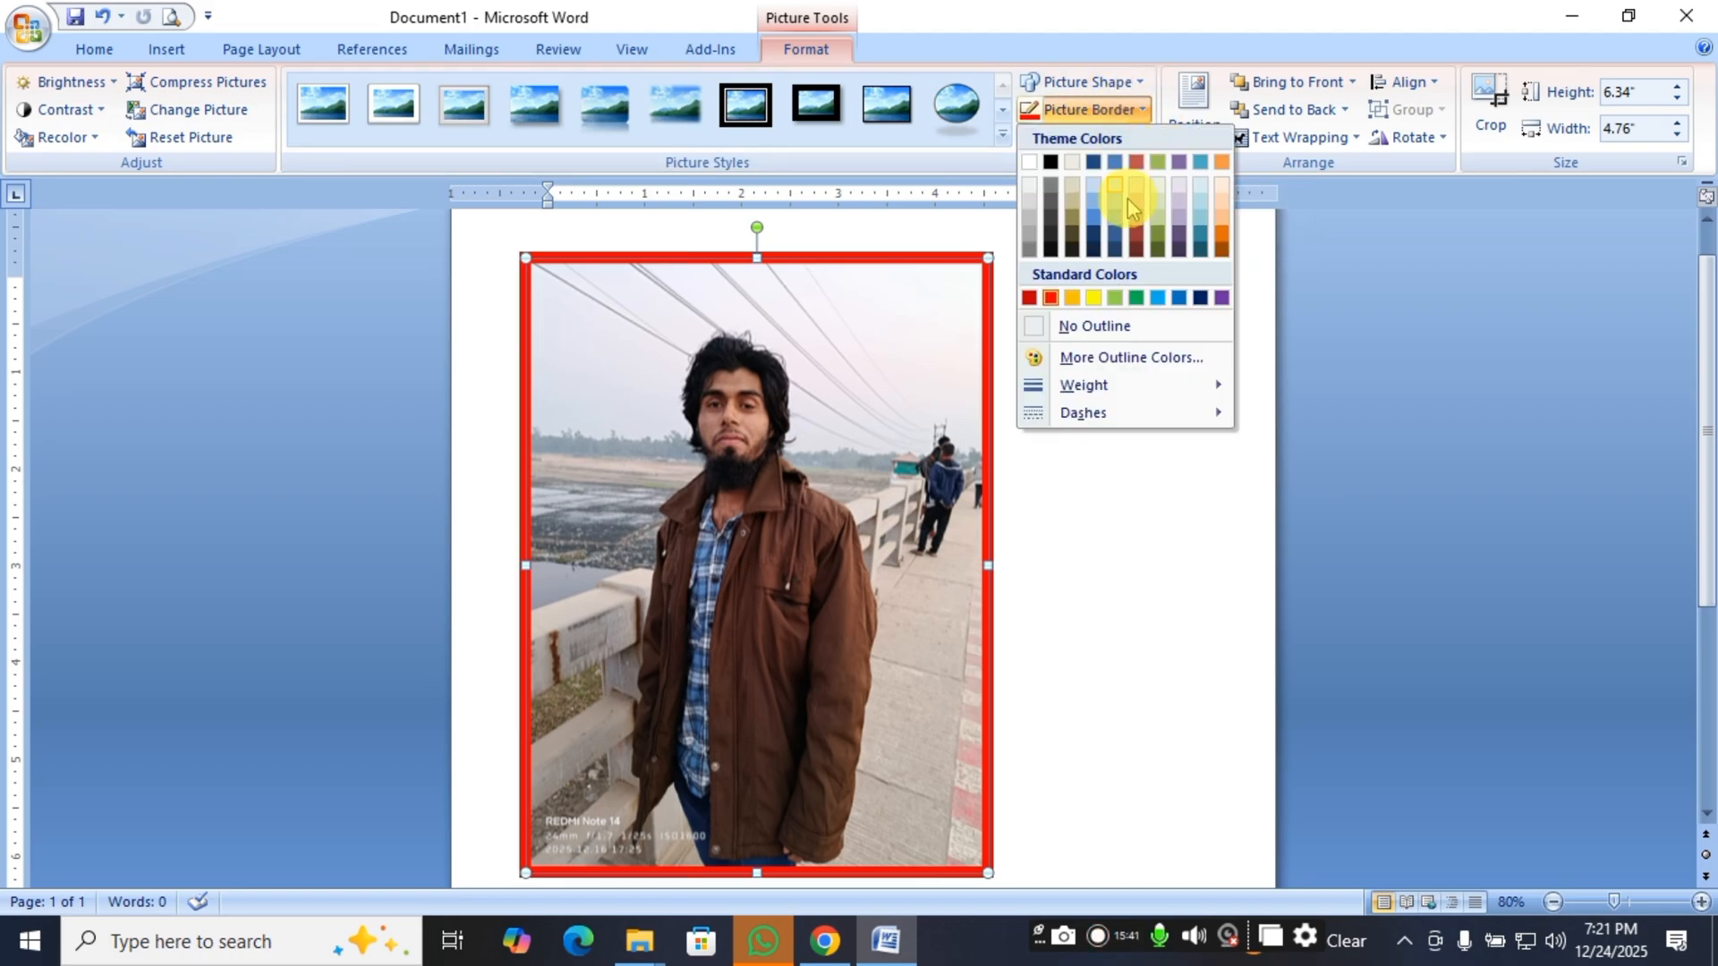
mouse_move(1160, 432)
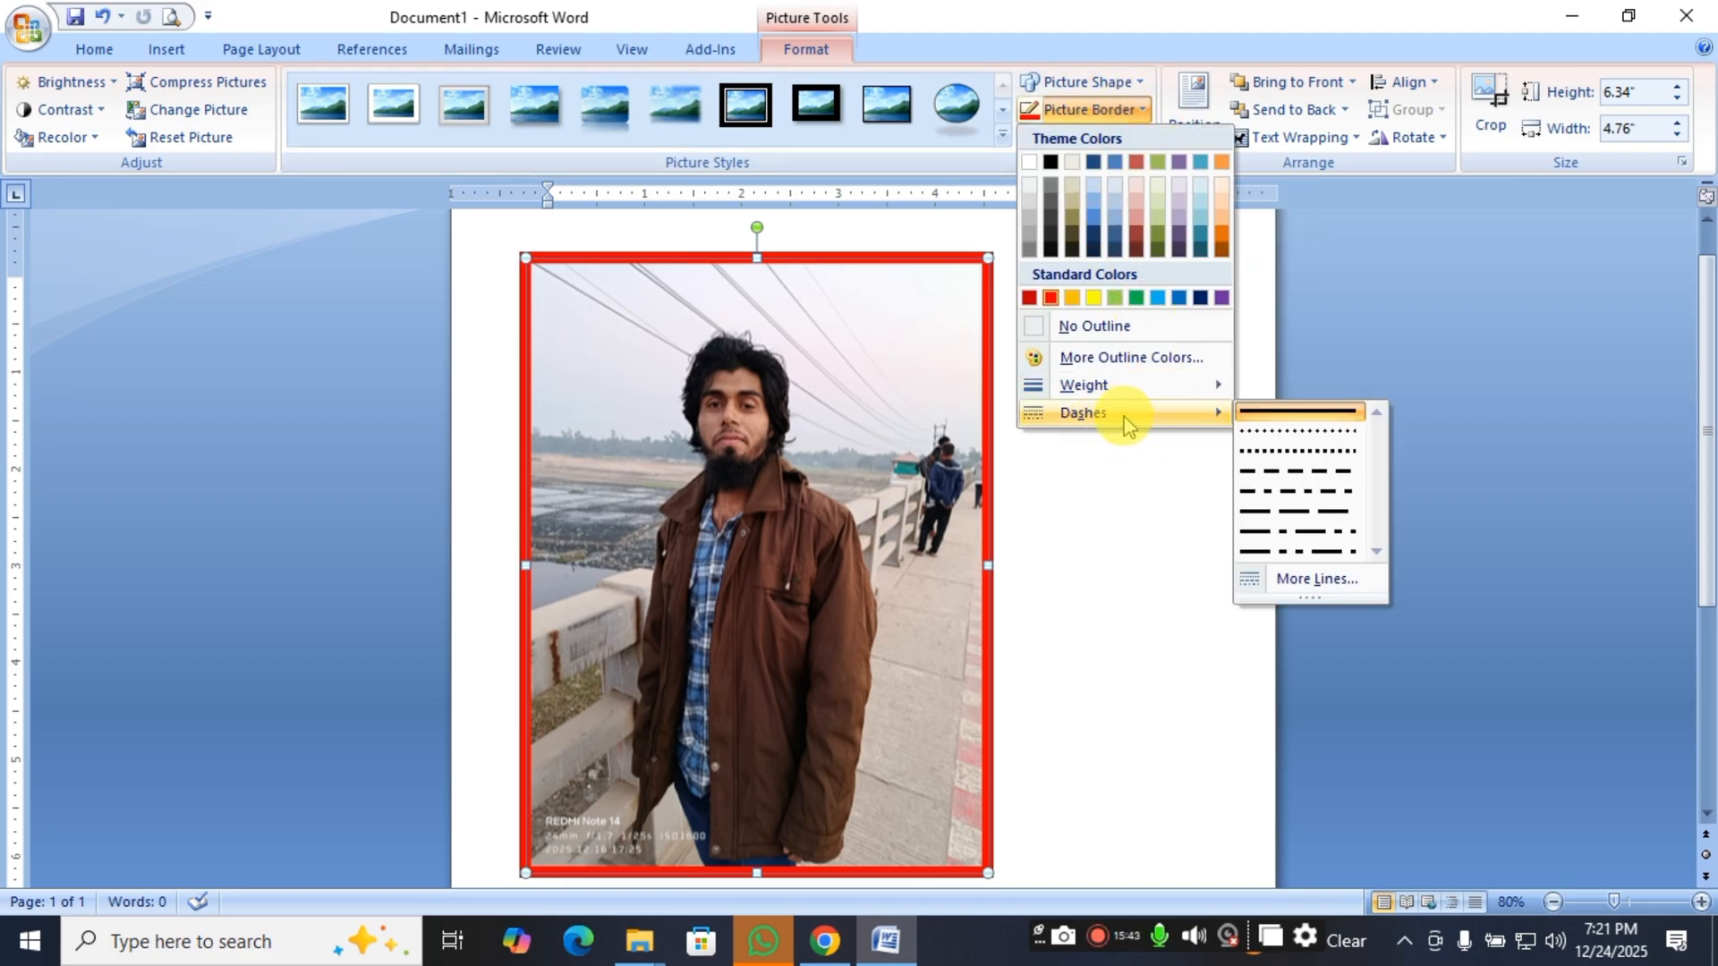
left_click(1135, 419)
mouse_move(1136, 399)
left_click(1282, 452)
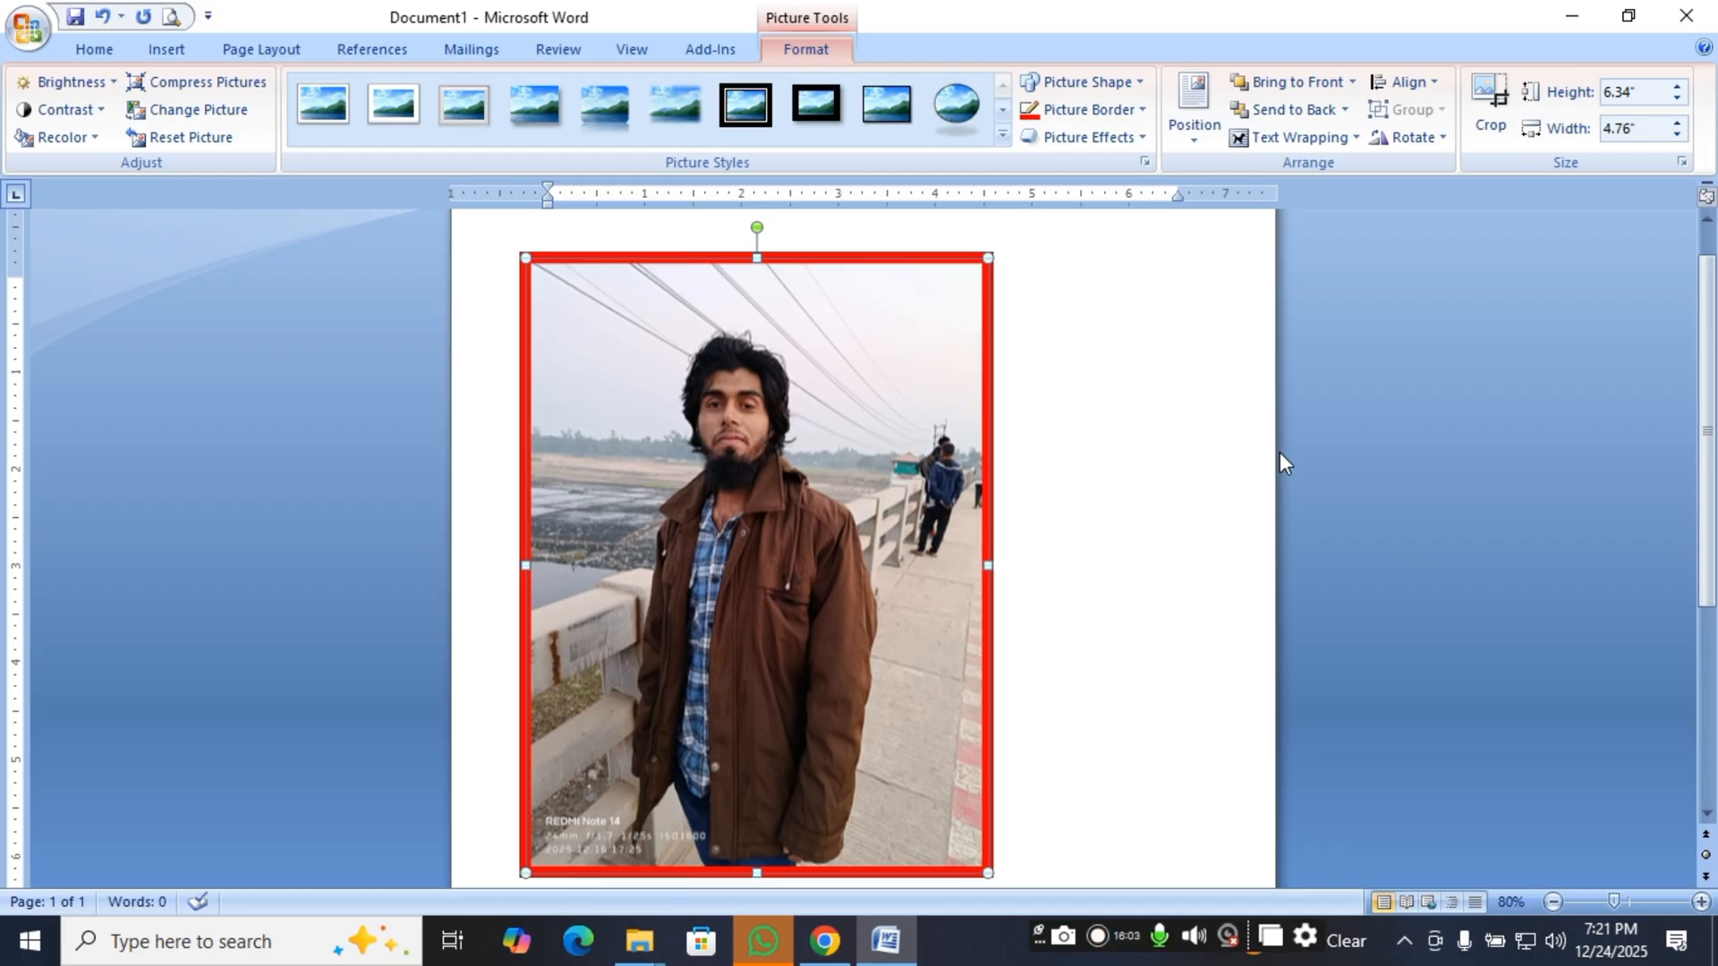
left_click(1118, 463)
left_click(959, 349)
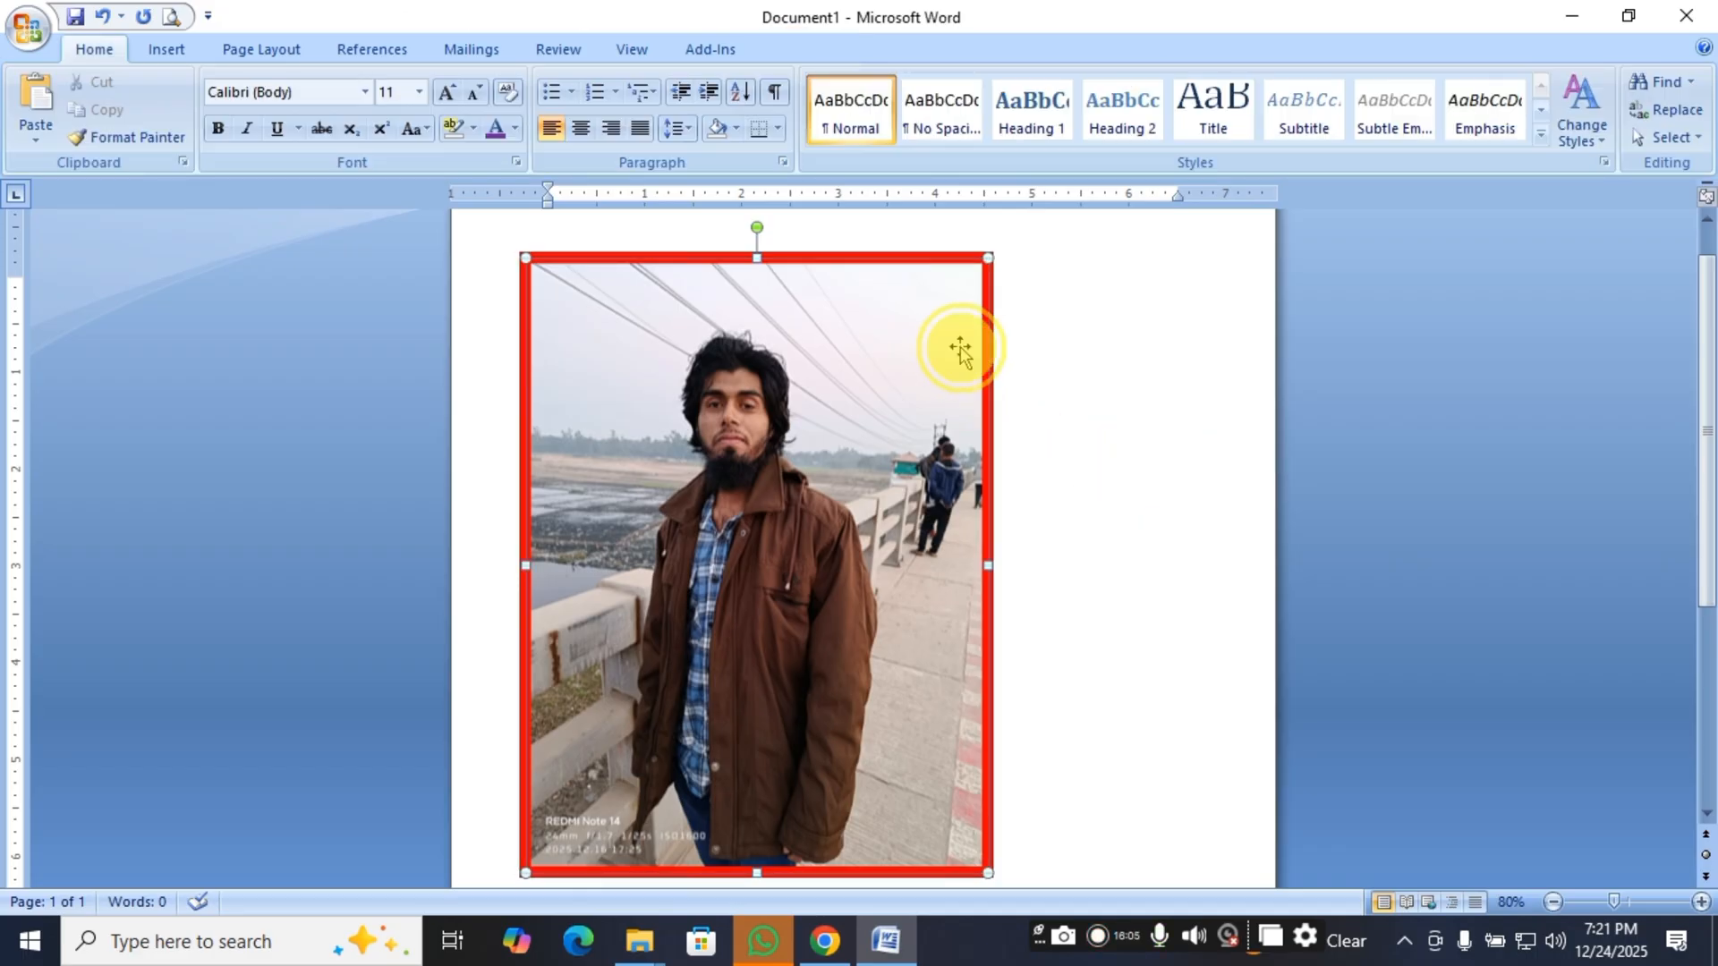
left_click(960, 348)
Check the border's detailed line style settings and close them without changes.
left_click(1127, 139)
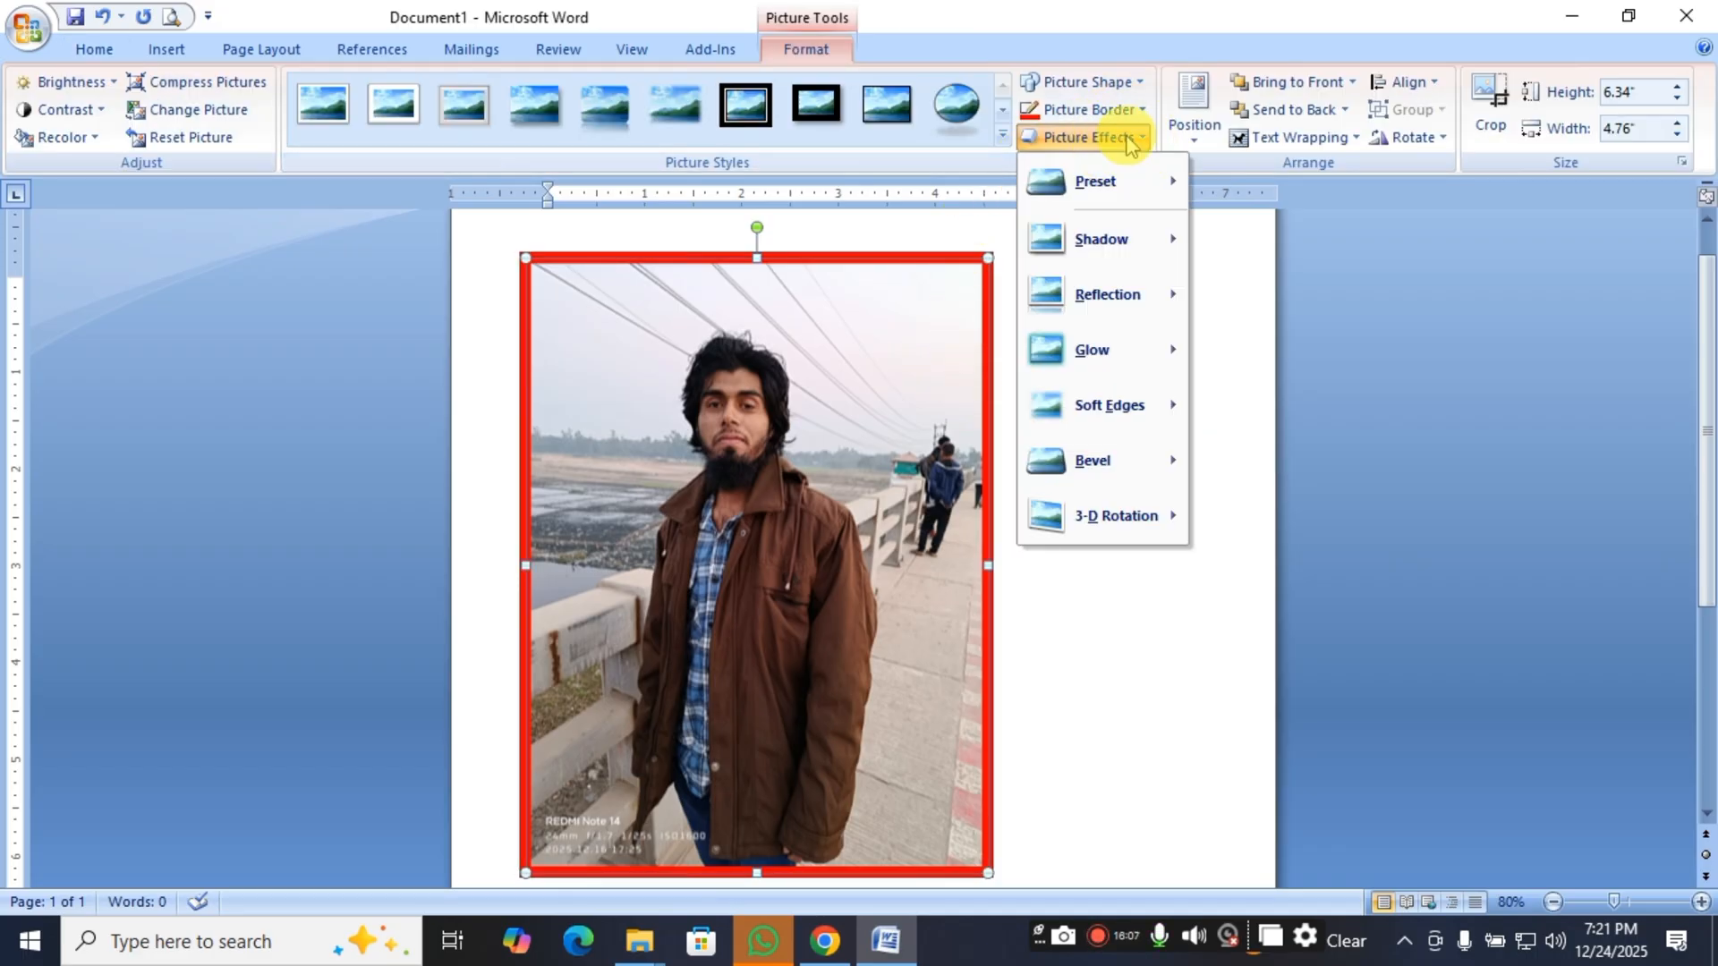
left_click(1127, 111)
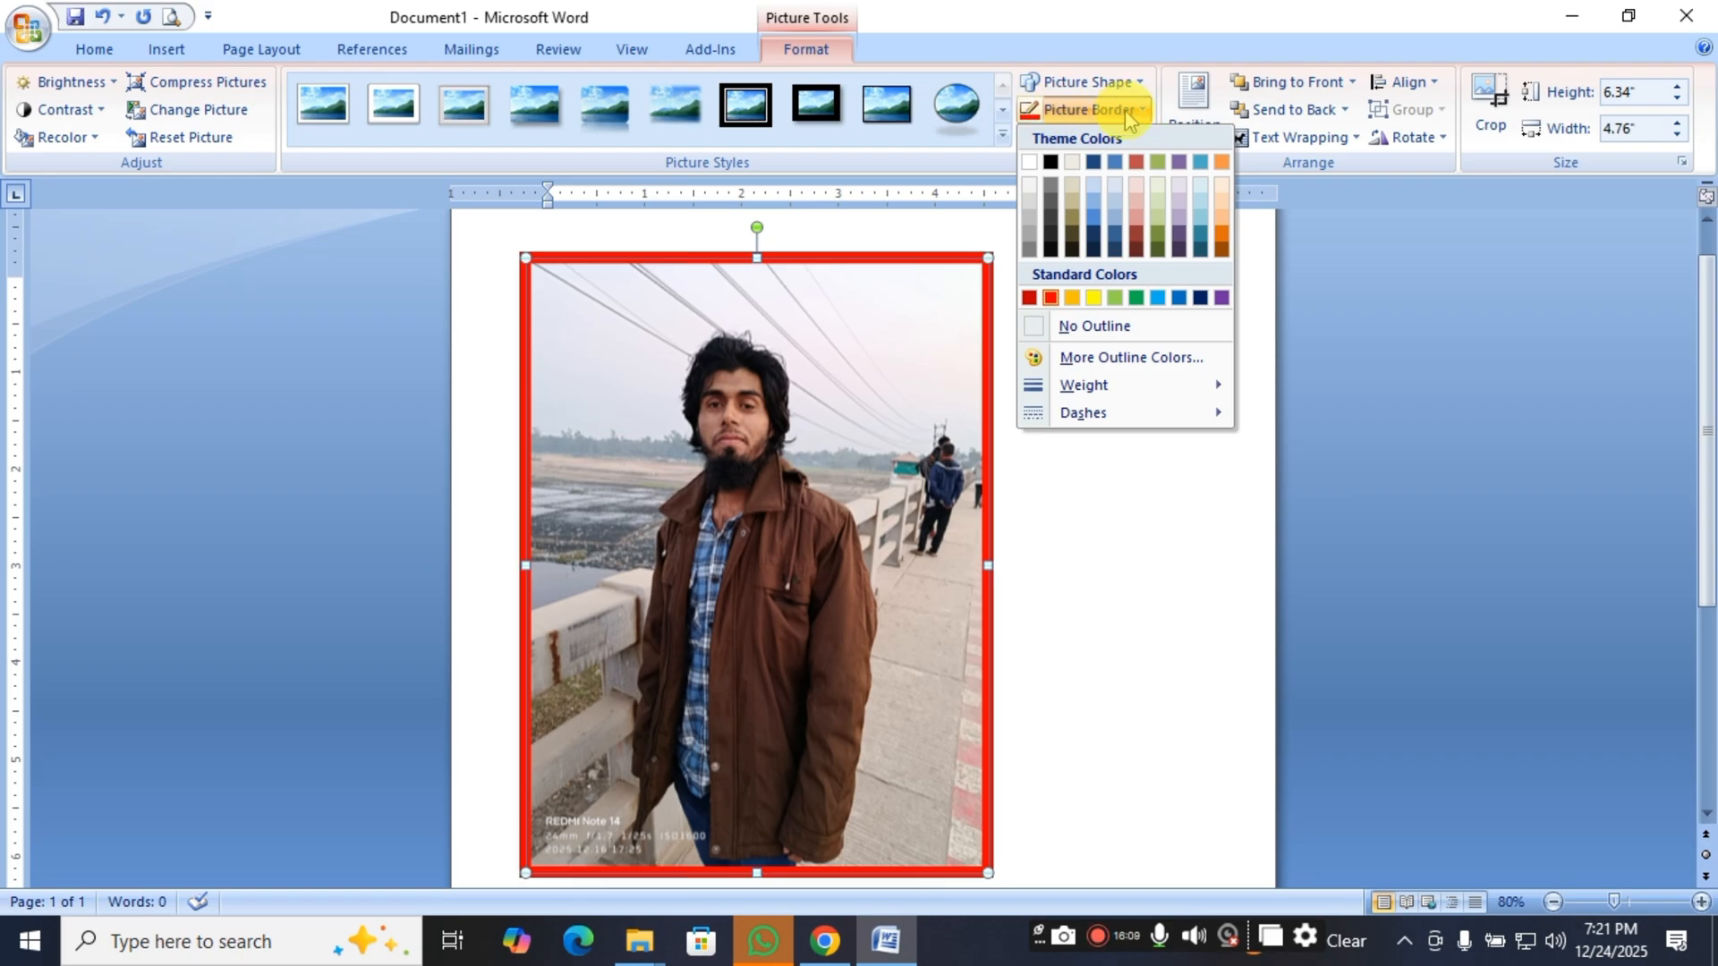
mouse_move(1130, 414)
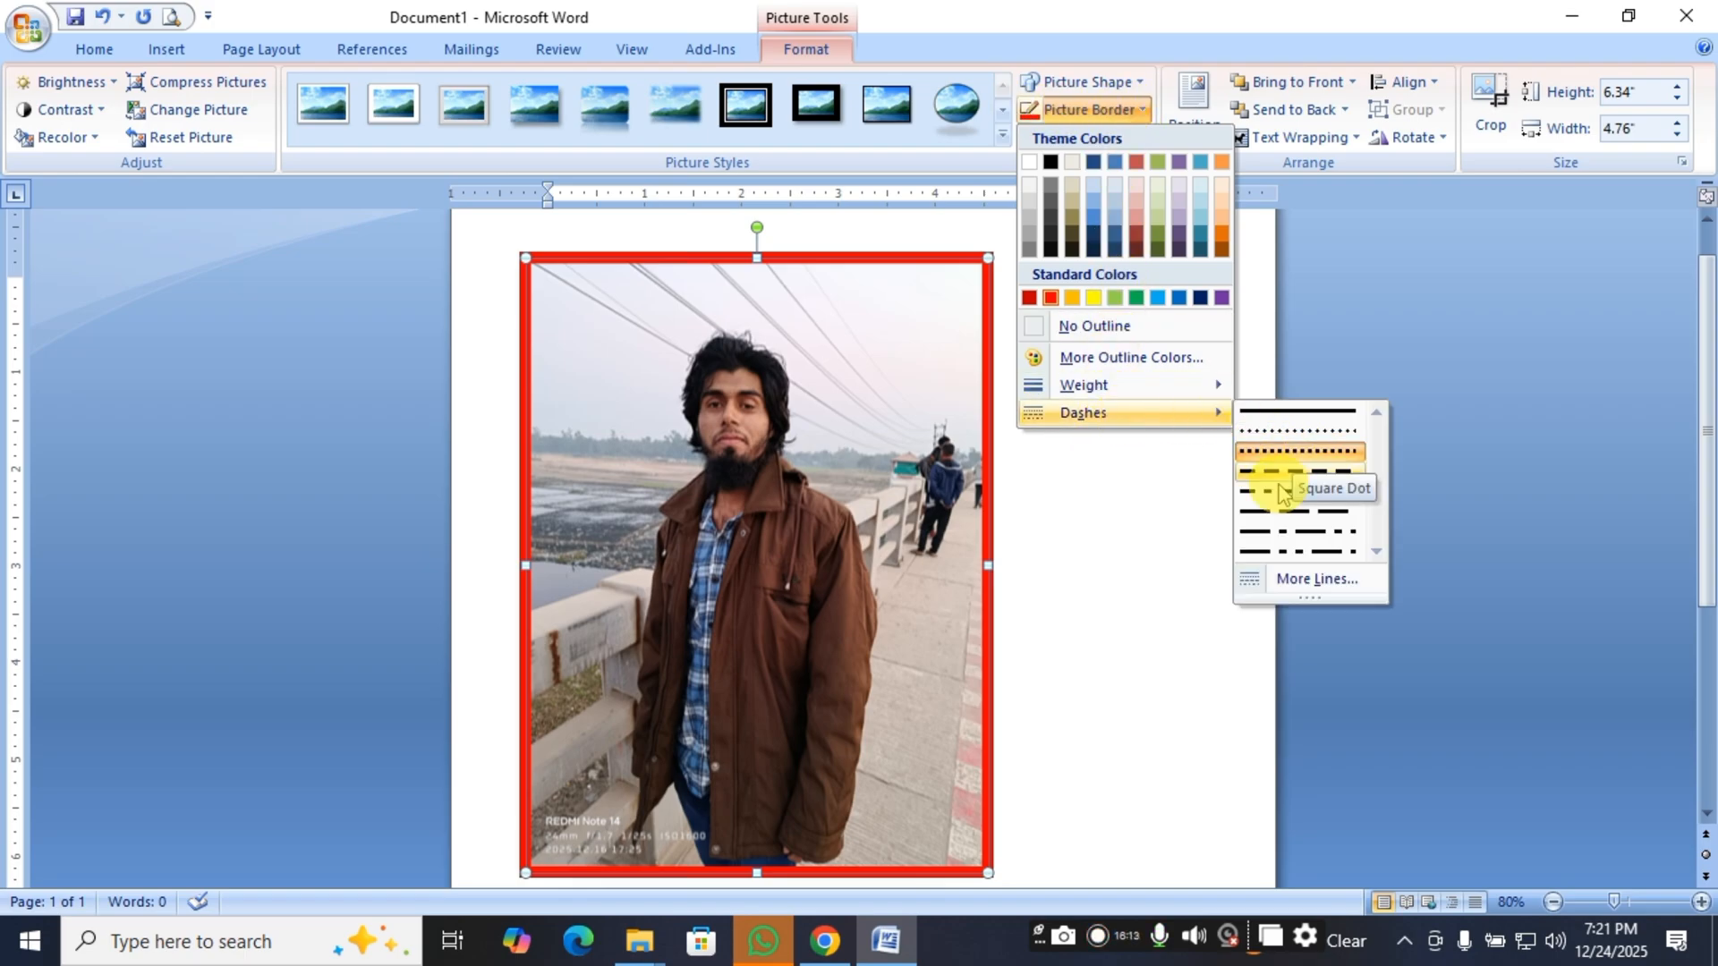
left_click(1319, 579)
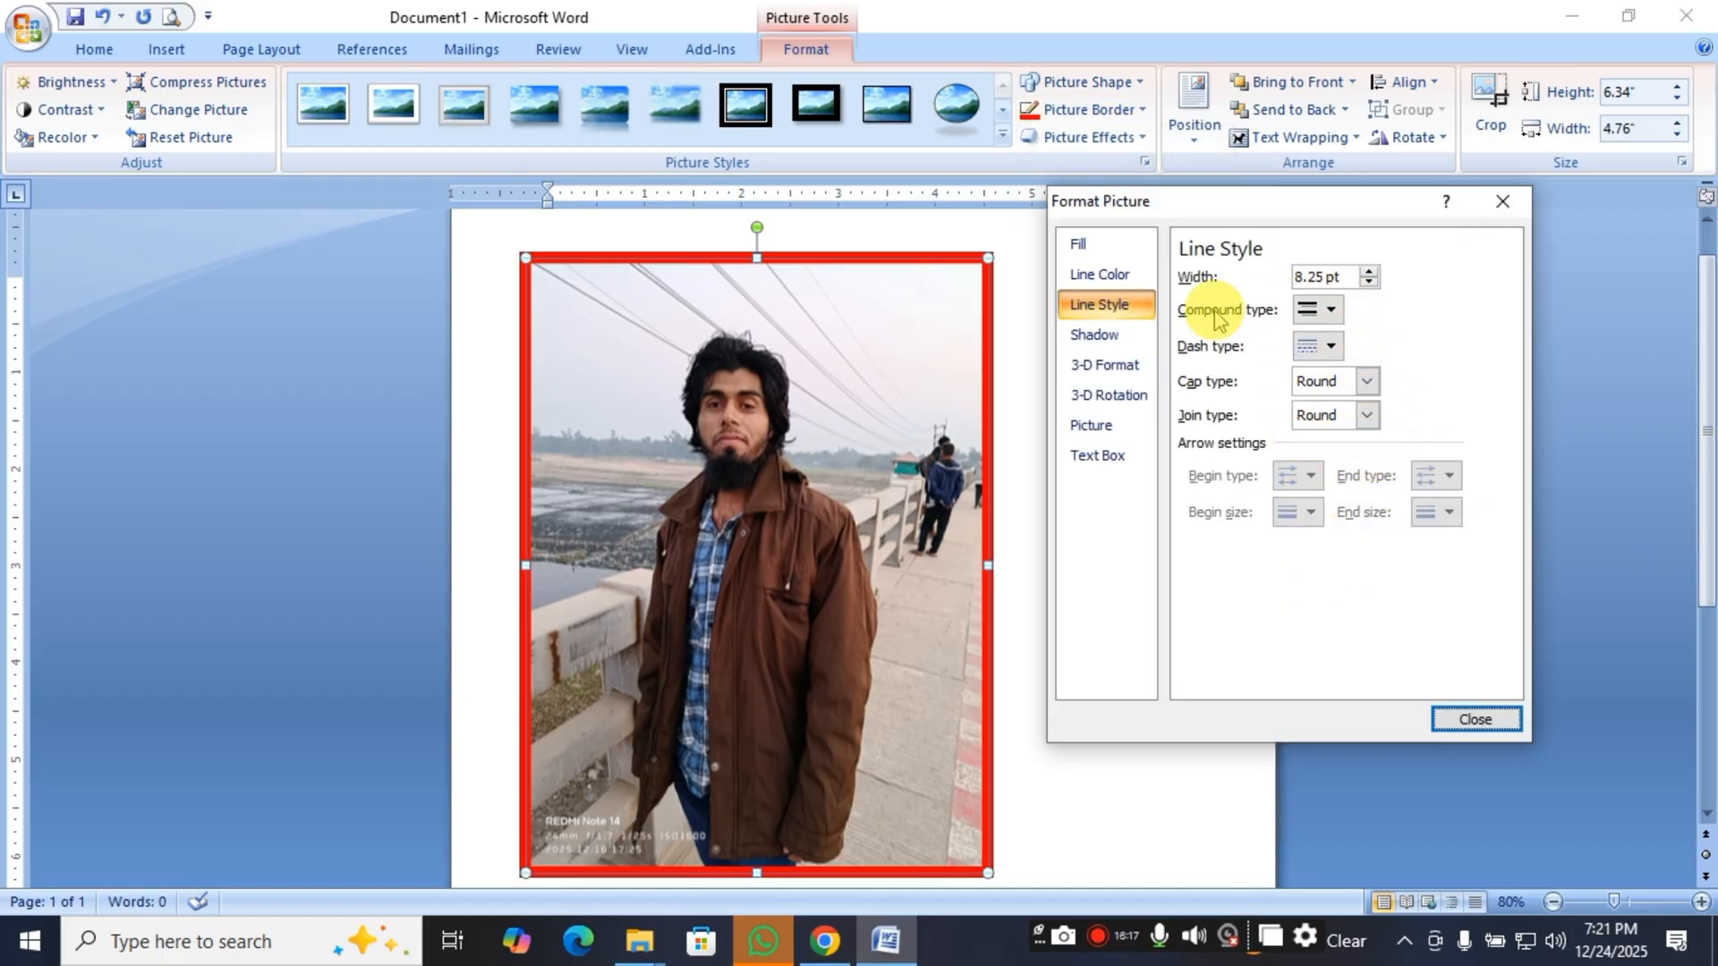
left_click(1503, 202)
Apply the dash-dot line pattern to the picture's red border.
left_click(1091, 109)
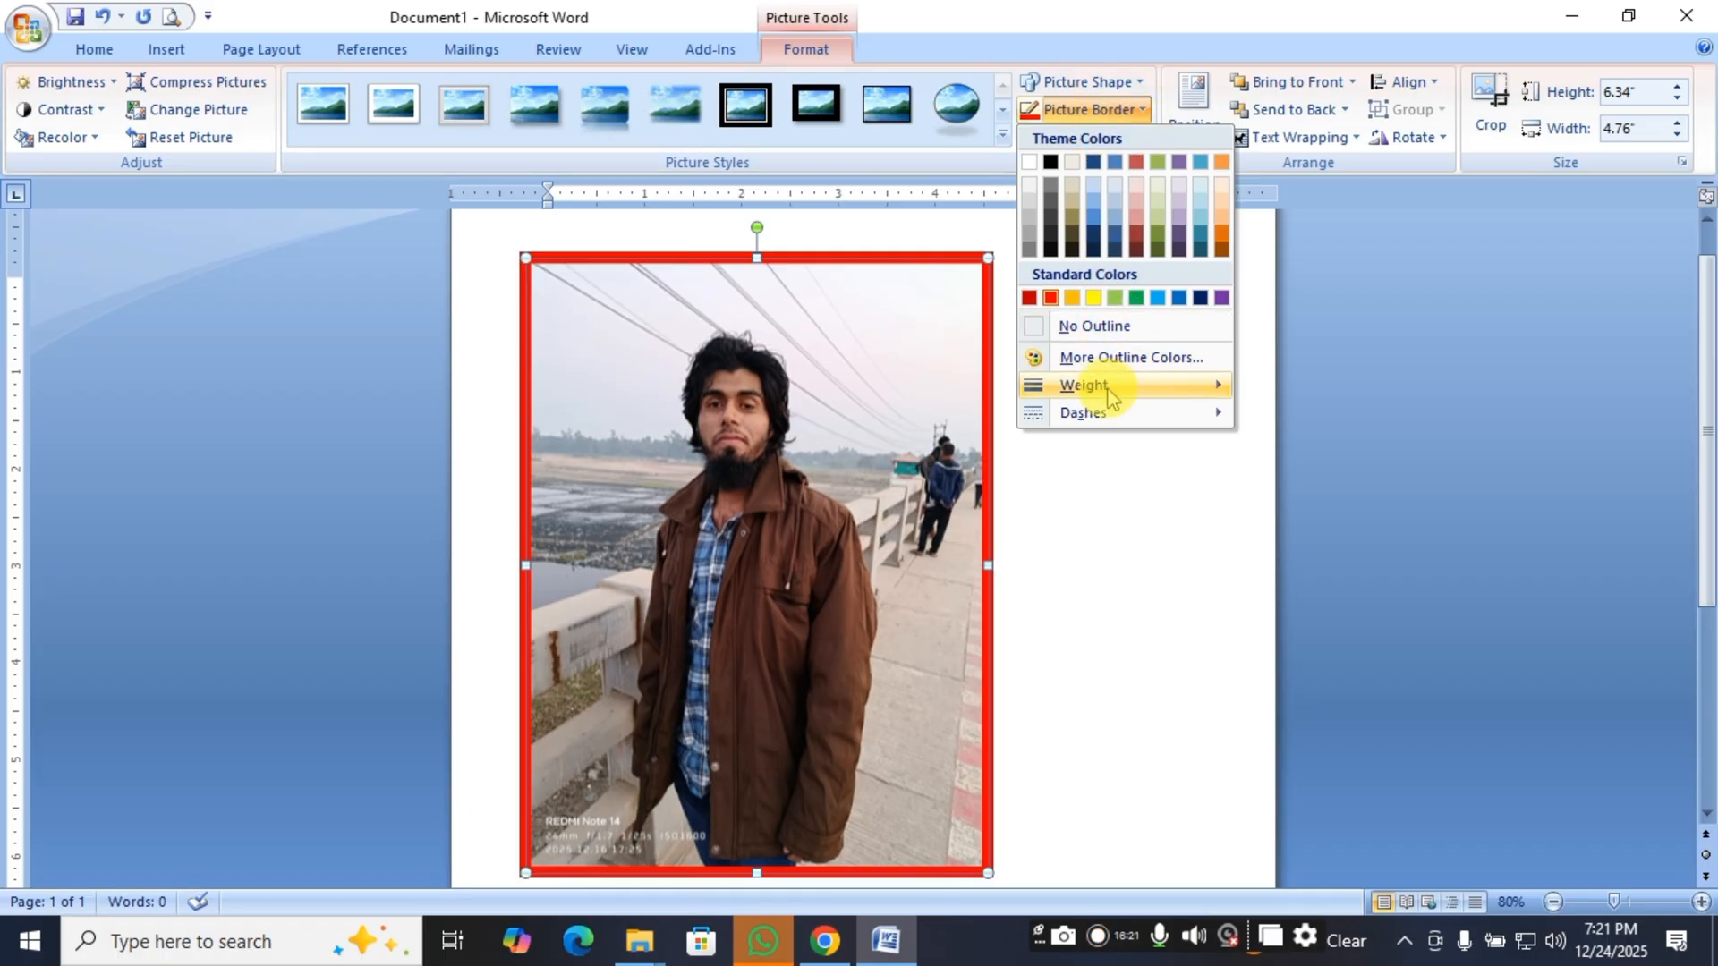
mouse_move(1102, 413)
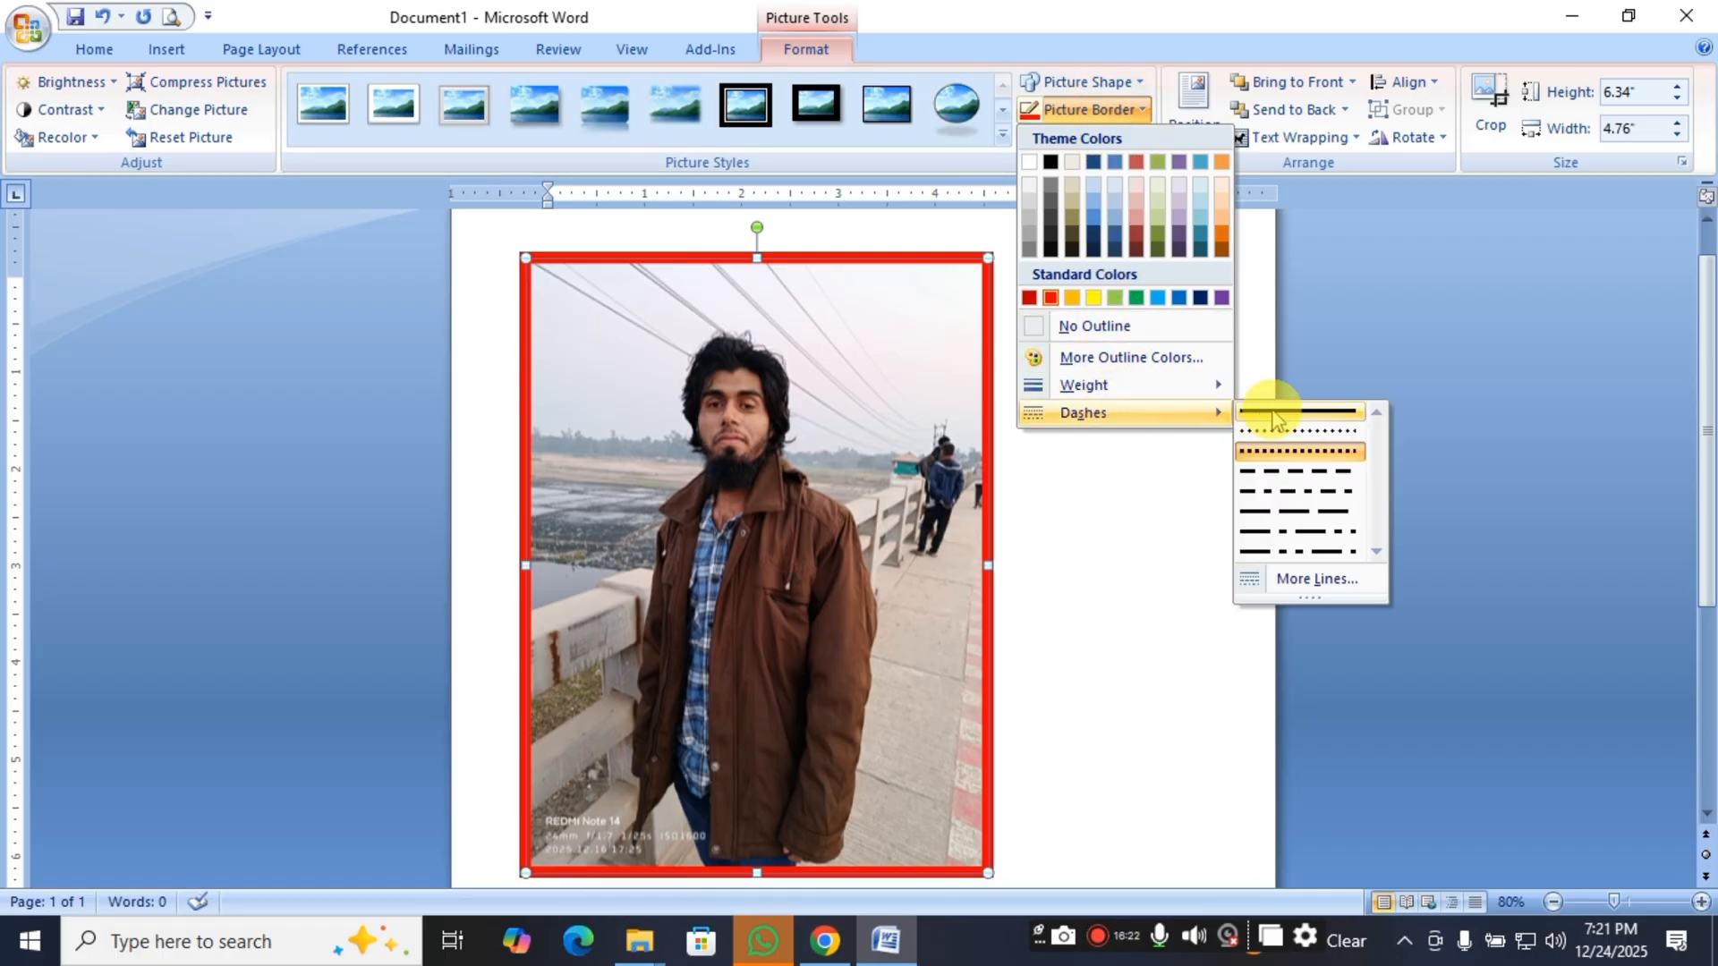
left_click(1299, 492)
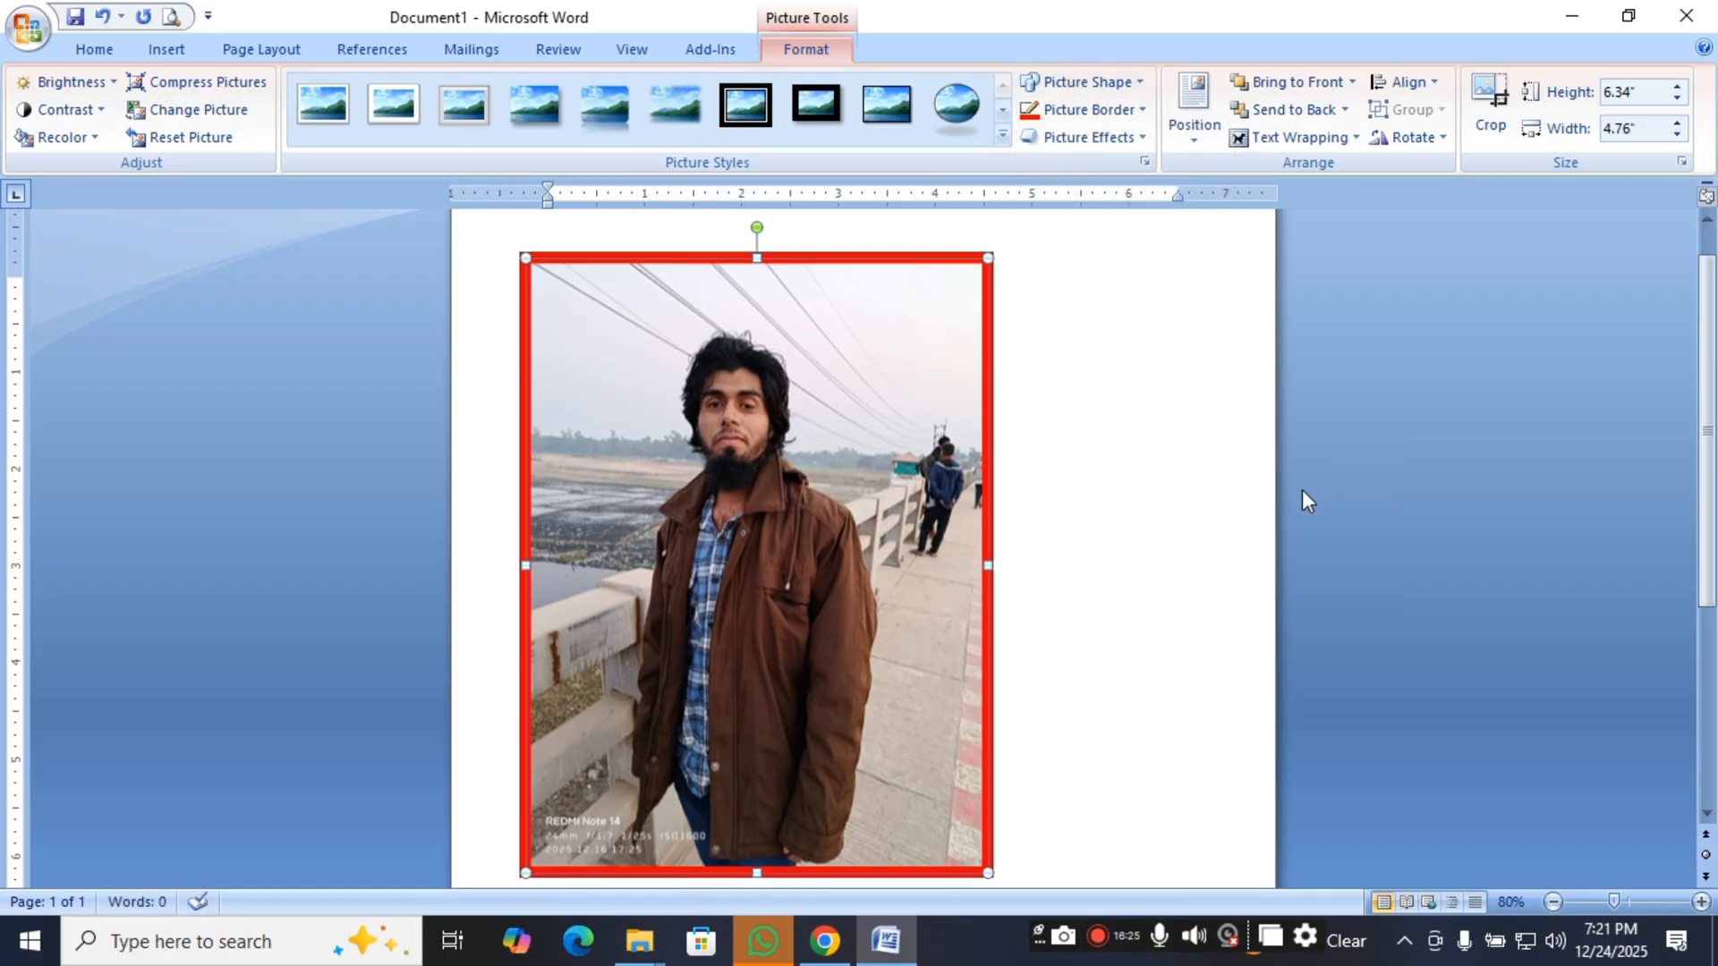
Reselect the picture and set its red border's dash style to a solid line.
left_click(1128, 517)
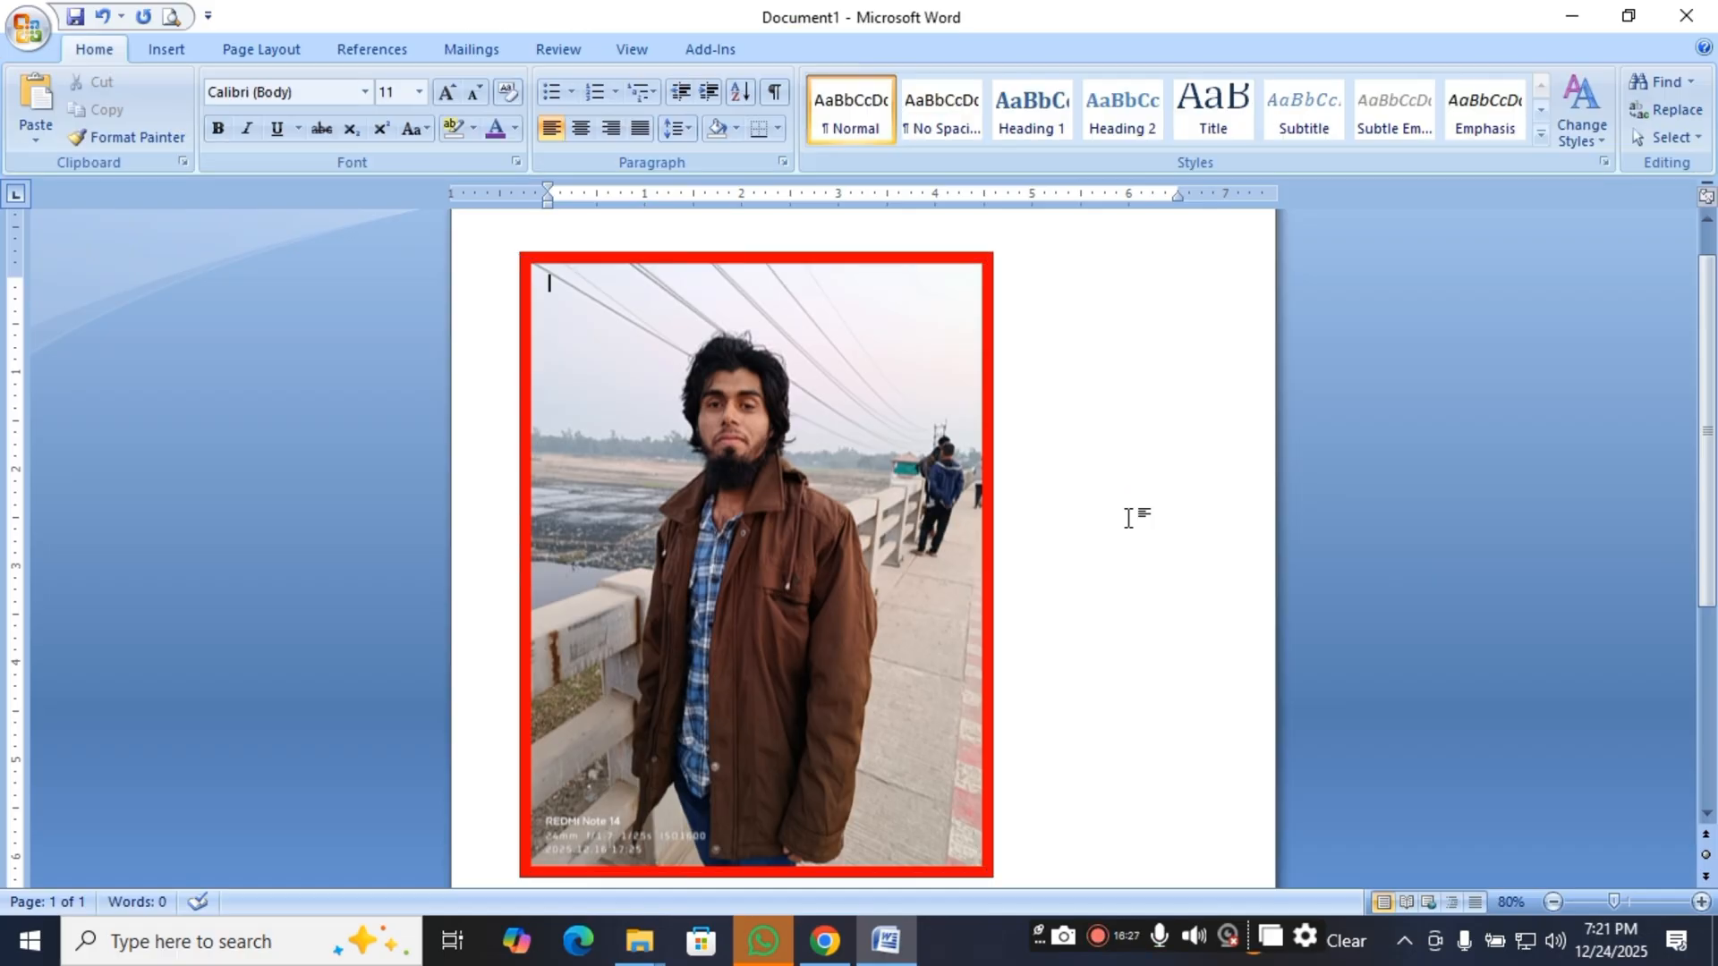
left_click(932, 522)
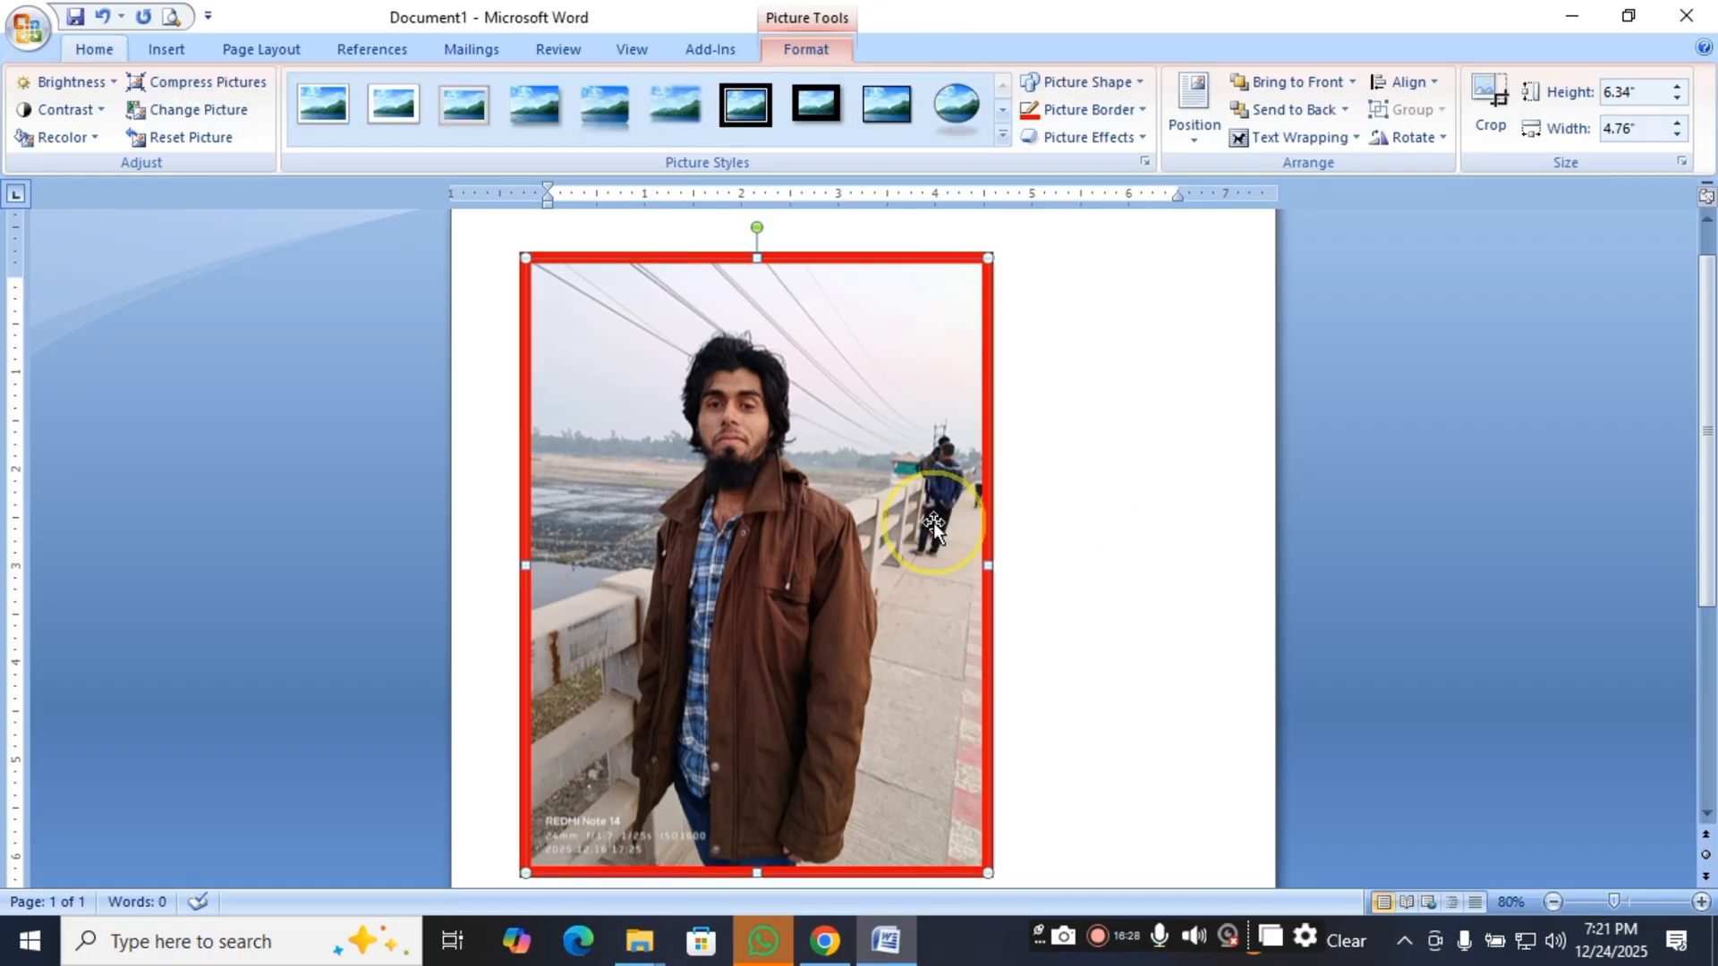
left_click(1109, 139)
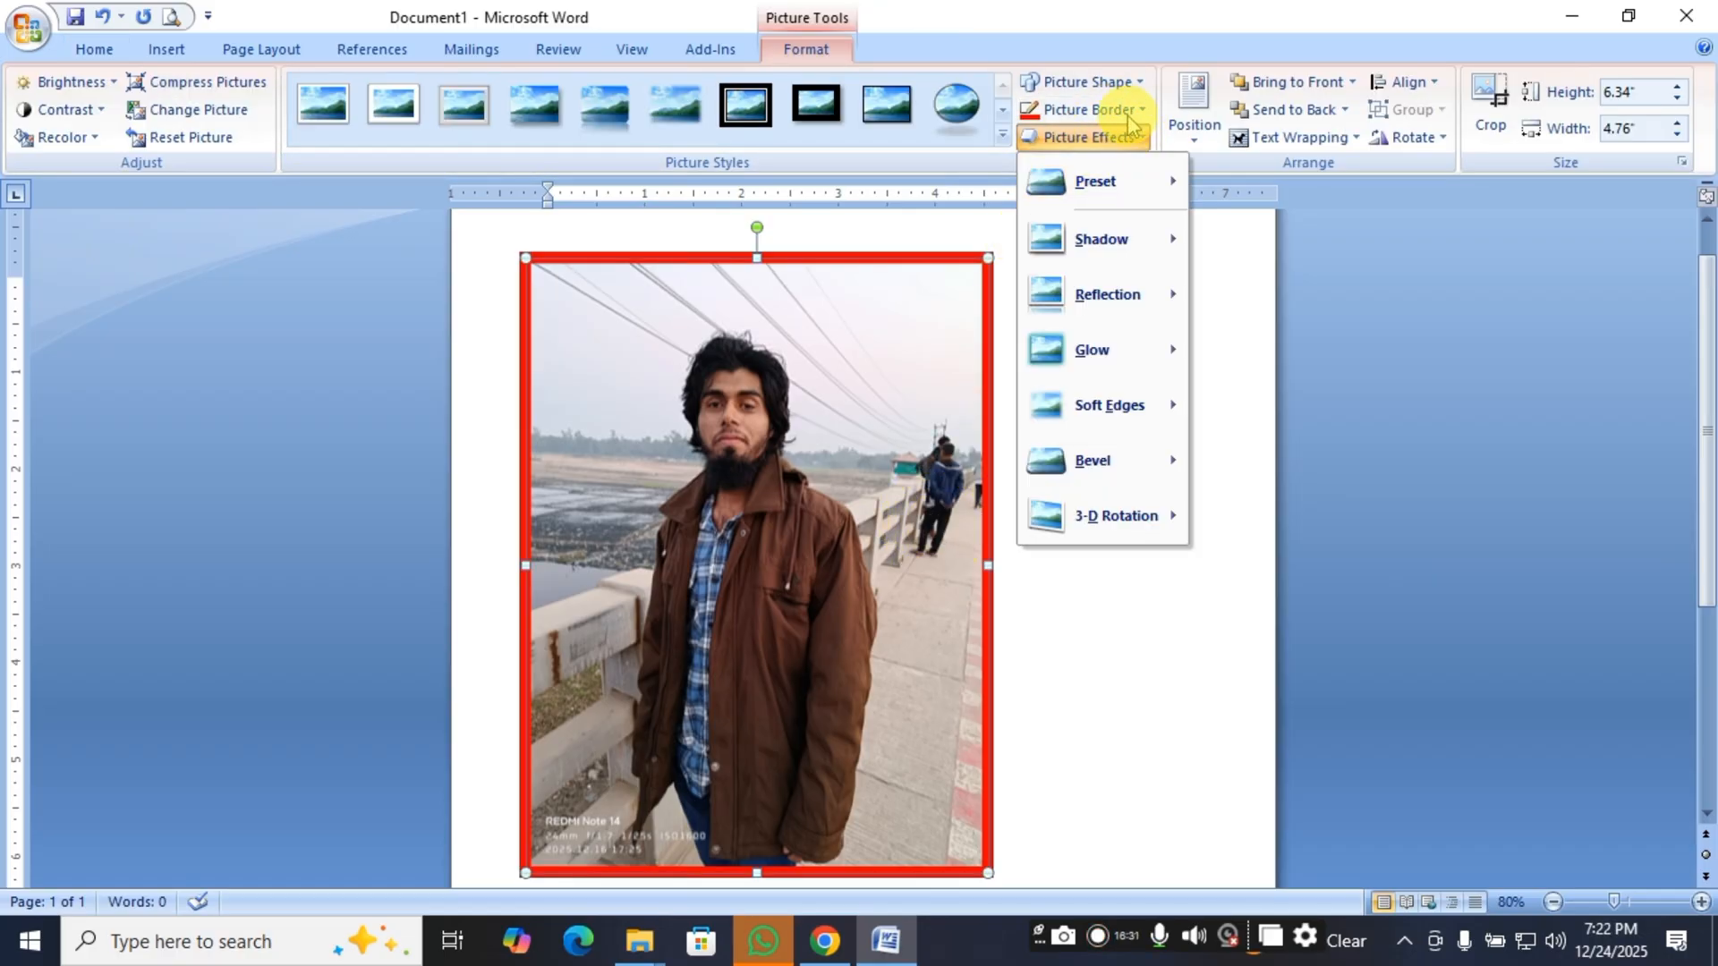
left_click(1130, 121)
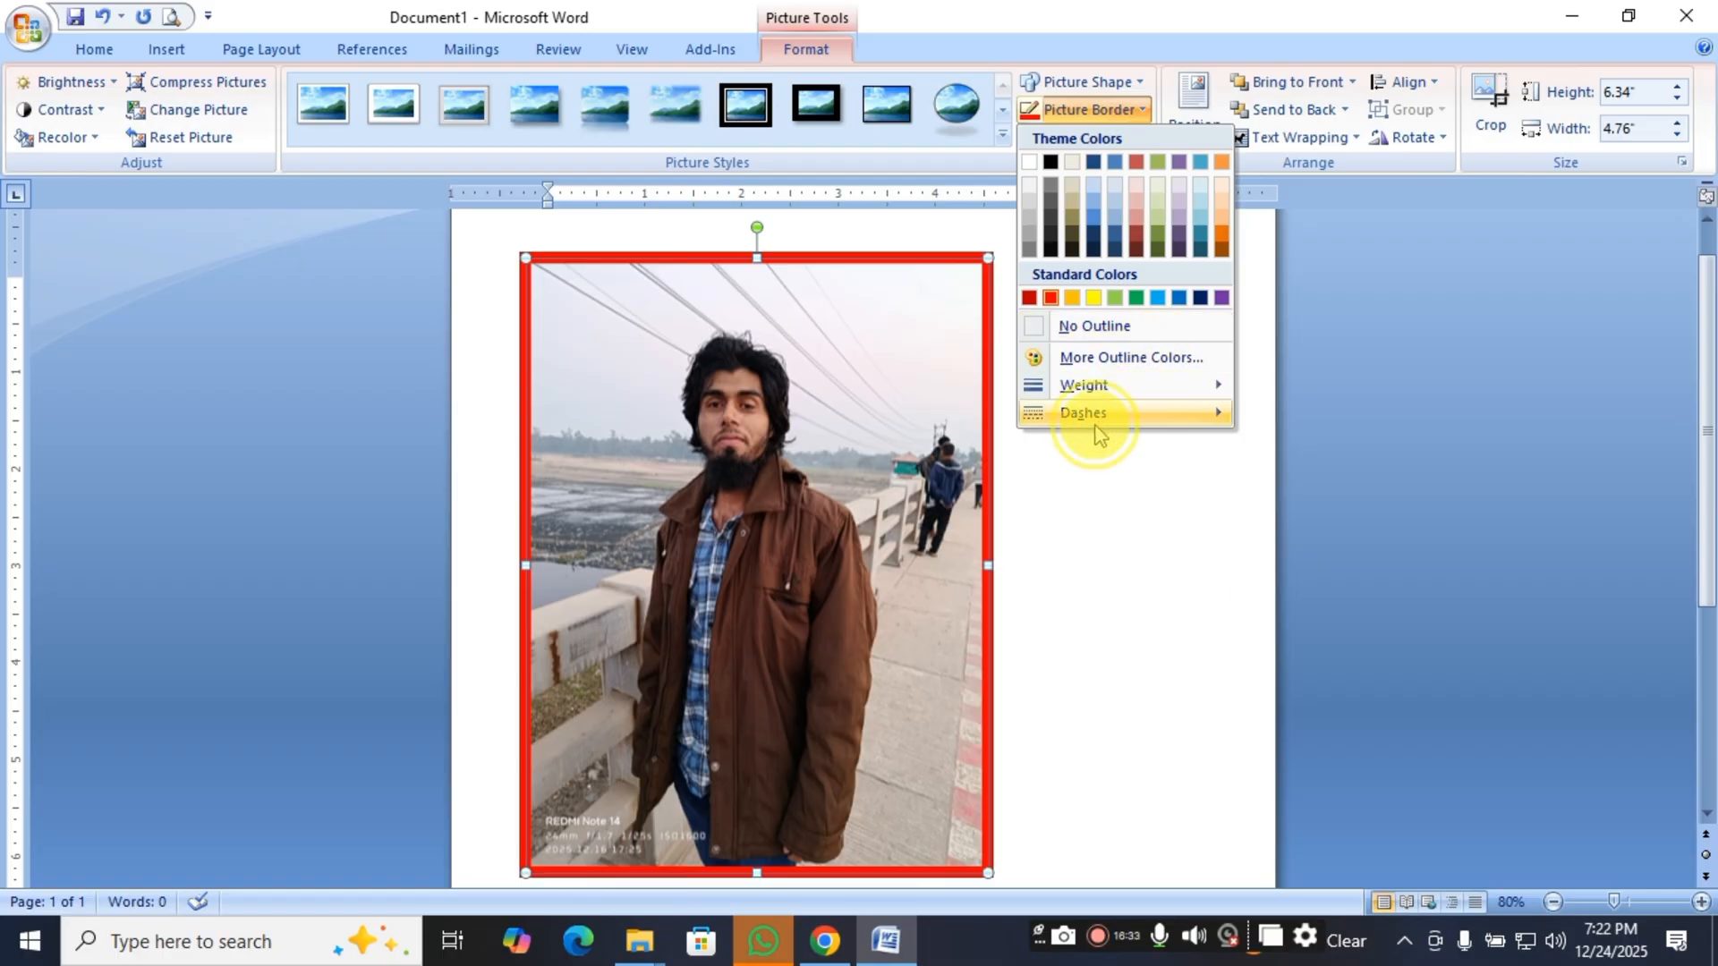
mouse_move(1095, 424)
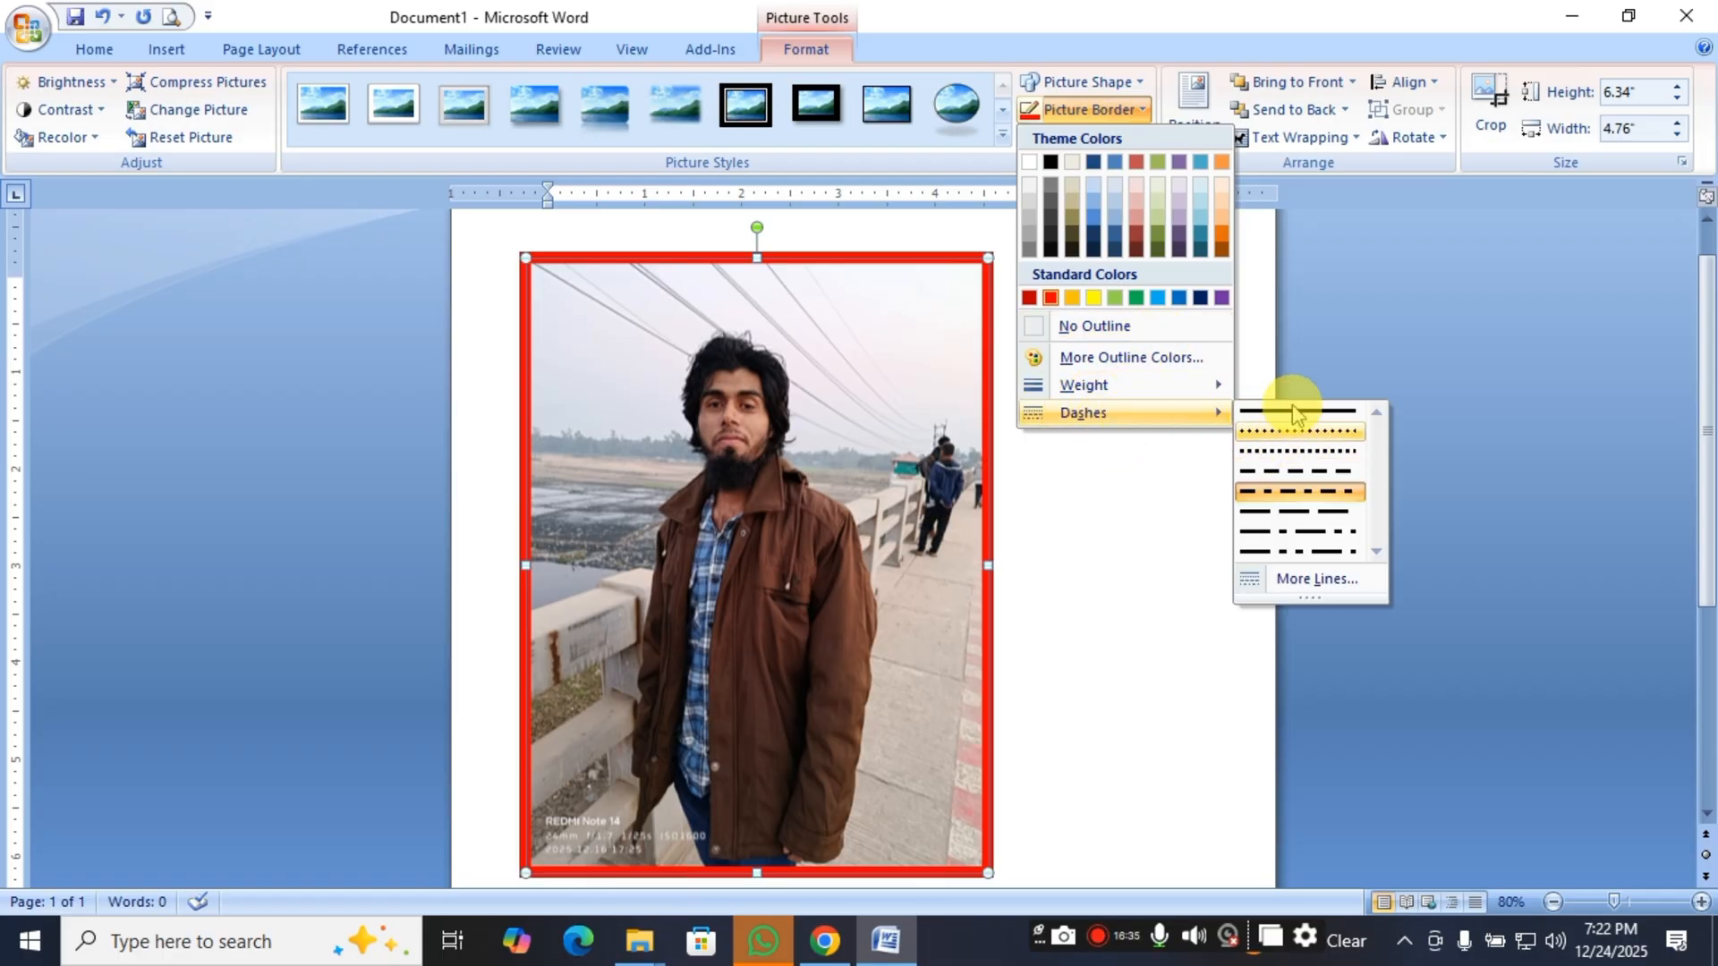
left_click(1295, 411)
Apply the Square Dot dash style to the picture's red border.
left_click(1110, 137)
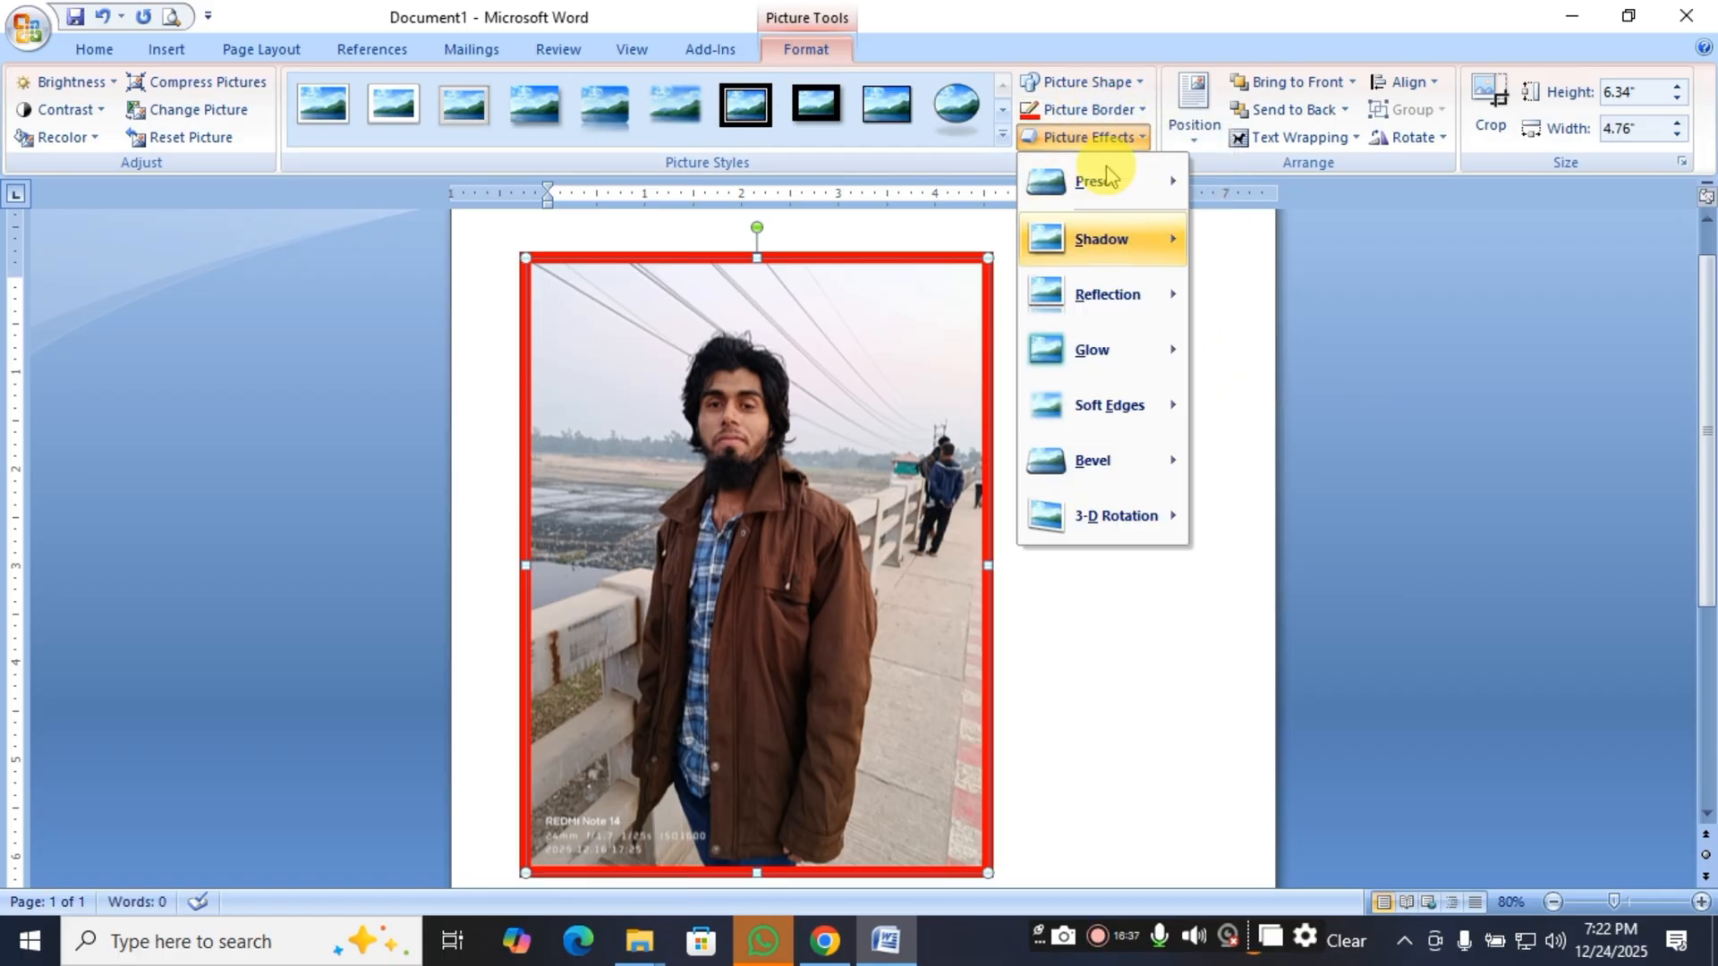
left_click(1105, 109)
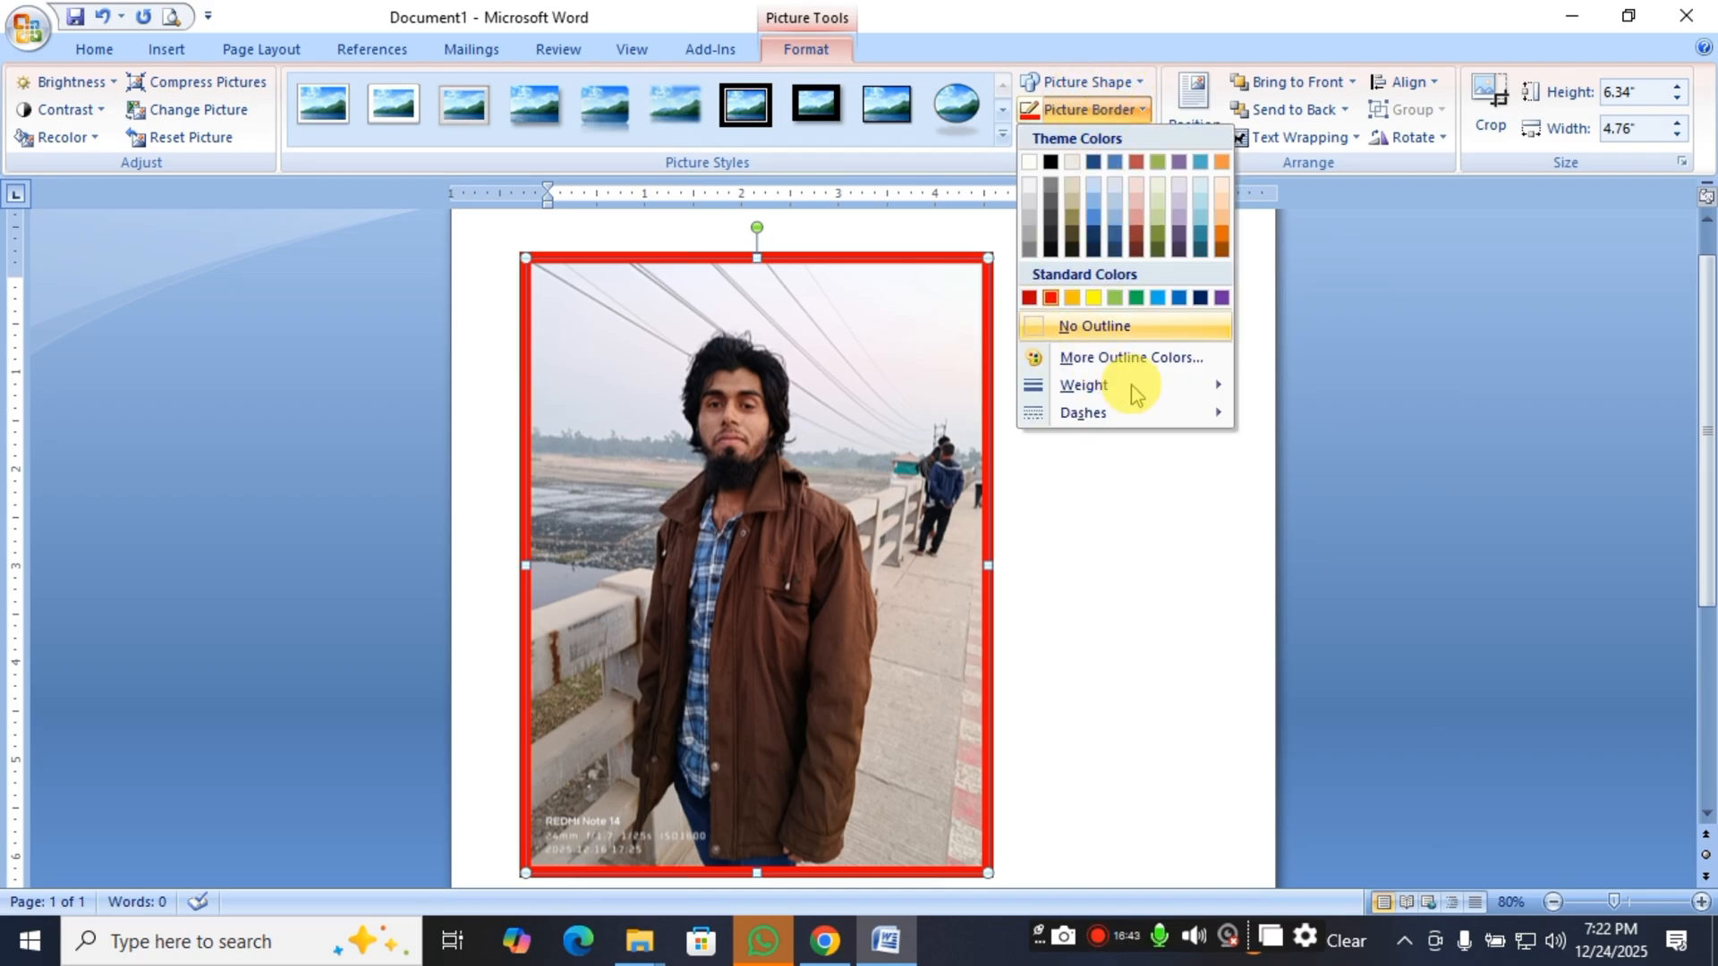
mouse_move(1102, 413)
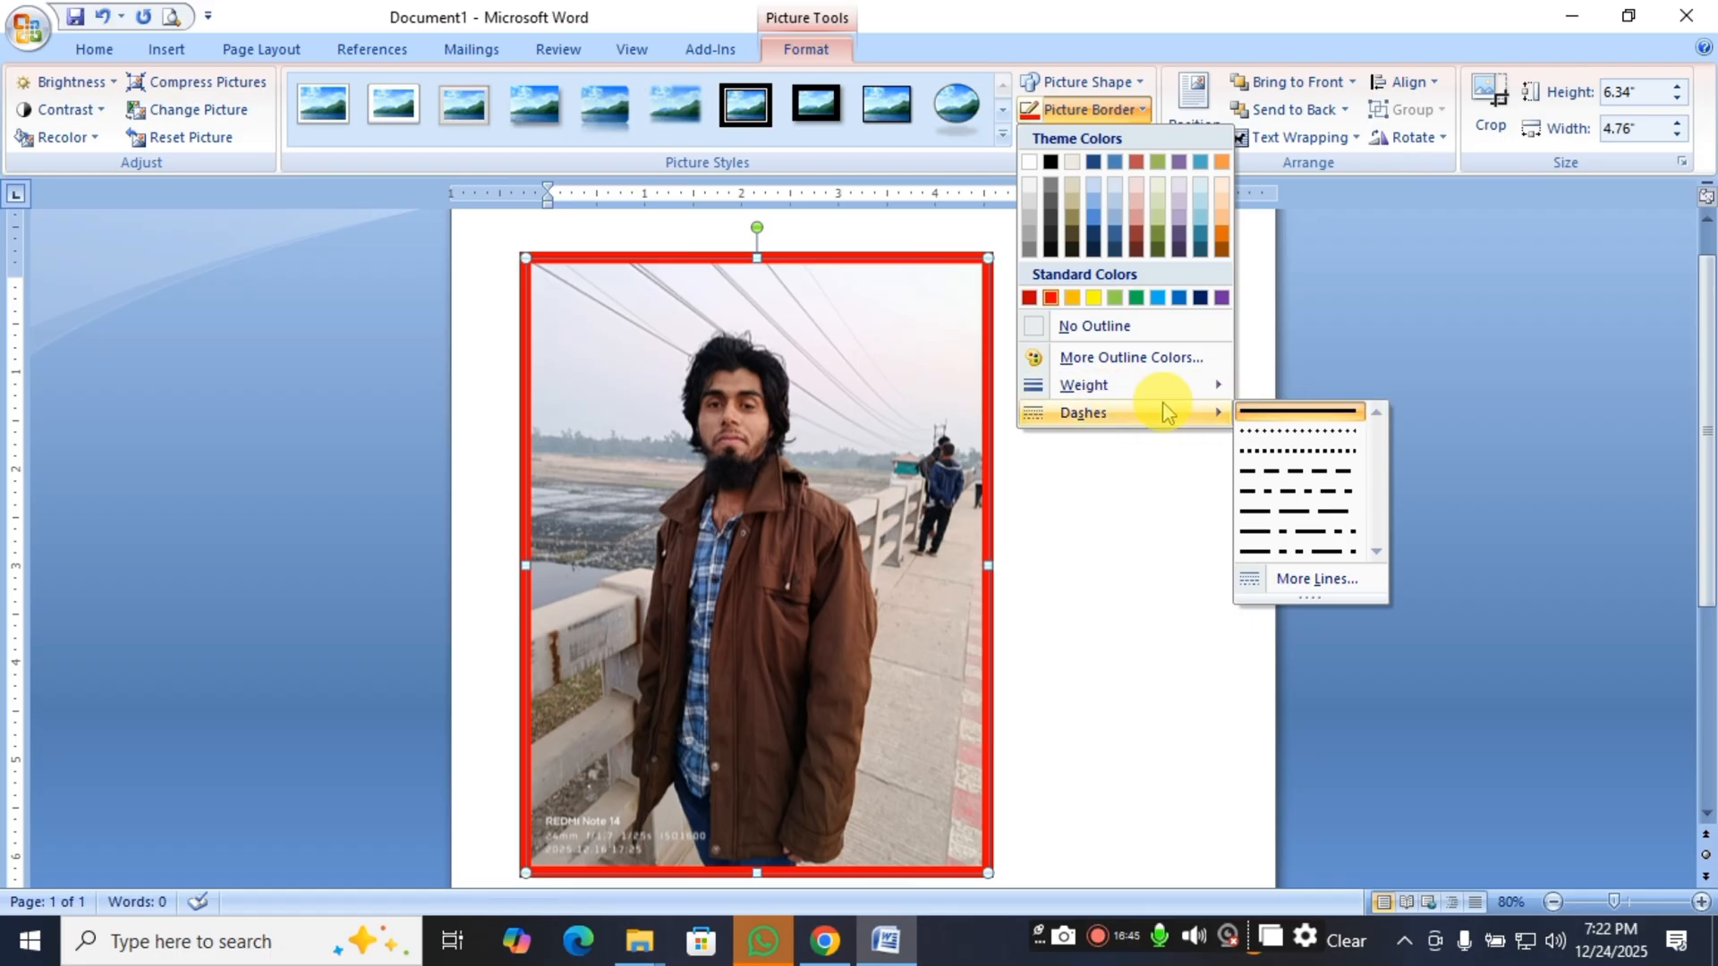
left_click(1286, 451)
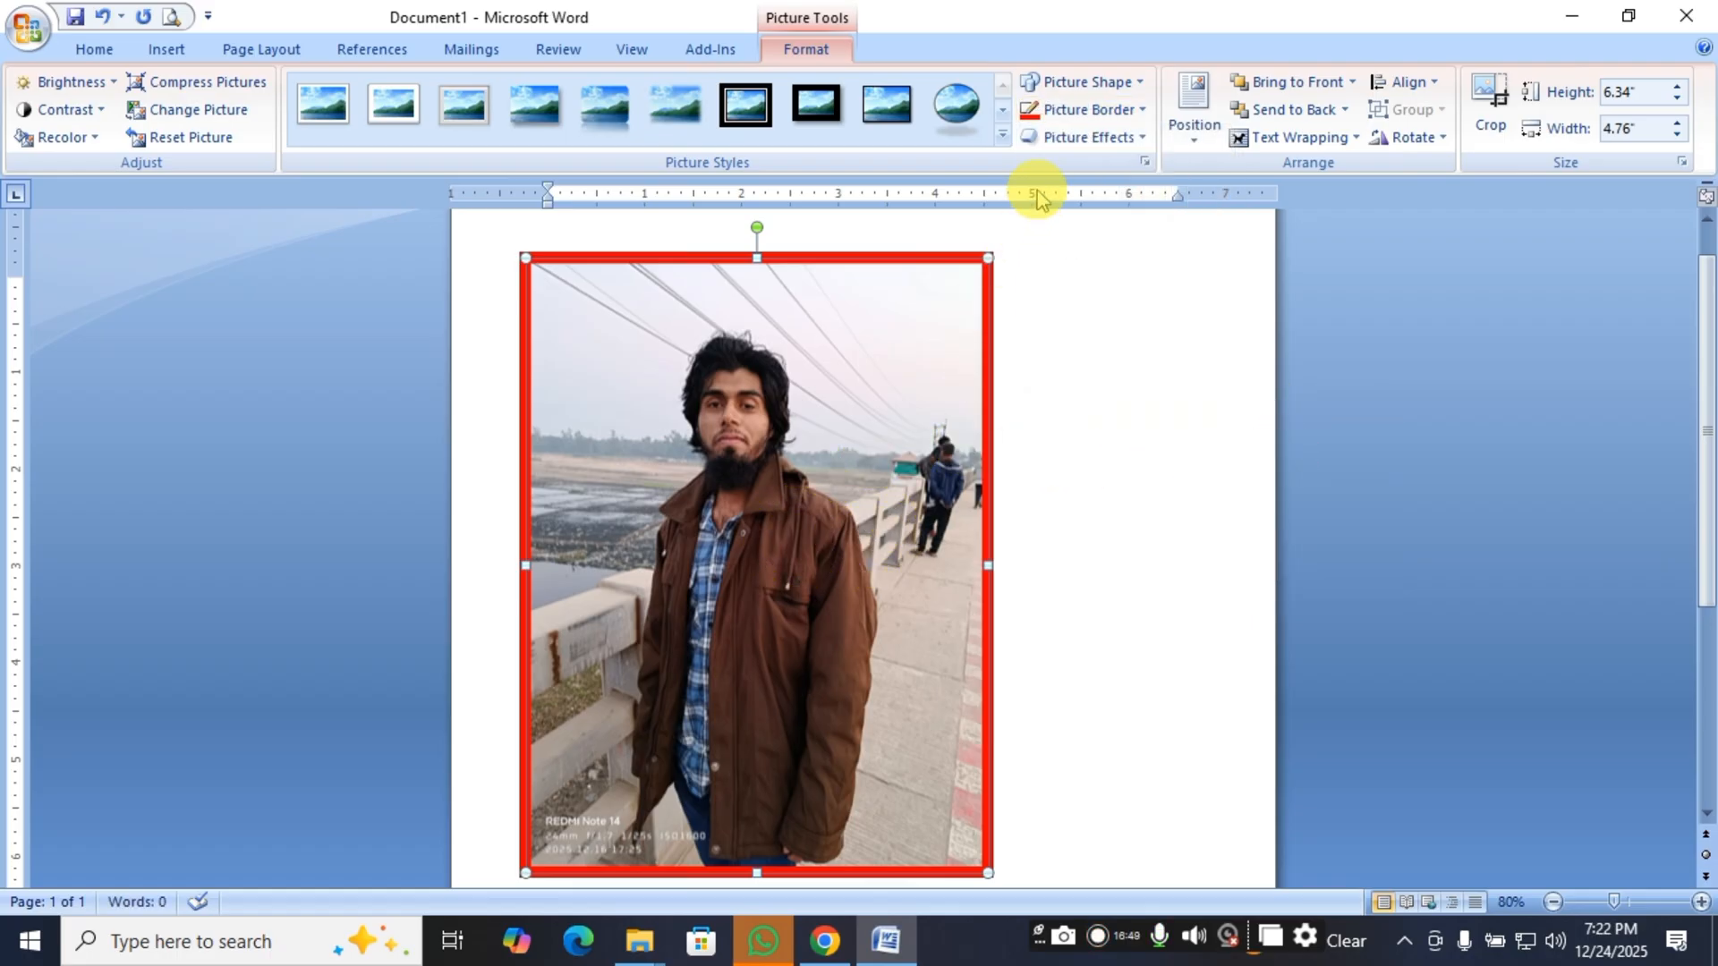
Change the picture border's dash style to Long Dash Dot Dot.
left_click(1099, 143)
left_click(1112, 138)
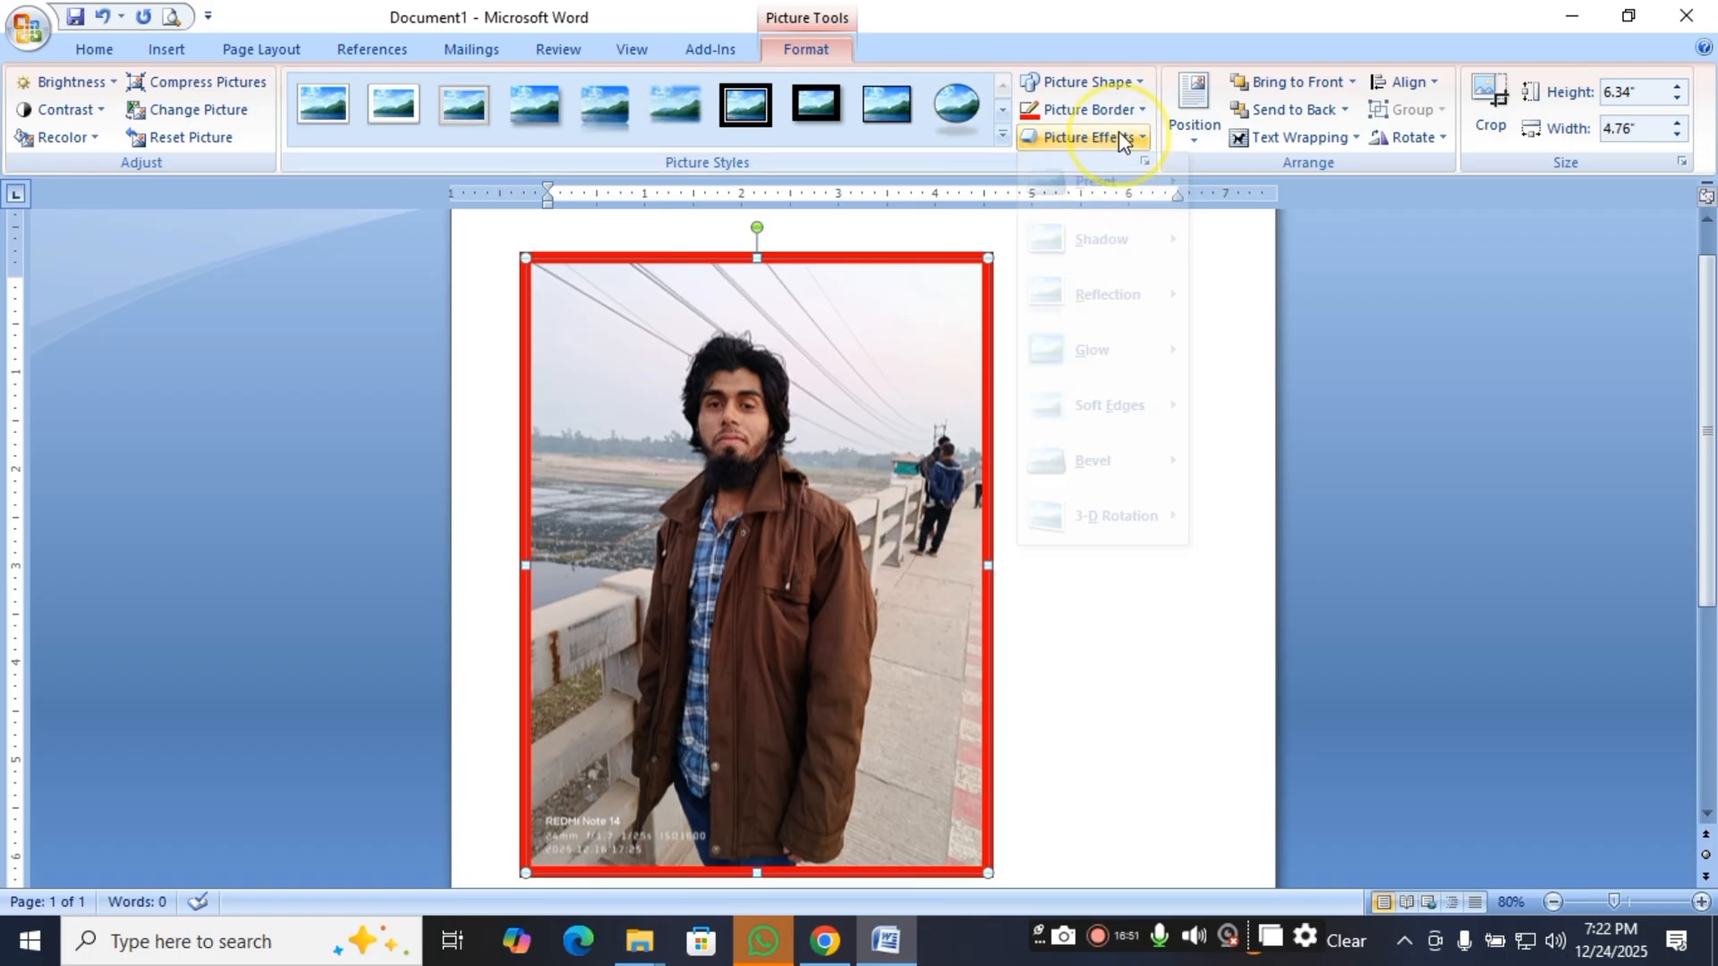
left_click(1125, 141)
left_click(1087, 106)
left_click(1091, 105)
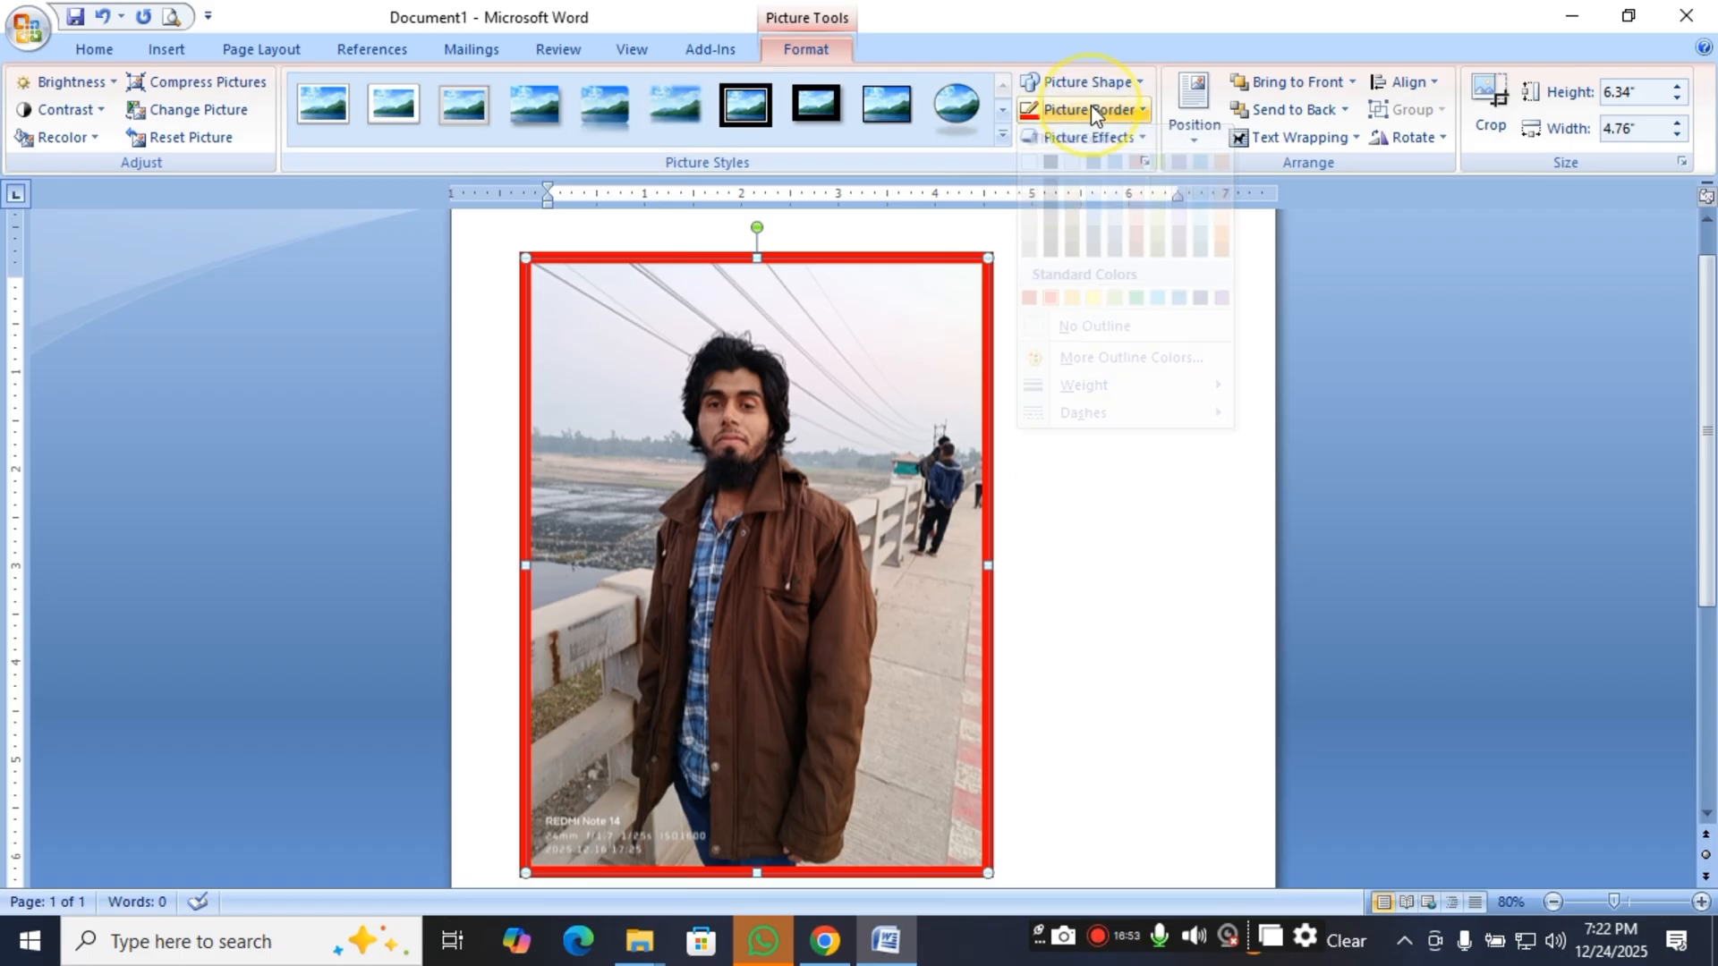
left_click(1091, 104)
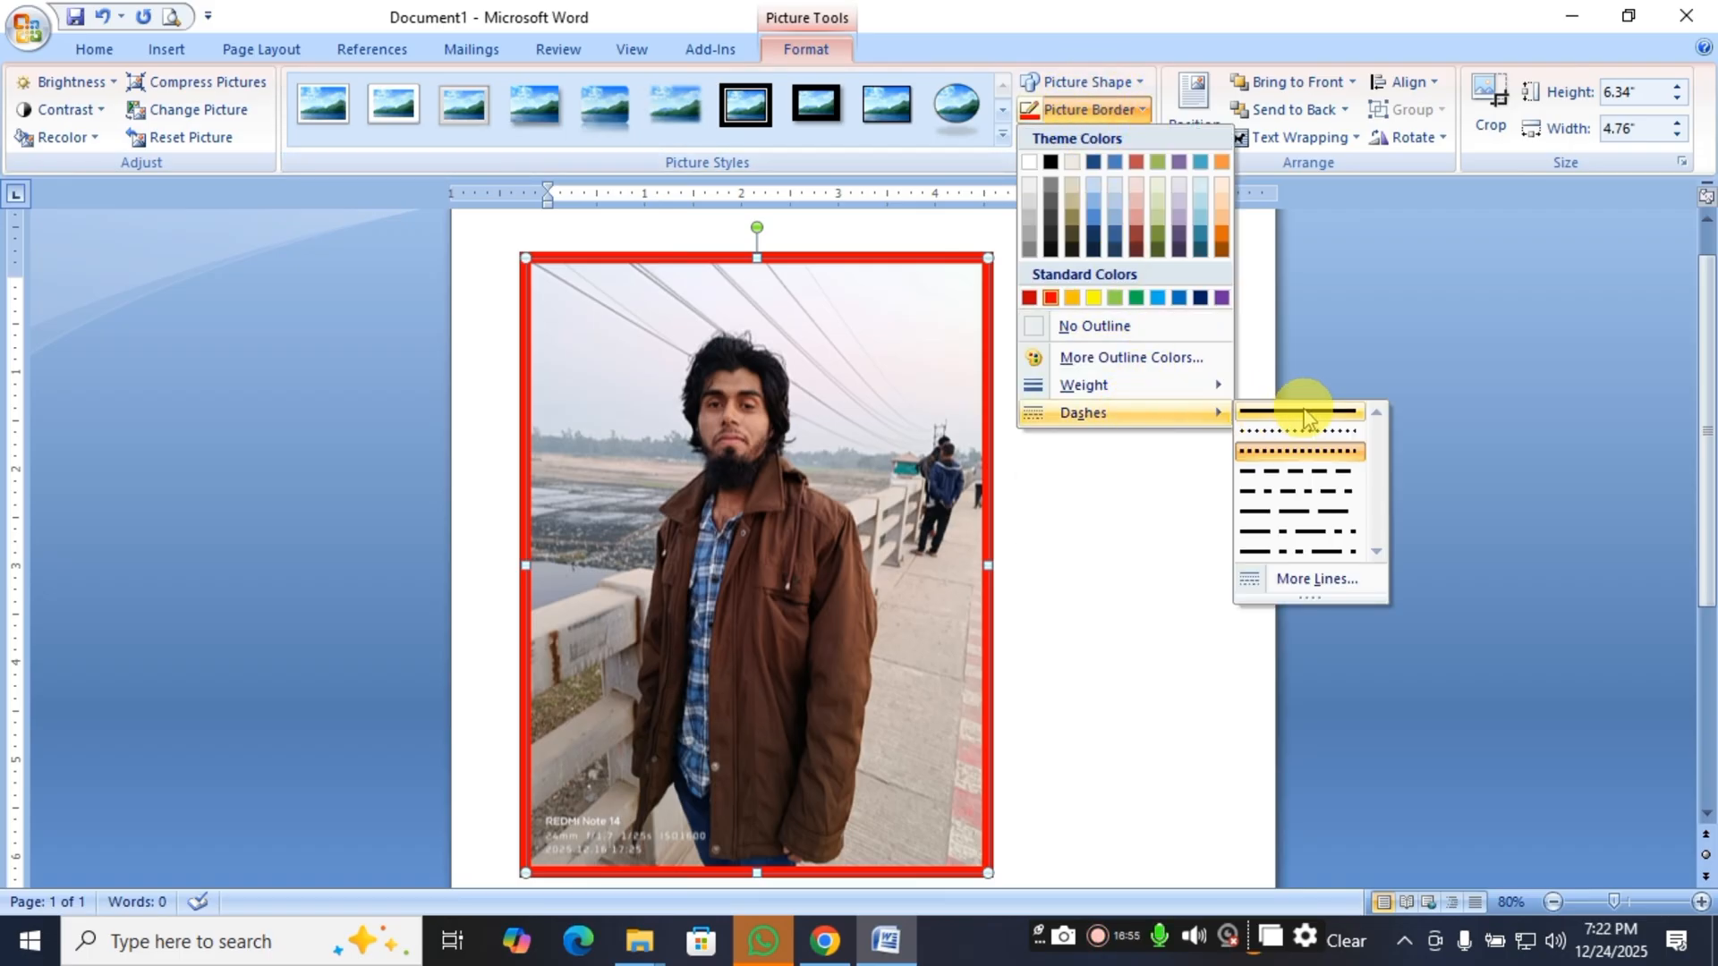
left_click(1306, 552)
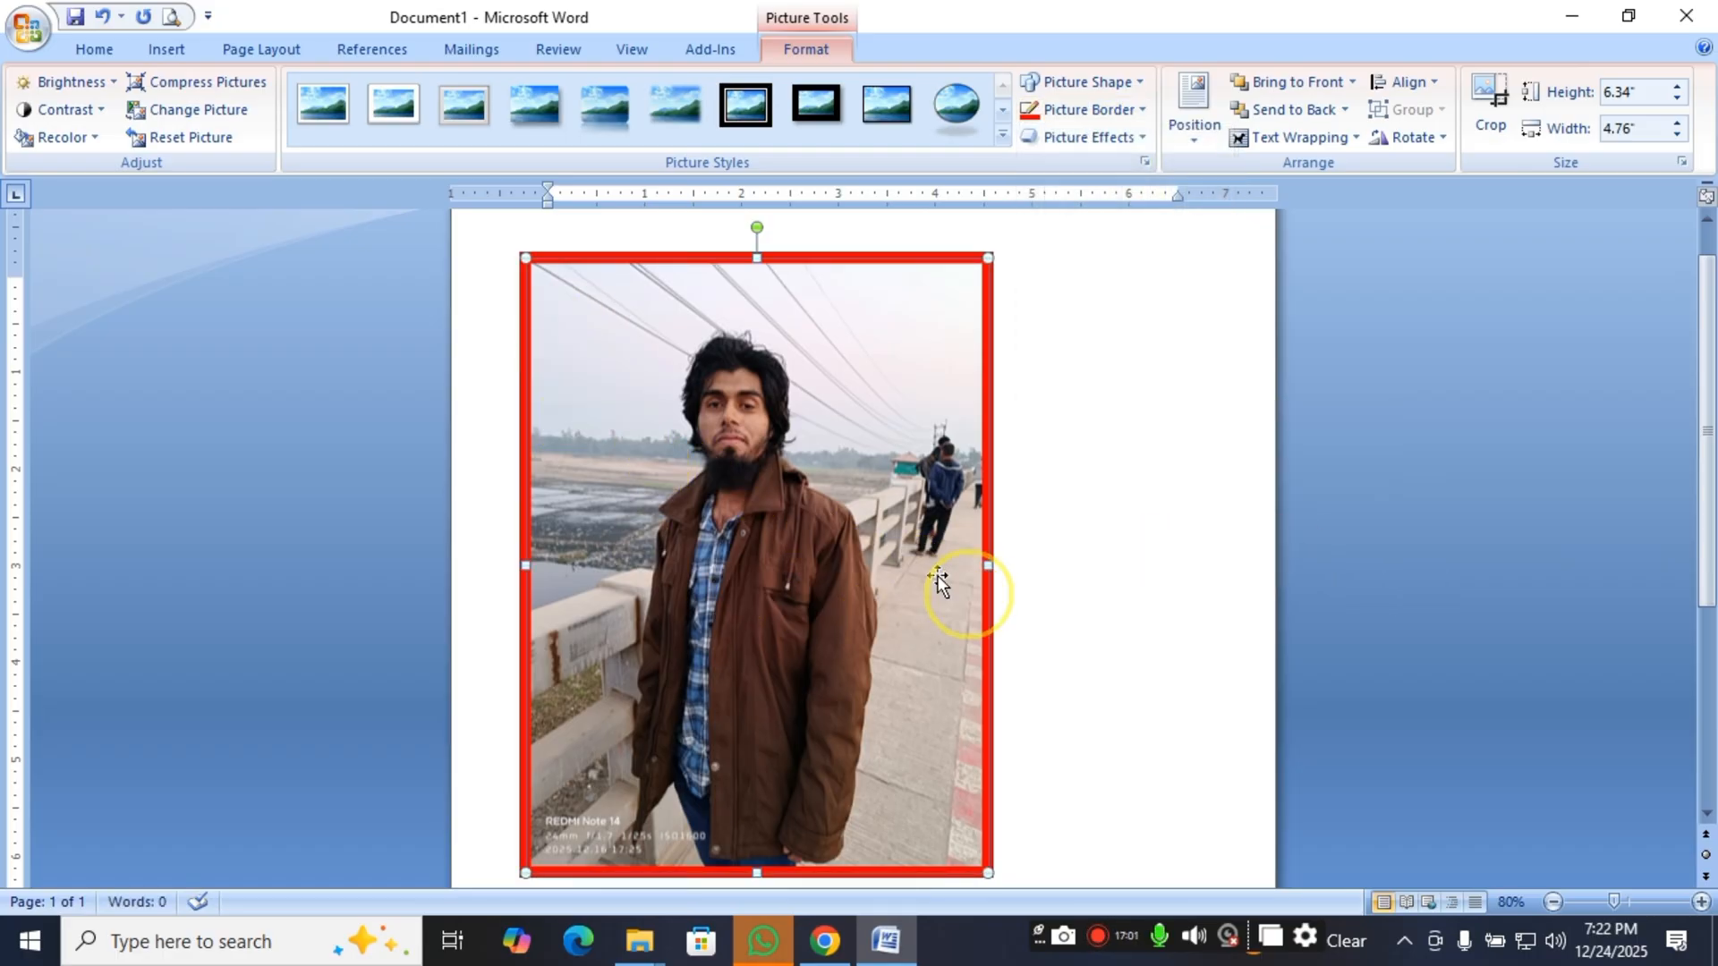
Inspect the bordered picture on the page and delete it.
scroll(1015, 483, "down", 1)
scroll(1014, 483, "up", 1)
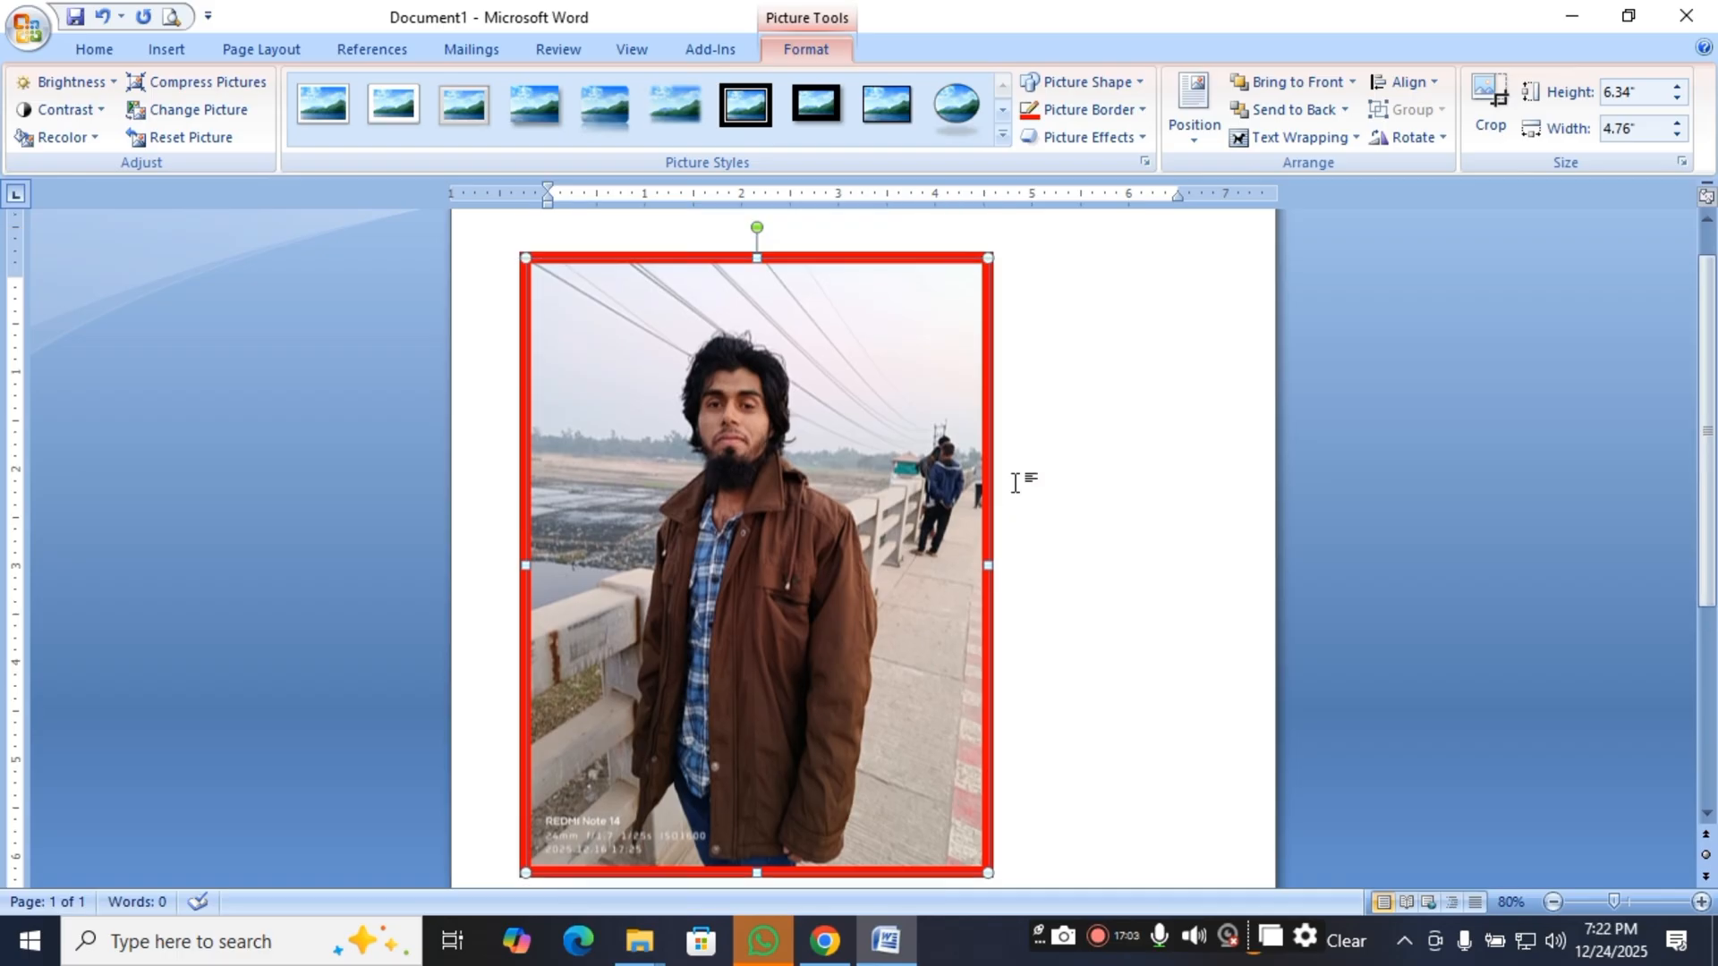
scroll(1015, 483, "down", 1)
left_click(781, 442)
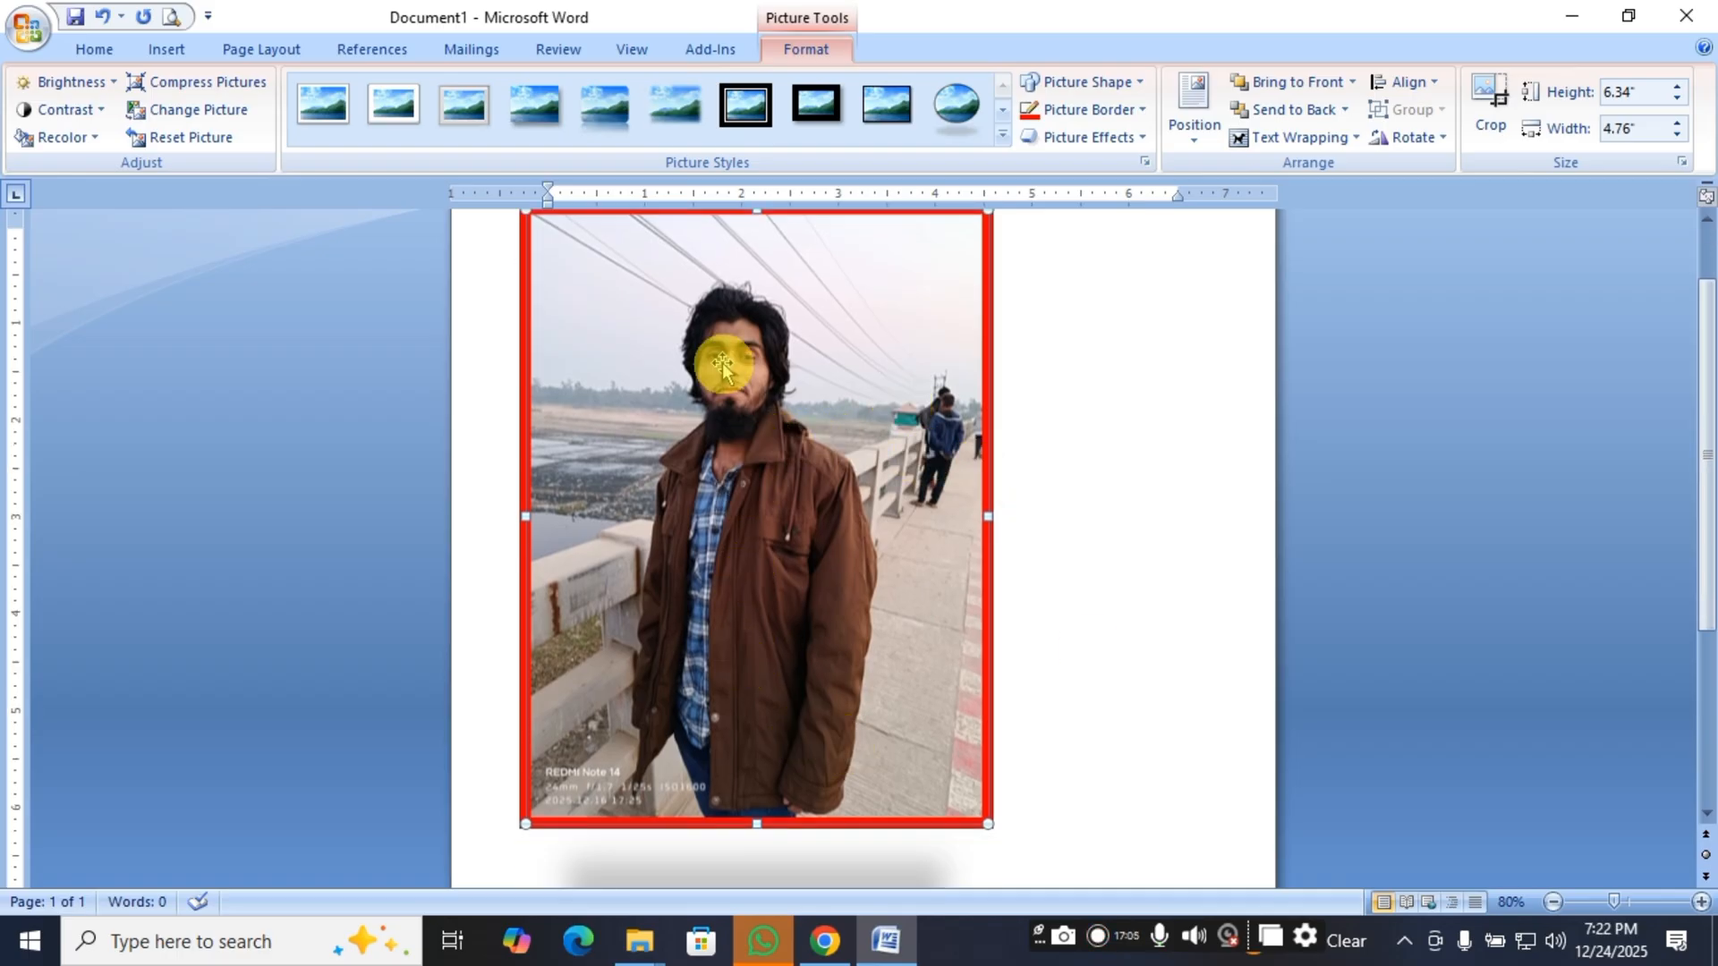
scroll(721, 602, "up", 2)
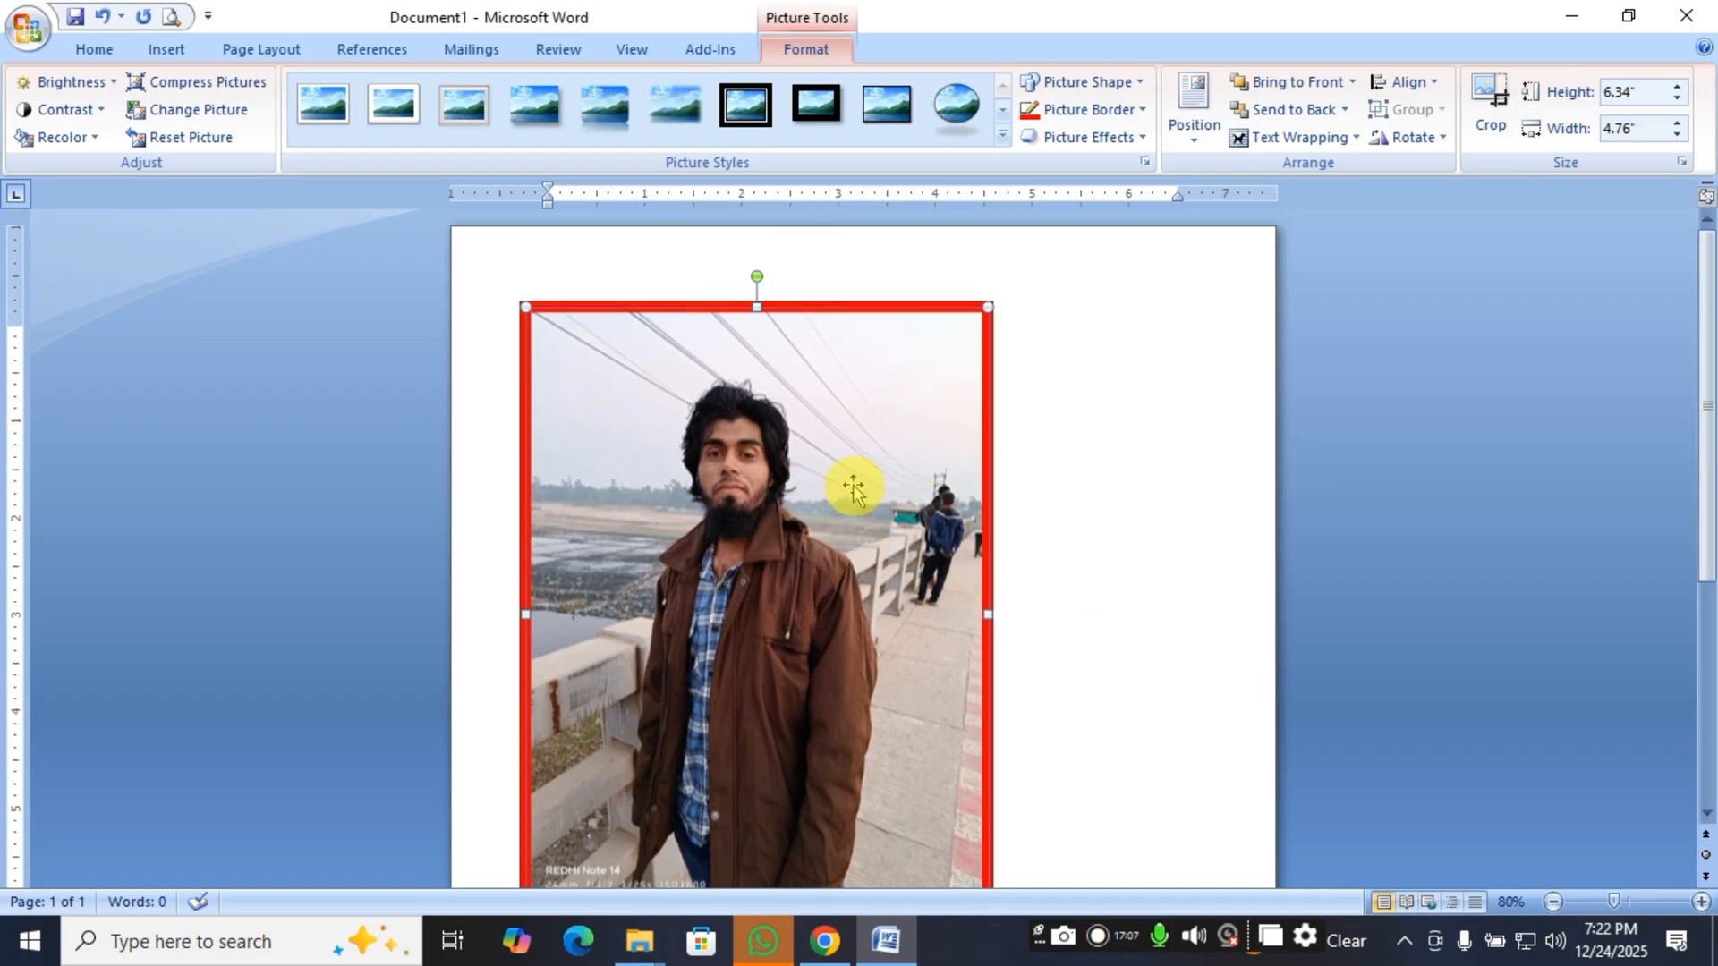
left_click(859, 476)
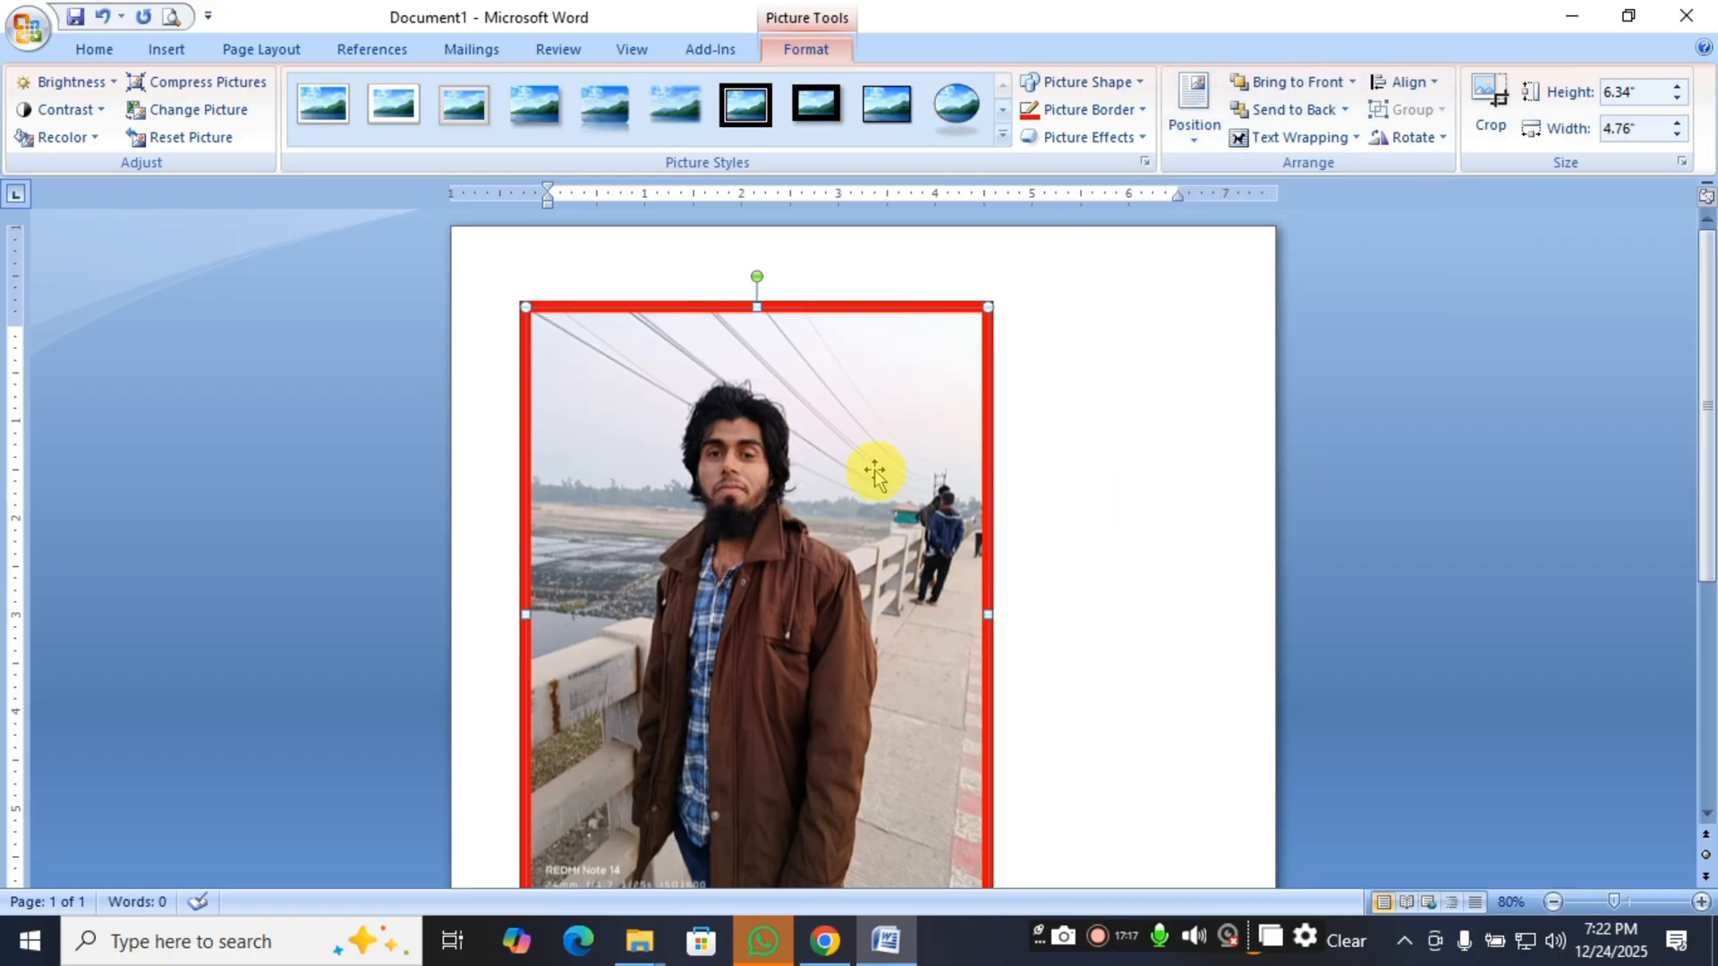
left_click(801, 481)
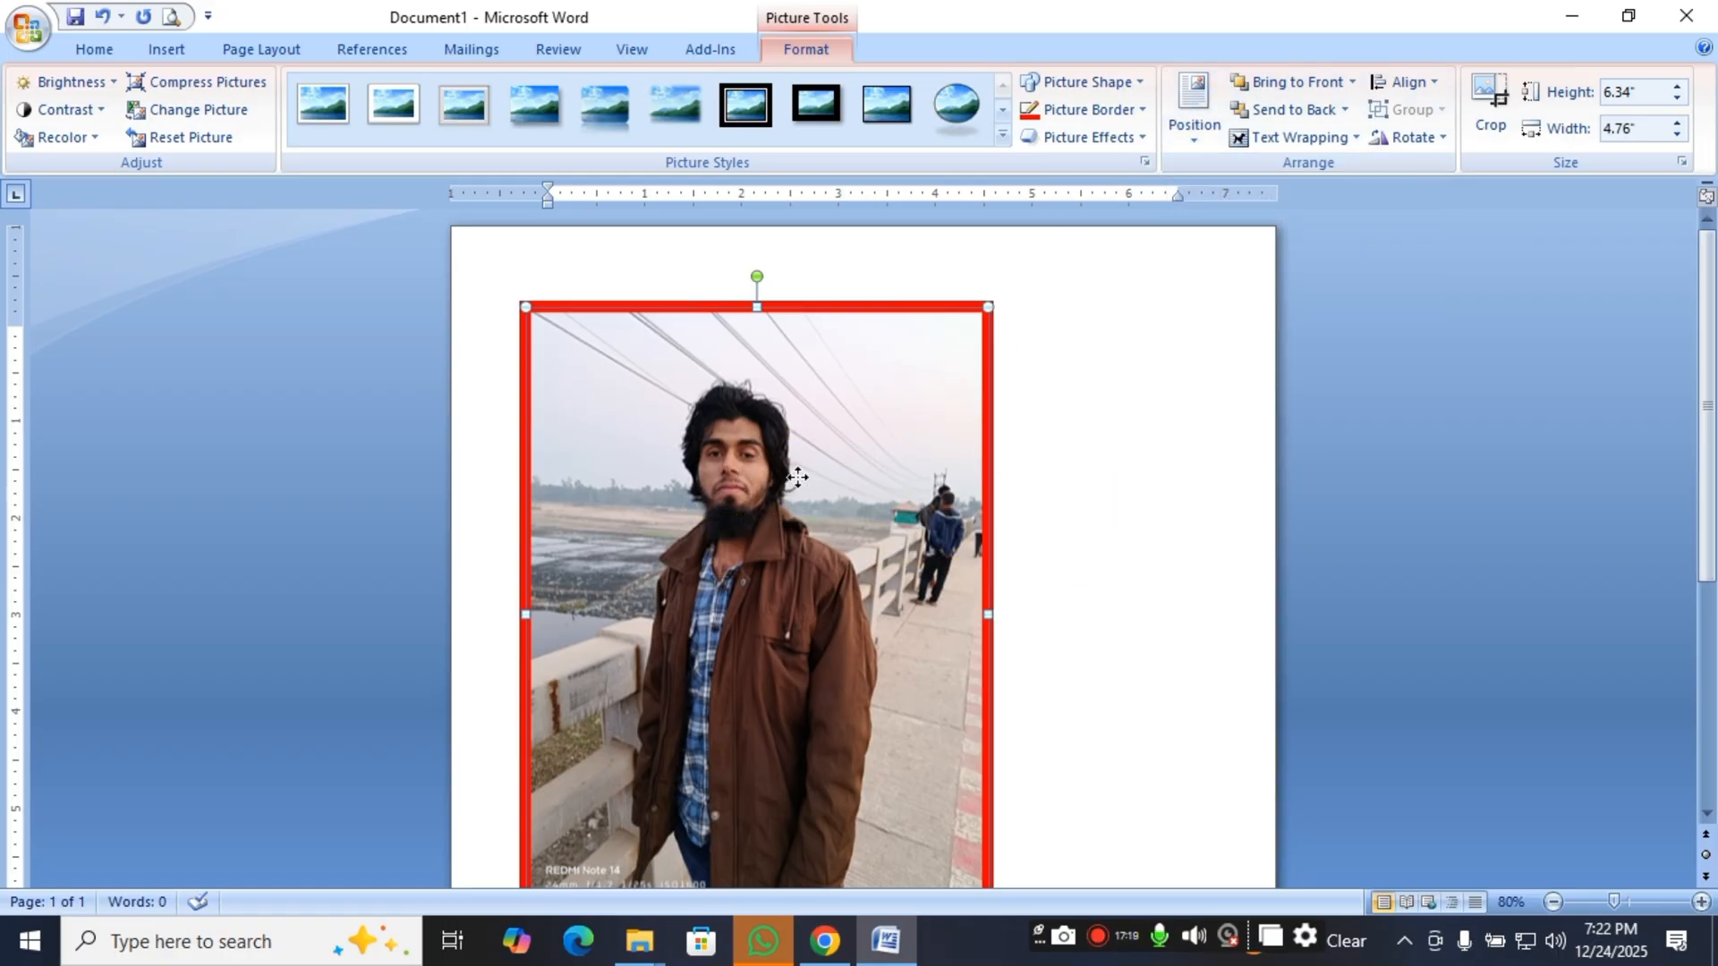
key("Delete")
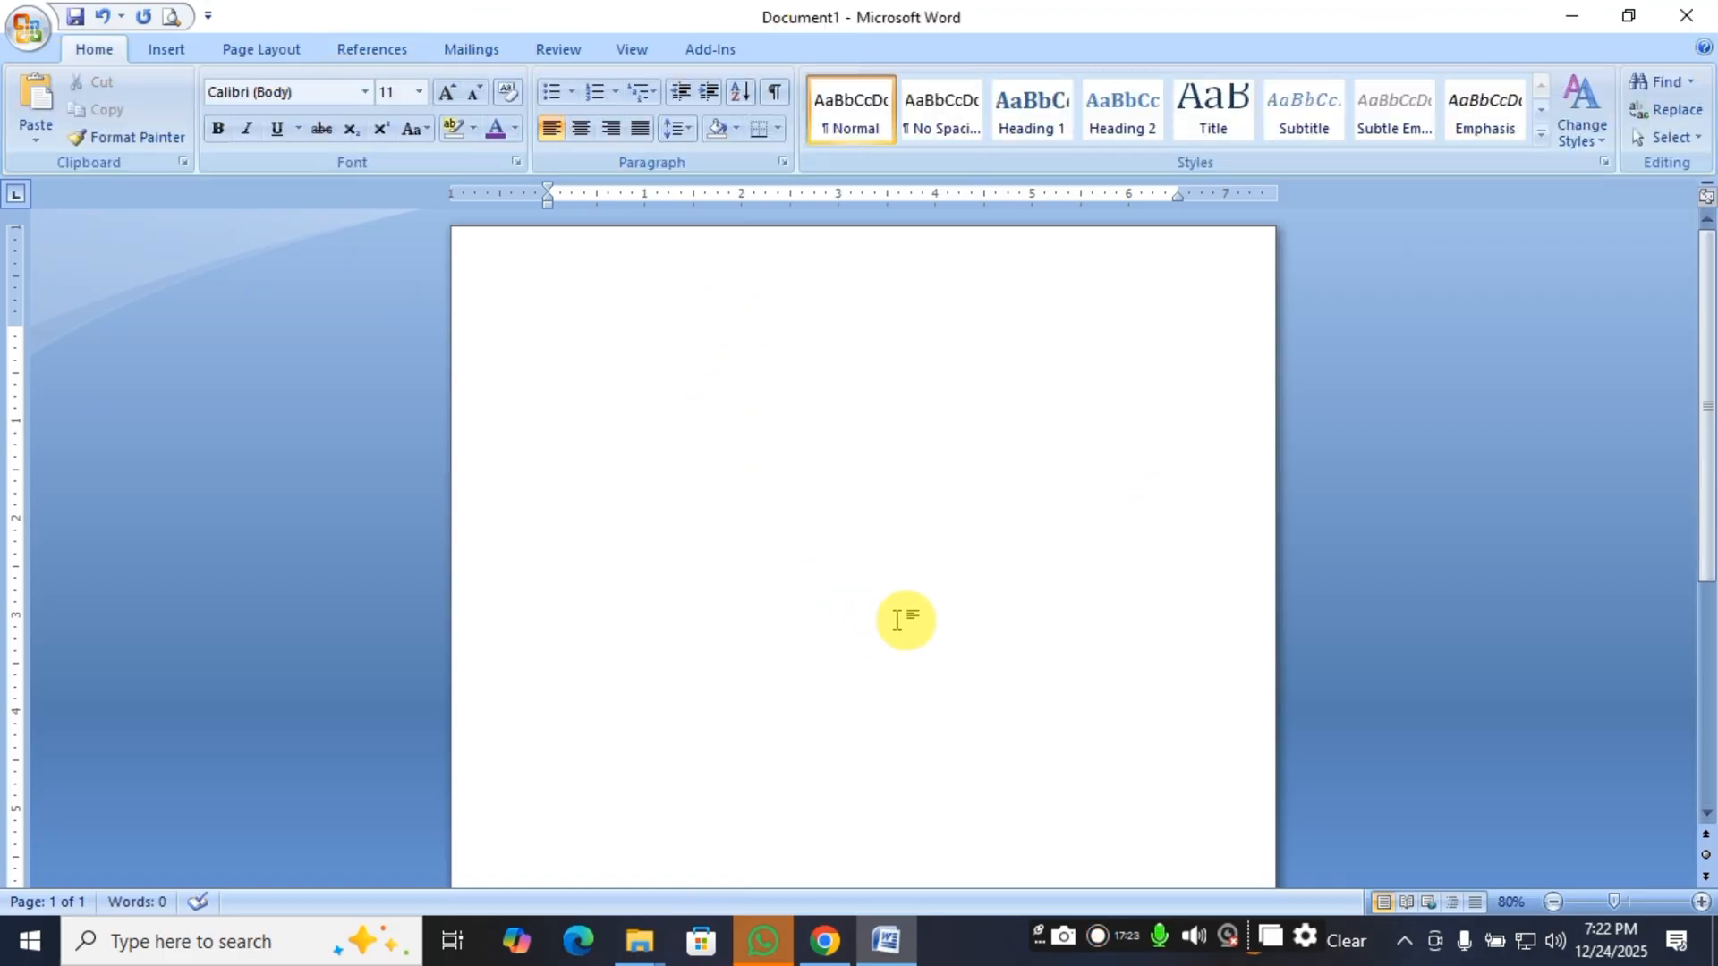
Draw a wide rectangle about 1.48" high and 8.35" wide across the top of the page.
scroll(914, 576, "down", 2)
scroll(914, 584, "down", 1)
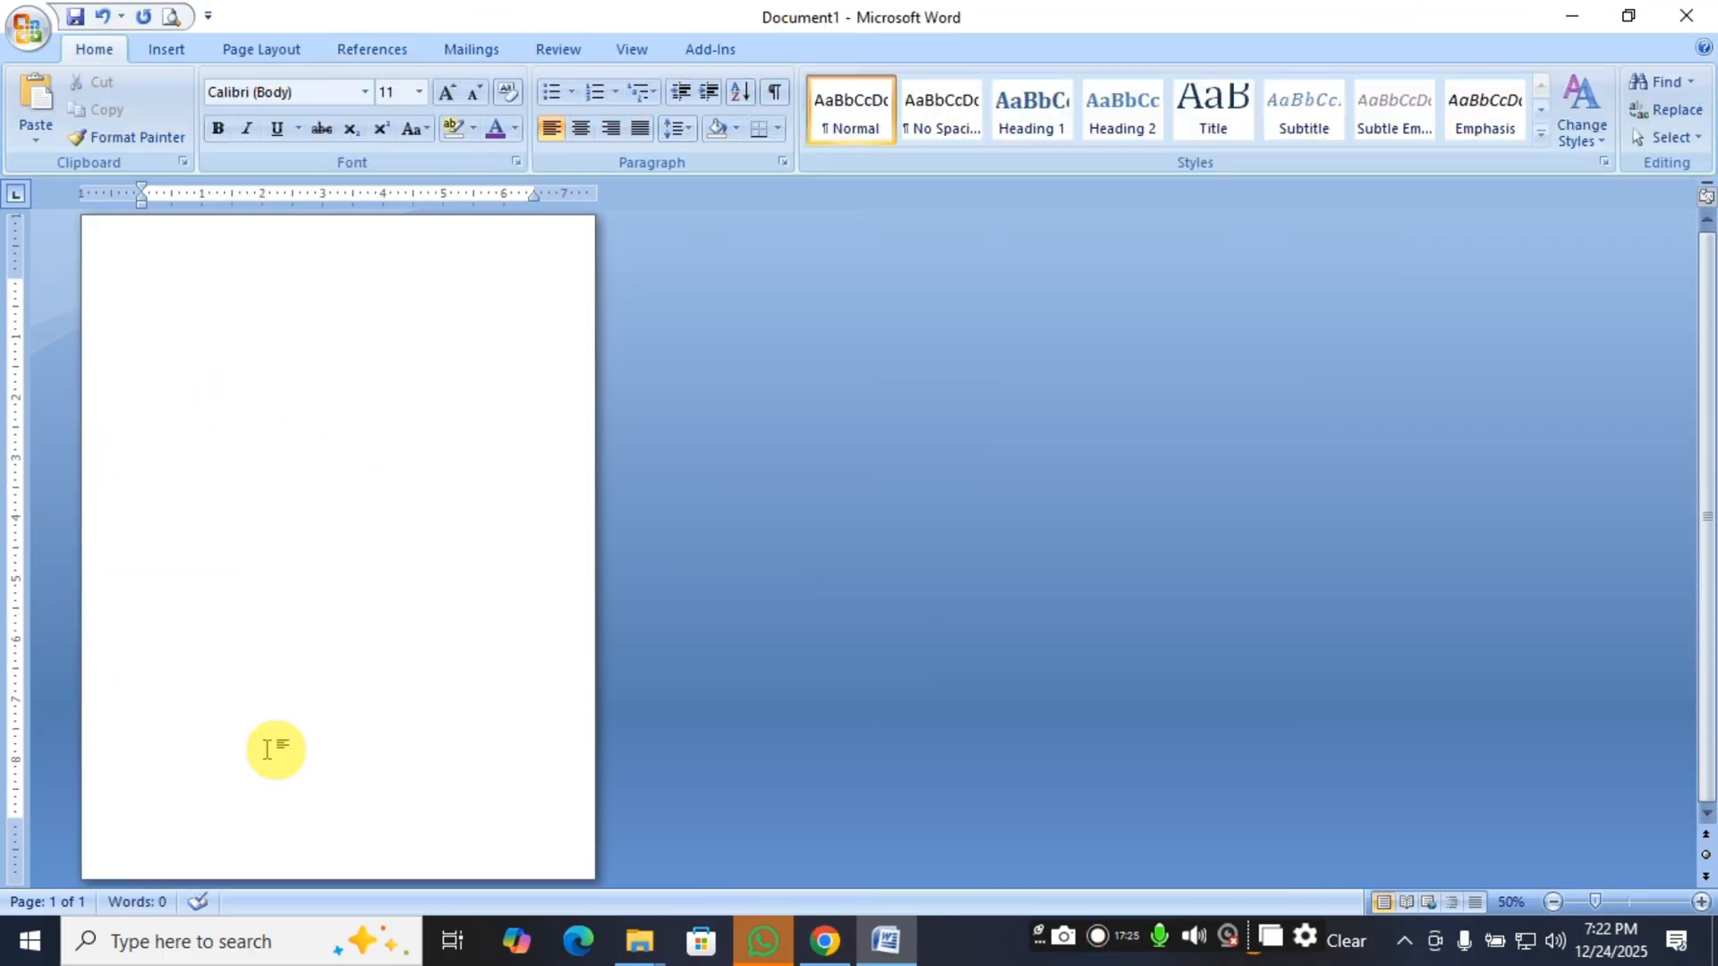
left_click(161, 51)
left_click(382, 134)
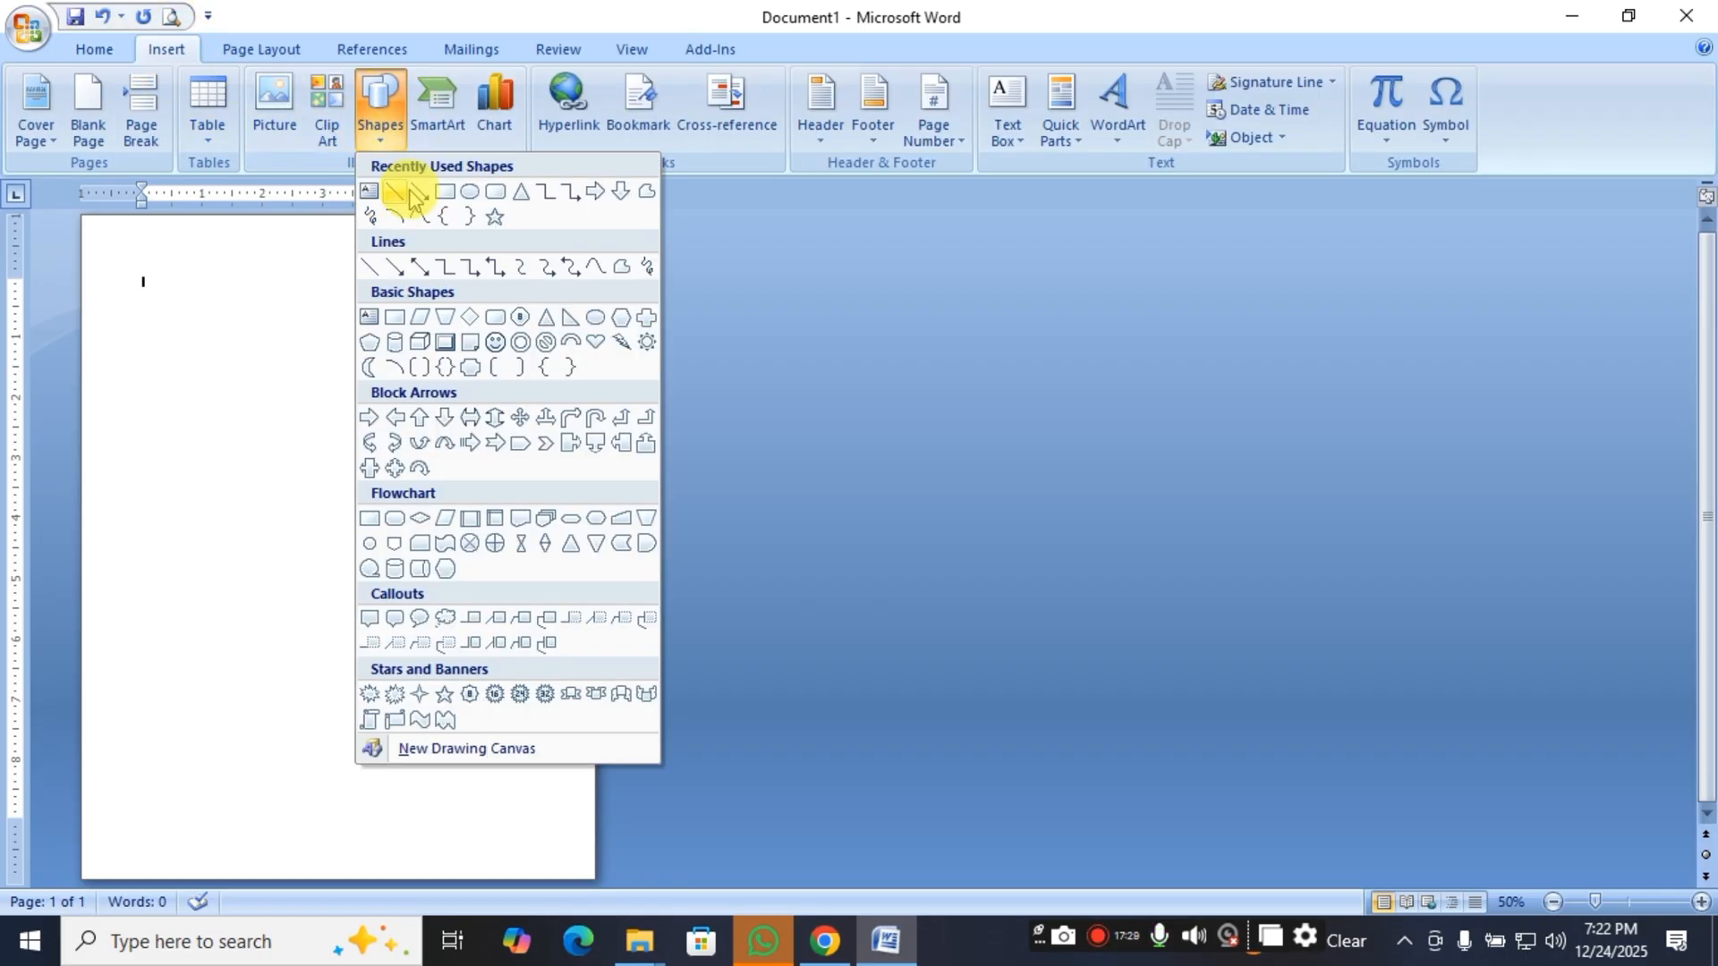
left_click(446, 191)
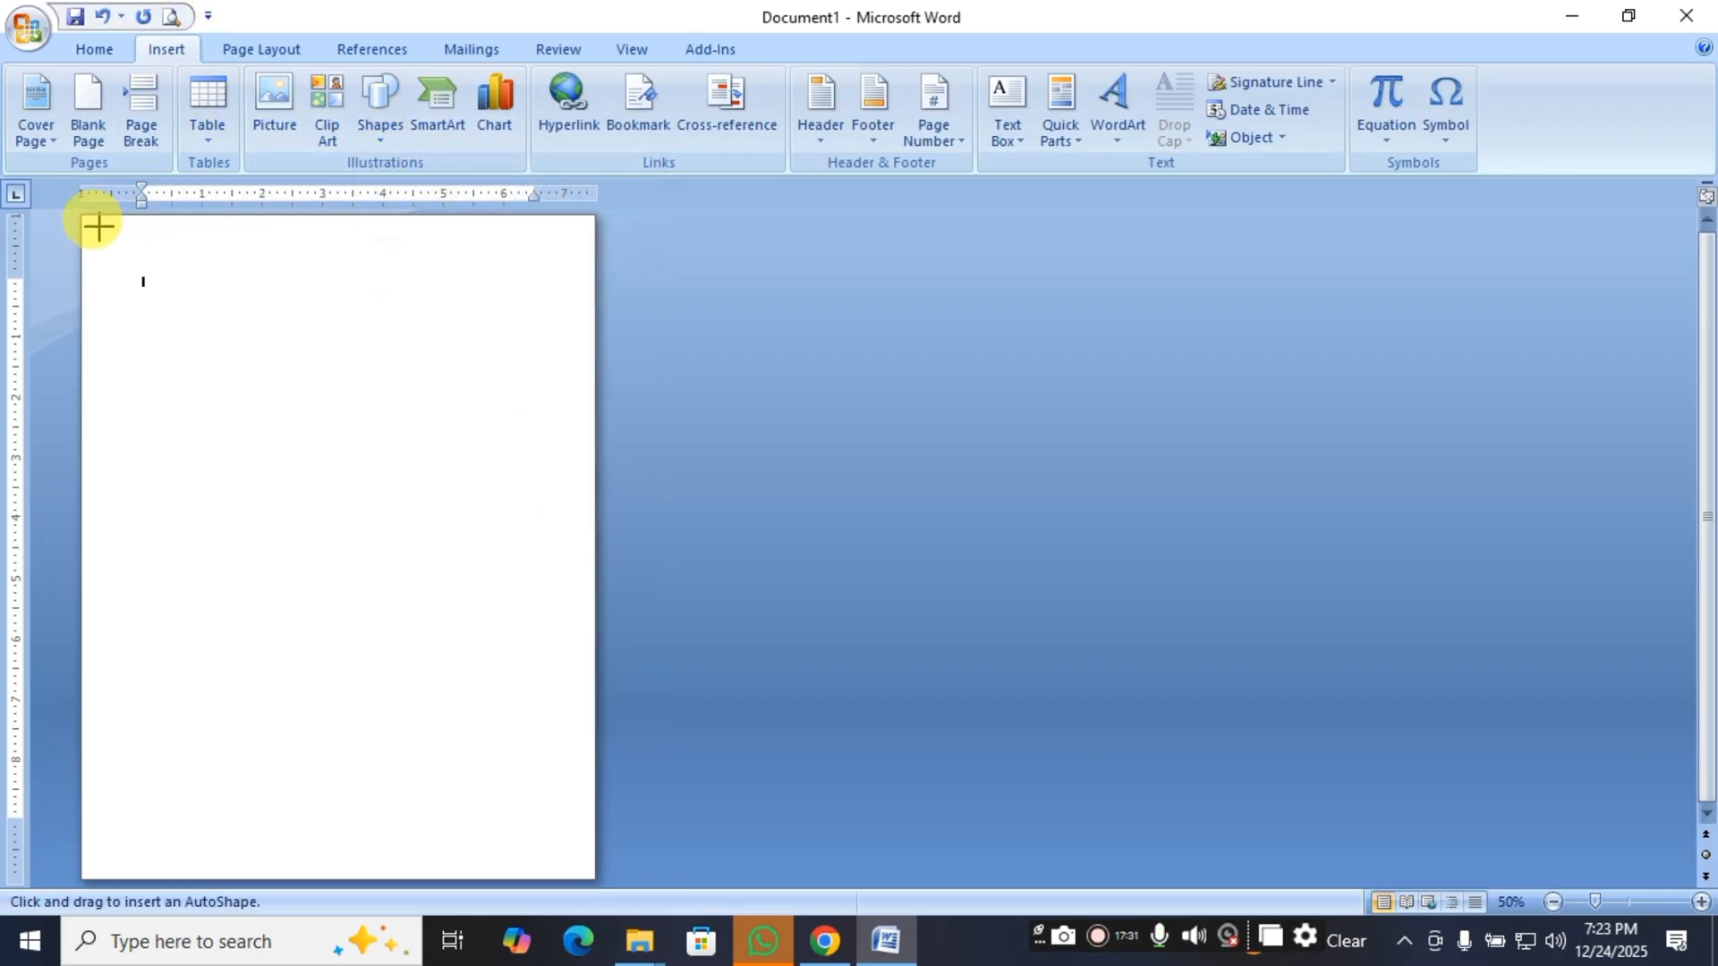
mouse_move(89, 221)
left_mouse_down()
mouse_move(268, 277)
mouse_move(592, 313)
left_mouse_up()
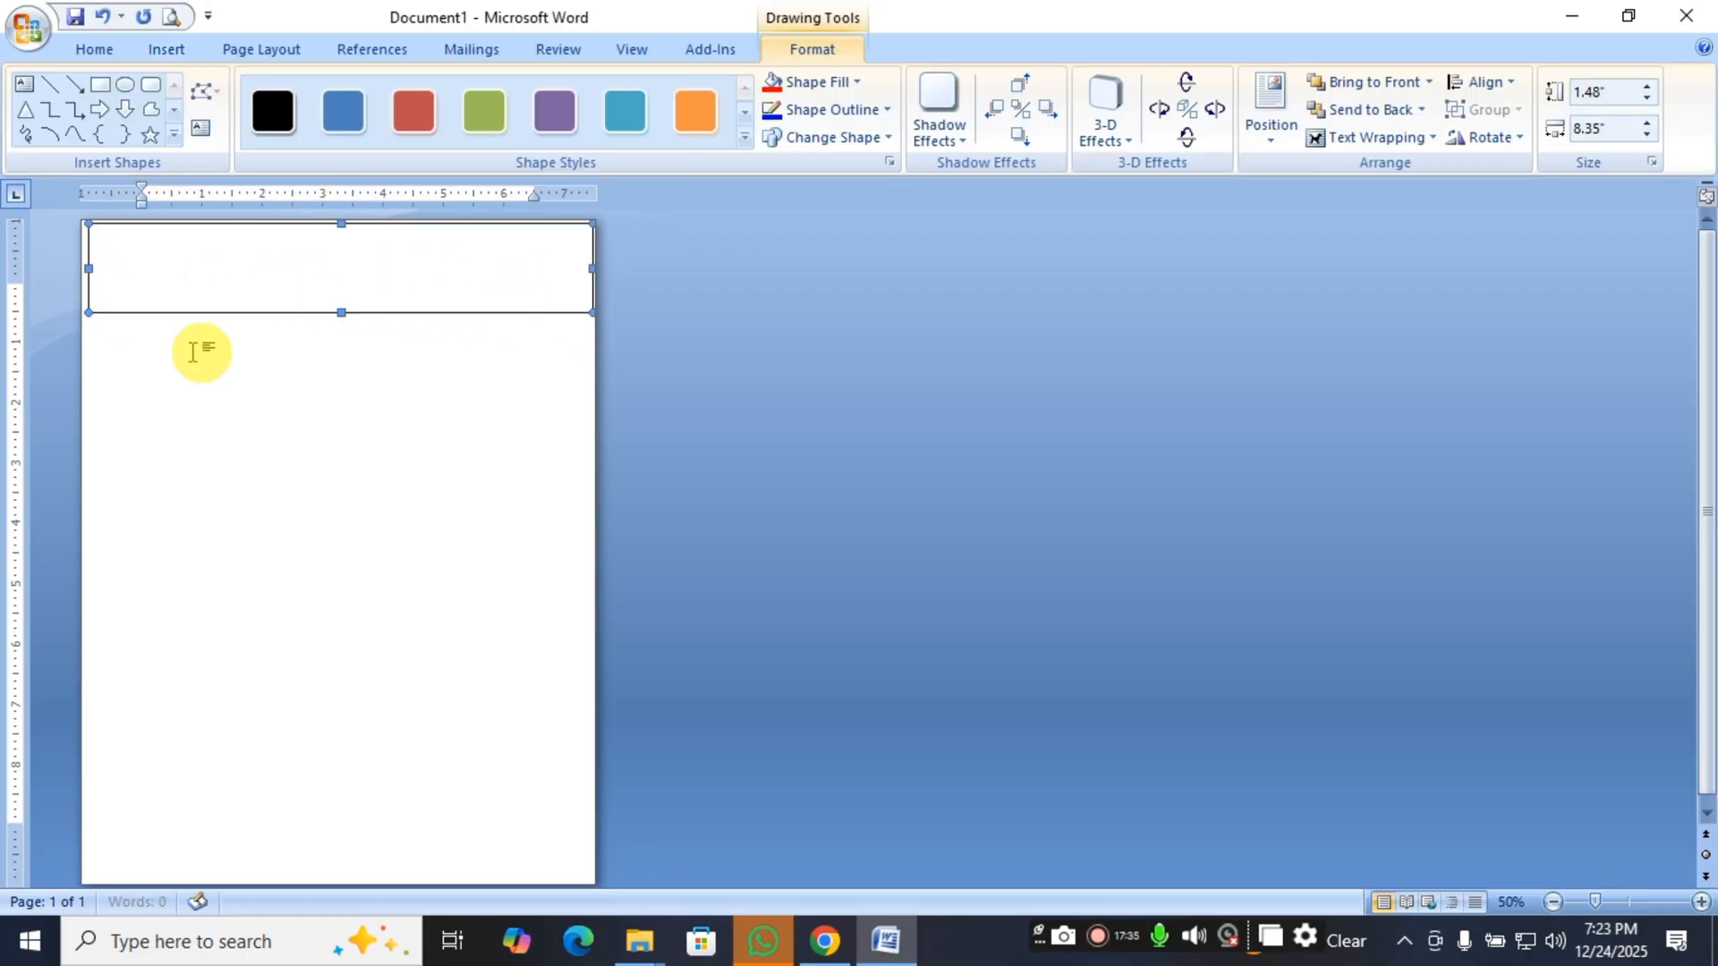
Draw two more full-width rectangles: about 0.56" by 8.1" across the page's middle and about 0.69" by 8.35" near its bottom edge.
left_click(99, 85)
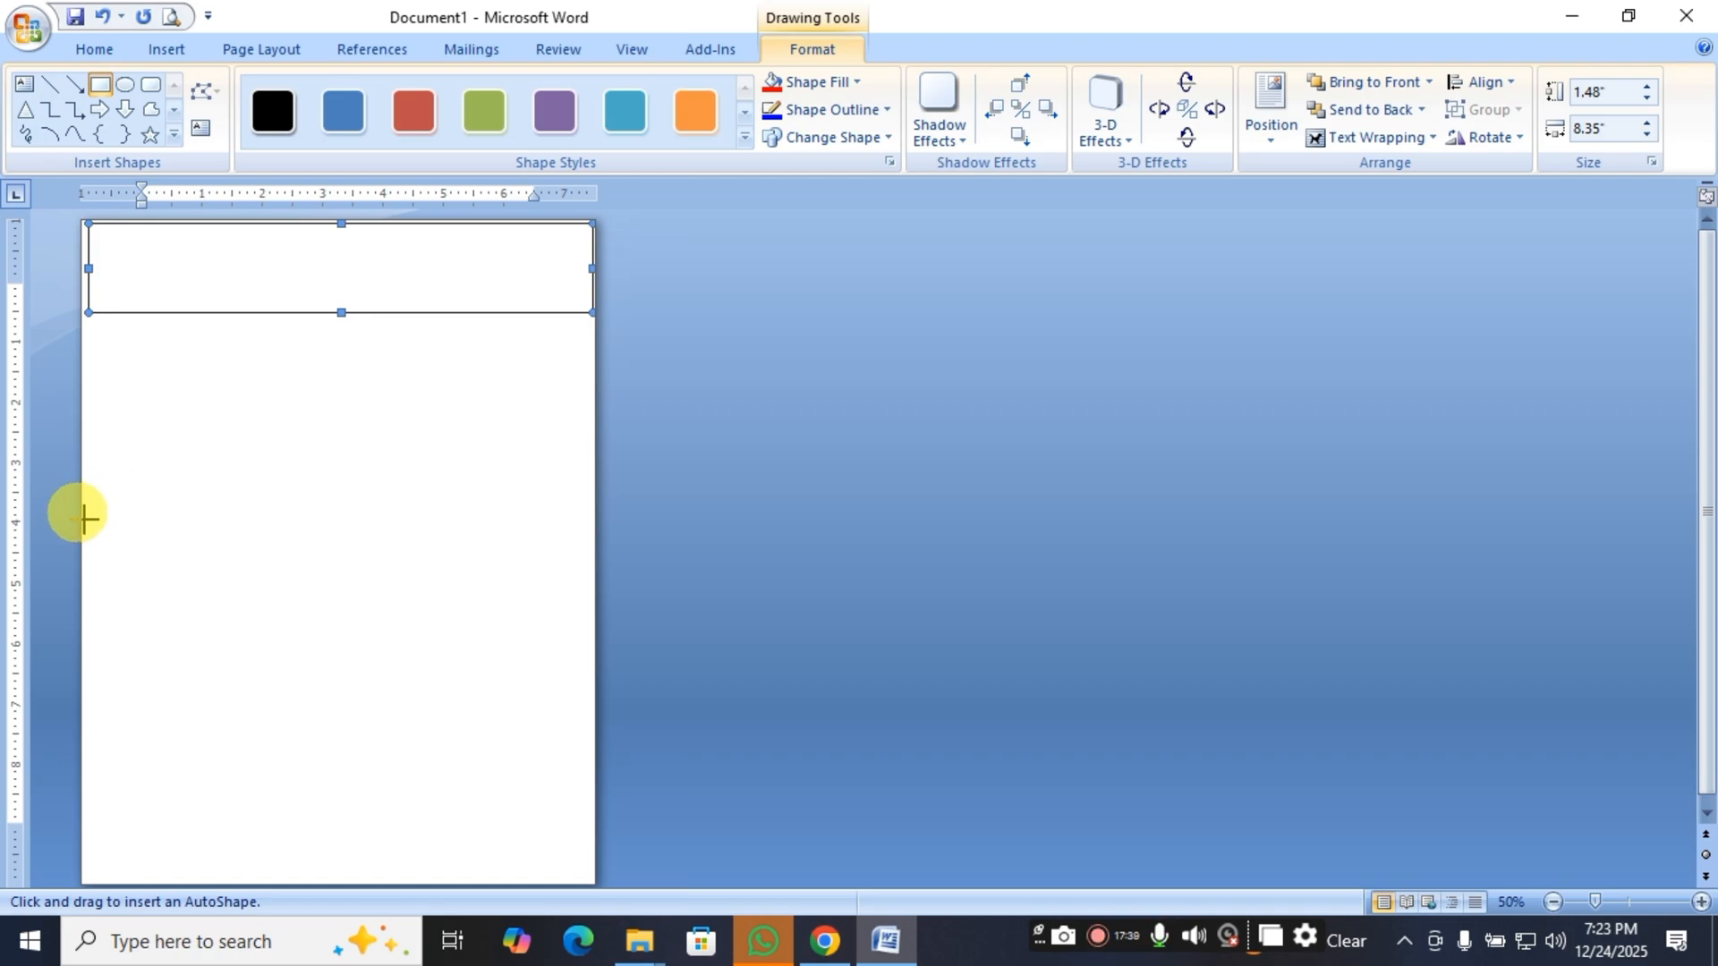
left_click_drag(82, 518, 579, 555)
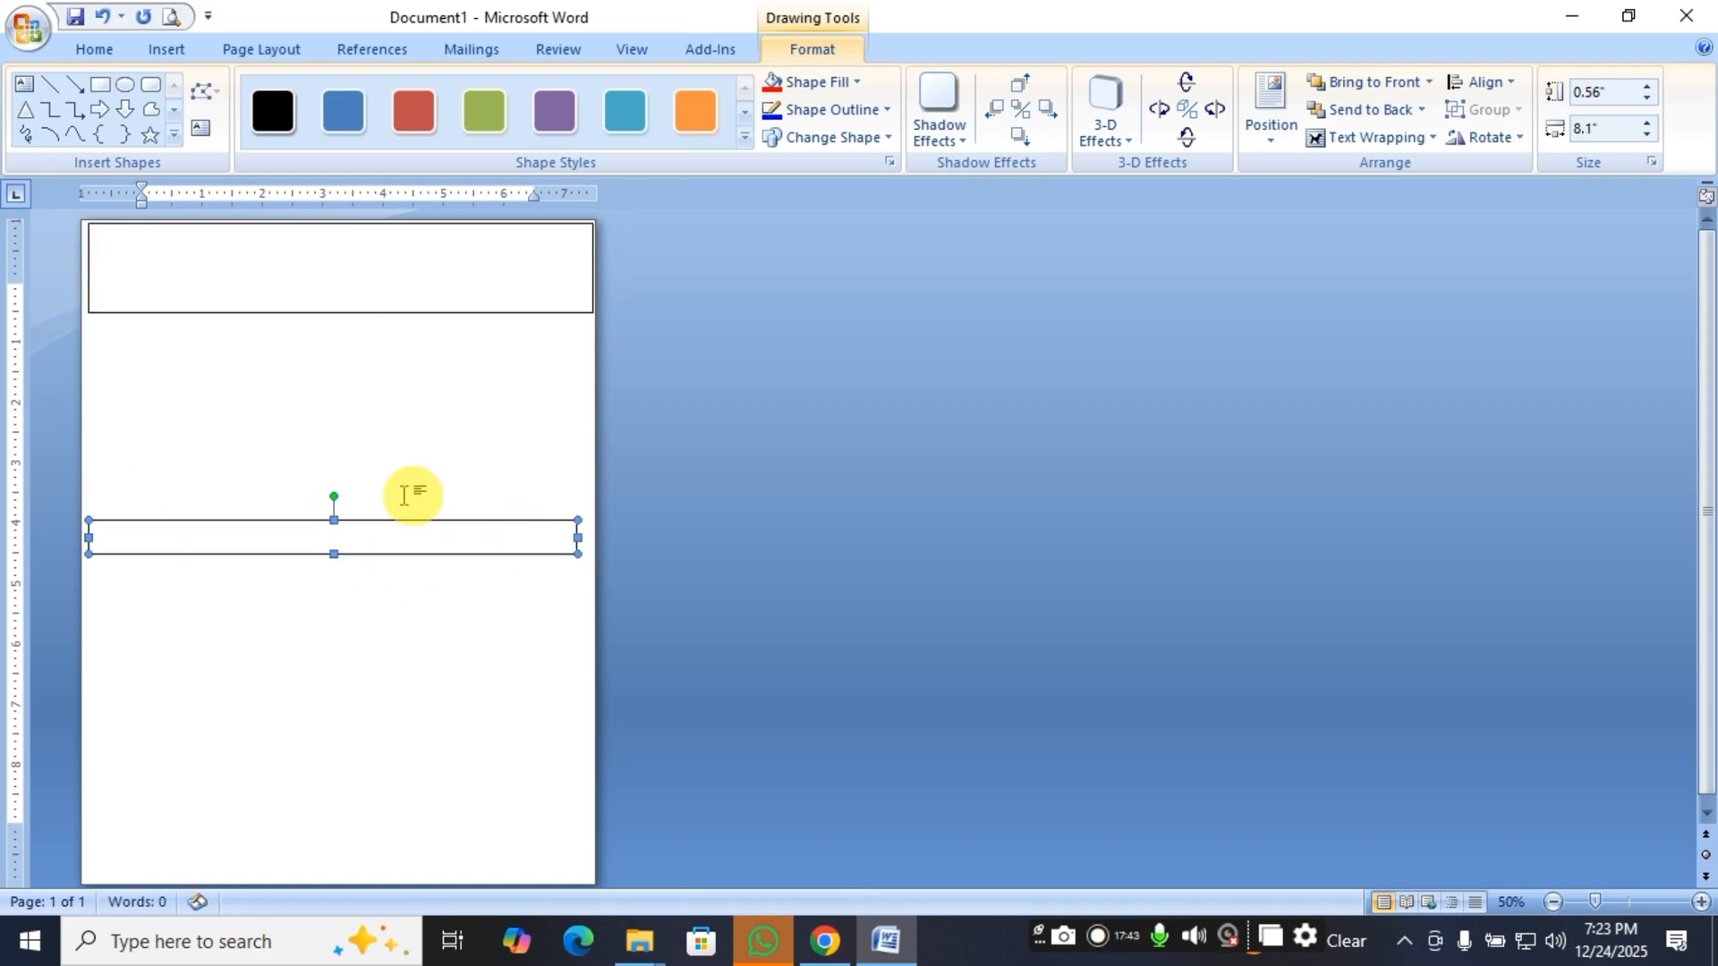
left_click(101, 84)
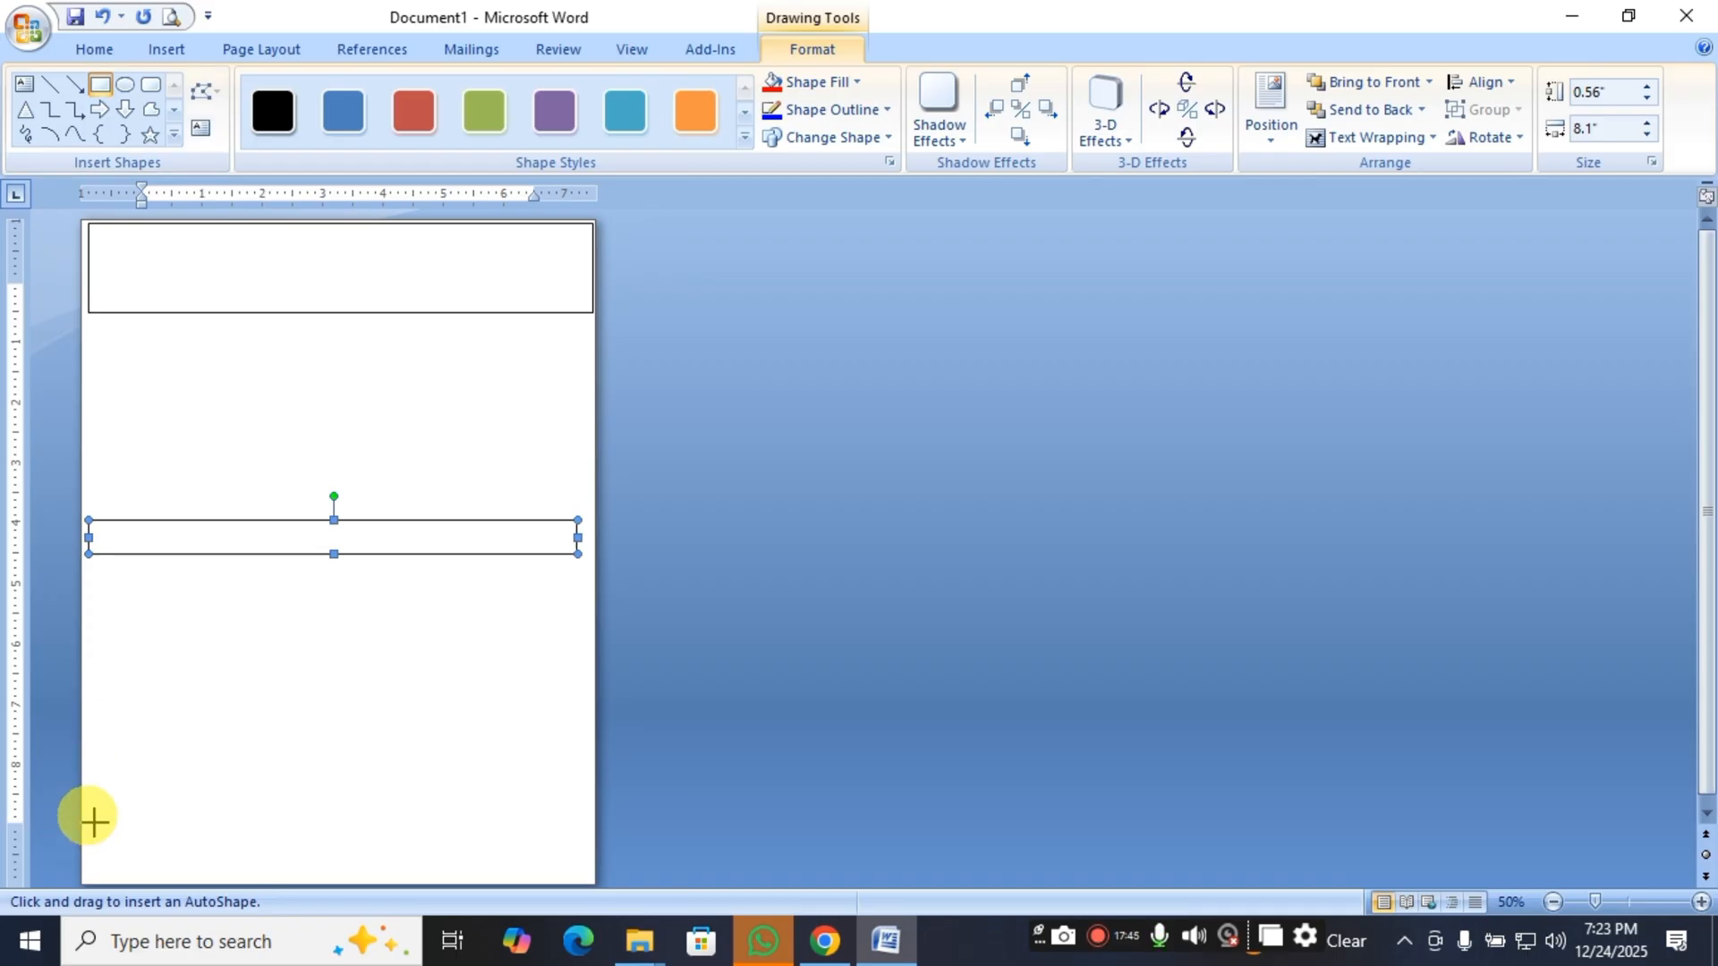
left_click_drag(89, 823, 592, 856)
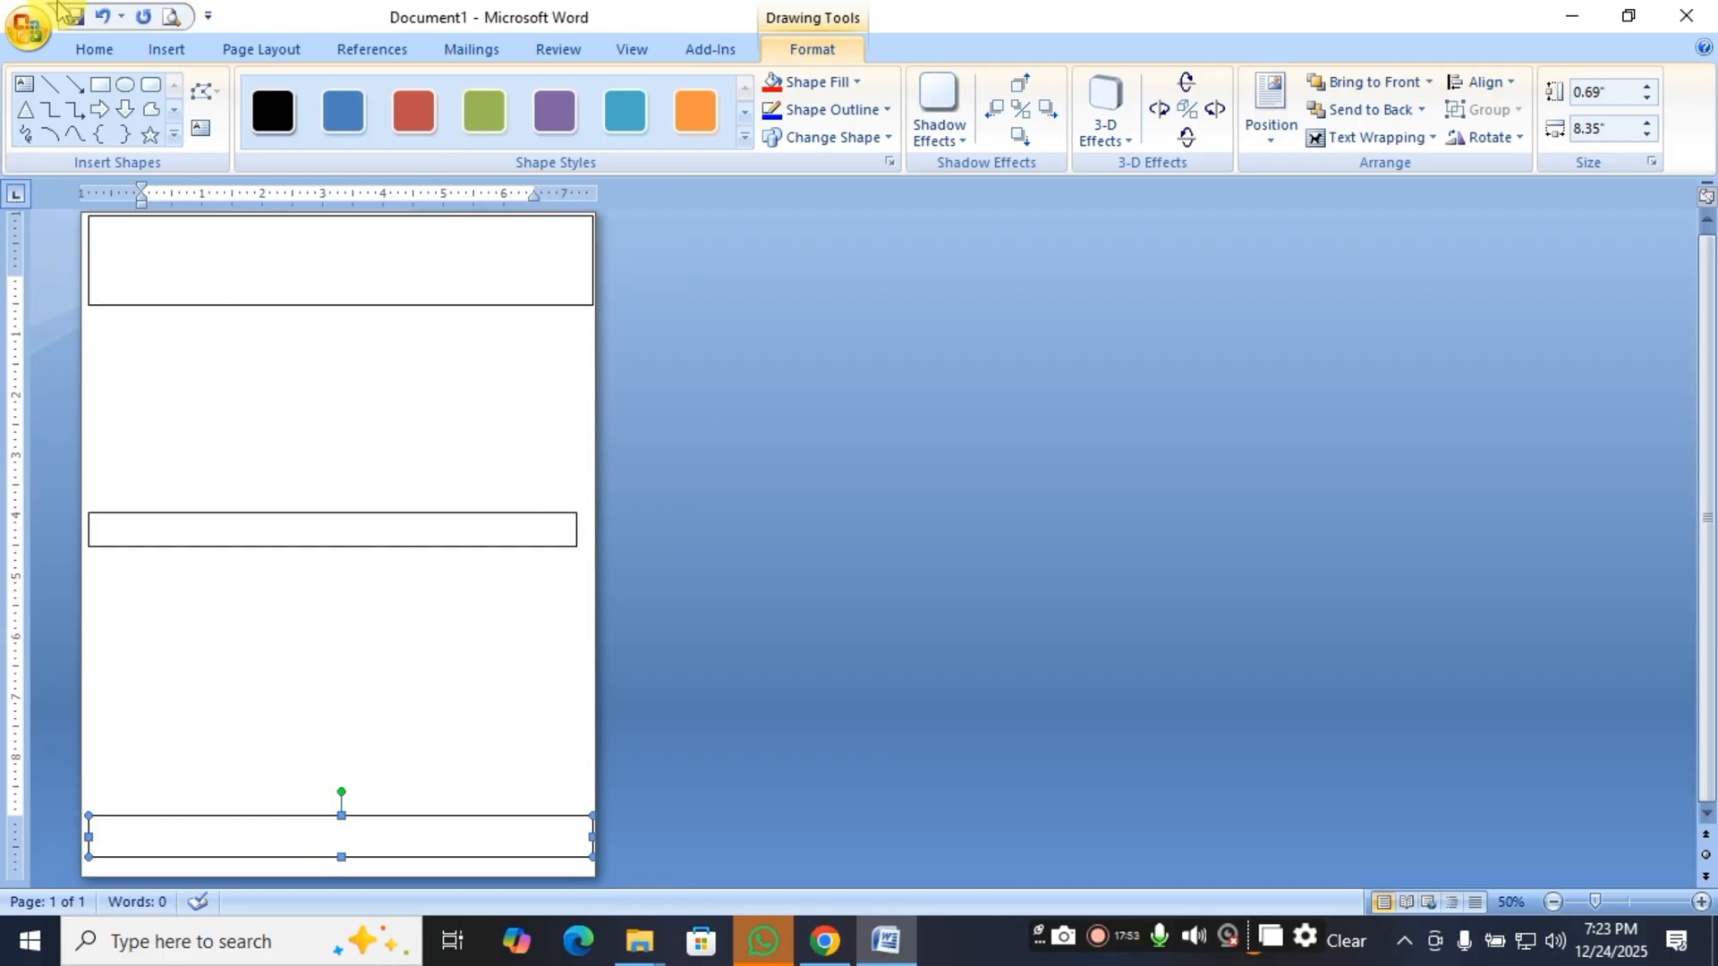
Draw three narrow upright rectangles across the page's top band, about 0.96" by 0.27", 0.96" by 0.42" and 1.13" by 0.42".
left_click(99, 84)
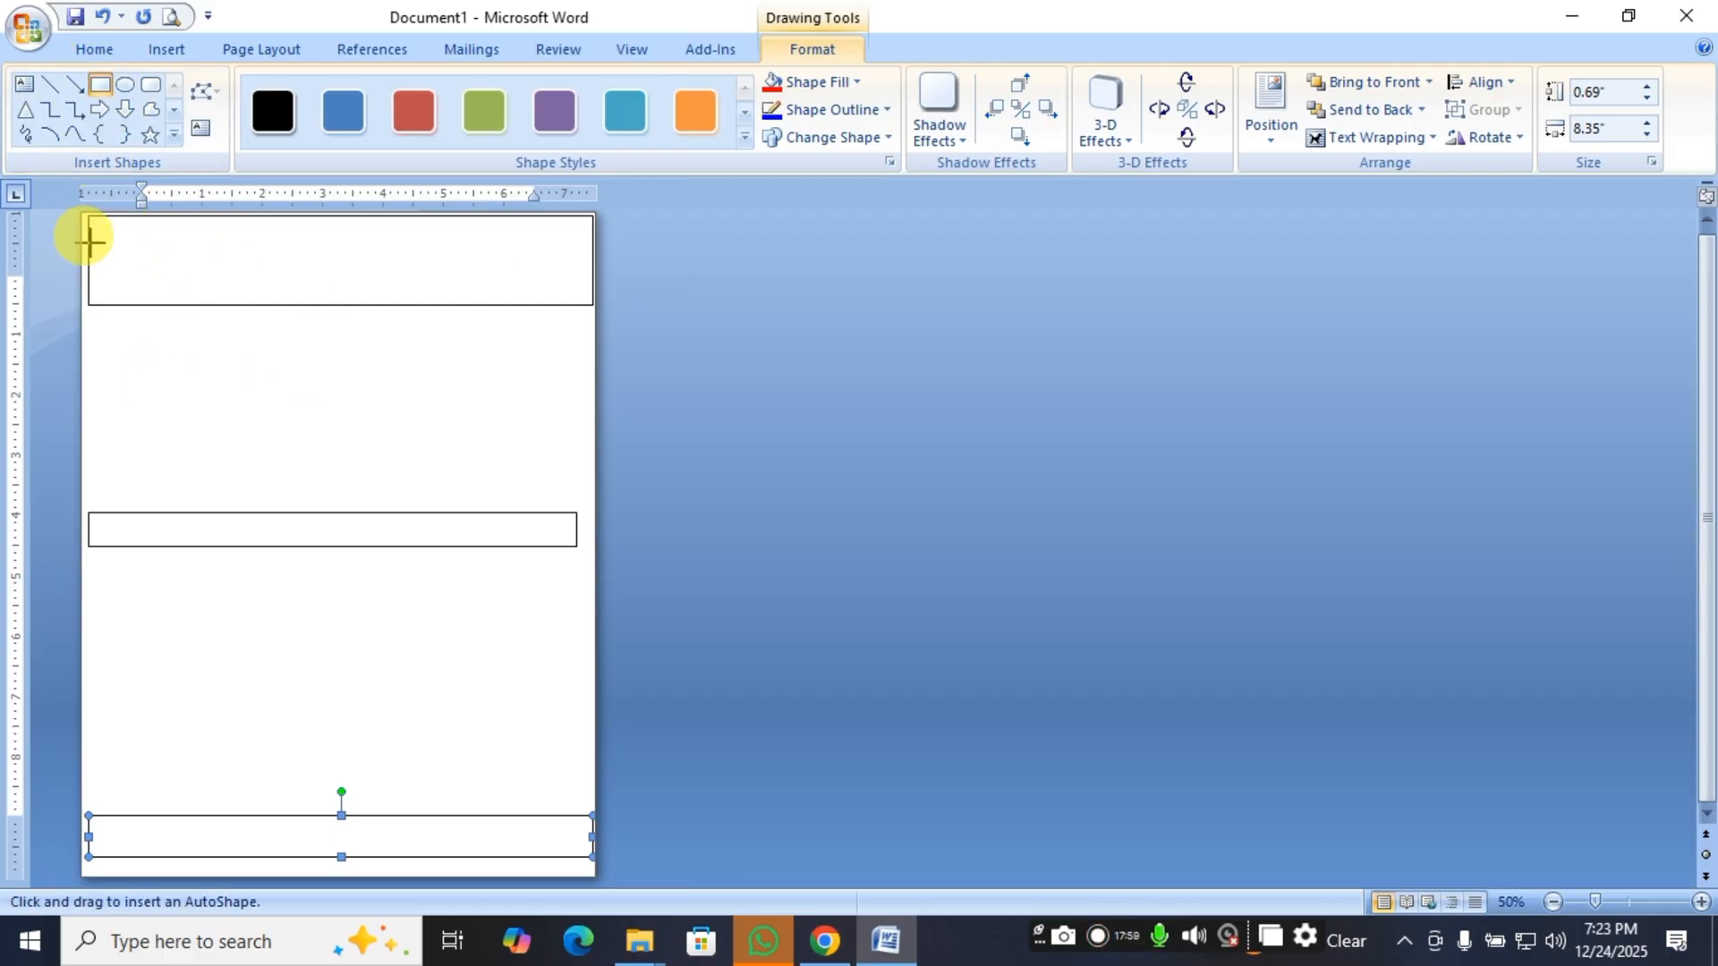
left_click_drag(103, 232, 122, 291)
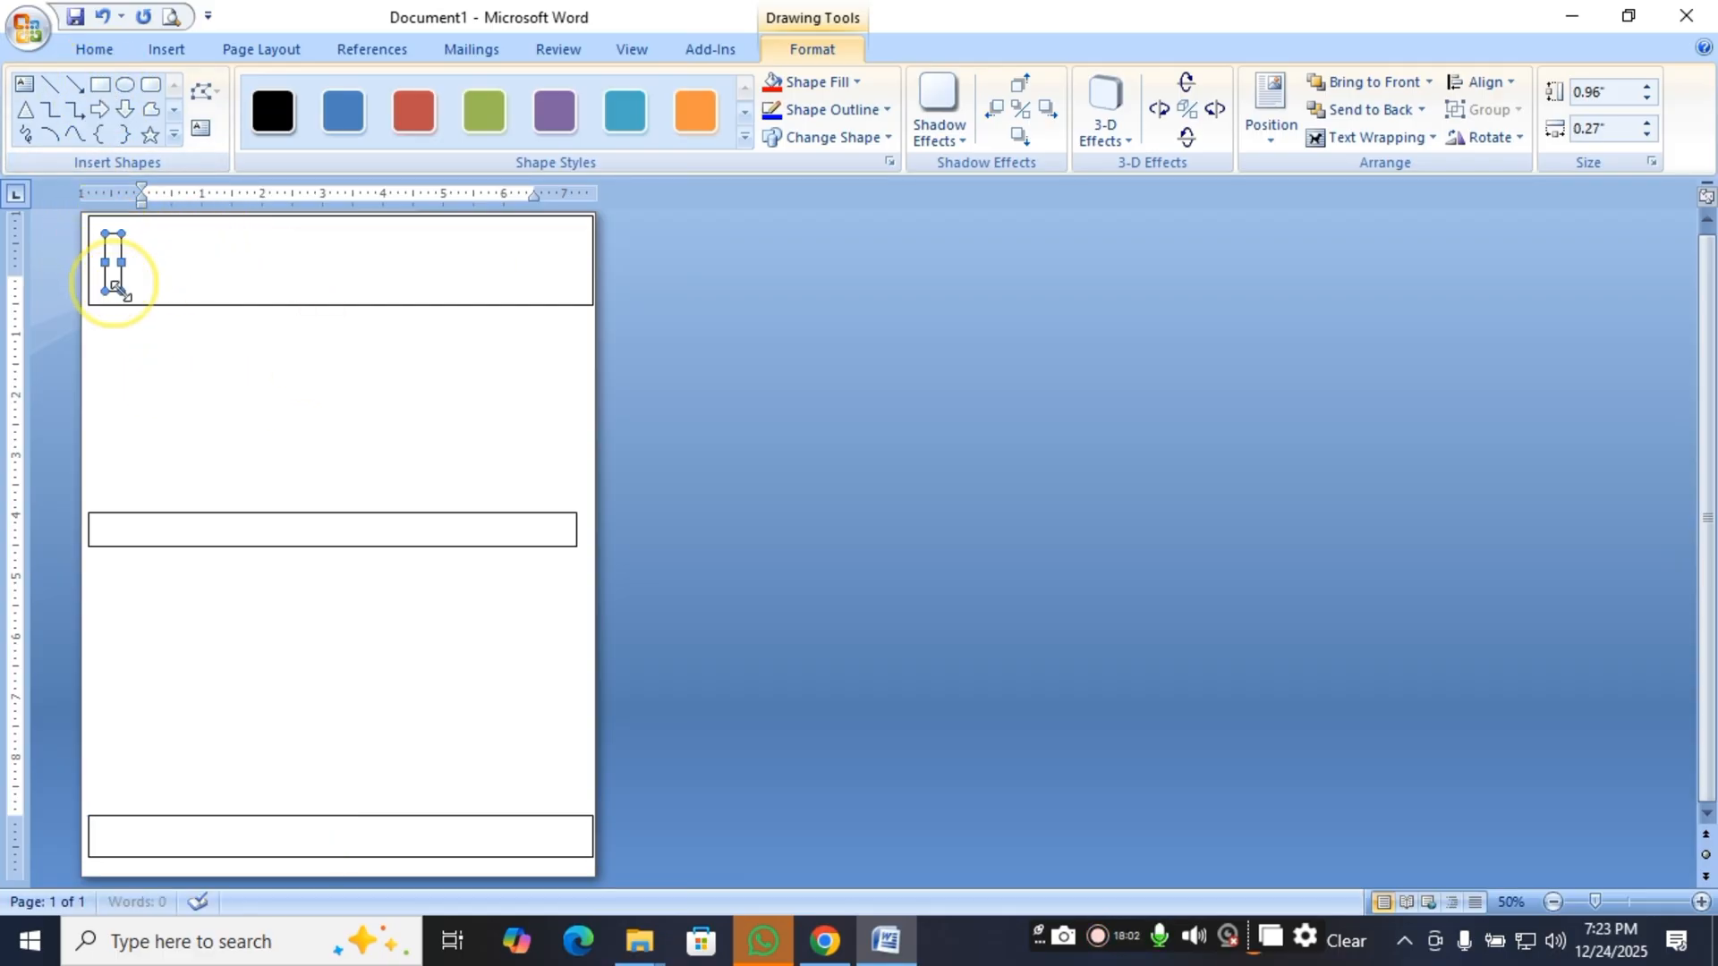
left_click(100, 86)
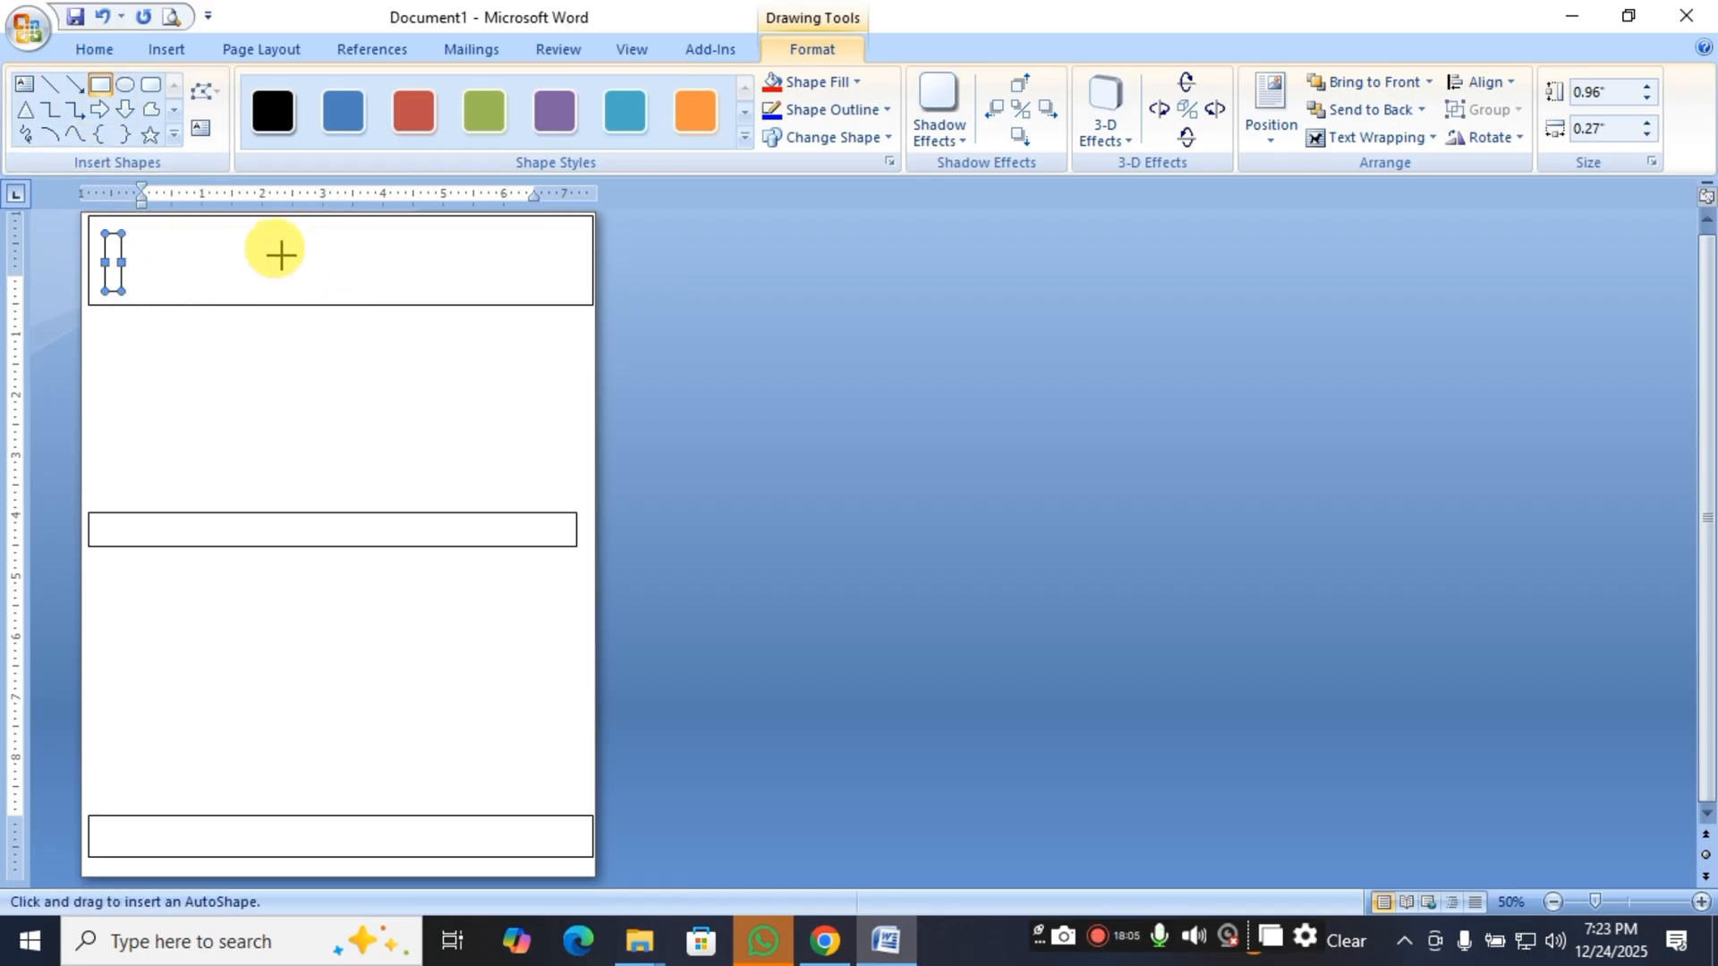
mouse_move(287, 234)
left_mouse_down()
mouse_move(288, 280)
mouse_move(312, 291)
left_mouse_up()
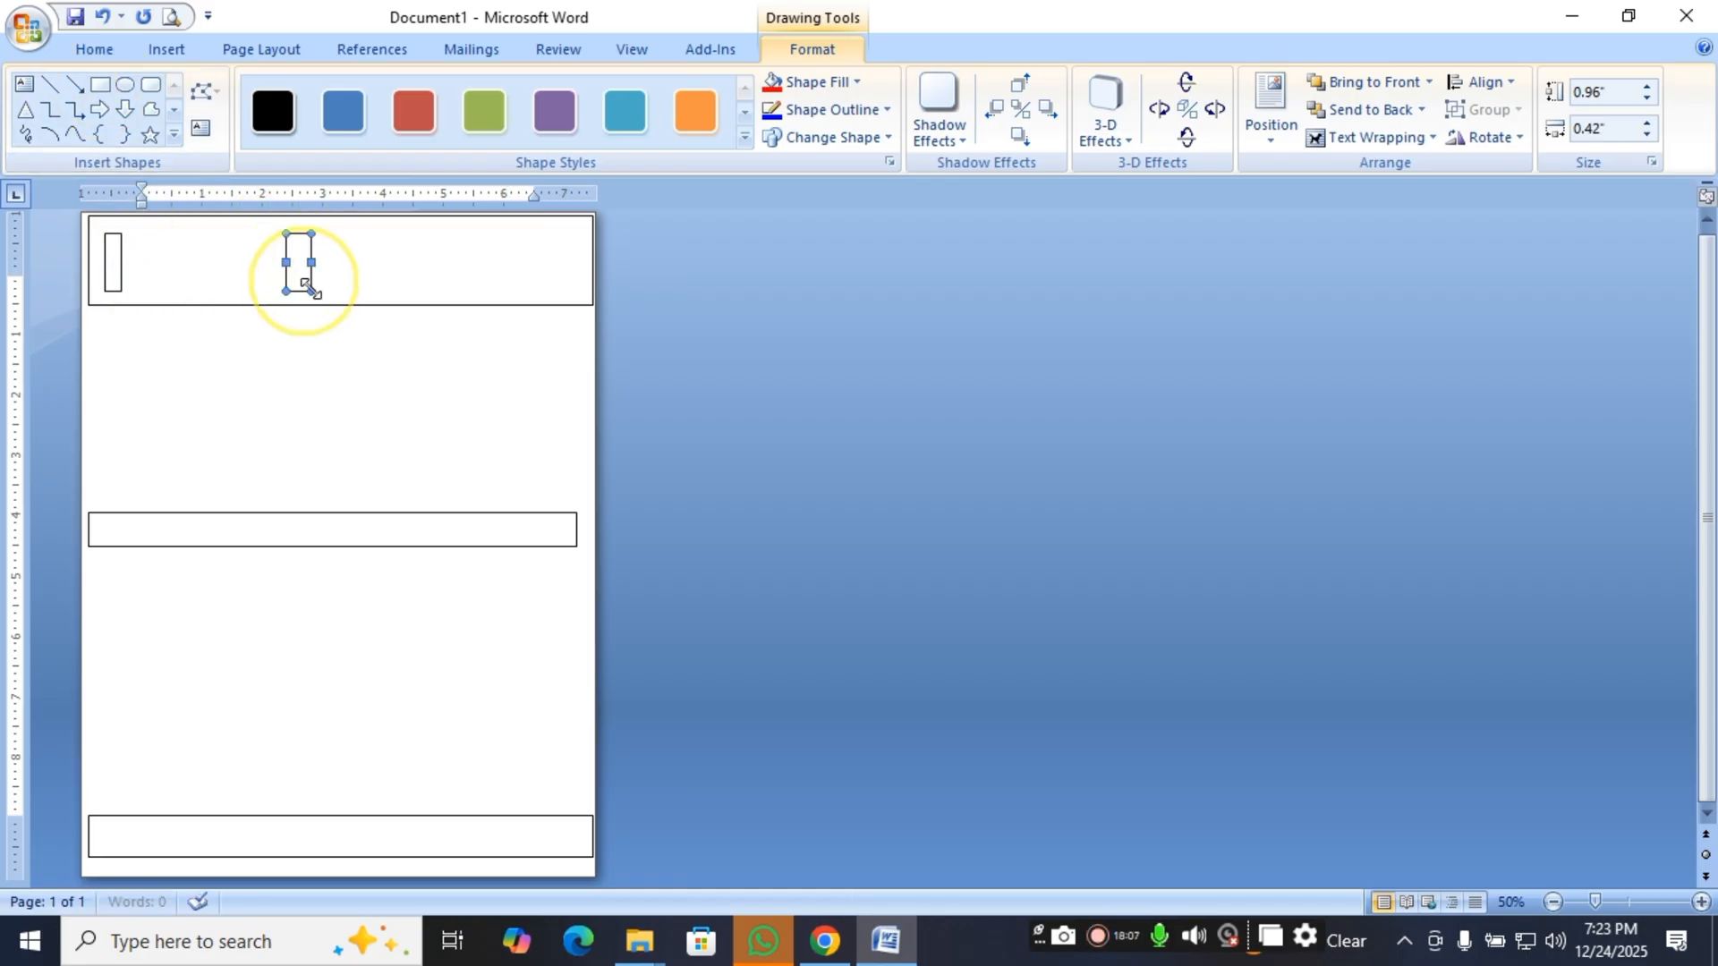
left_click(106, 87)
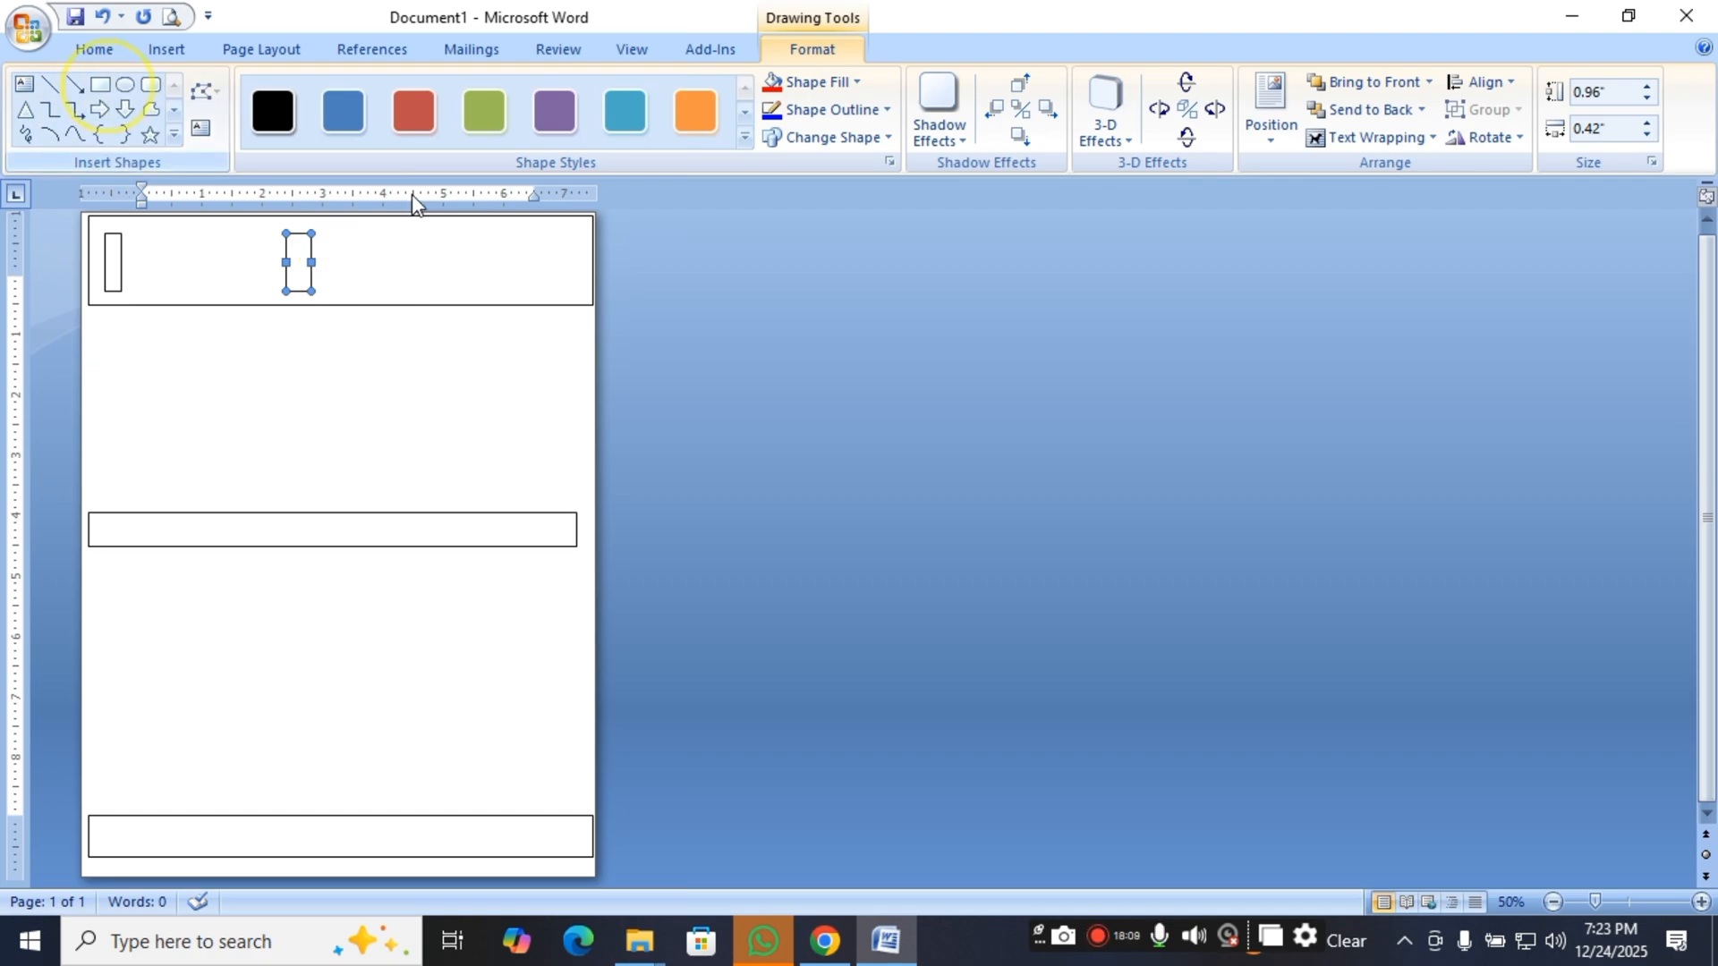
left_click(105, 90)
left_click_drag(534, 224, 559, 290)
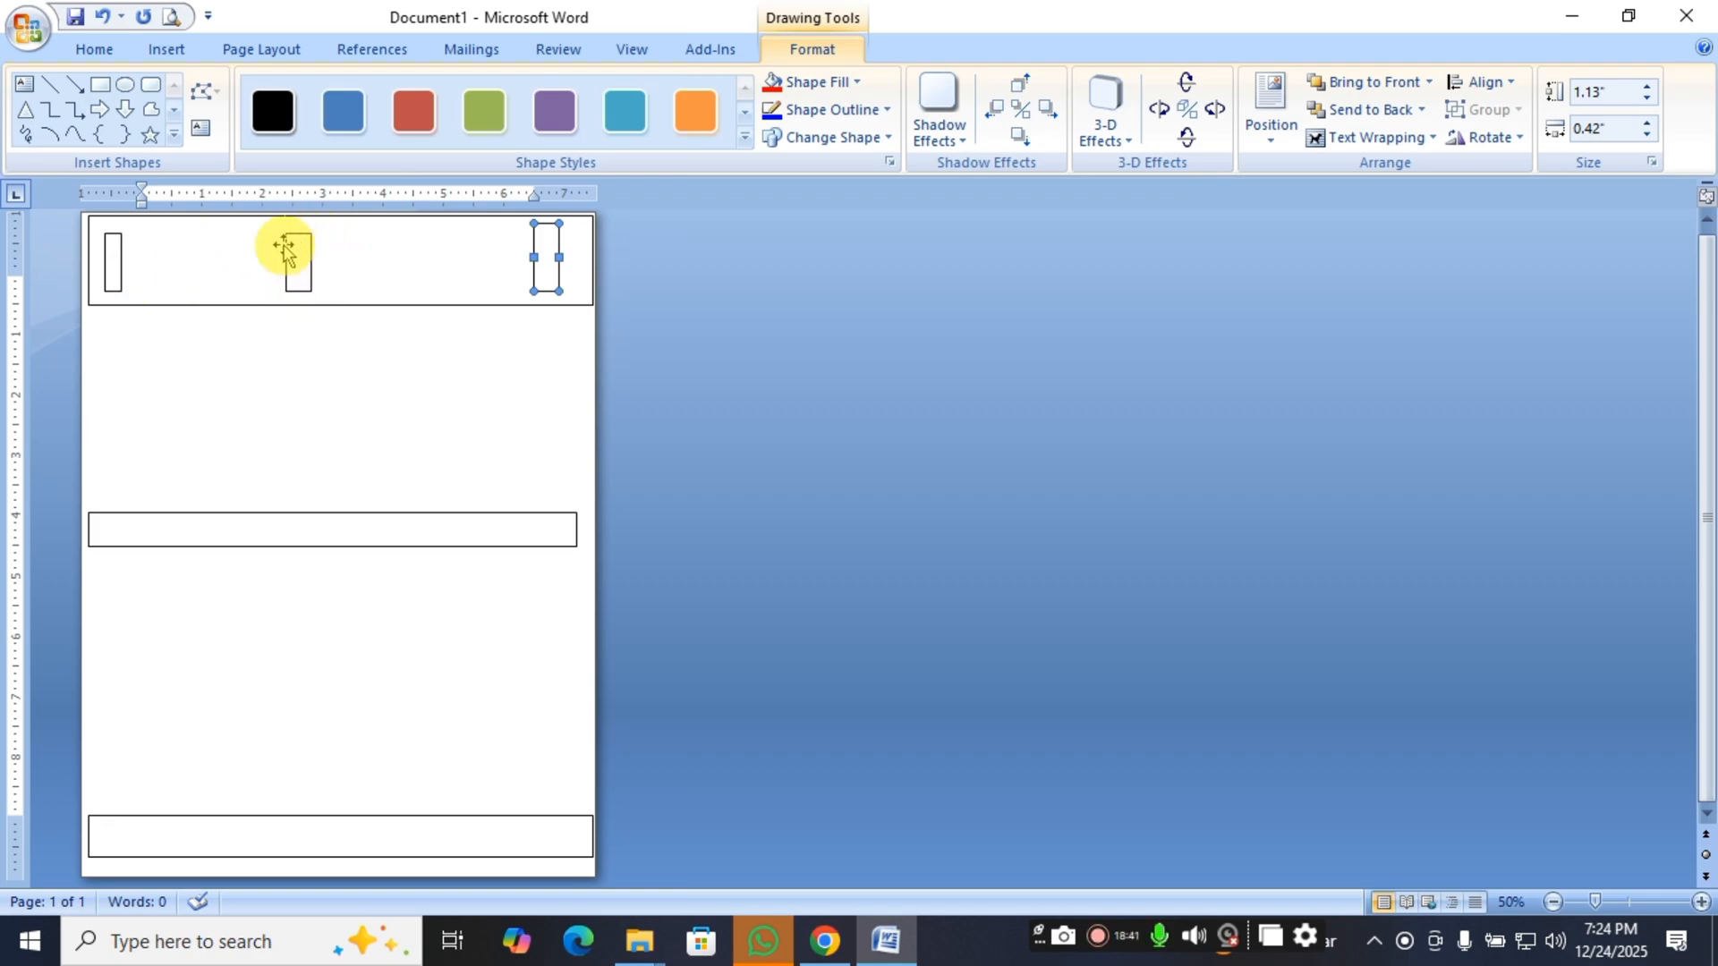
left_click(535, 268)
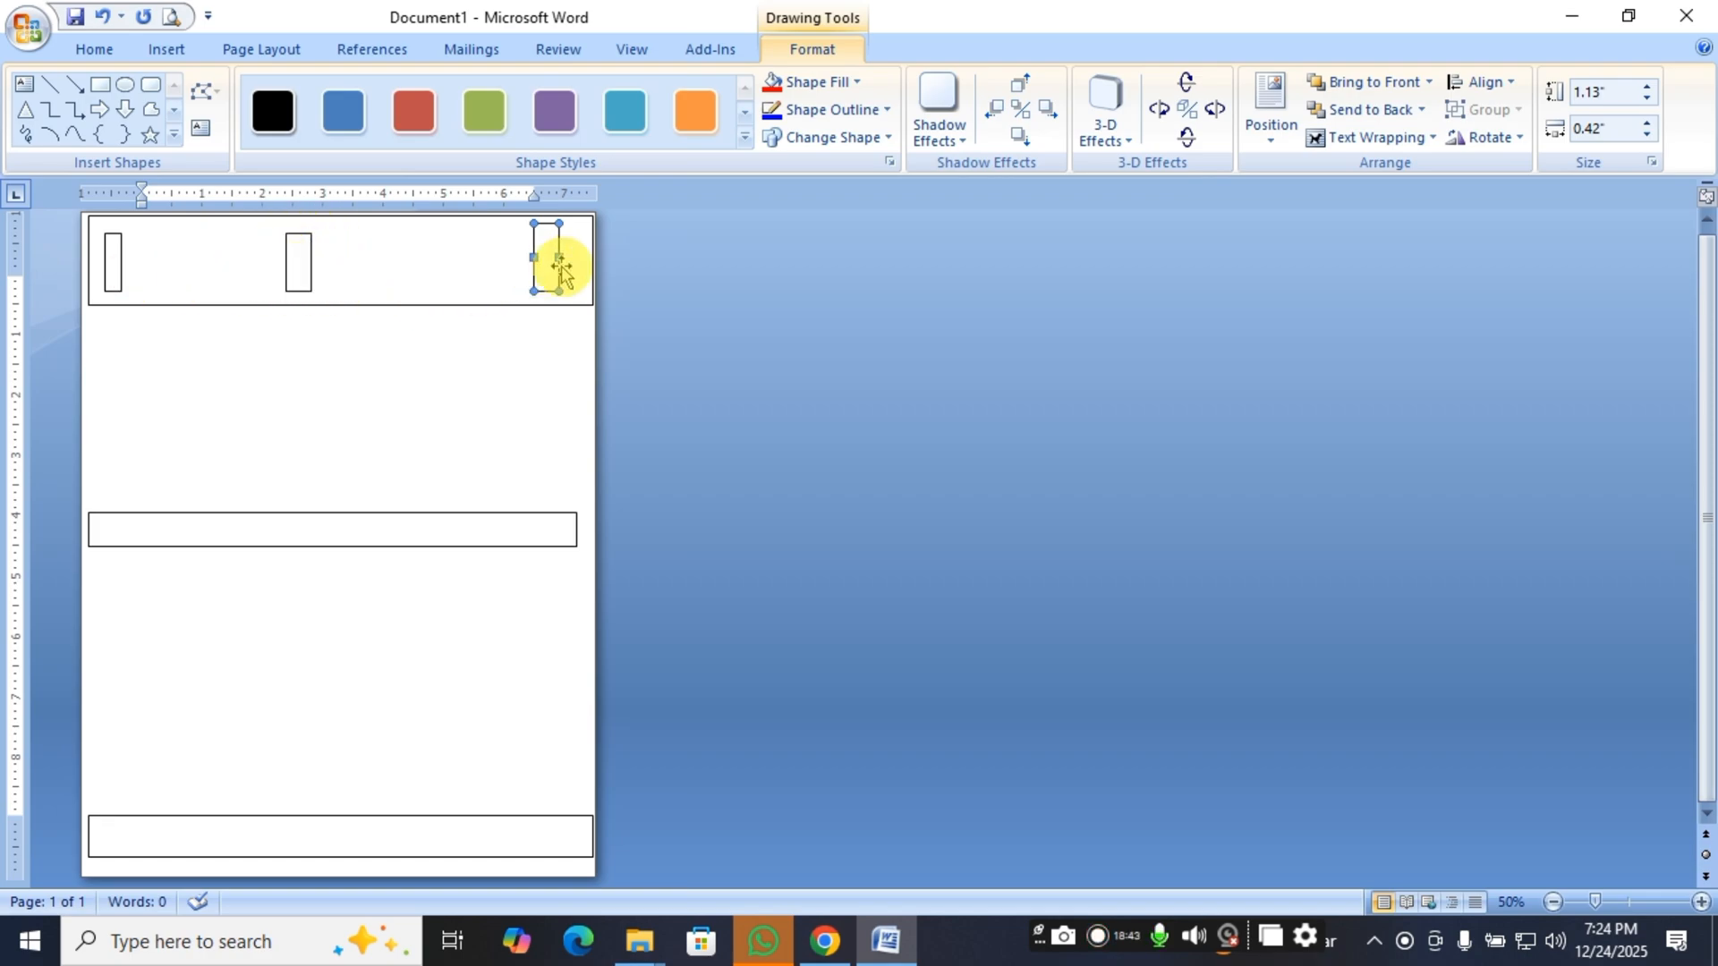
Draw three small rectangles across the page's middle band, about 0.56" by 0.27", 0.71" by 0.54" and 1.56" by 0.6".
left_click(100, 84)
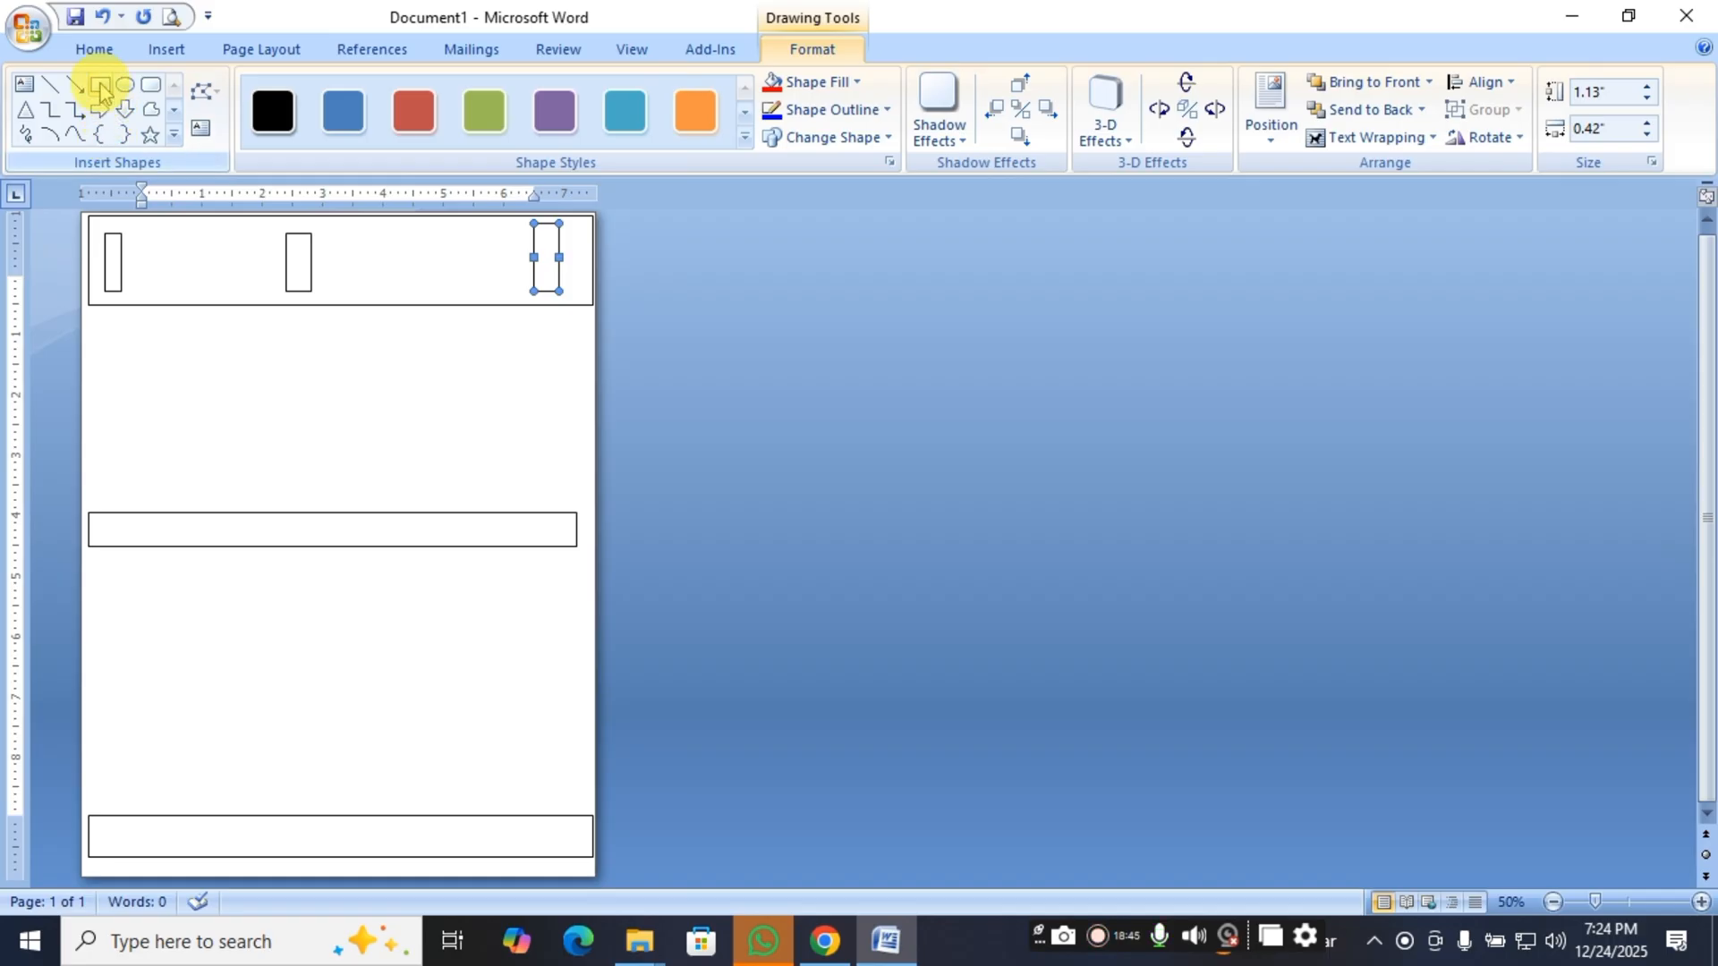
left_click_drag(105, 513, 121, 547)
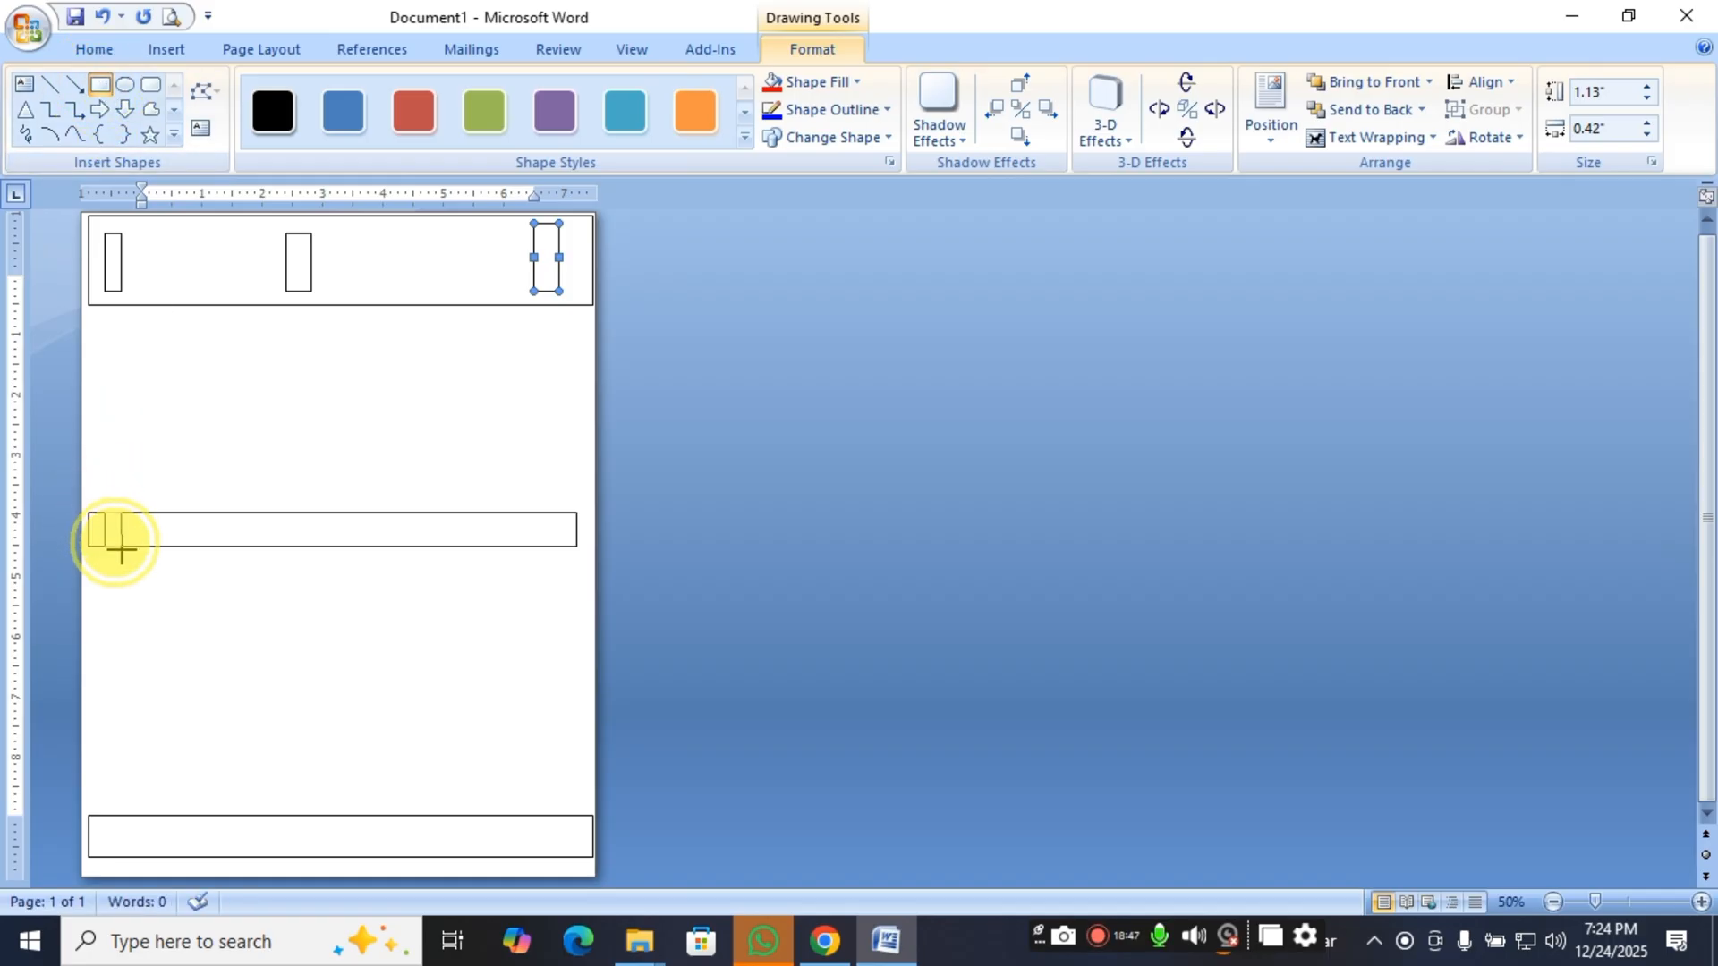
left_click(100, 84)
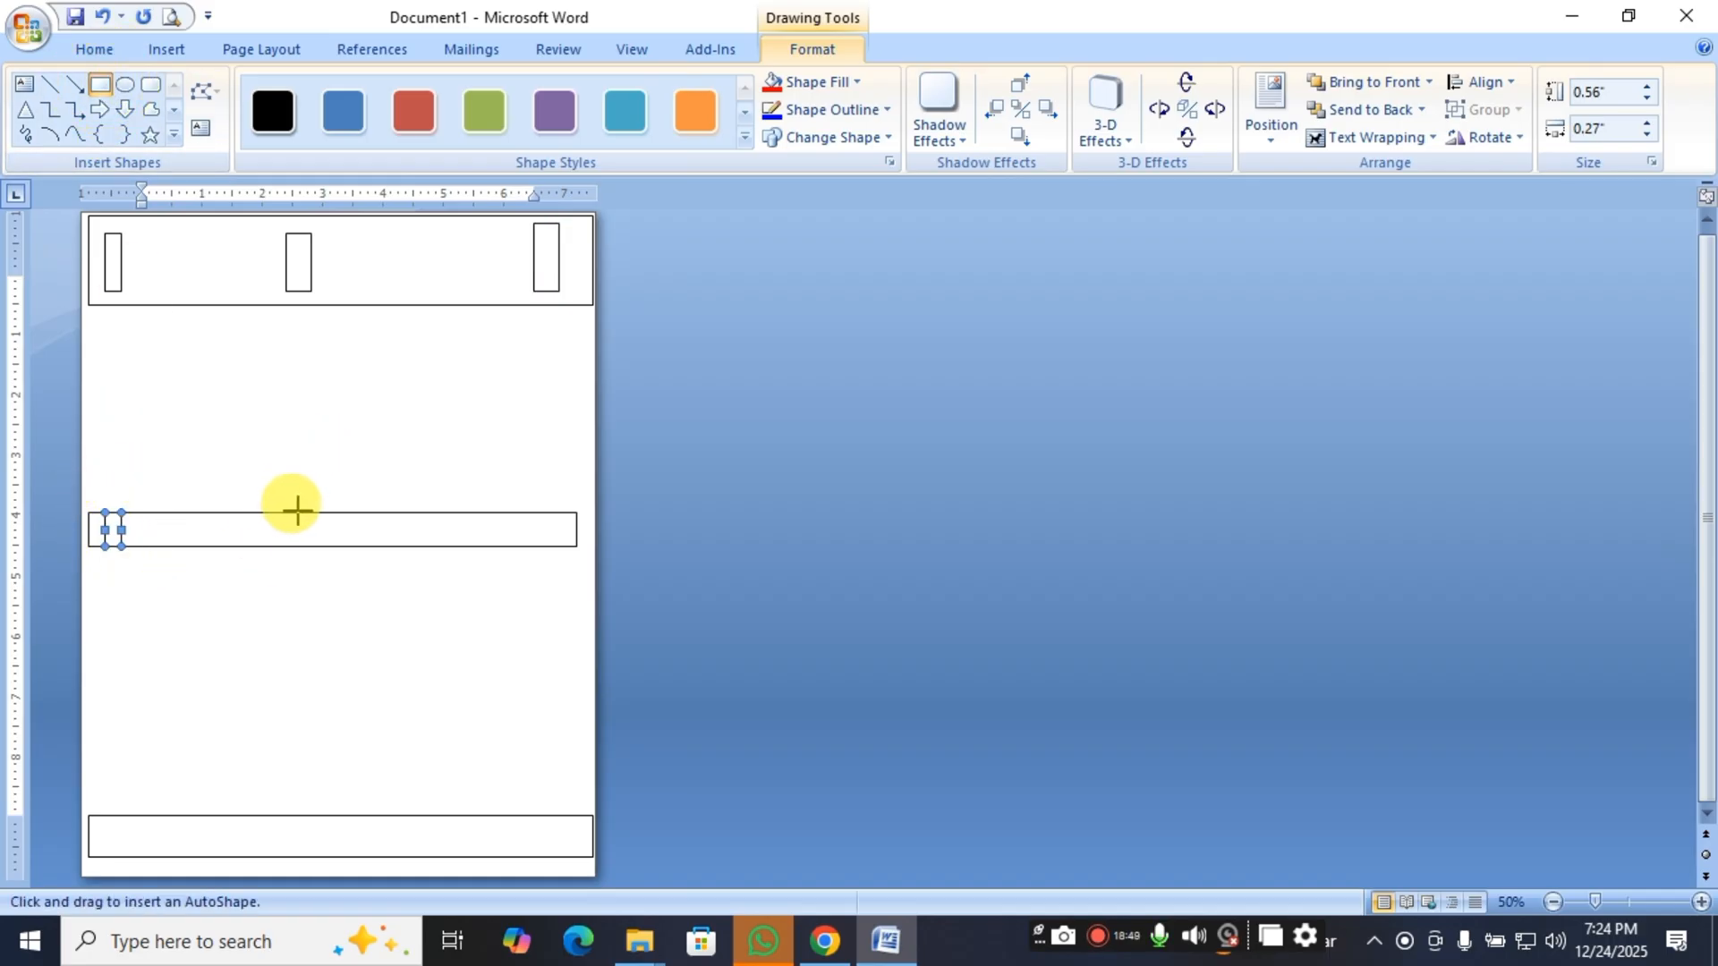
left_click_drag(311, 504, 345, 547)
left_click(100, 84)
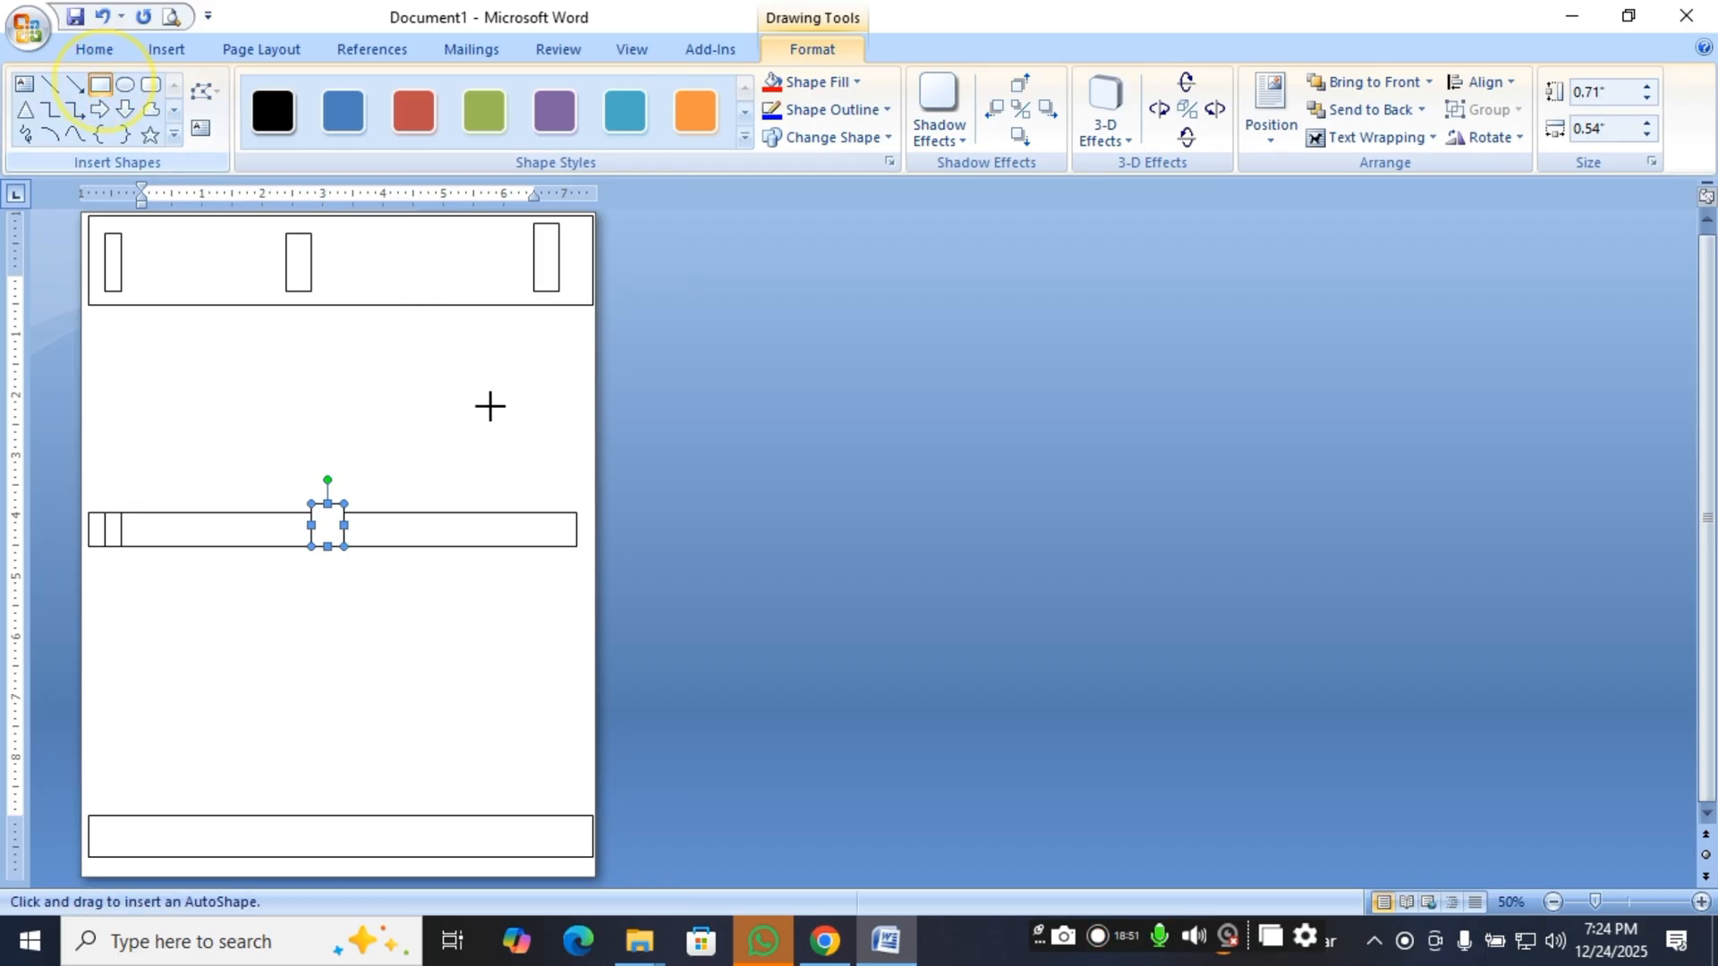
left_click_drag(533, 480, 571, 573)
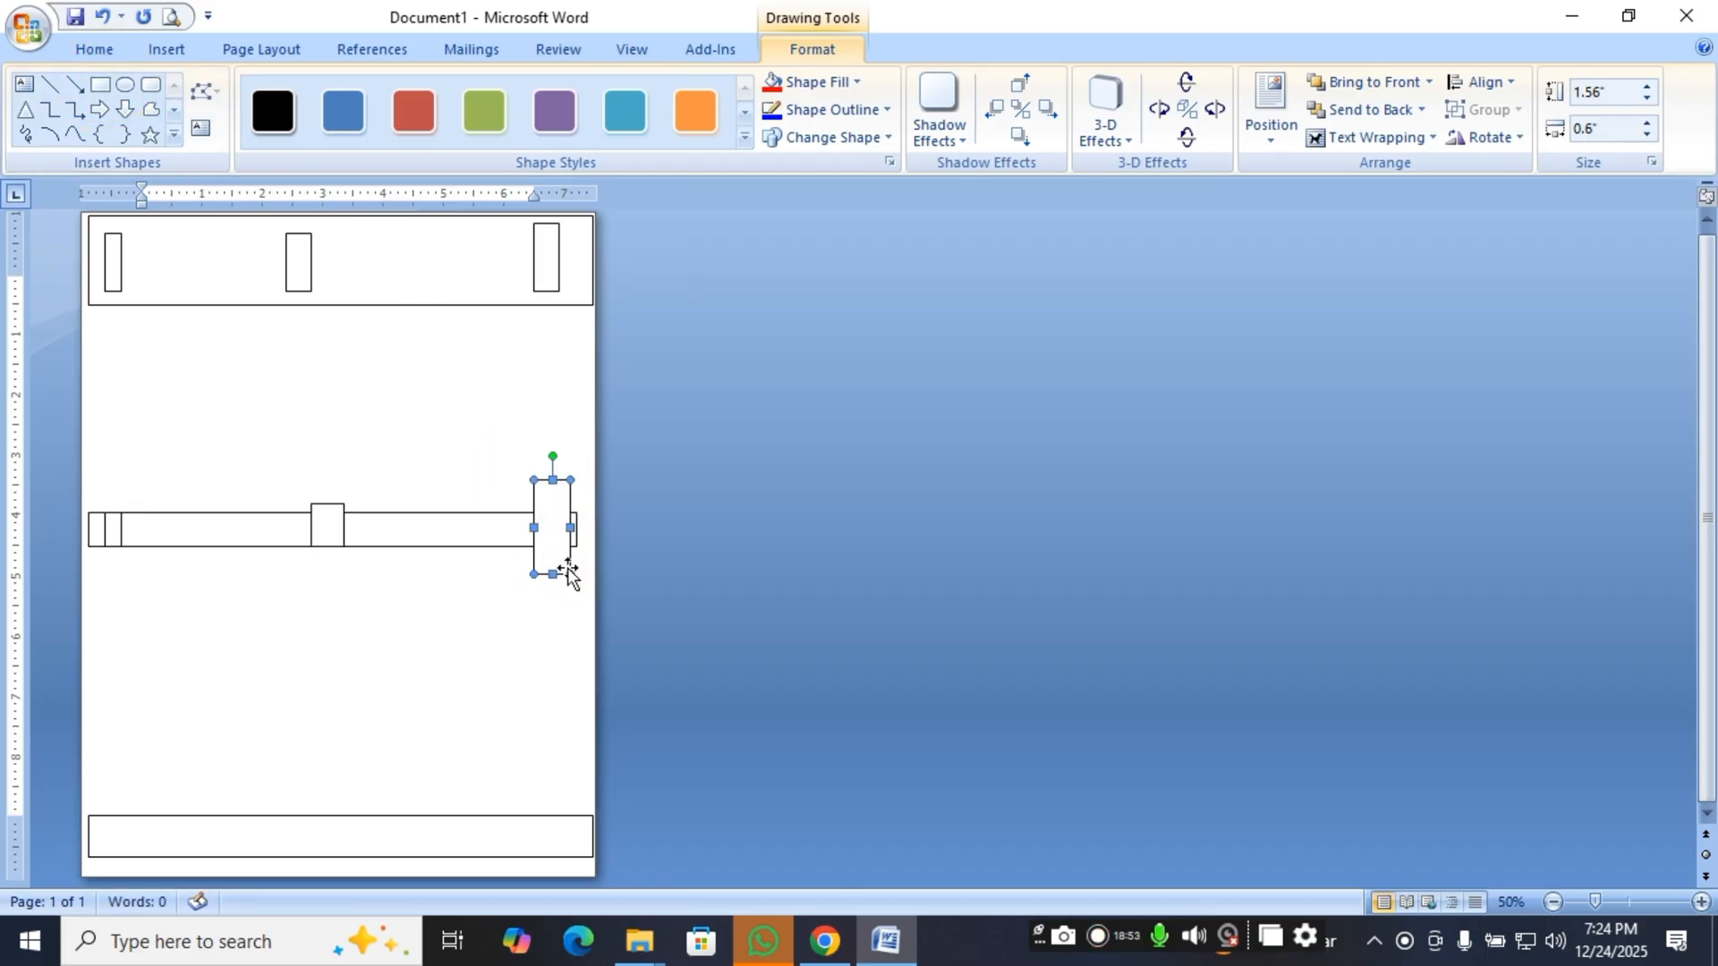
Draw three upright rectangles across the page's bottom band, about 1.04" by 0.27", 1.35" by 0.38" and 1.25" by 0.73".
left_click(100, 84)
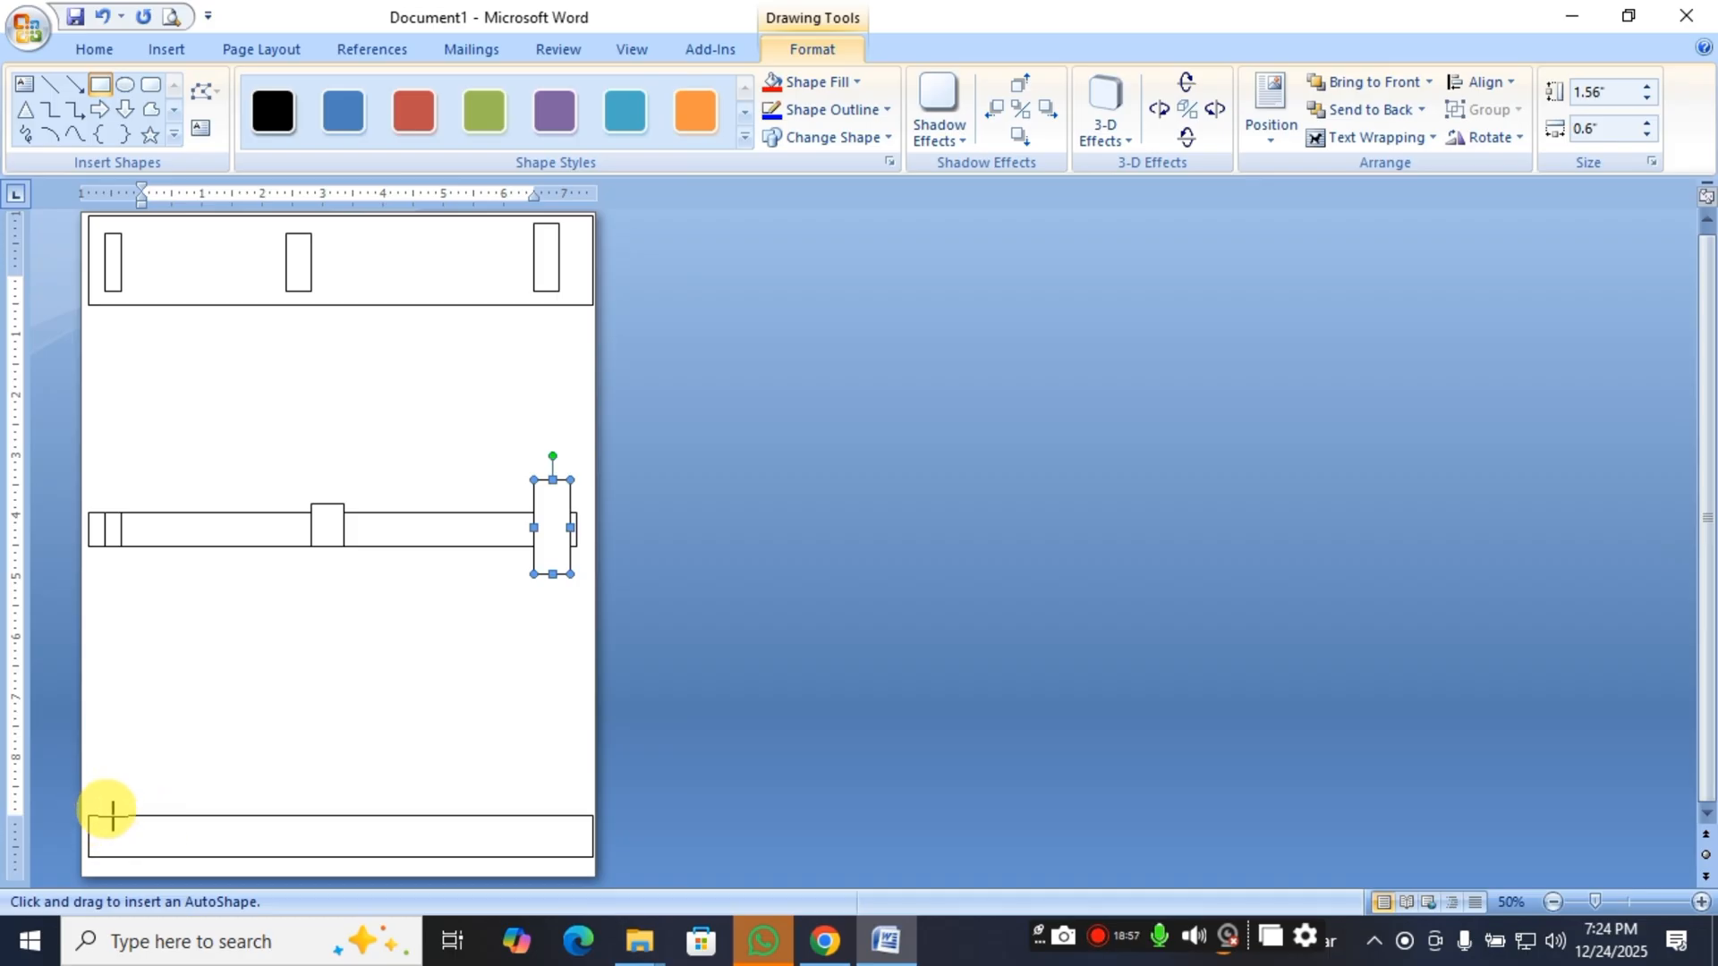
left_click_drag(105, 794, 122, 857)
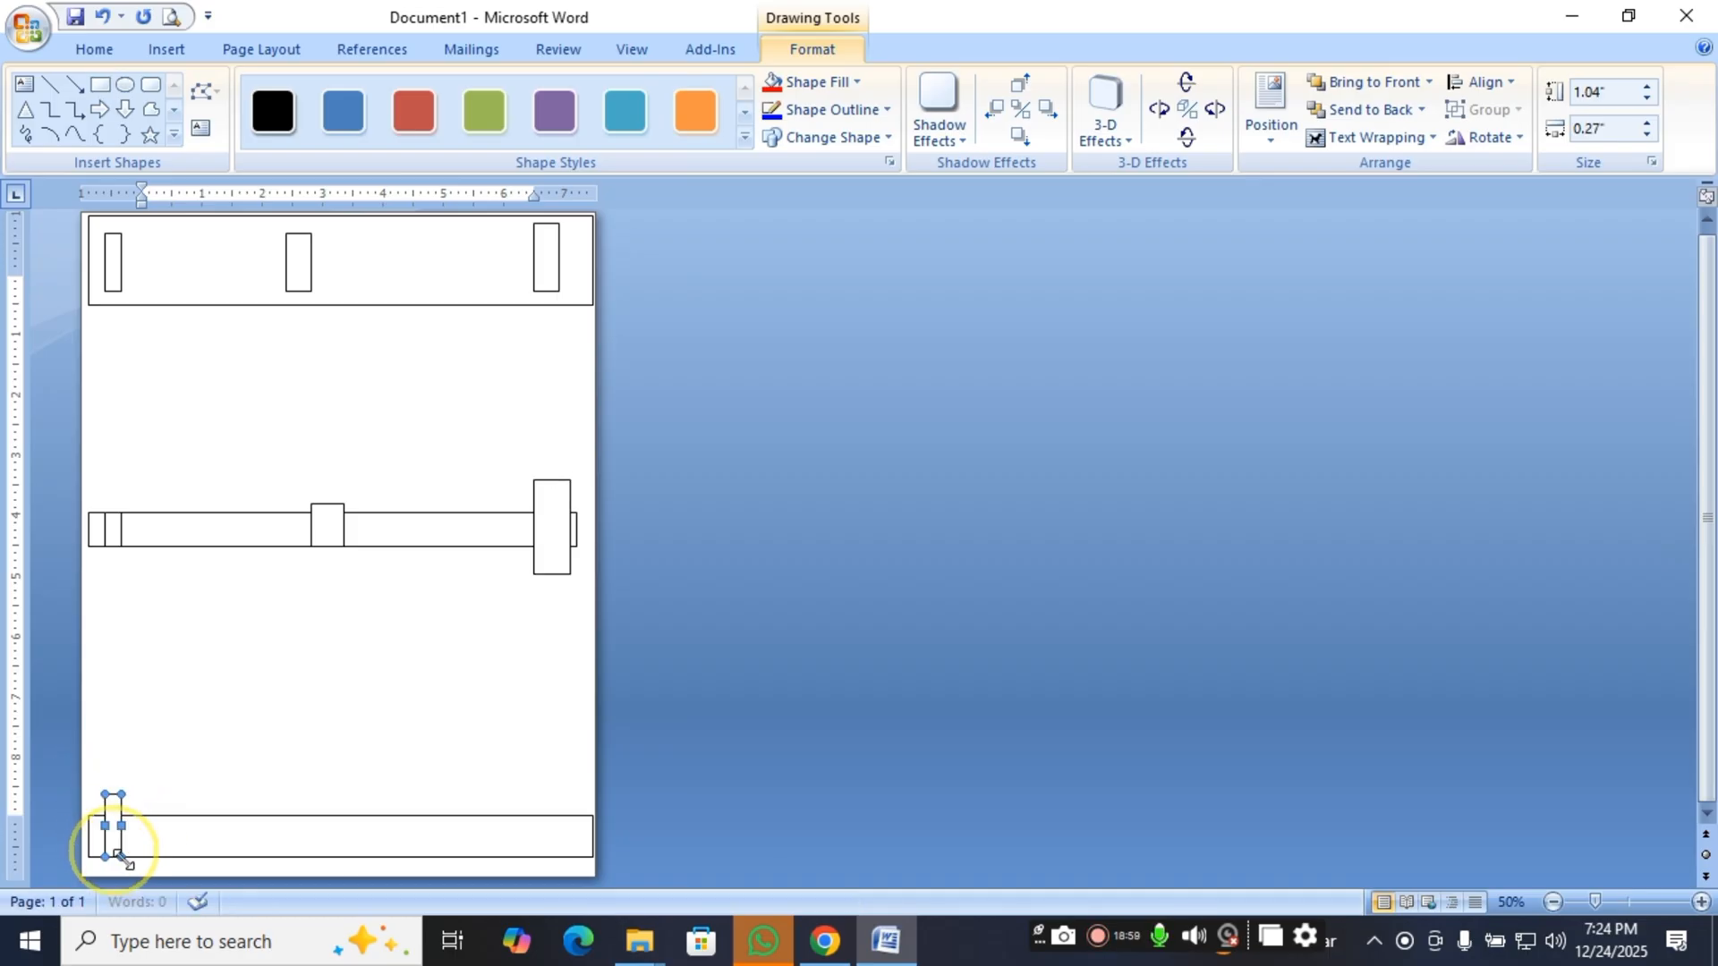
left_click(101, 84)
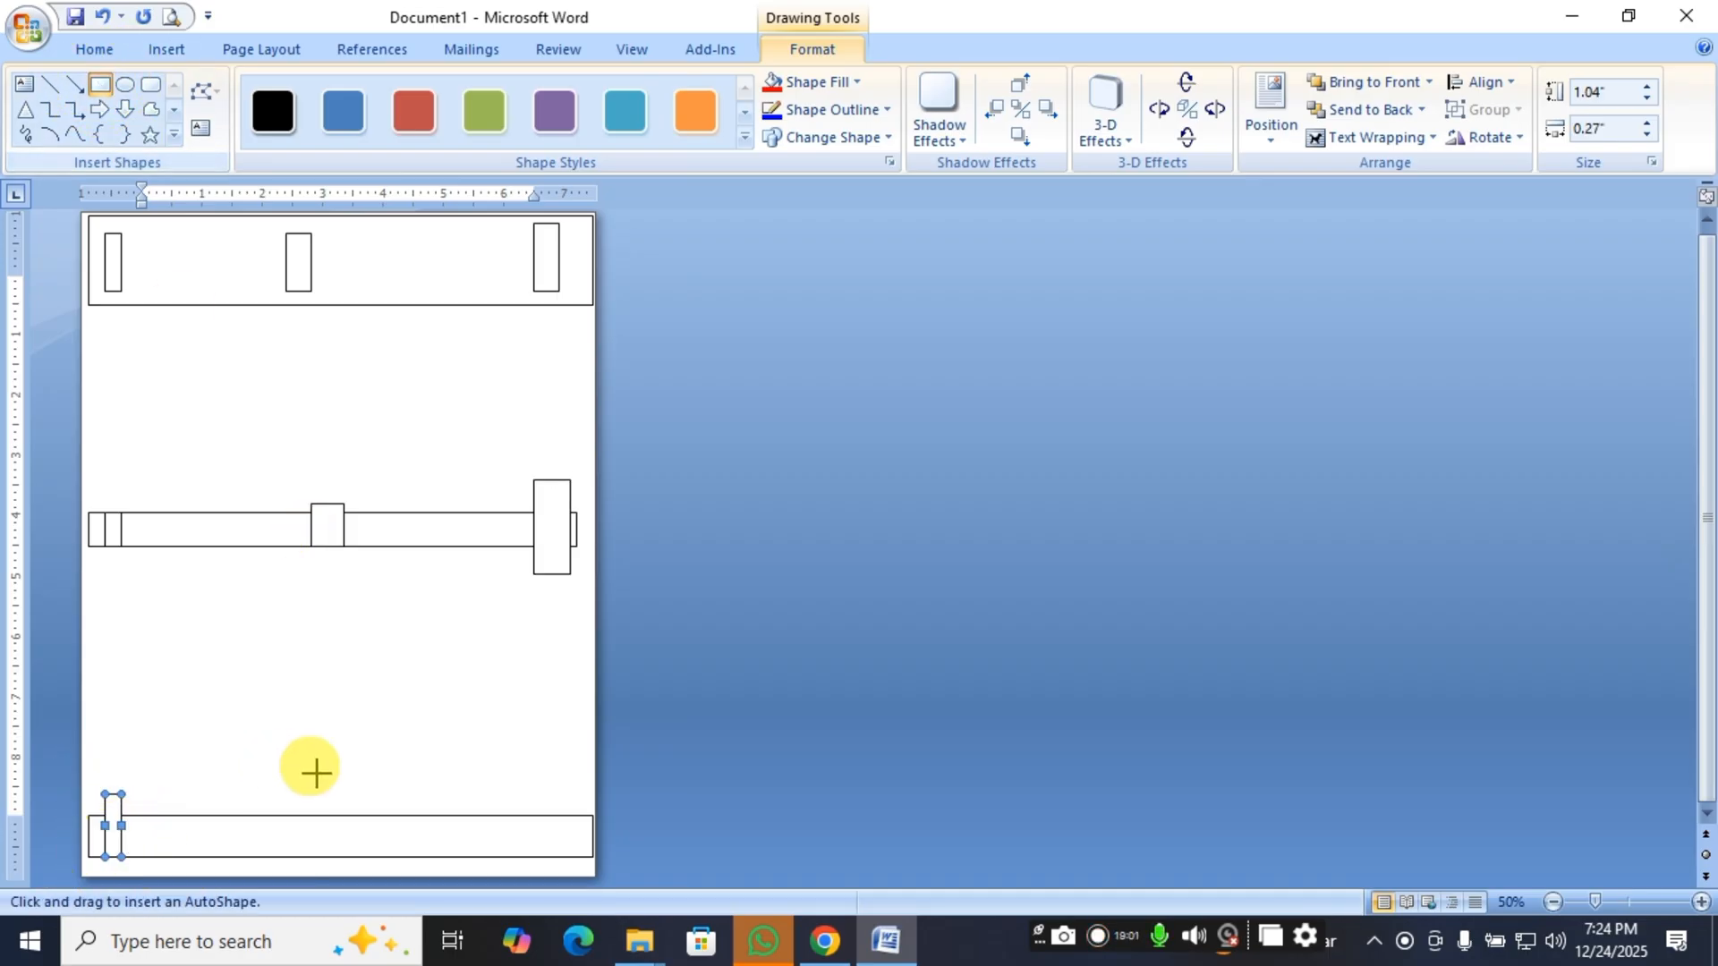
left_click_drag(321, 782, 344, 863)
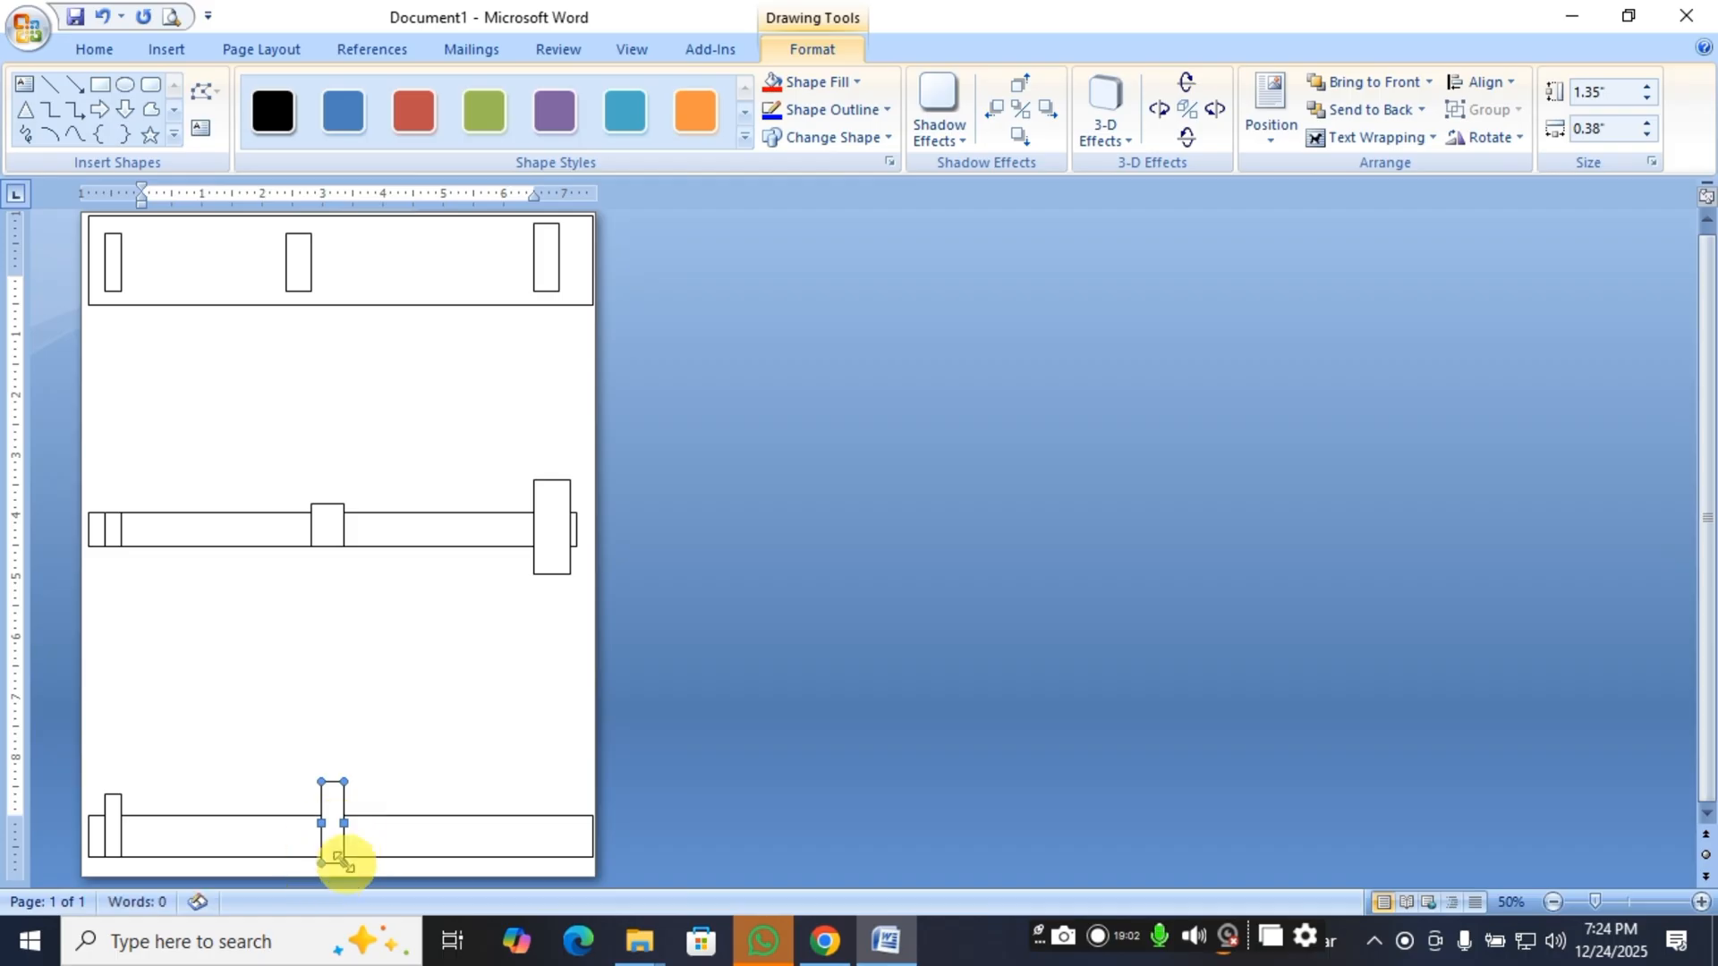
left_click(100, 84)
left_click_drag(534, 781, 578, 857)
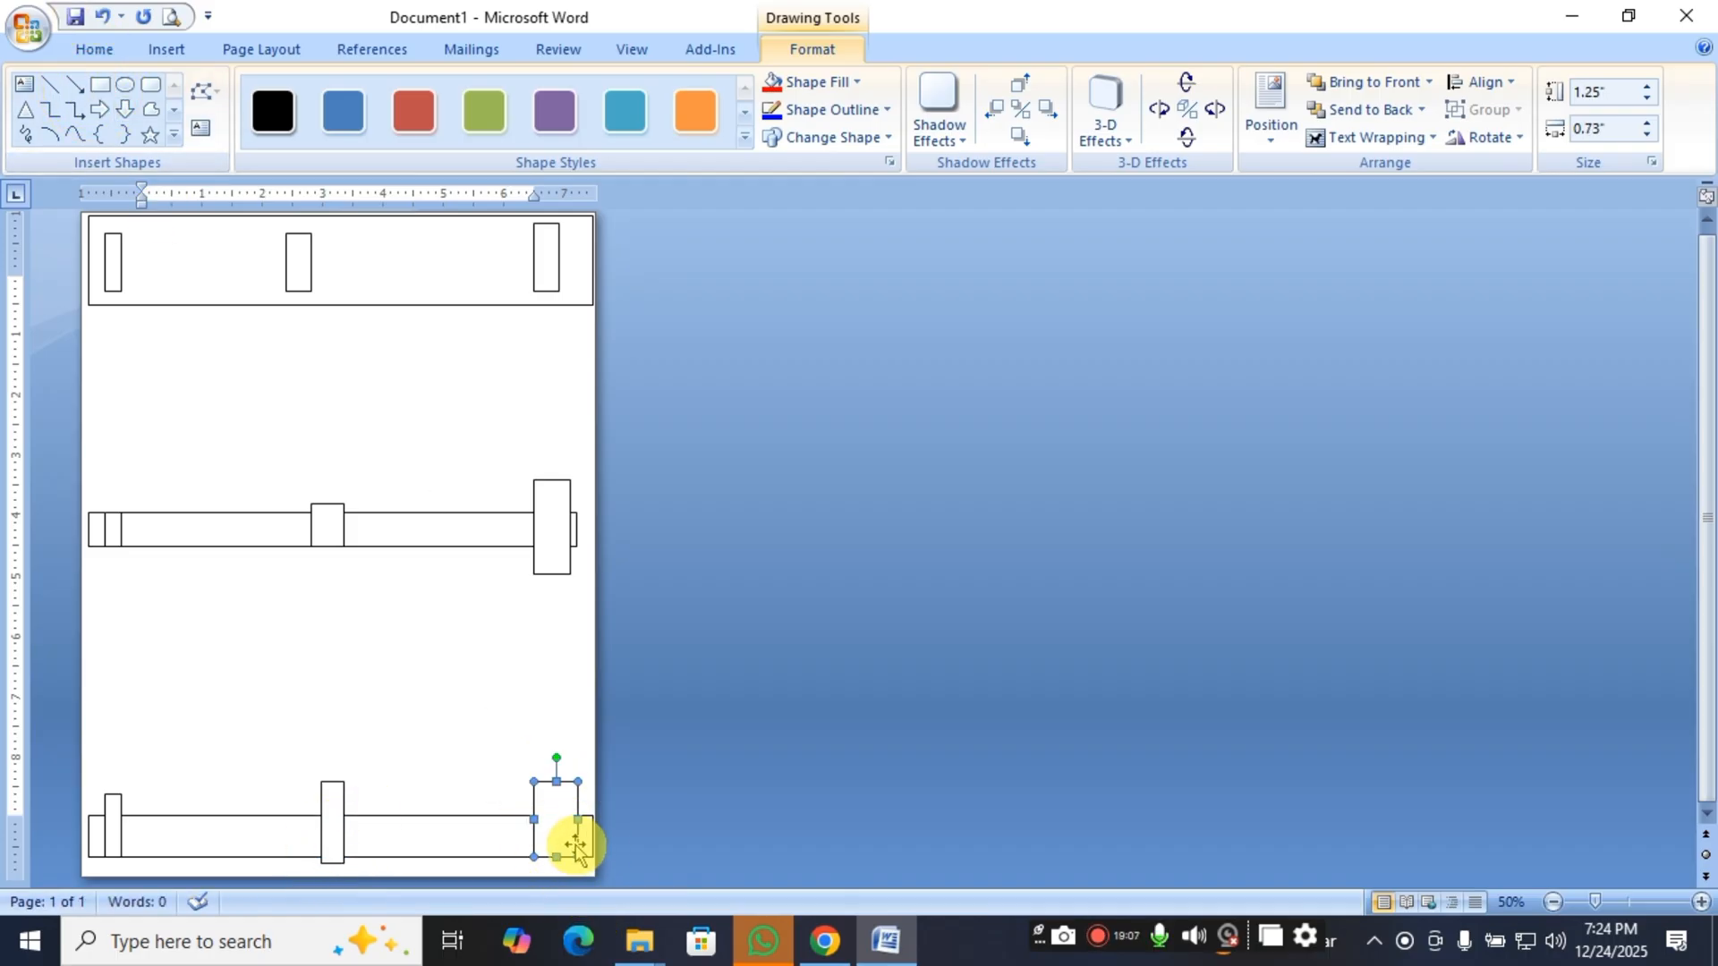
Deselect the last rectangle and create a new blank document.
left_click(560, 844)
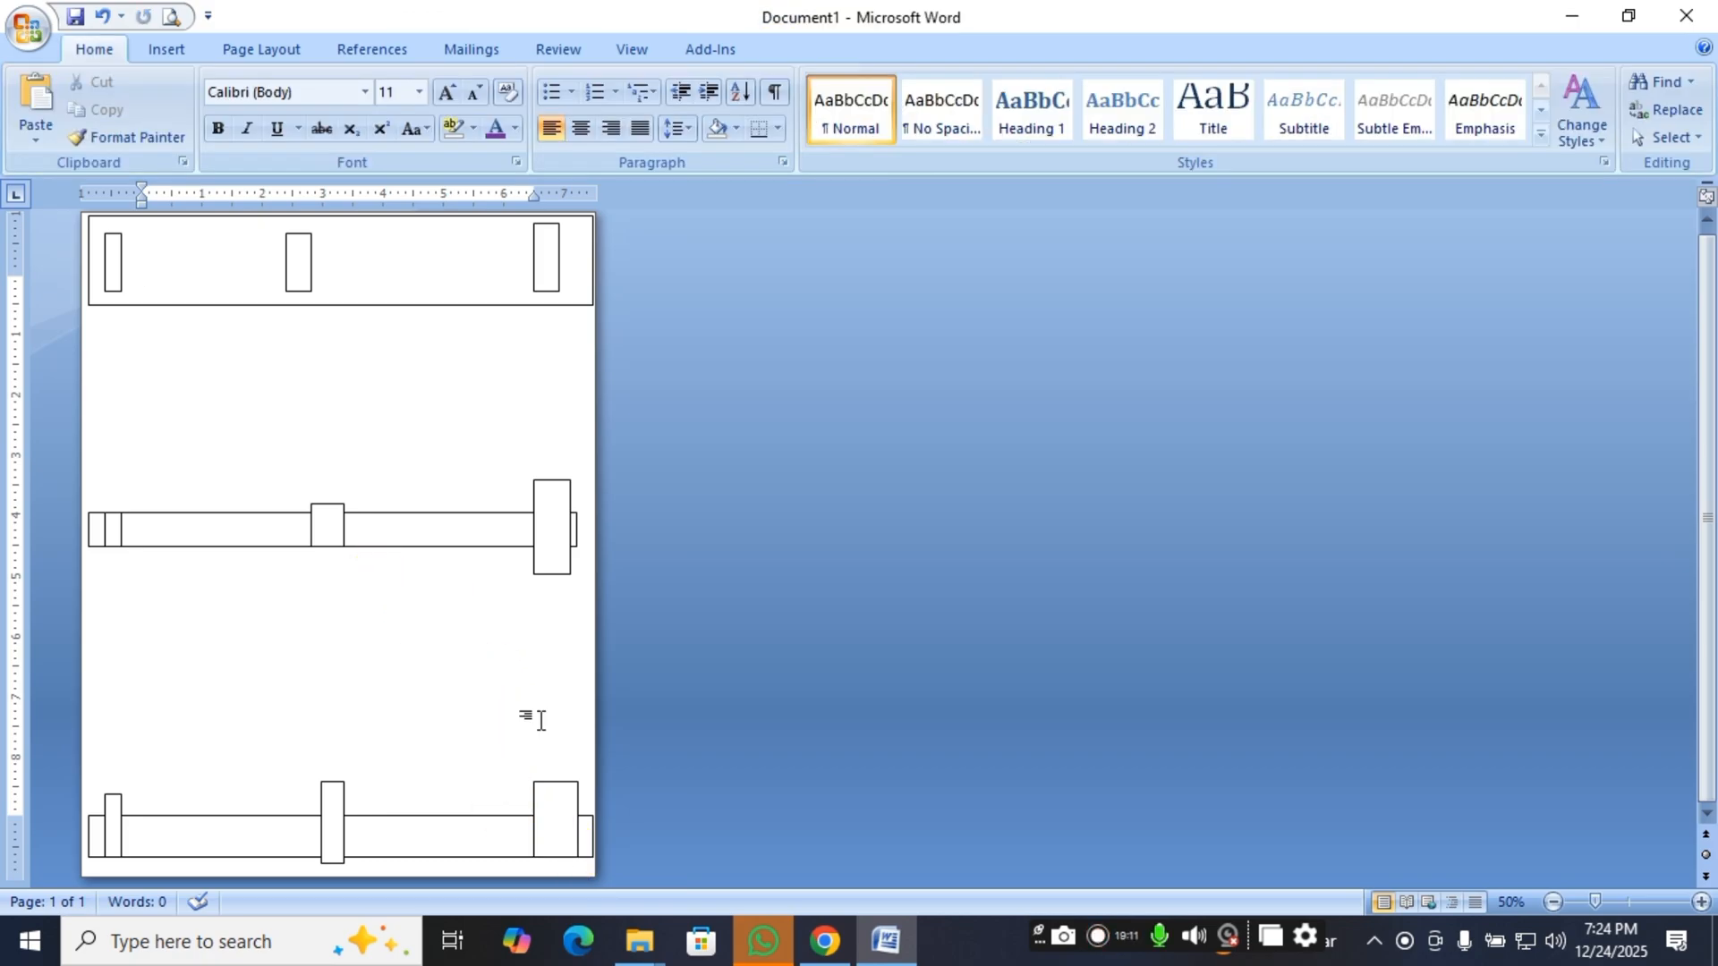
key("ctrl+n")
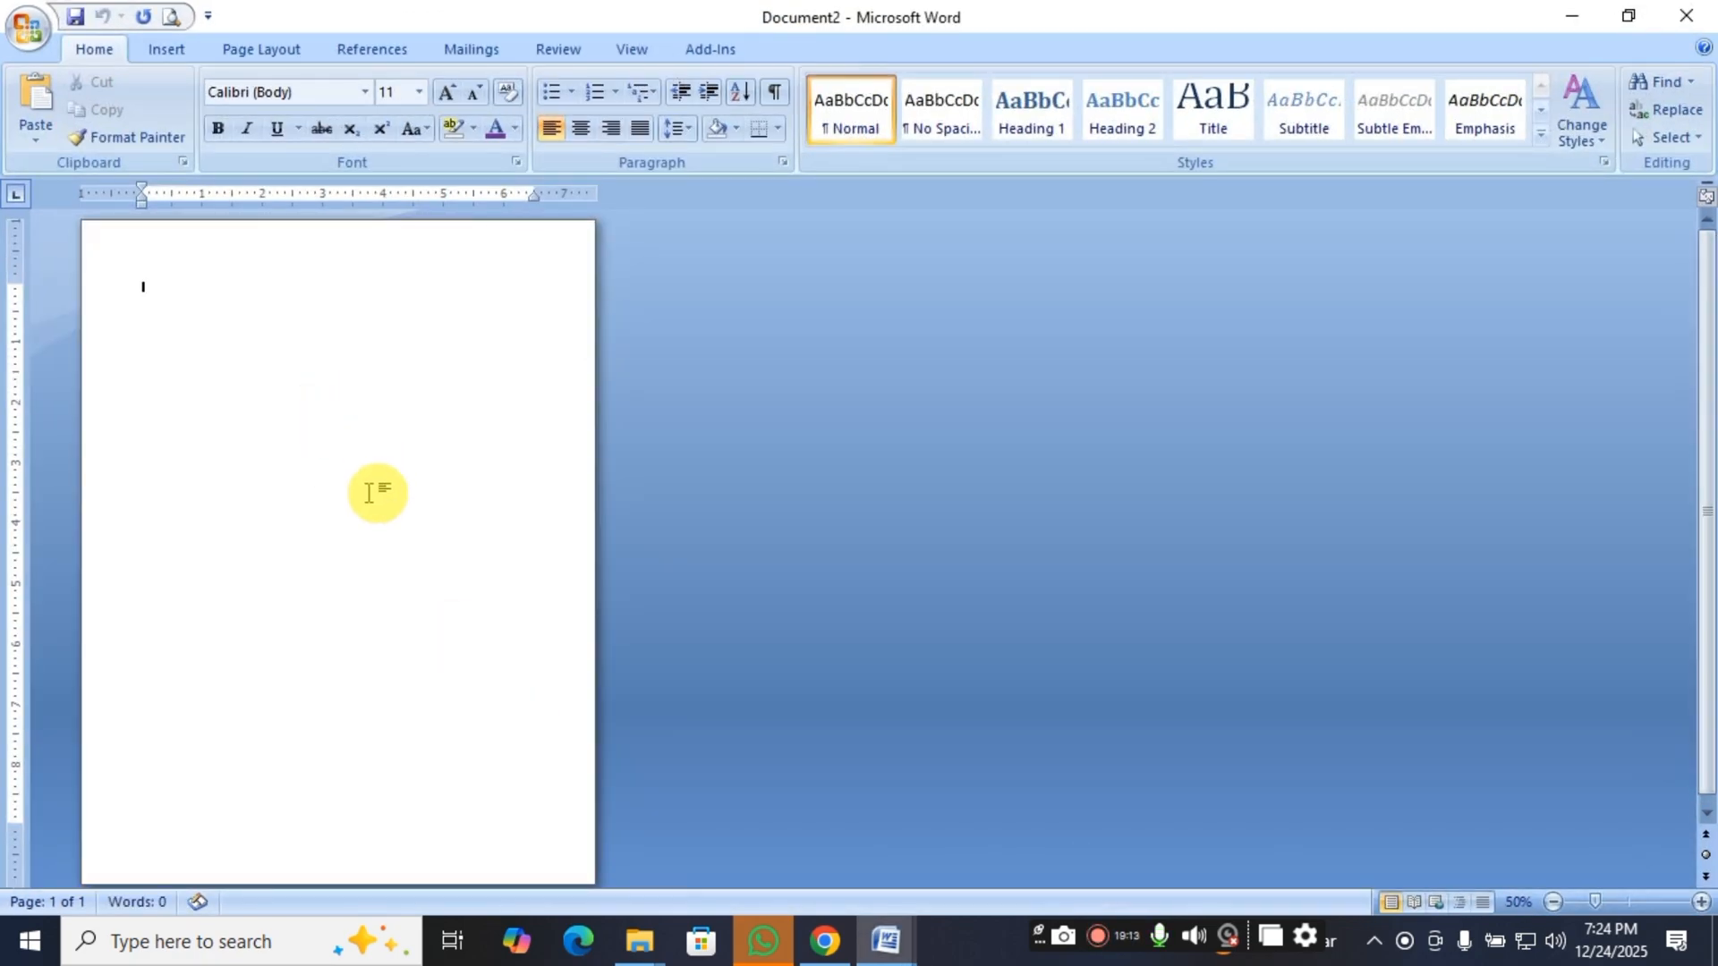
Insert the picture "download (1)" from the Downloads folder and delete it from the page.
left_click(161, 50)
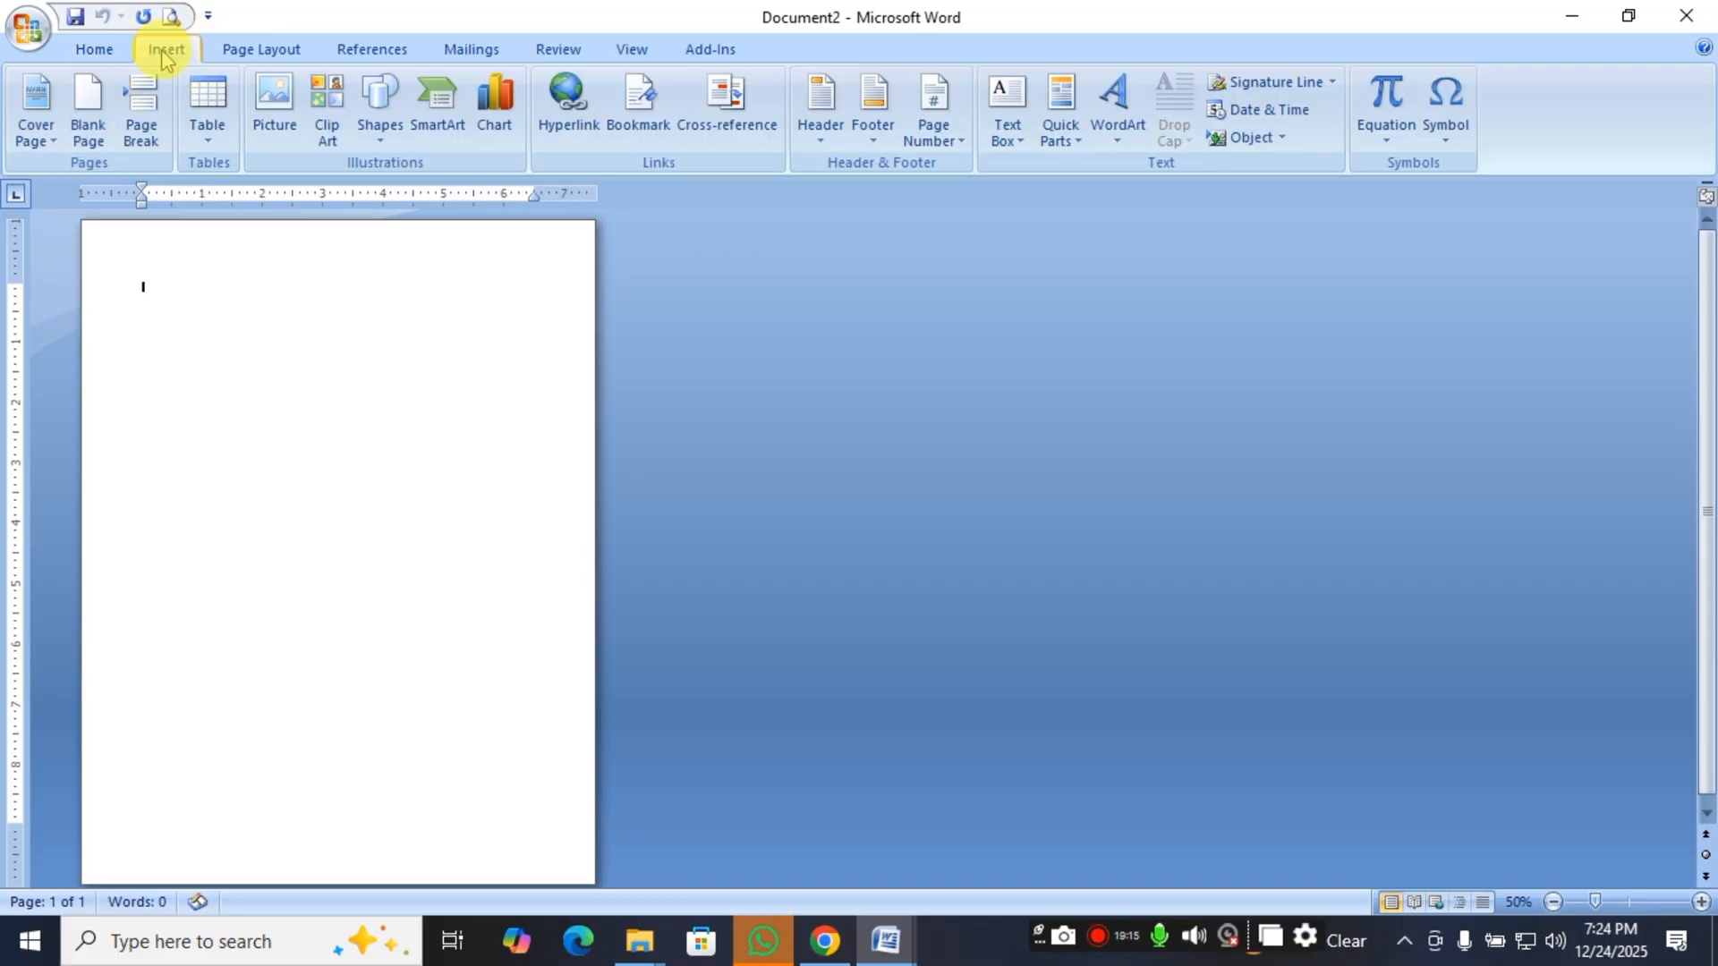
left_click(275, 105)
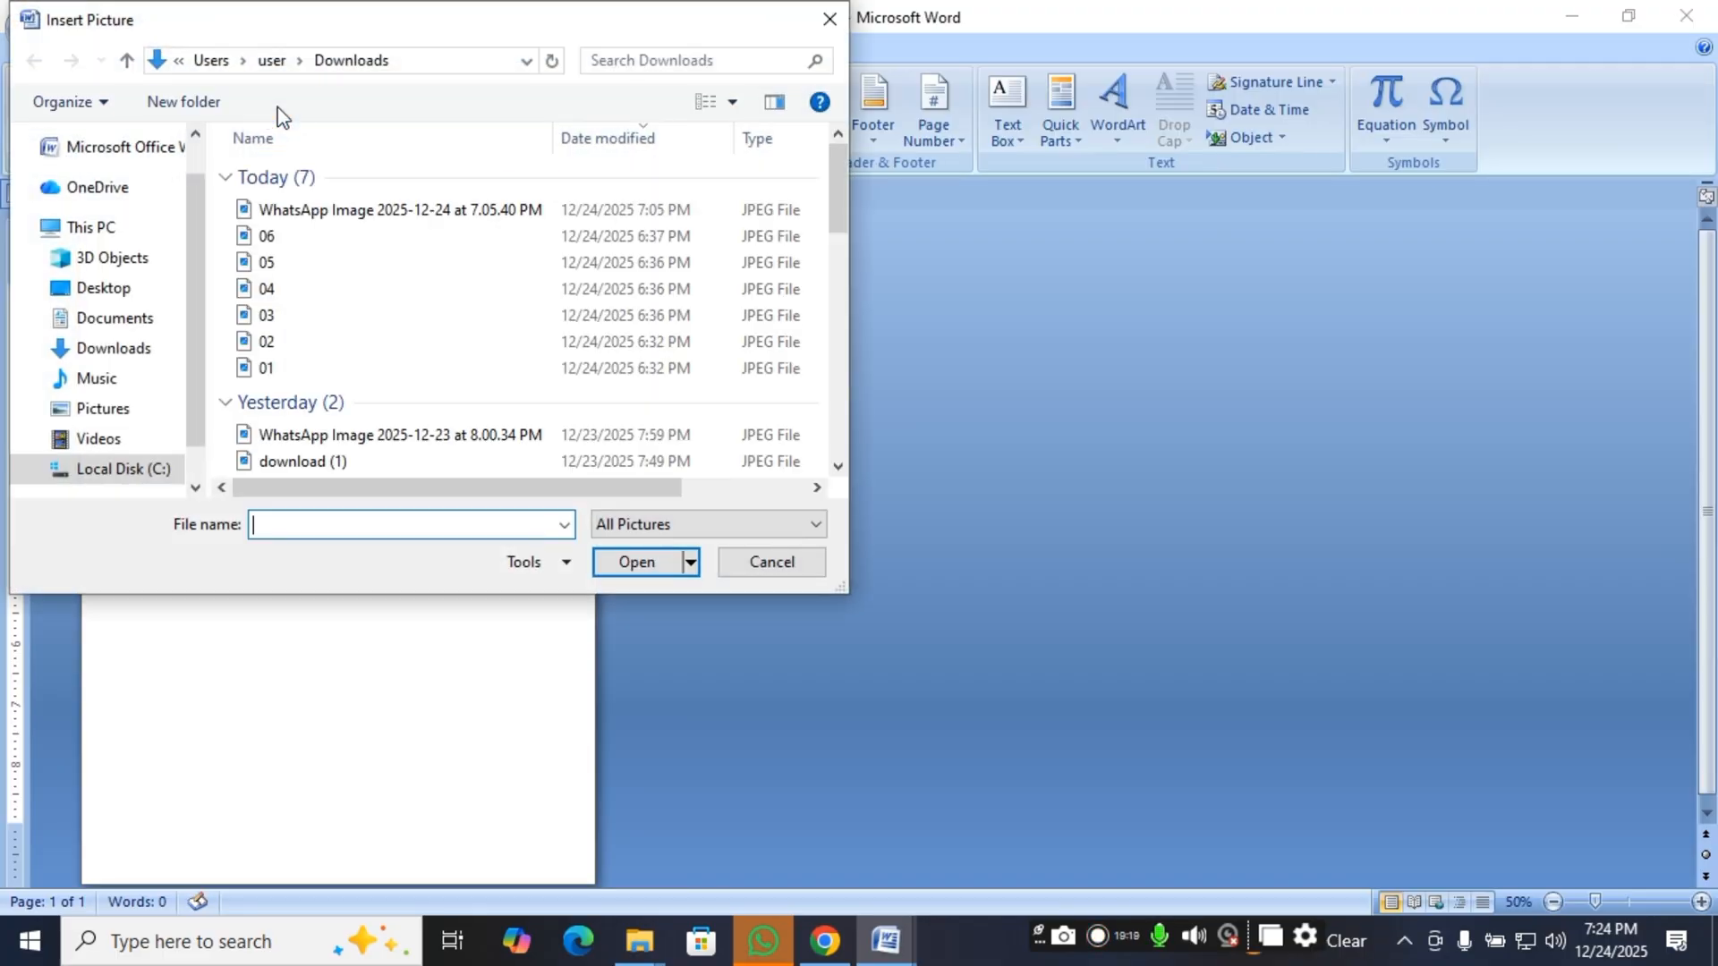
scroll(340, 398, "down", 1)
left_click(305, 394)
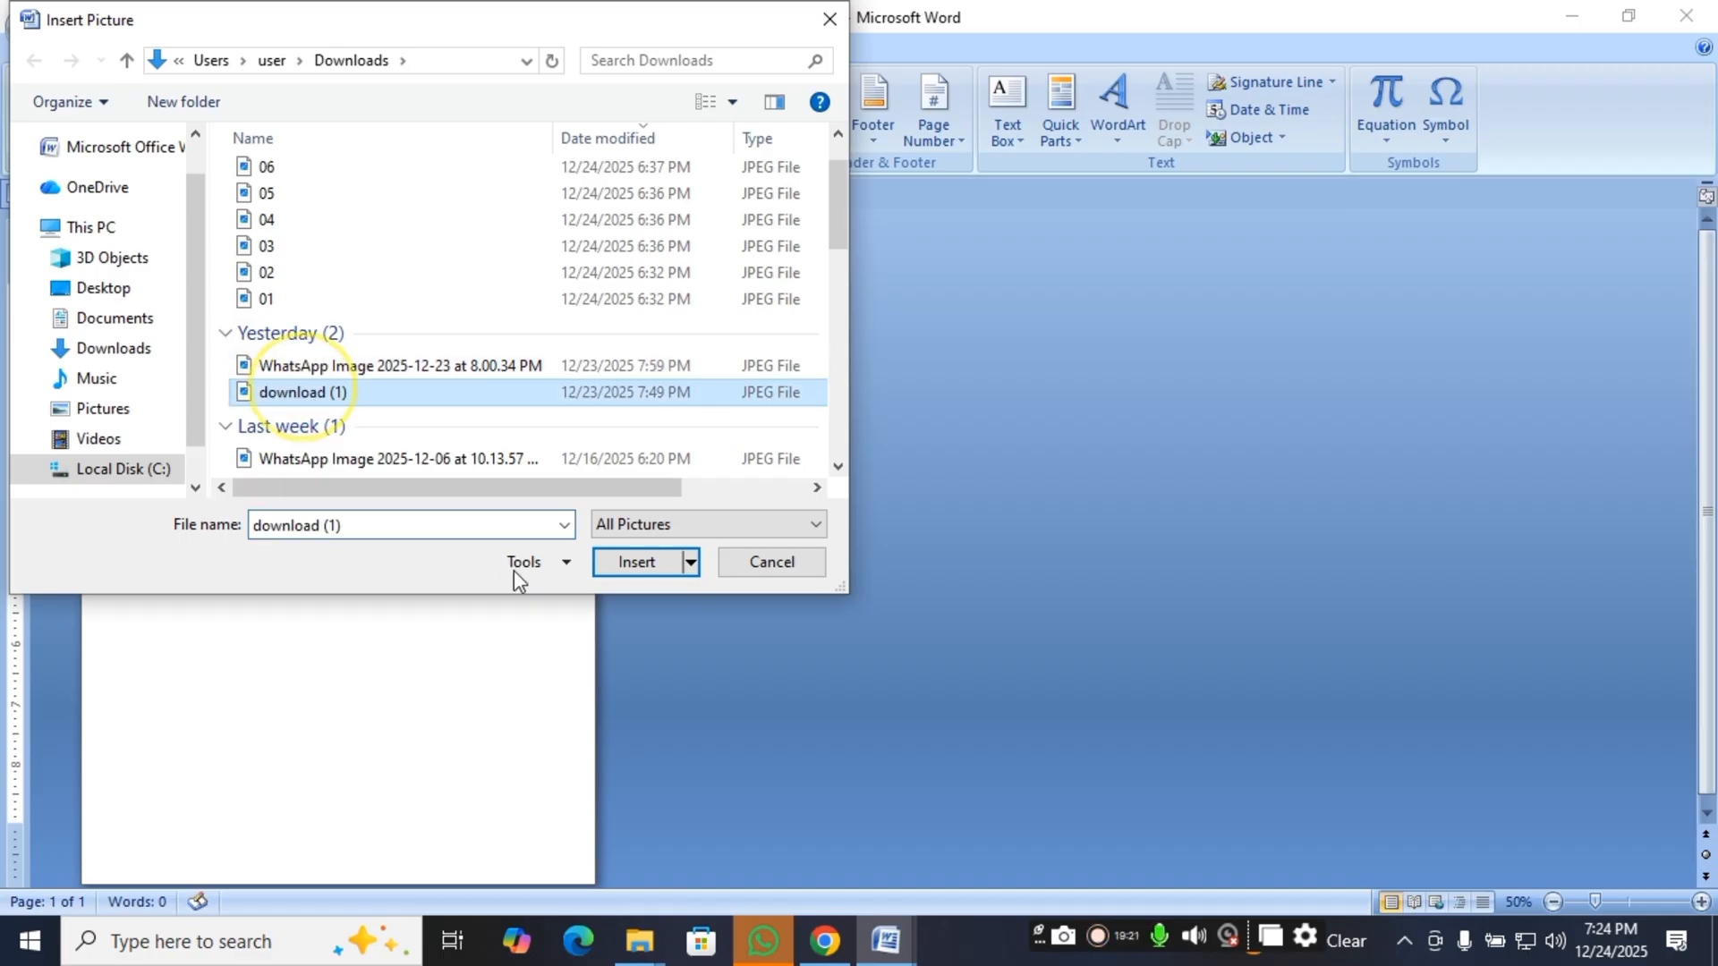
left_click(636, 562)
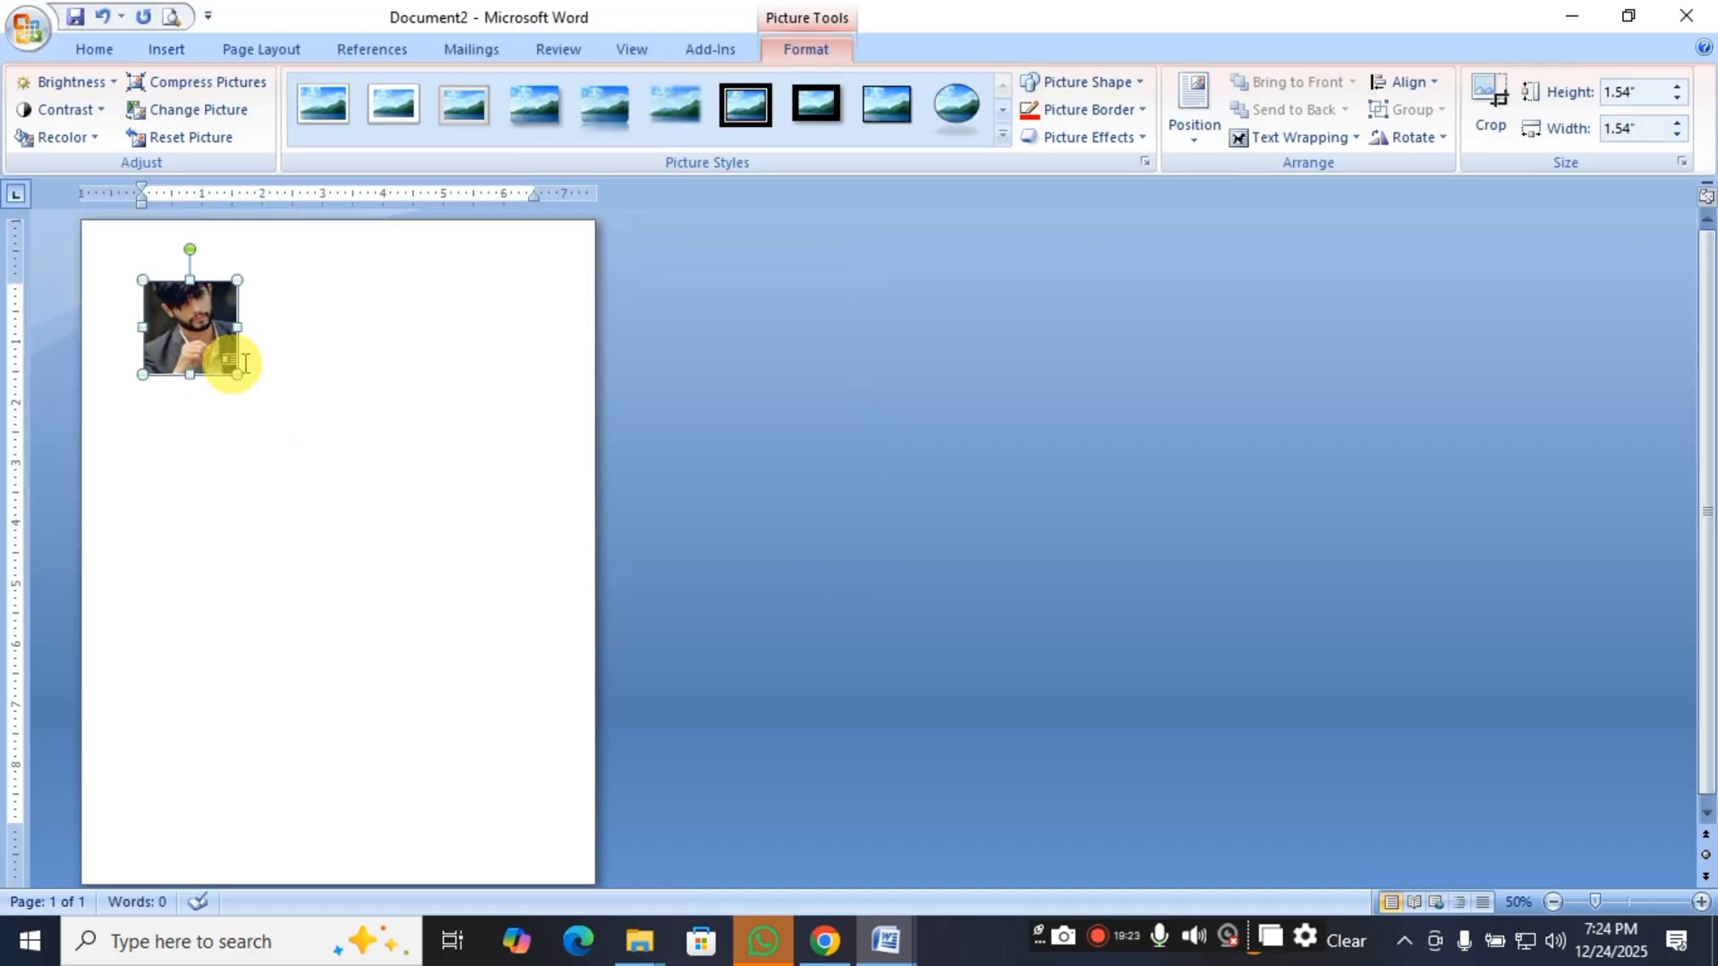
key("Delete")
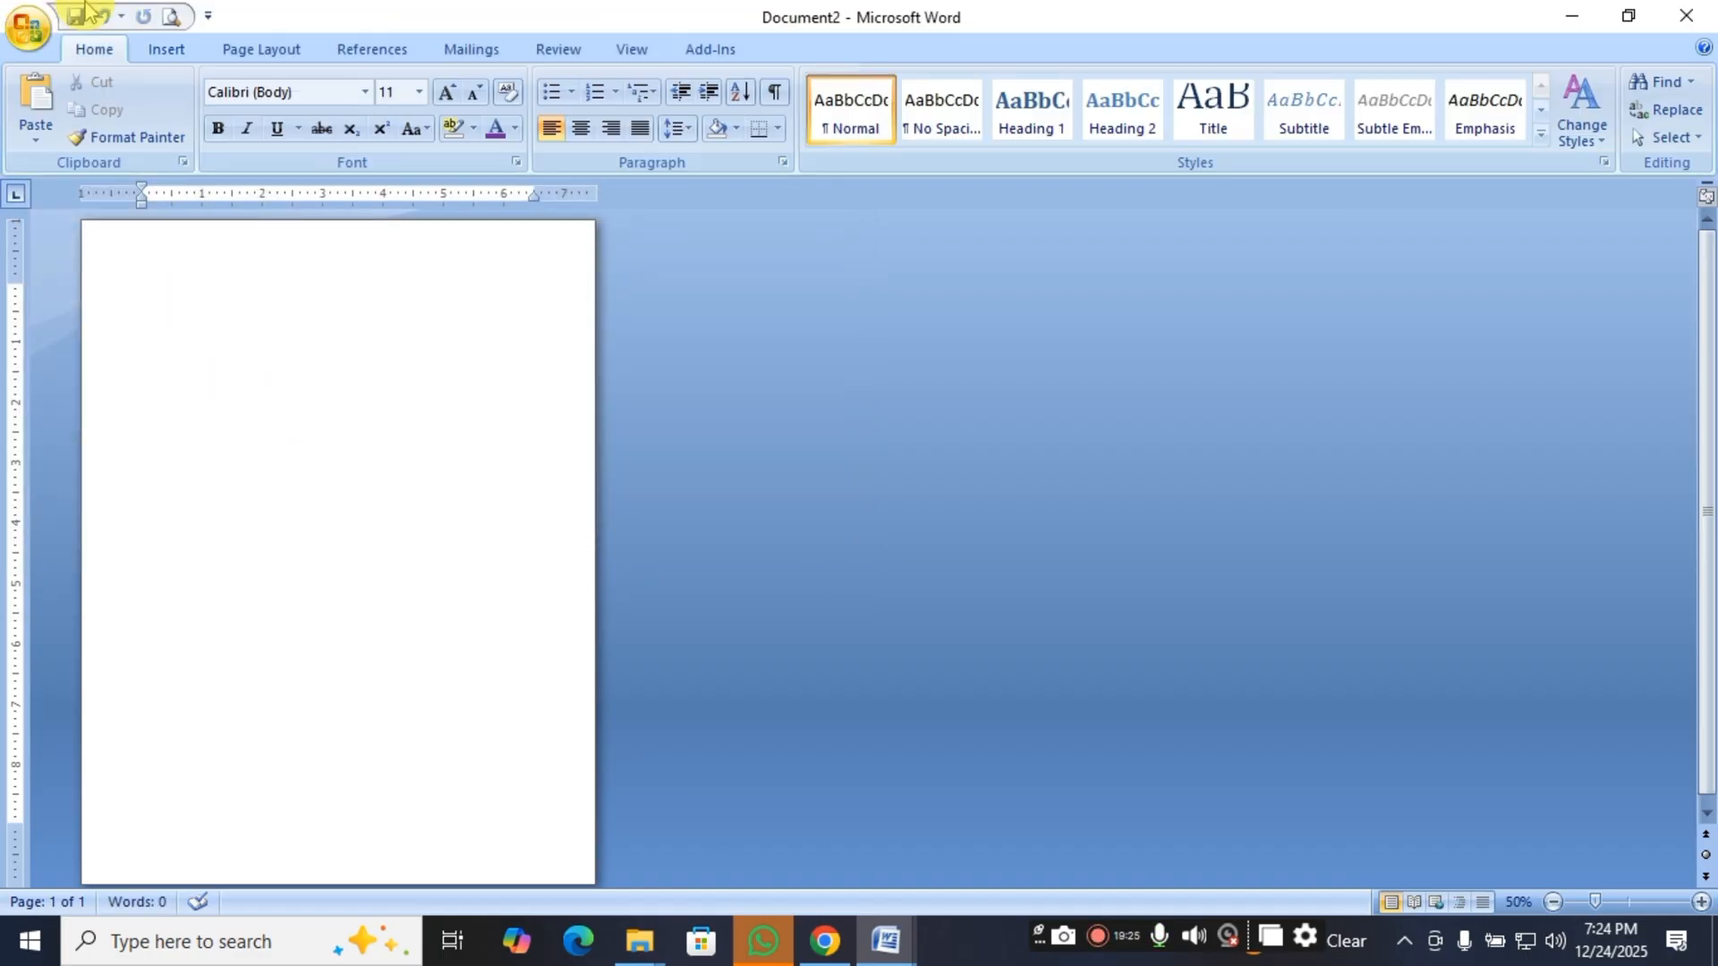
Insert the picture "WhatsApp Image 2025-12-24 at 7.05.40 PM" from Downloads and shrink it to about 2.83" high by 2.13" wide.
left_click(164, 50)
left_click(277, 126)
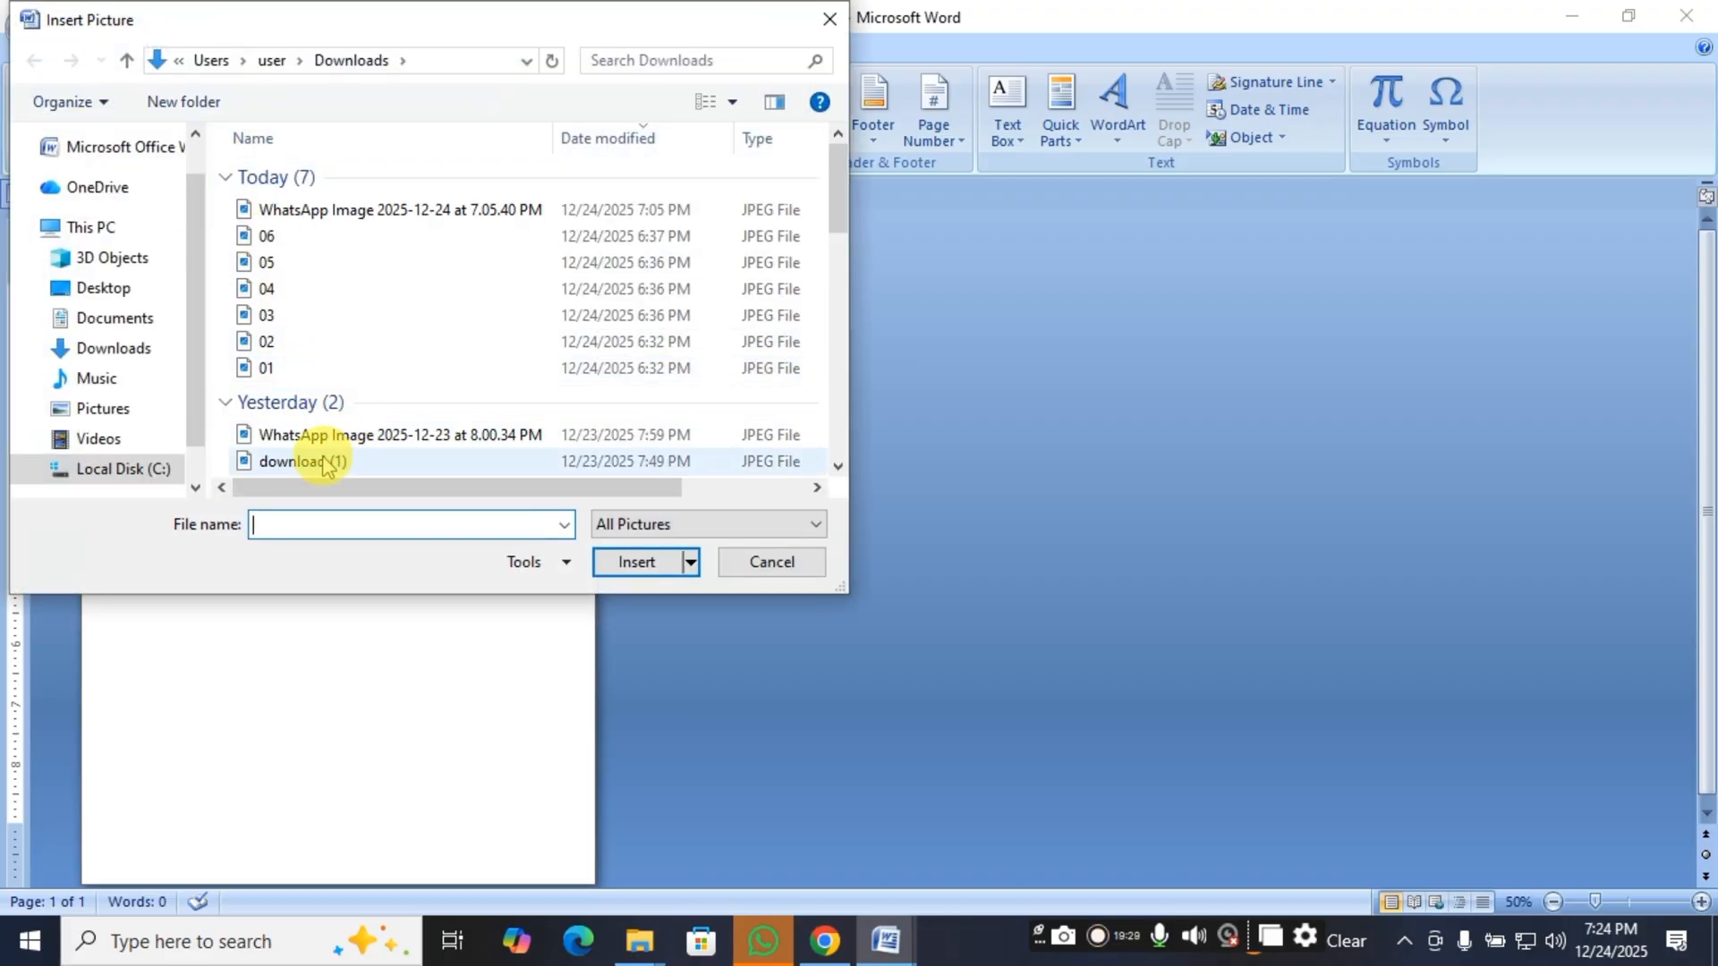
double_click(345, 211)
left_click(636, 563)
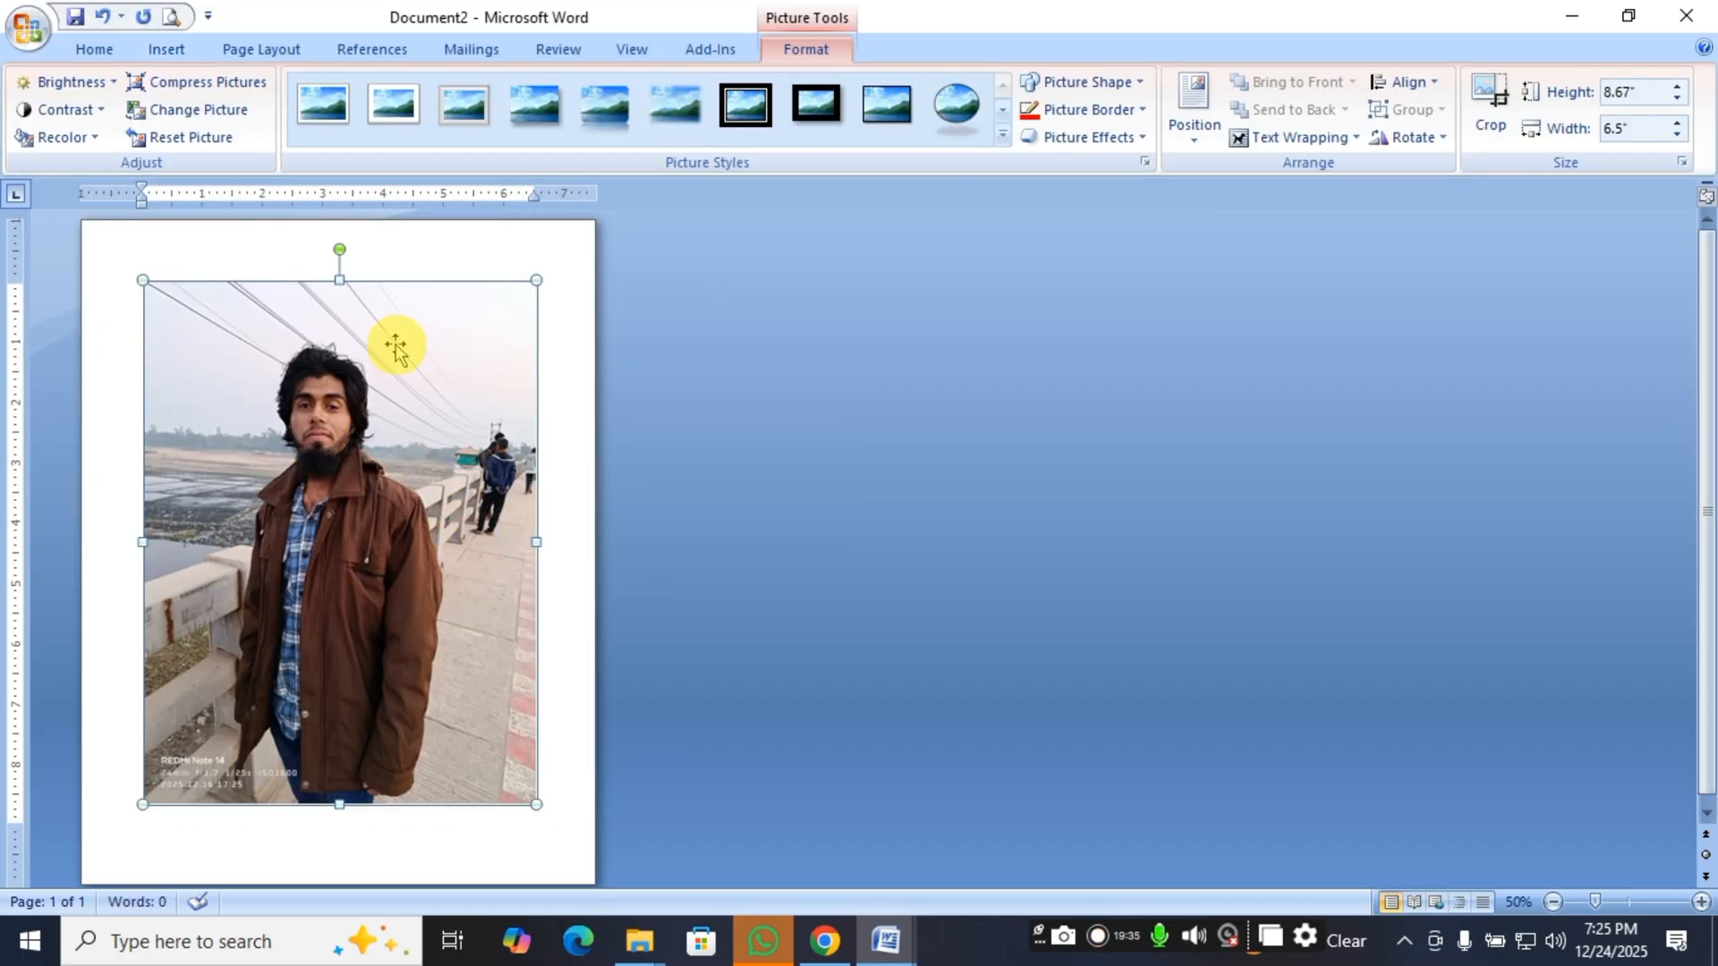
left_click_drag(541, 282, 262, 689)
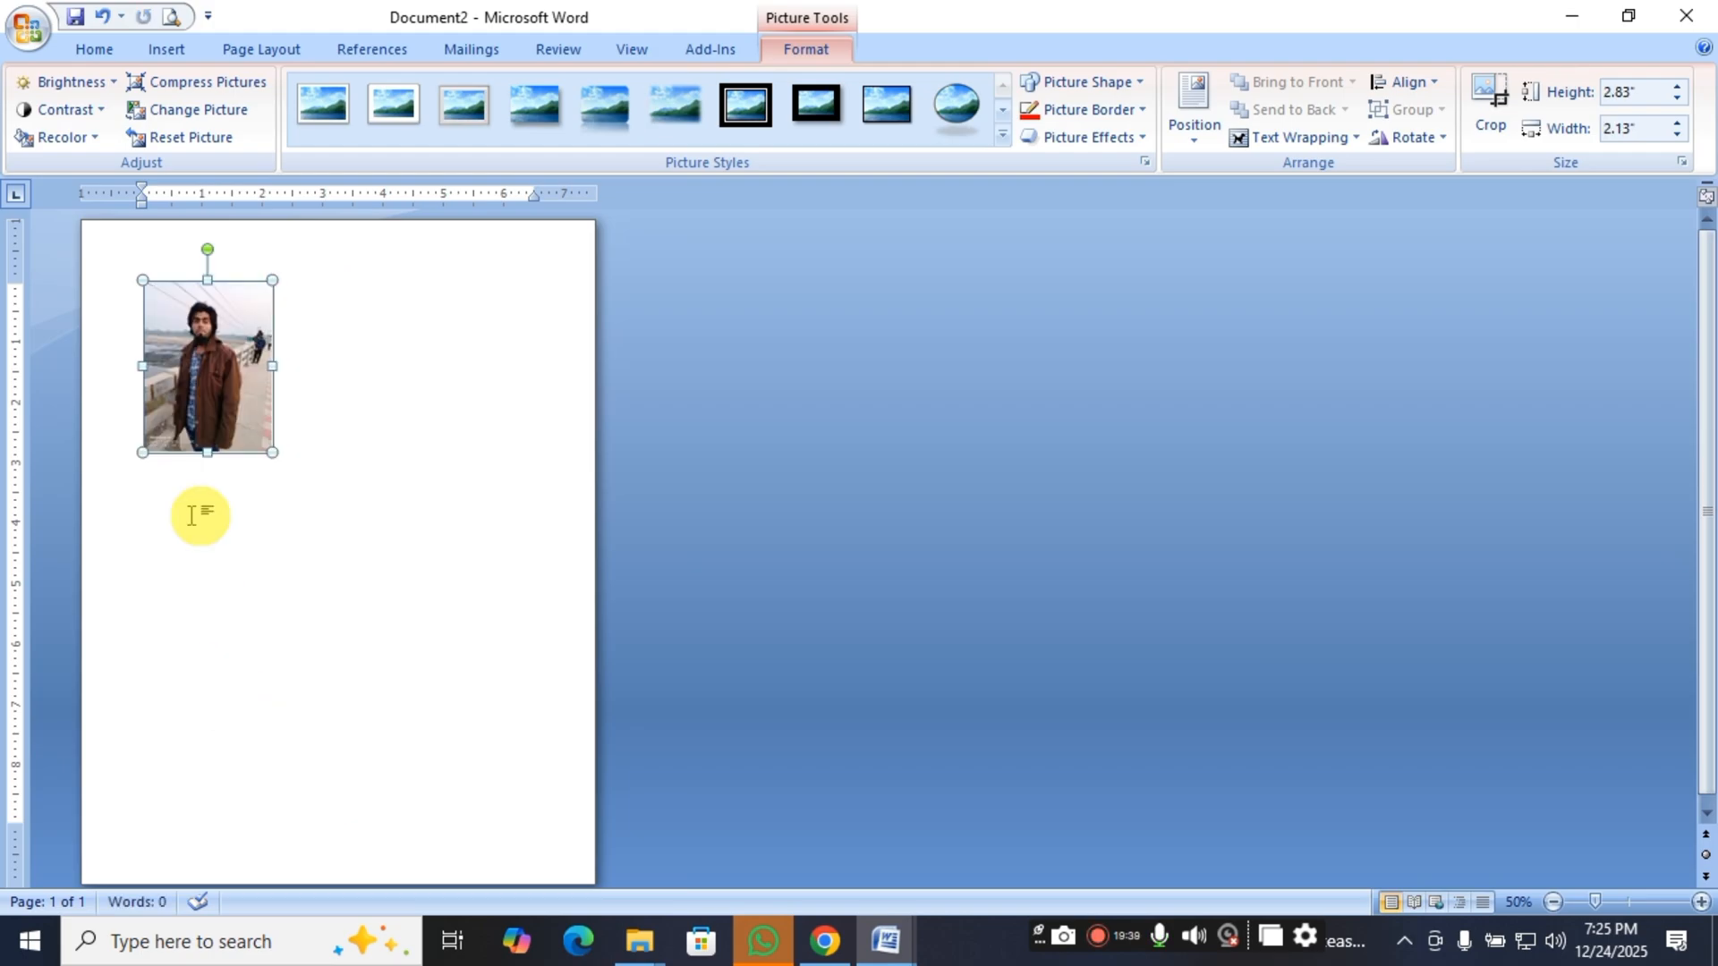
Try to move the inline picture across the page and set its text wrapping to In Front of Text.
left_click_drag(192, 367, 494, 460)
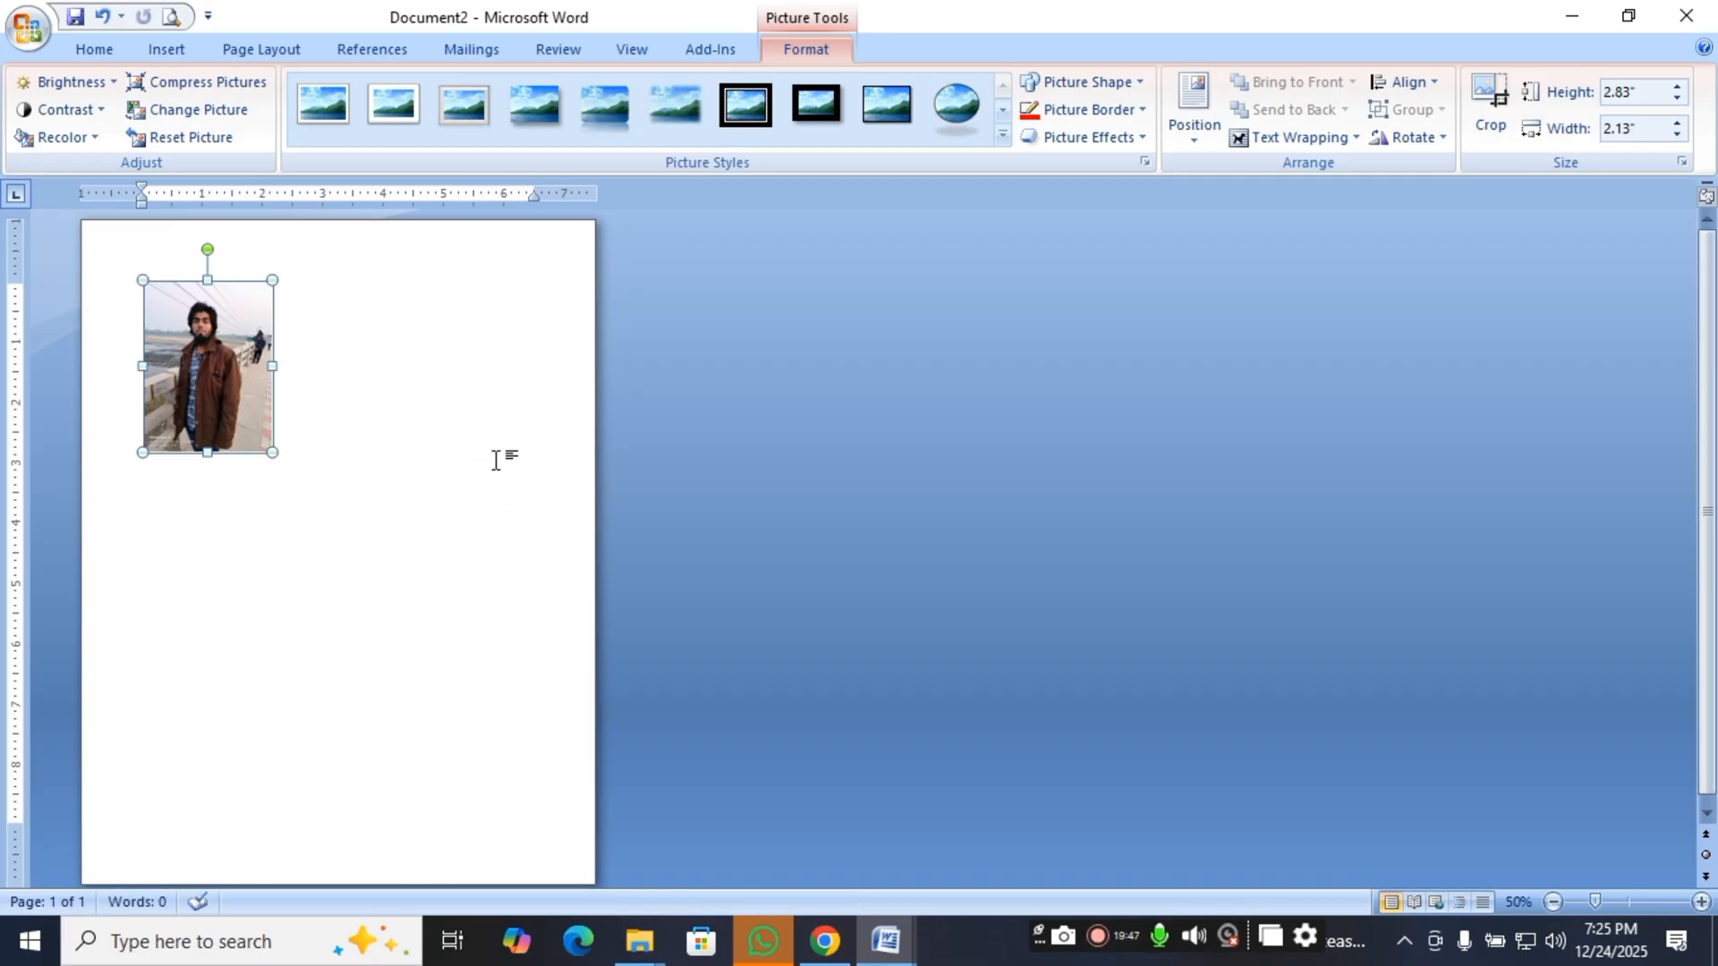
left_click(247, 359)
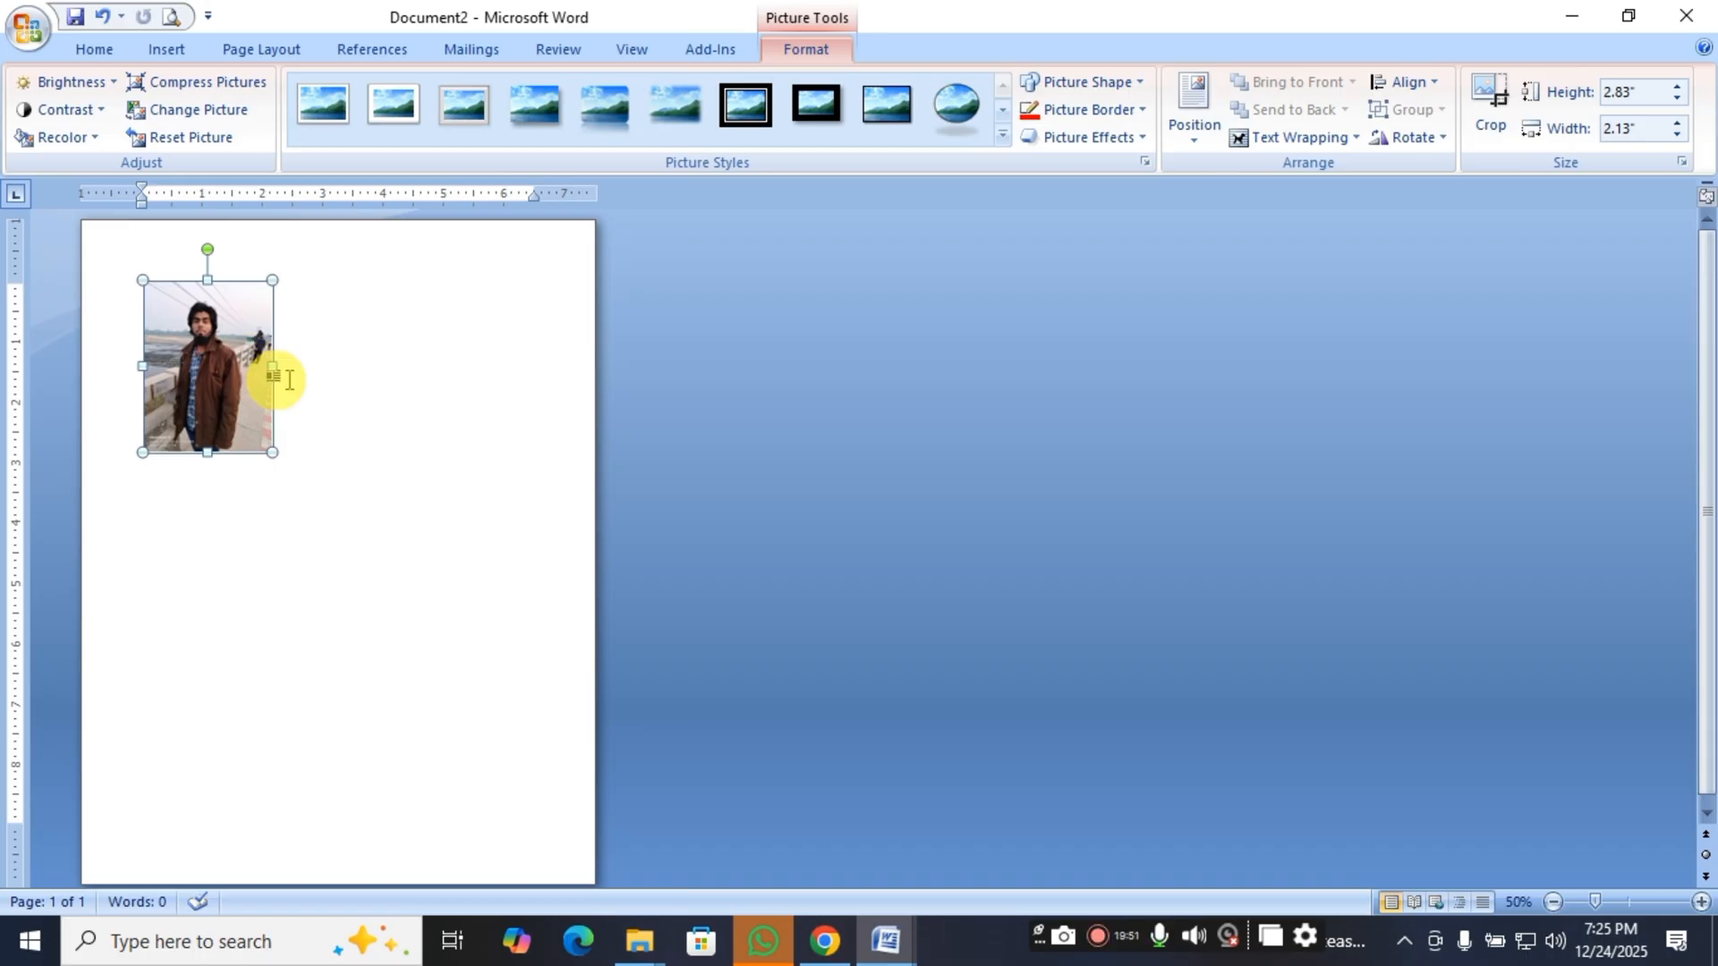
left_click(1295, 142)
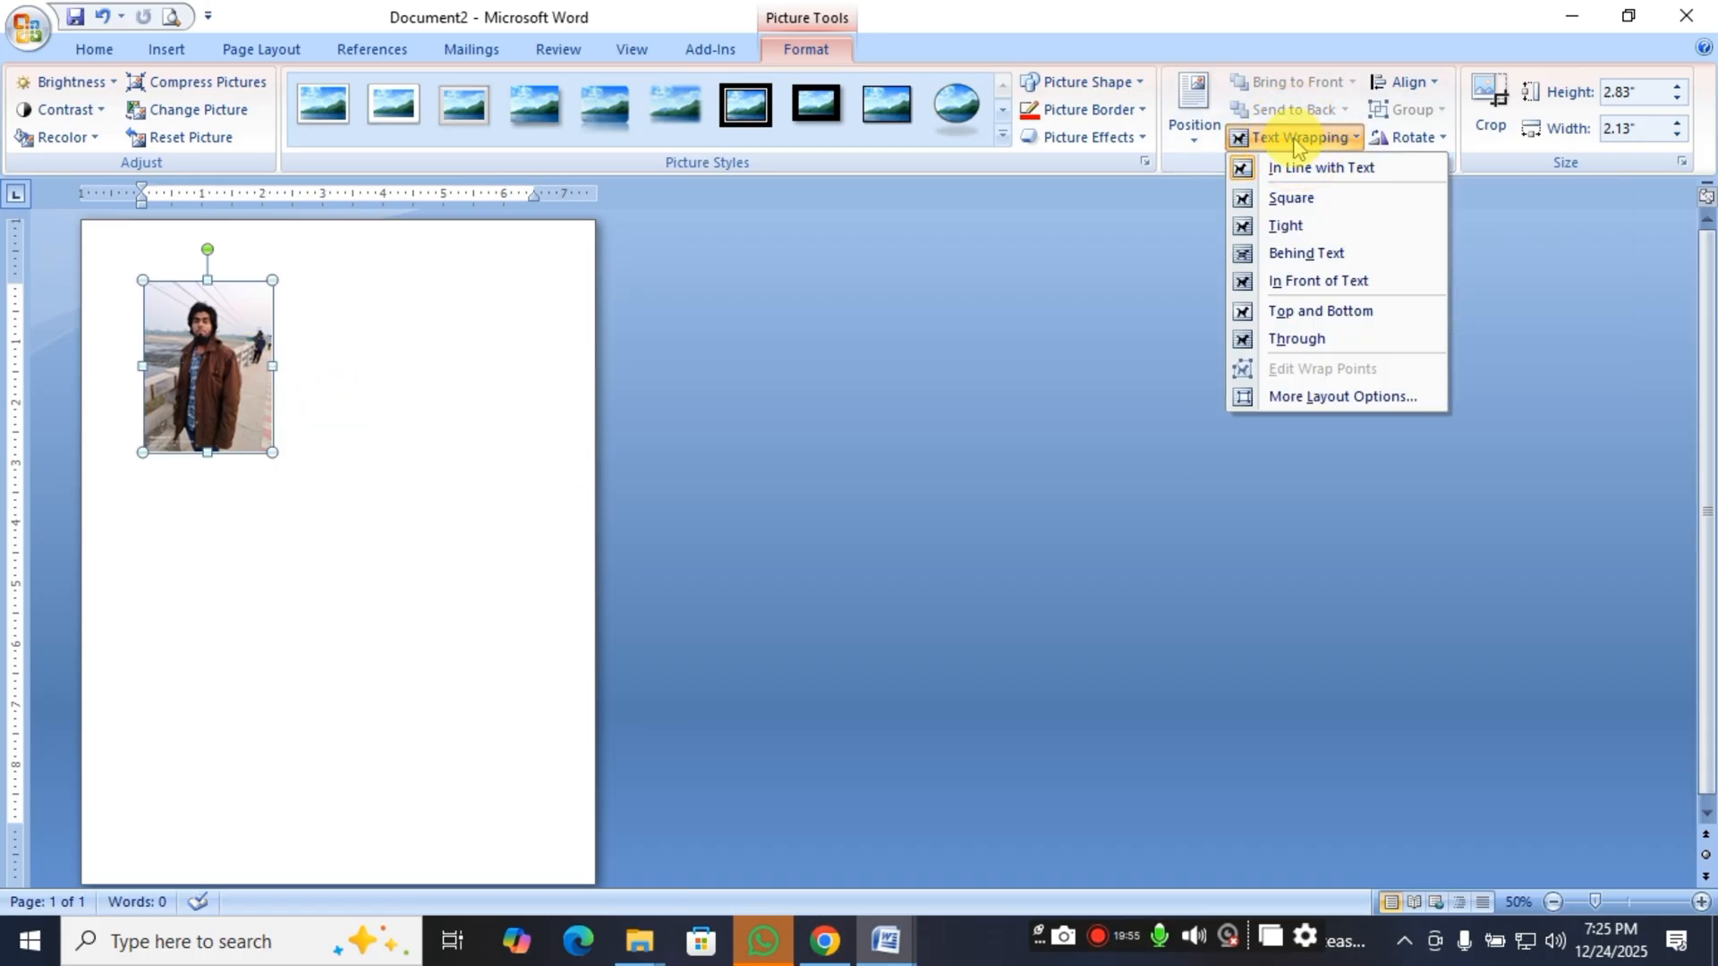
left_click(1364, 284)
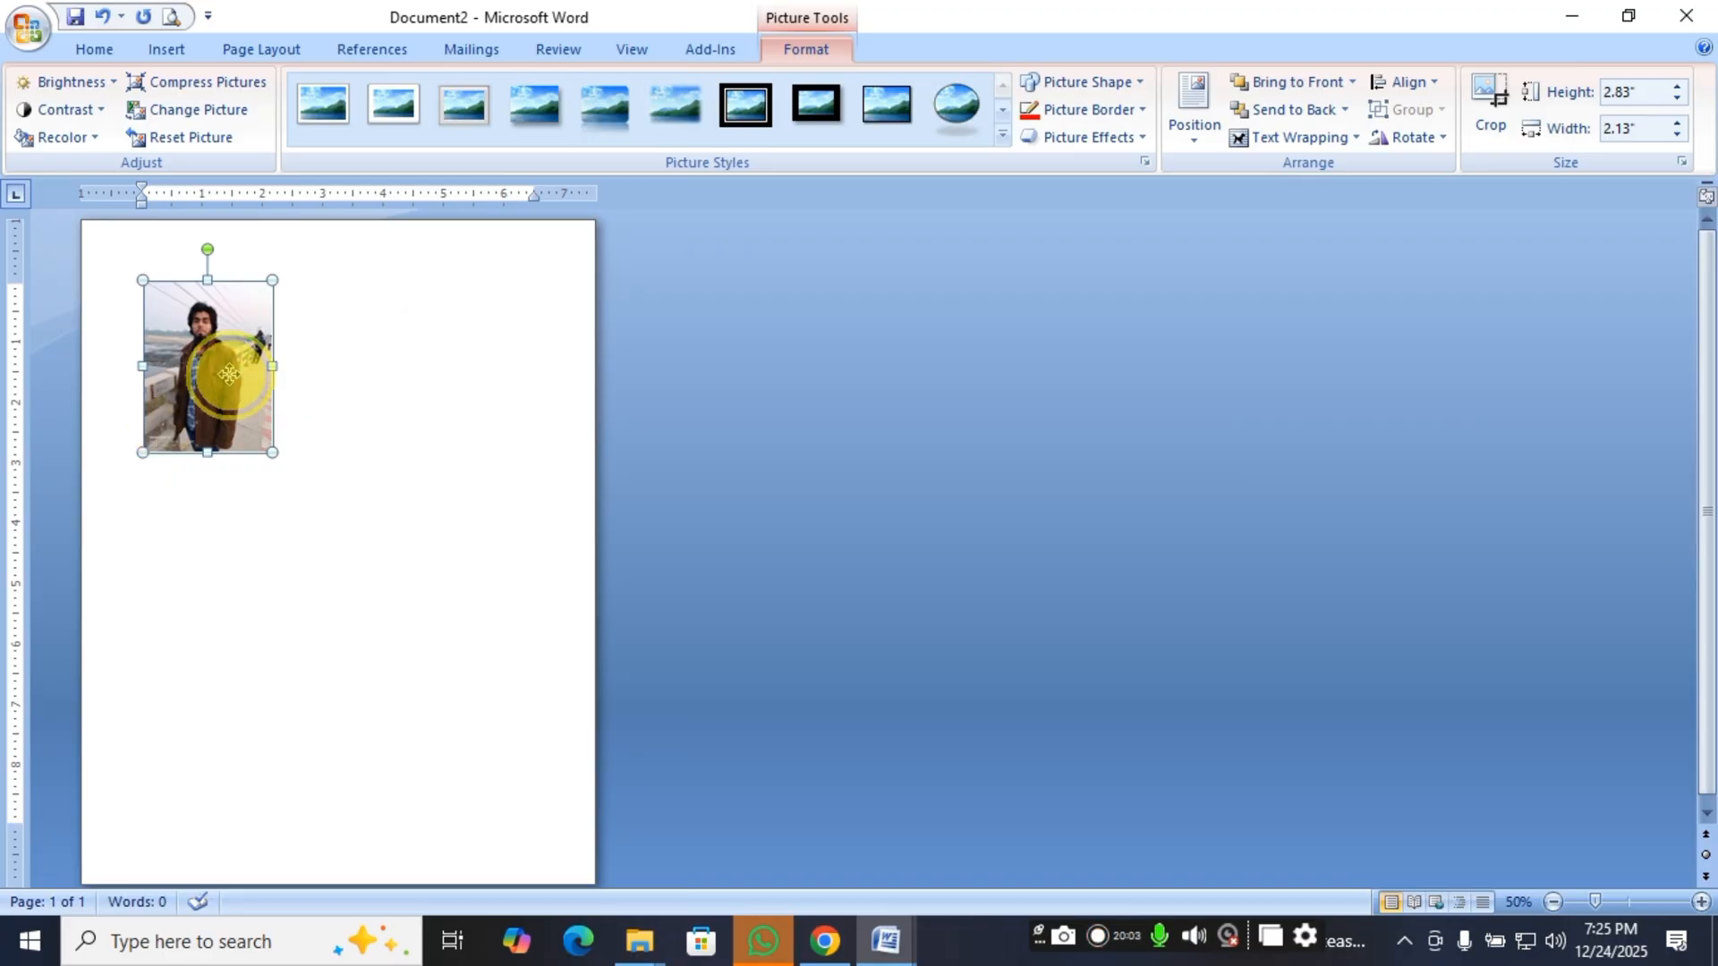
Move the picture freely around the upper part of the page, finishing at the page's right edge.
left_click_drag(230, 375, 424, 410)
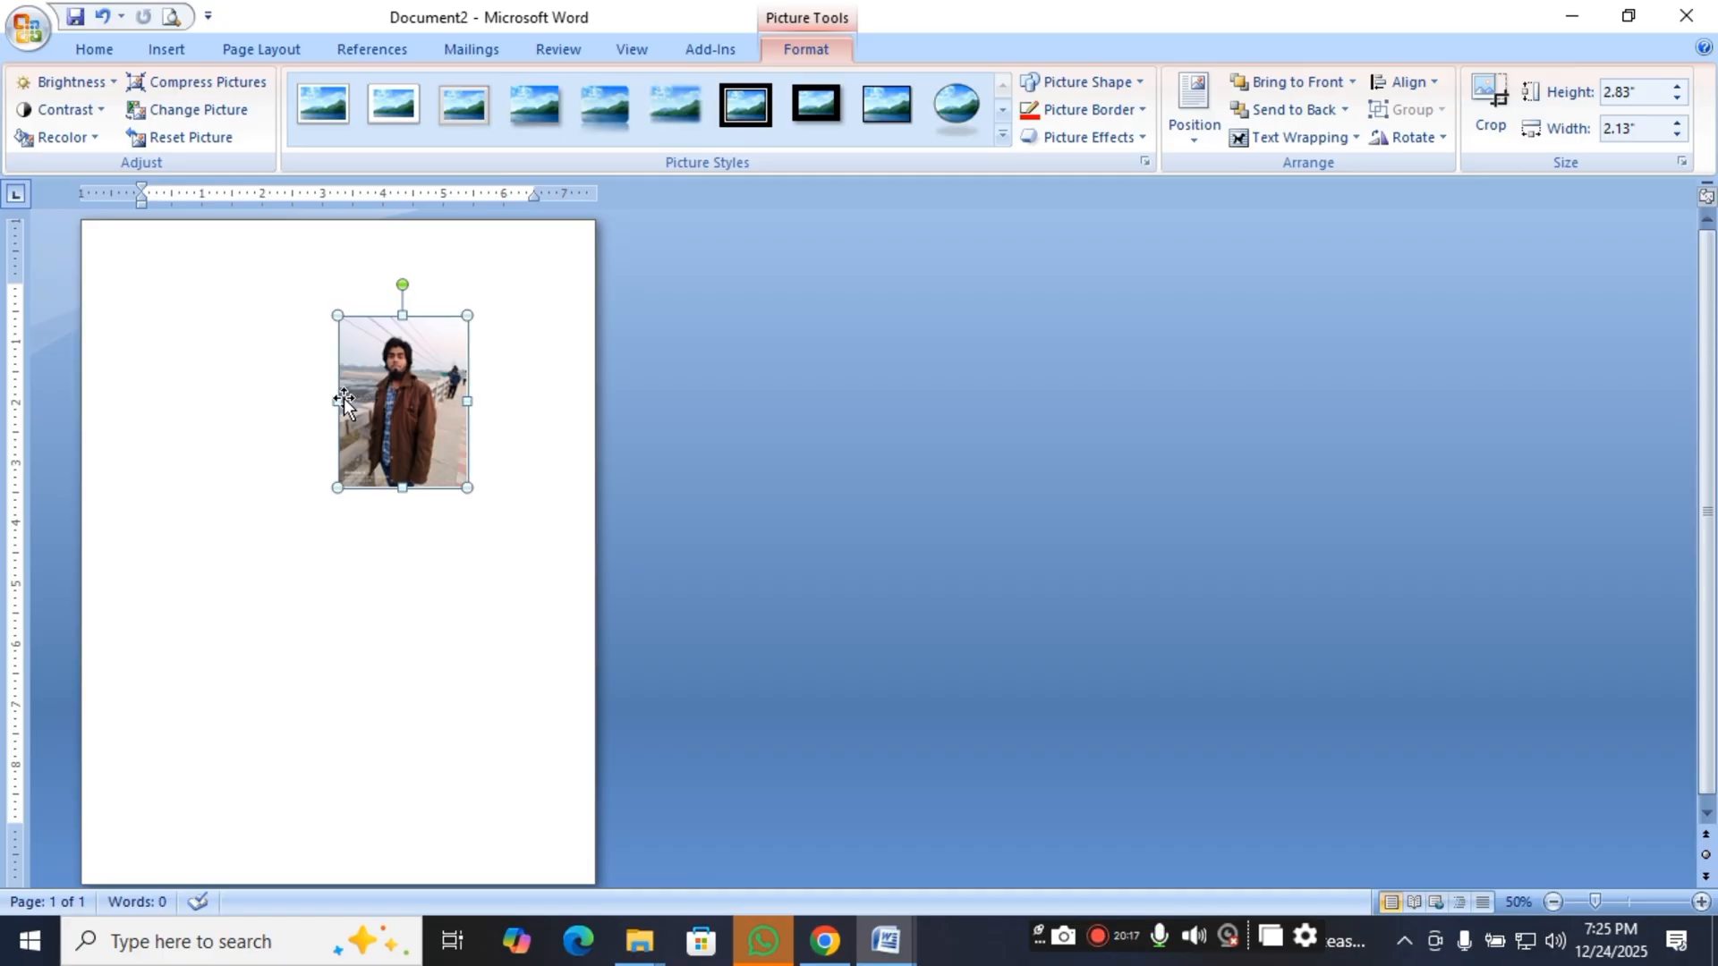
left_click_drag(385, 386, 215, 328)
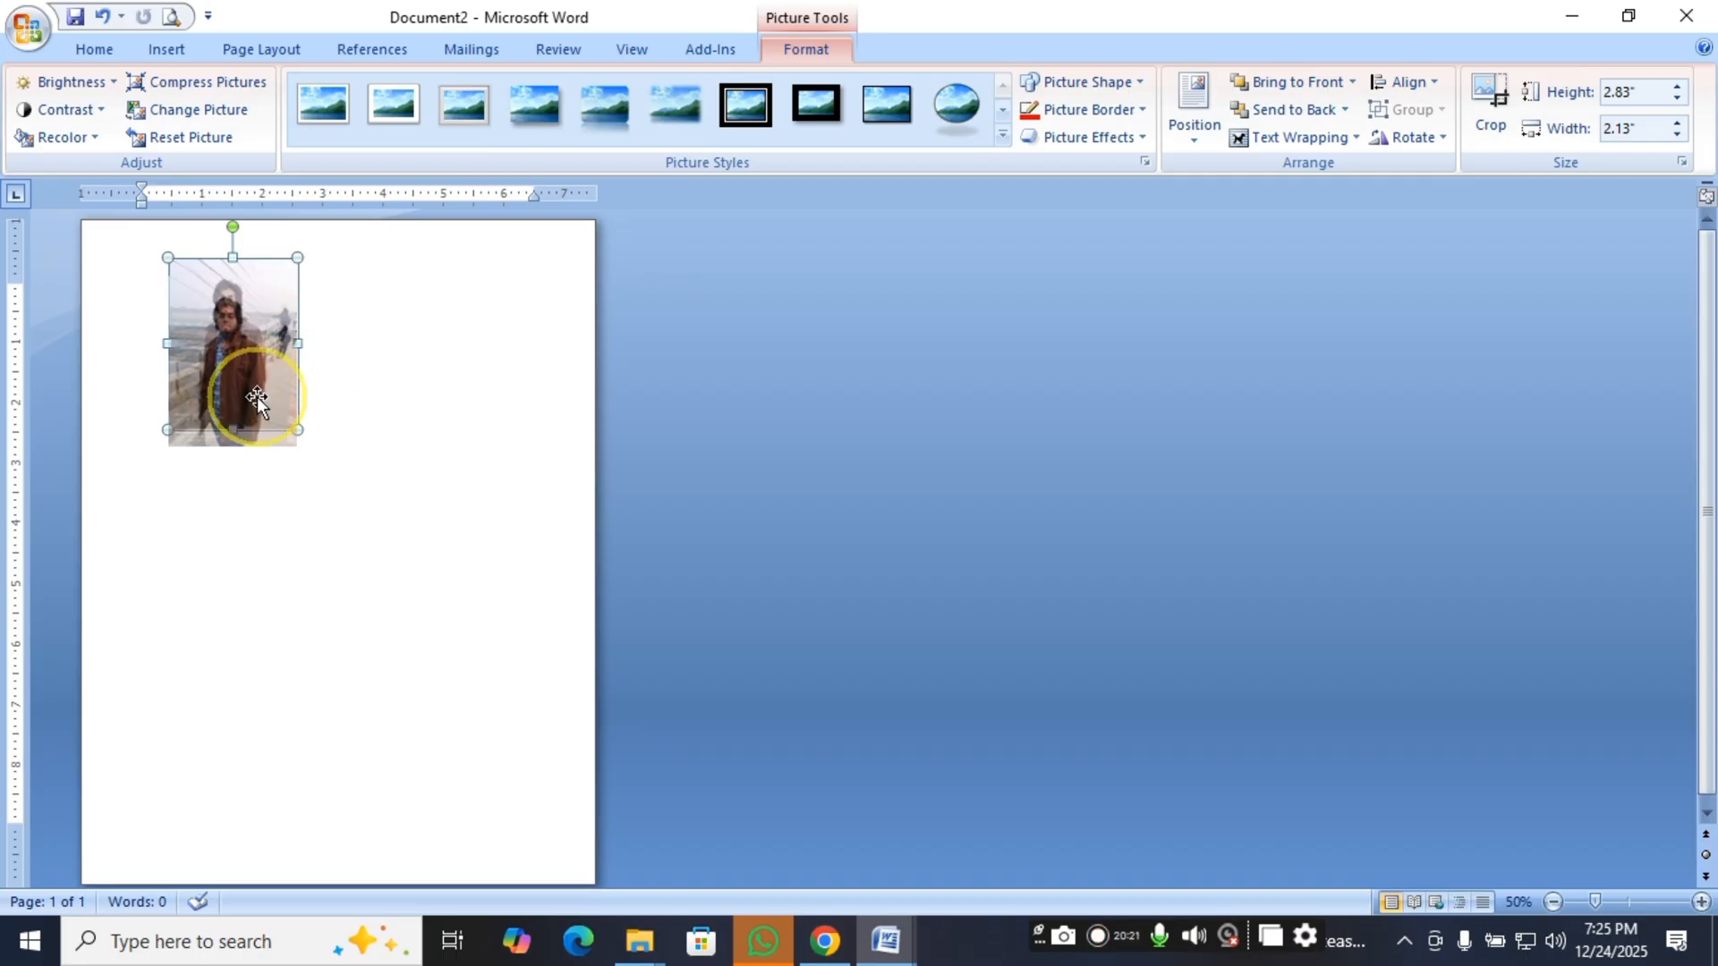
left_click_drag(256, 395, 258, 401)
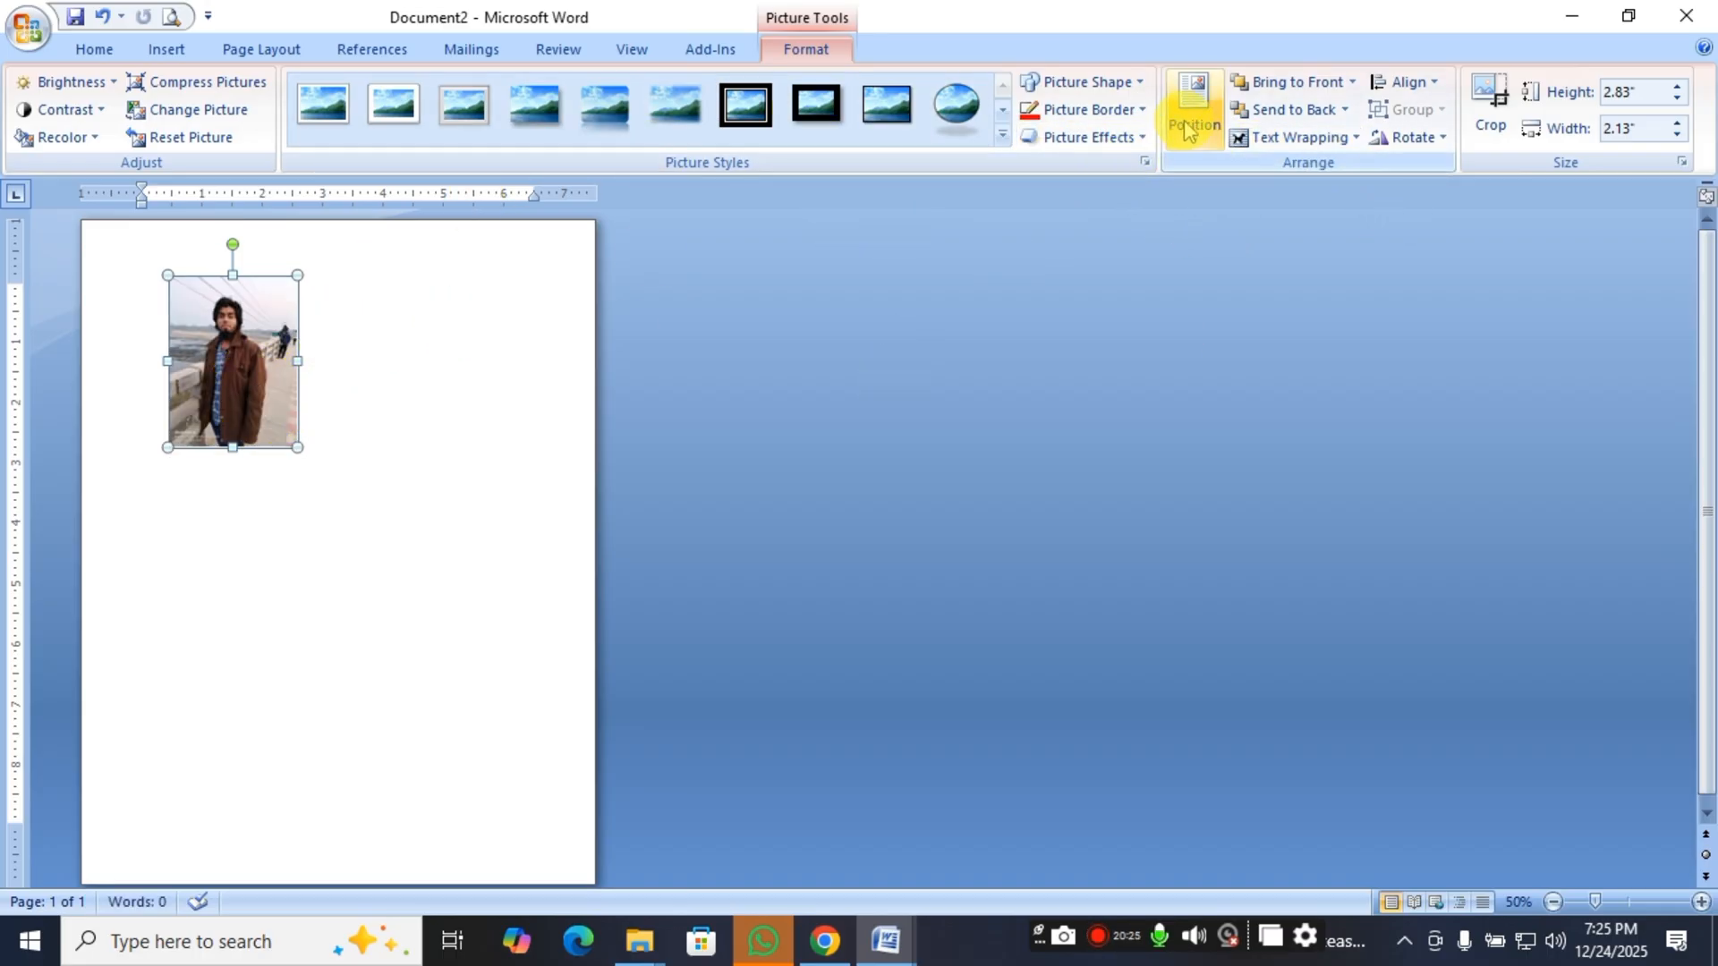
left_click_drag(237, 384, 545, 442)
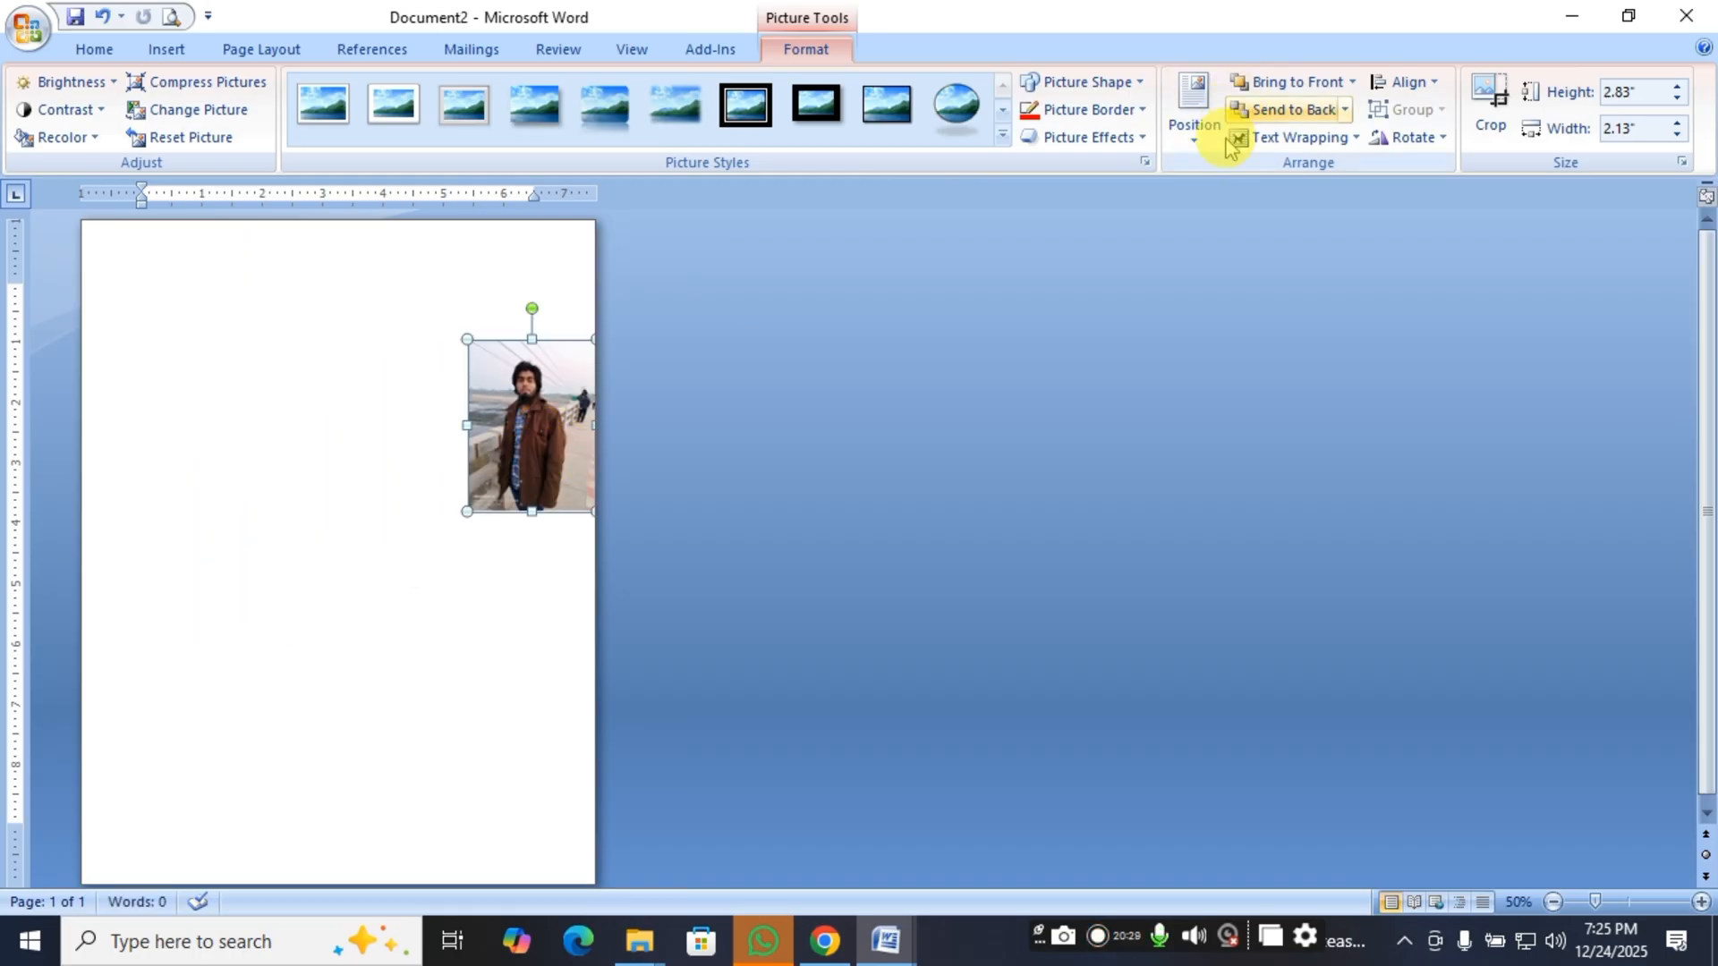
Position the picture in the bottom right with square text wrapping and move it up and left toward the page's middle.
left_click(1193, 121)
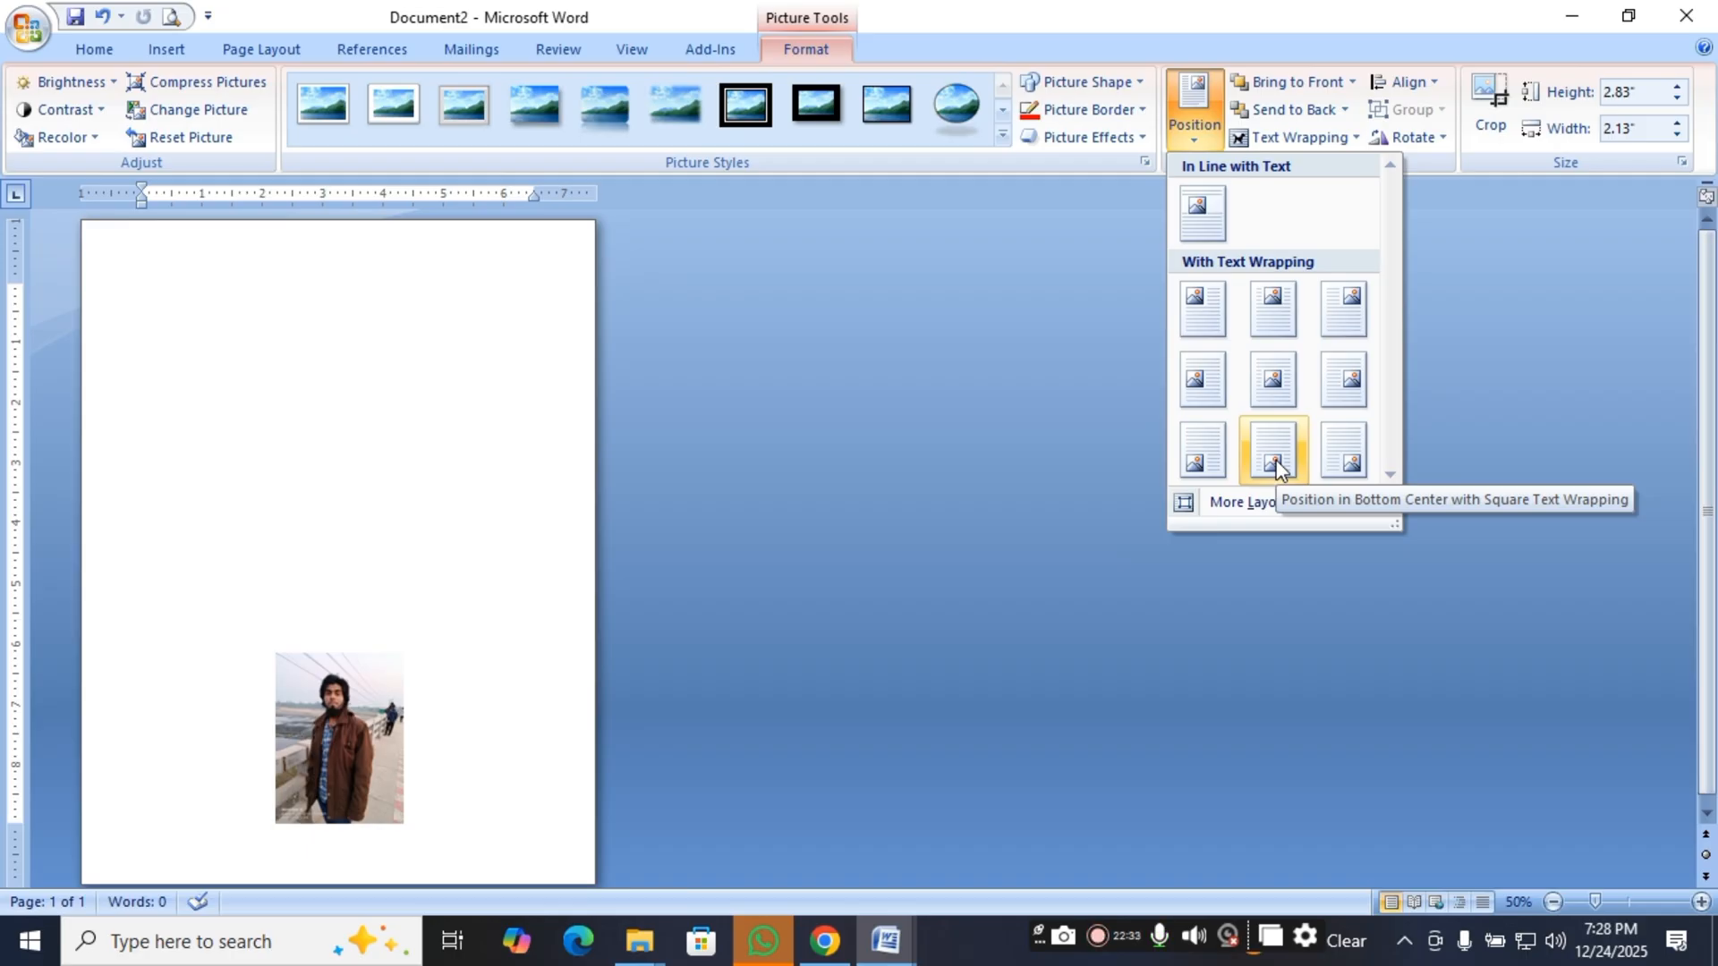
left_click(1346, 455)
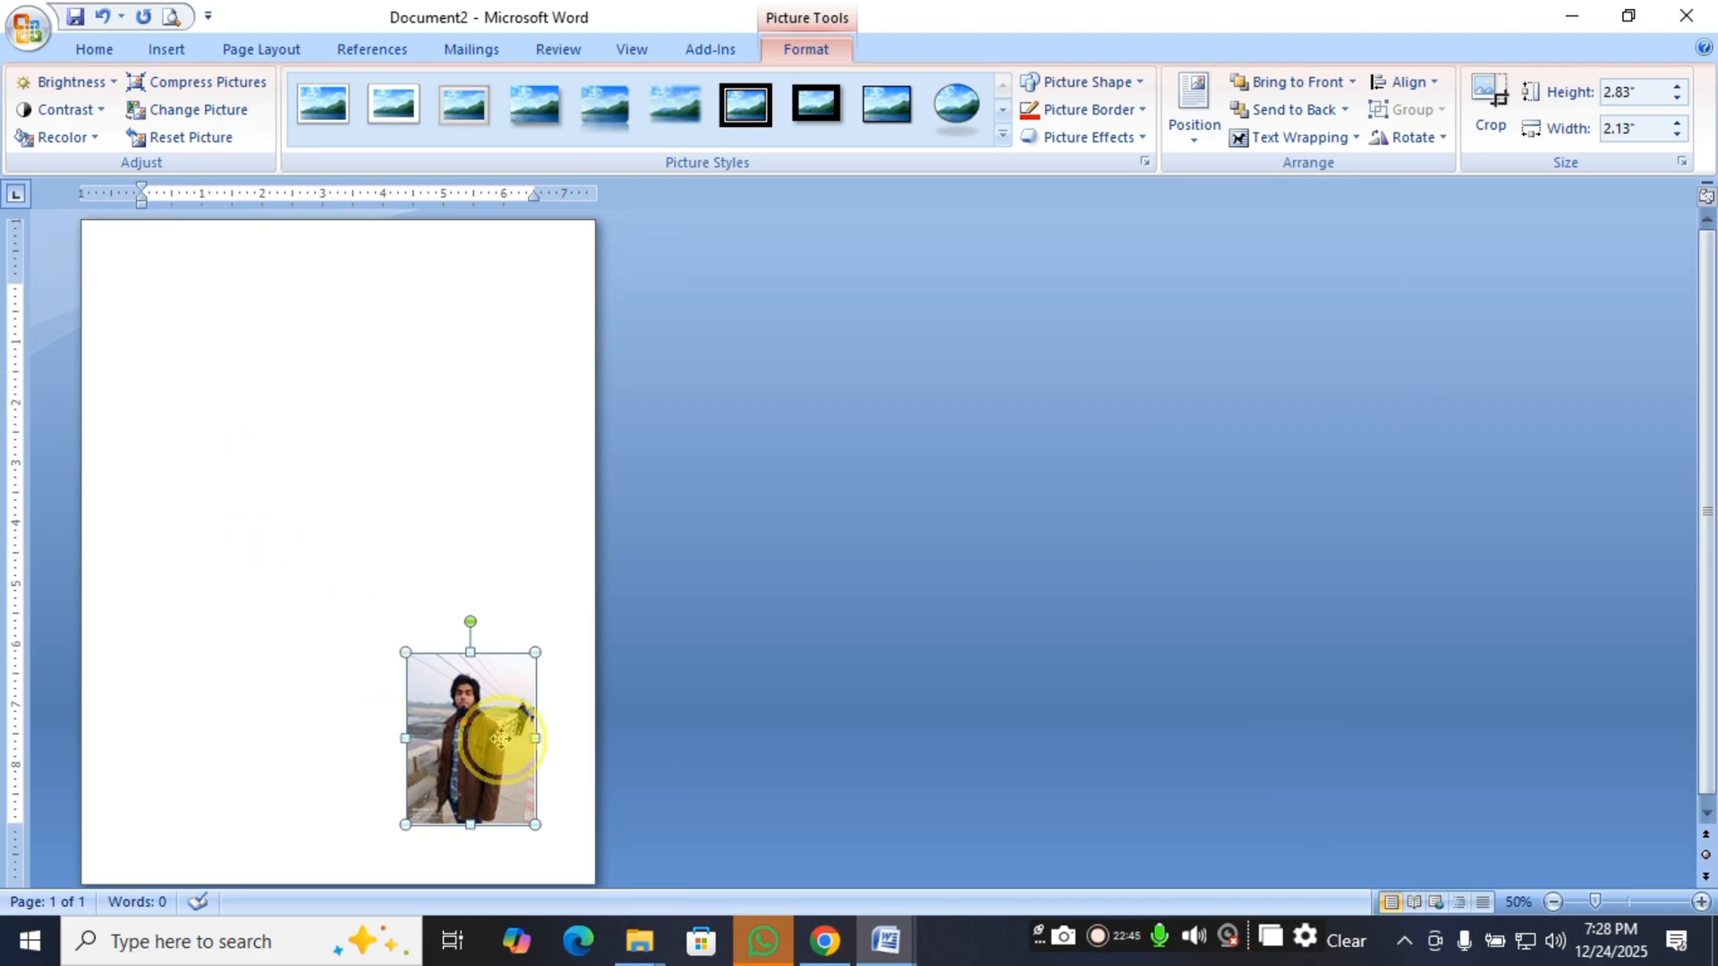
left_click_drag(510, 737, 423, 600)
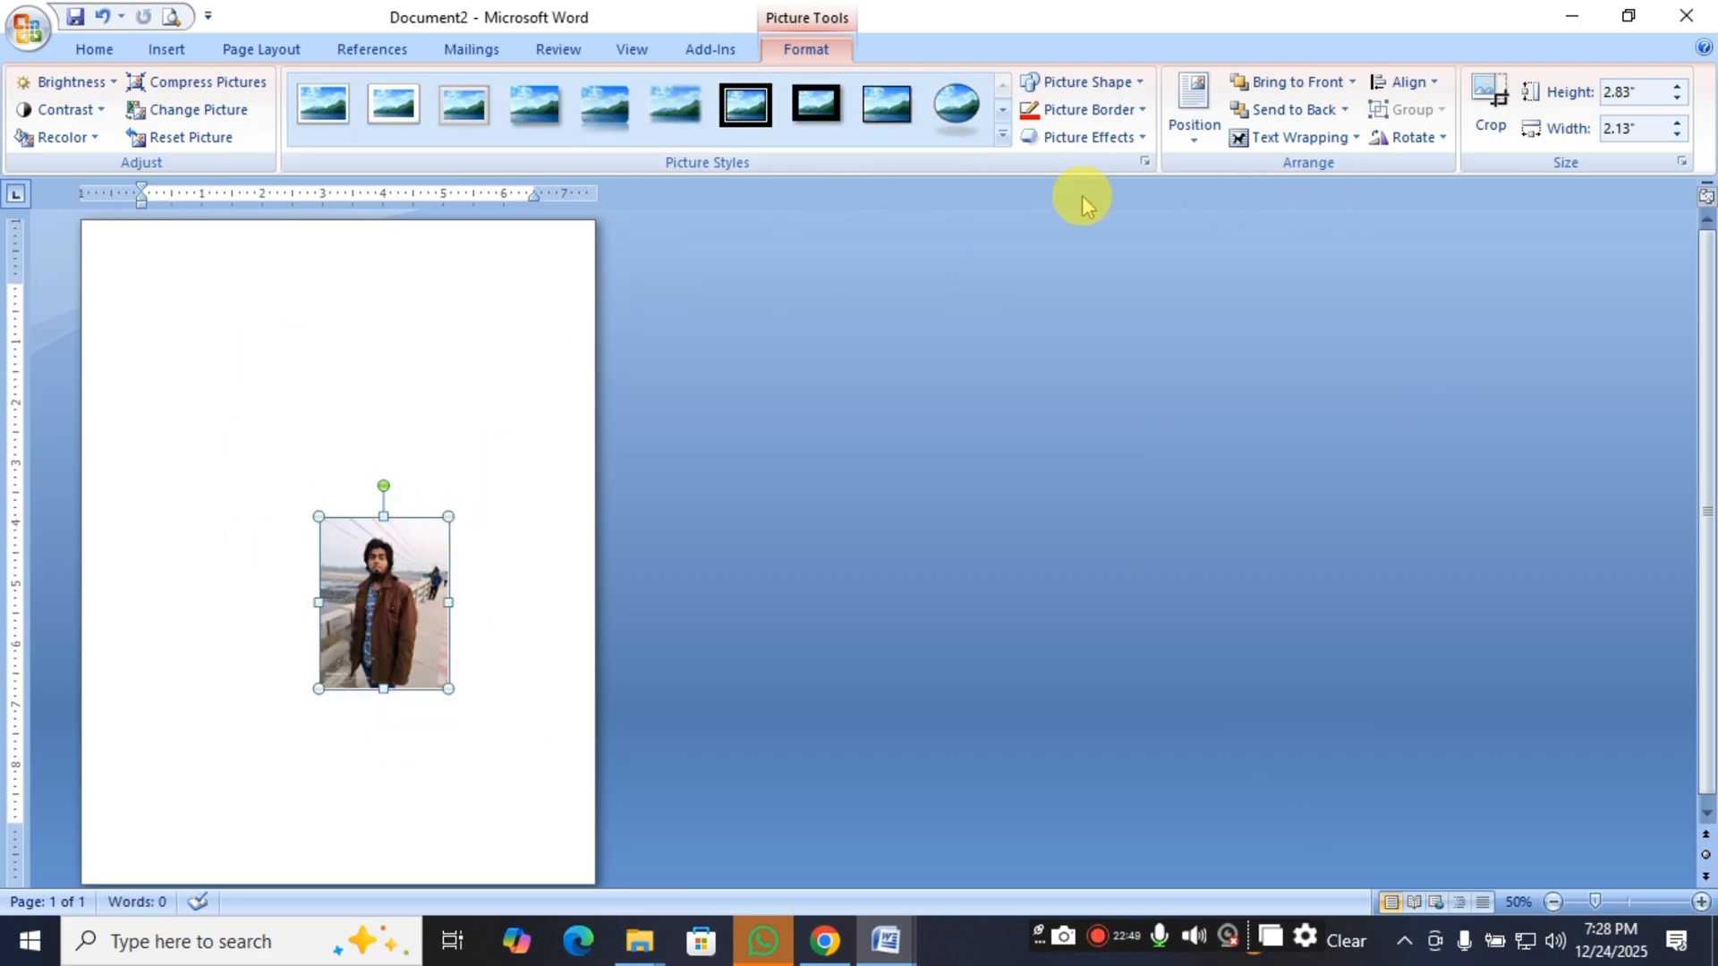
Enter the text "sarker computer" on the page's first line and select all of it.
left_click(203, 433)
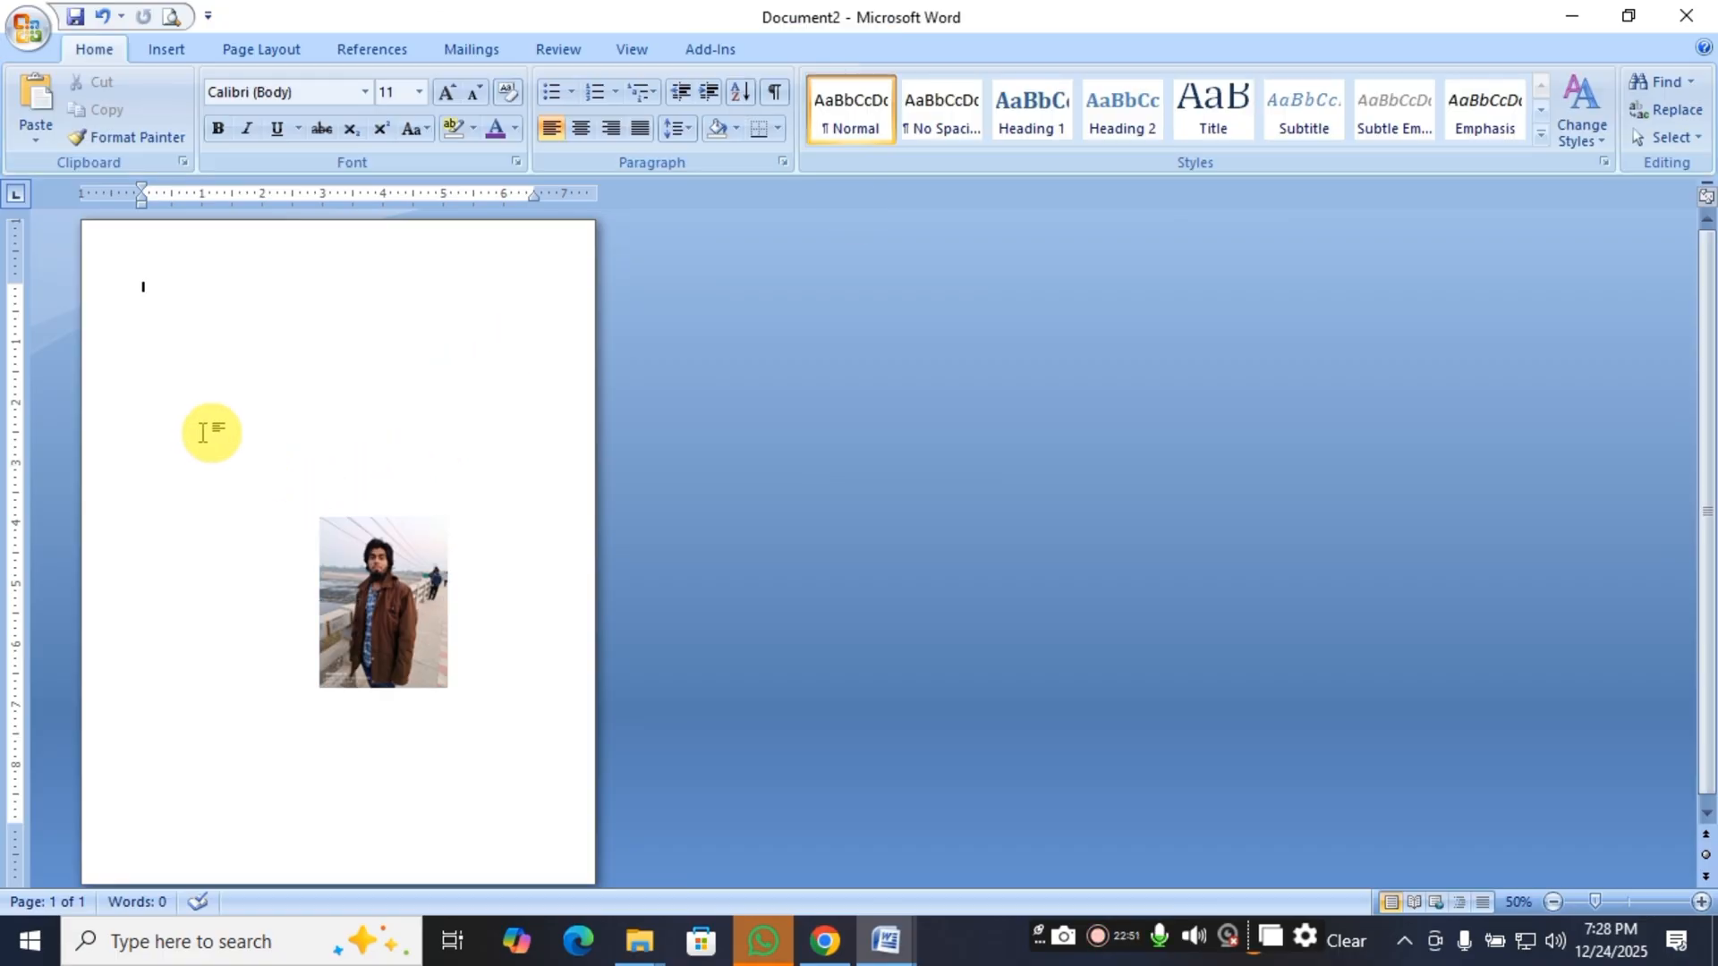
left_click(631, 372)
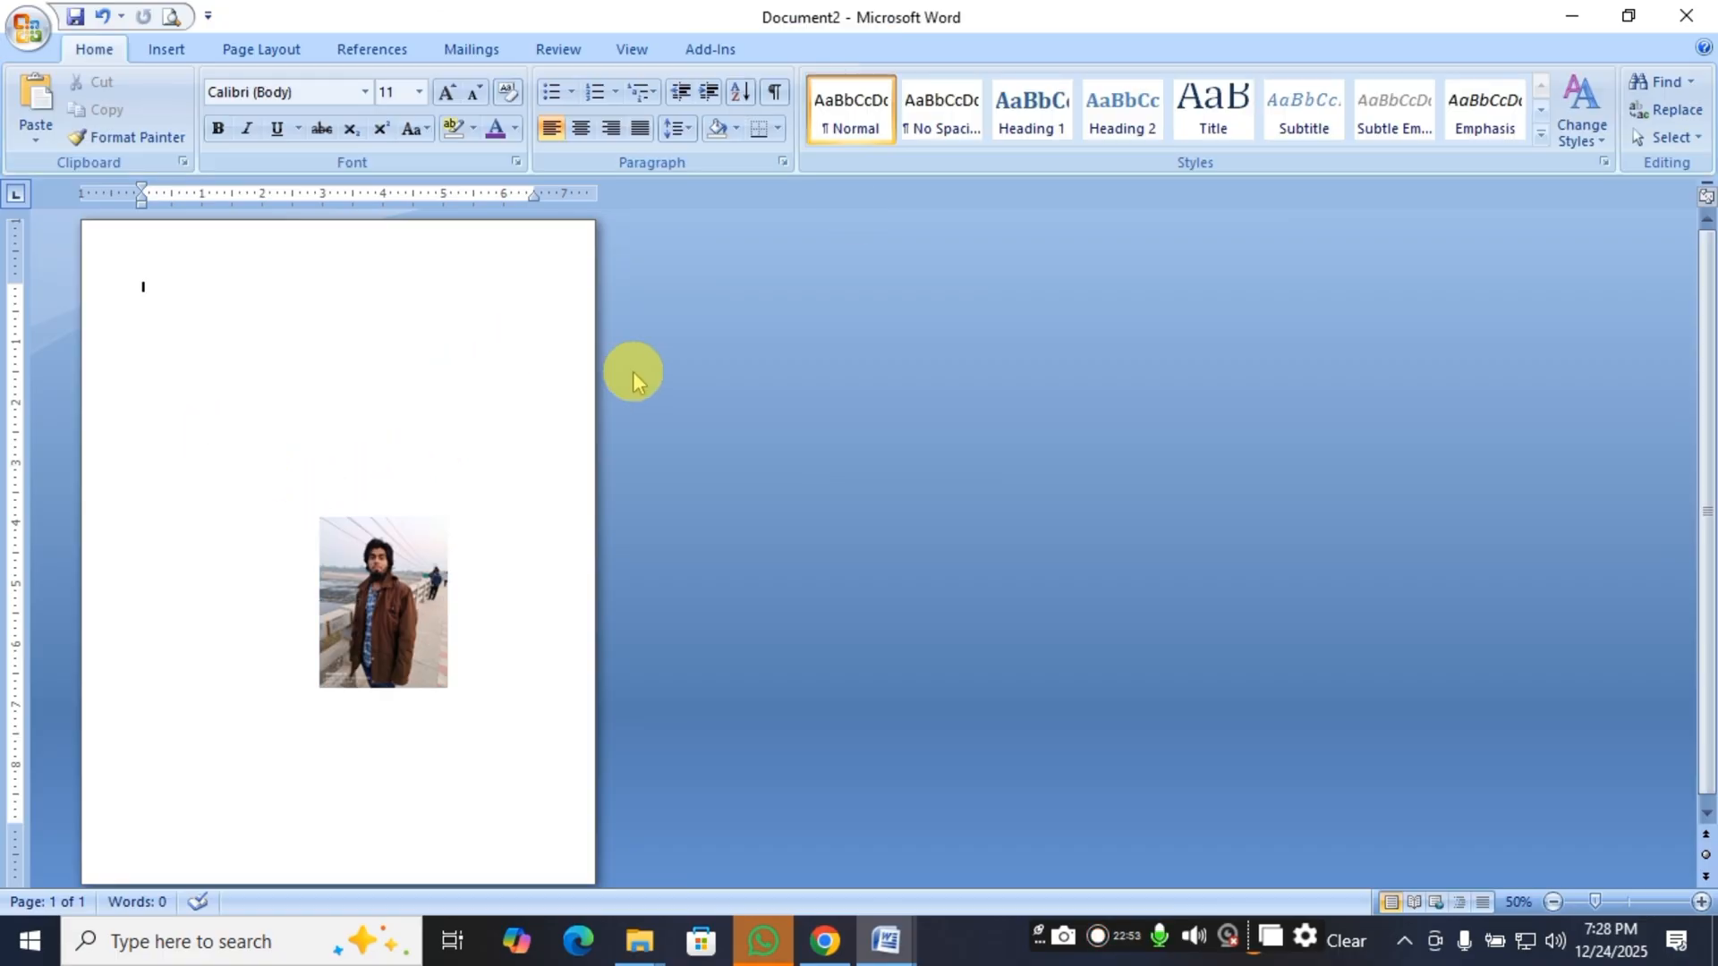
type("sarker")
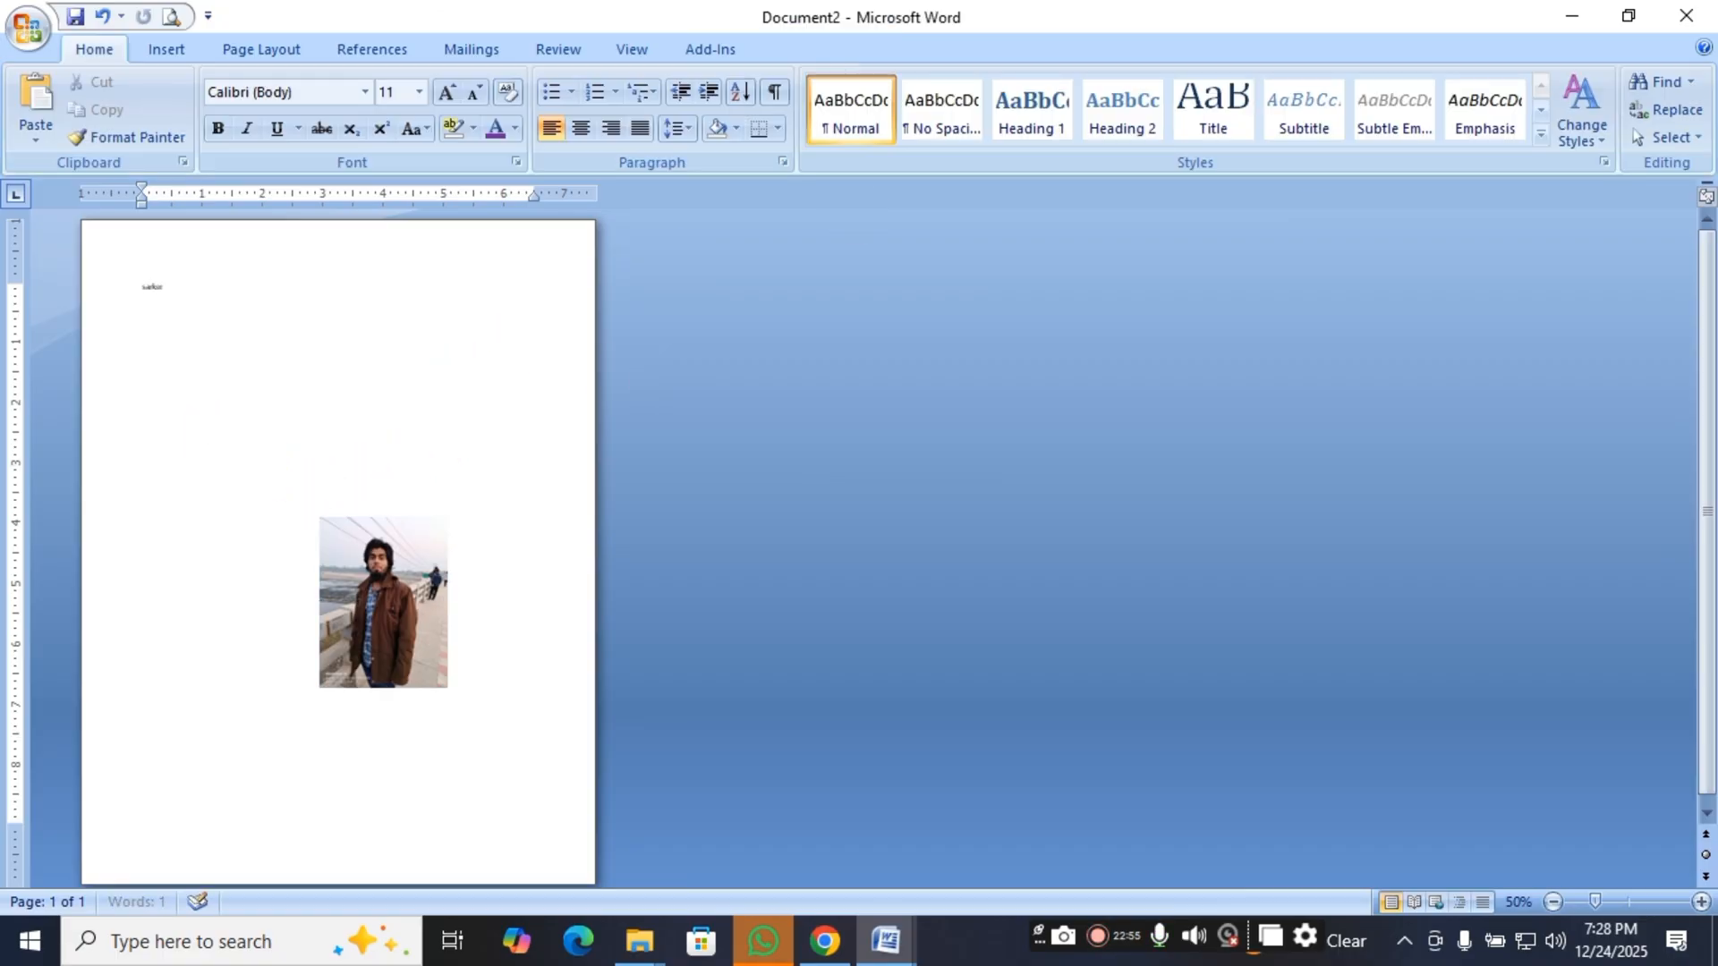
type(" compu")
left_click(632, 373)
key("ctrl+a")
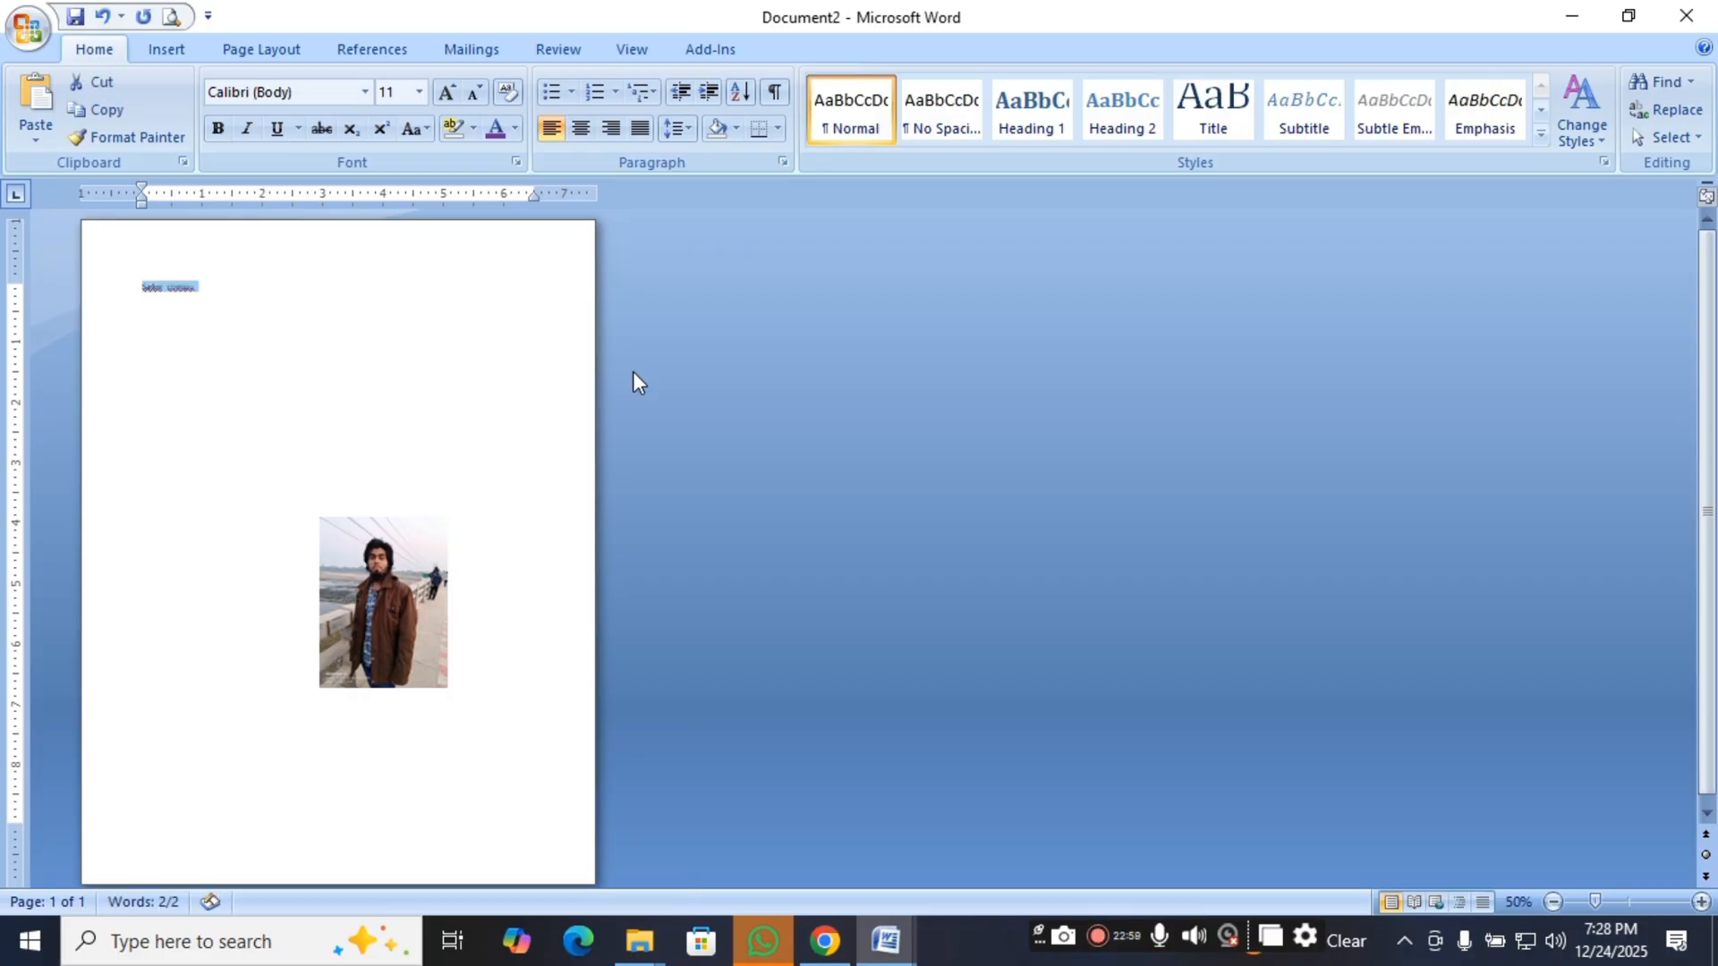
Enlarge the selected heading text on the first line to 71 points.
key("ctrl+]")
key("ctrl+]")
key("ctrl+]")
key("ctrl+]")
key("ctrl+]")
key("ctrl+]")
key("ctrl+]")
key("ctrl+]")
key("ctrl+]")
key("ctrl+]")
key("ctrl+]")
key("ctrl+]")
key("ctrl+]")
key("ctrl+]")
key("ctrl+]")
key("ctrl+]")
key("ctrl+]")
key("ctrl+]")
key("ctrl+]")
key("ctrl+]")
key("ctrl+]")
key("ctrl+]")
key("ctrl+]")
key("ctrl+]")
key("ctrl+]")
key("ctrl+]")
key("ctrl+]")
key("ctrl+]")
key("ctrl+]")
key("ctrl+]")
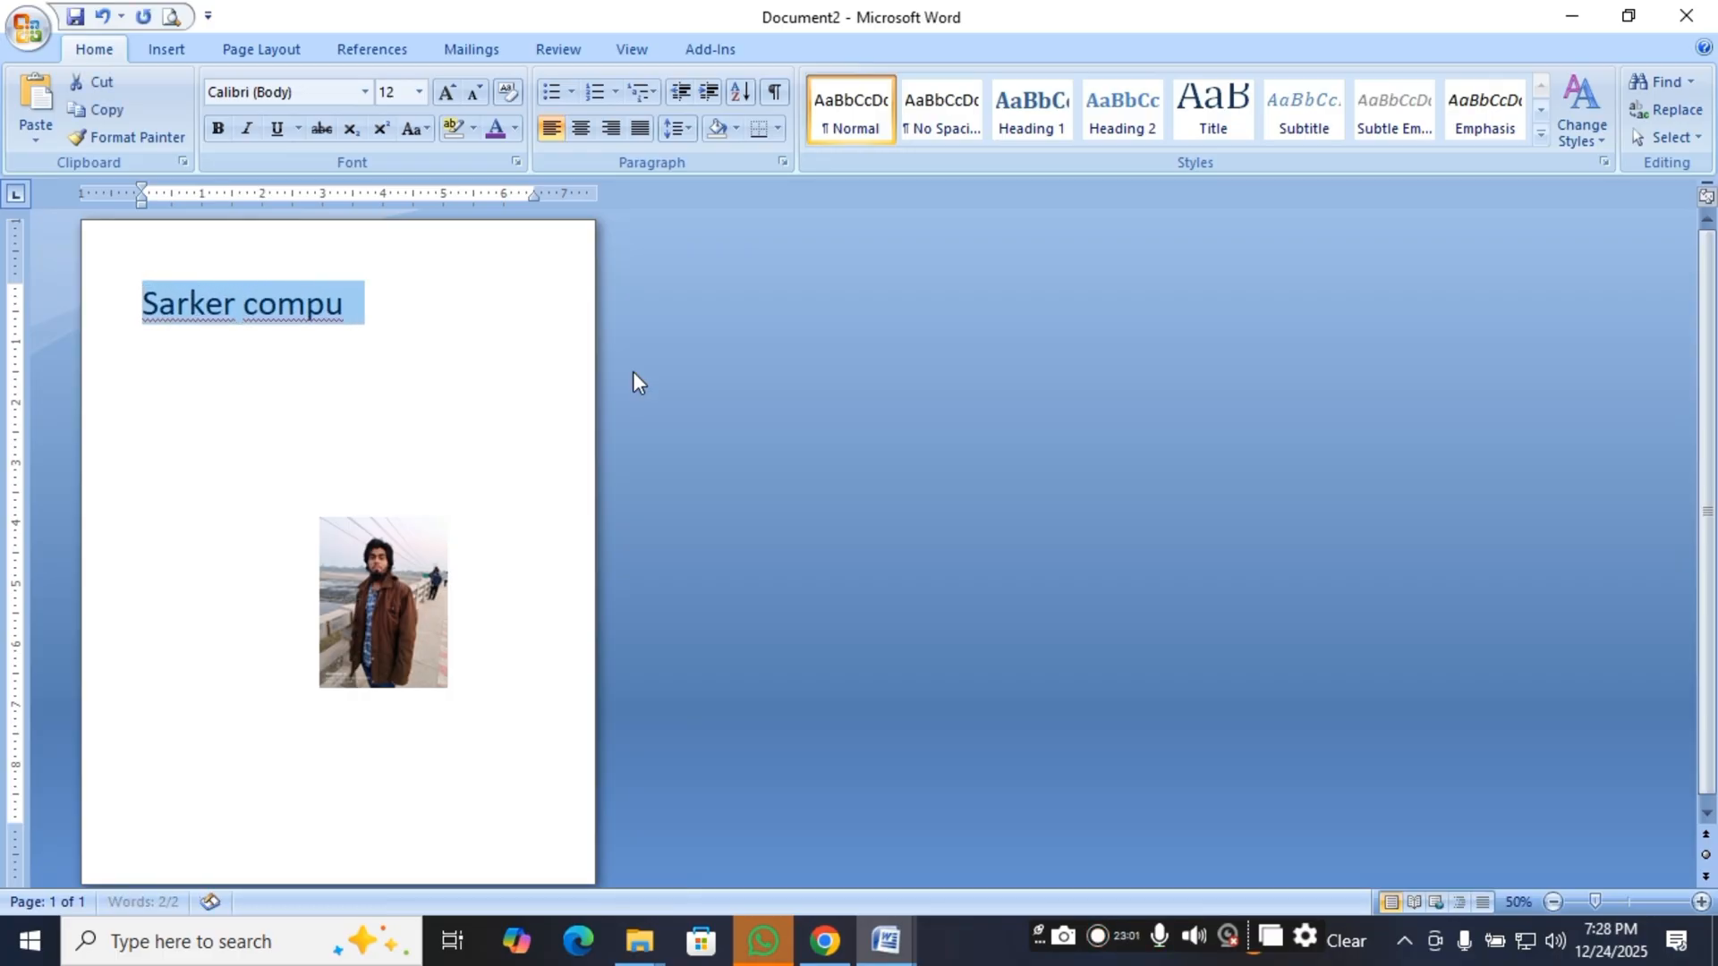
key("ctrl+]")
key("ctrl+]")
key("ctrl+]")
key("ctrl+]")
key("ctrl+]")
key("ctrl+]")
key("ctrl+]")
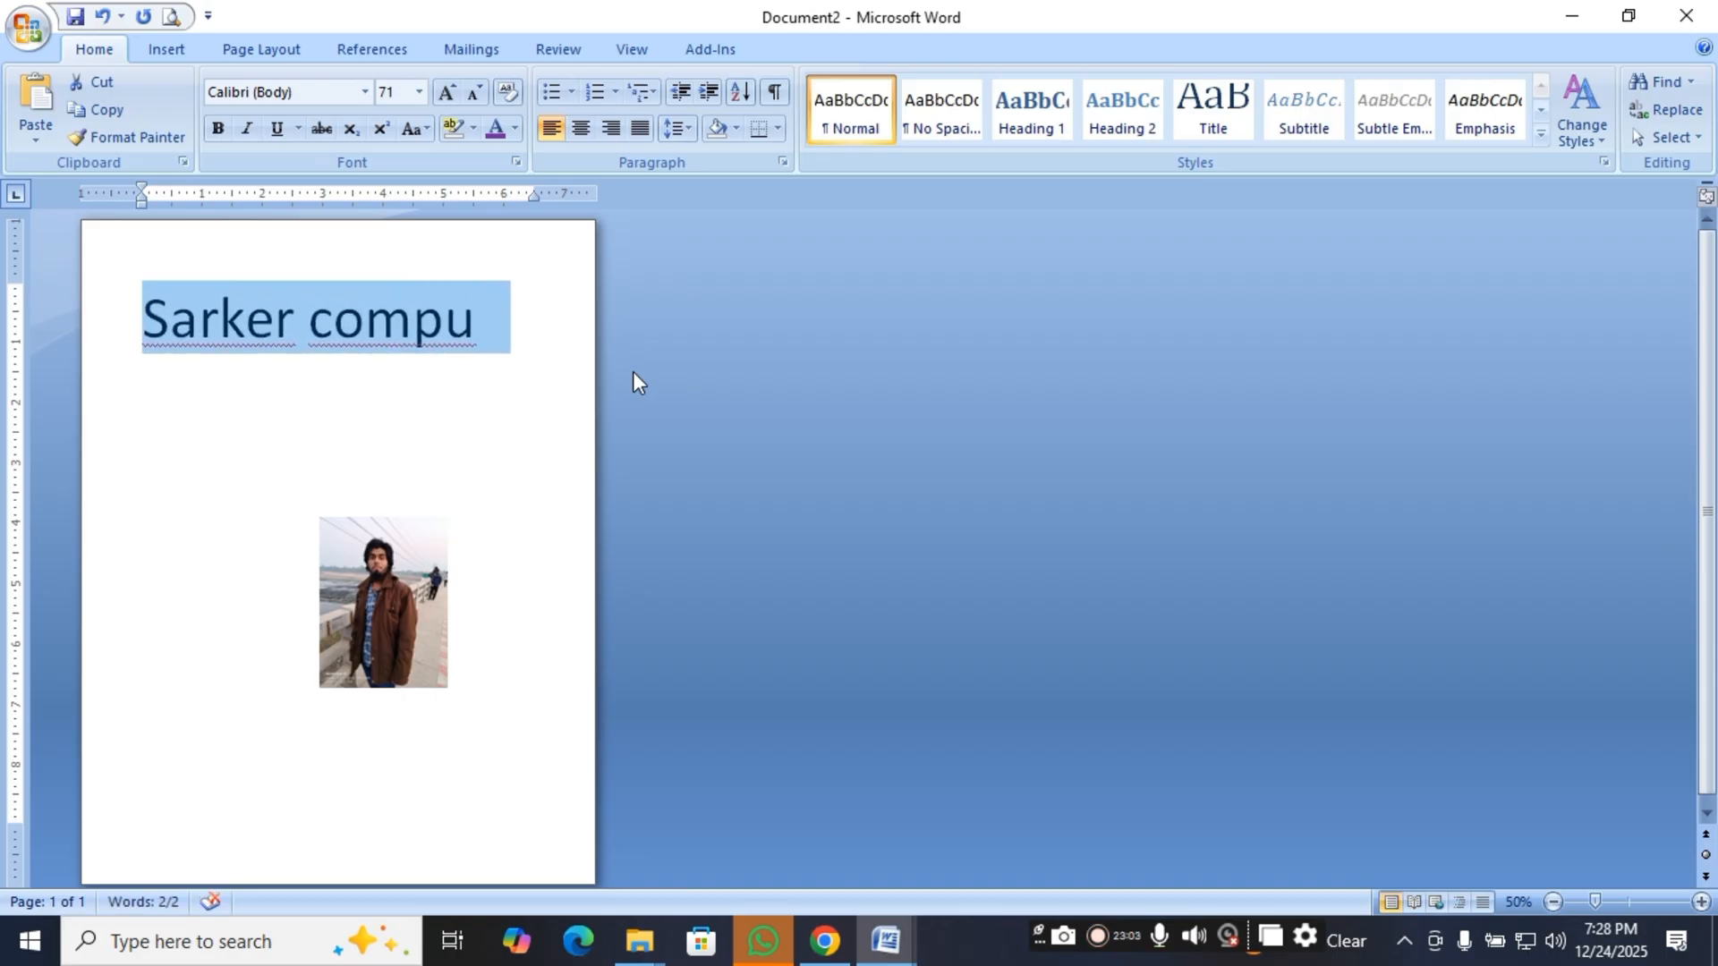
Complete the heading so it reads "Sarker computer training center".
key("Right")
type("ter")
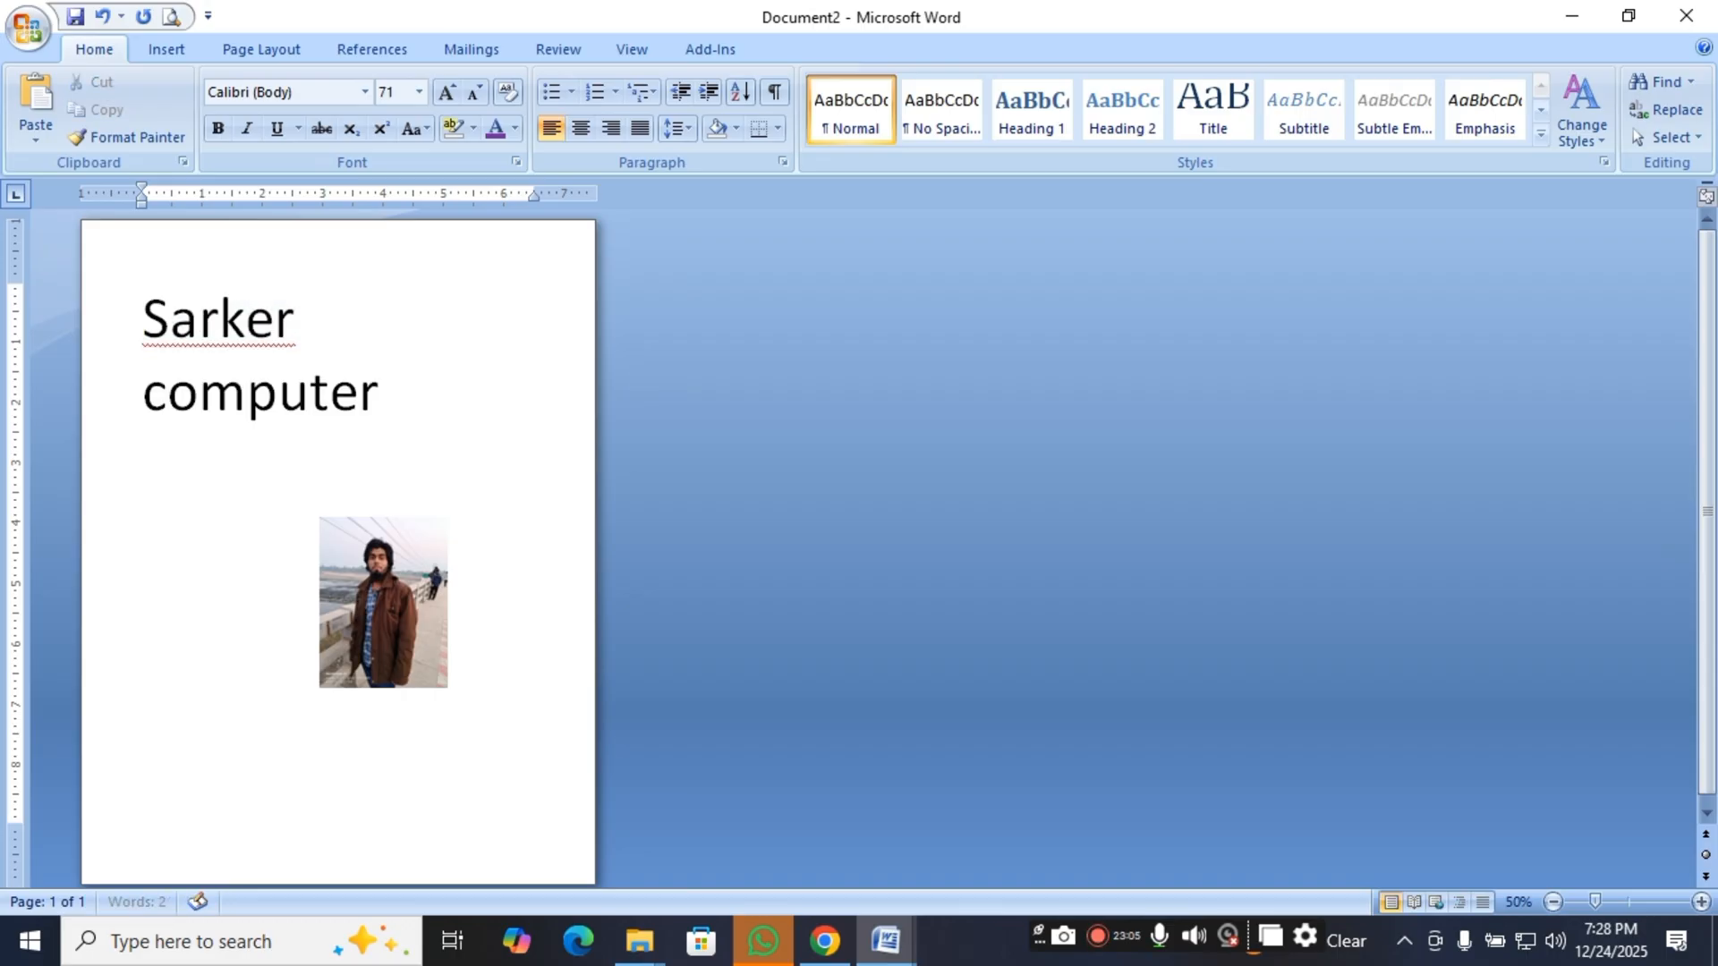
type(" train")
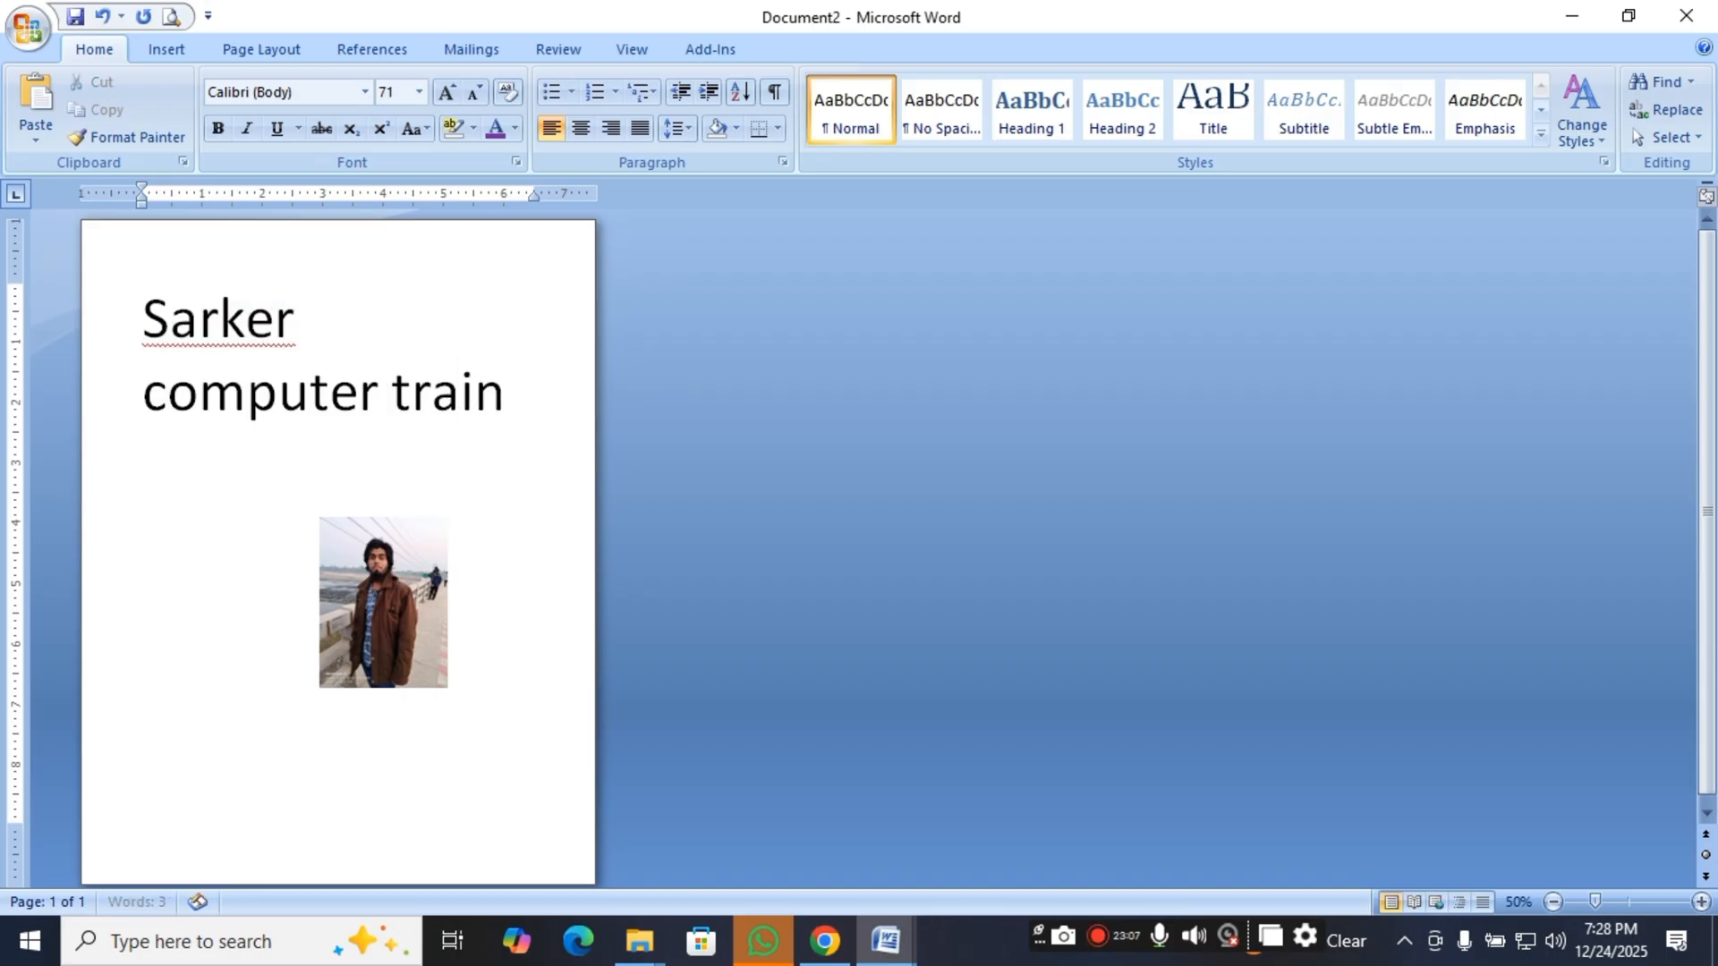
type("ing center")
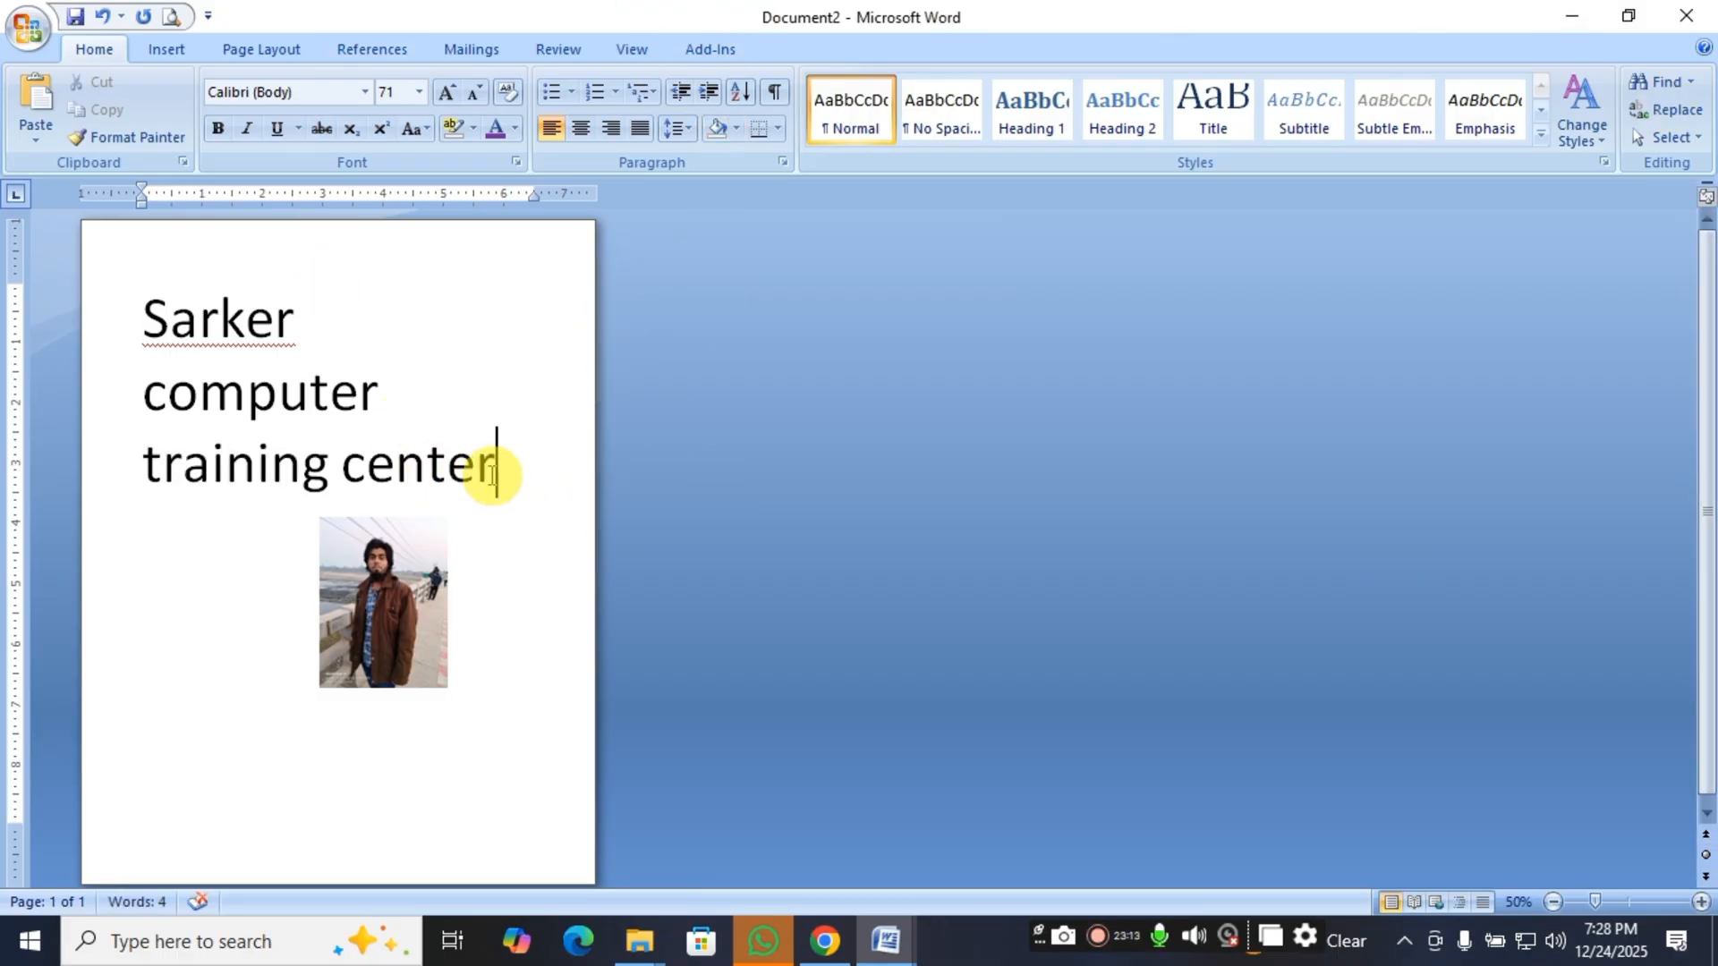
Enlarge the picture below the heading from its lower-left corner to about 4" wide and 5.33" high.
left_click(429, 559)
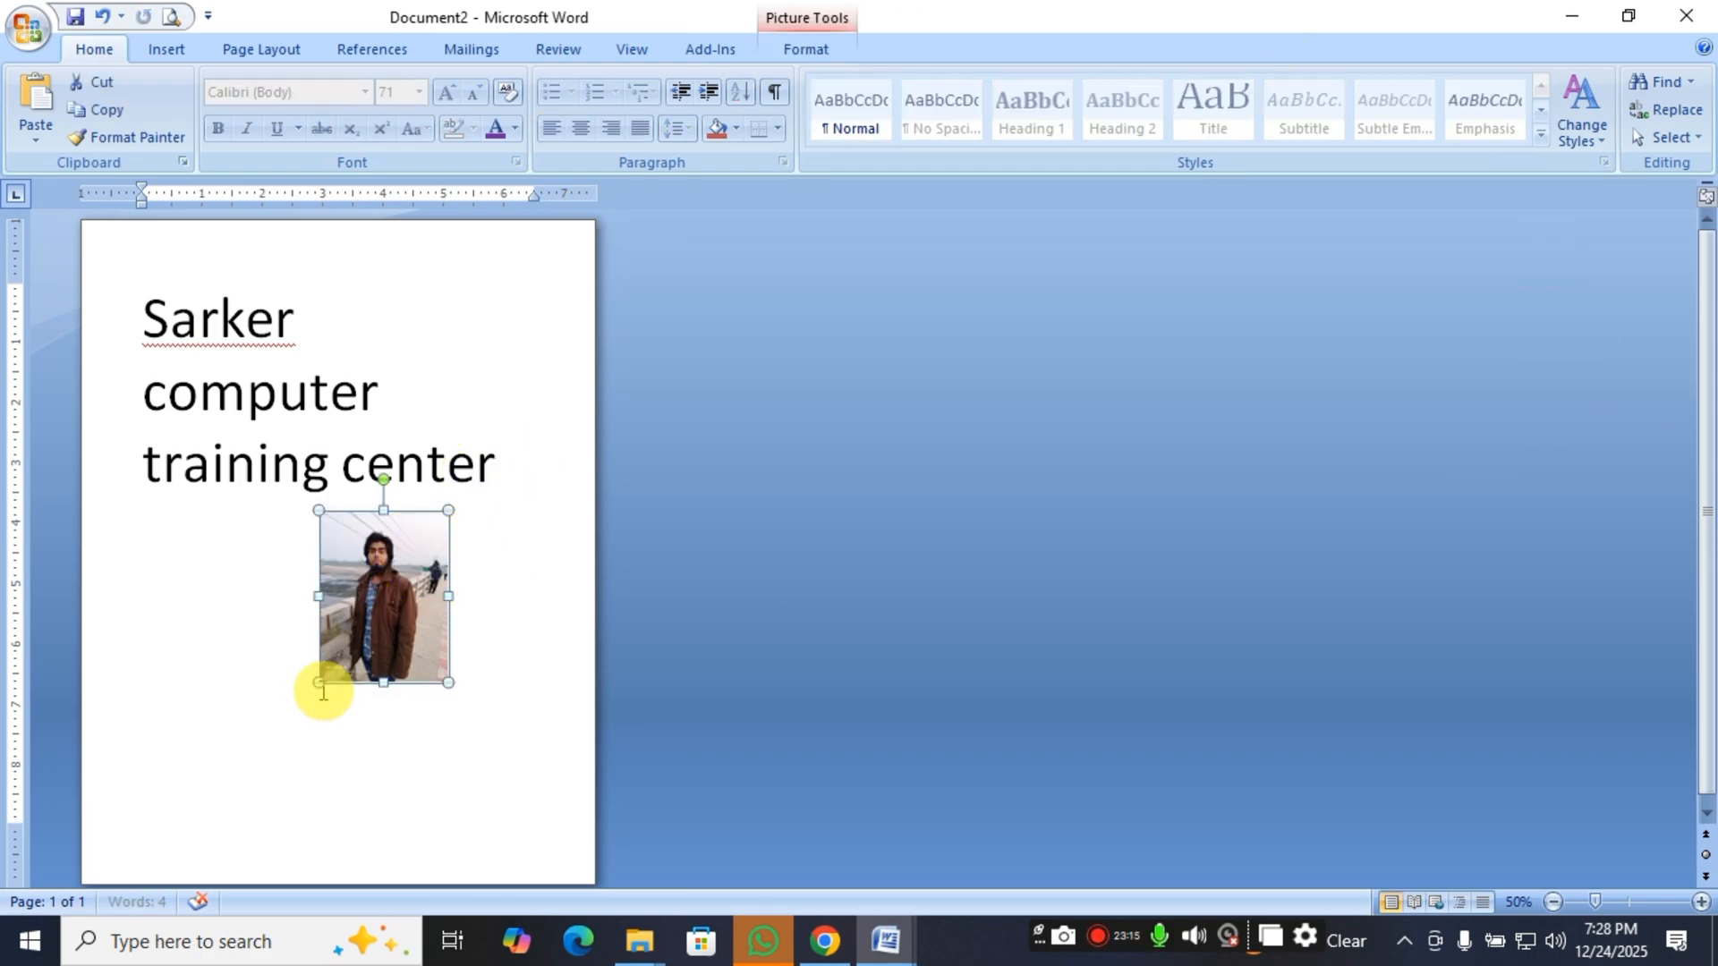
left_click_drag(319, 683, 361, 664)
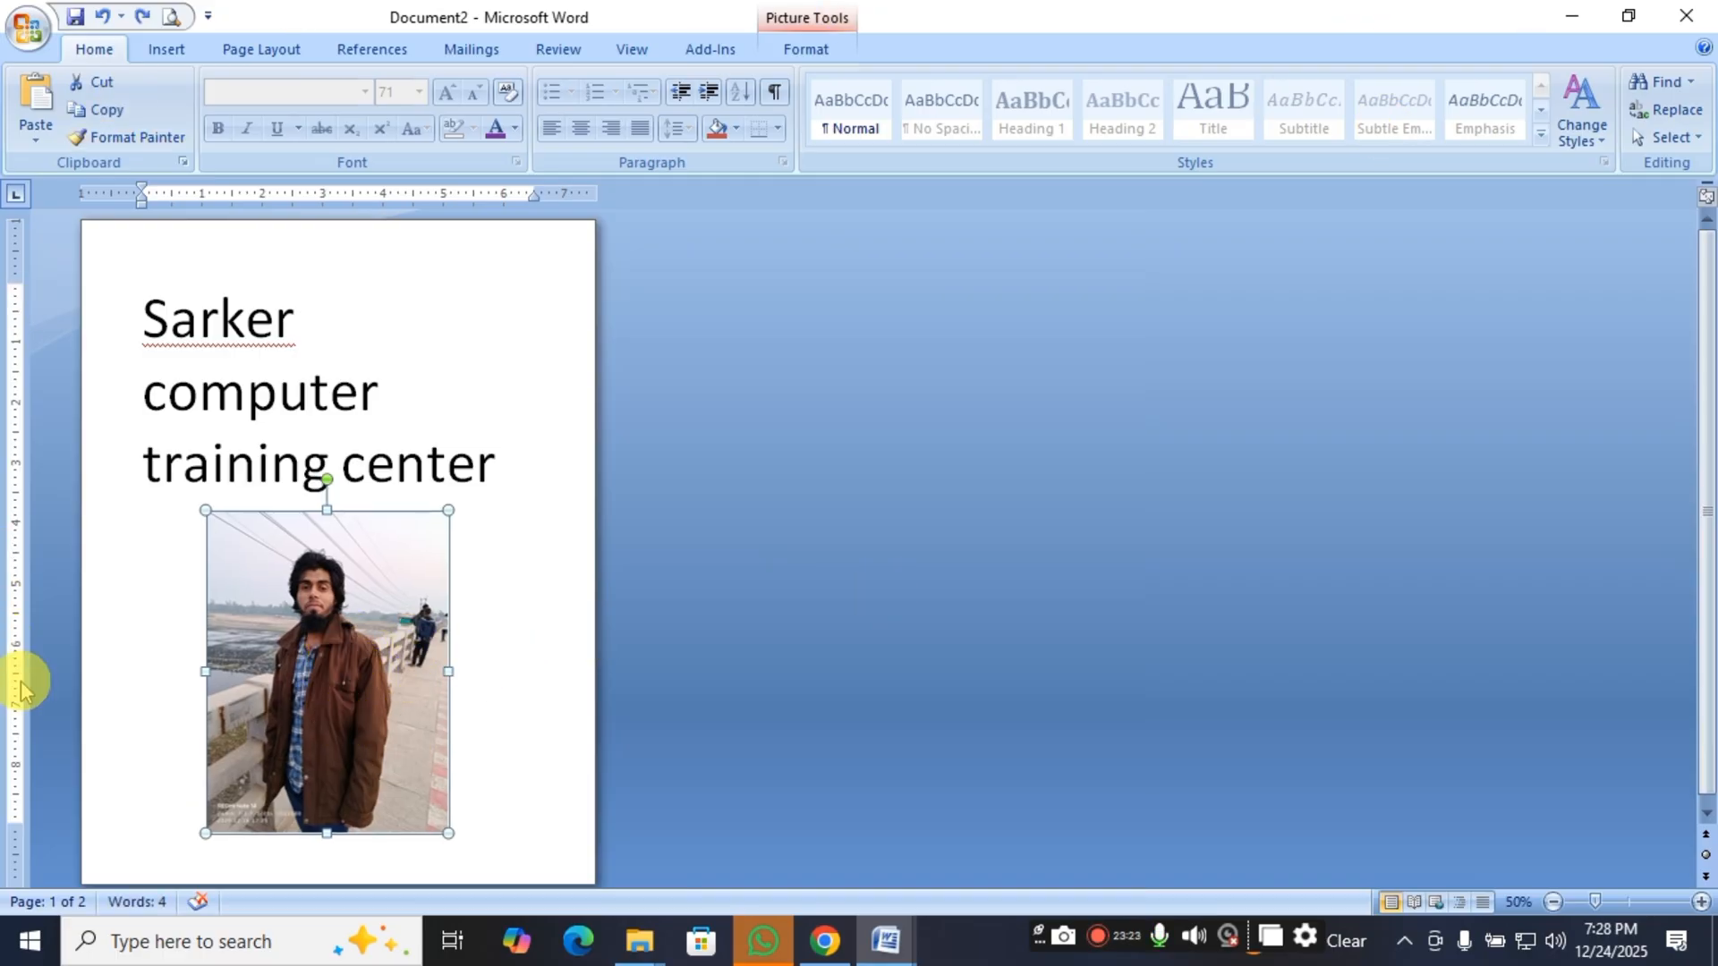
Set the enlarged picture's text wrapping to Square and reopen the wrapping options.
double_click(322, 714)
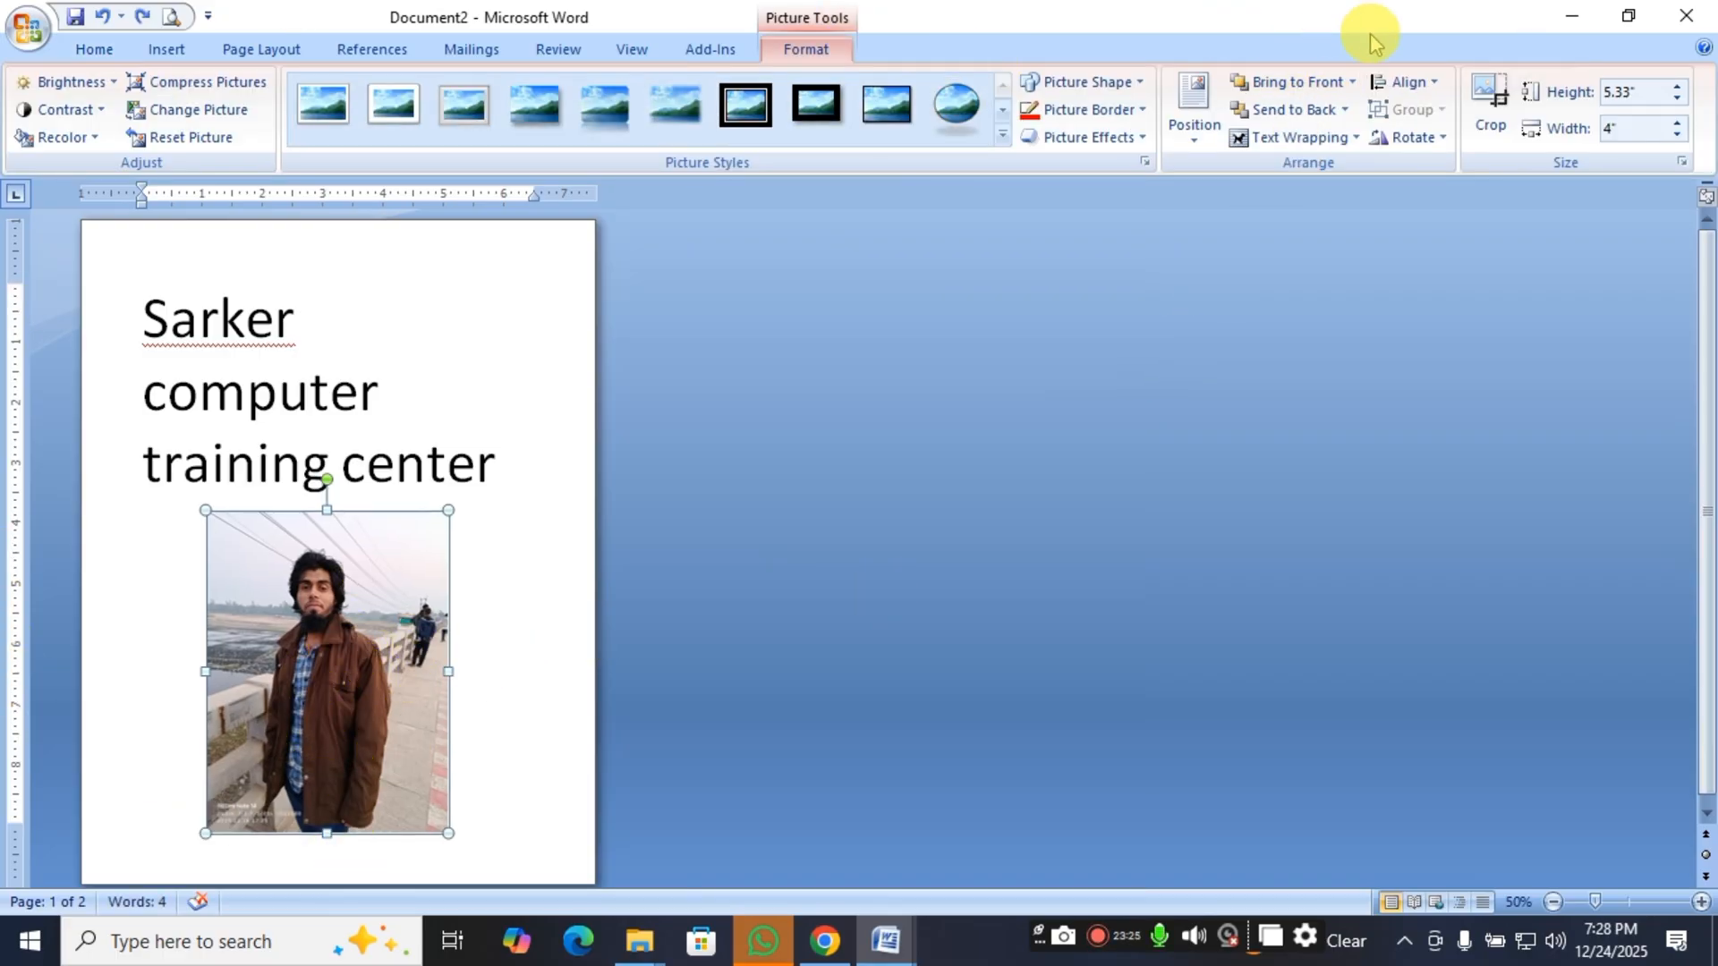
left_click(1346, 146)
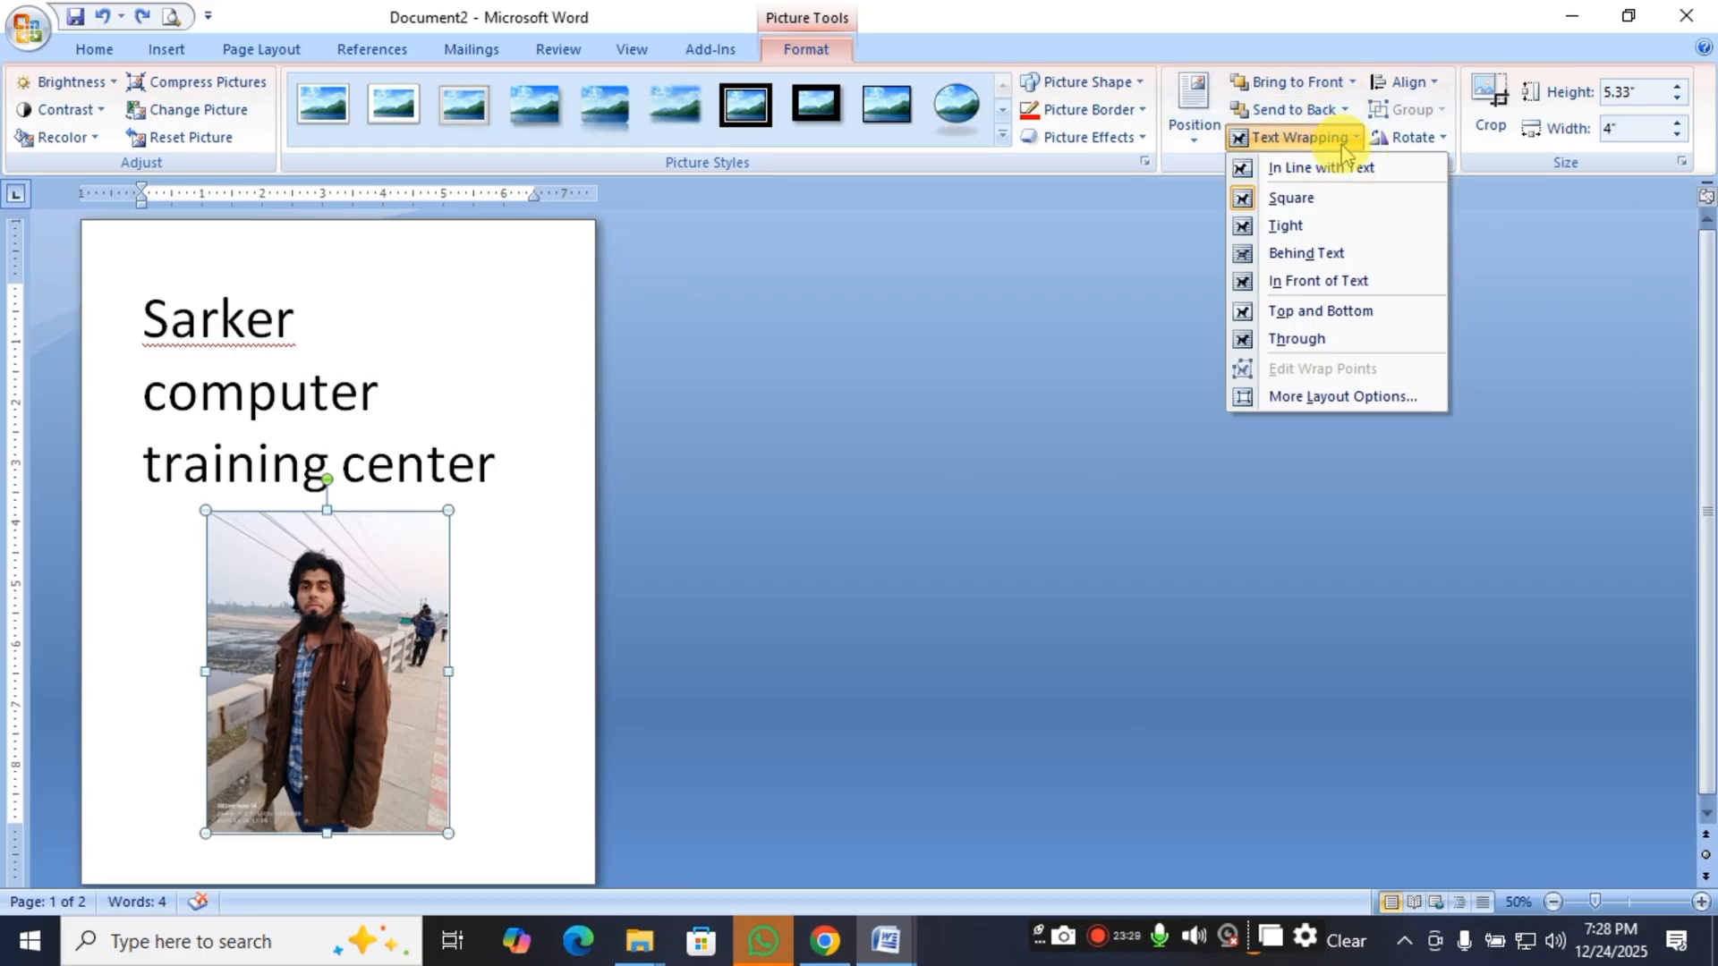
left_click(1305, 208)
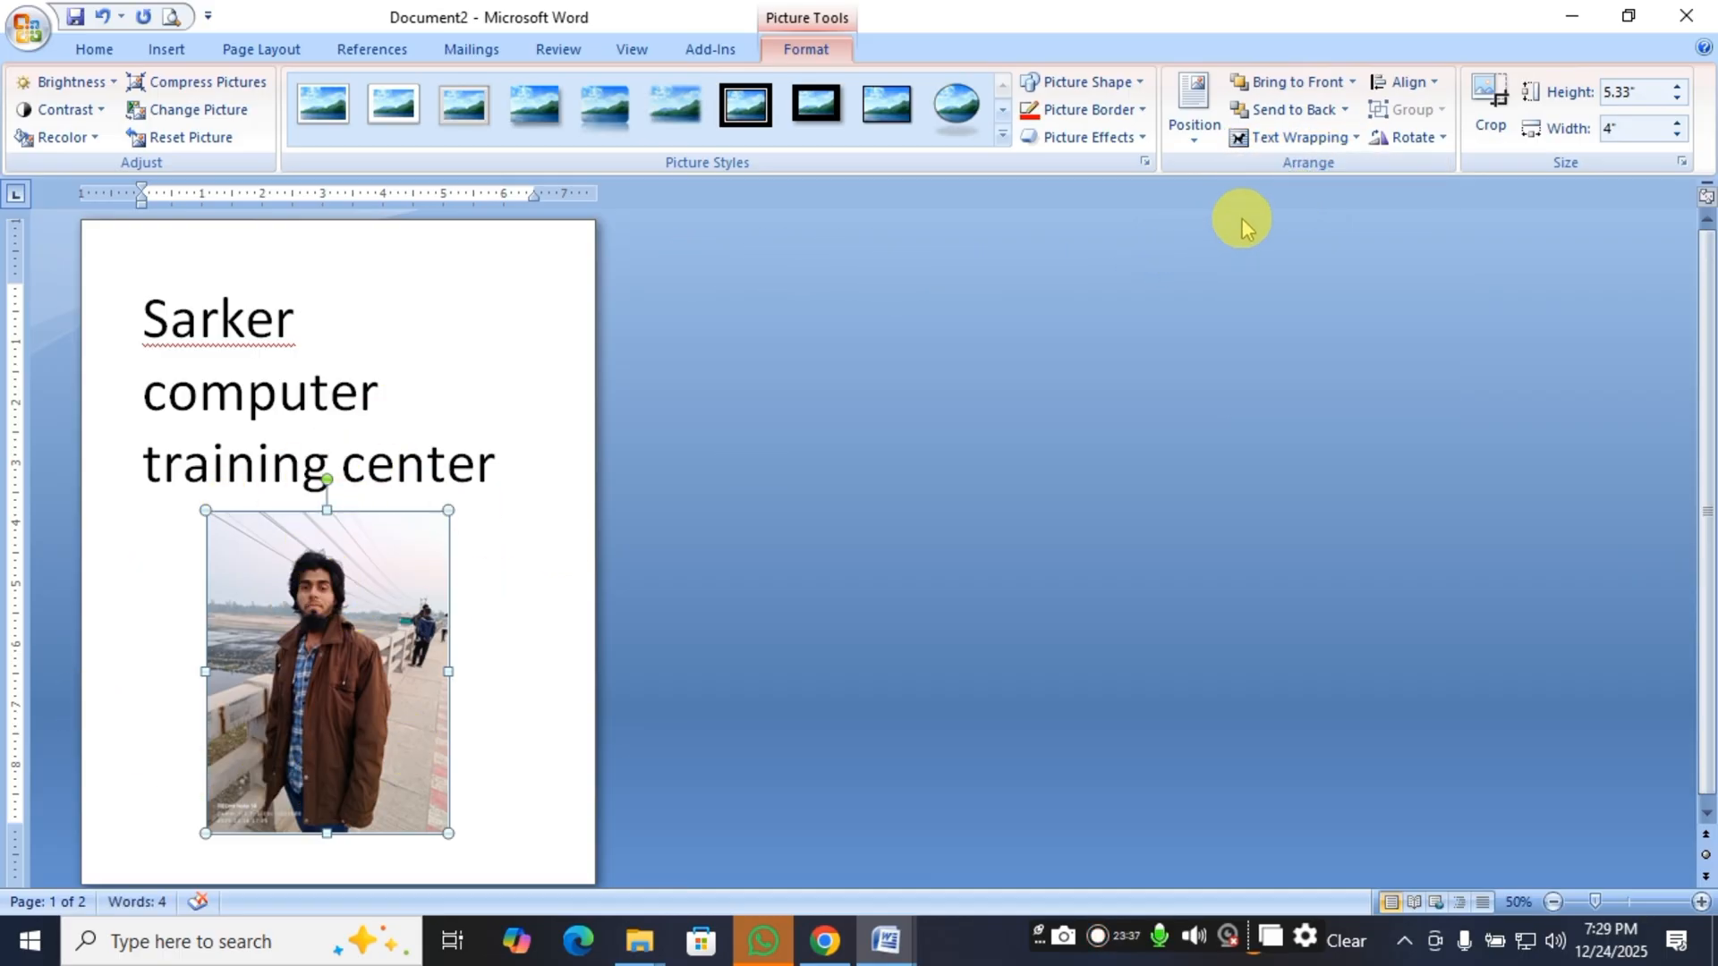
left_click(1302, 137)
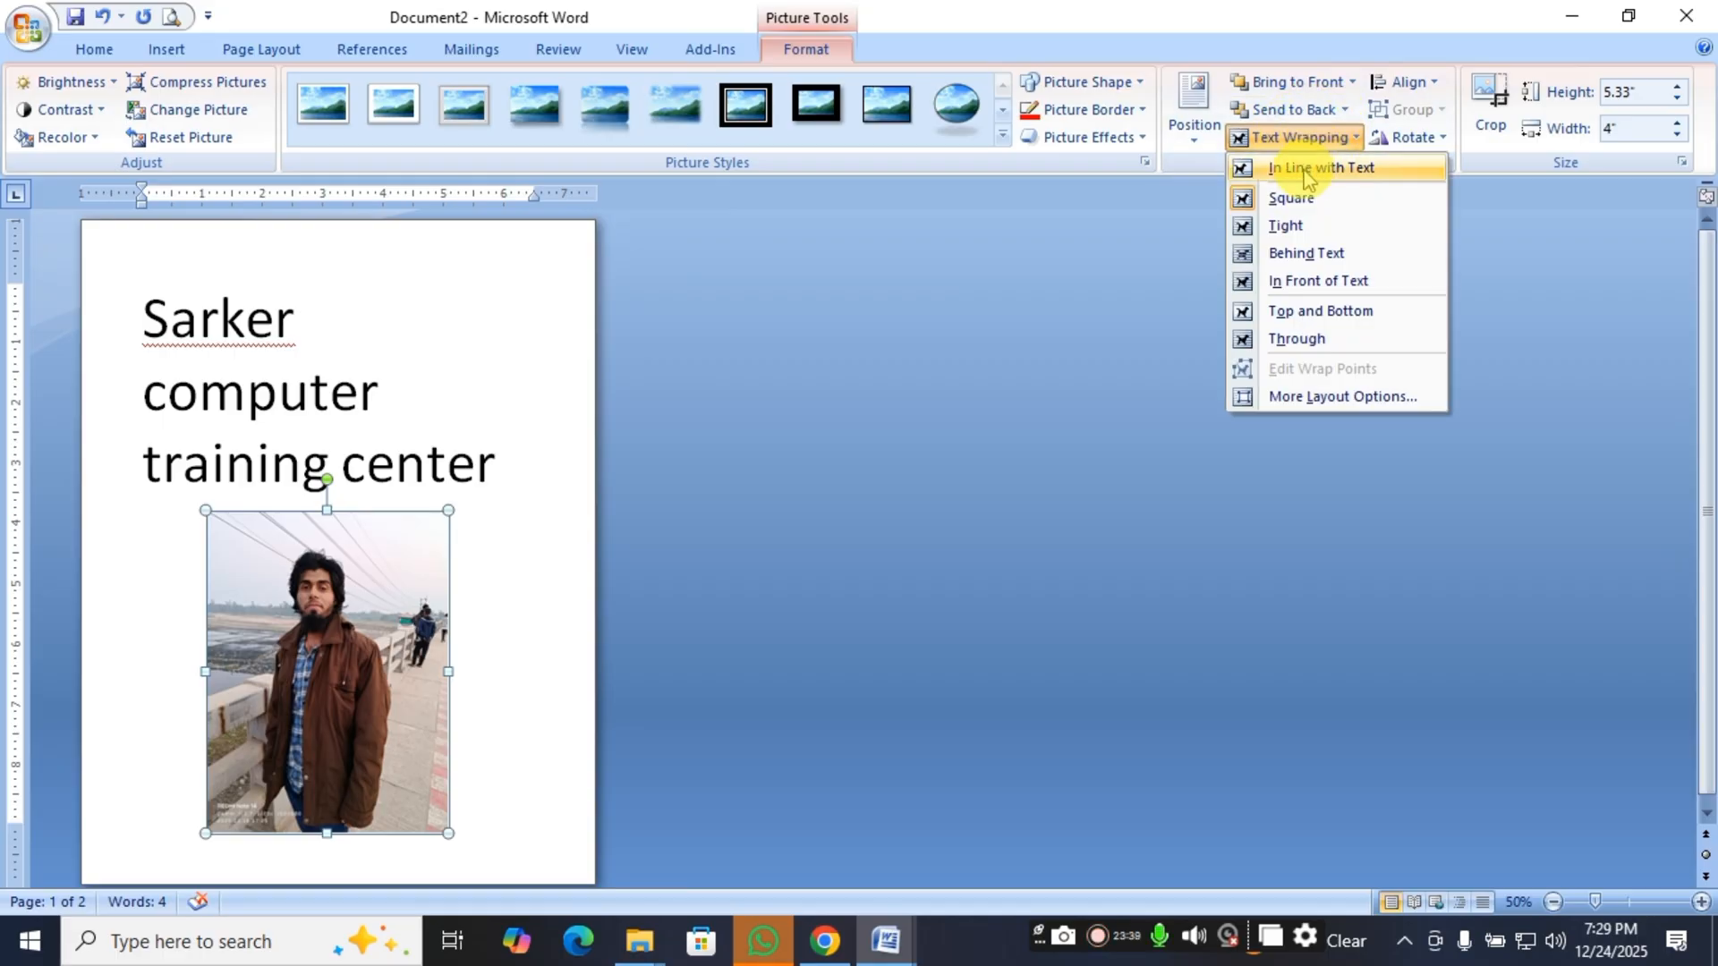
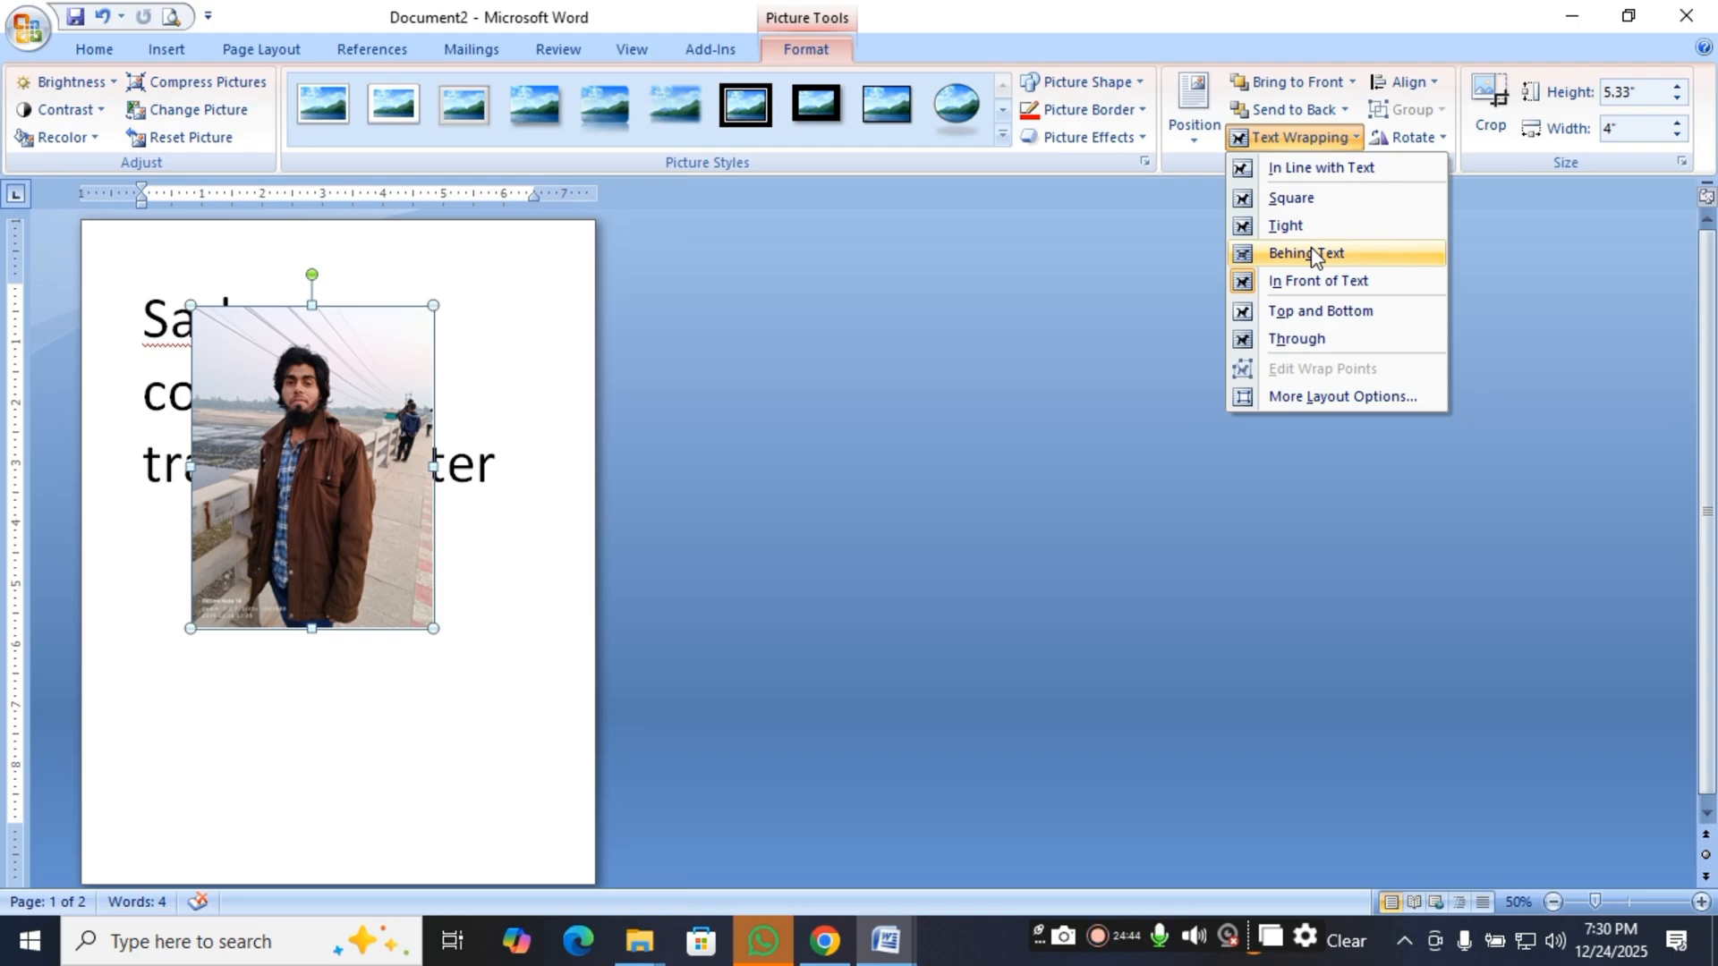
Set the picture's text wrapping to Behind Text and reopen the wrapping options.
left_click(1311, 255)
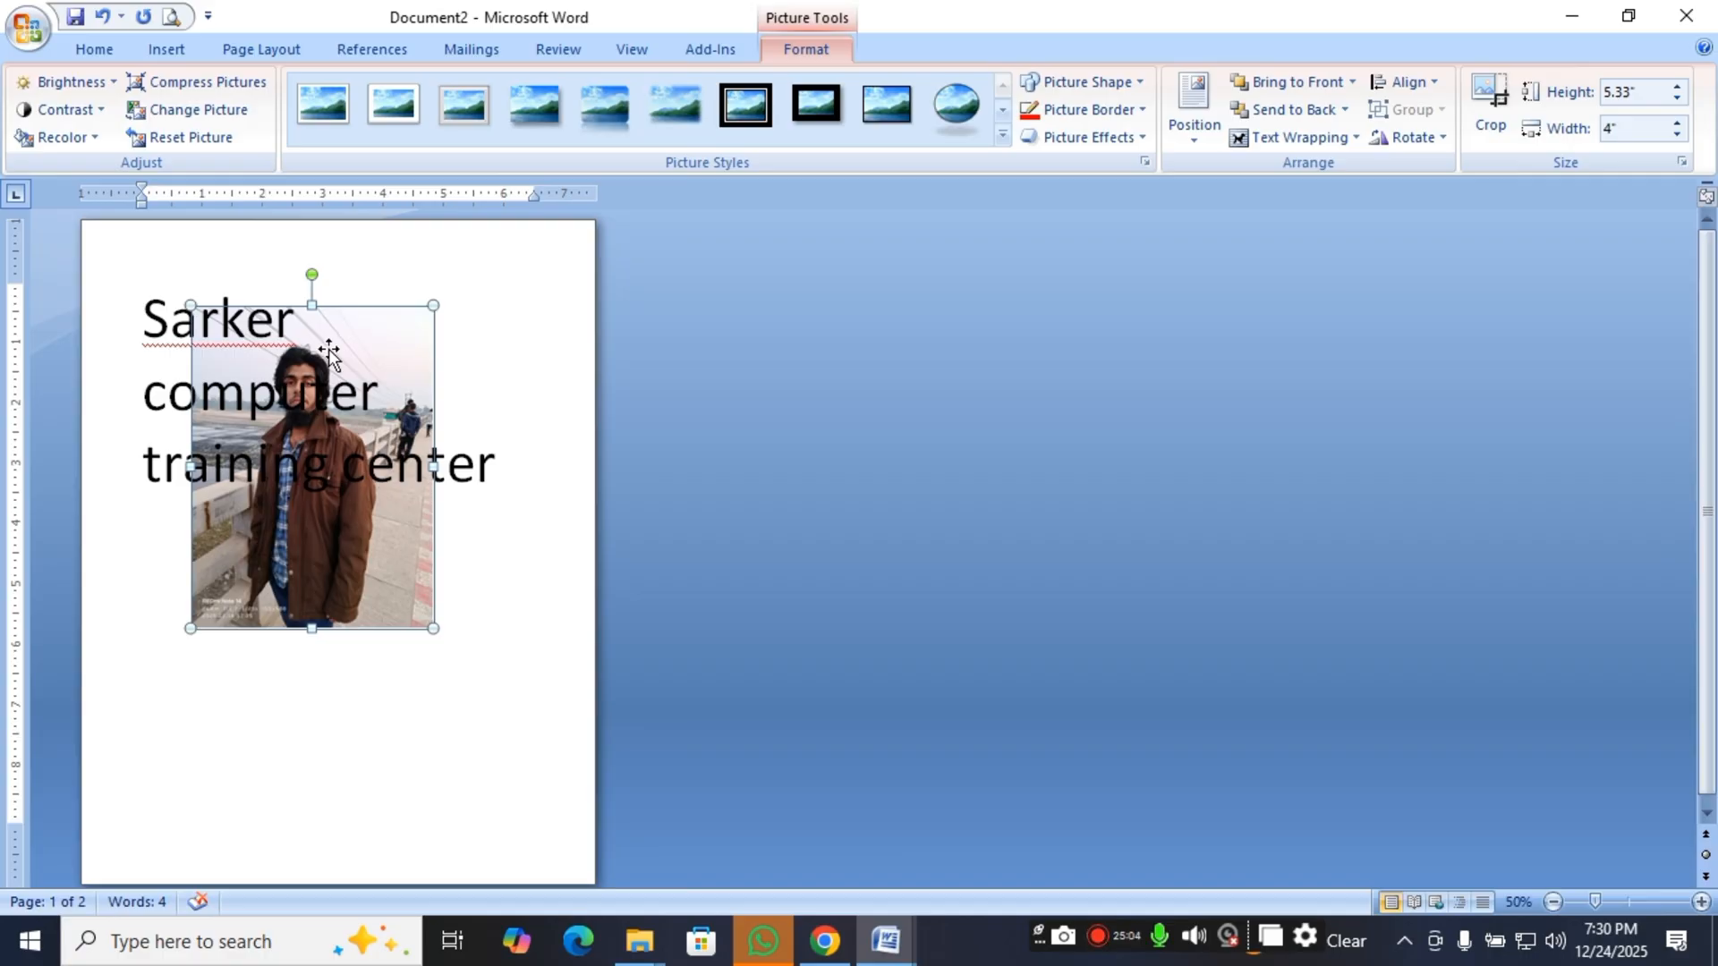
left_click(331, 586)
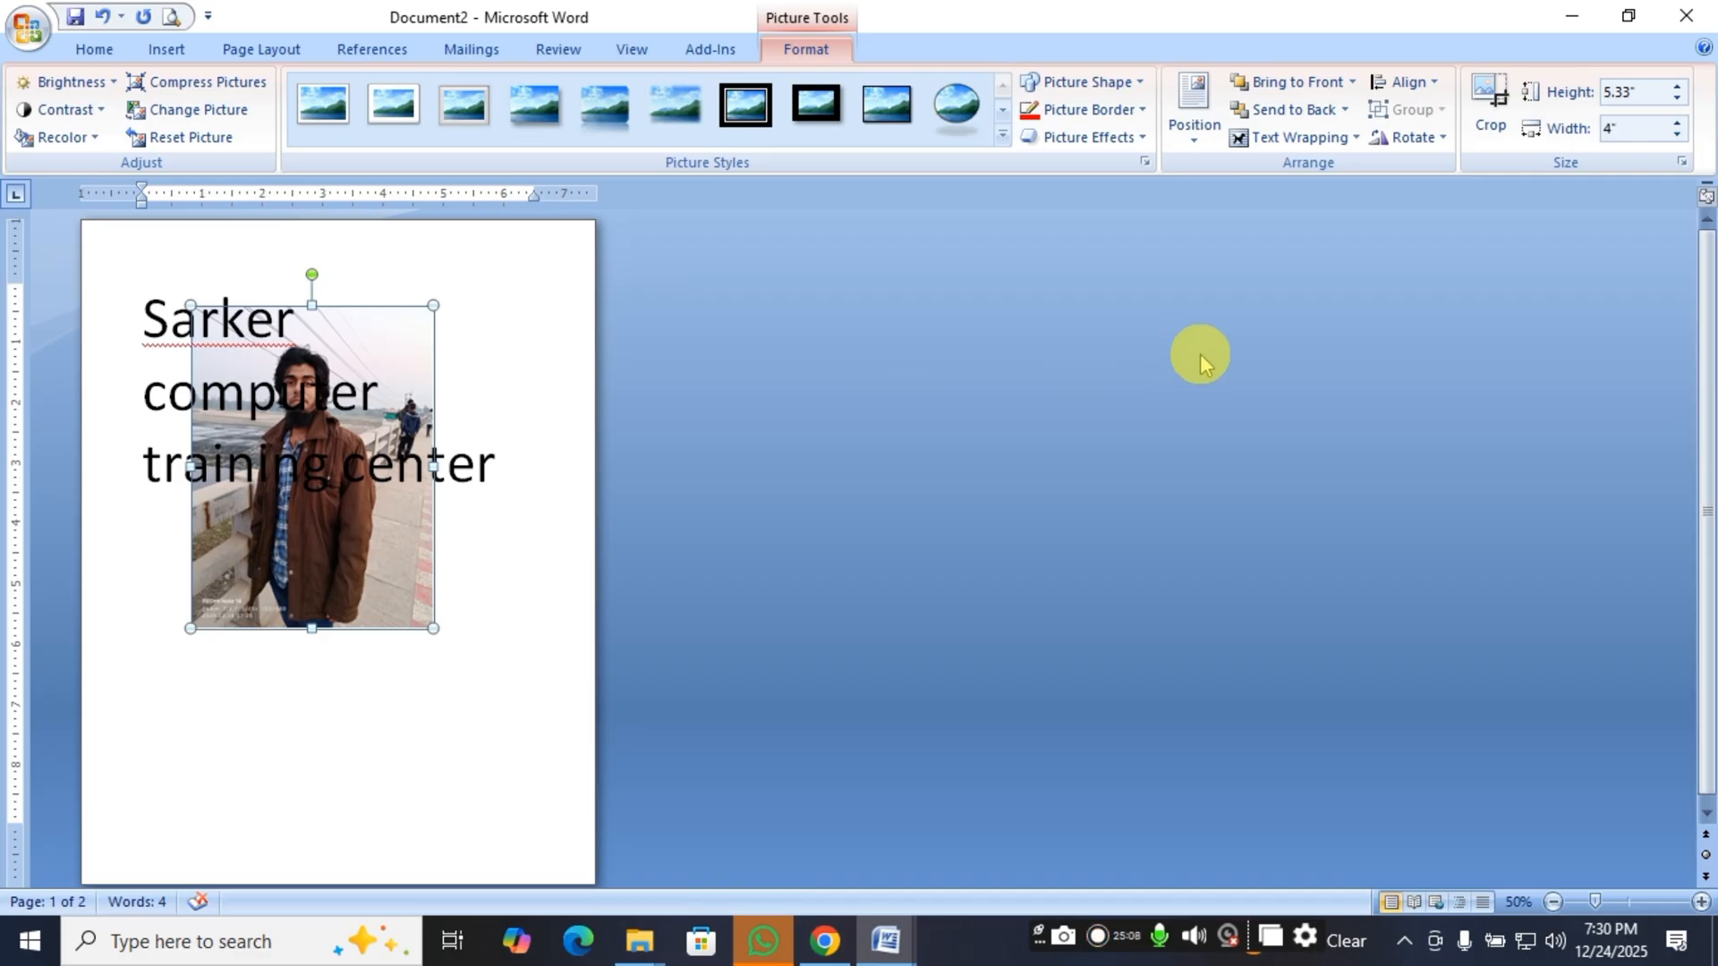
left_click(1311, 143)
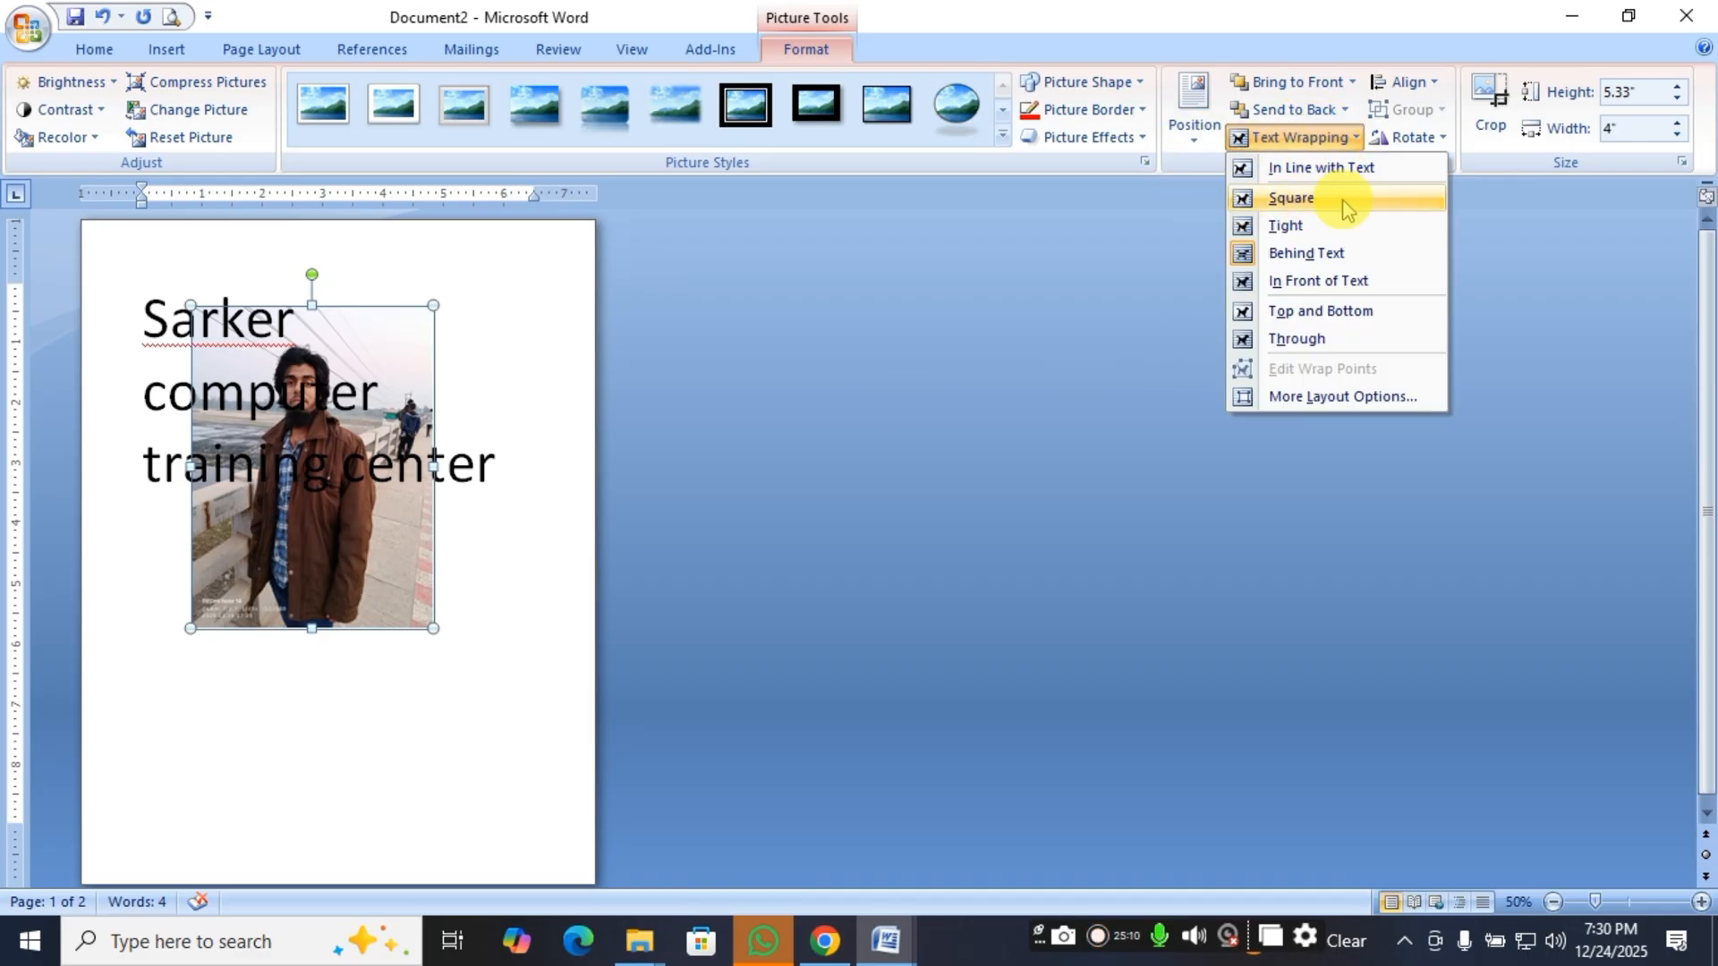
Switch to Chrome and search Google from the new tab for "dhaka city college".
left_click(822, 939)
left_click(1056, 19)
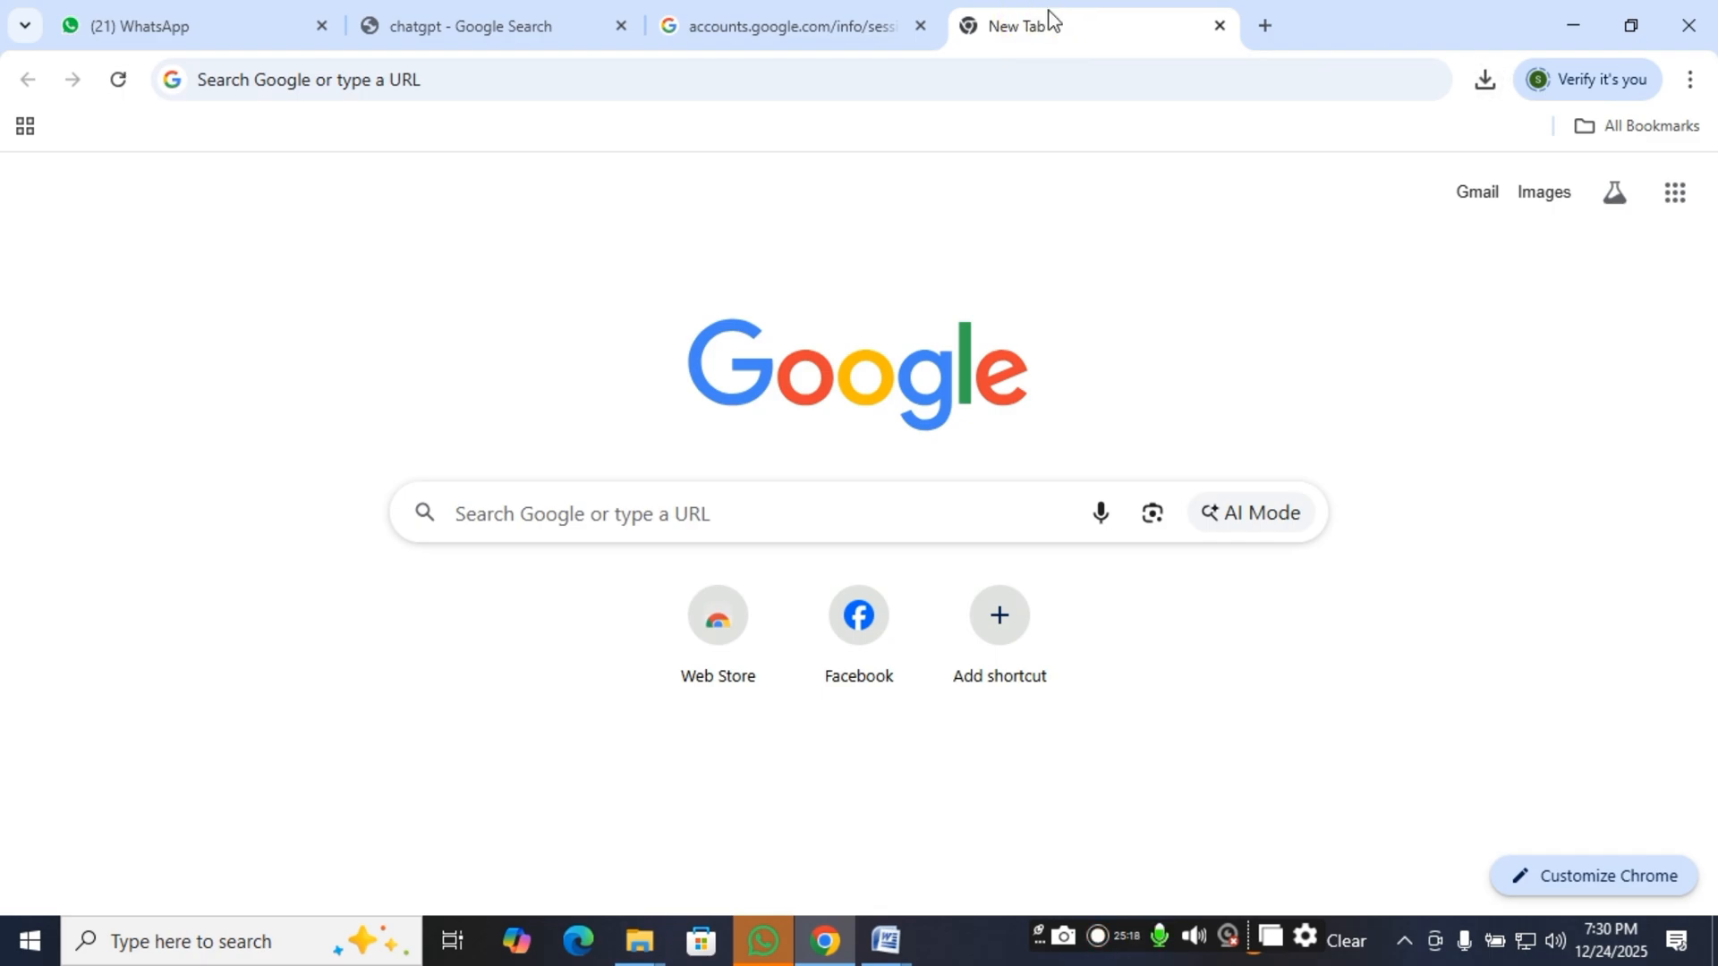
left_click(760, 521)
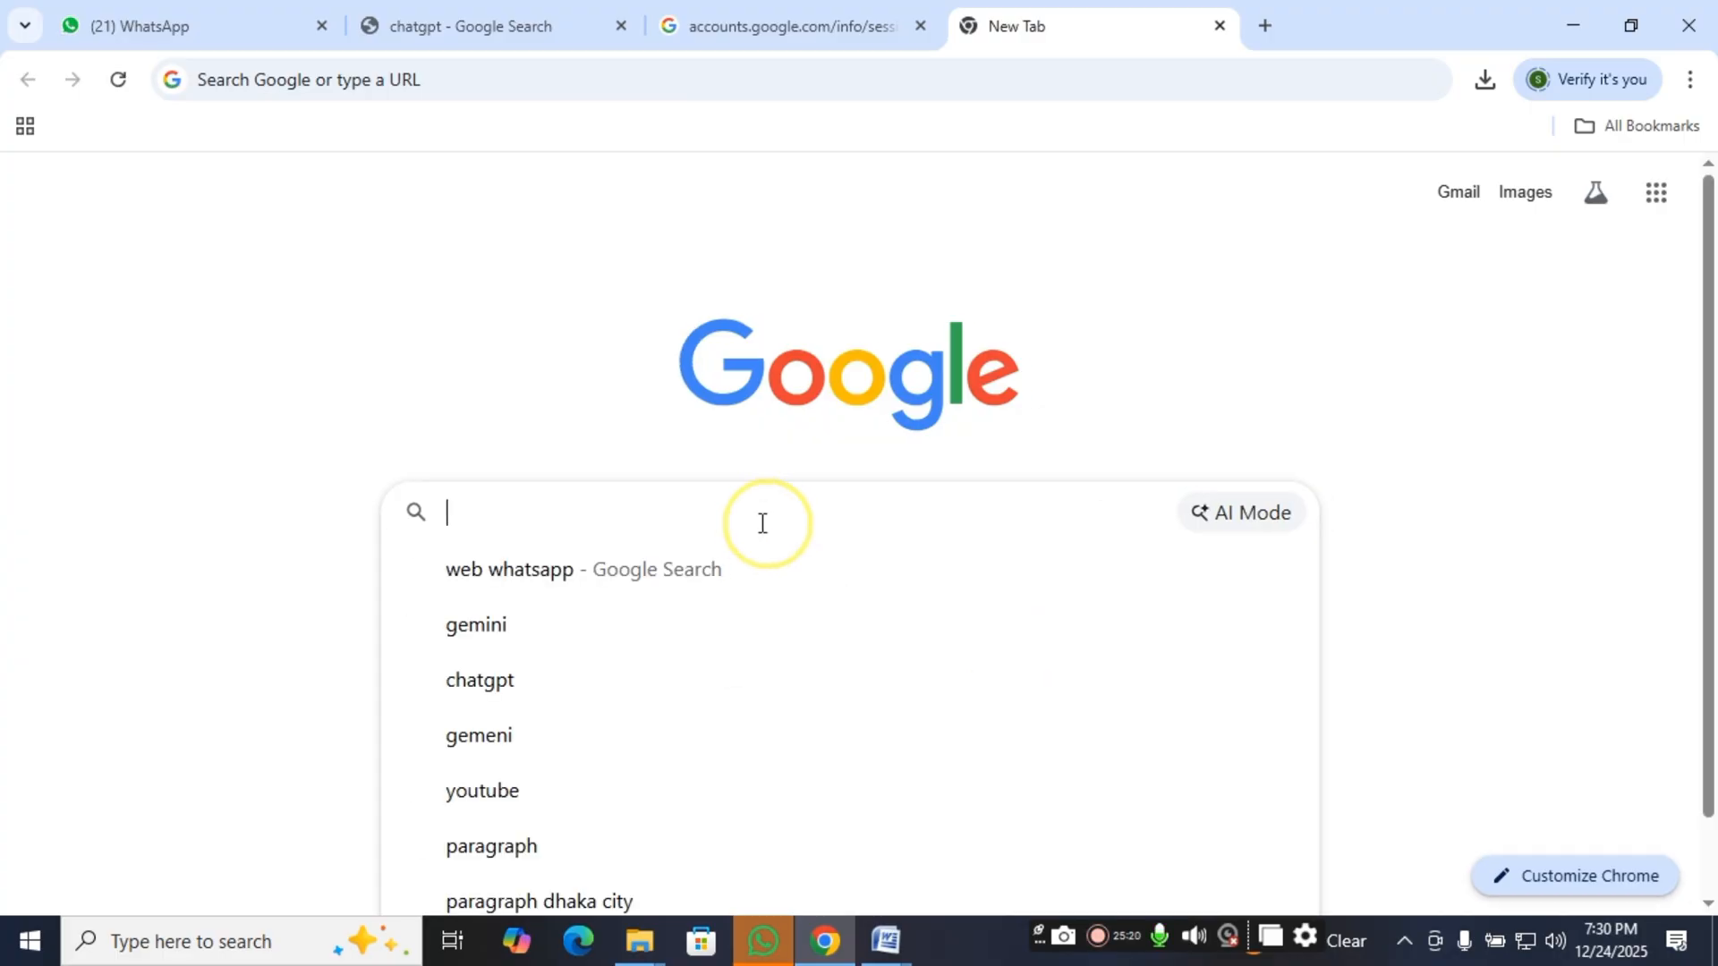
type("dhaka ")
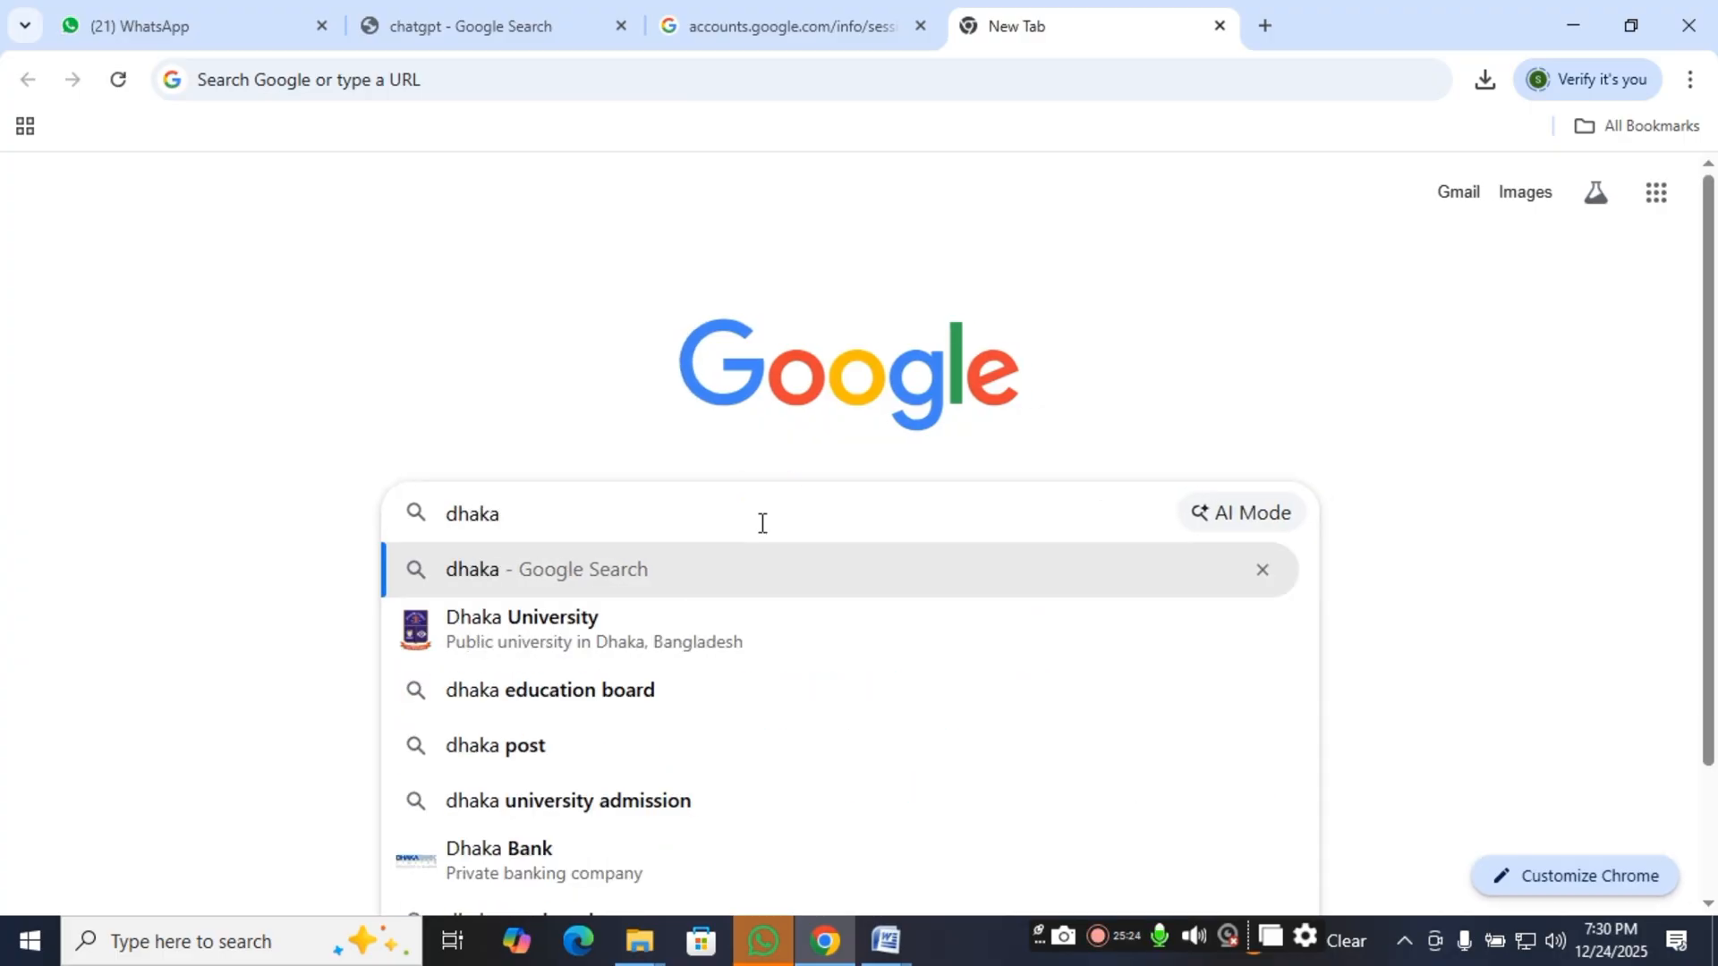
type("city")
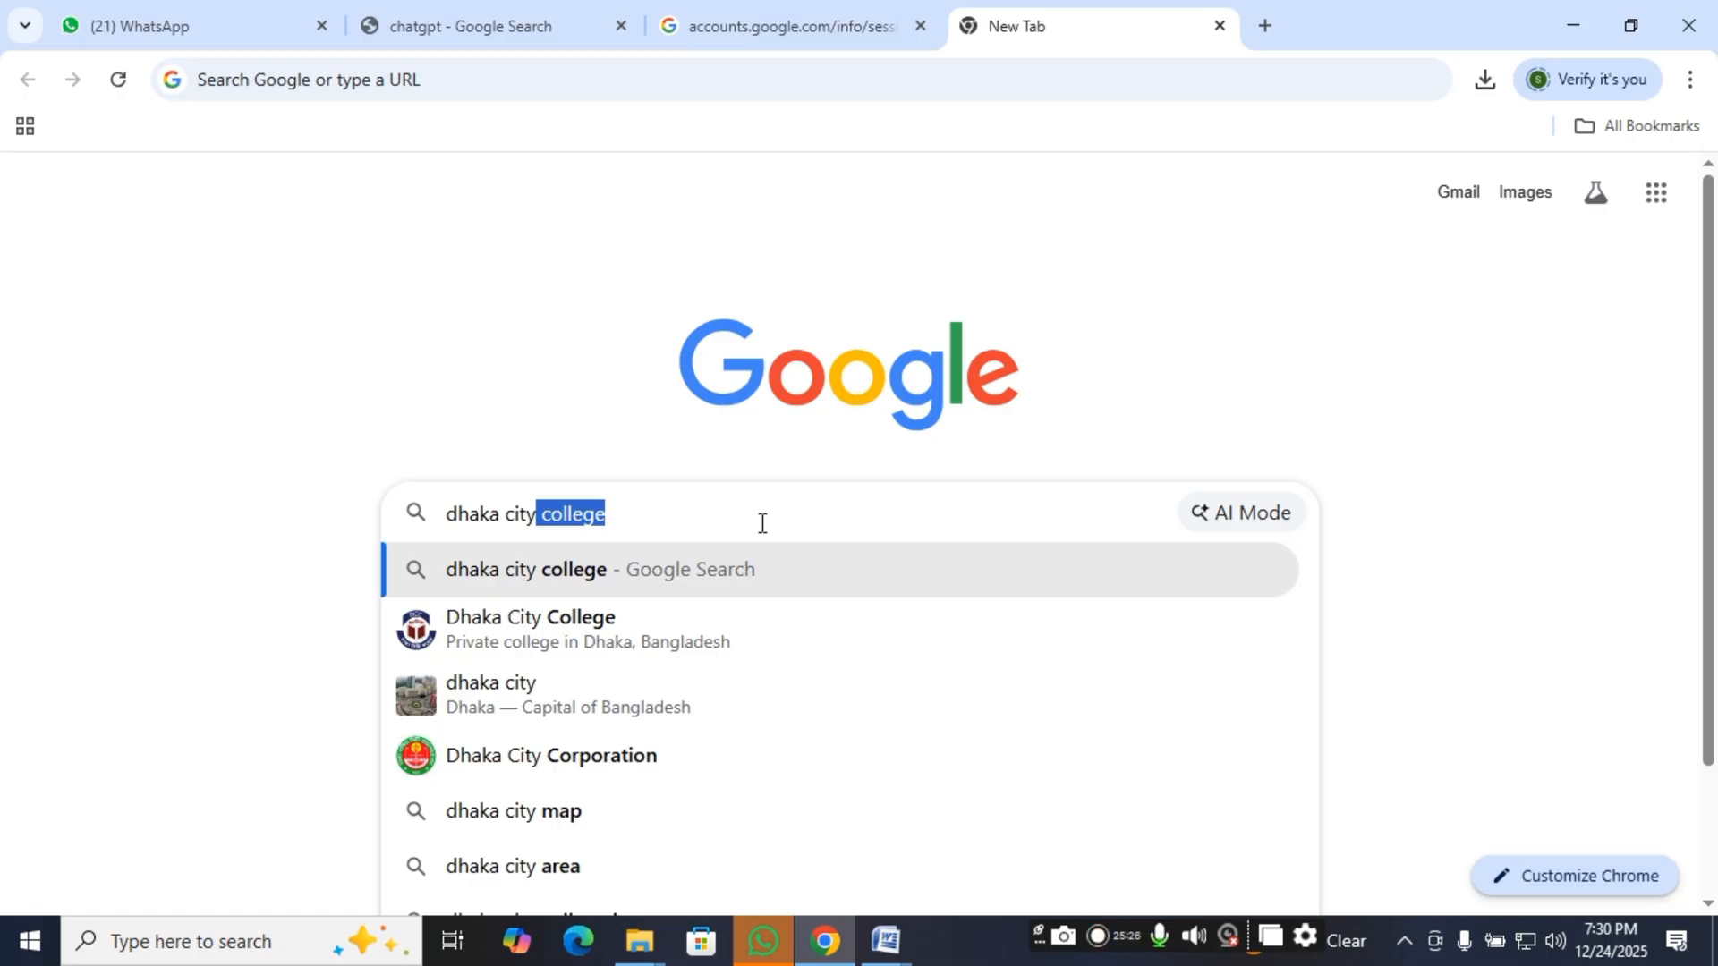
key("Return")
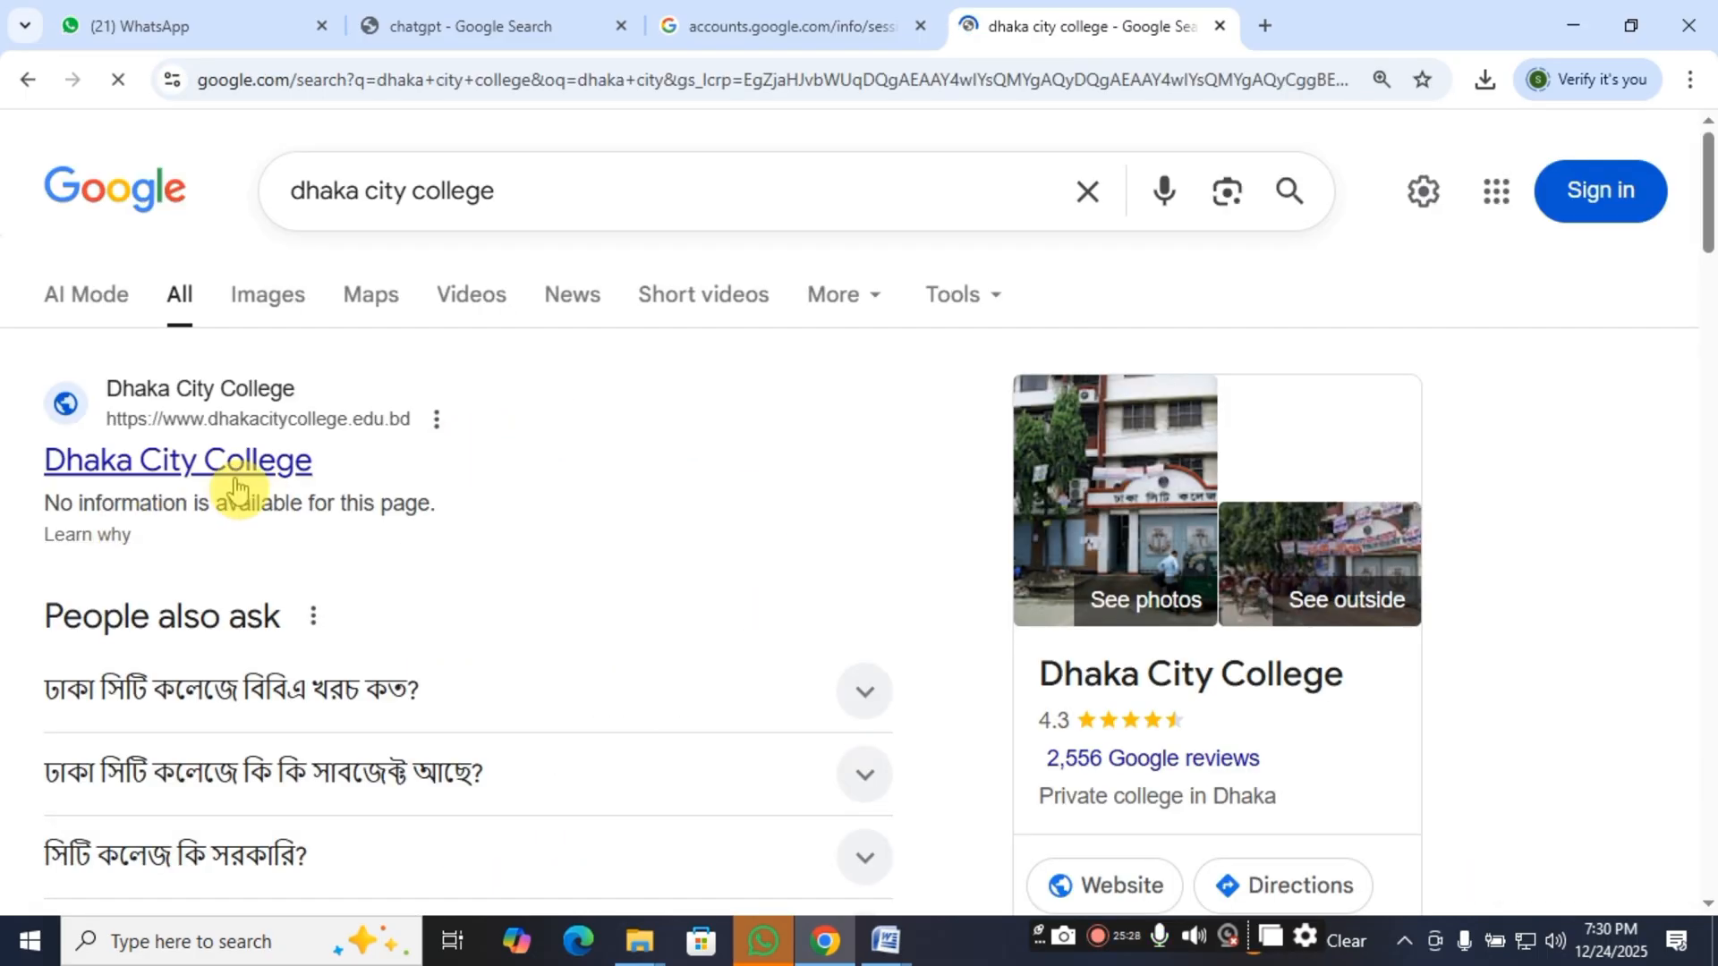
Look over the Dhaka City College home page and return to the search results.
left_click(235, 488)
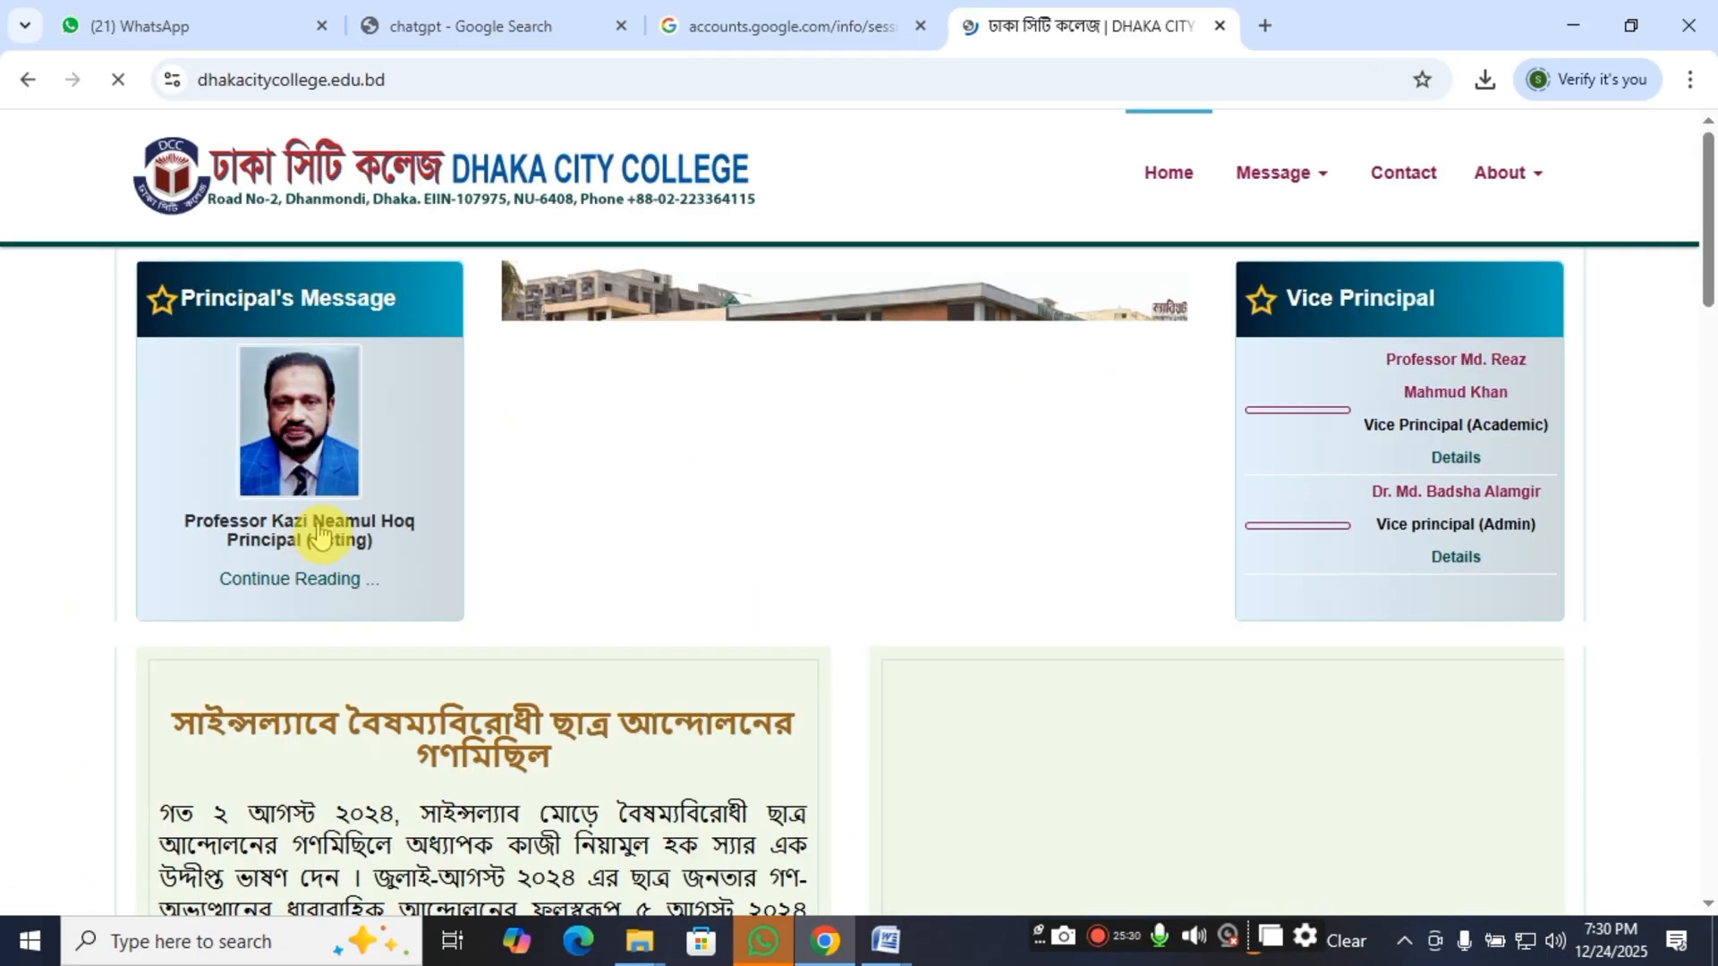
scroll(319, 537, "down", 4)
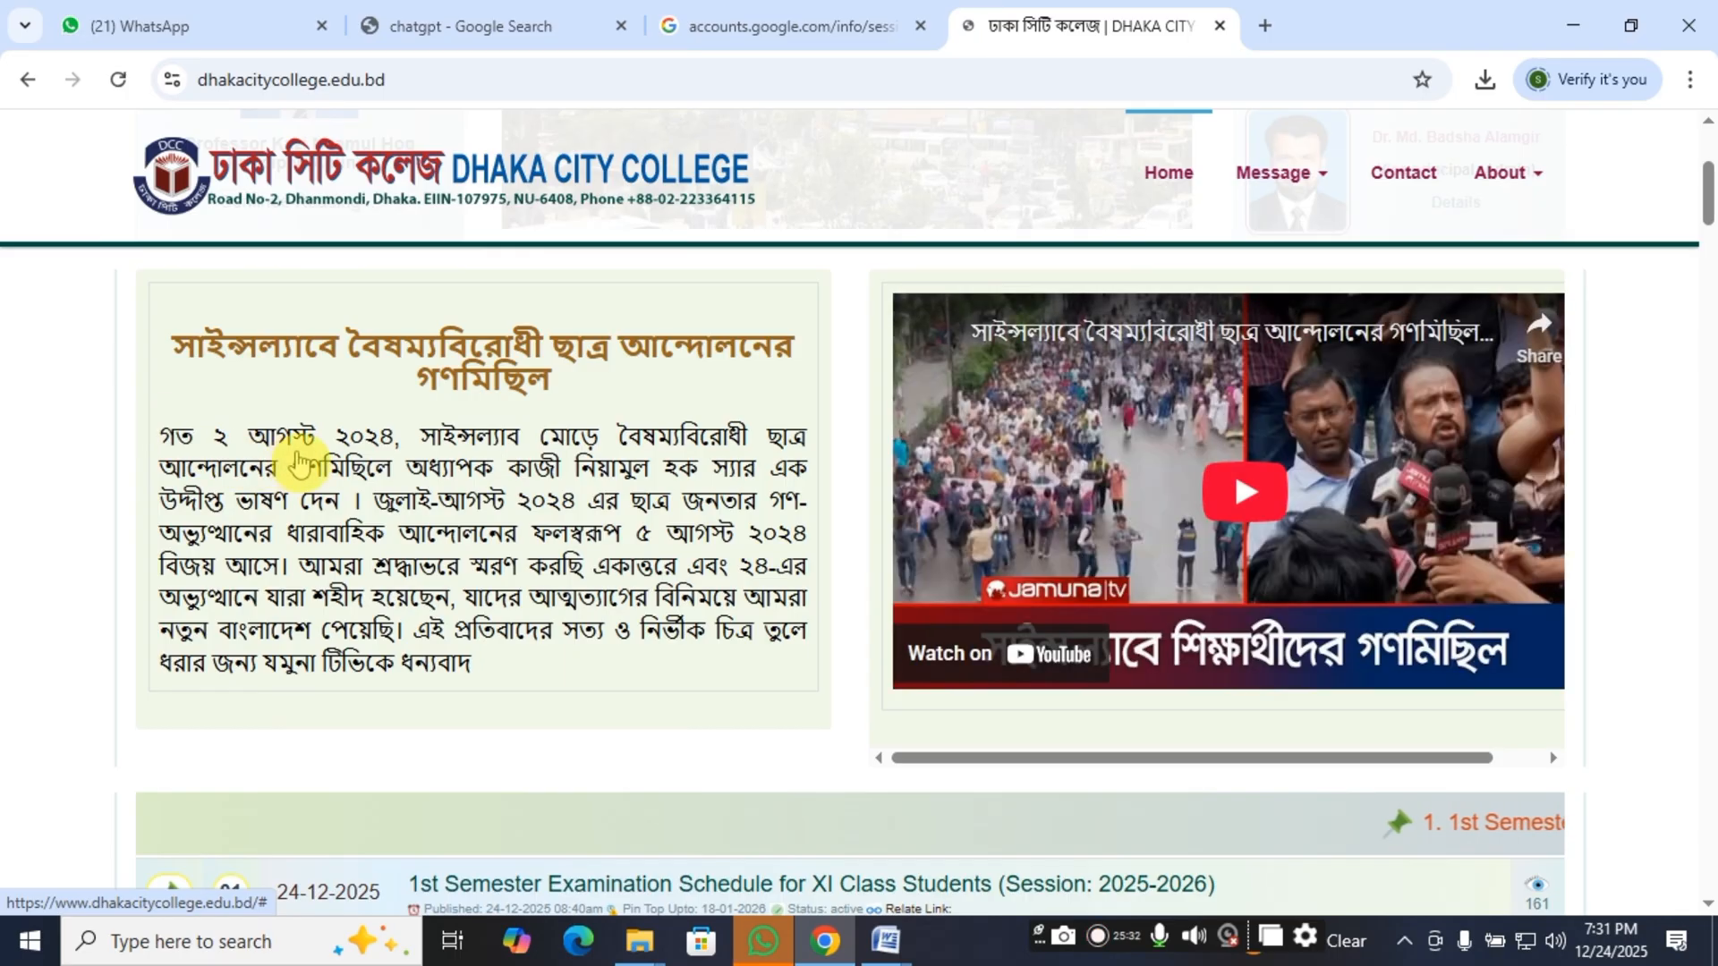
scroll(307, 452, "up", 4)
left_click(20, 82)
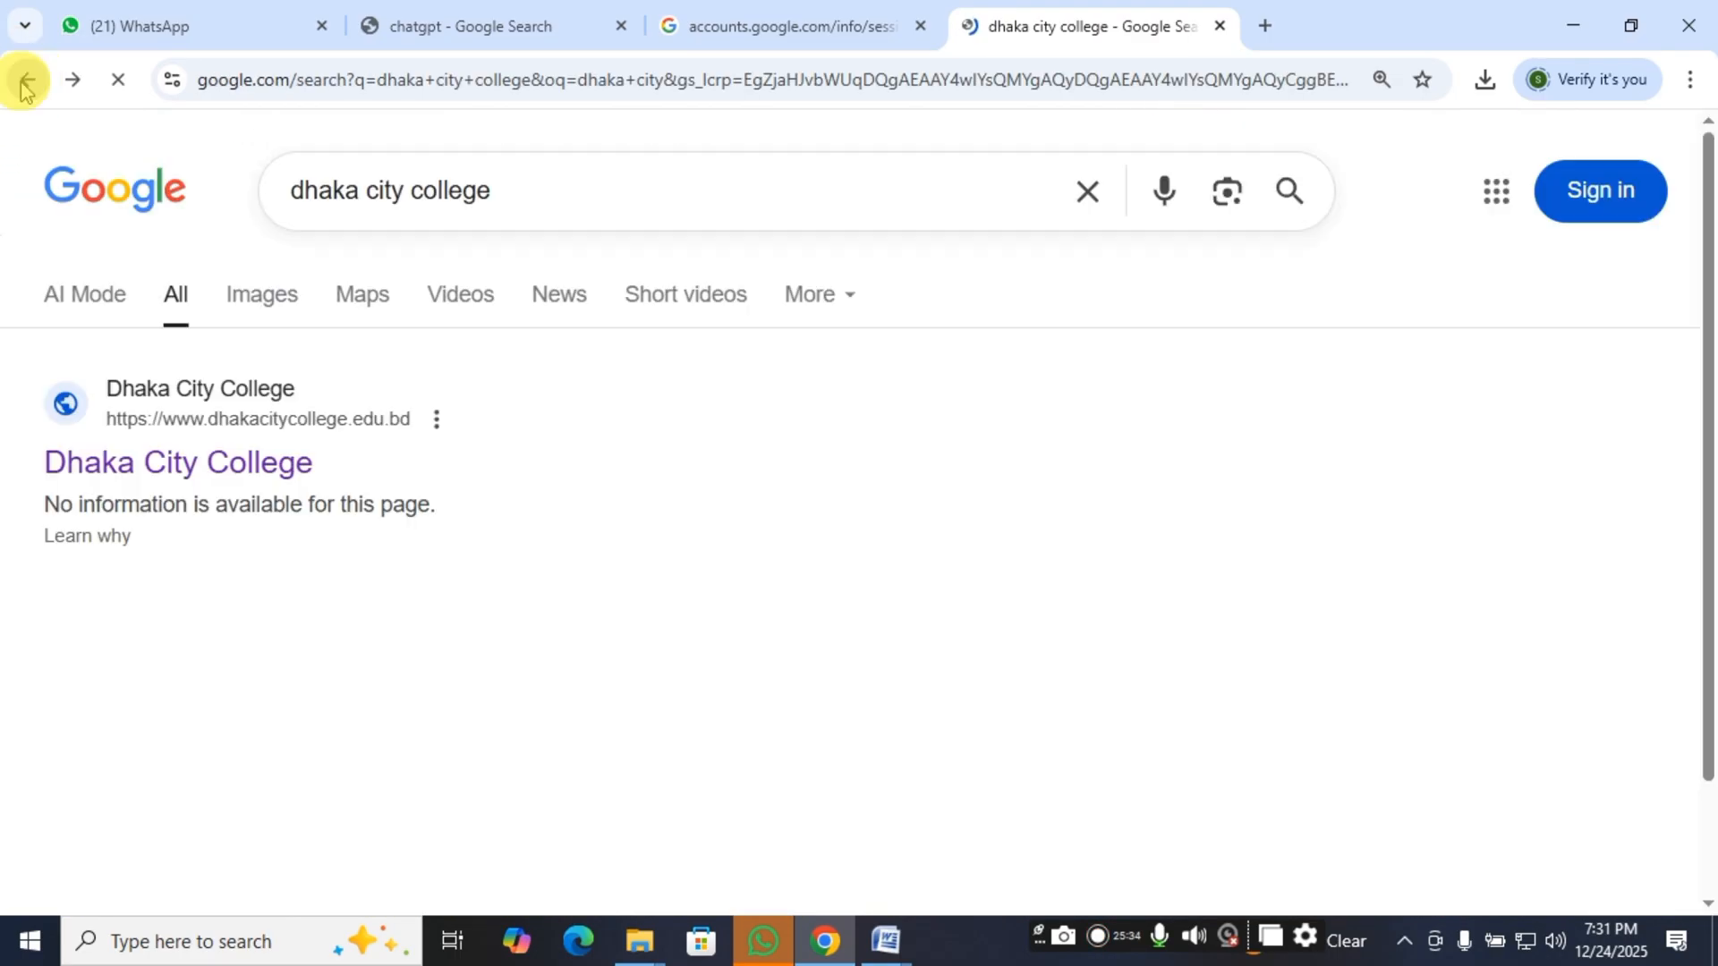
Shorten the Google query to "dhaka city" and run the search again.
left_click(550, 212)
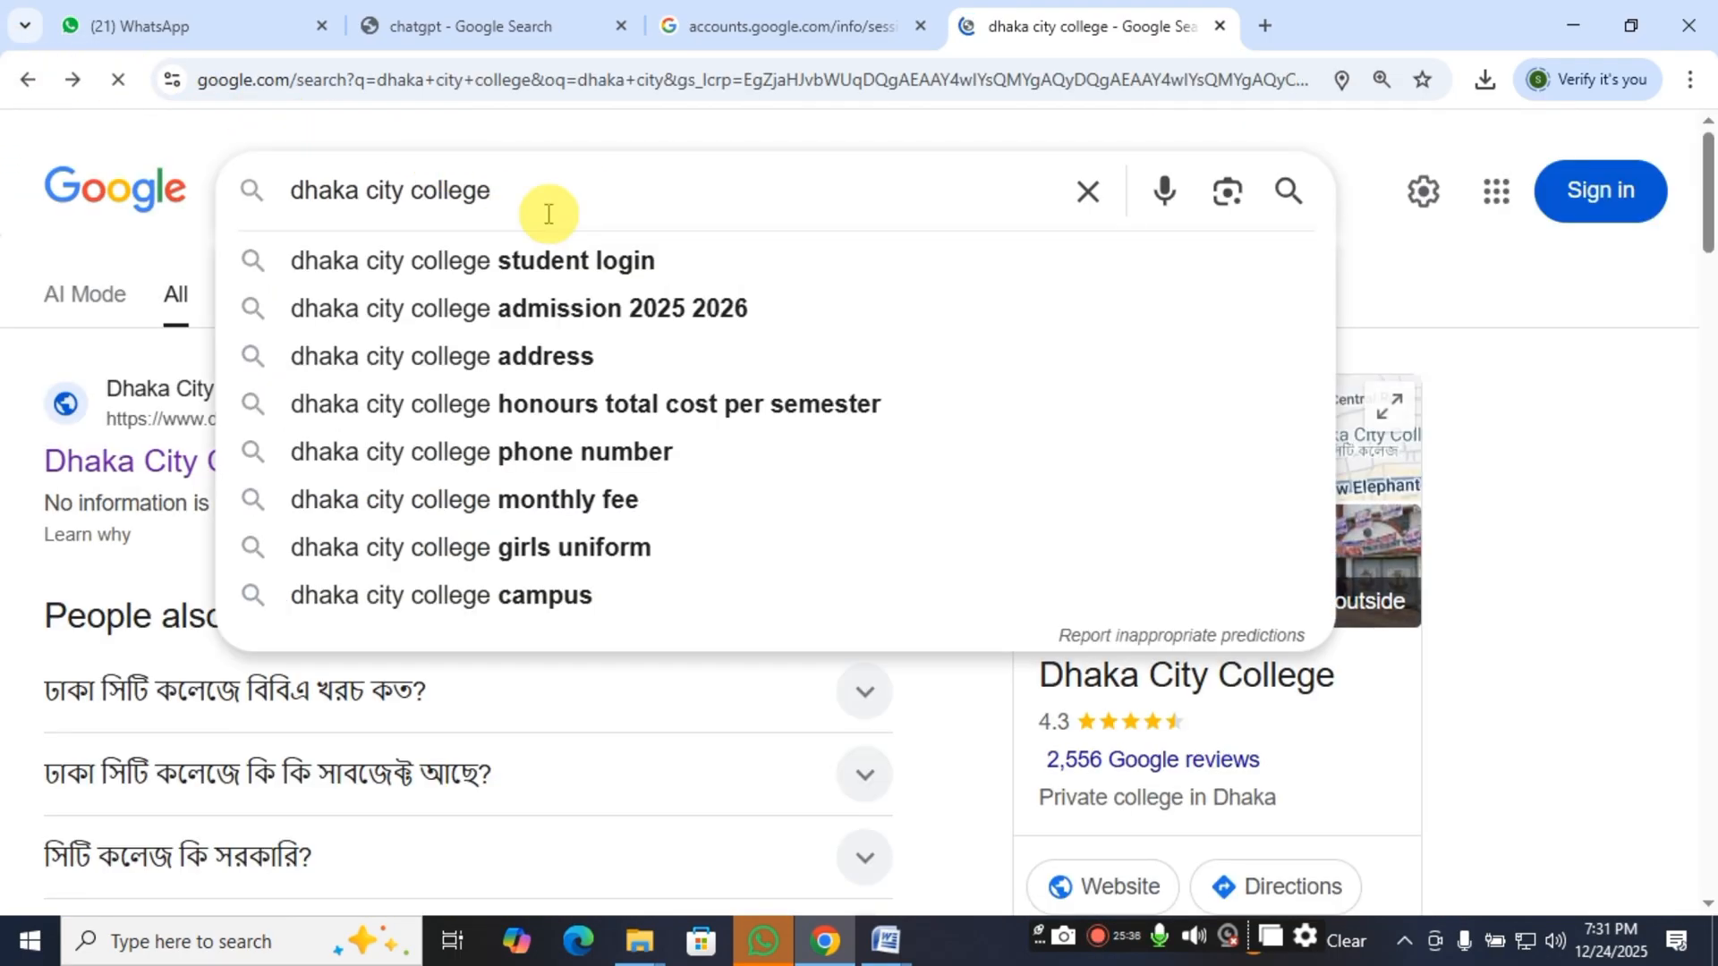
key("BackSpace")
key("BackSpace")
key("BackSpace")
key("BackSpace")
key("BackSpace")
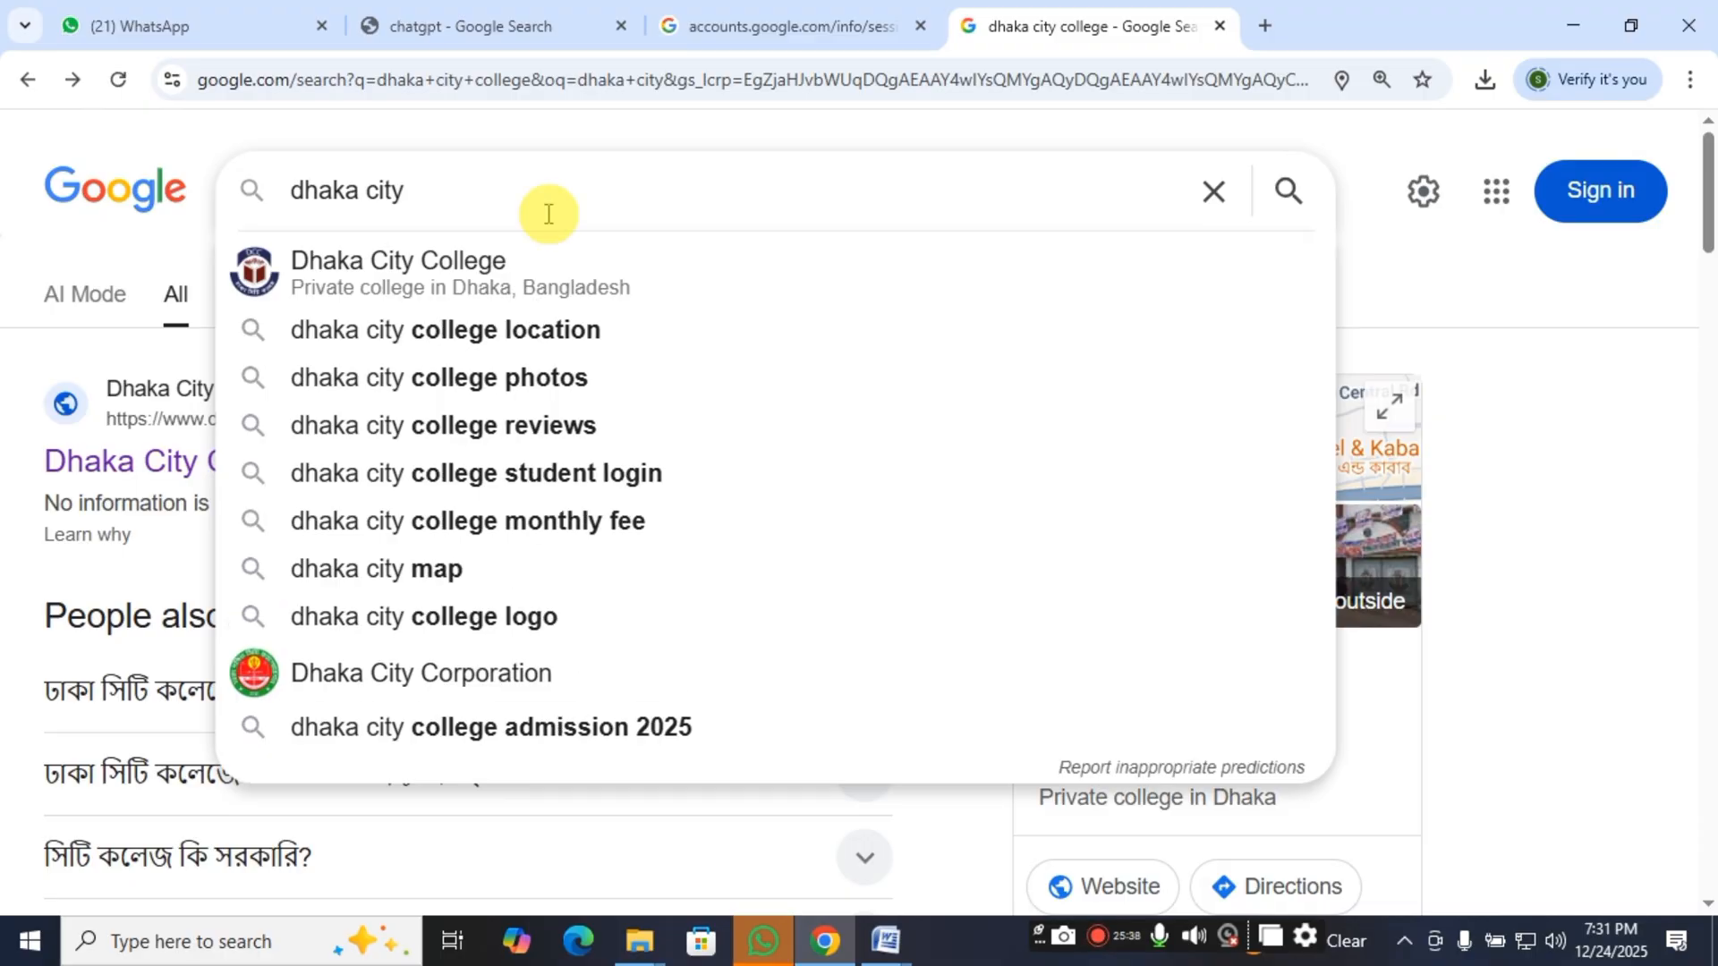
key("Return")
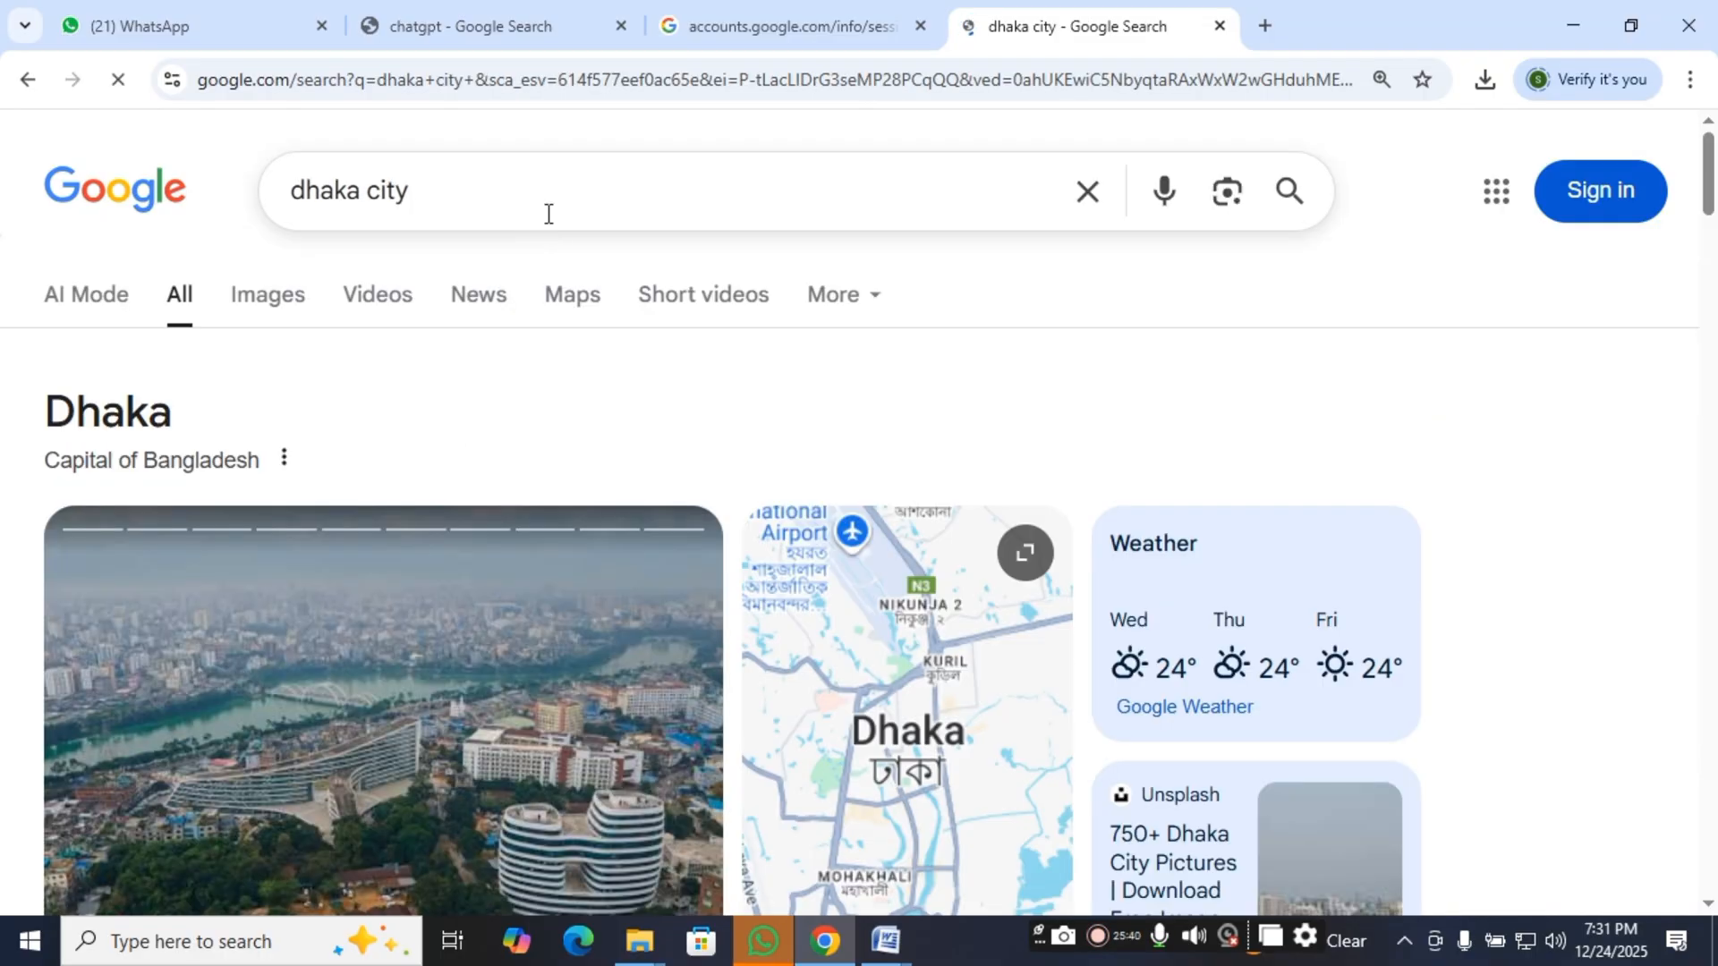
Open the Wikipedia article on Dhaka from the results and copy its first two introductory paragraphs.
scroll(450, 662, "down", 8)
scroll(214, 640, "down", 9)
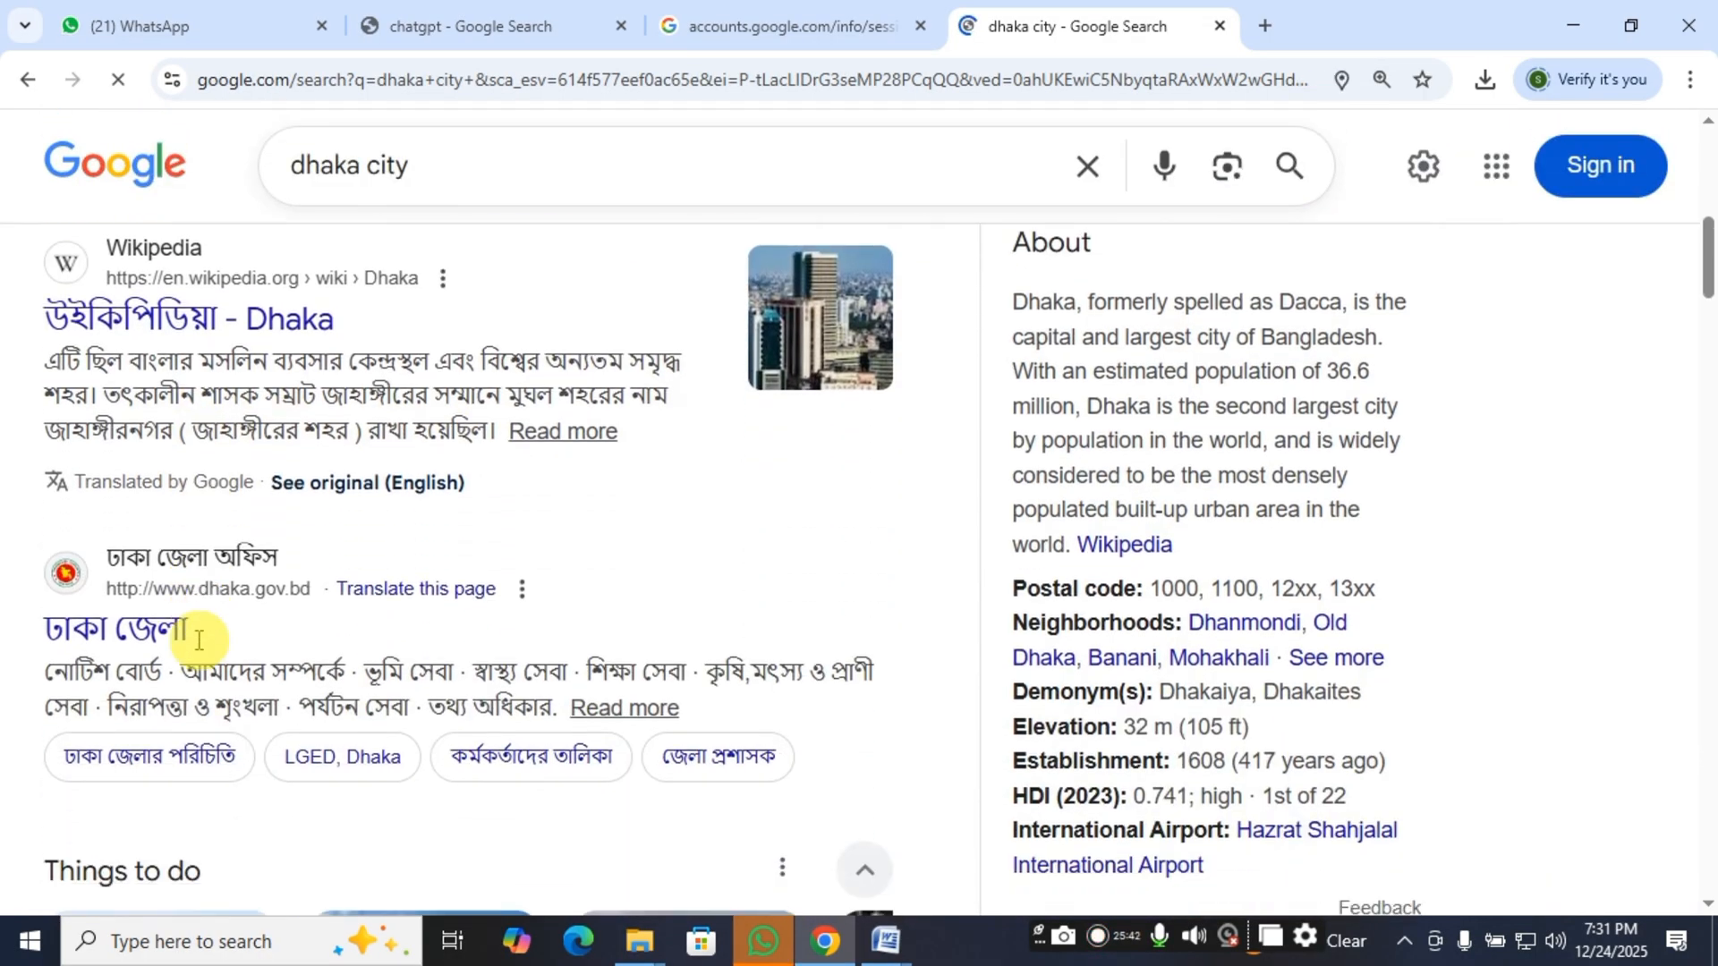
scroll(236, 617, "up", 8)
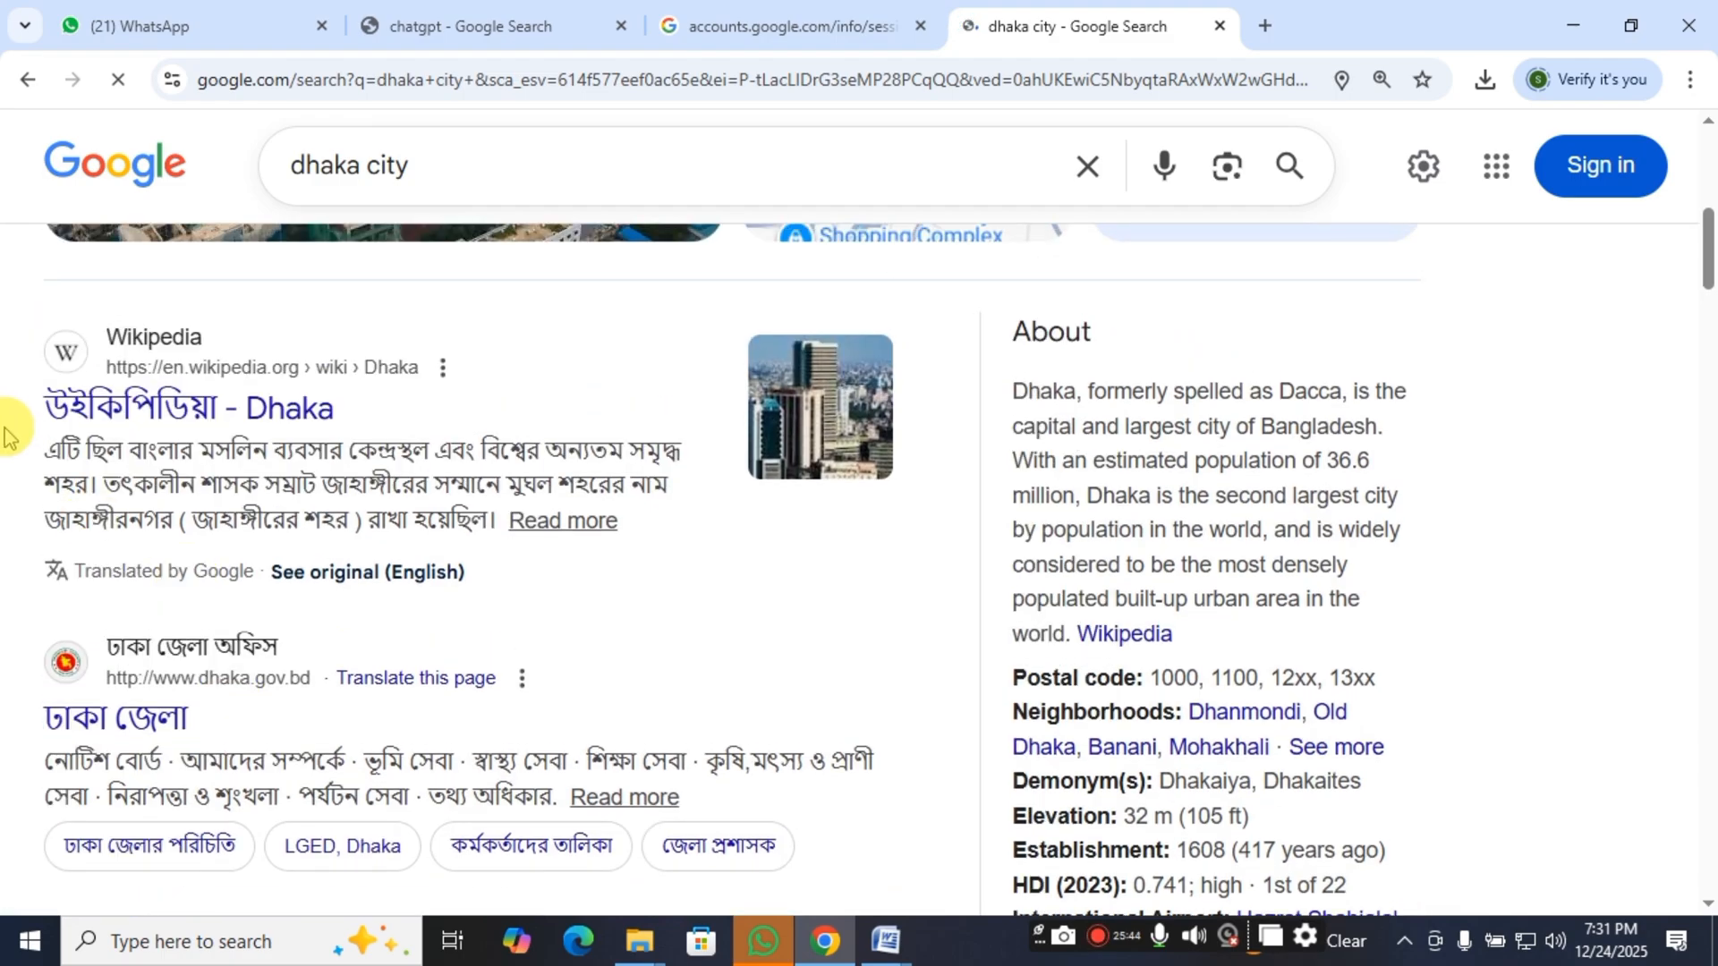
left_click(563, 523)
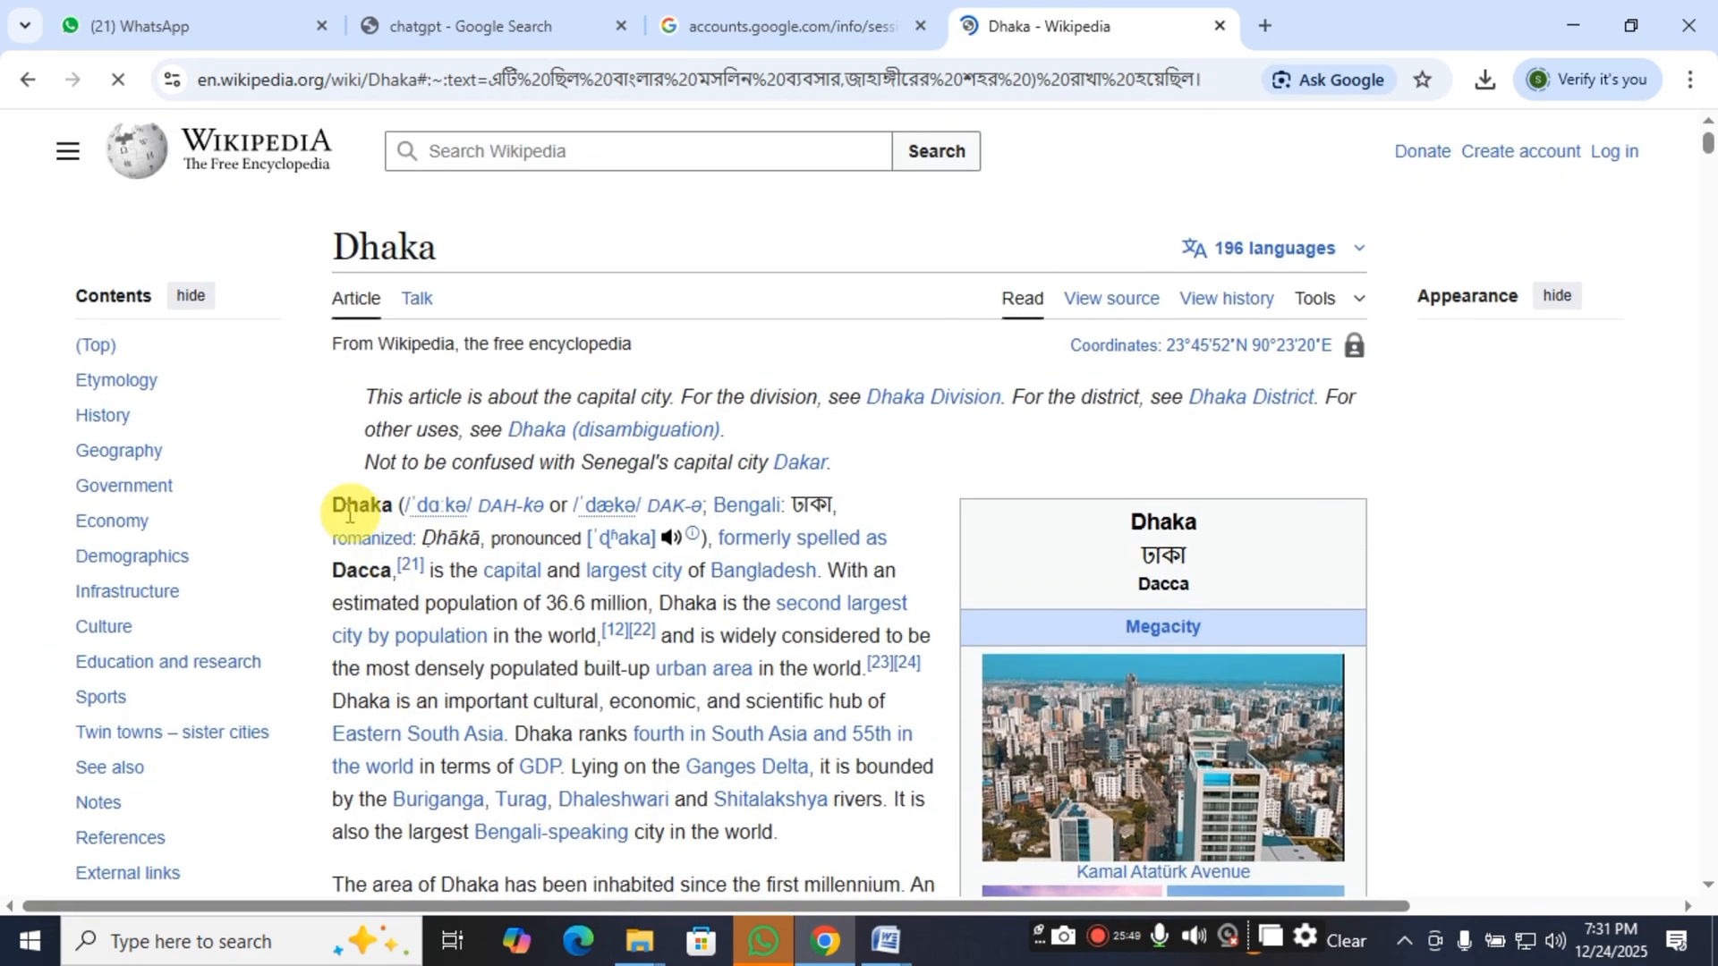
left_click_drag(337, 504, 766, 586)
scroll(575, 537, "down", 7)
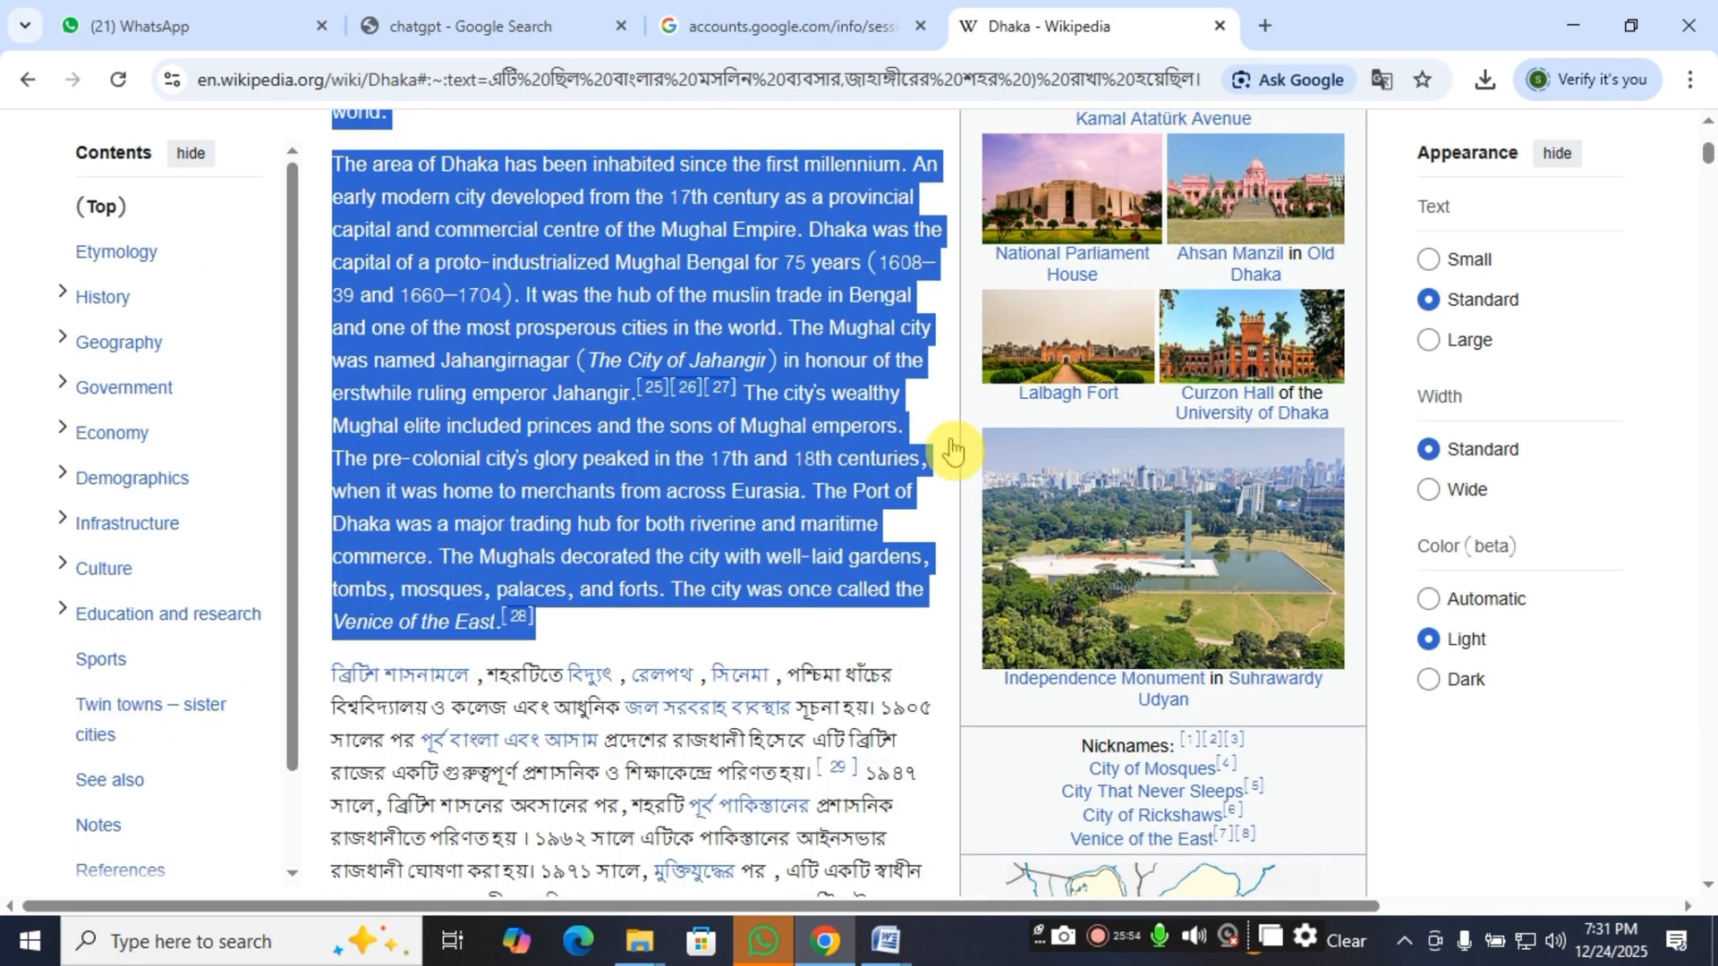
Switch to Document2 in Word and paste the copied Dhaka paragraphs after the heading.
left_click(886, 942)
left_click(979, 838)
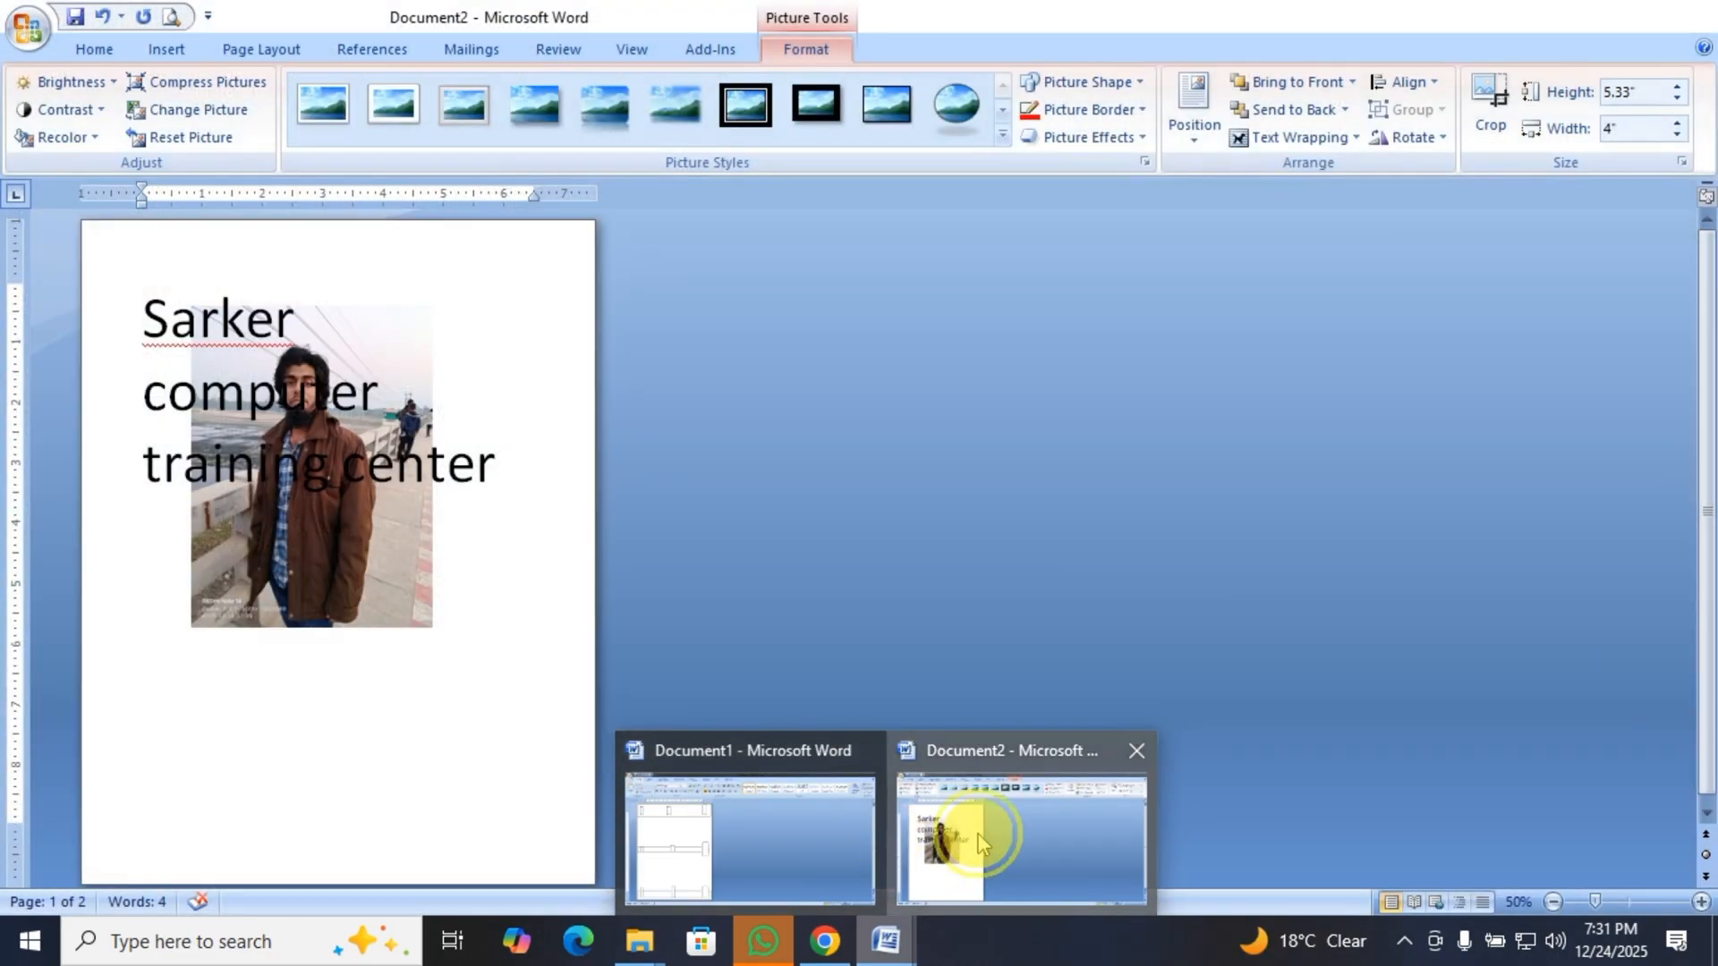
left_click(104, 671)
left_click(165, 652)
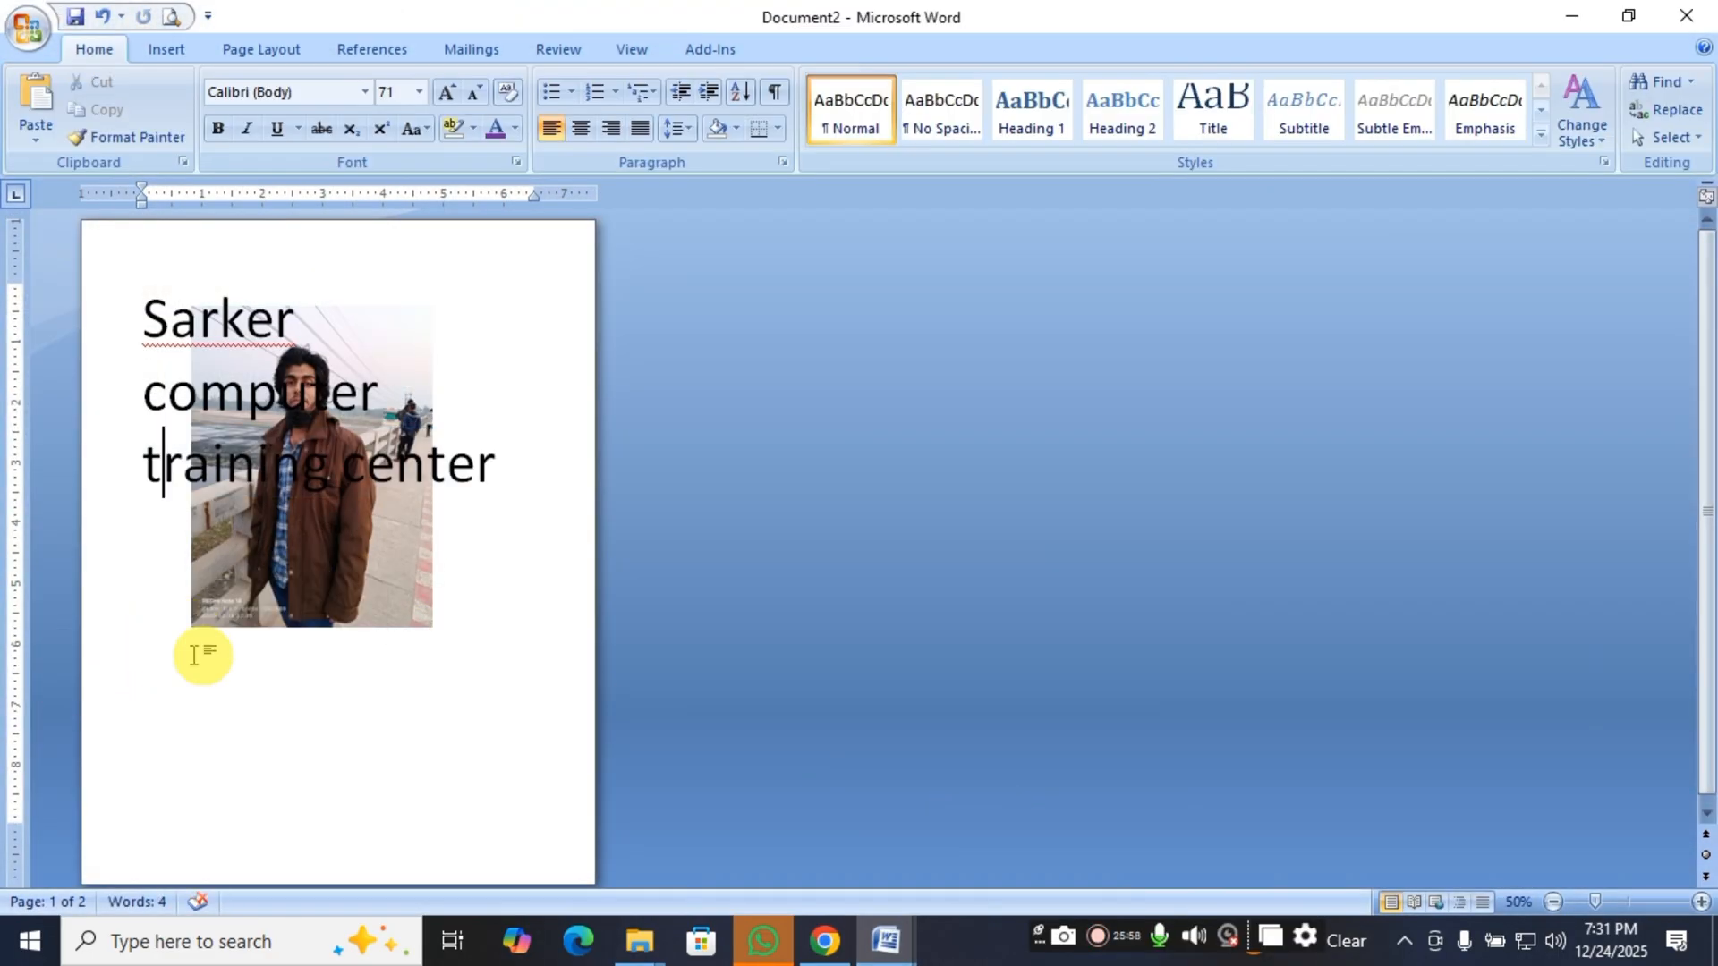
left_click(519, 475)
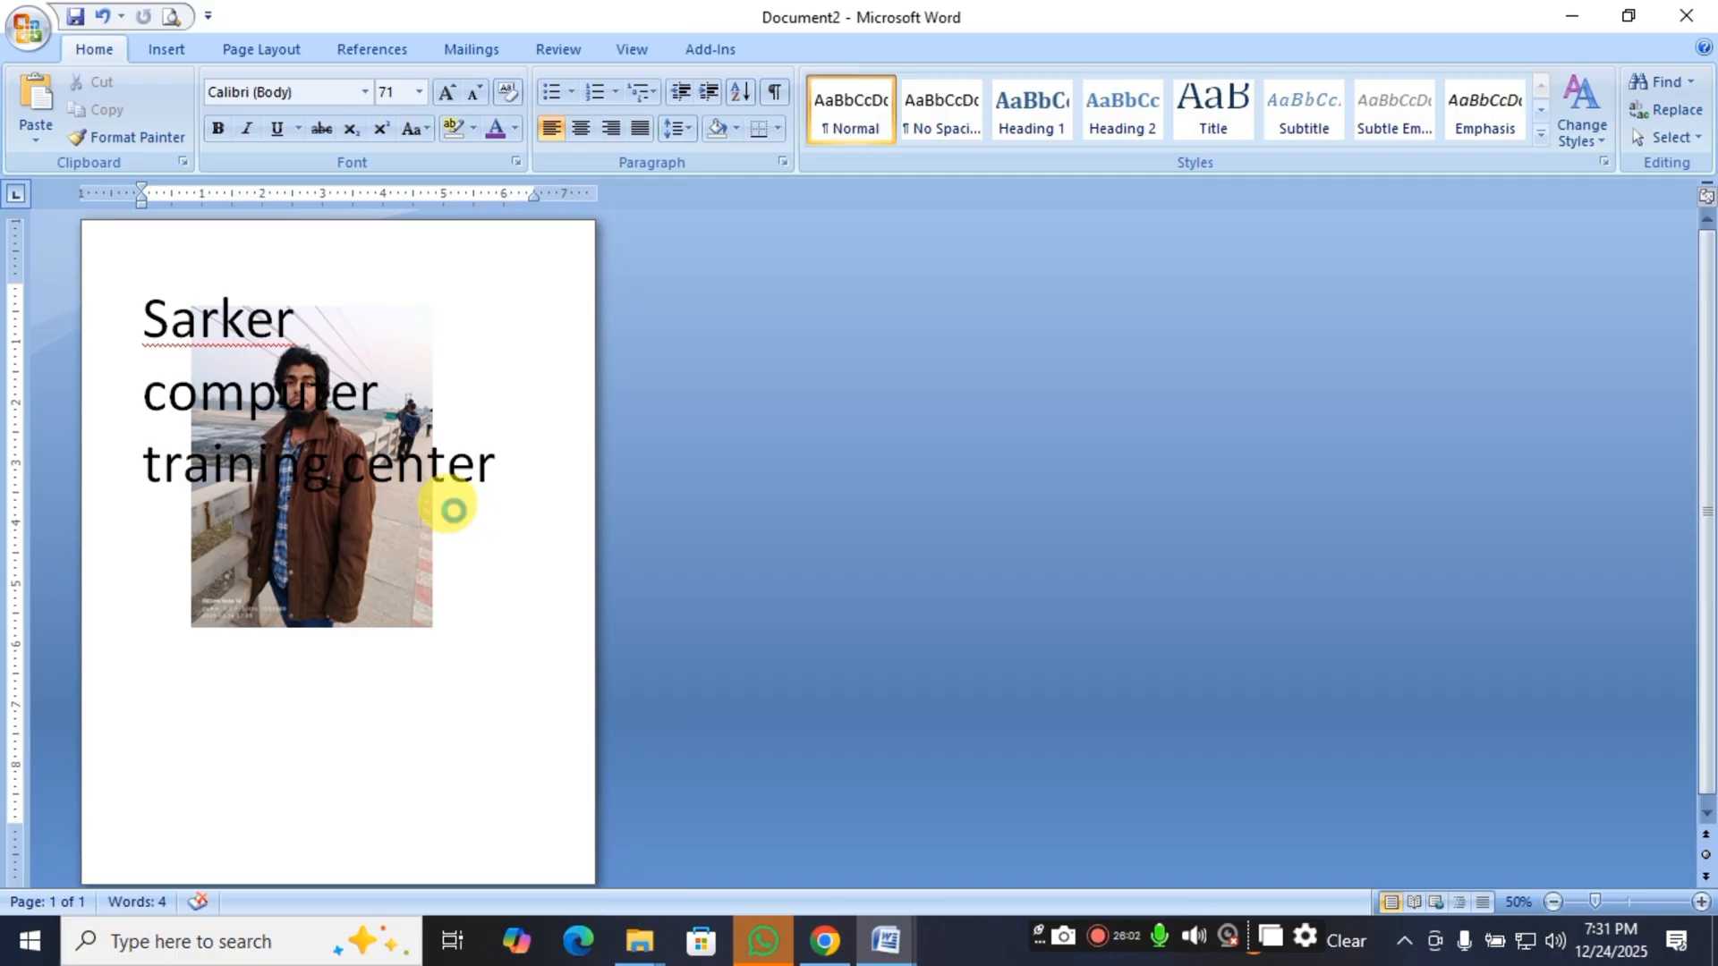
key("ctrl+v")
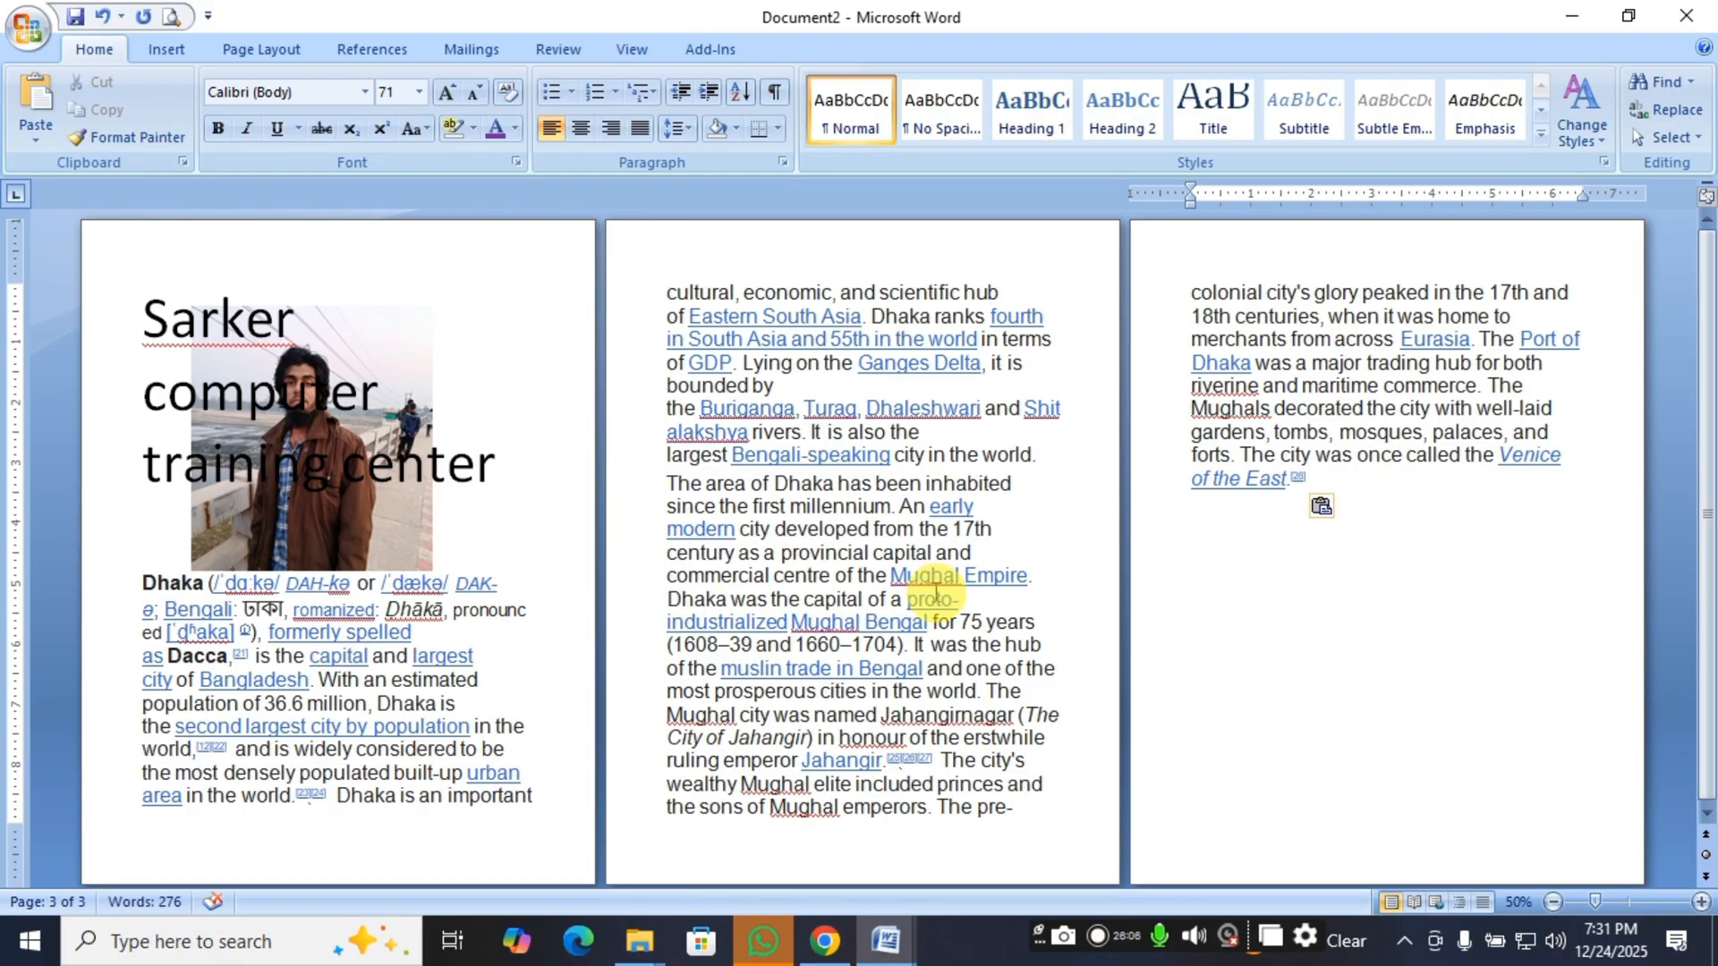
Move the picture down below the heading so it lies behind the first Dhaka paragraph.
left_click_drag(328, 508, 415, 595)
left_click_drag(414, 533, 416, 537)
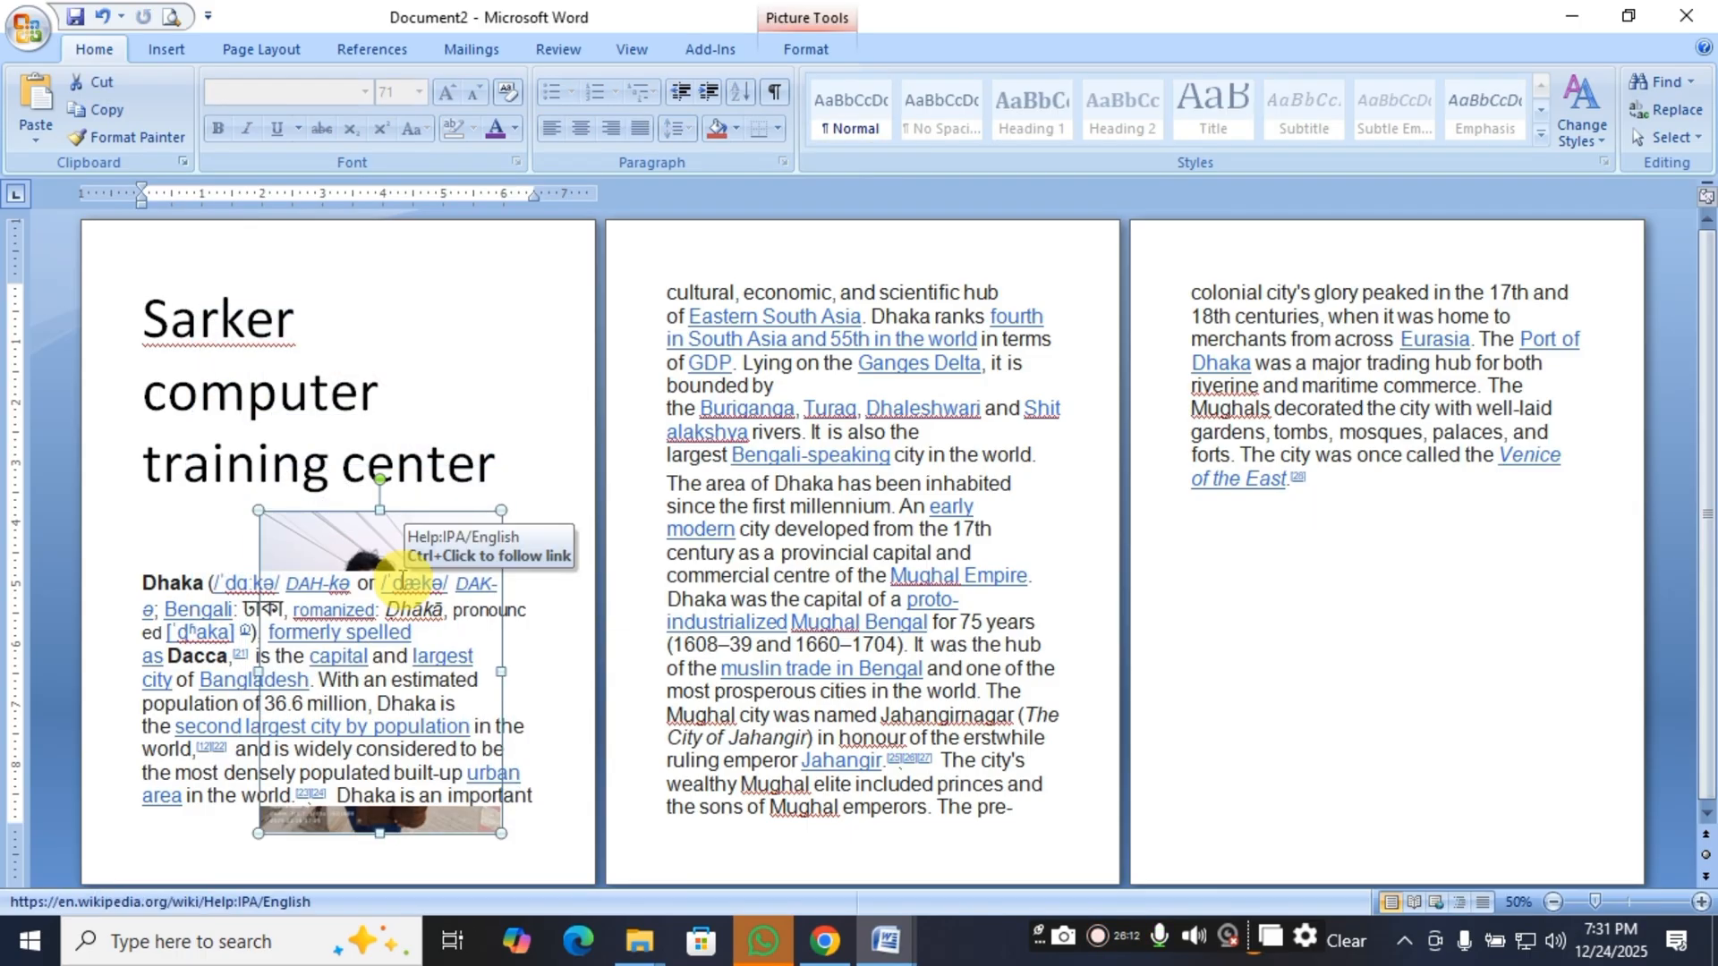
left_click(839, 497)
left_click(453, 526)
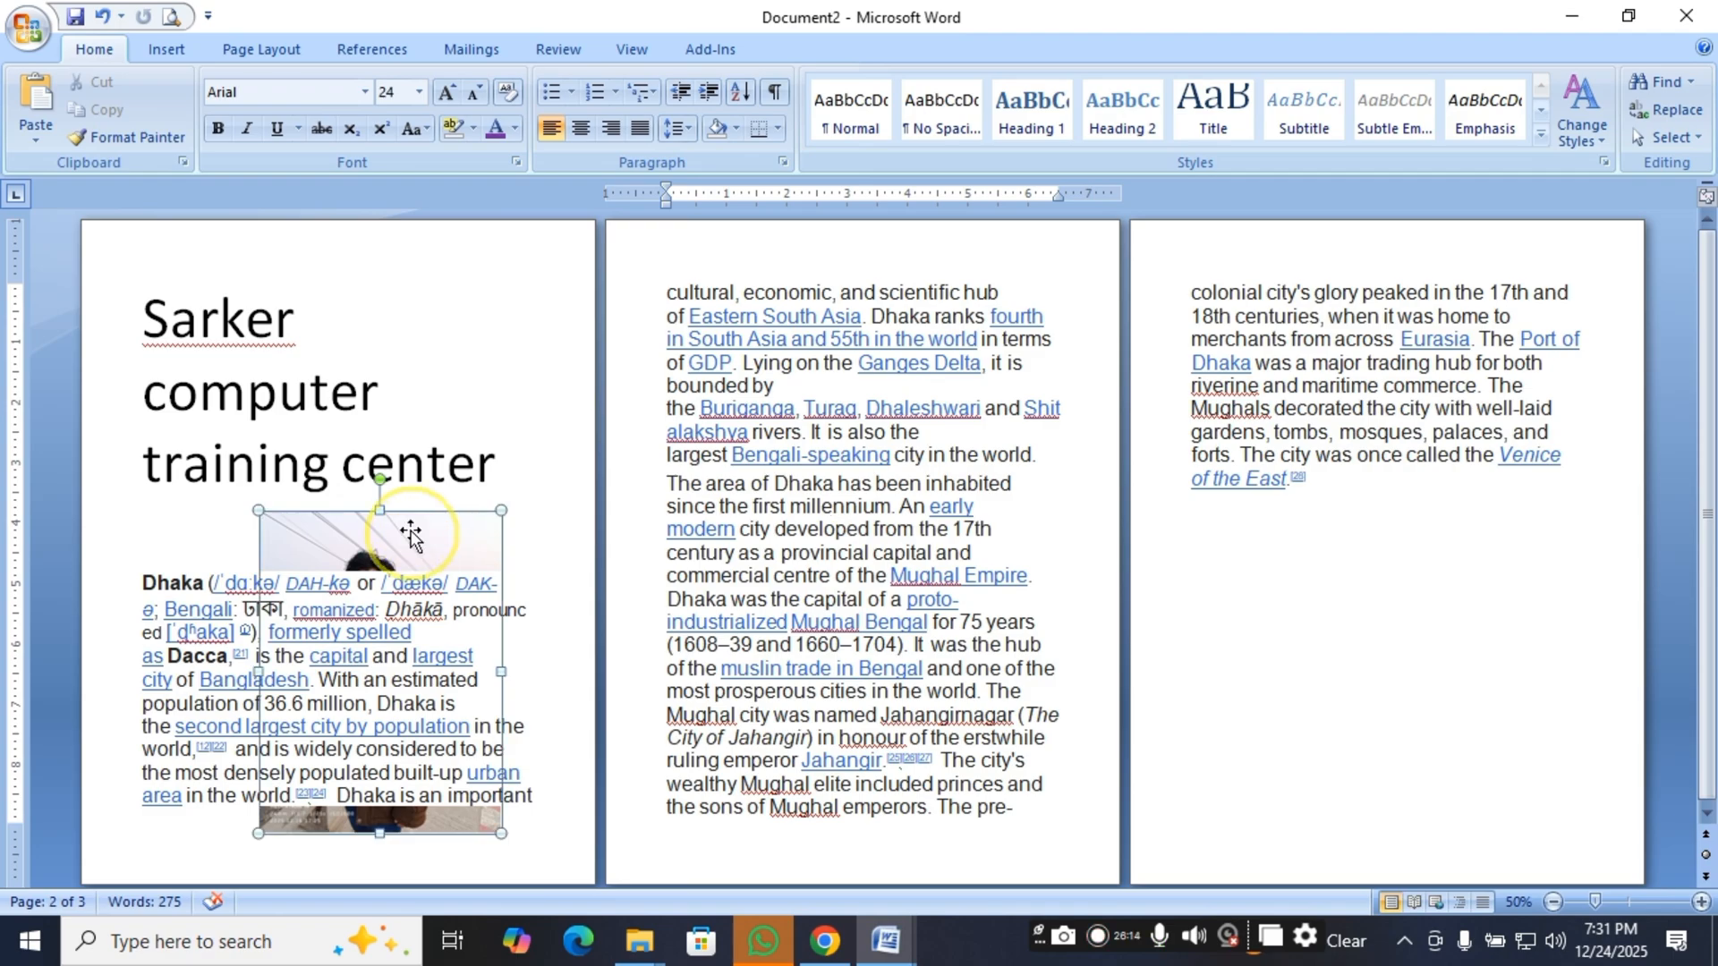
left_click_drag(242, 617, 486, 702)
left_click_drag(369, 523, 422, 570)
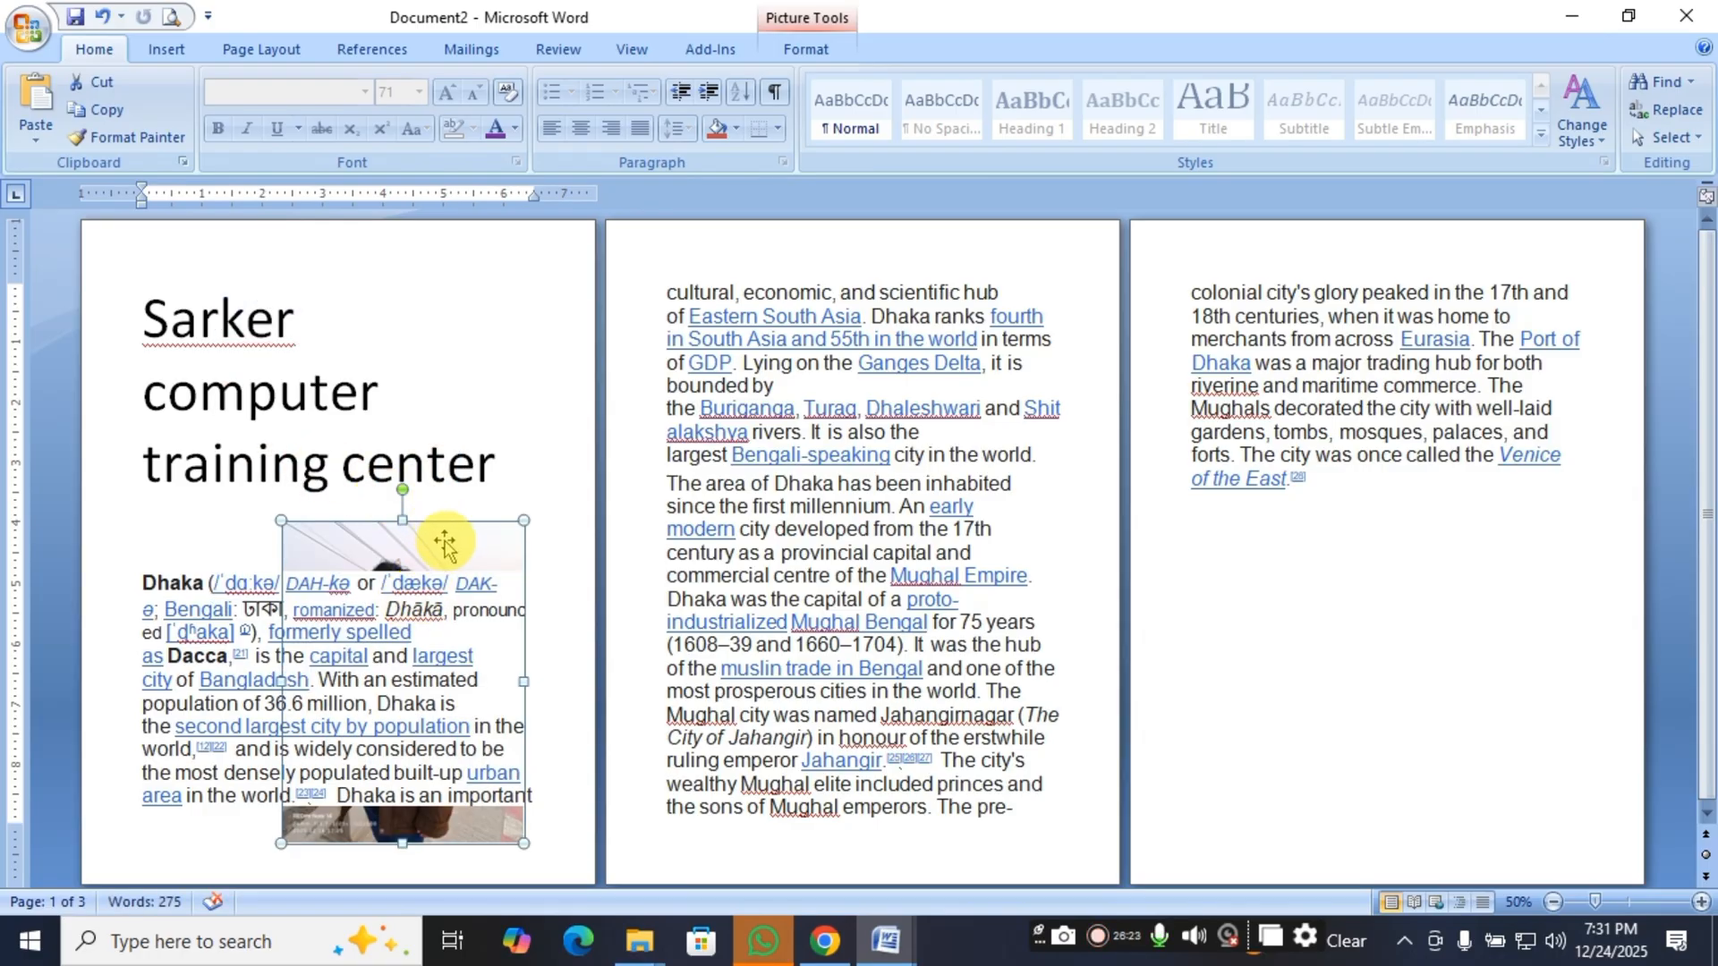
Move the picture up so it overlaps the heading's last line, and select it again.
left_click(446, 539)
left_click(486, 528)
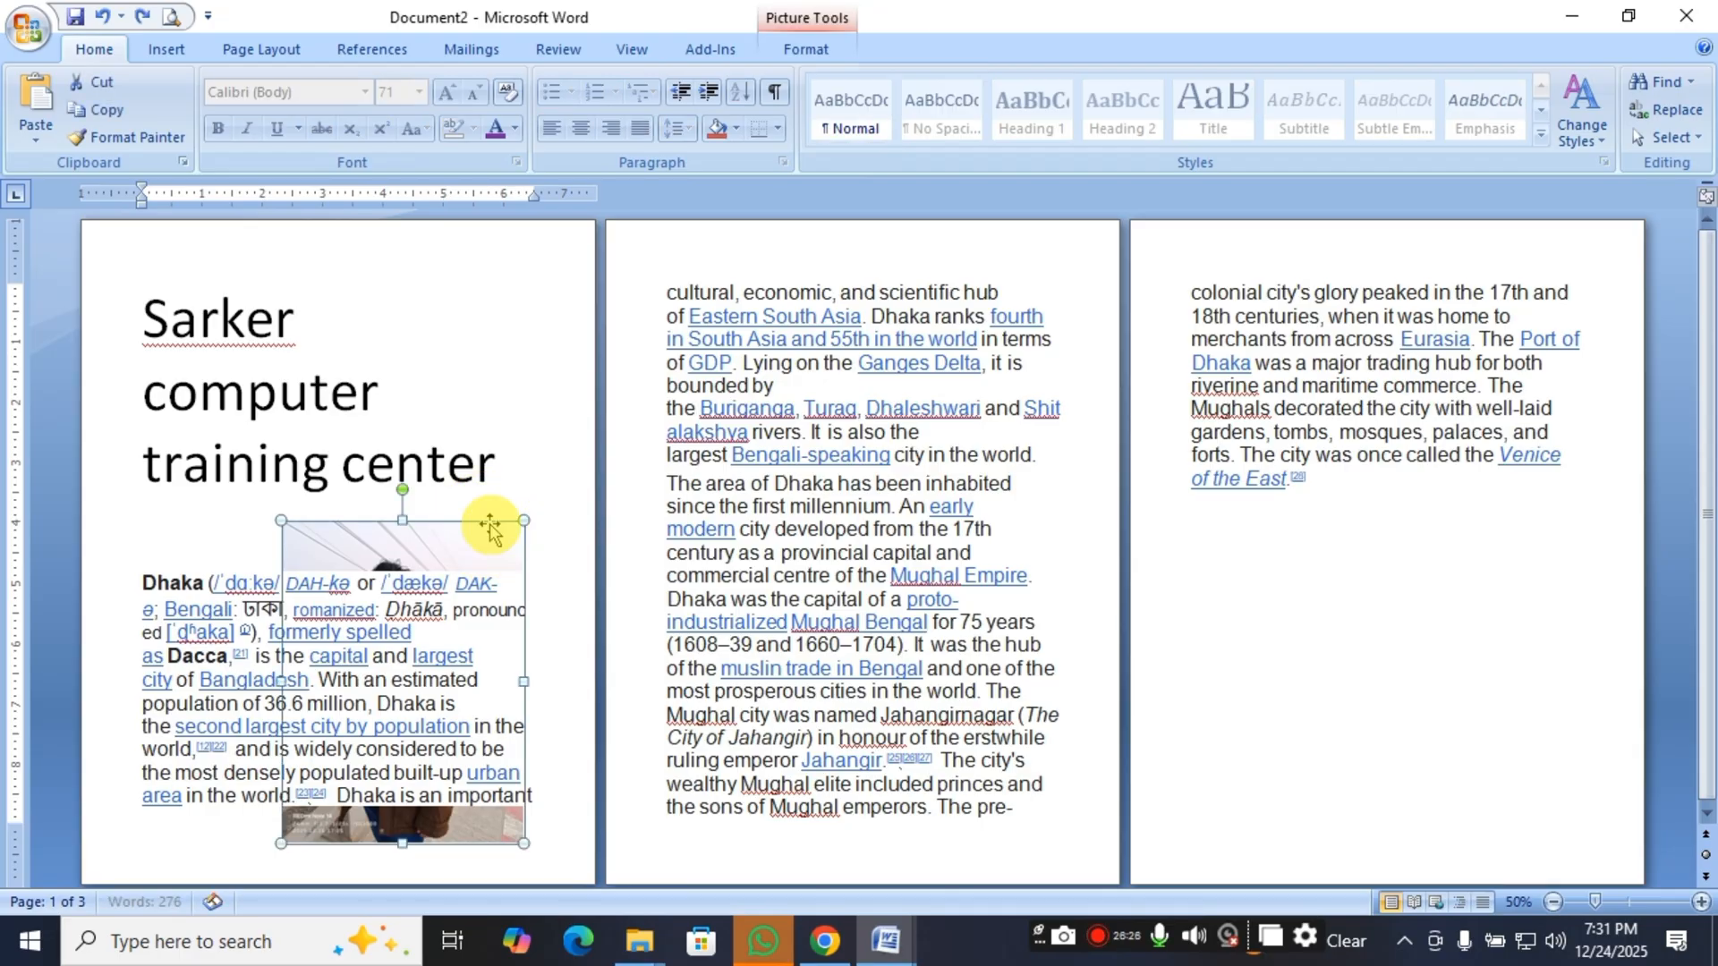
left_click(454, 544)
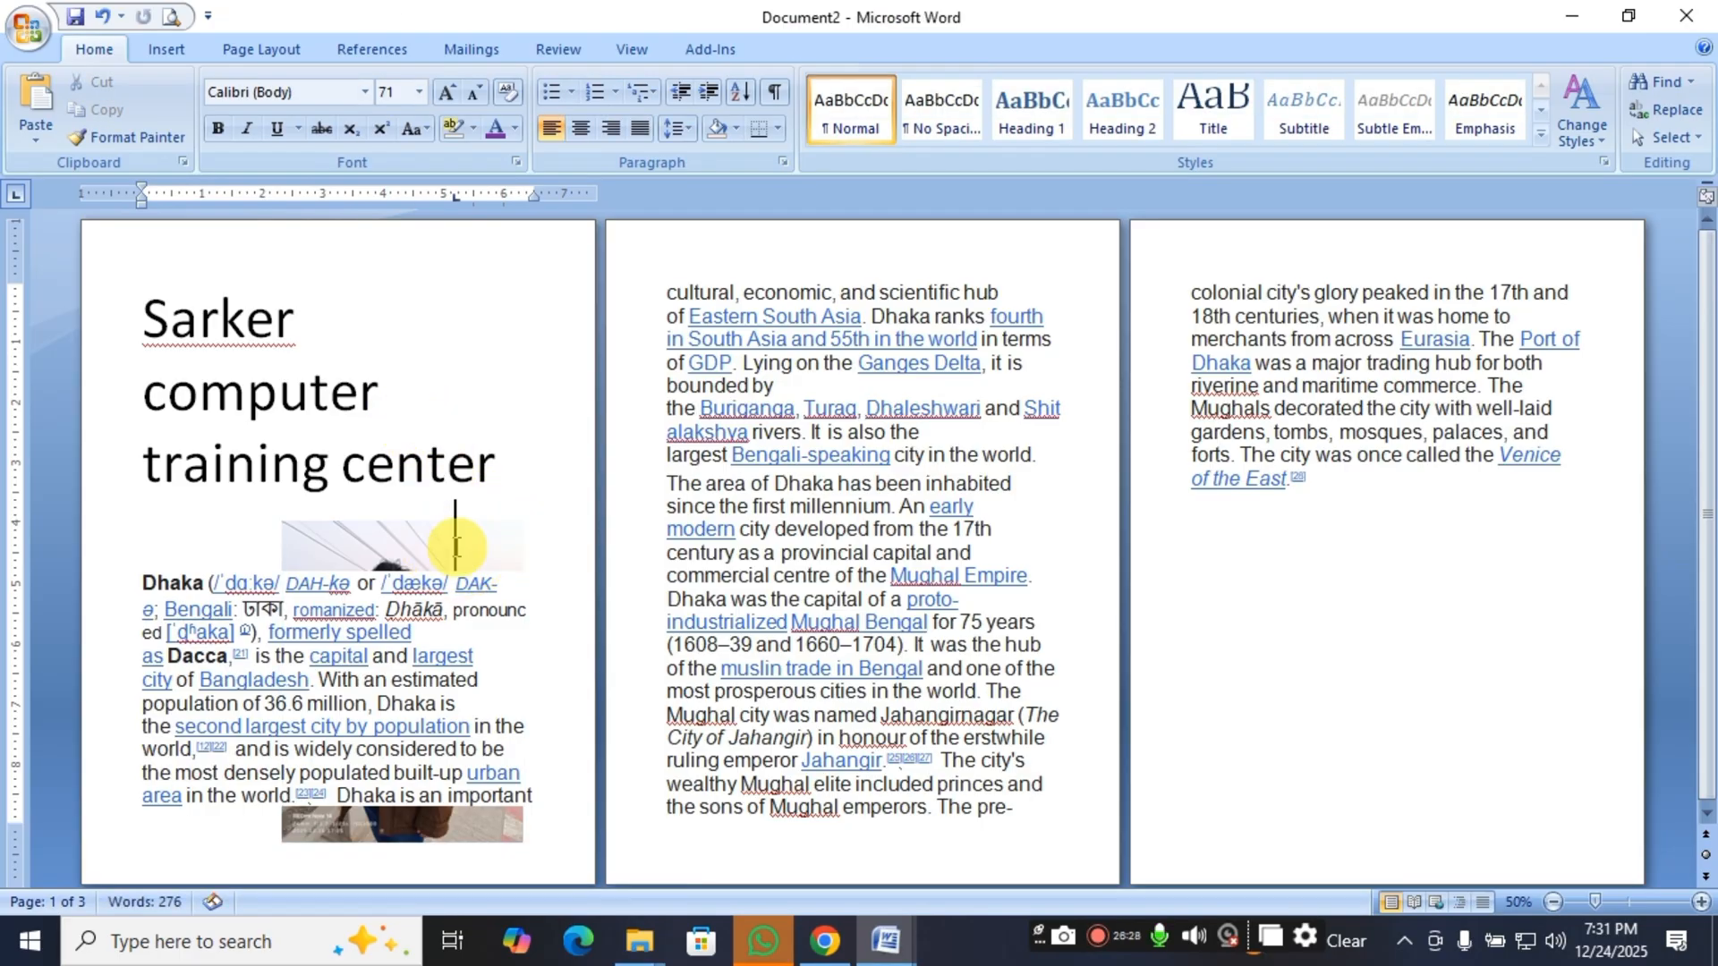
left_click_drag(431, 548, 458, 467)
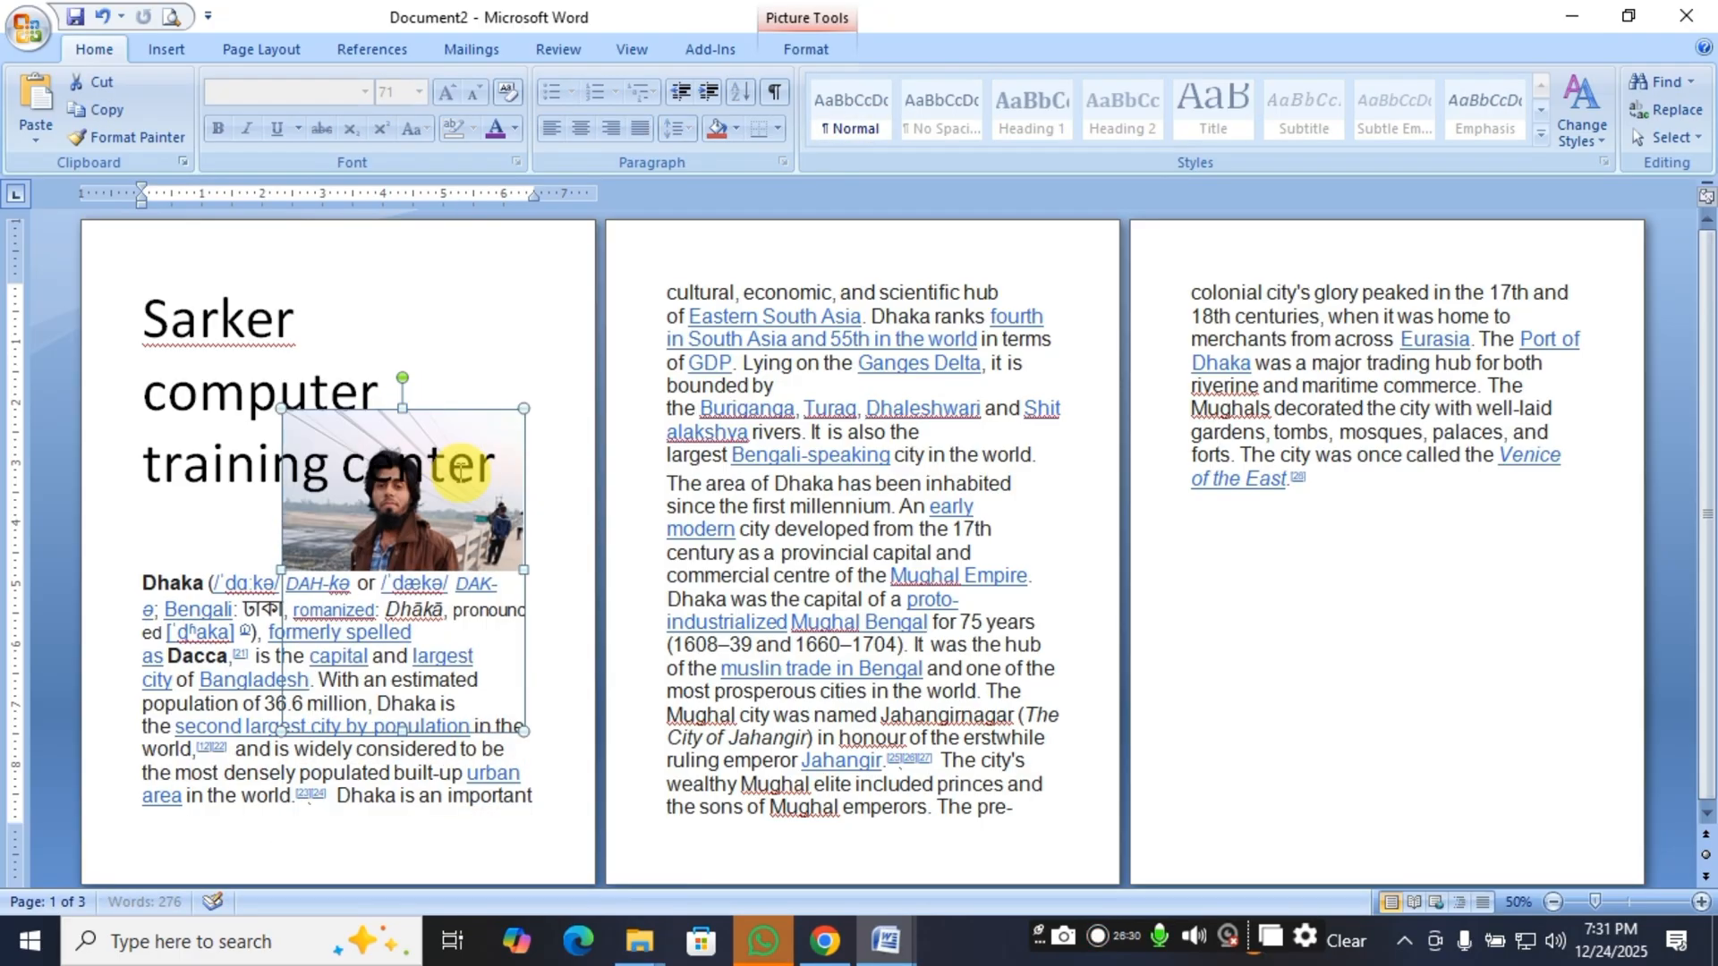
left_click(491, 519)
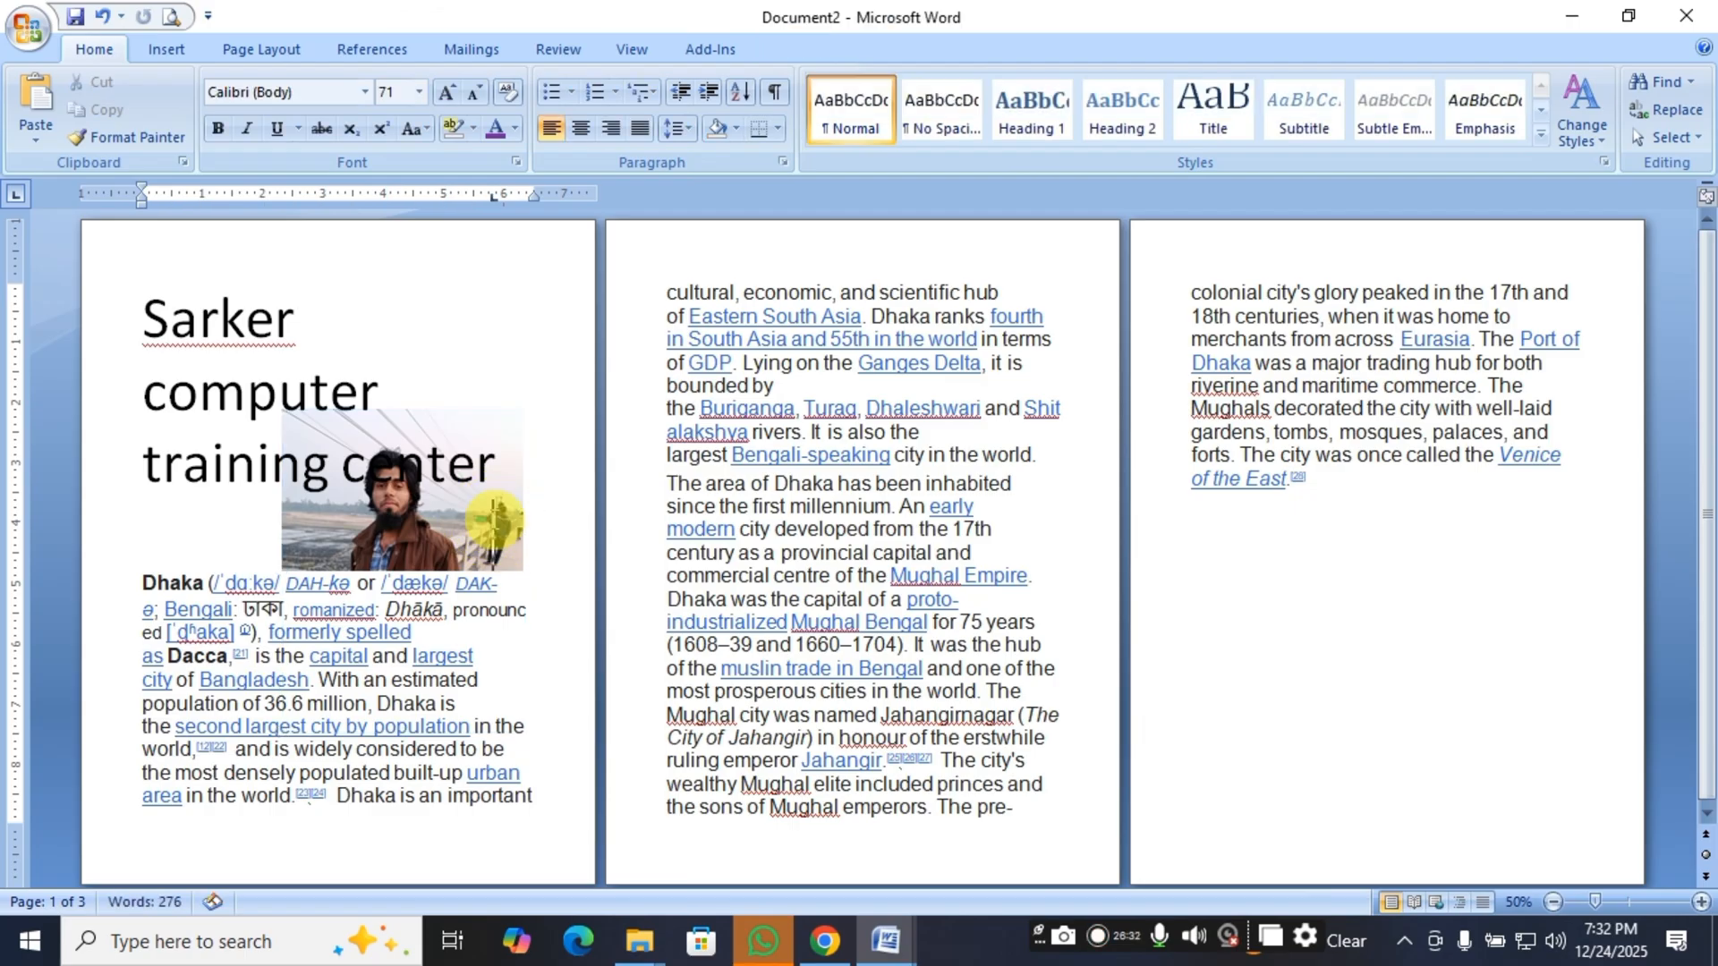
left_click(445, 506)
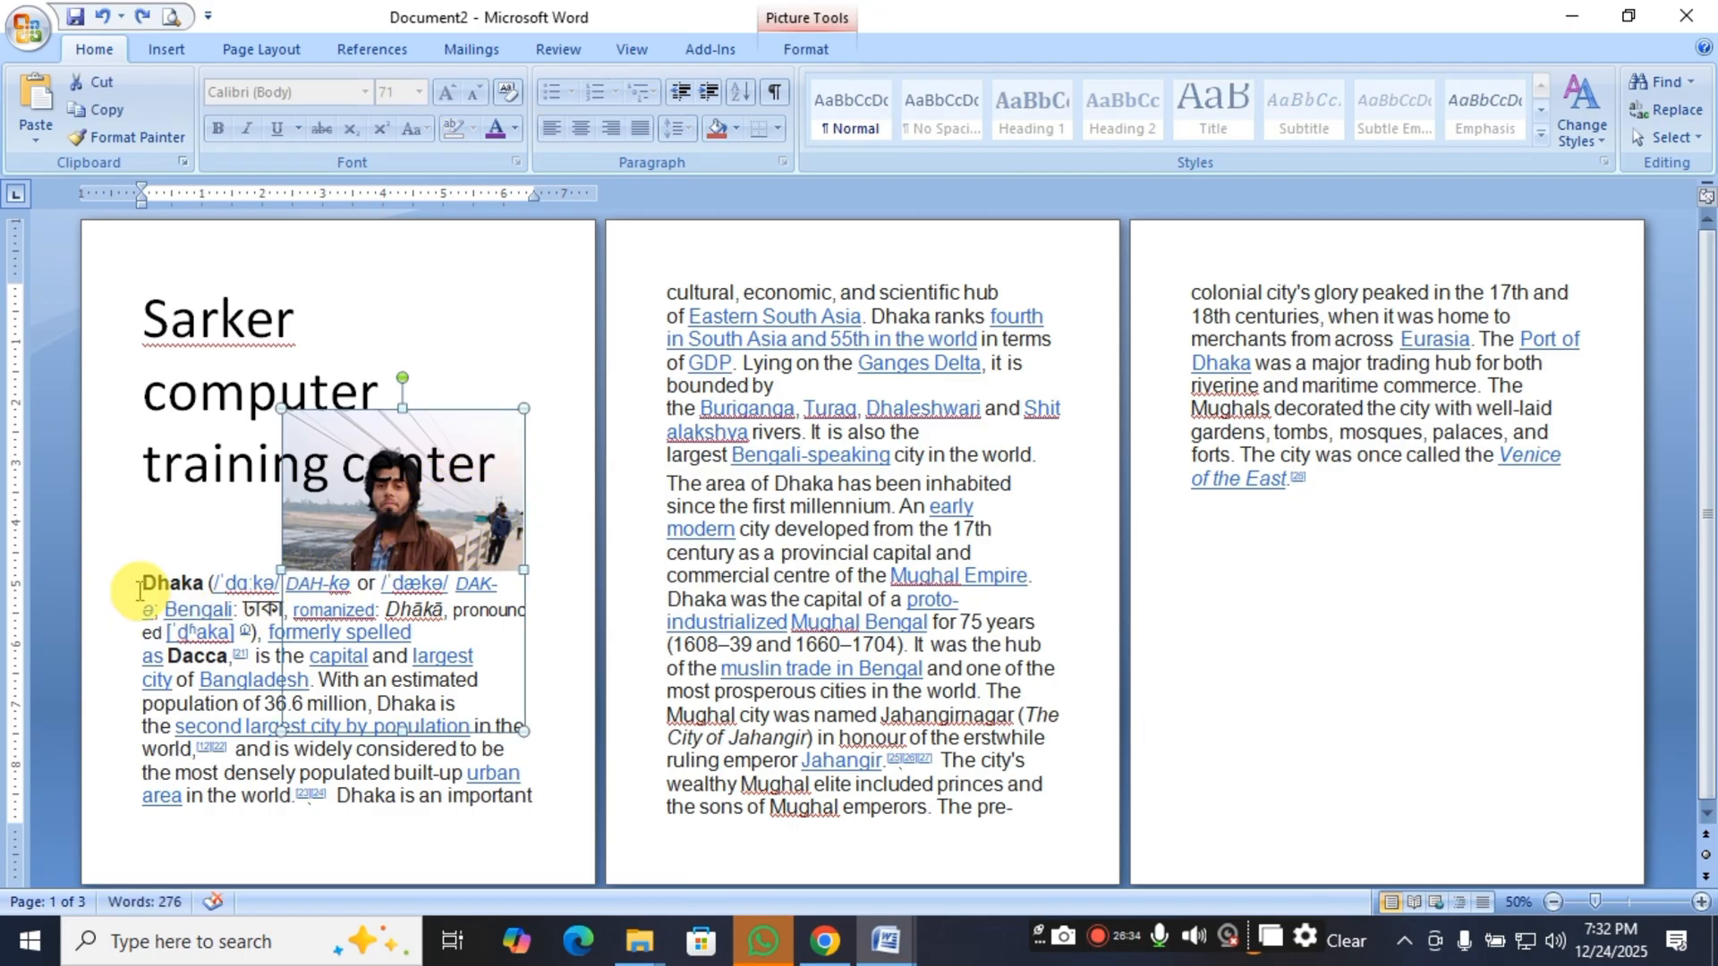
Insert several blank lines before the first Dhaka paragraph to push the text down.
left_click(147, 574)
key("Return")
key("Return")
key("Return")
key("Return")
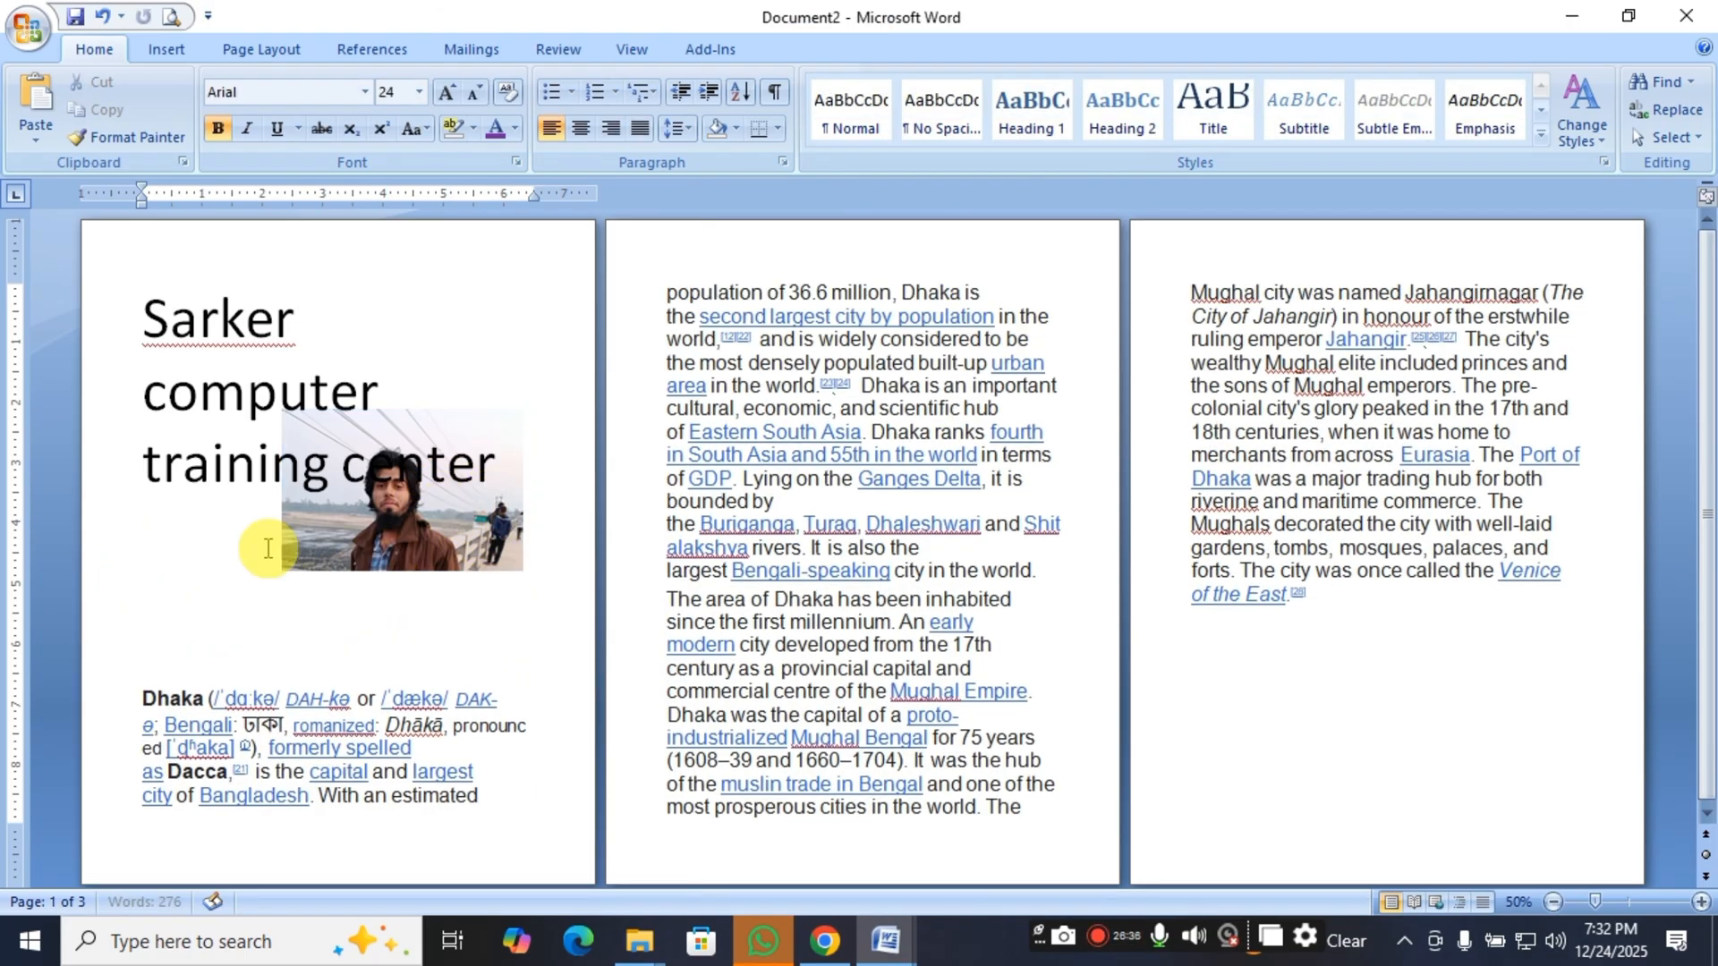
Move the picture further up behind the heading and delete it.
left_click_drag(381, 561, 331, 467)
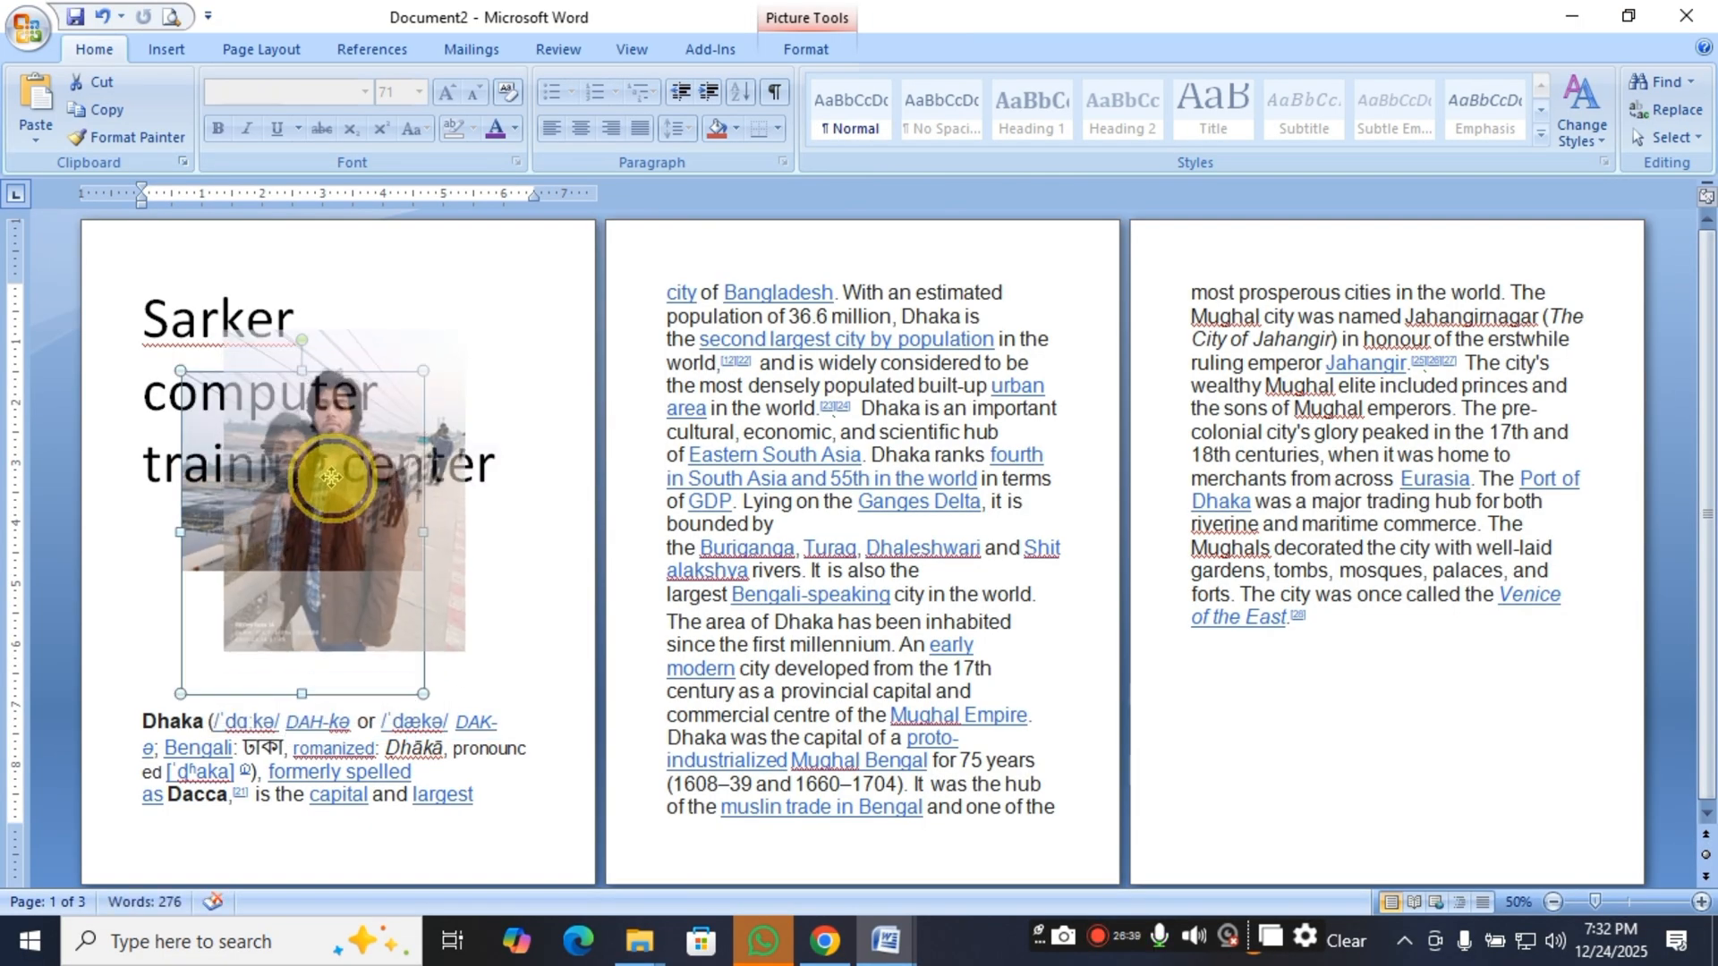
left_click(379, 526)
left_click(382, 550)
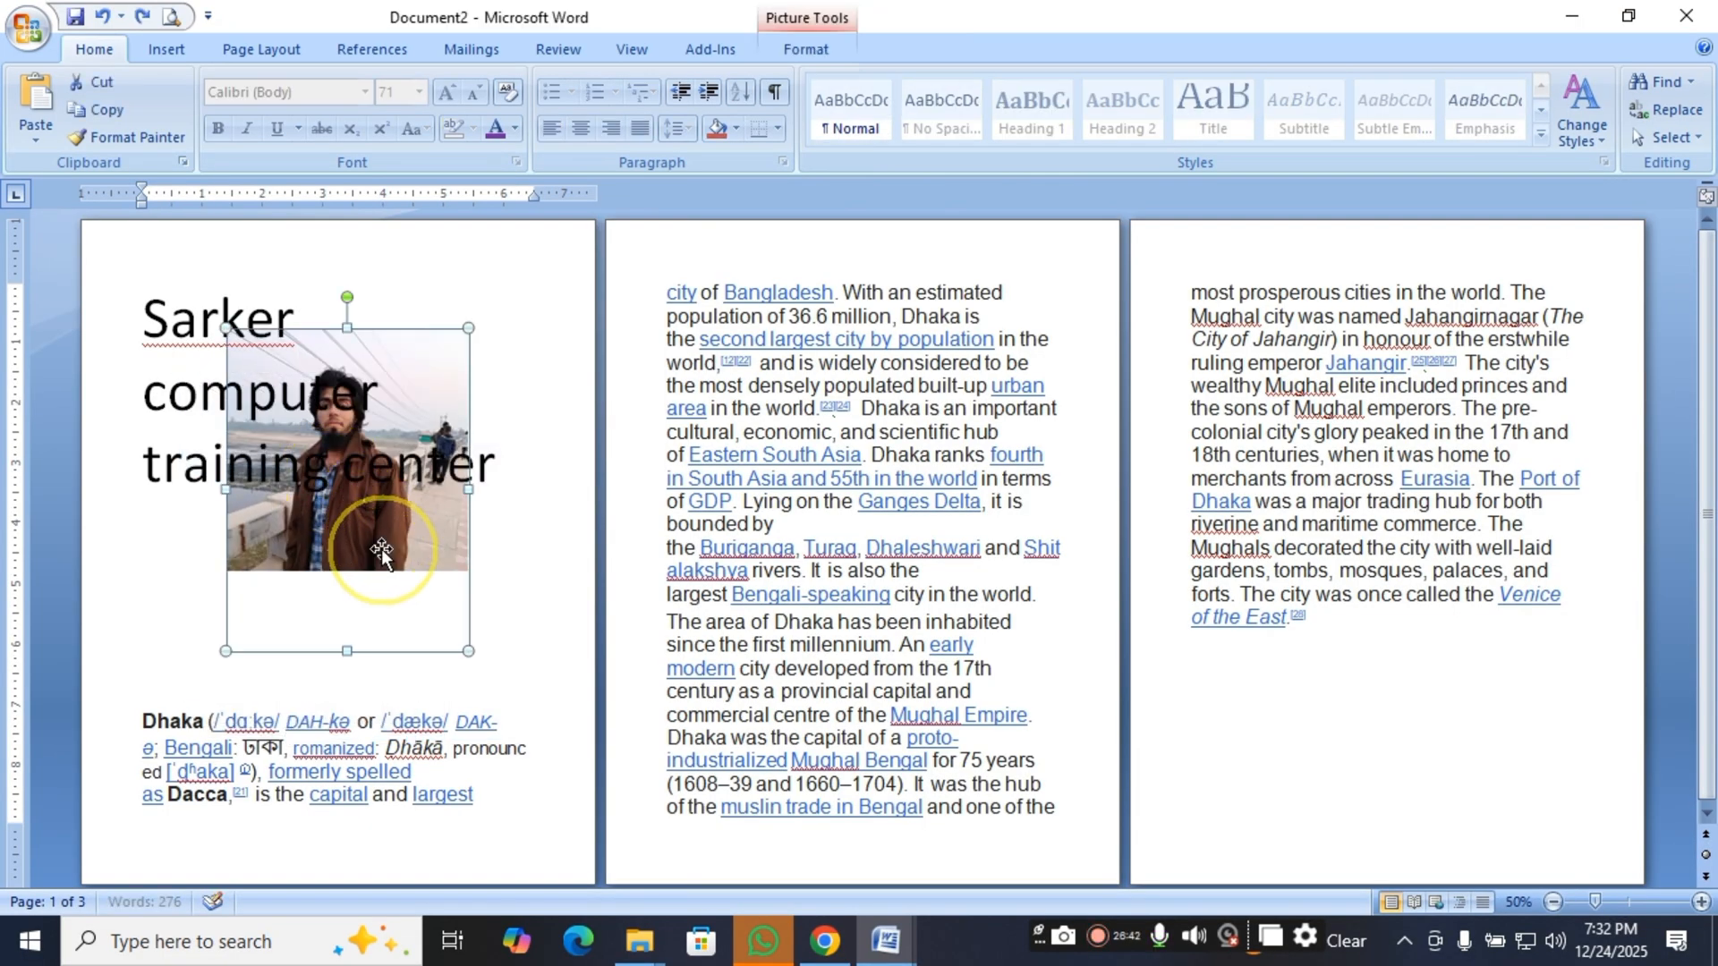
key("Delete")
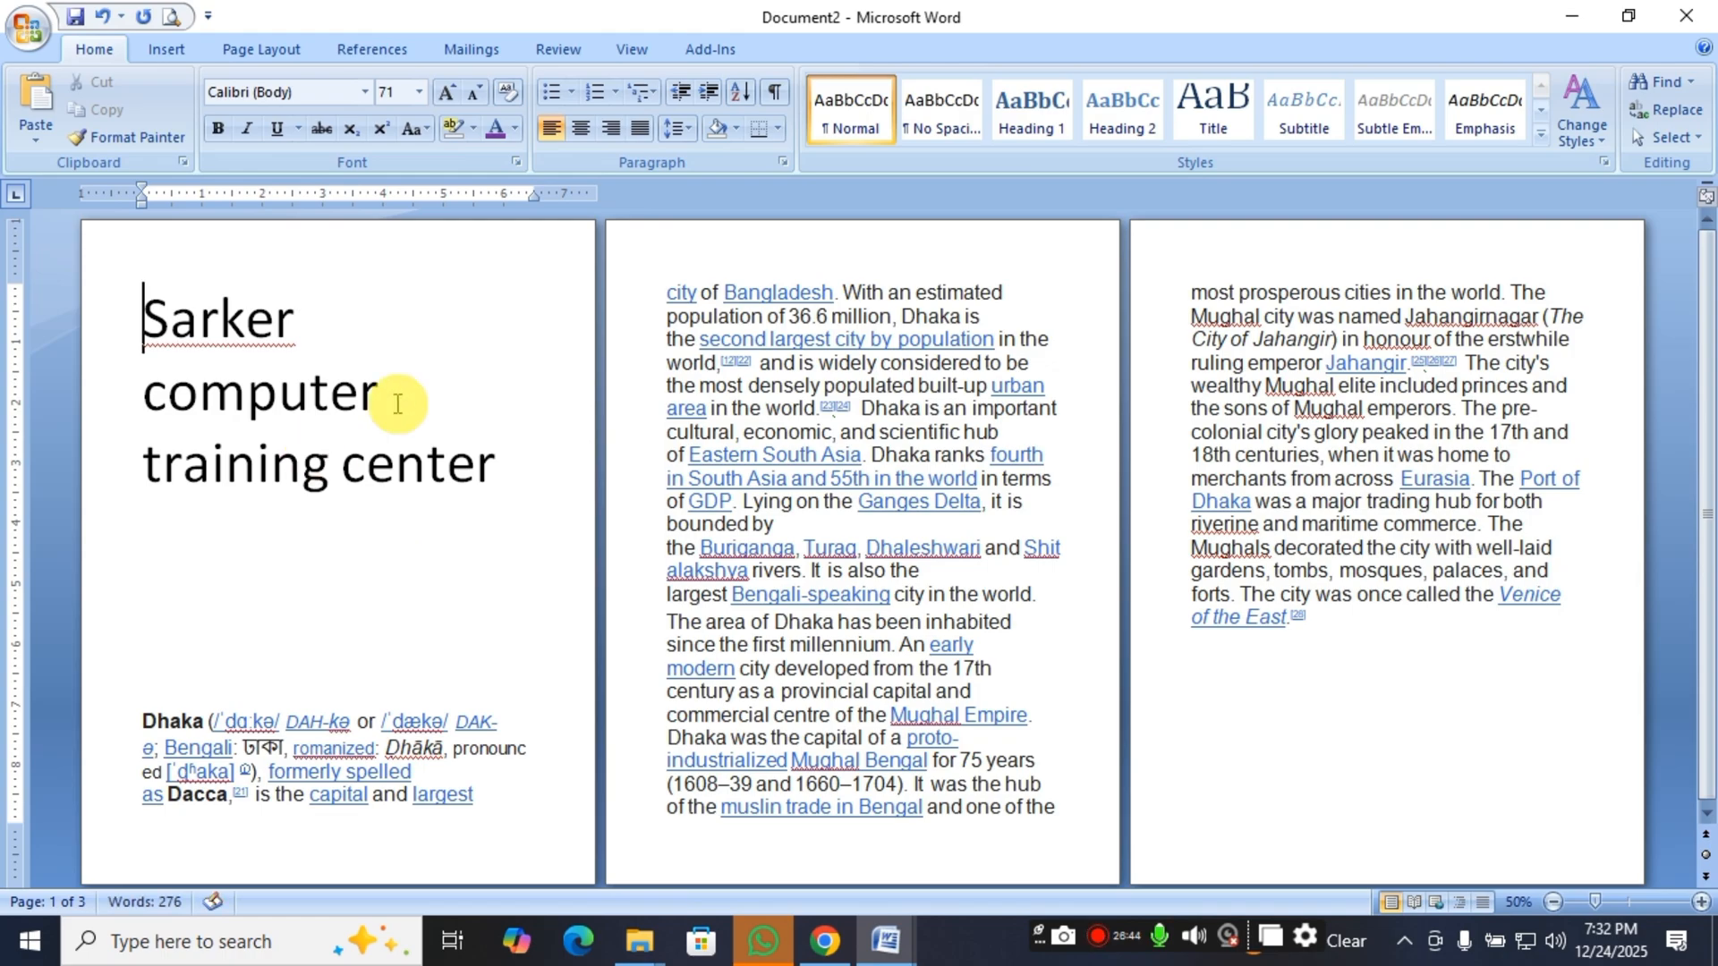
Insert the picture "WhatsApp Image 2025-12-24 at 7.05.40 PM" before the heading and shrink it to about 4.47" high by 3.35" wide.
left_click(183, 55)
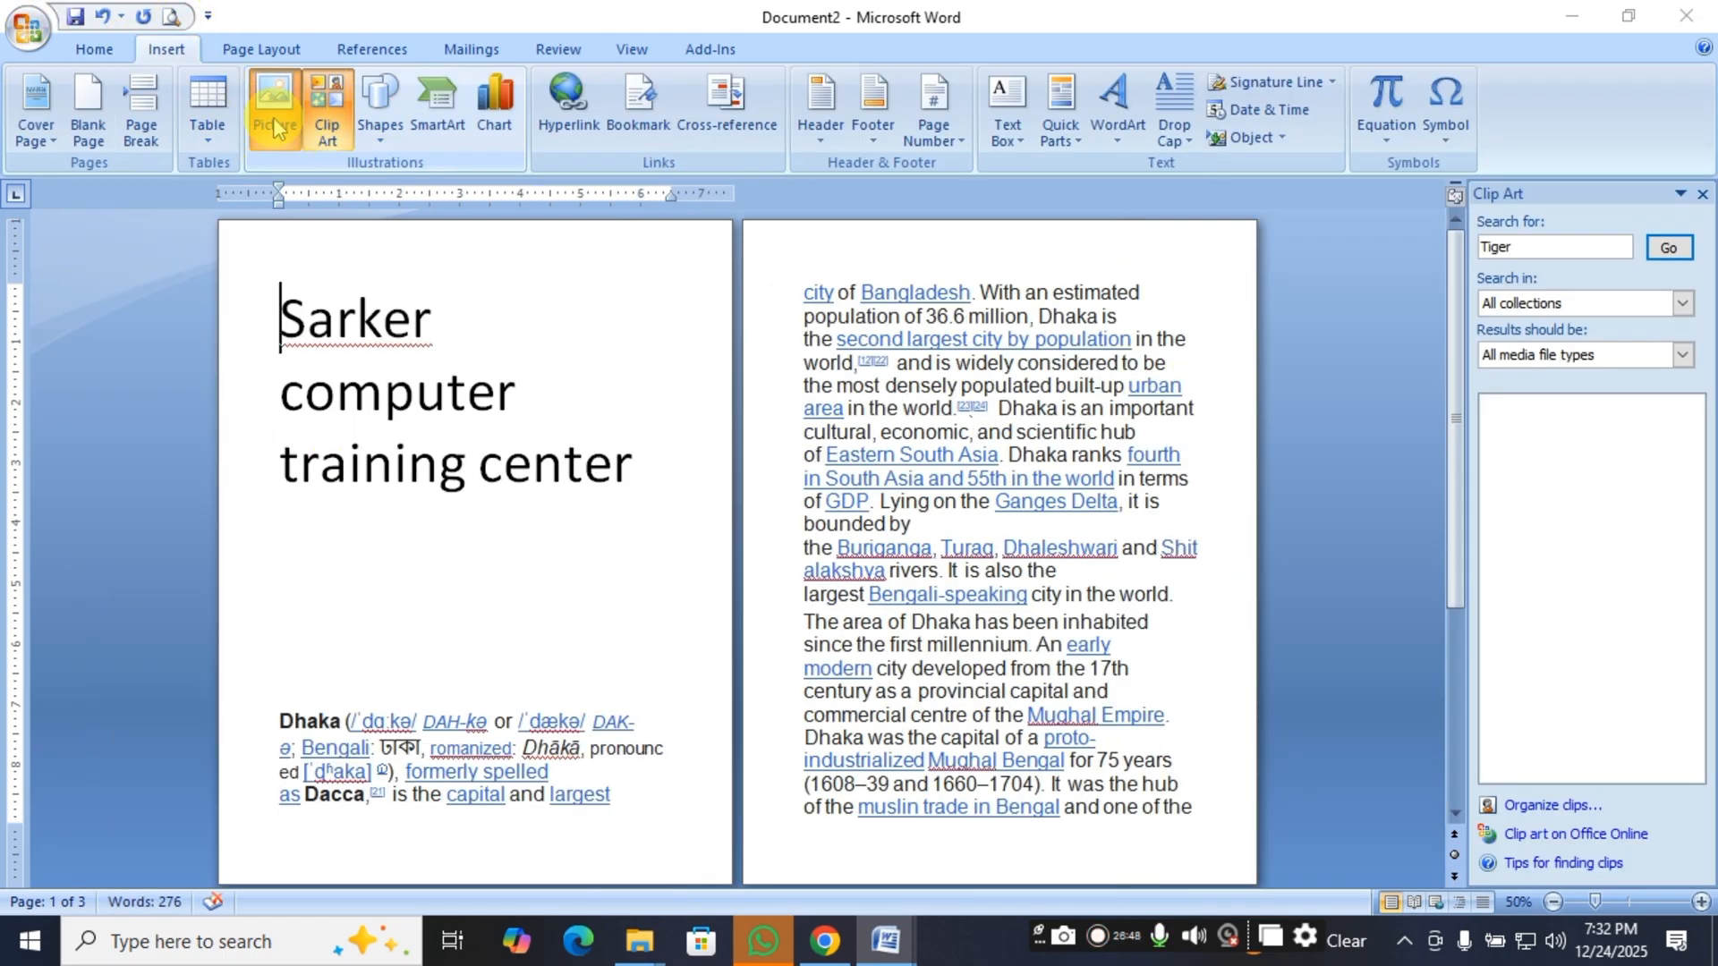
left_click(279, 128)
left_click(344, 211)
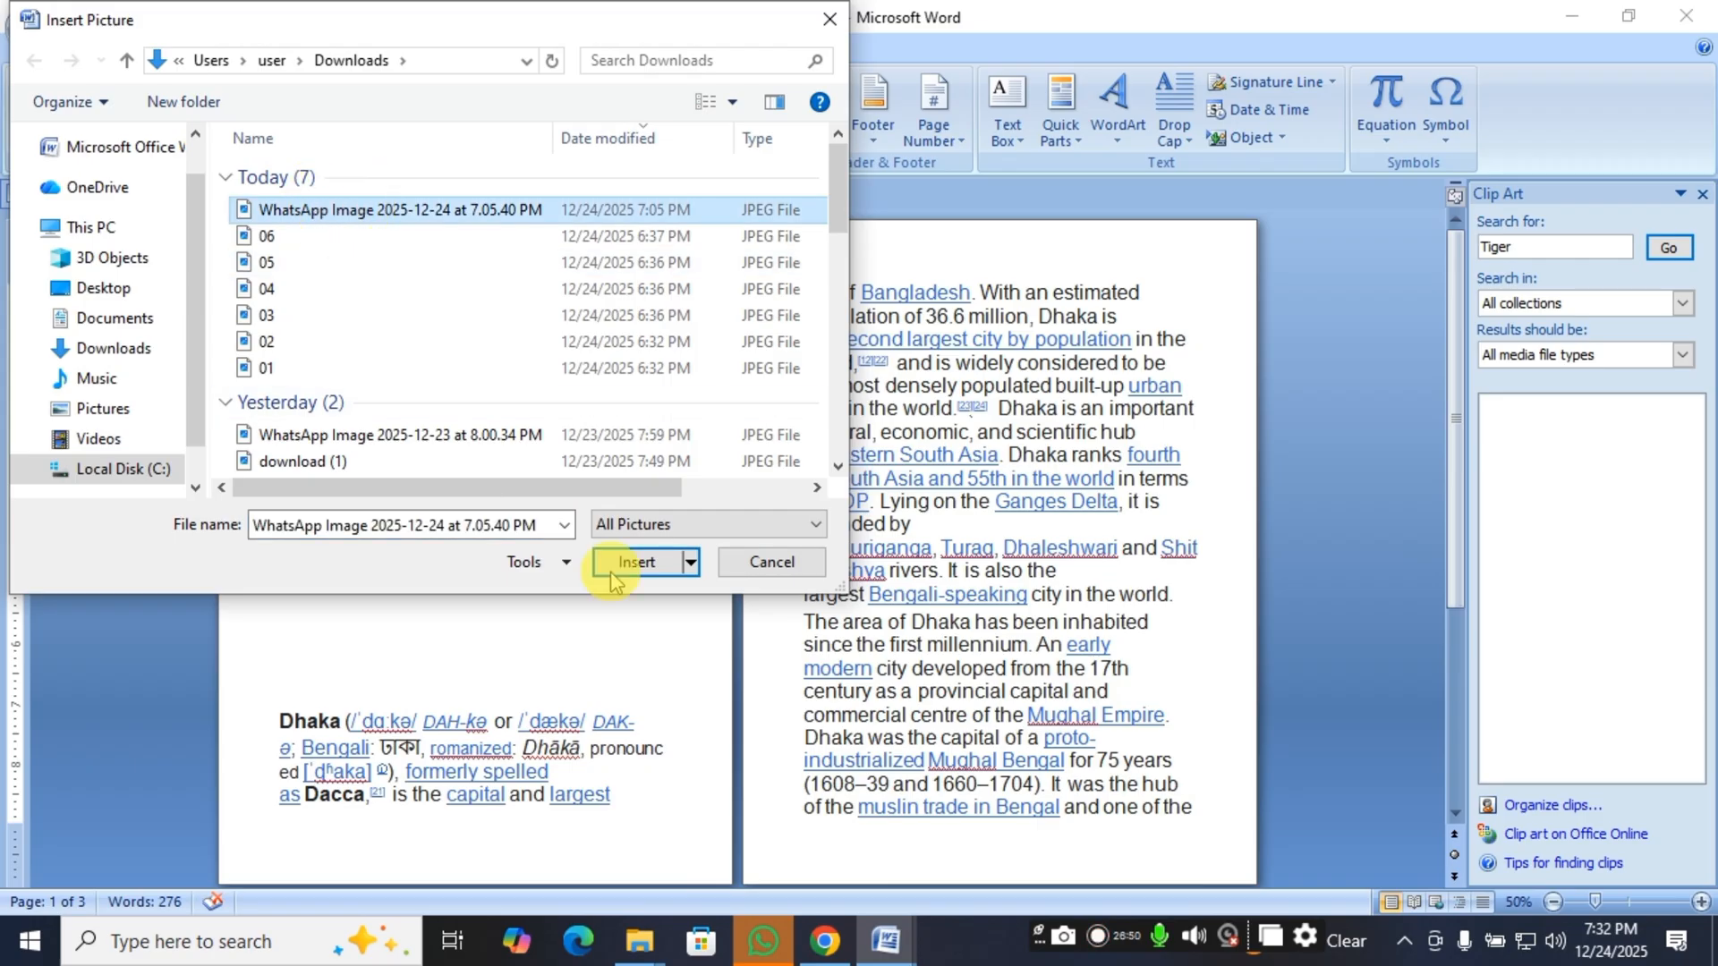
left_click(637, 562)
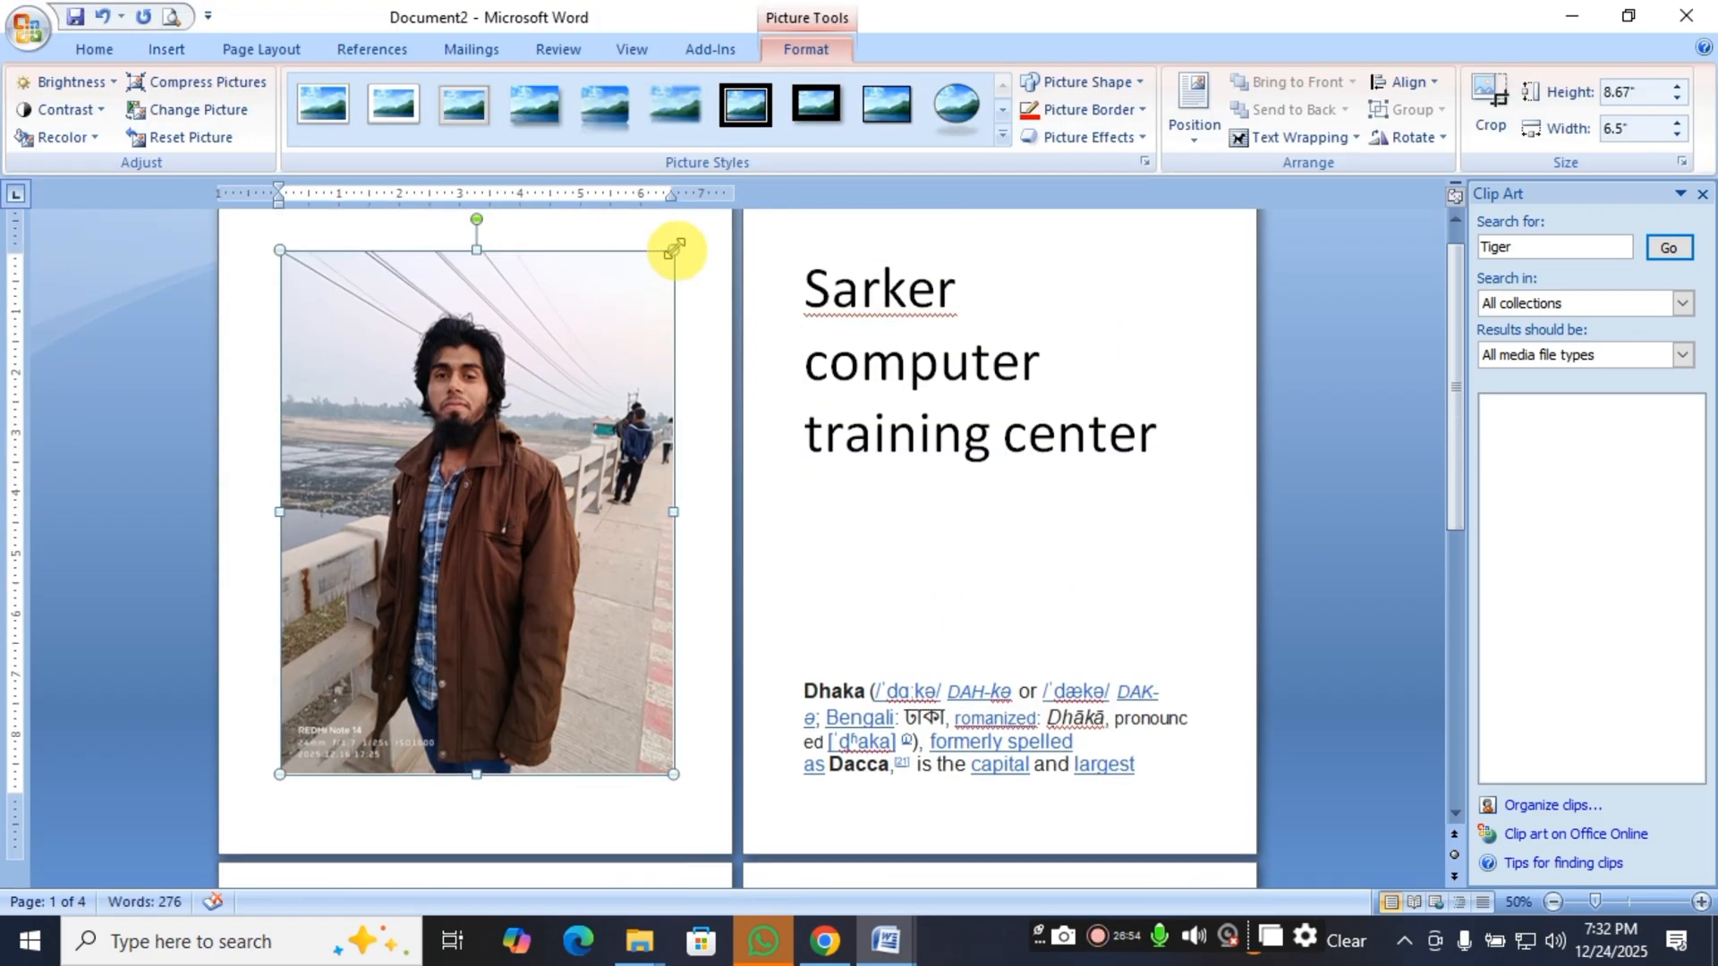
left_click_drag(674, 250, 480, 523)
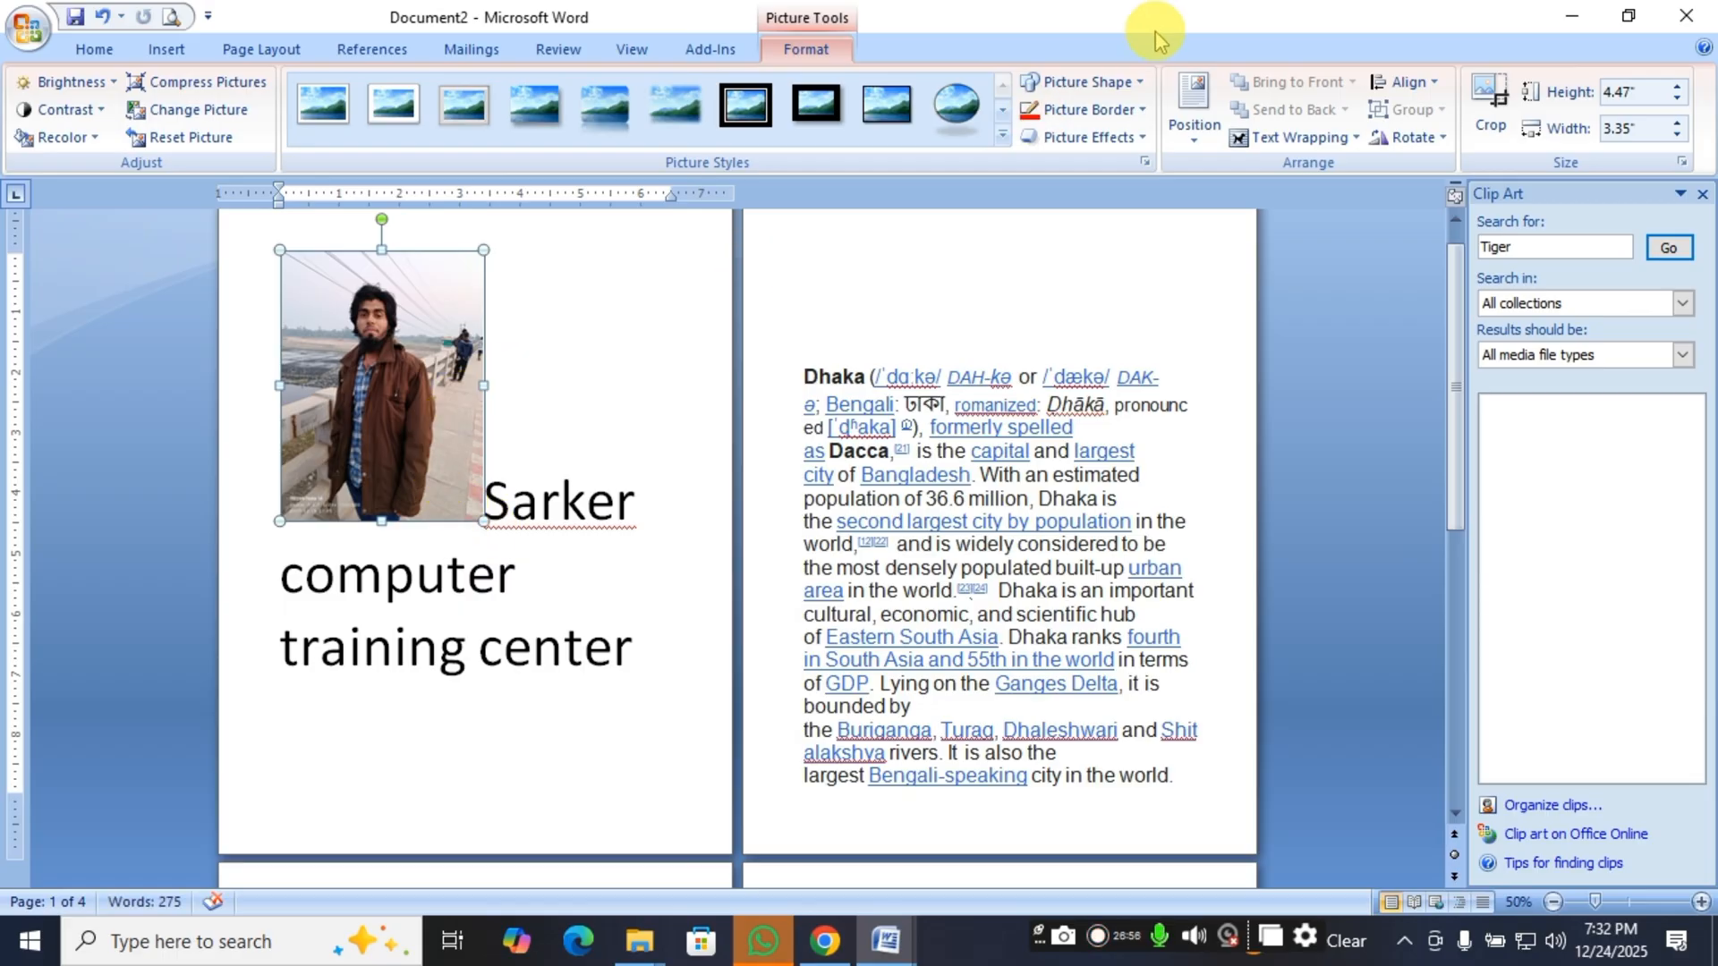
Set the picture's text wrapping to In Front of Text and move it onto the text of the second page.
left_click(1294, 144)
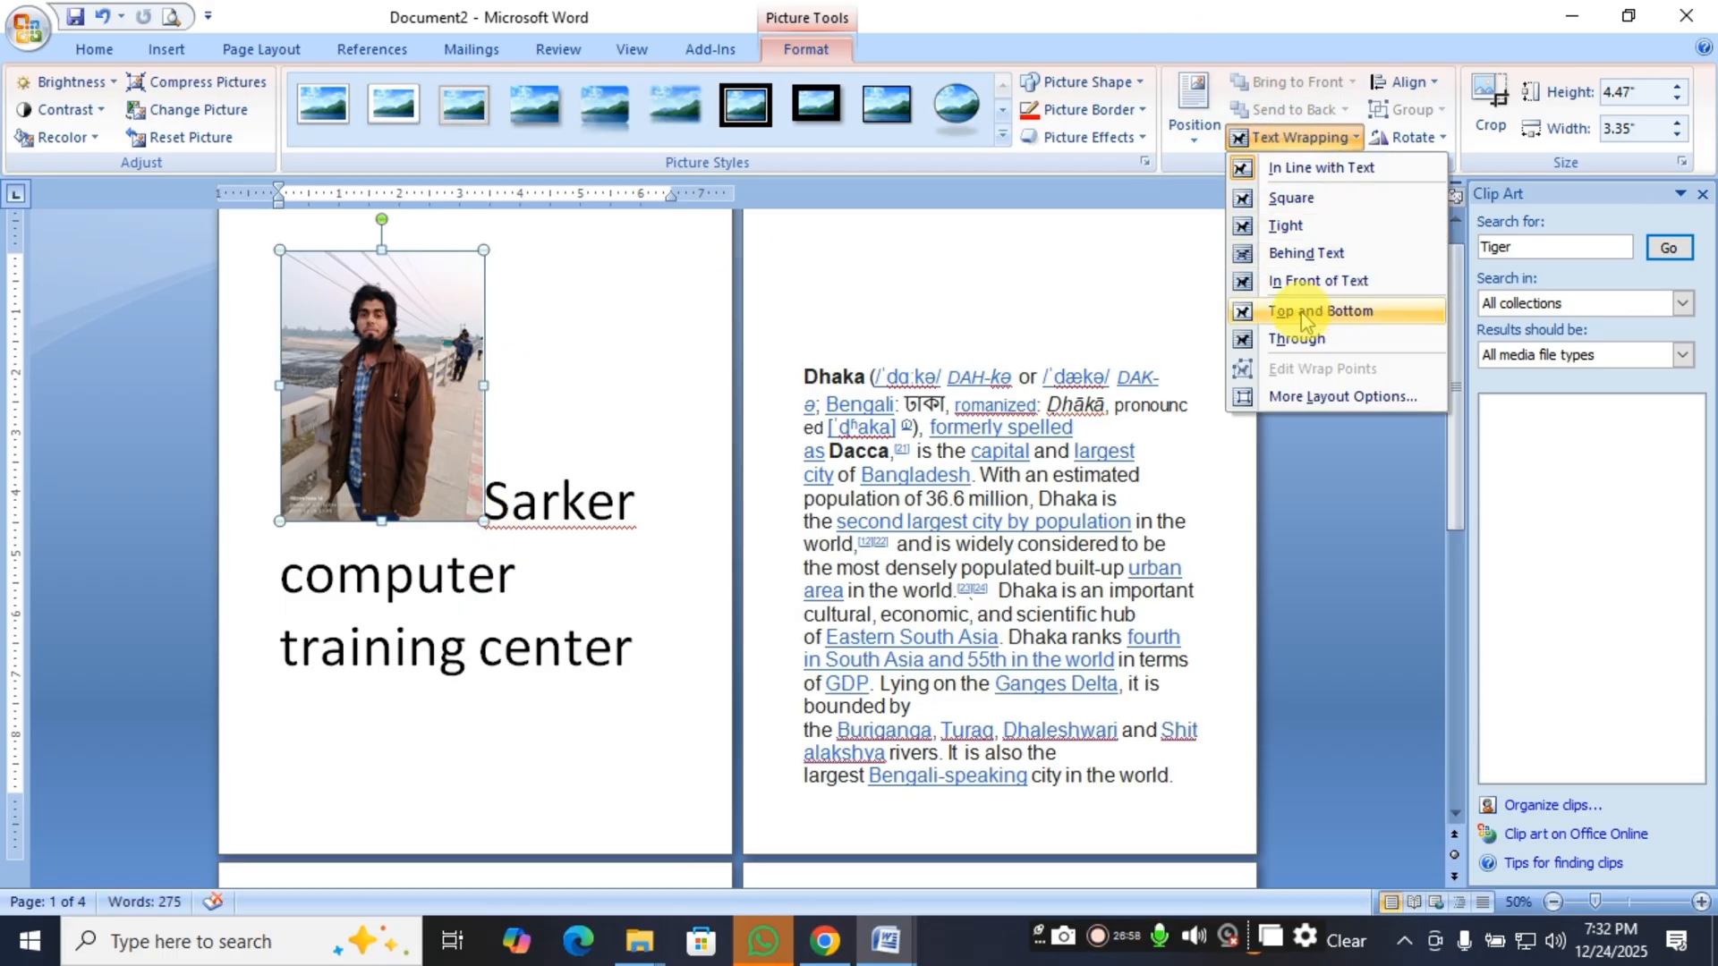
left_click(1344, 294)
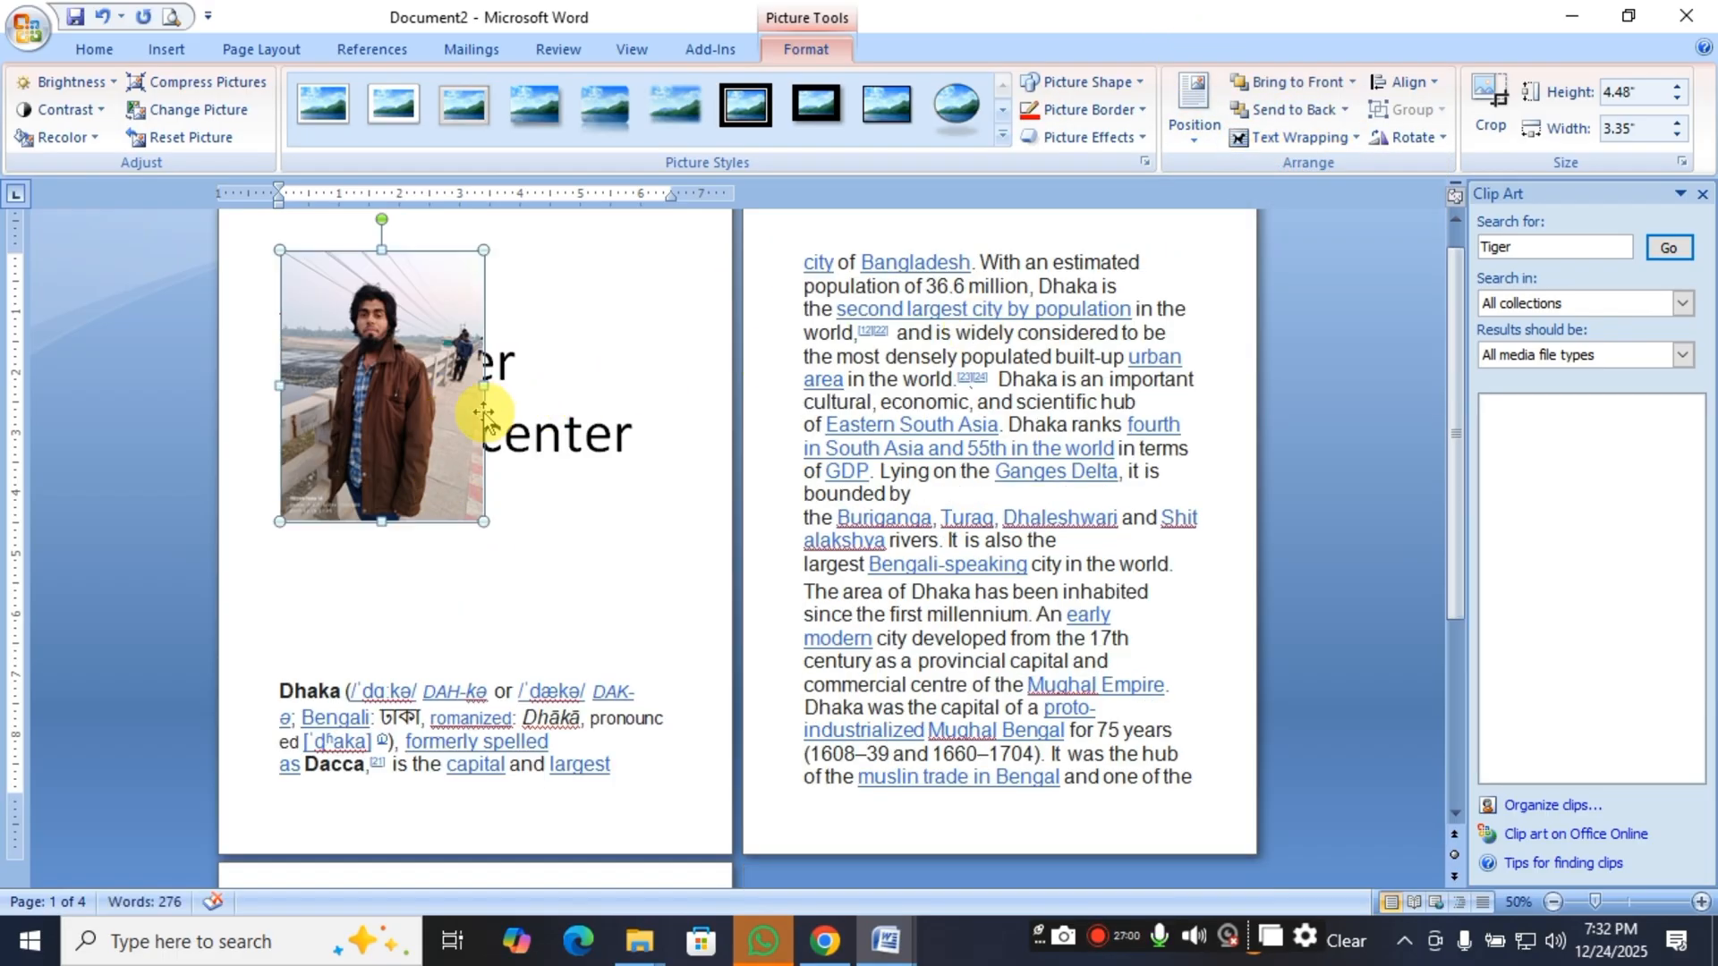
left_click_drag(399, 417, 984, 433)
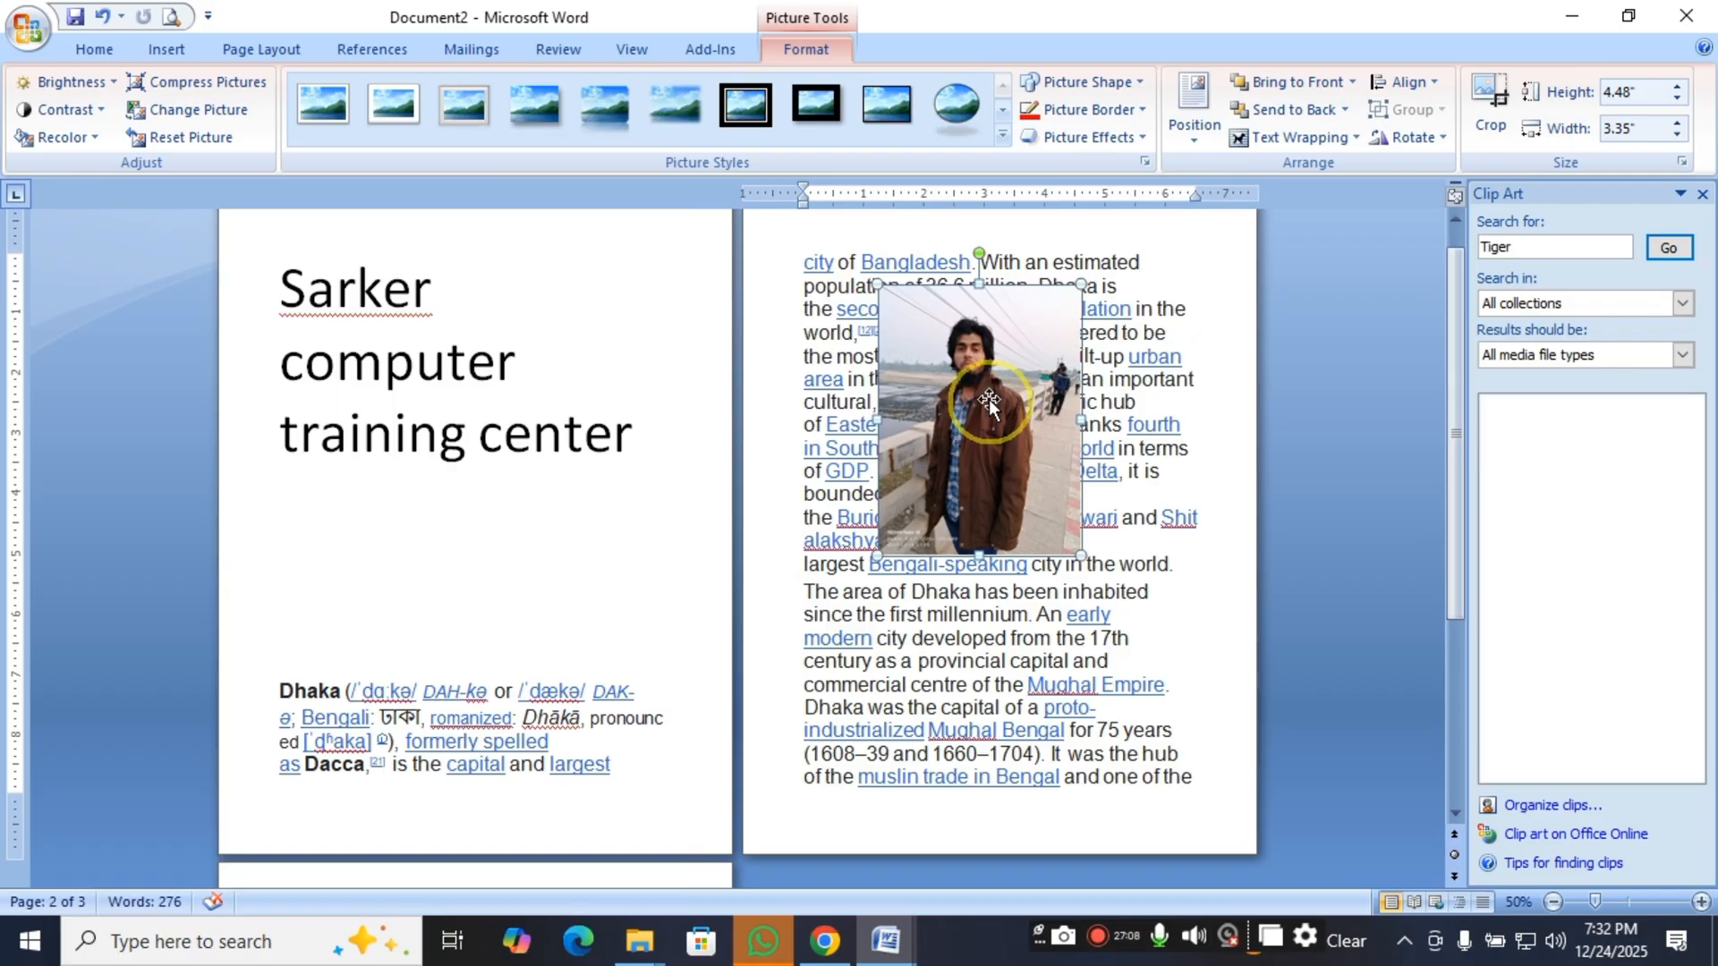
Change the picture's text wrapping to Square, trace how the paragraph flows around it, and keep the picture selected.
left_click(1307, 142)
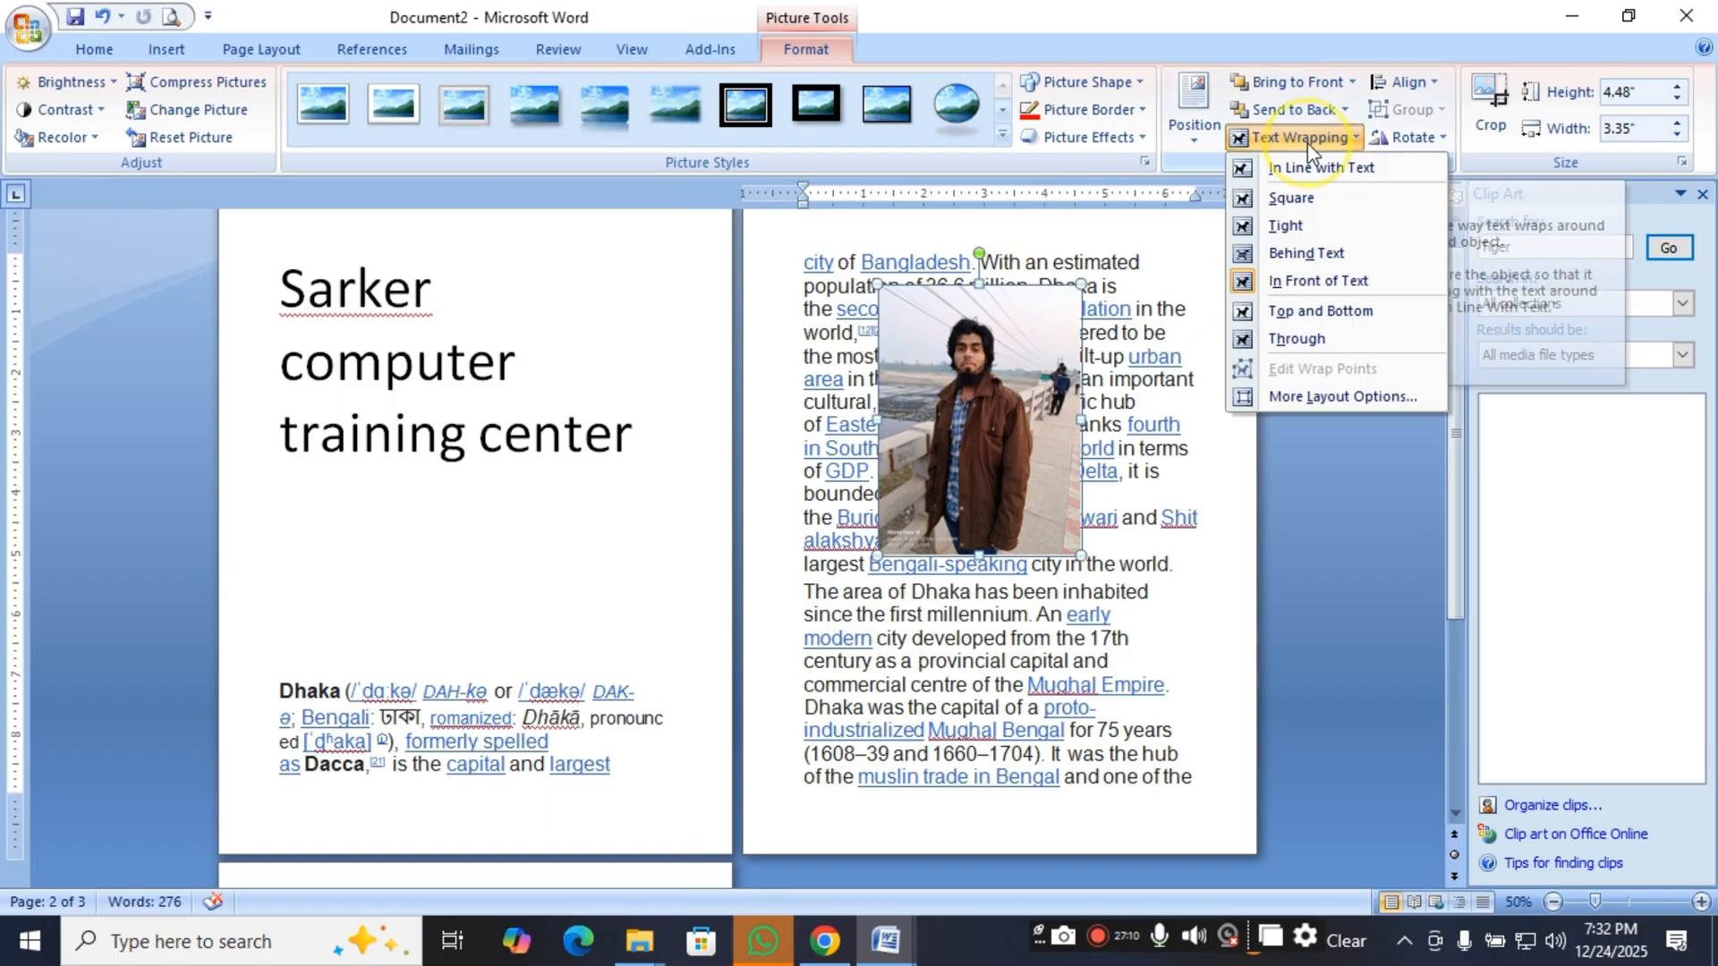
left_click(1315, 200)
scroll(817, 559, "down", 7)
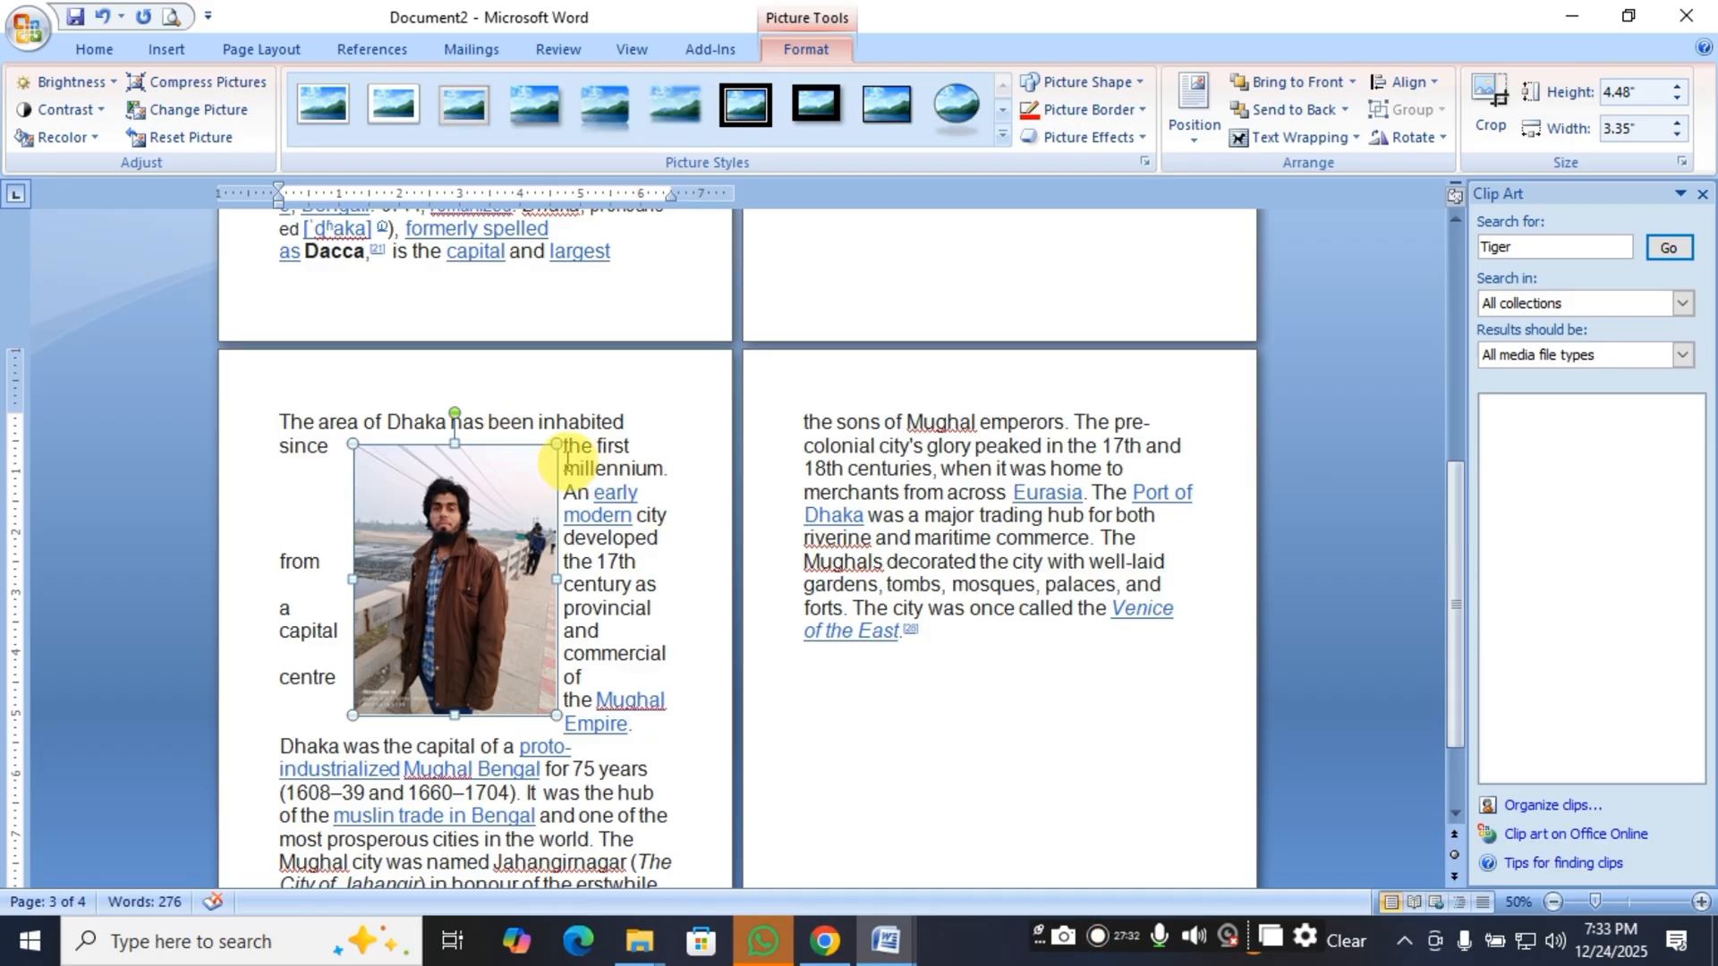
left_click_drag(572, 460, 241, 571)
left_click_drag(282, 747, 566, 864)
left_click(490, 581)
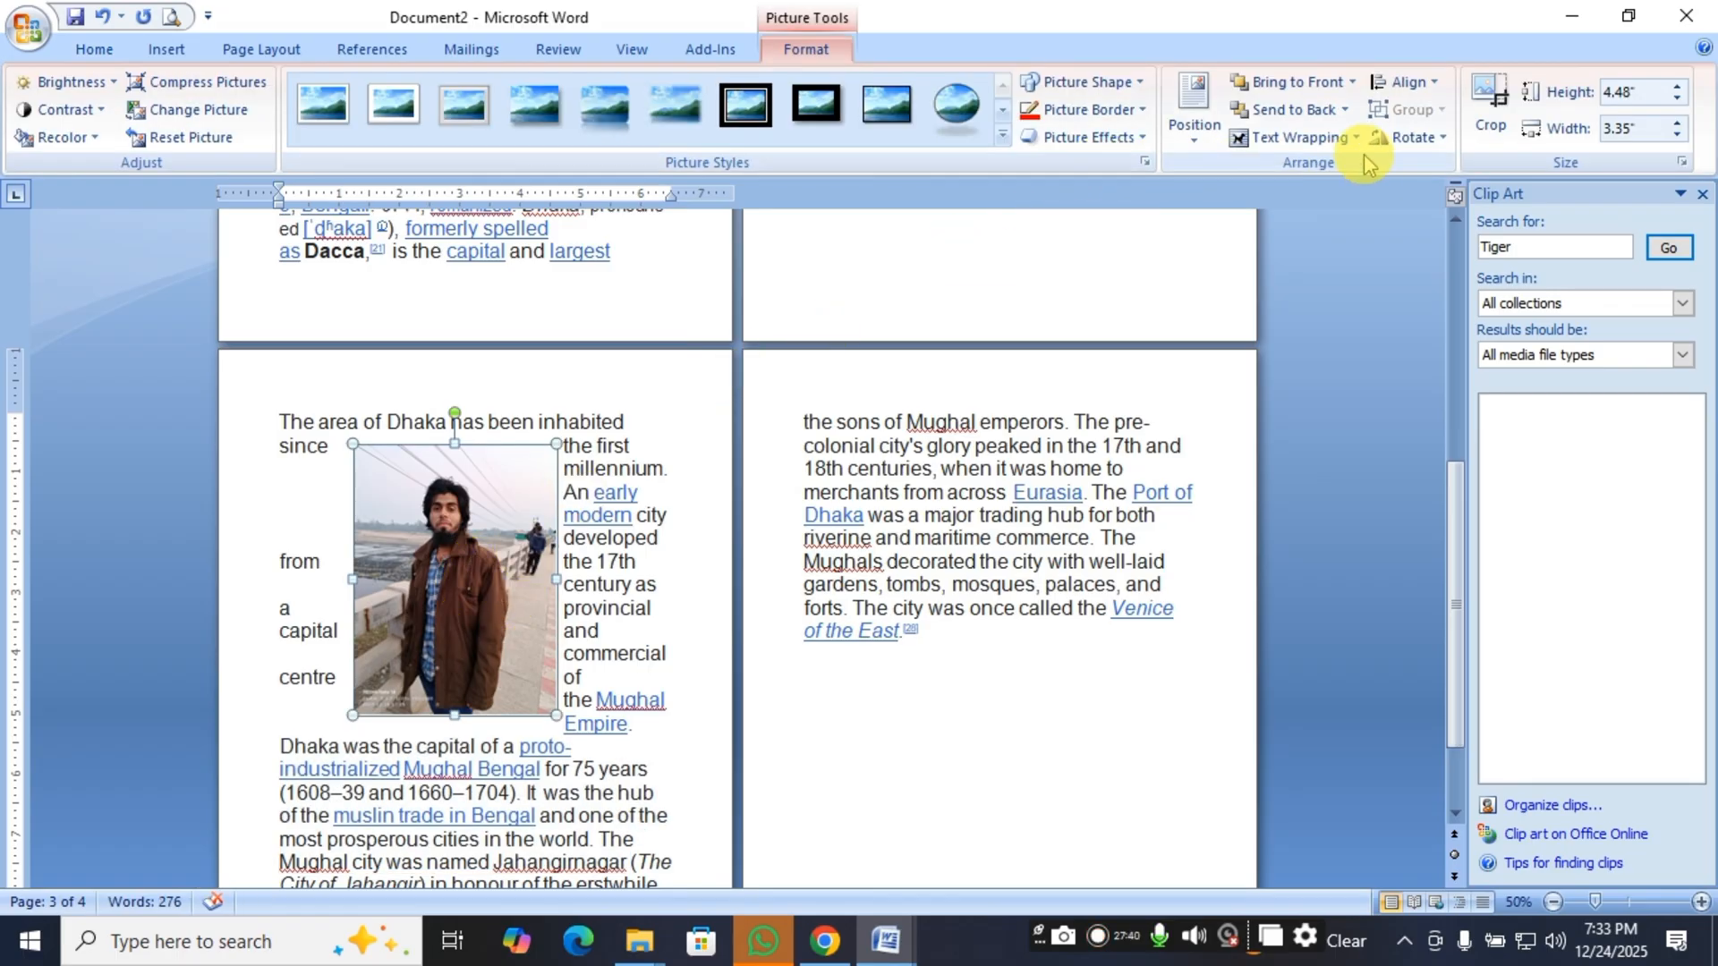
Change the picture's text wrapping to Tight and enlarge it to about 5.79" high by 4.33" wide.
left_click(1297, 137)
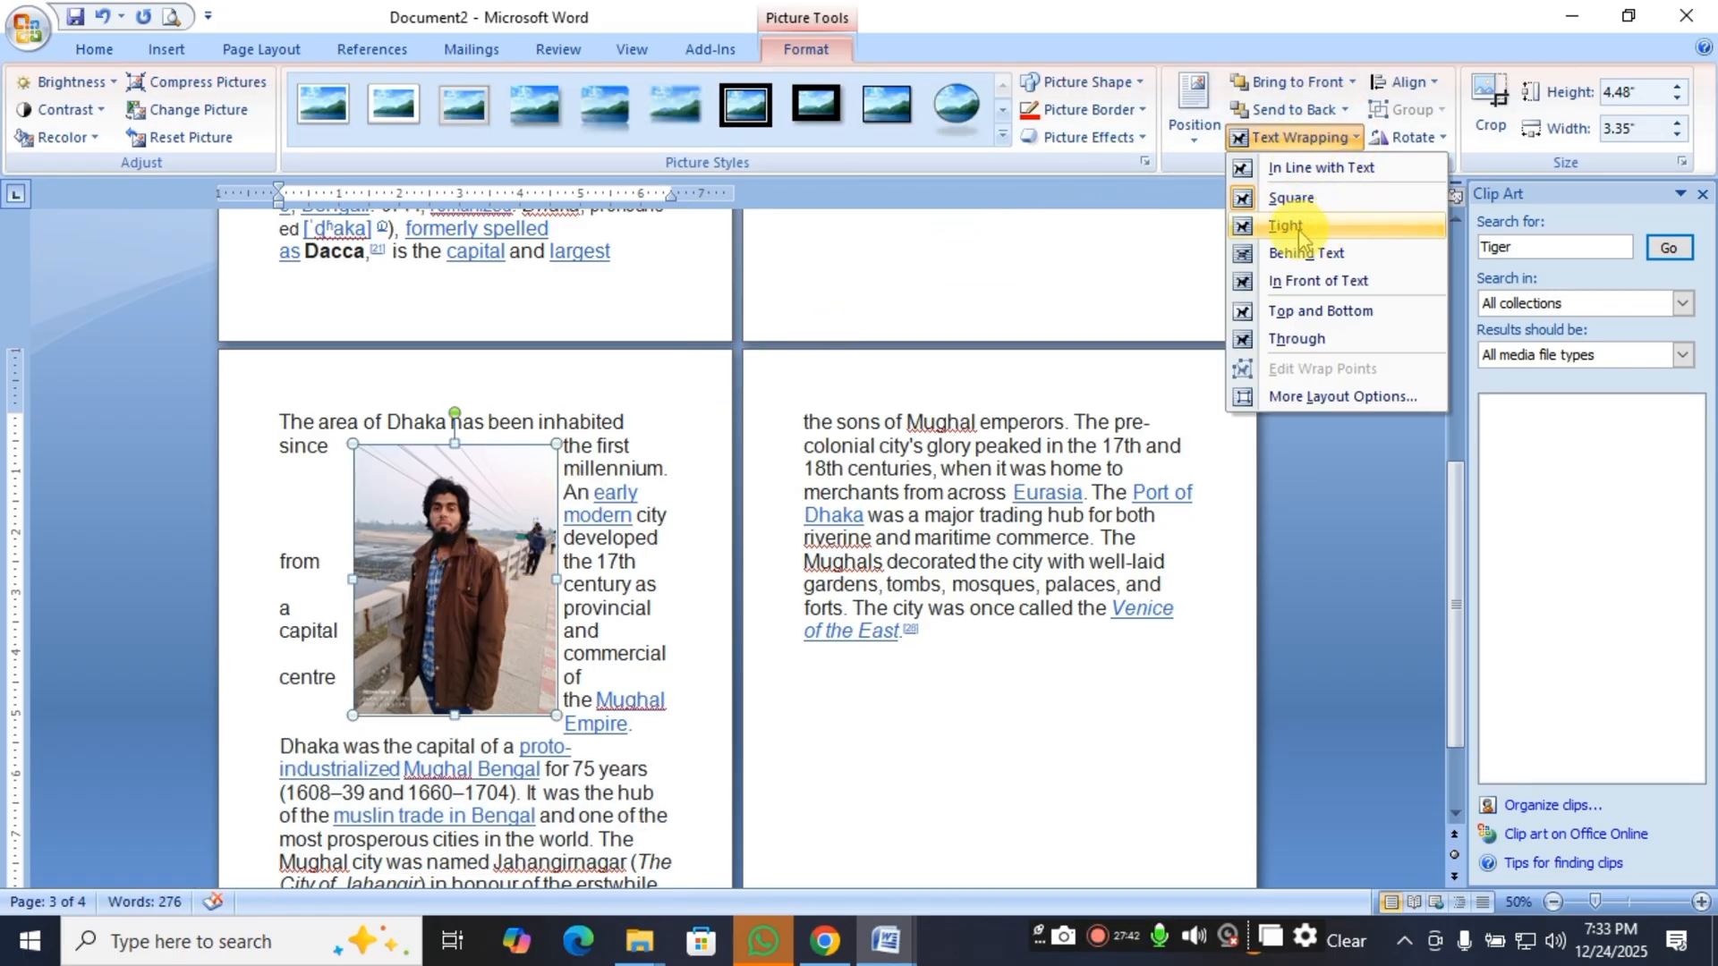
left_click(1344, 235)
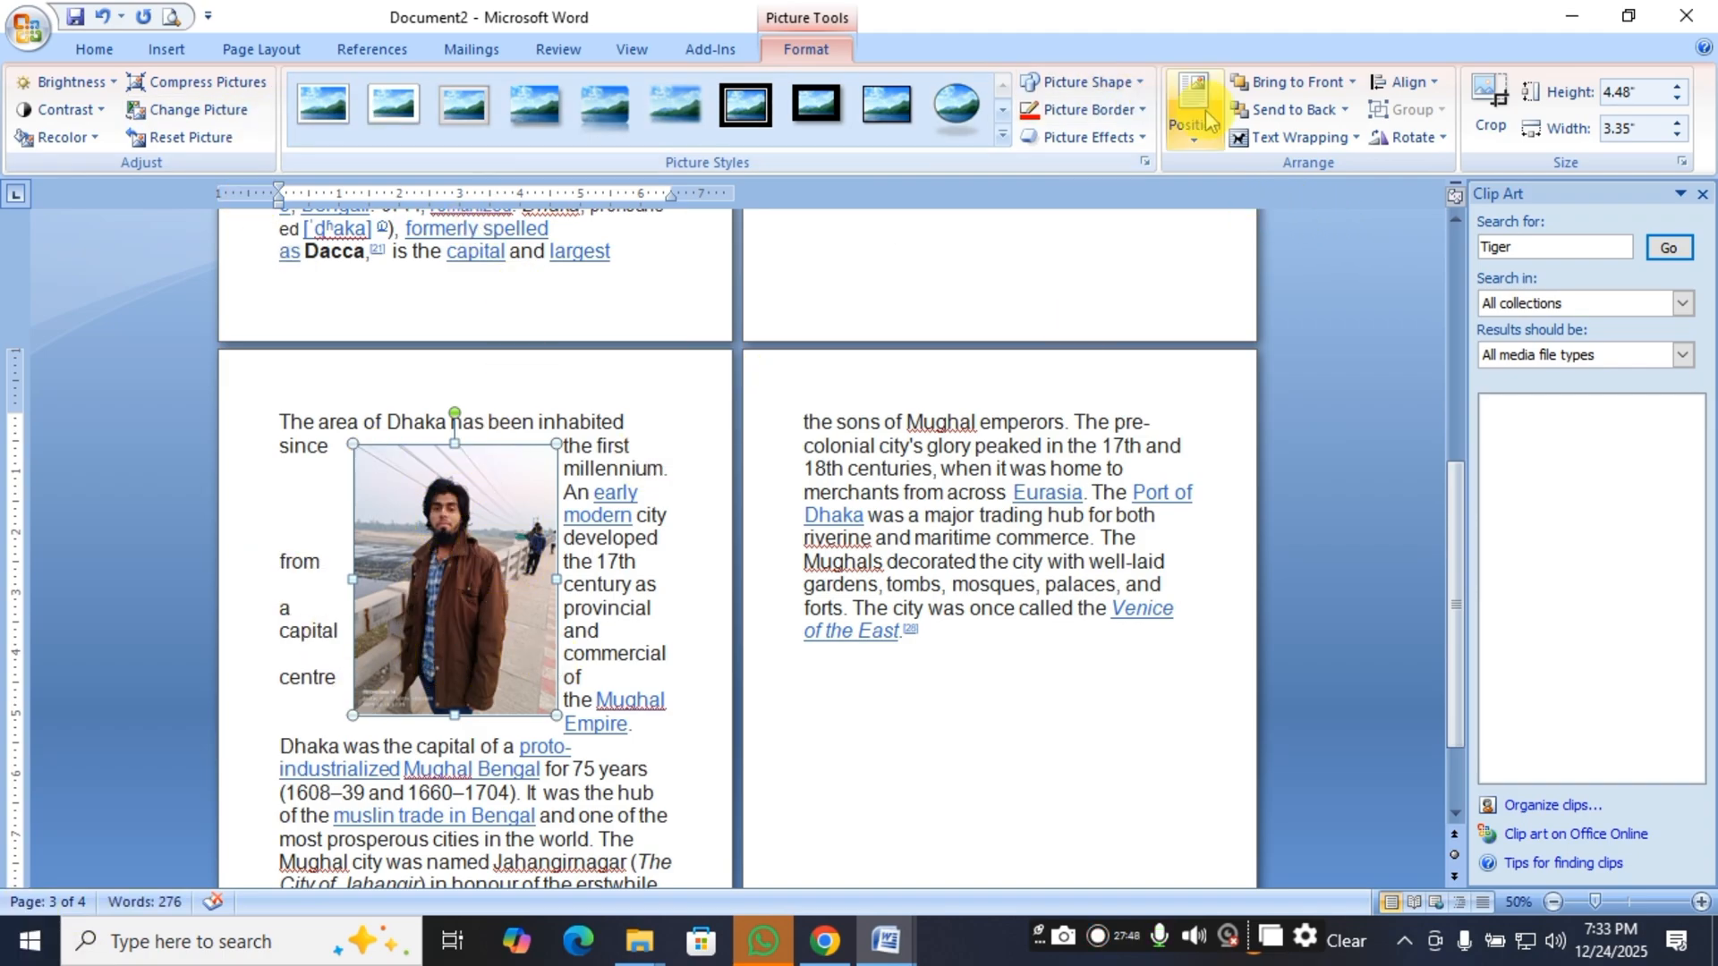
left_click(1340, 143)
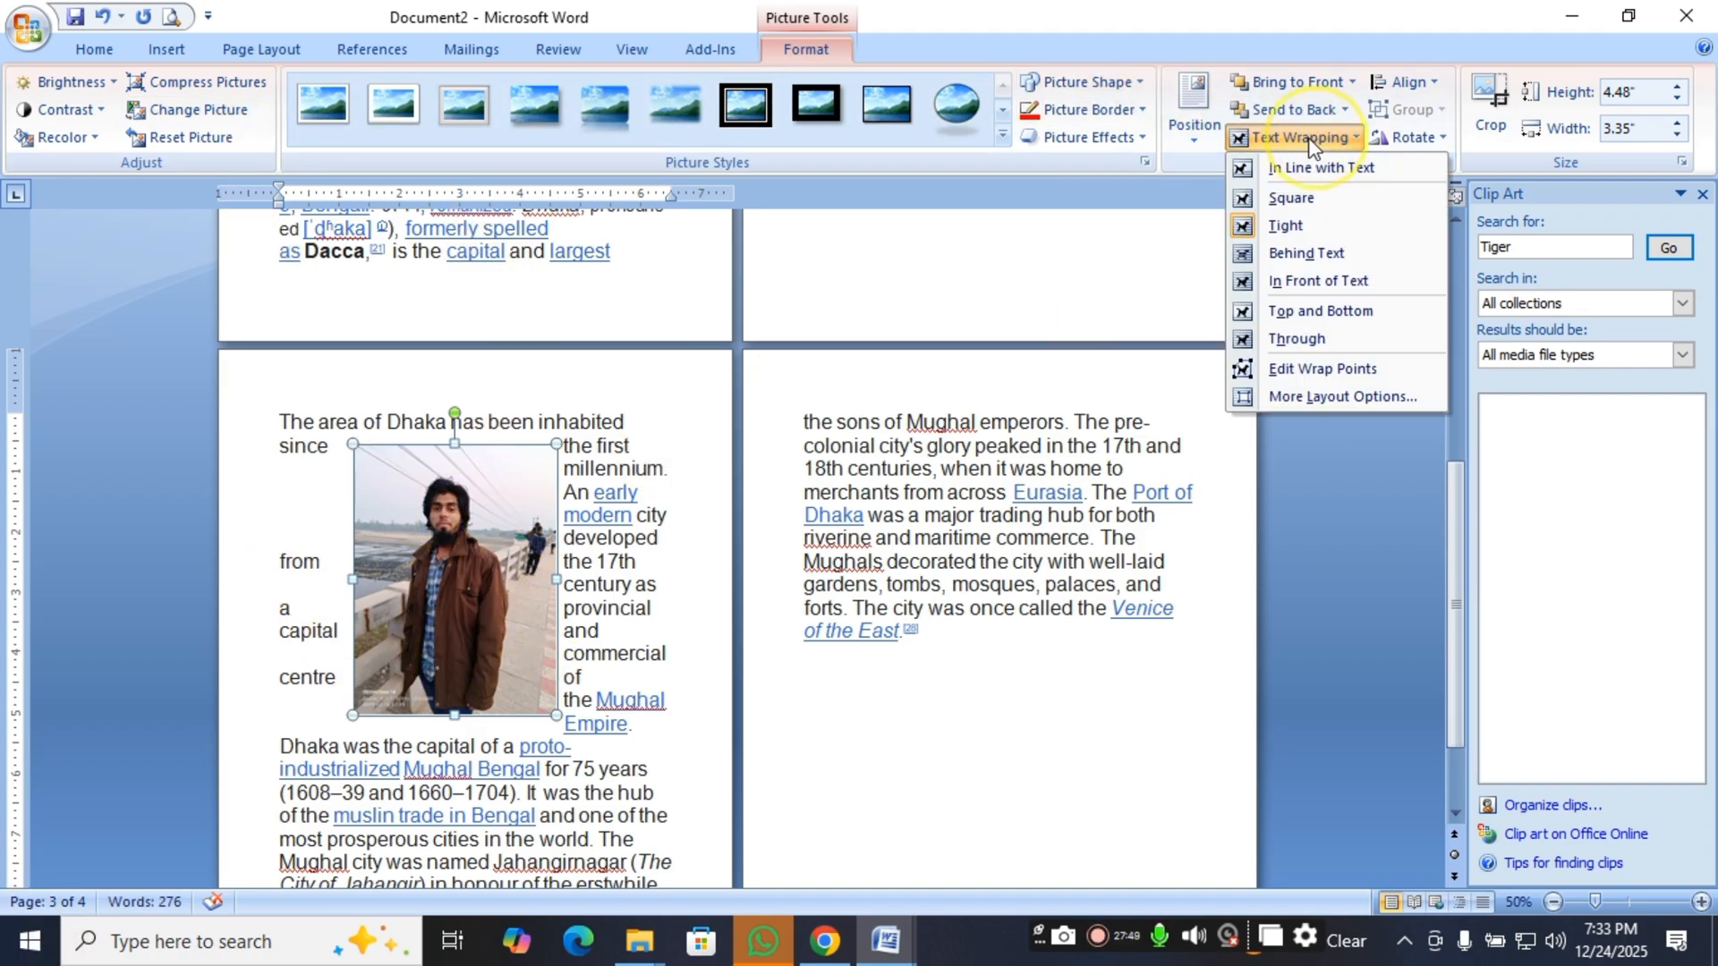
left_click(1284, 231)
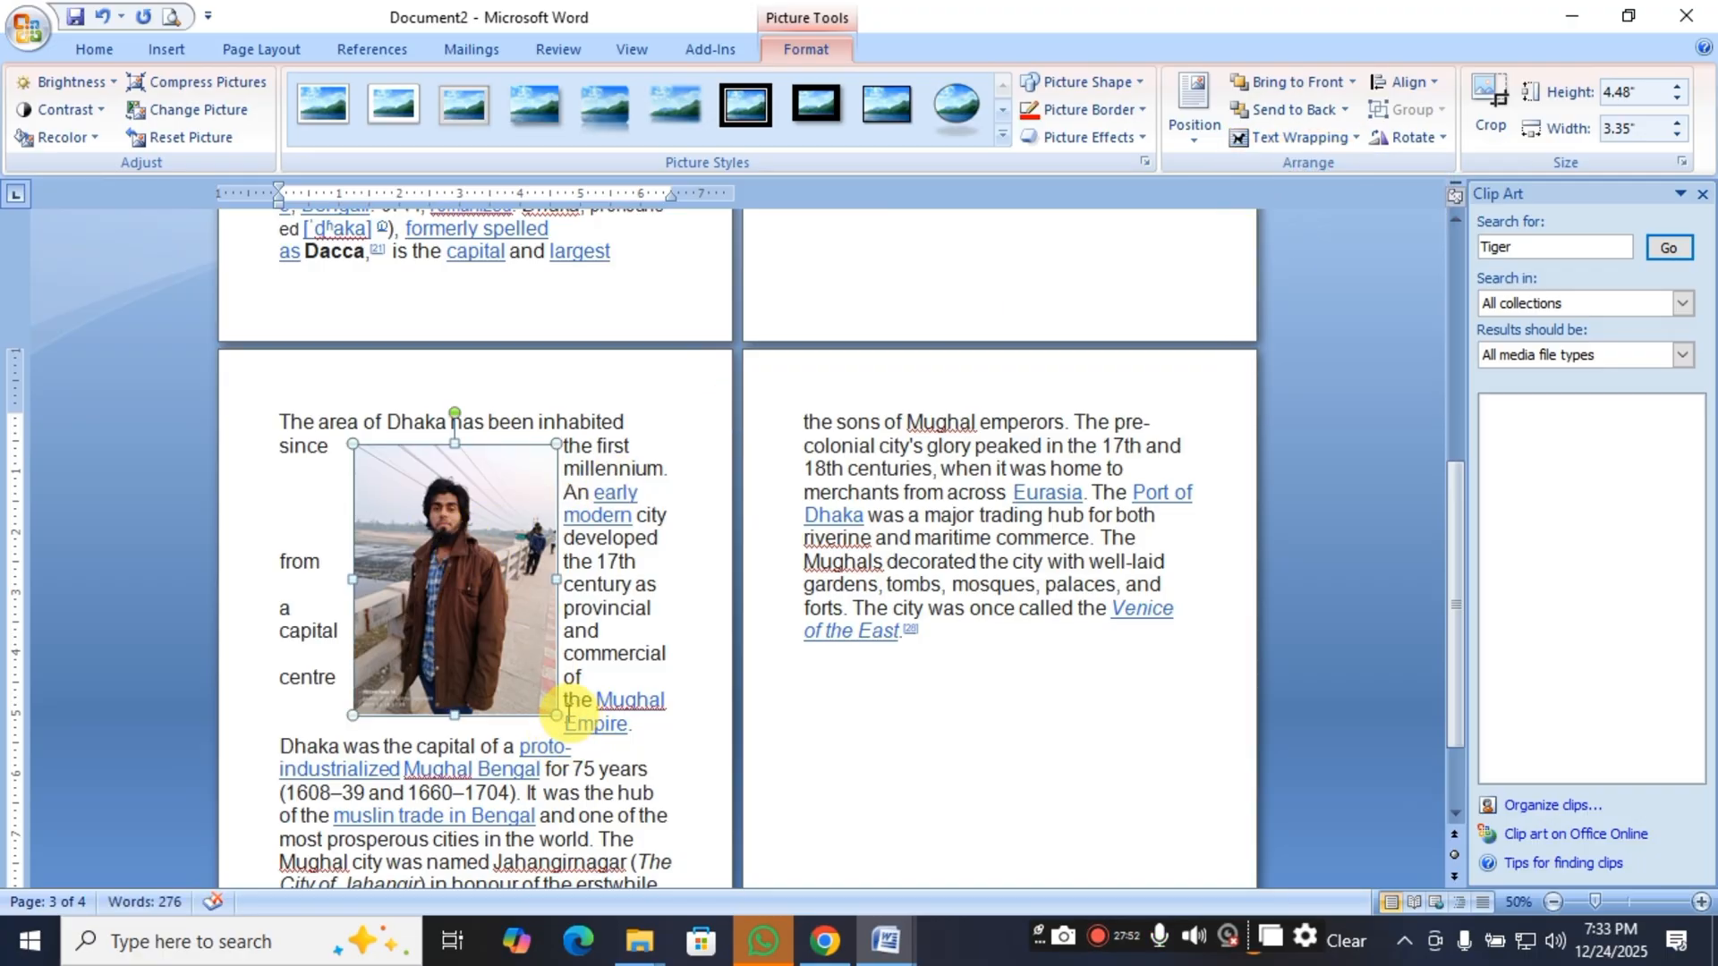
left_click_drag(558, 714, 613, 785)
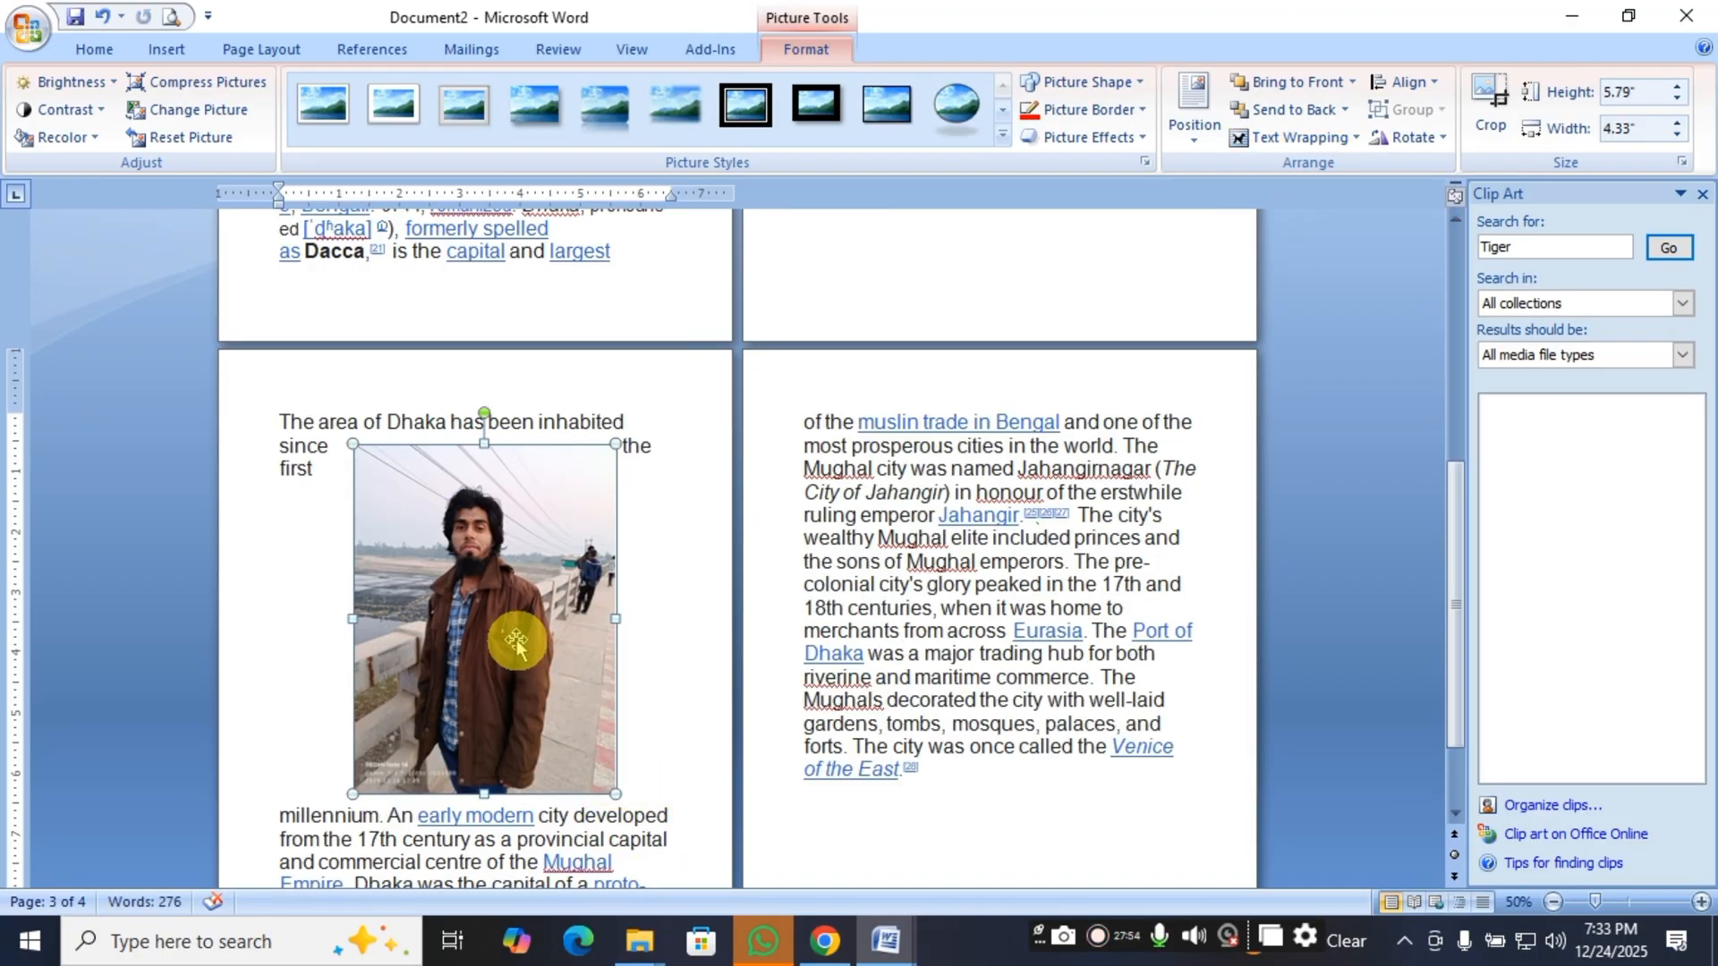
Reposition the picture within the paragraph starting "The area of Dhaka", just below the line ending in "Mughal Empire".
scroll(512, 639, "down", 1)
scroll(516, 633, "up", 2)
left_click_drag(474, 617, 851, 571)
scroll(852, 571, "up", 3)
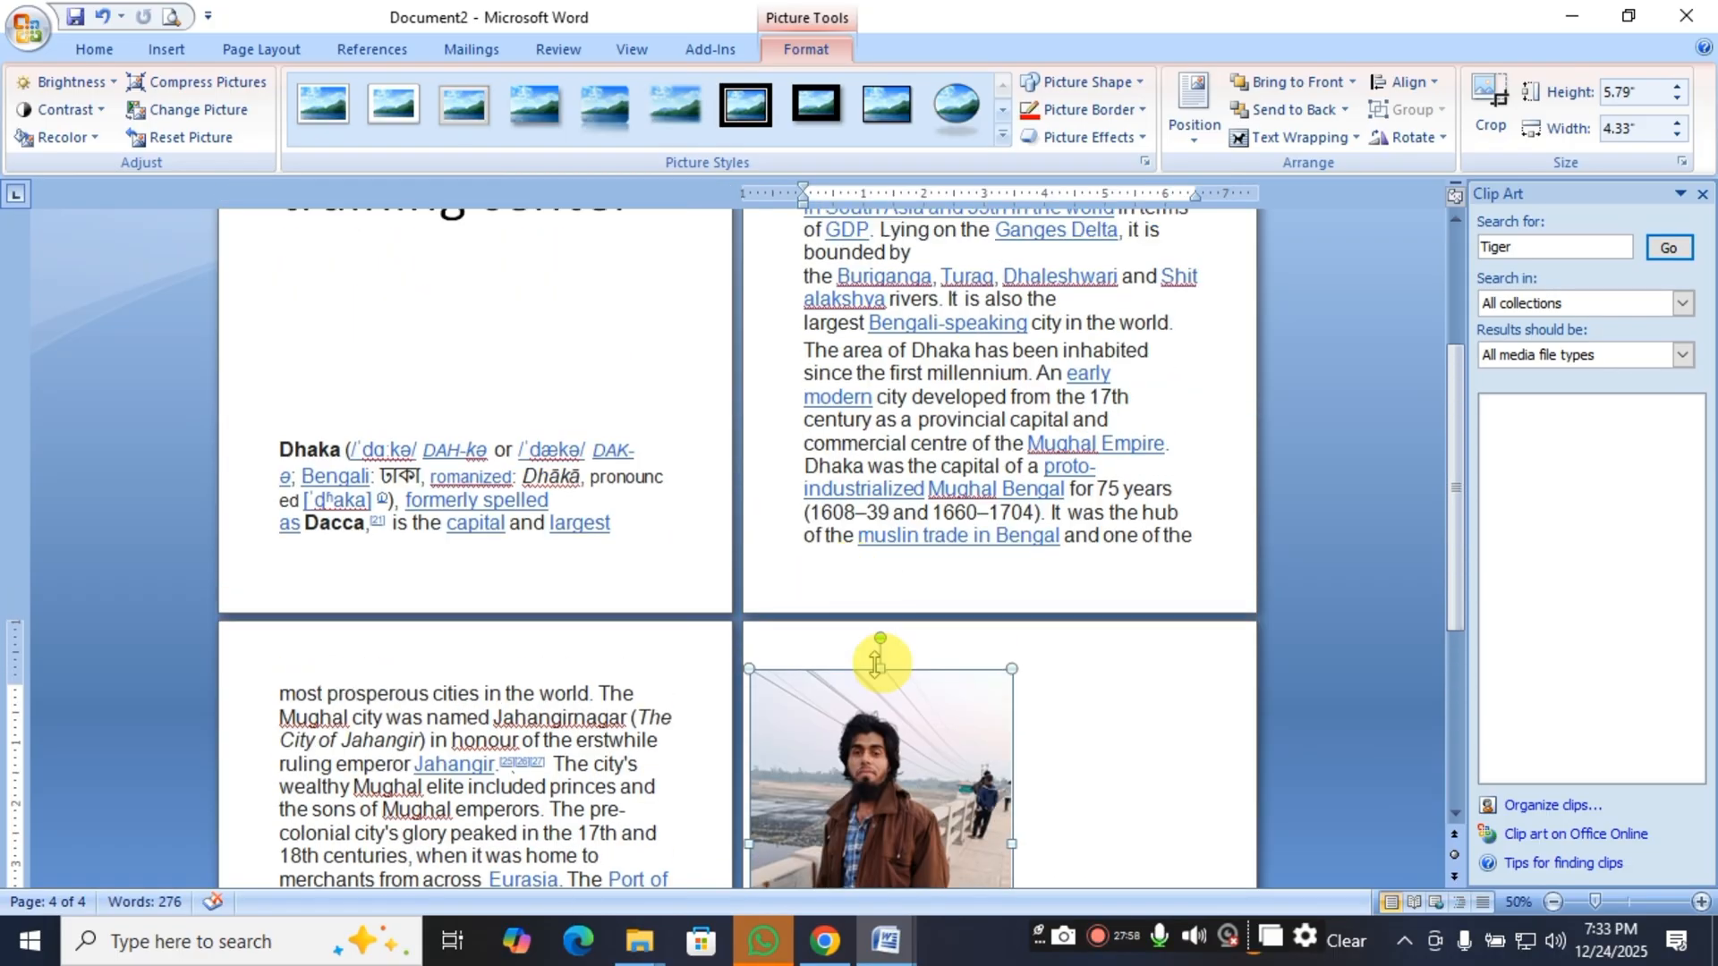
left_click_drag(866, 758, 817, 322)
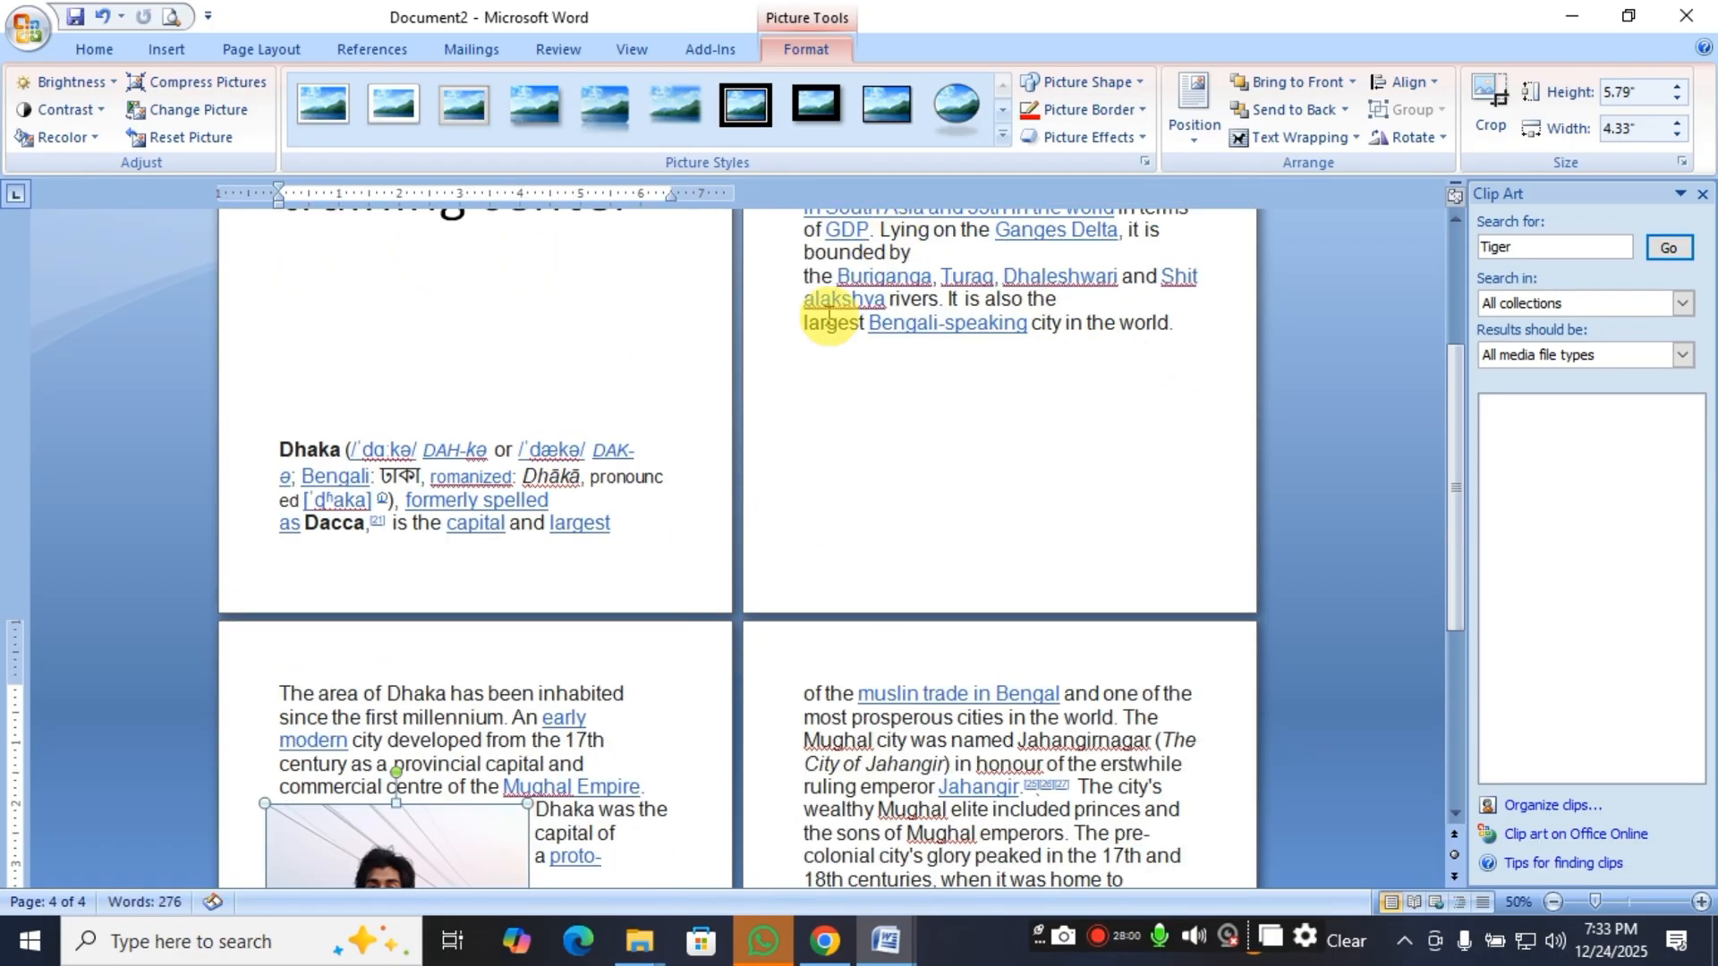
scroll(394, 619, "down", 2)
scroll(394, 619, "down", 3)
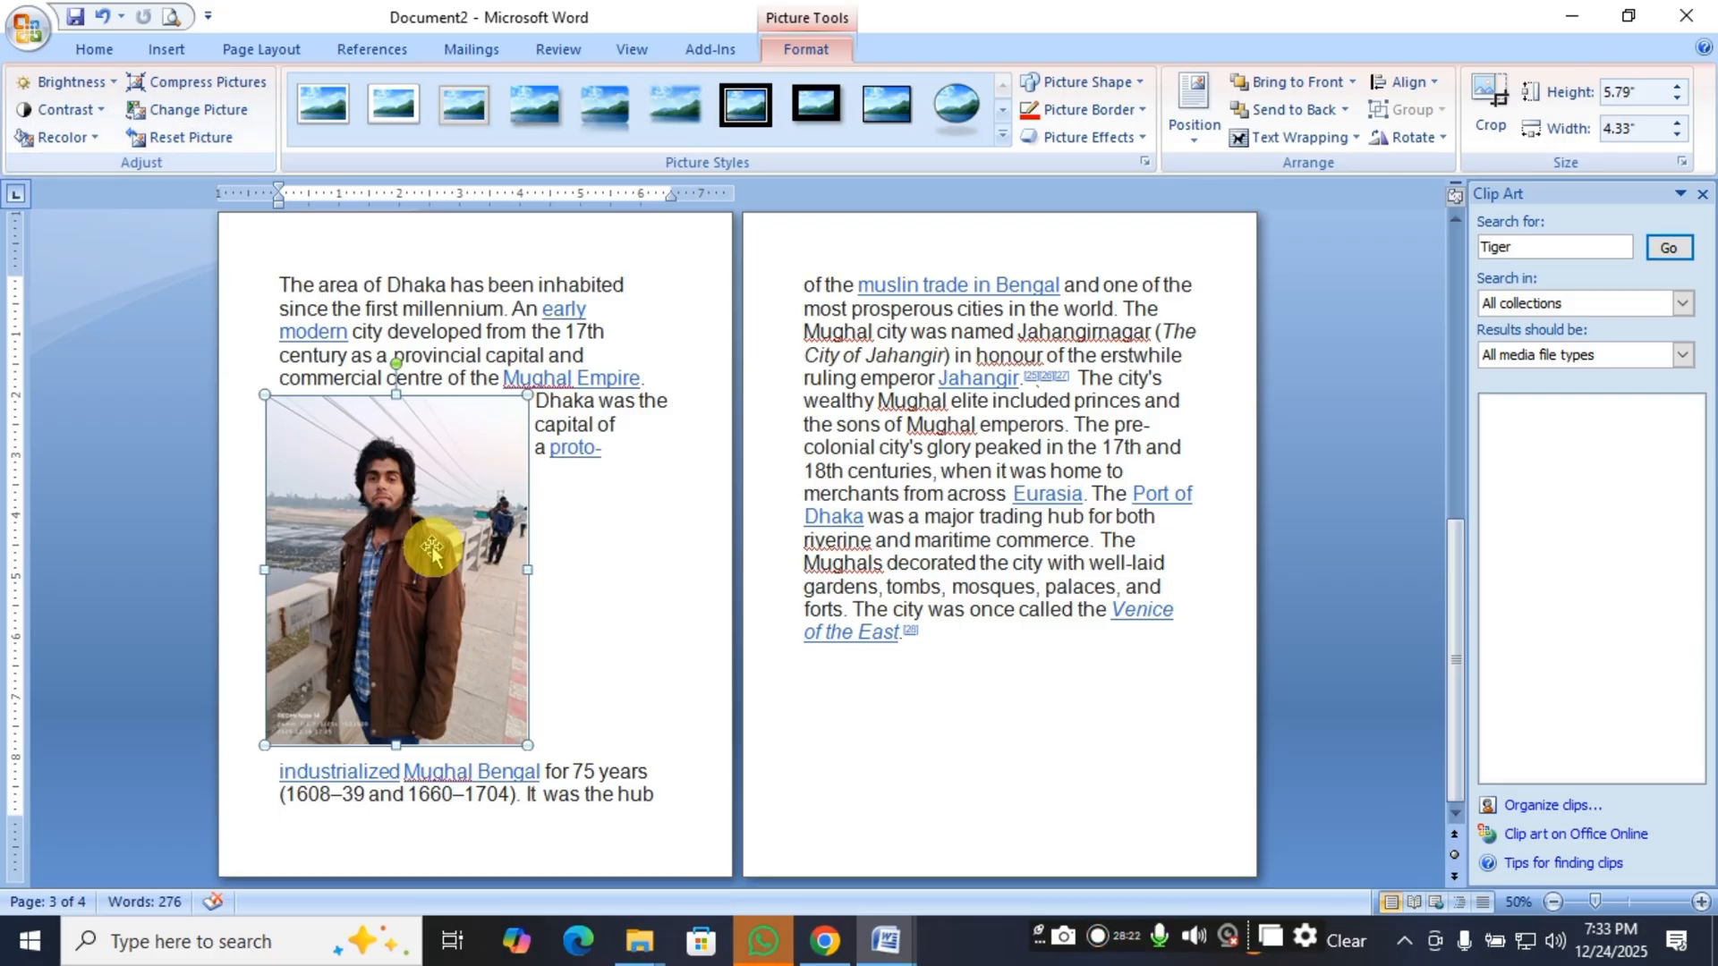
Try left alignment and center alignment on the picture relative to the margins.
left_click(1430, 87)
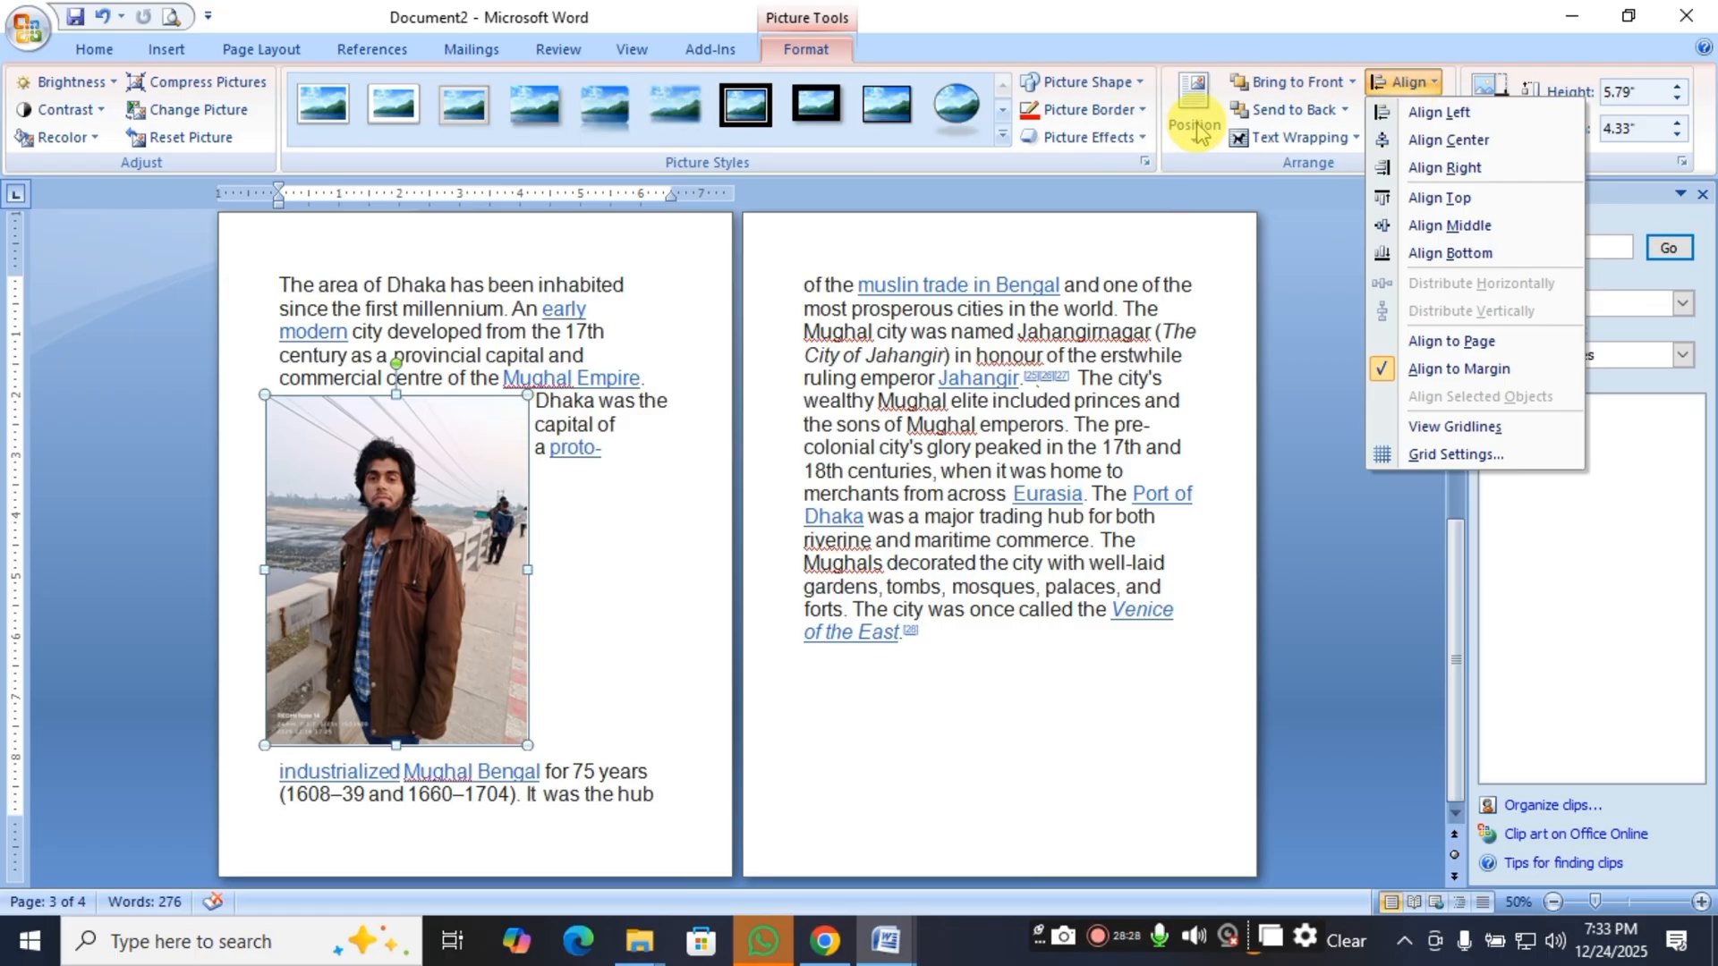
left_click(1466, 113)
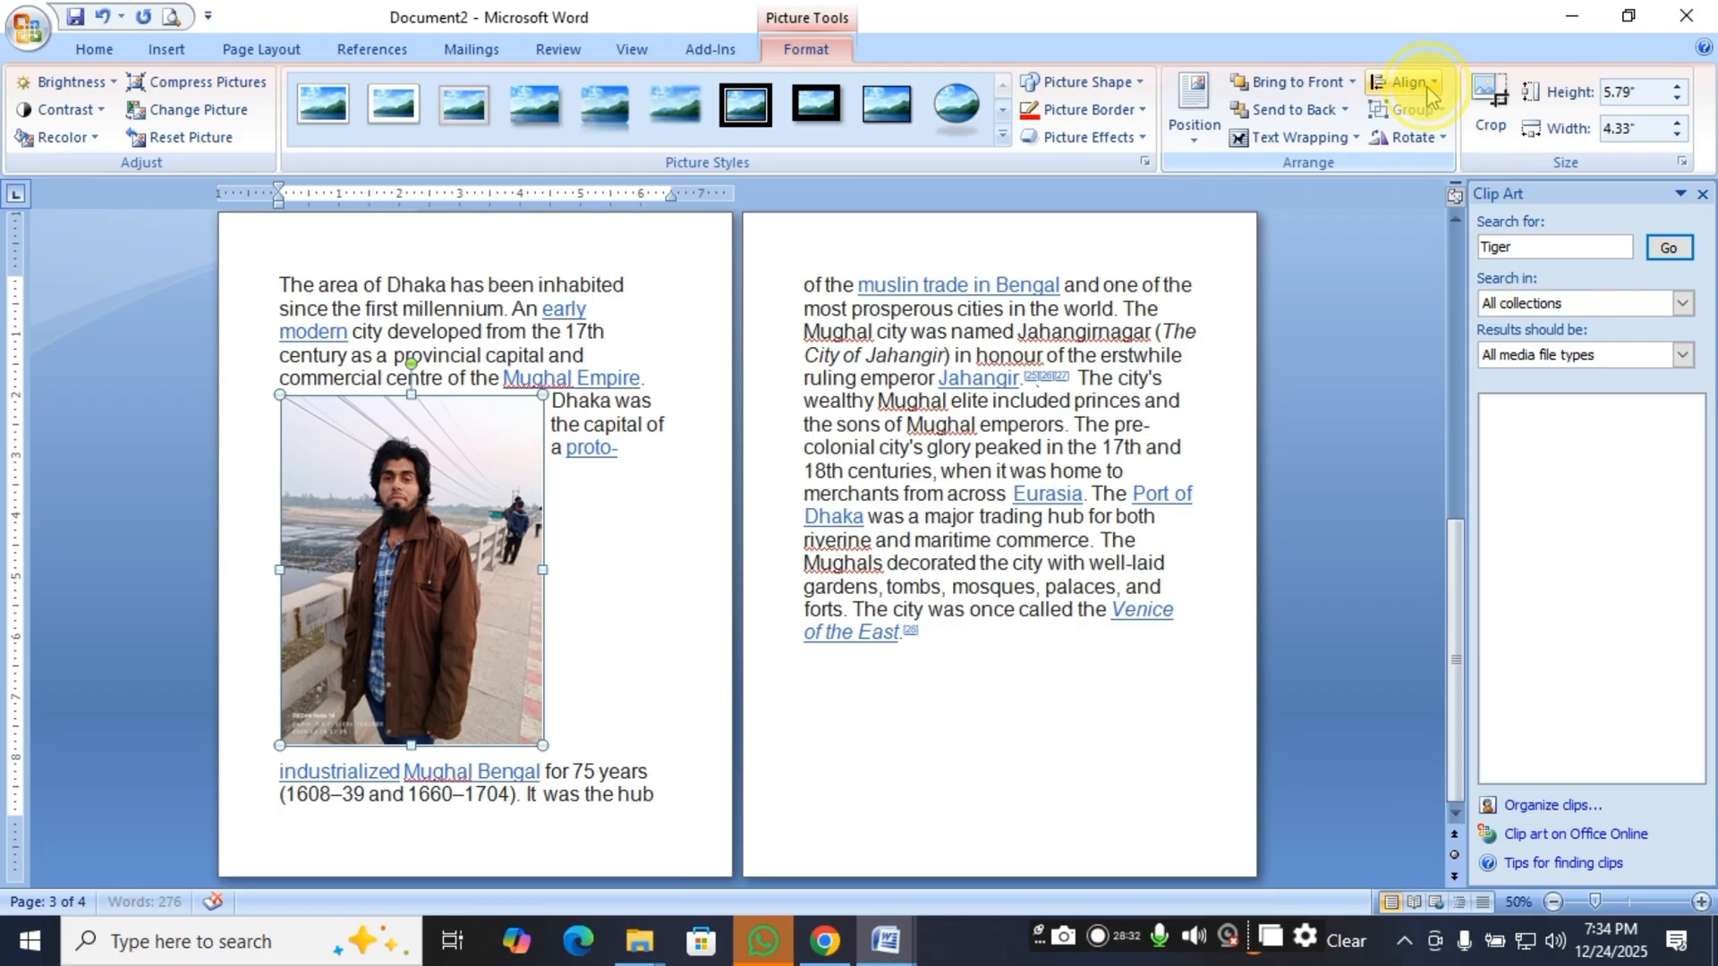
left_click(1423, 82)
left_click(1487, 134)
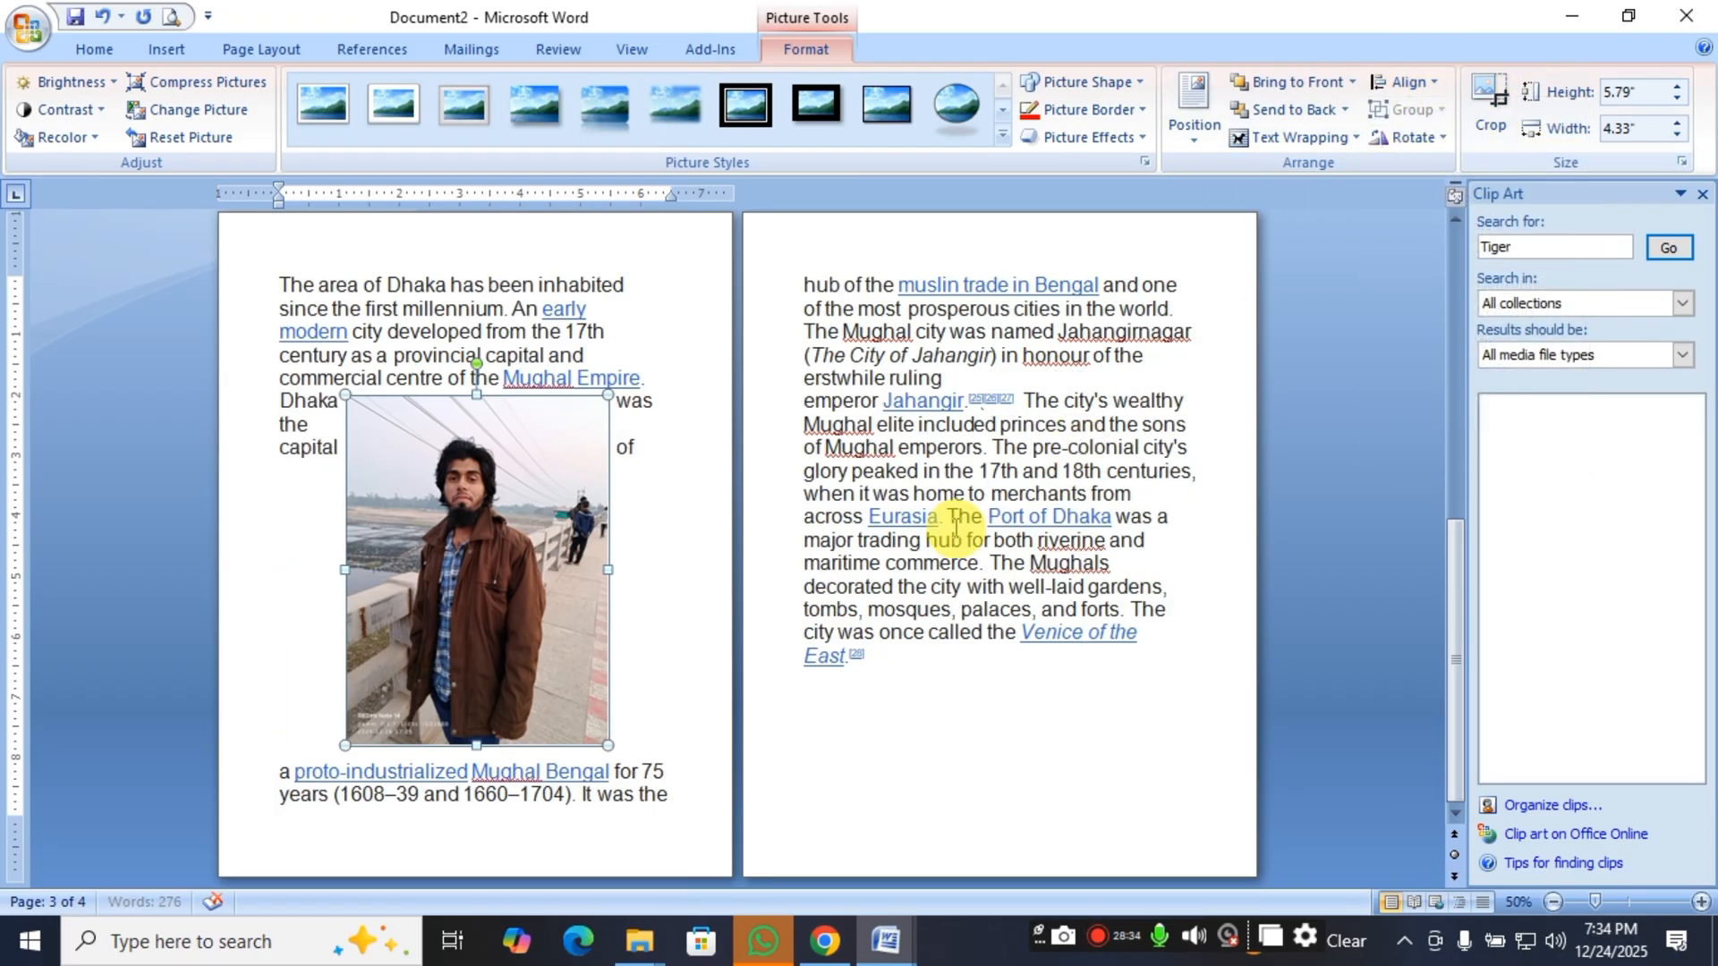
Align the picture to the right margin and look over the remaining alignment options.
left_click(1409, 82)
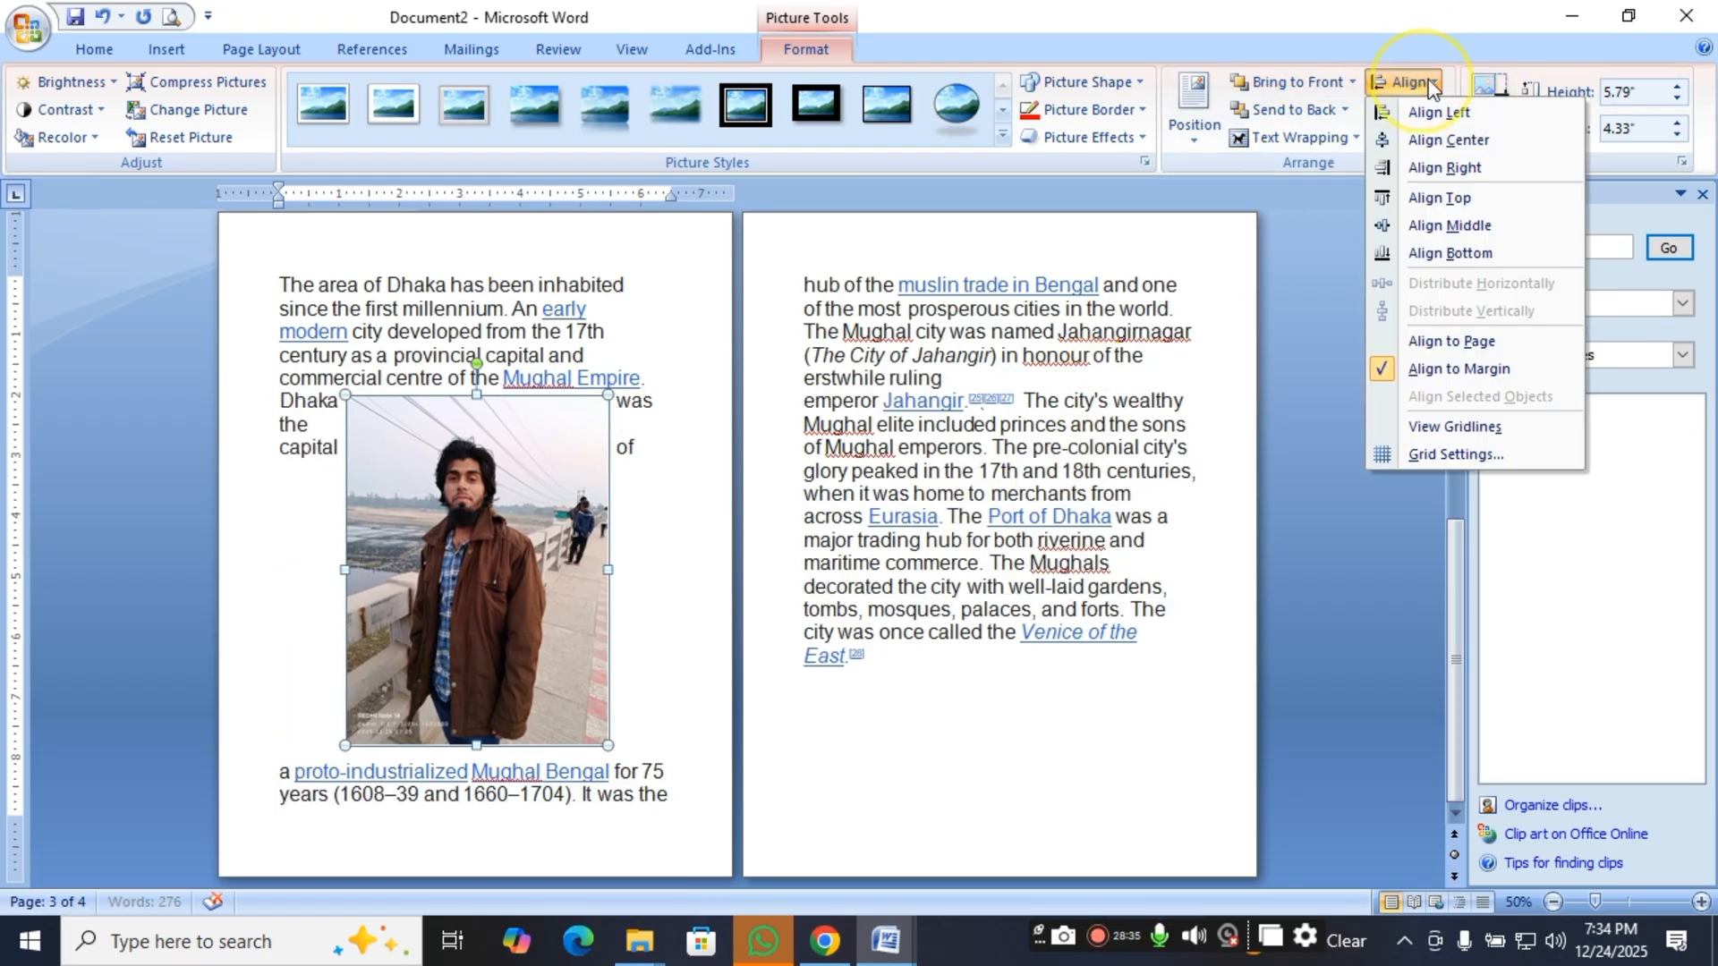
left_click(1440, 168)
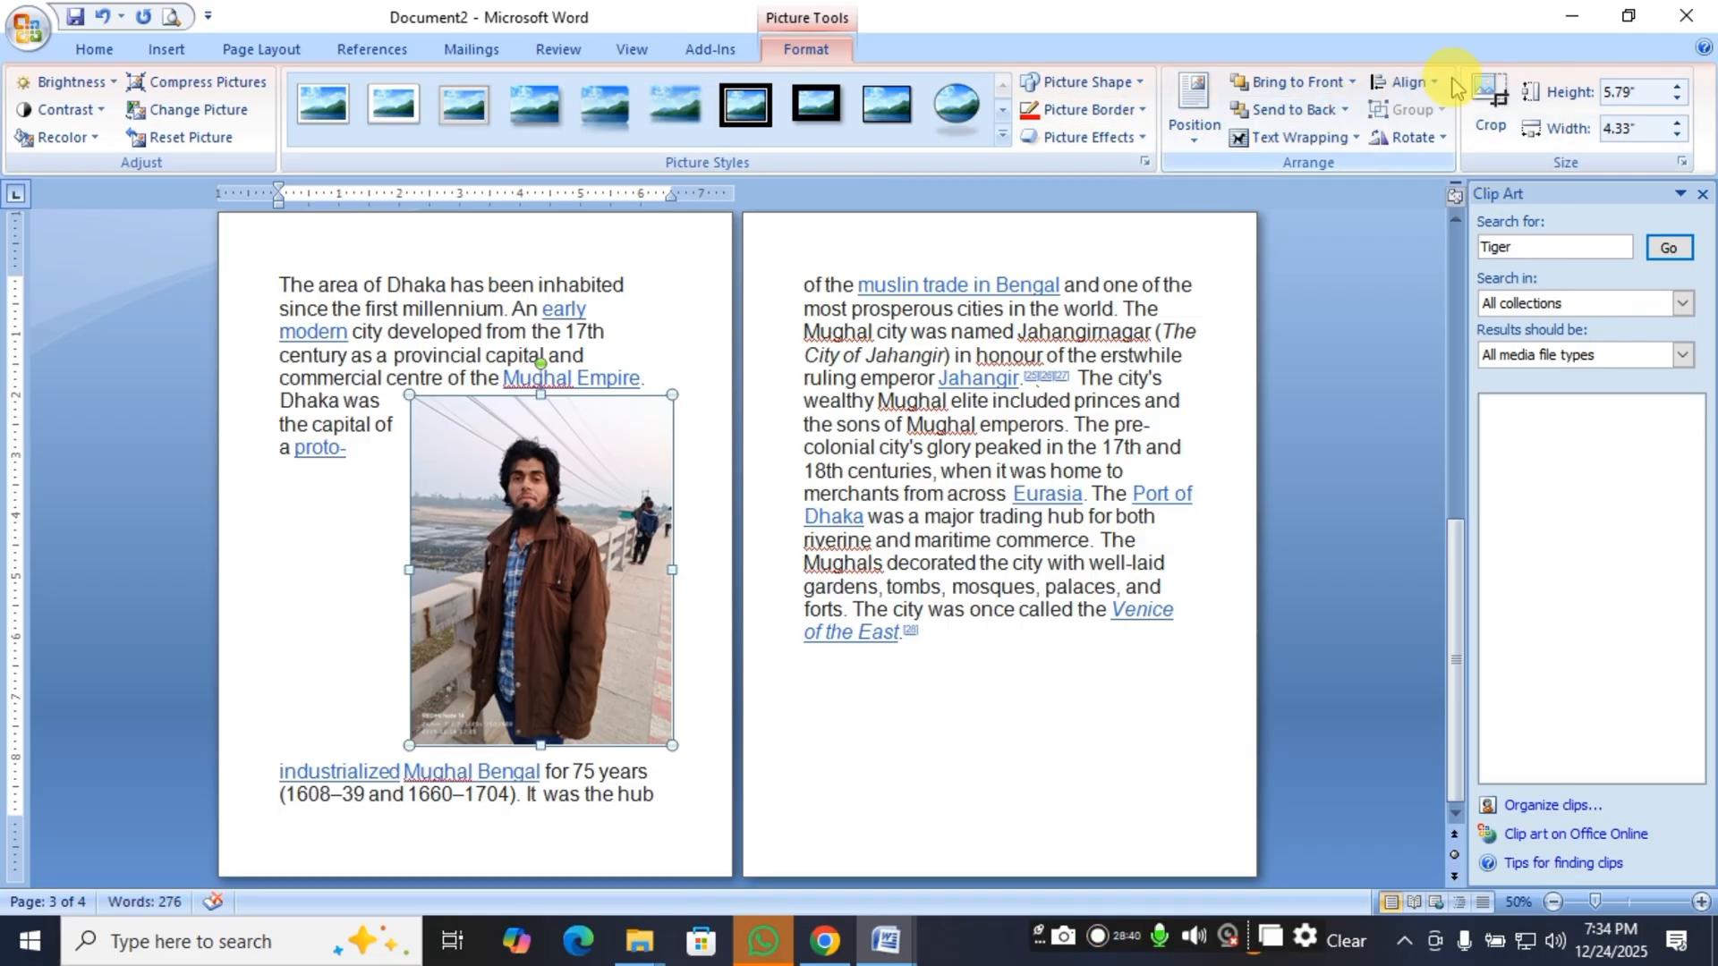
left_click(1409, 83)
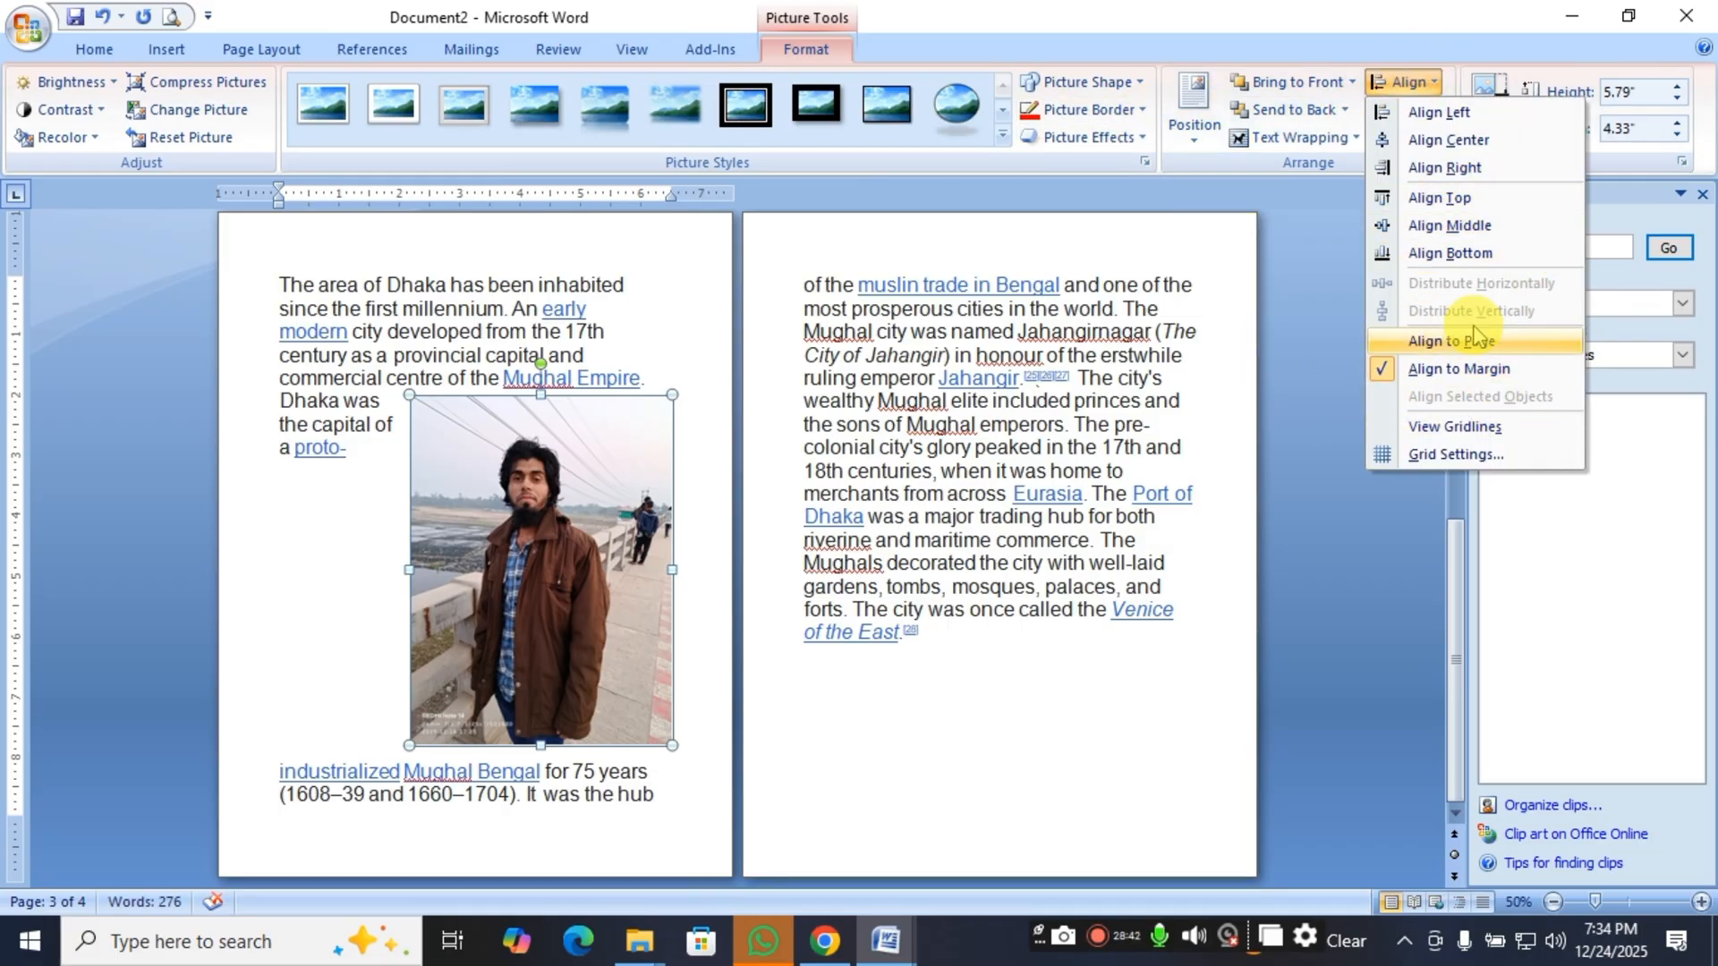
left_click(1372, 594)
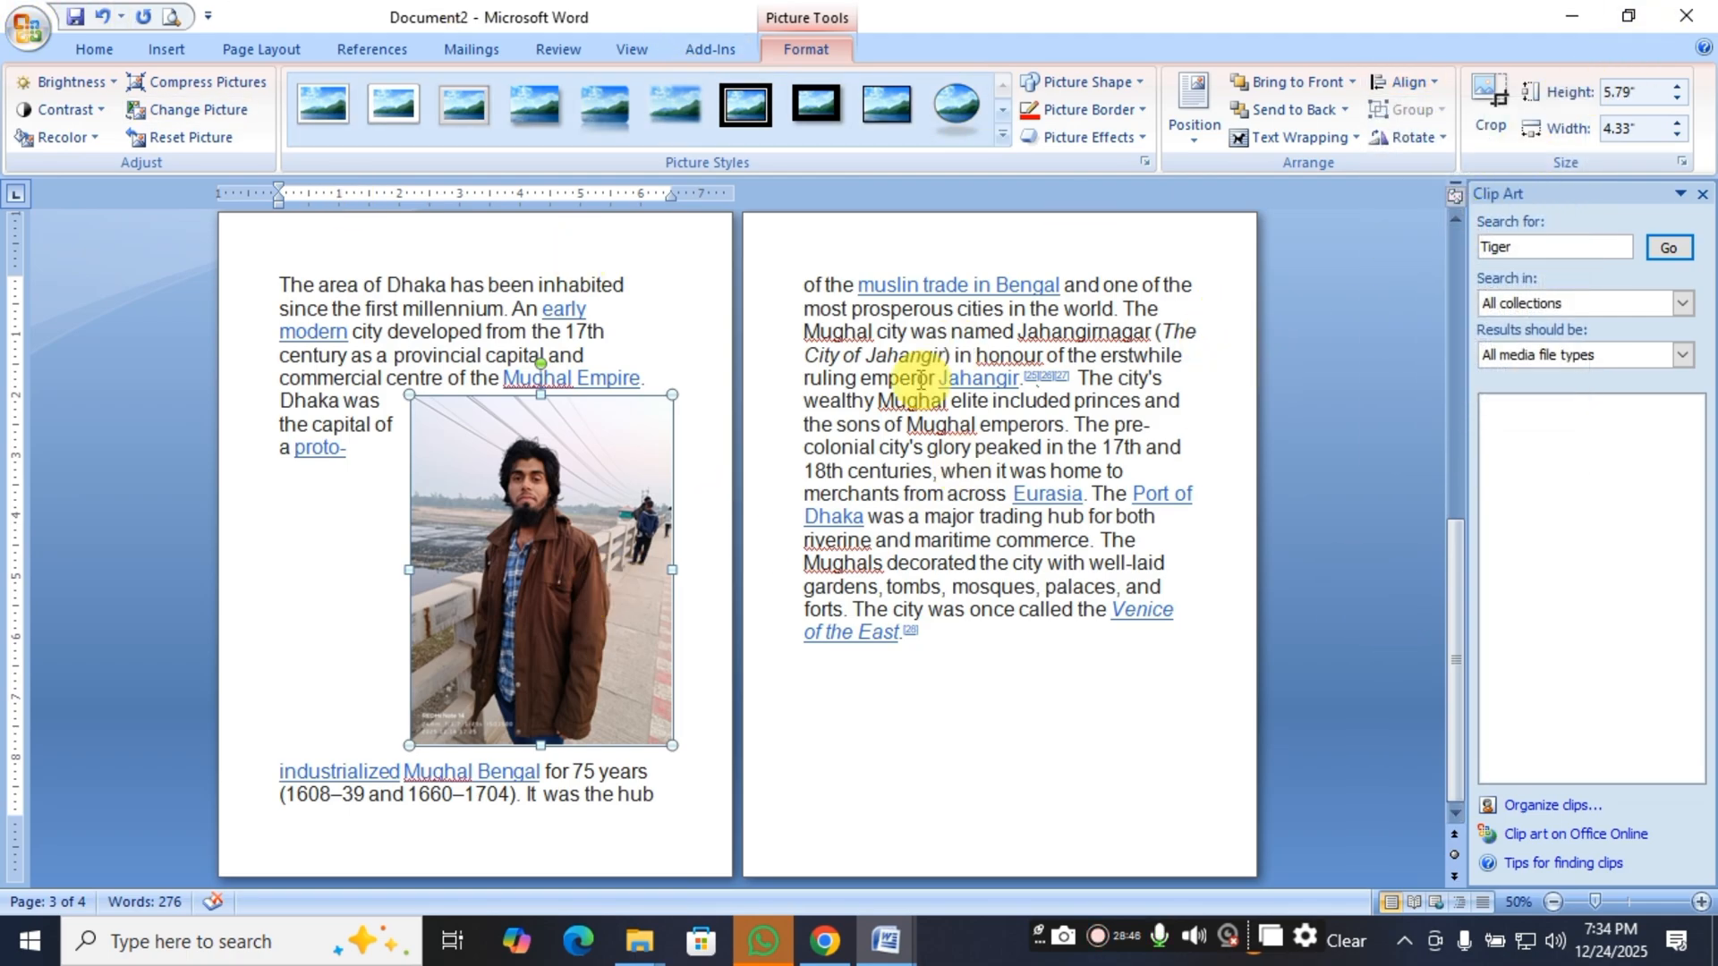
Preview the picture's 90° rotations and vertical flip, and apply Flip Horizontal.
left_click(1429, 144)
left_click(1528, 175)
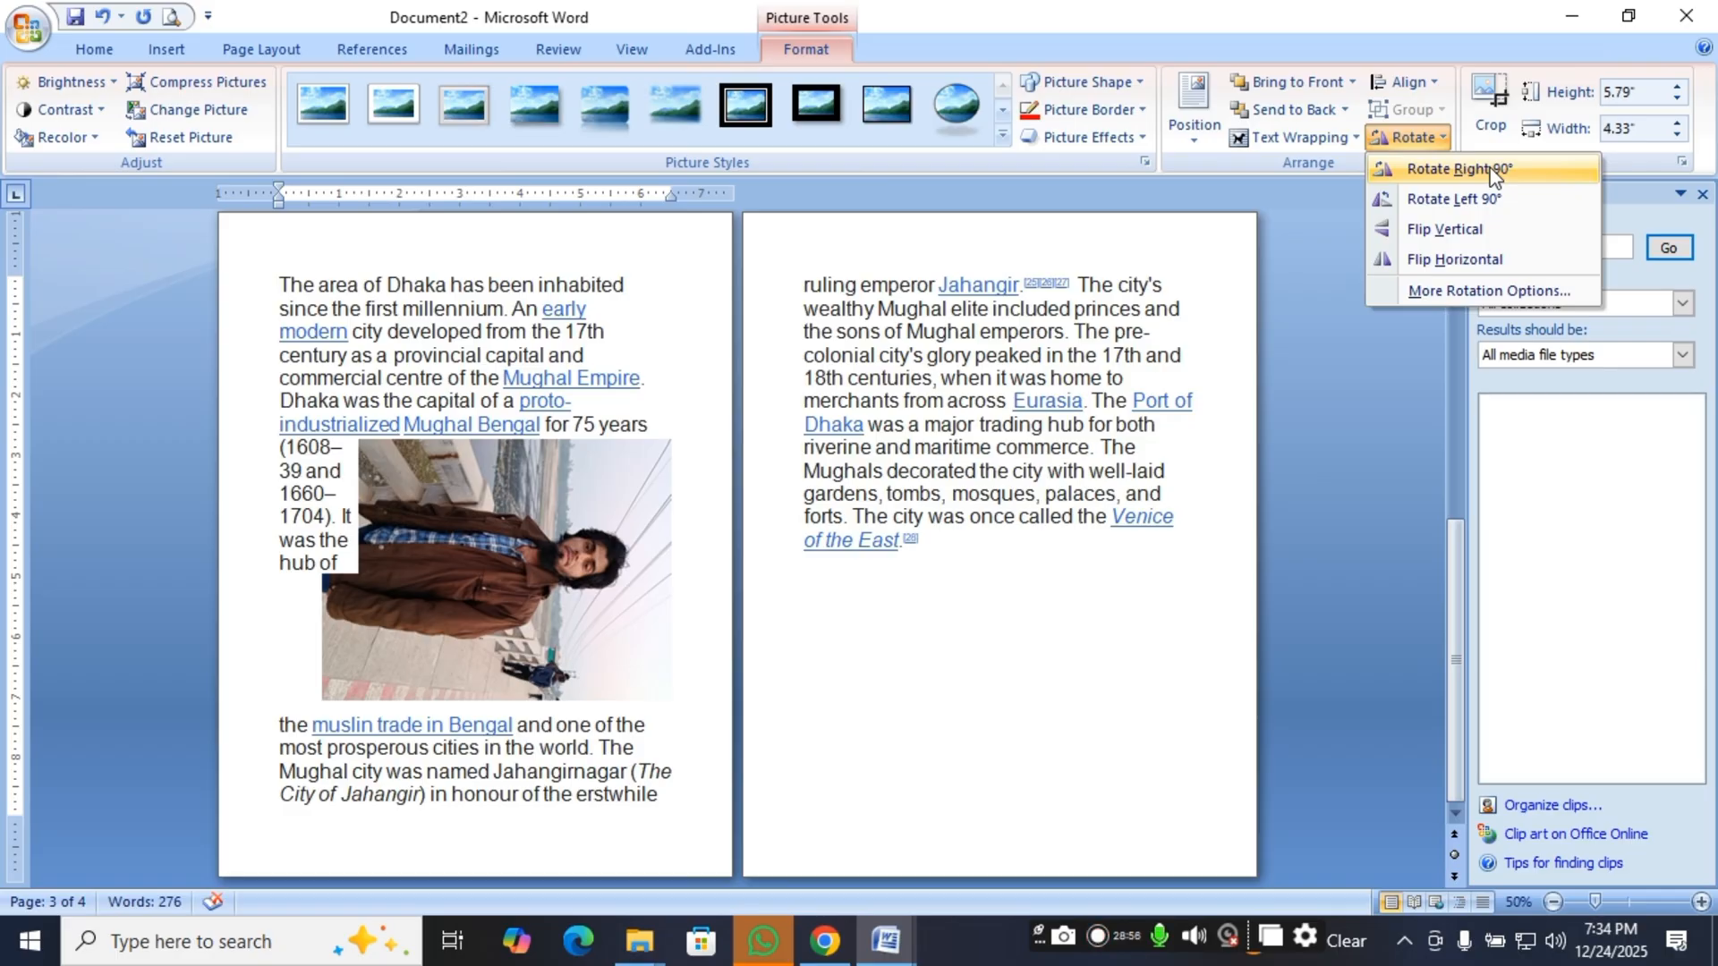
left_click(1489, 201)
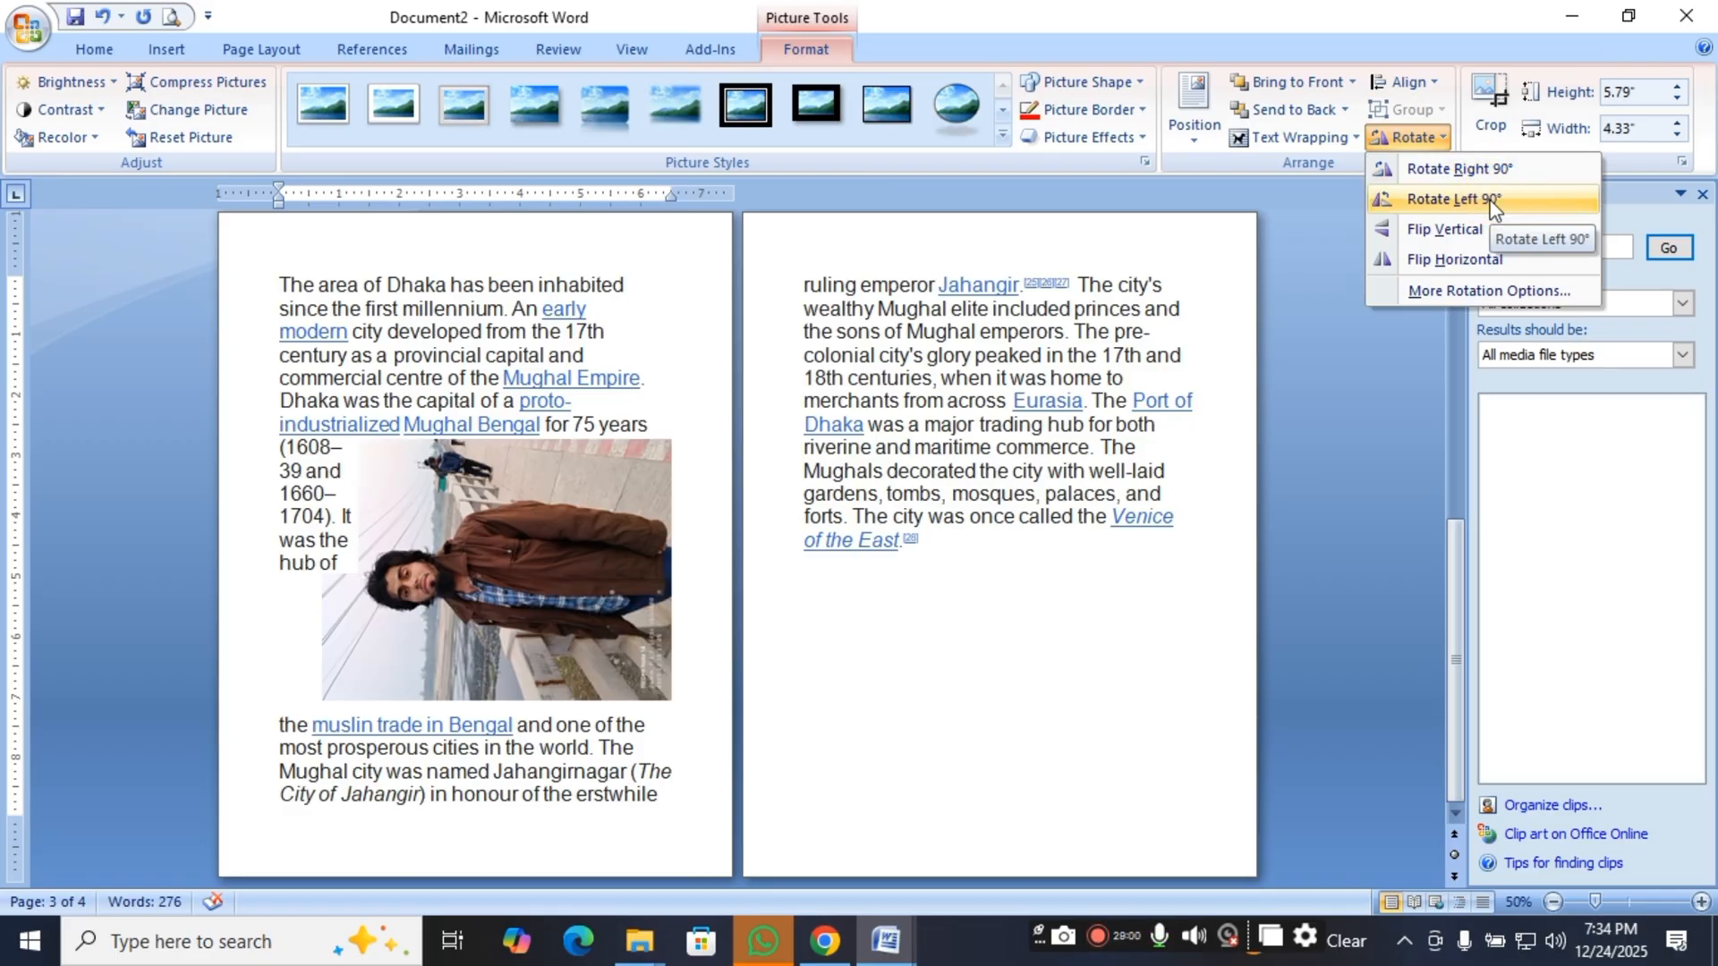
left_click(1496, 231)
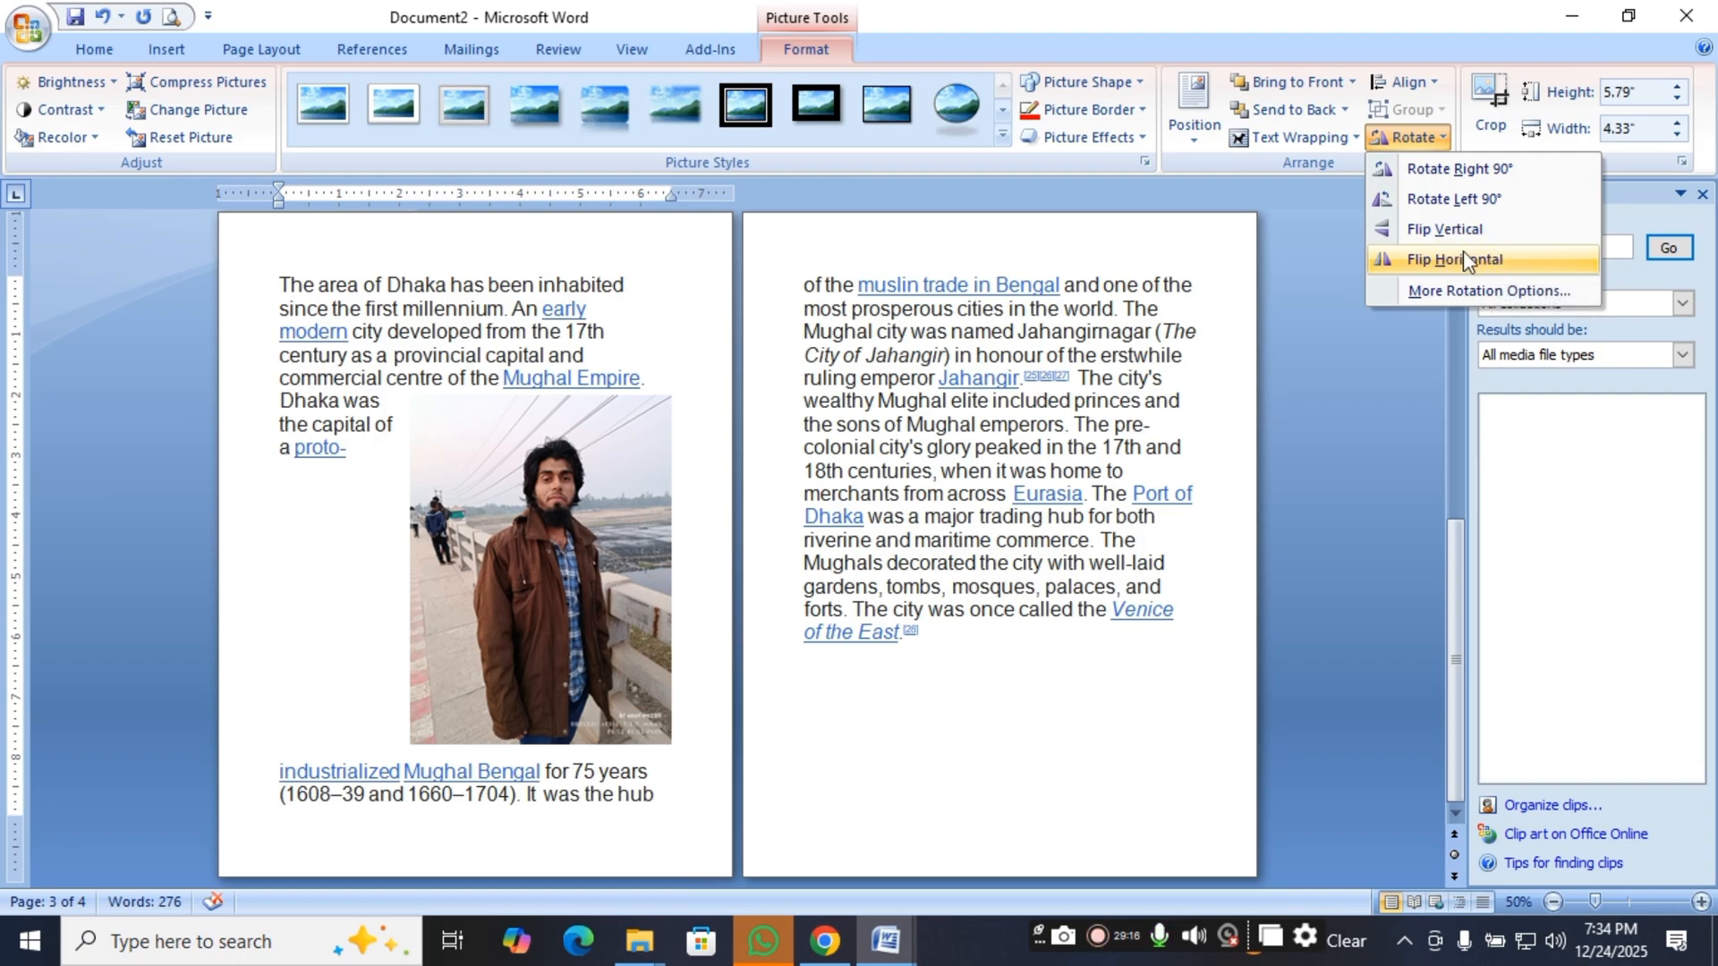
left_click(1462, 258)
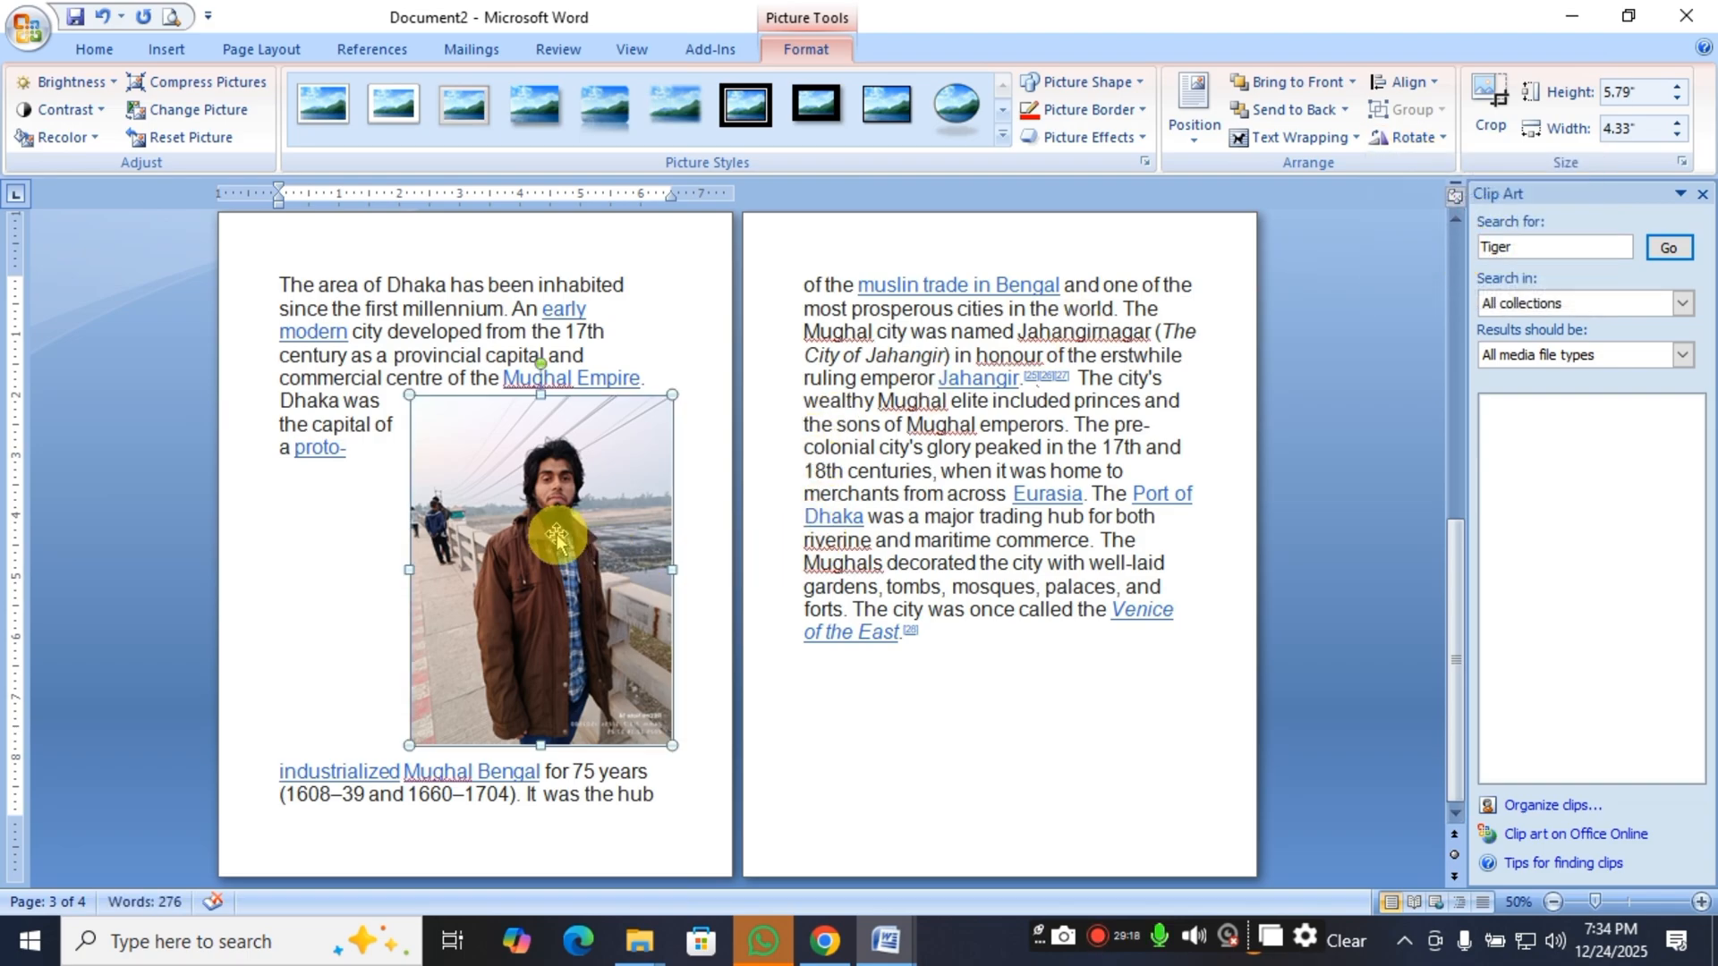
Crop all four sides of the picture down to about 3.38" high by 2.92" wide.
left_click(1488, 114)
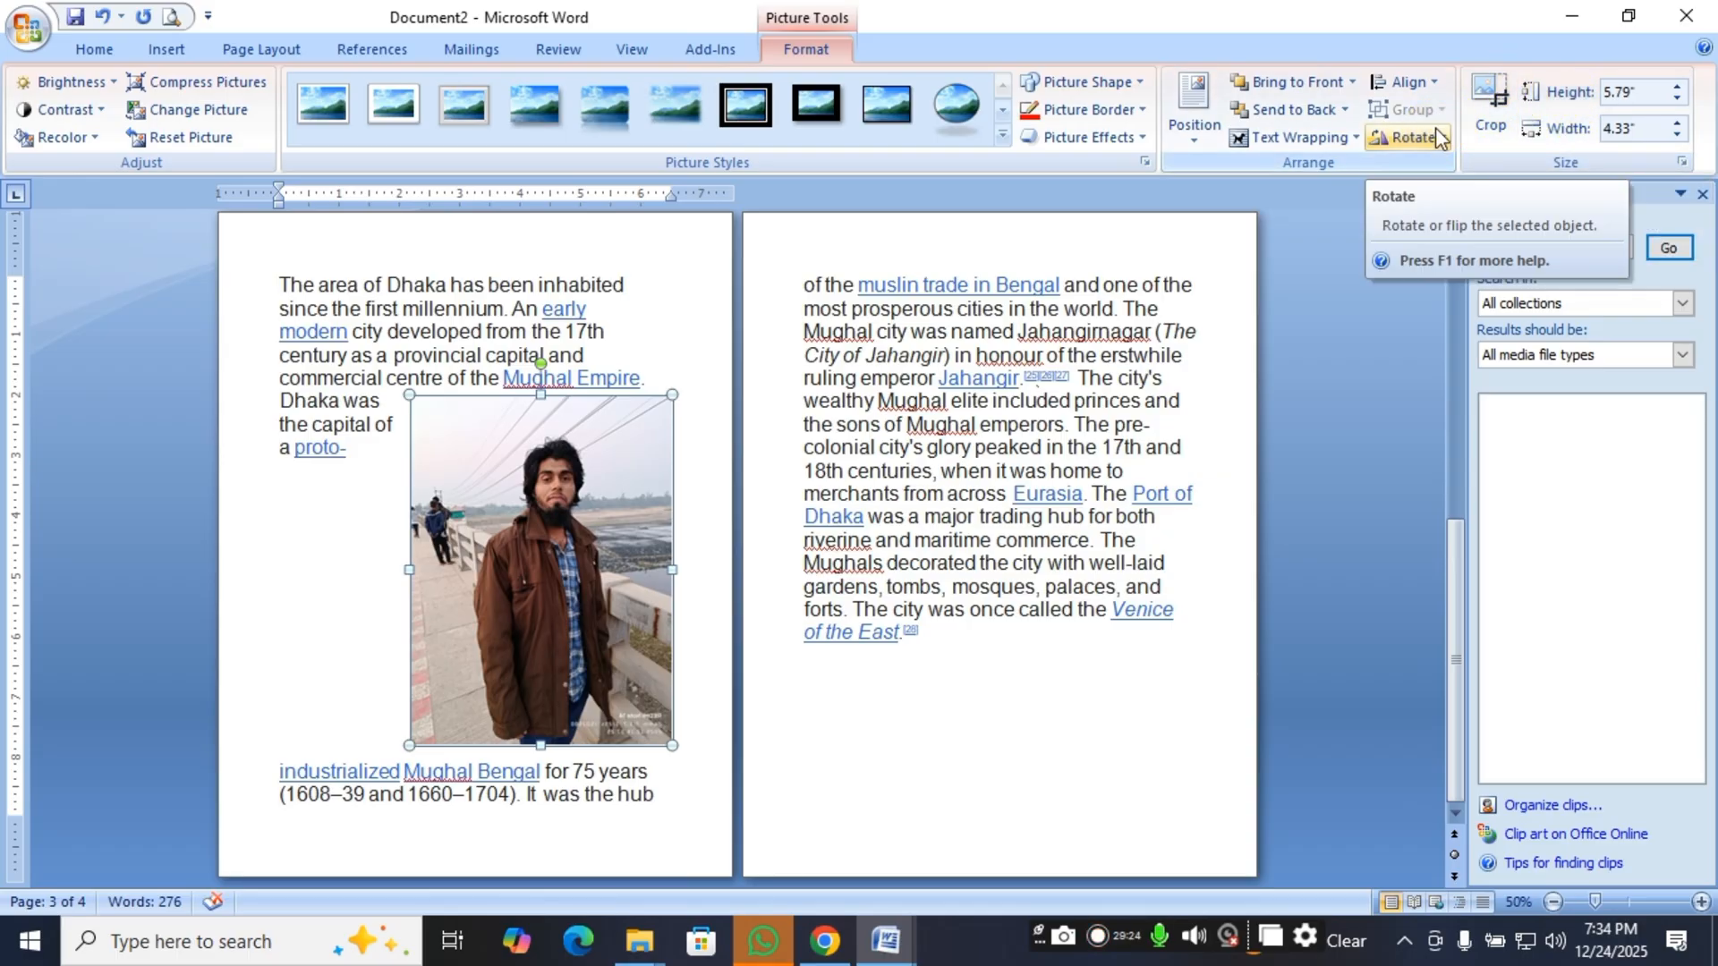
left_click(1485, 100)
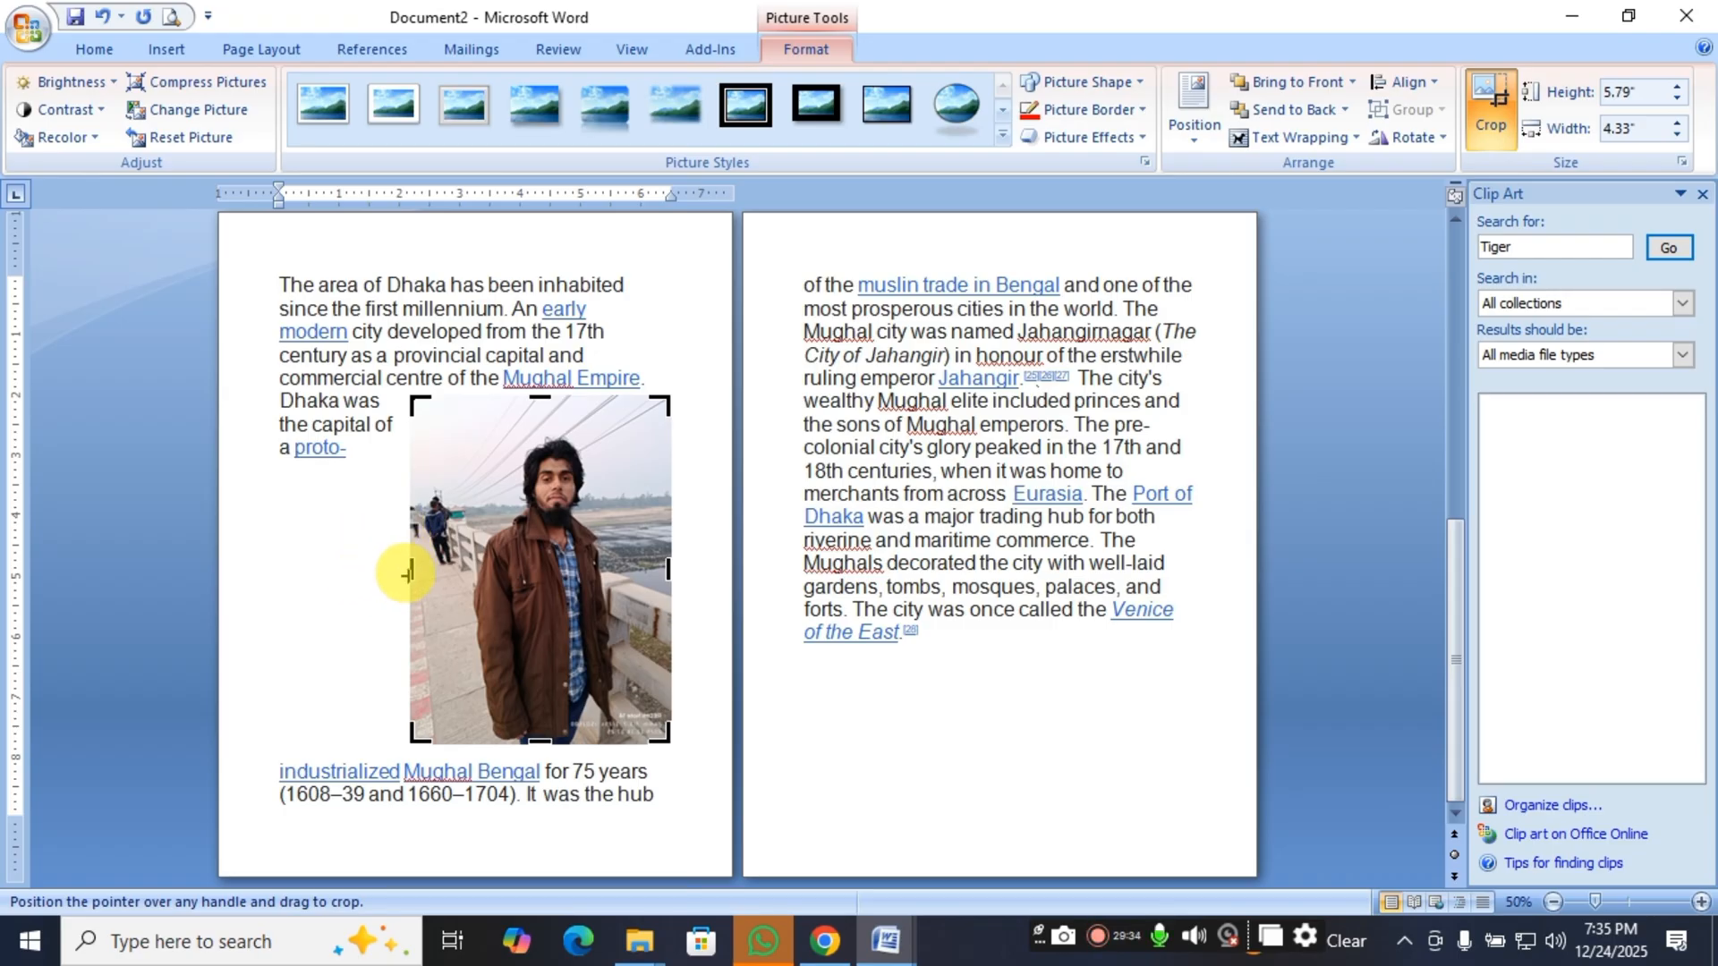
left_click(407, 573)
left_click_drag(407, 572, 458, 577)
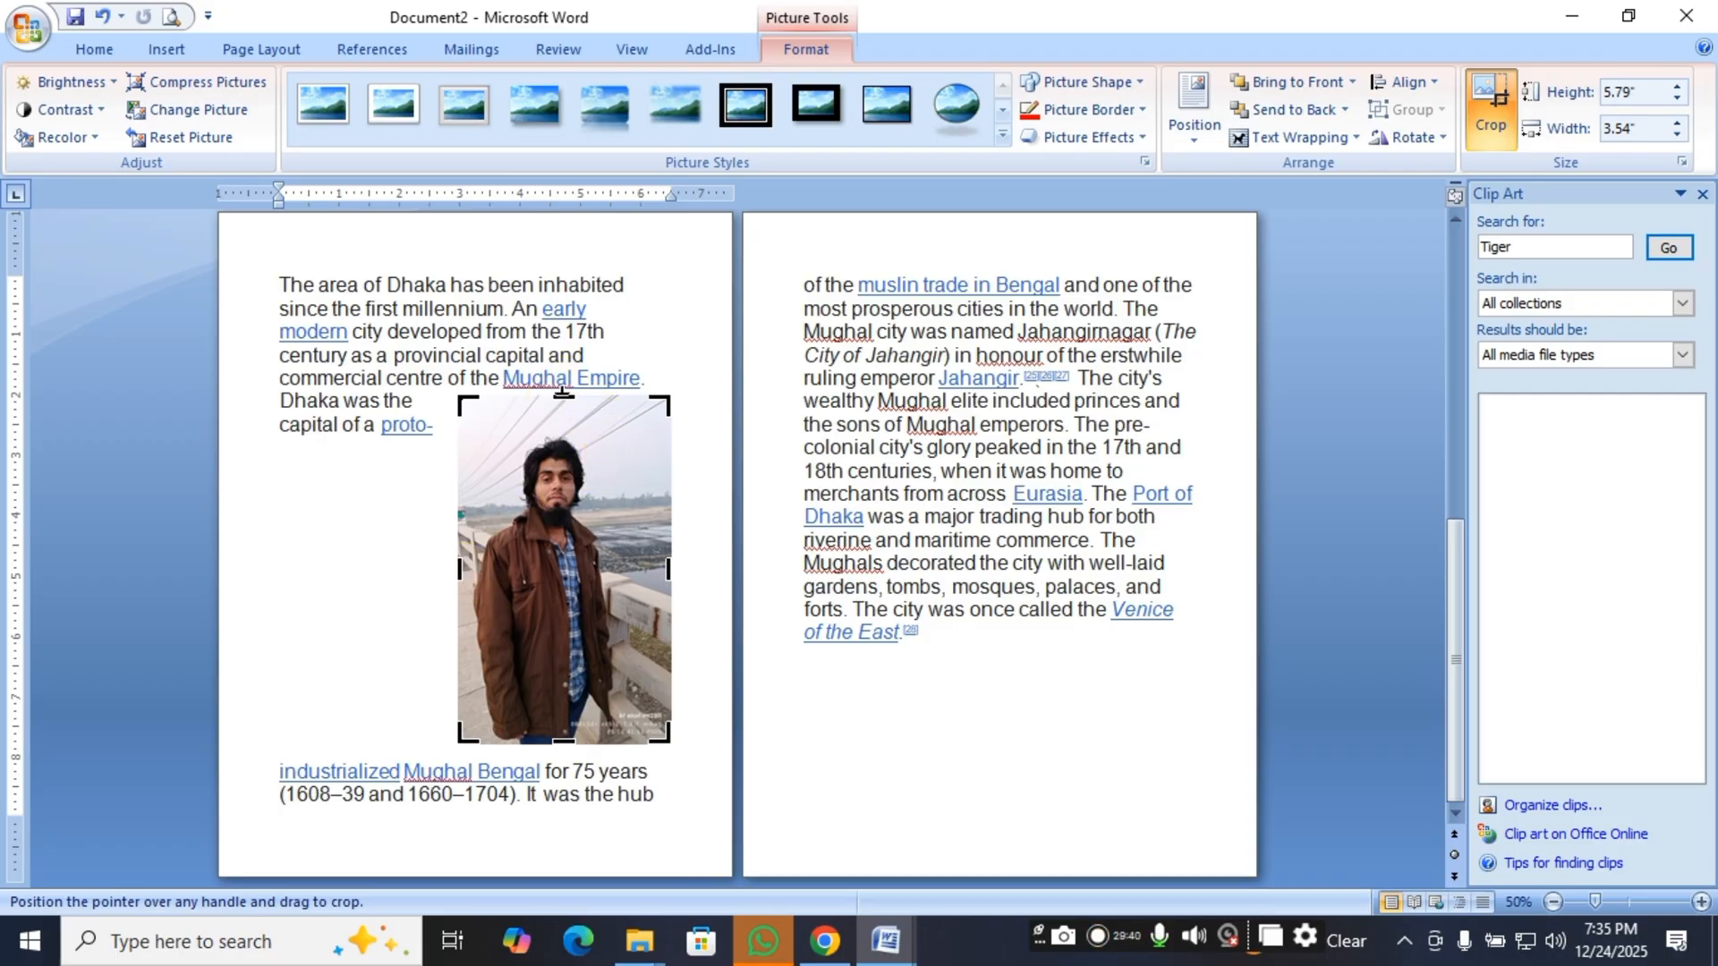
left_click_drag(562, 392, 561, 429)
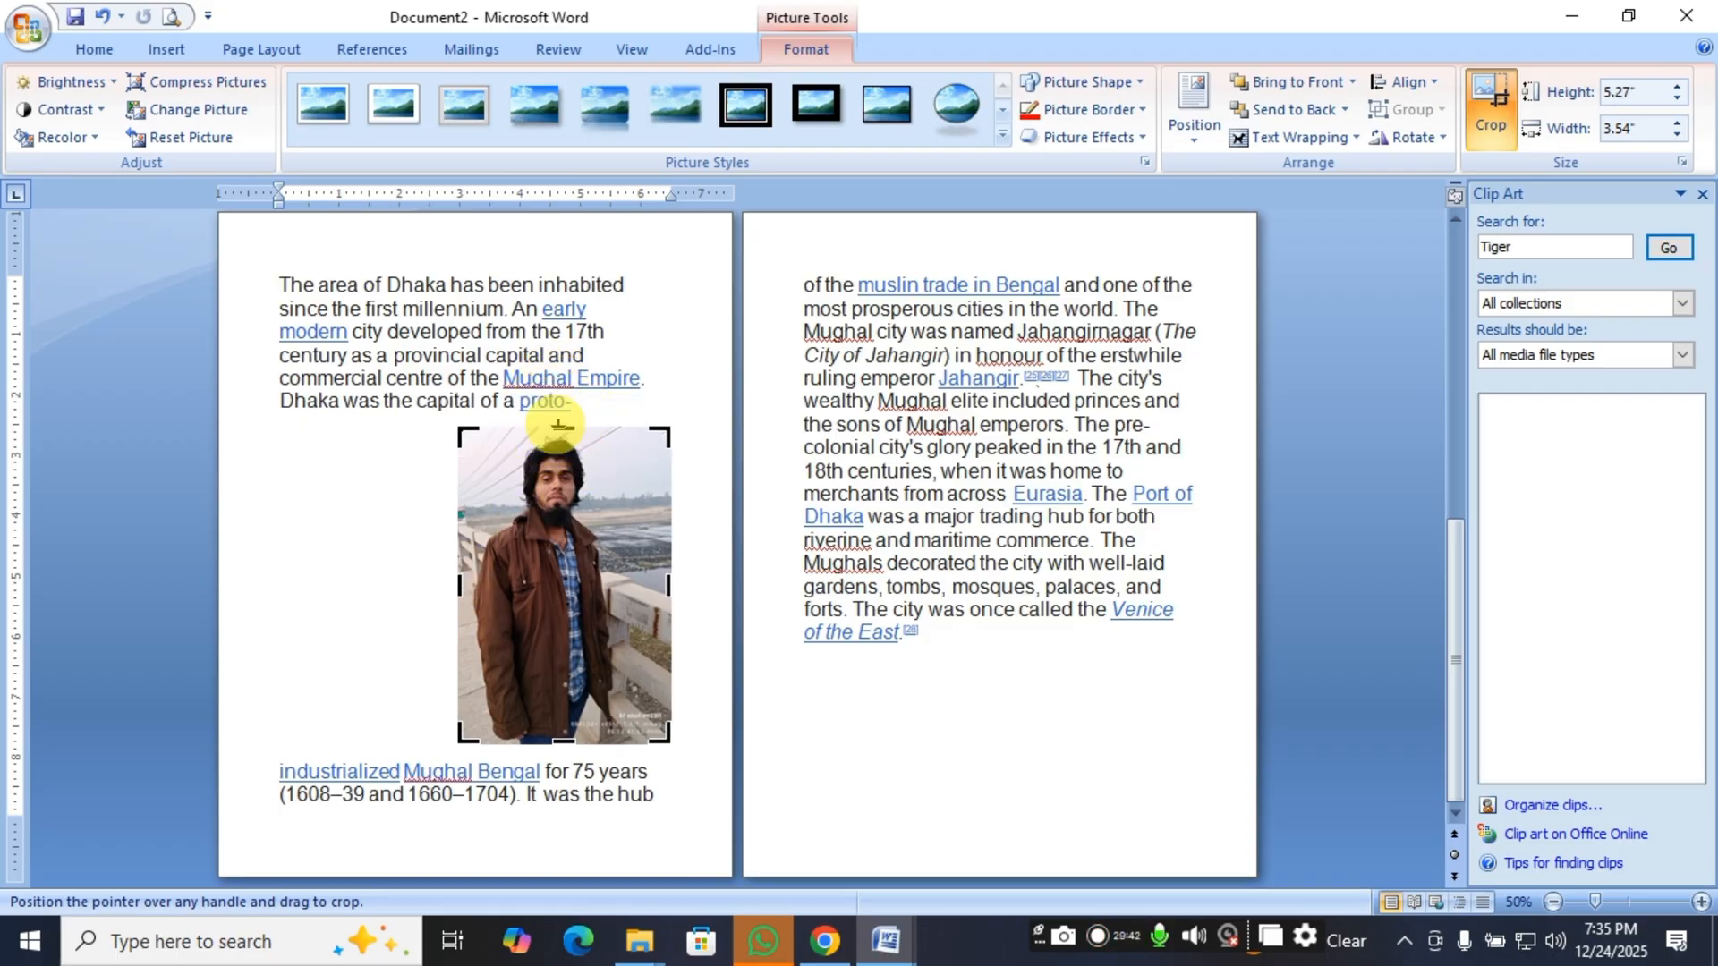
left_click_drag(670, 582, 630, 580)
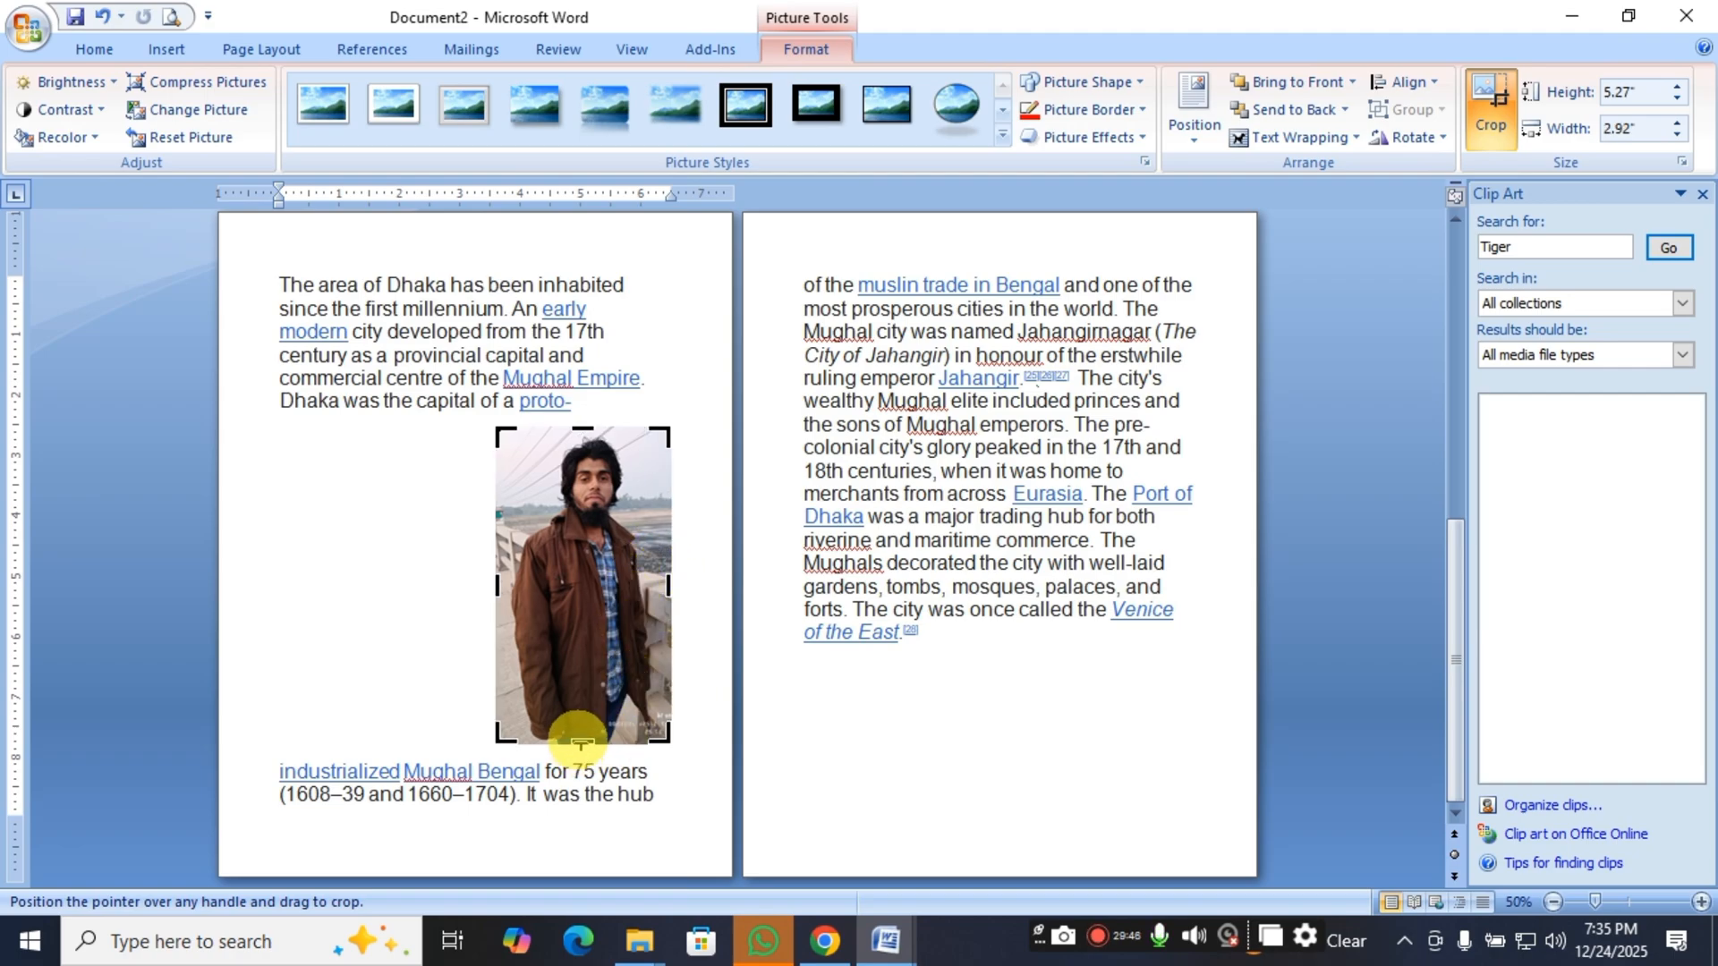
left_click_drag(581, 742, 618, 636)
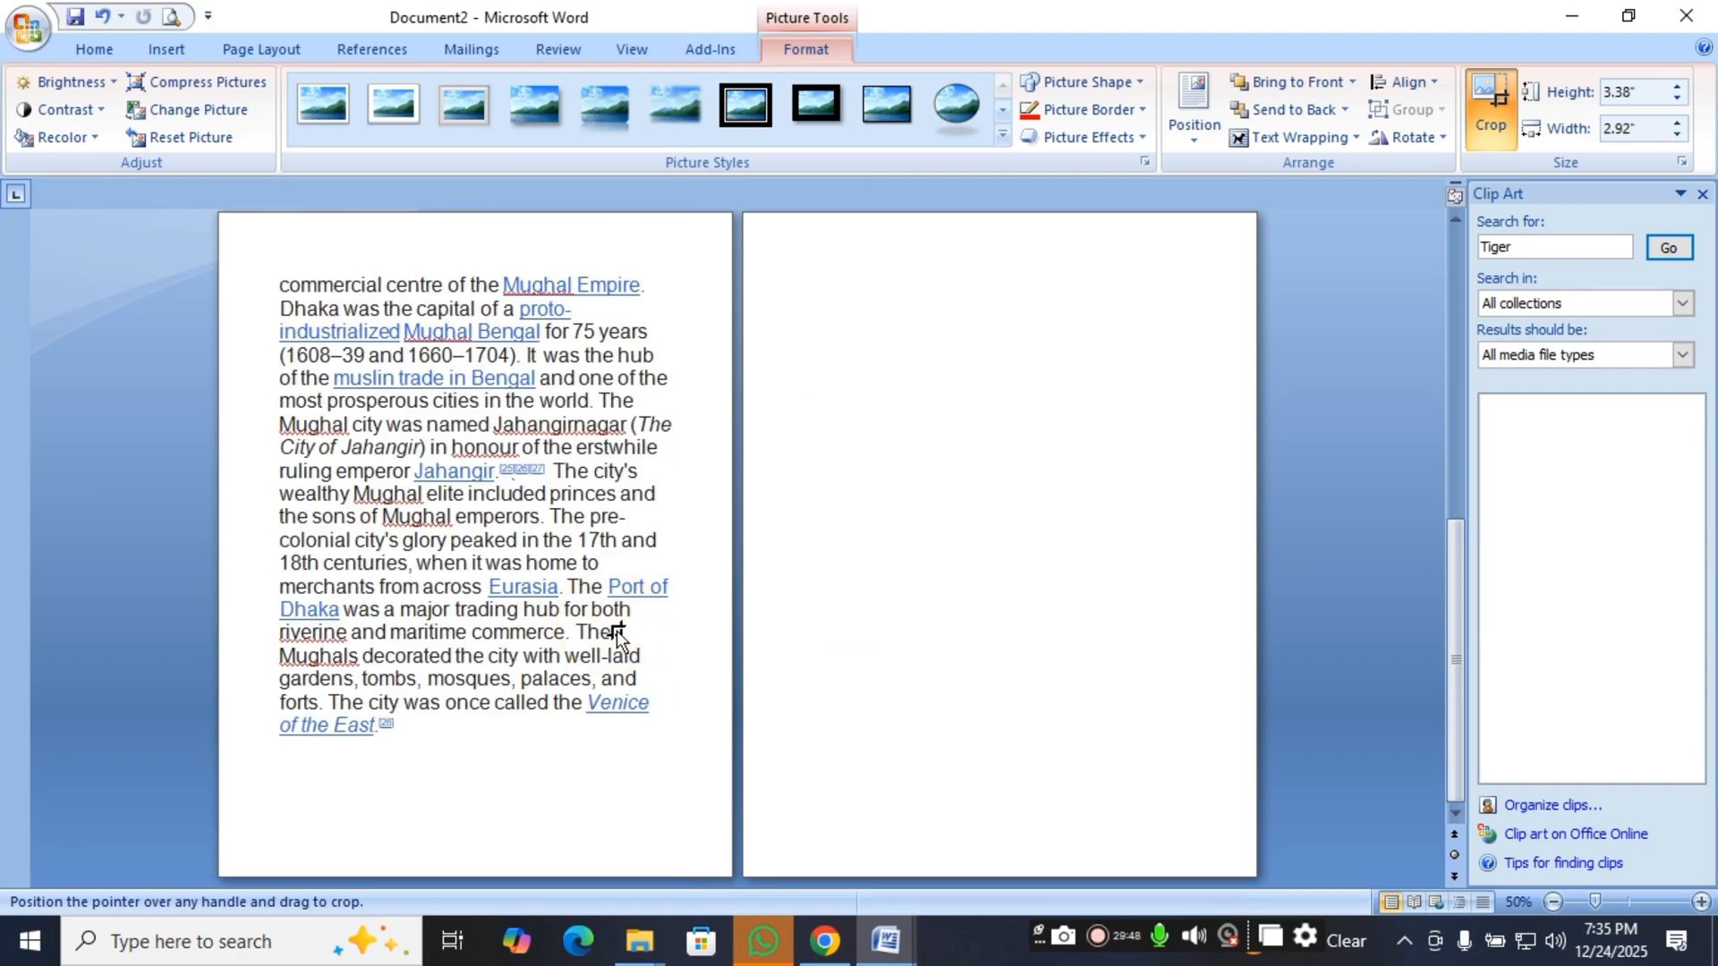
scroll(680, 575, "up", 5)
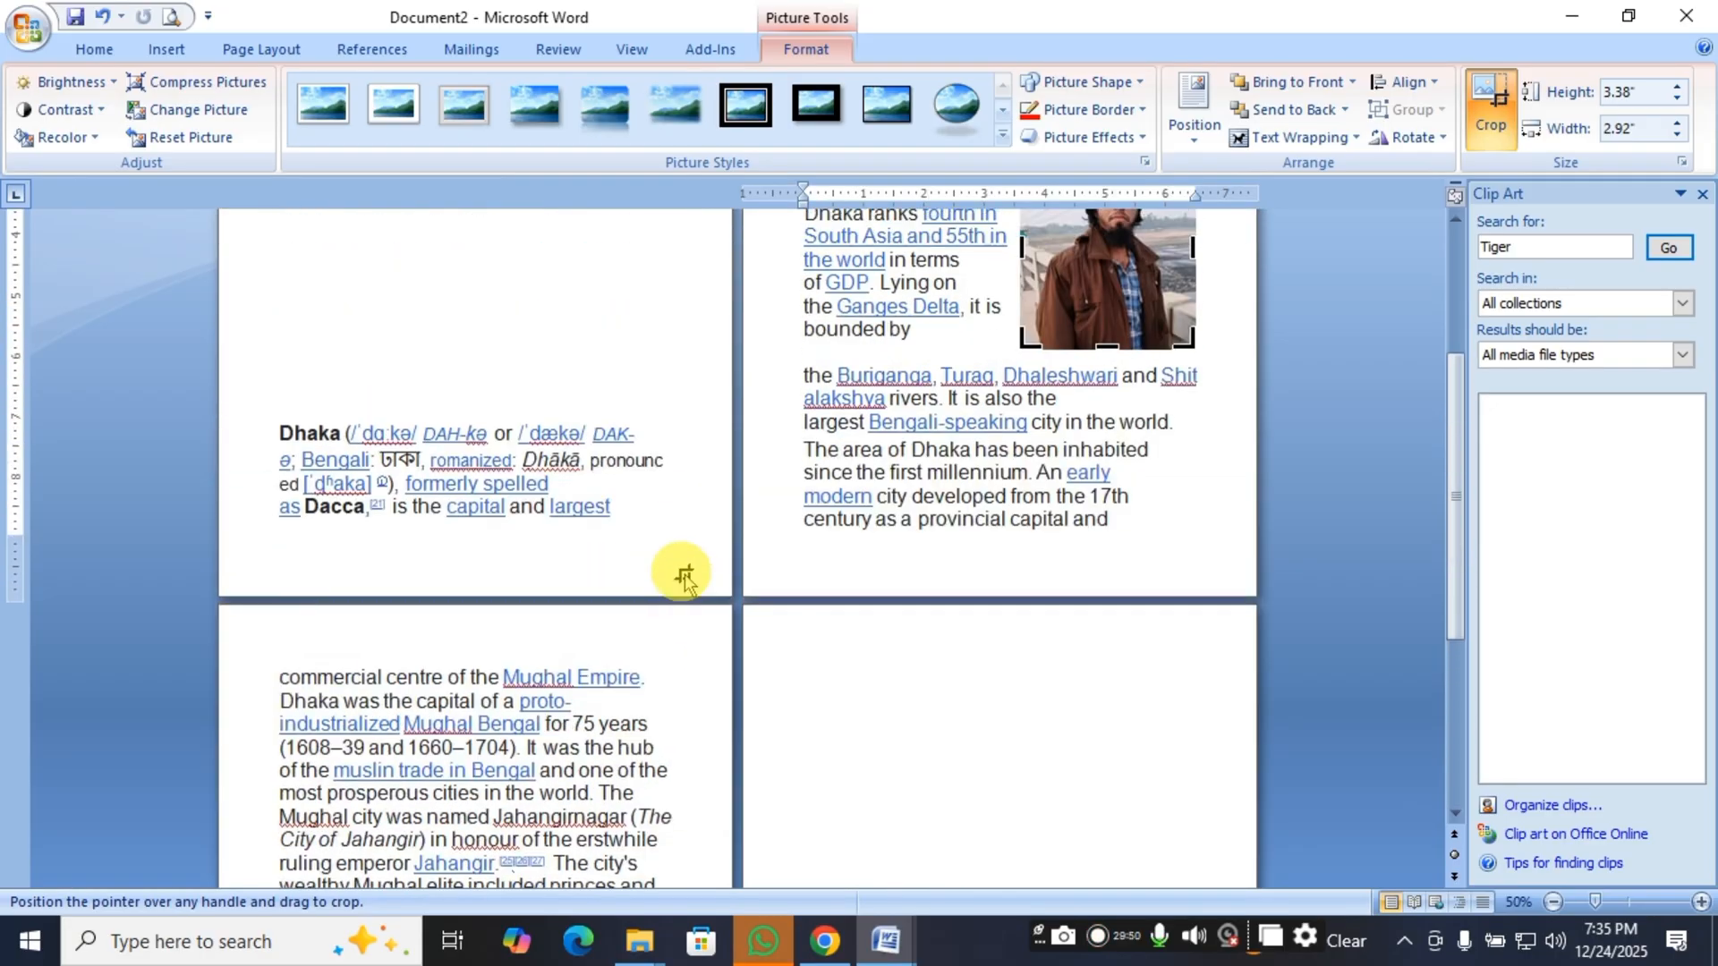
Finish cropping and move the picture to the left side of the Dhaka paragraph, then deselect it.
scroll(685, 577, "up", 4)
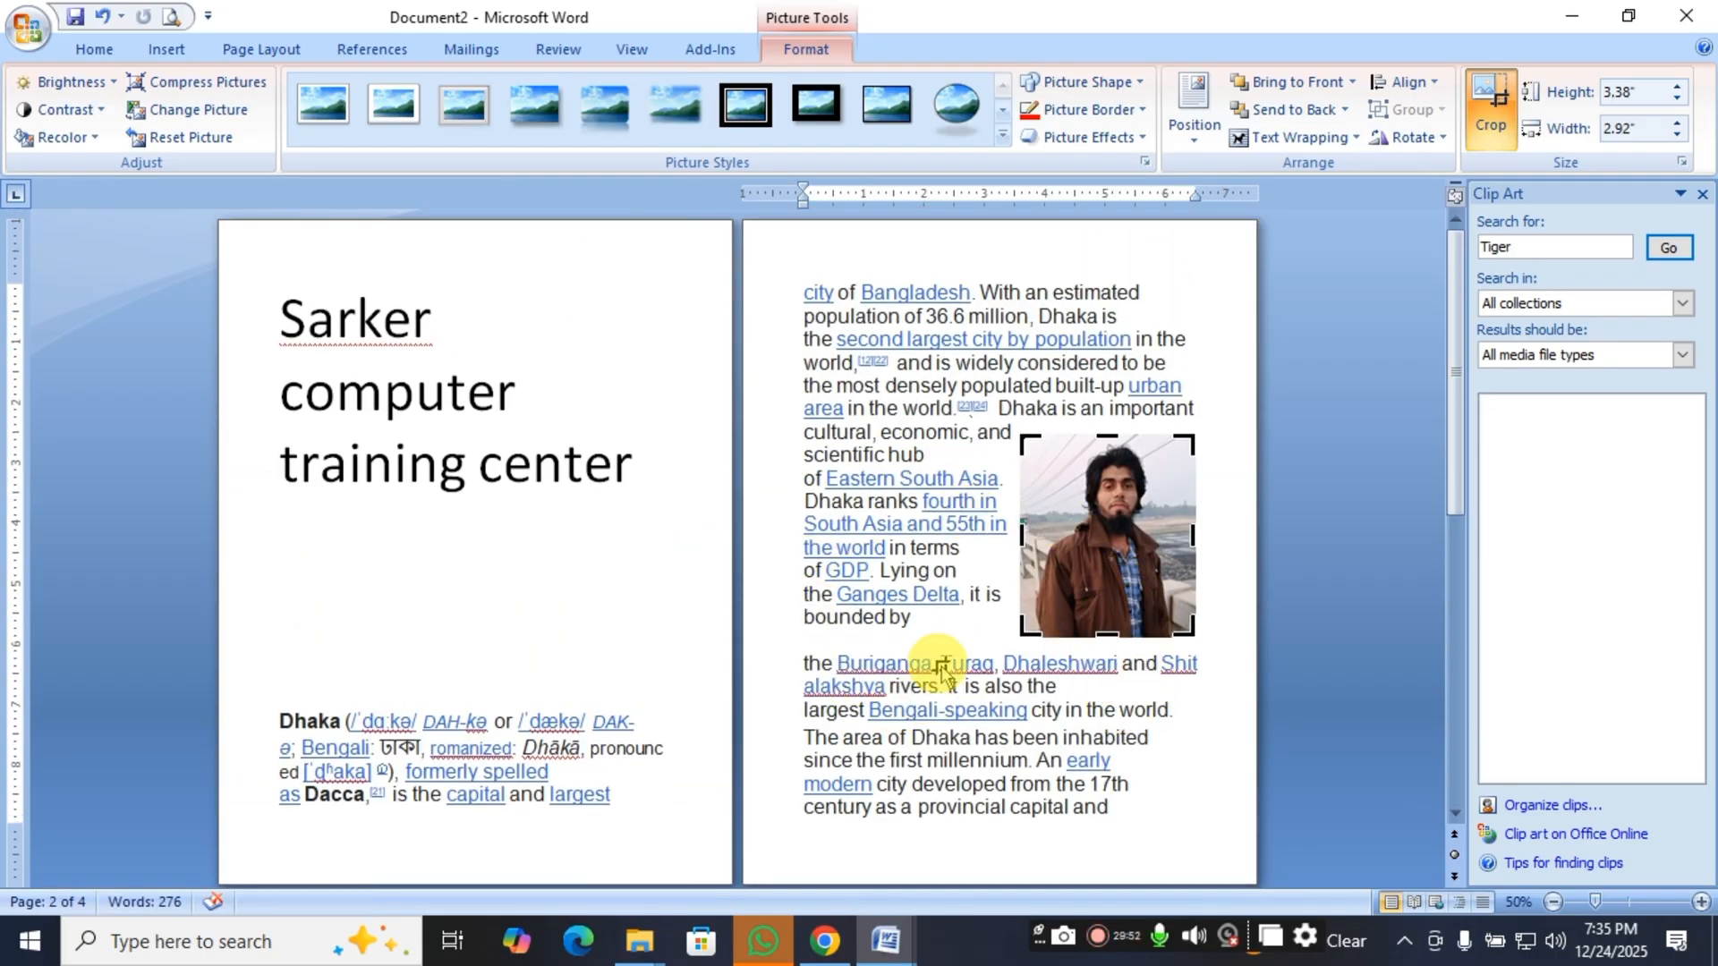
left_click(938, 660)
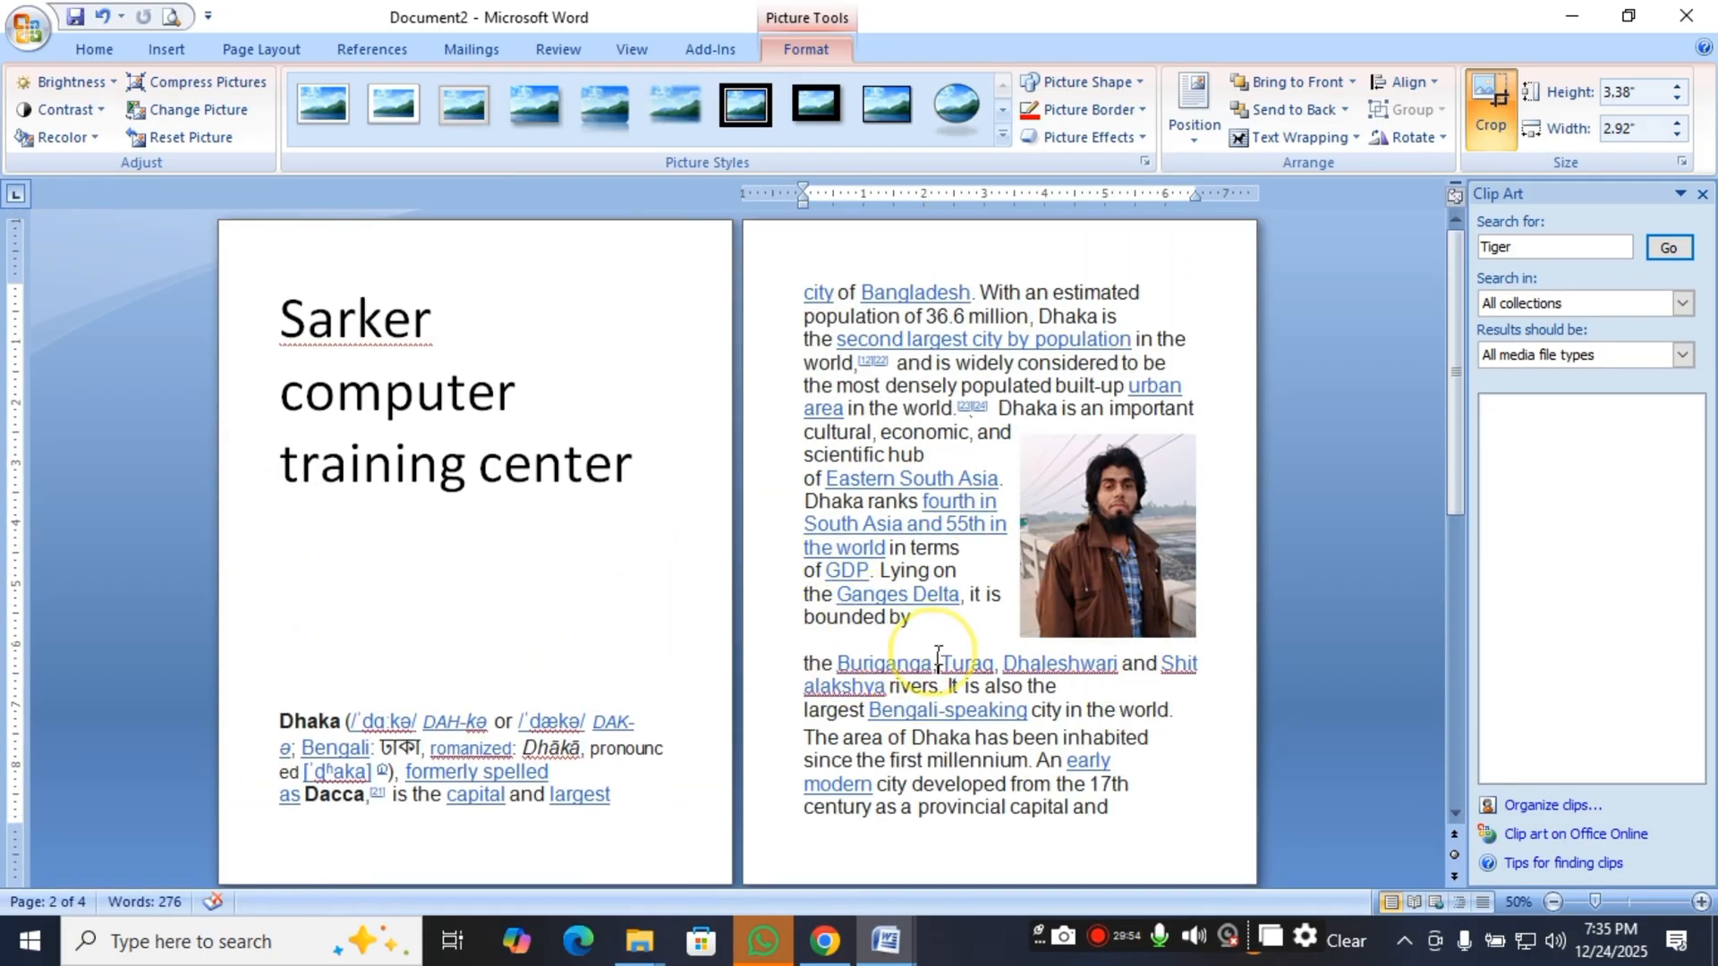
left_click(1102, 537)
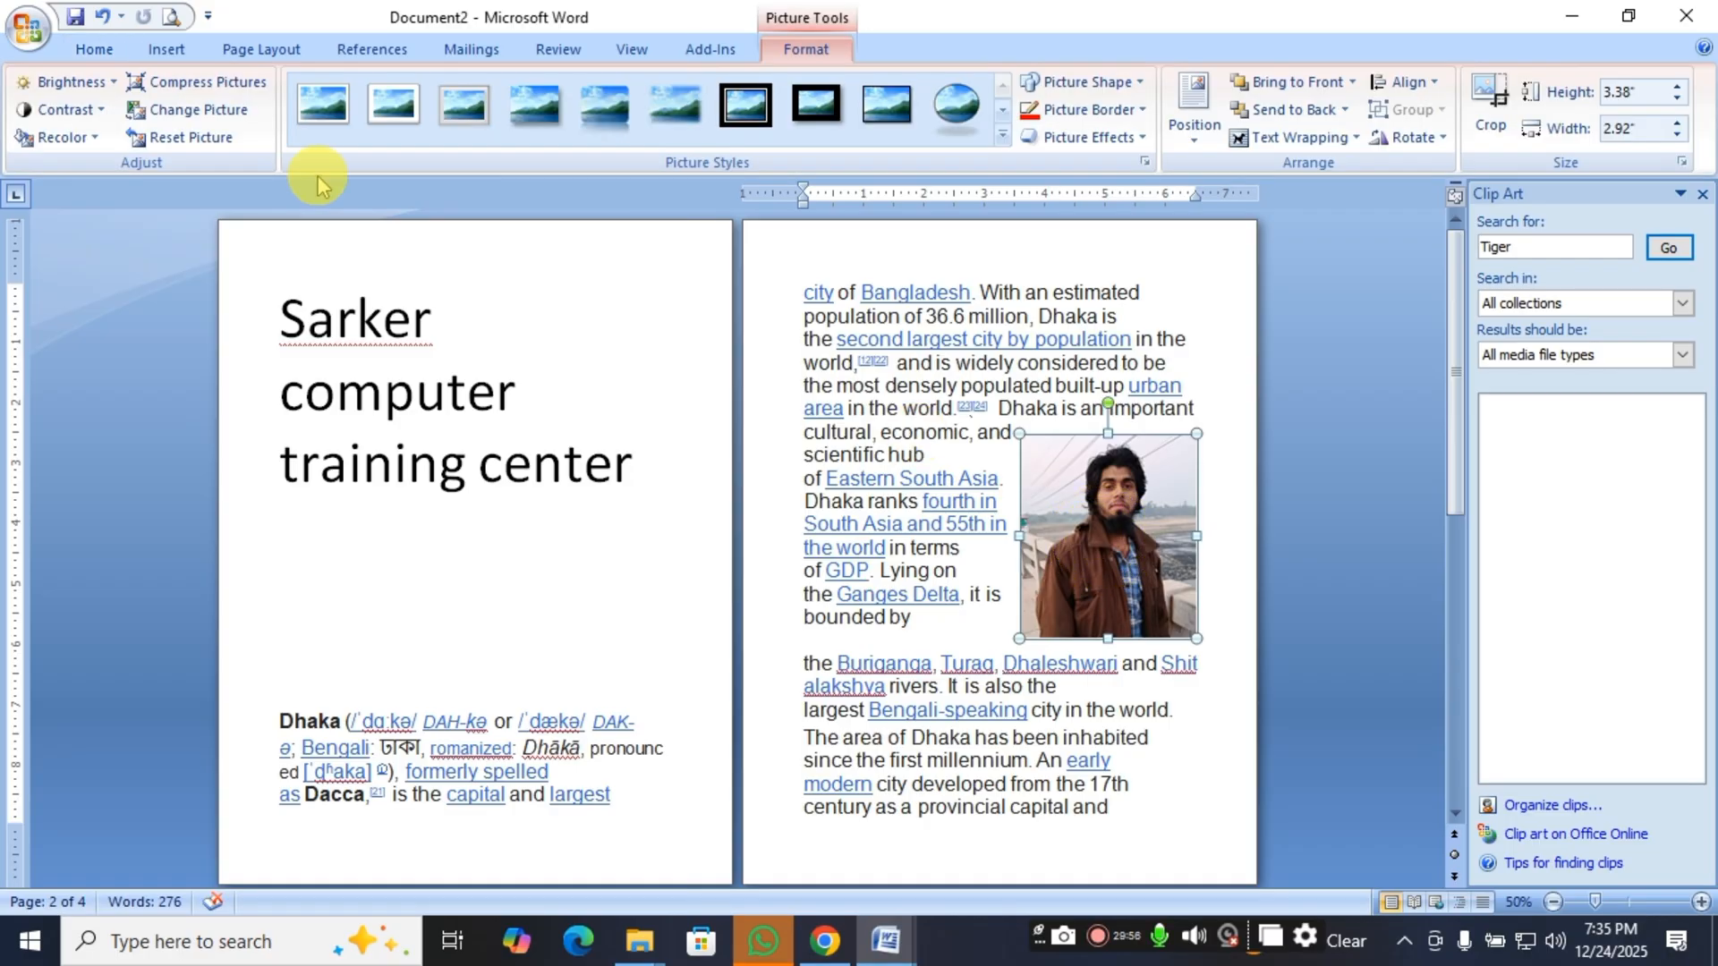
left_click_drag(1095, 542, 863, 499)
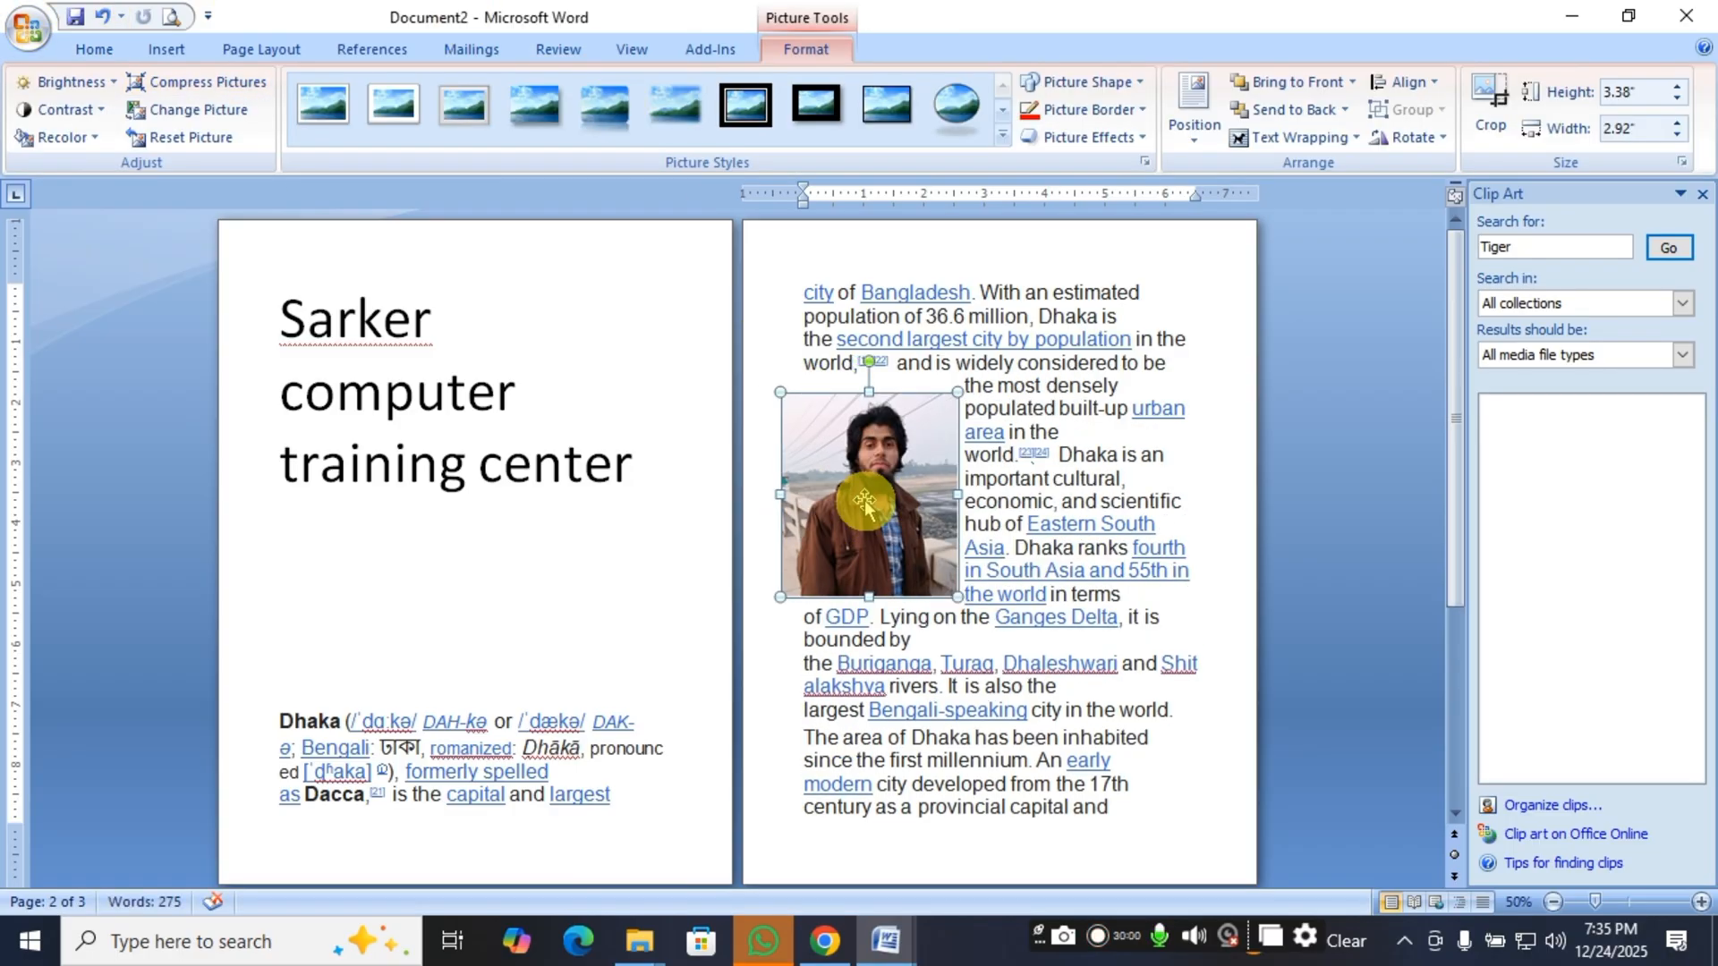
left_click(1078, 527)
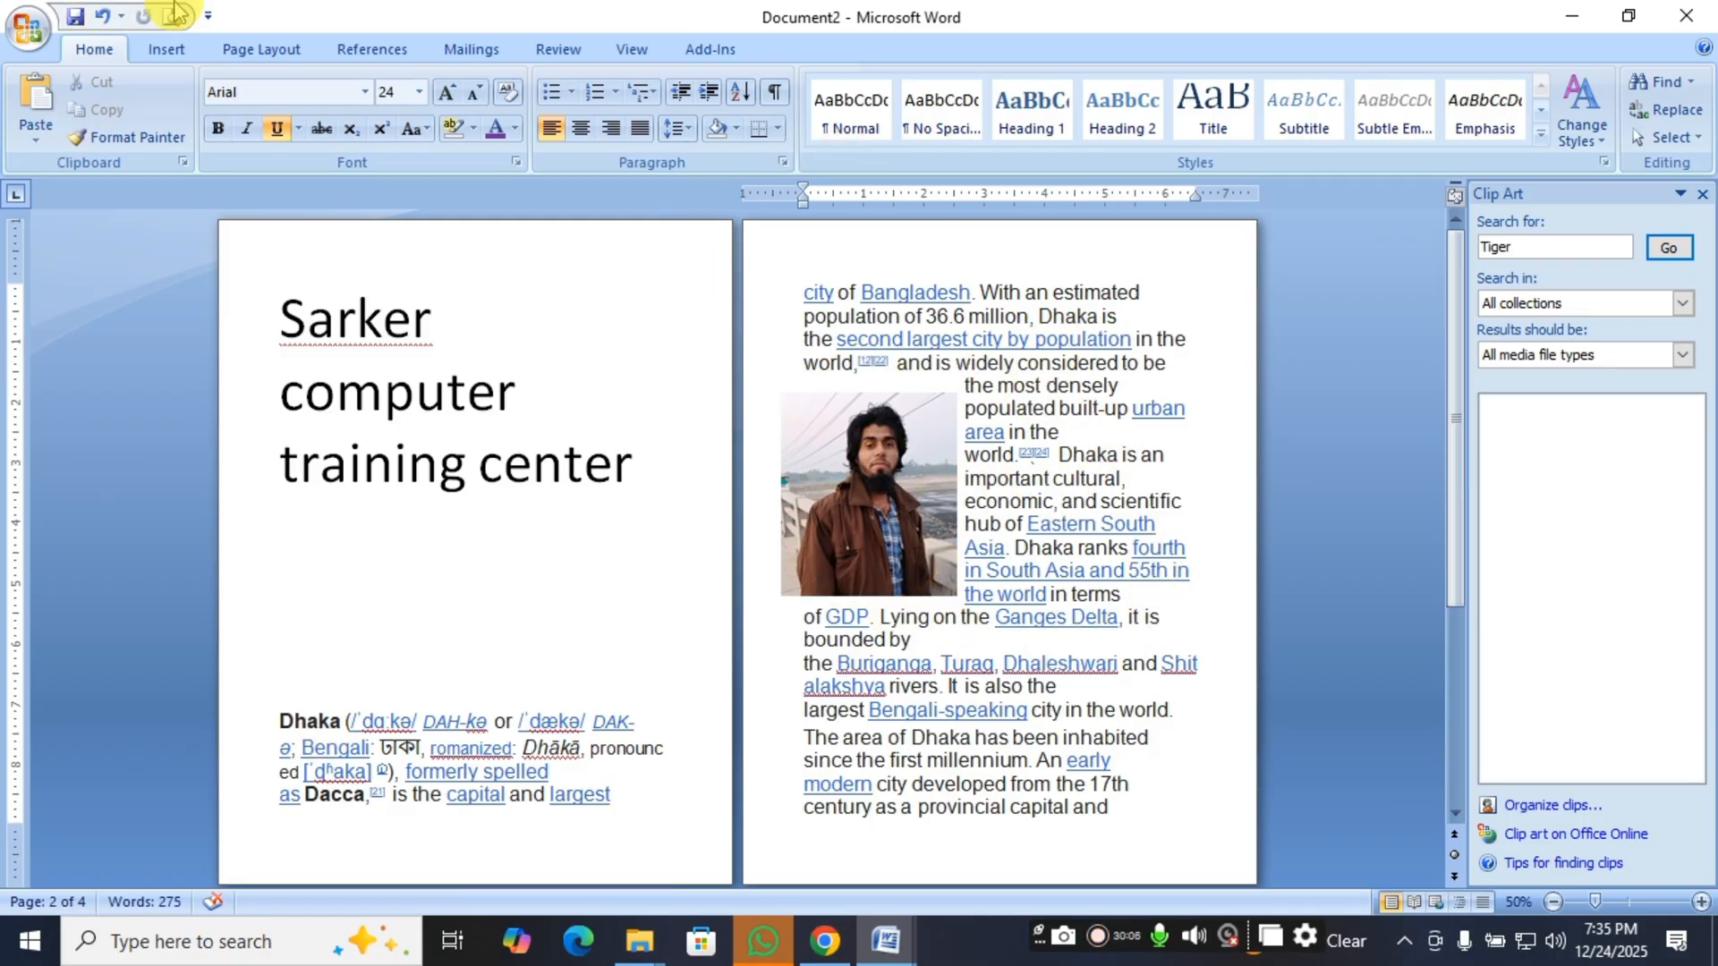
Select the picture and increase its height stepwise to 4.3".
left_click(846, 452)
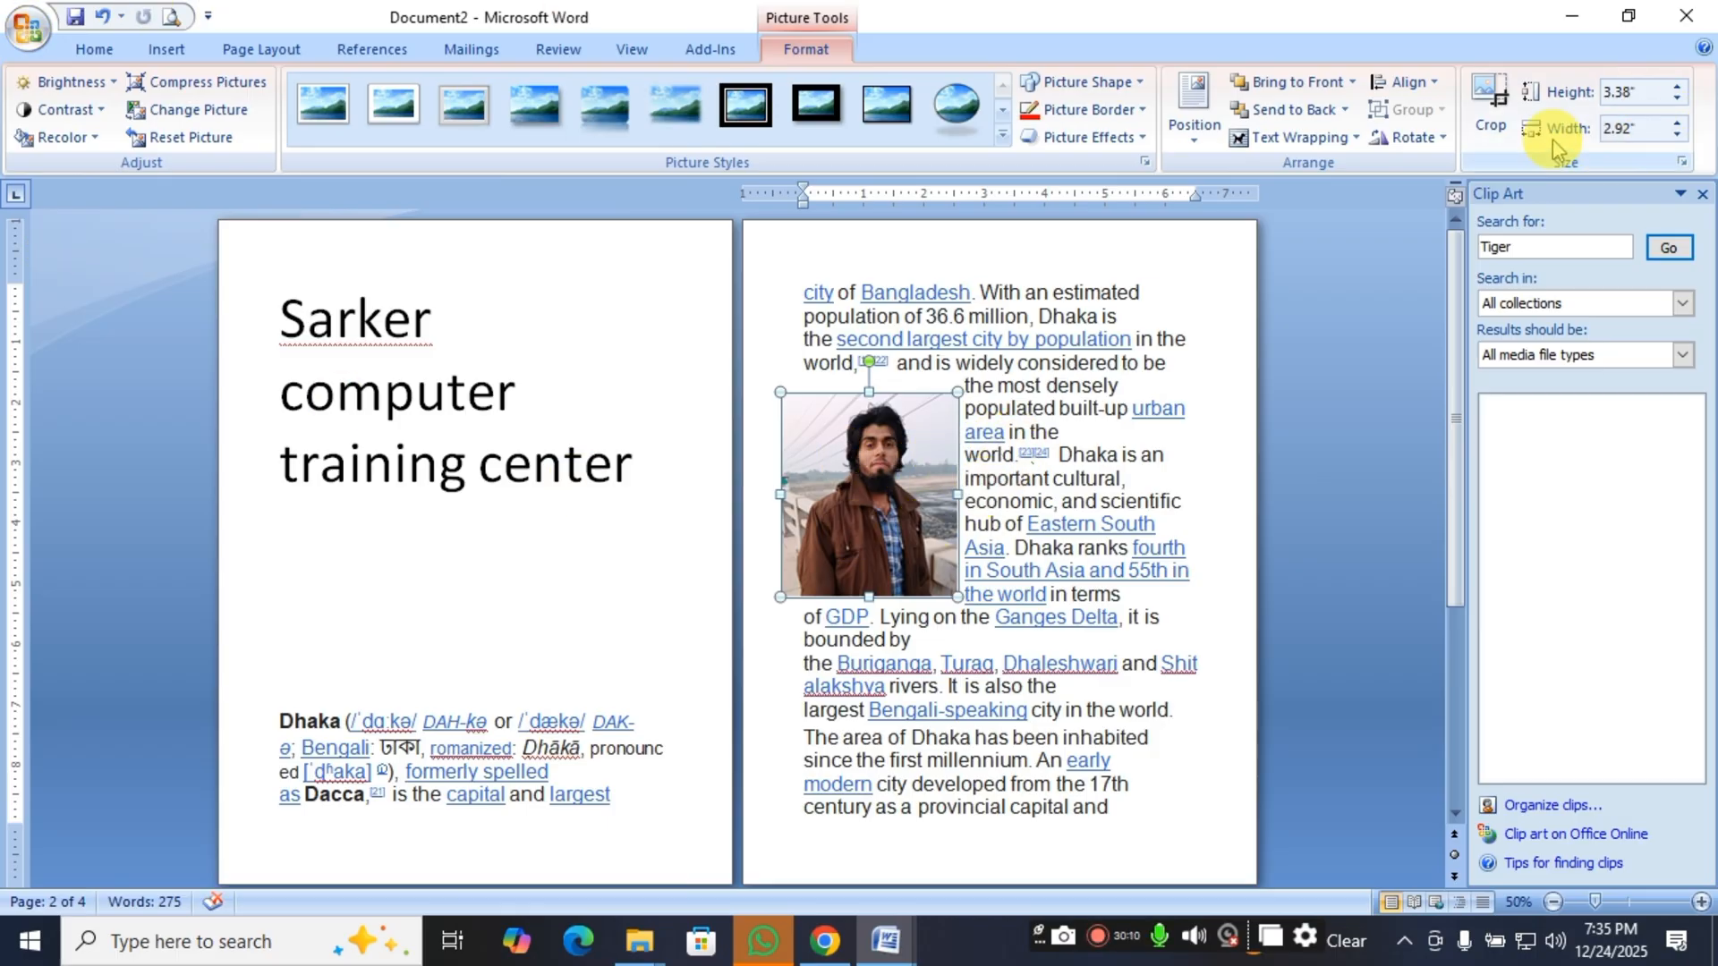
left_click(1678, 90)
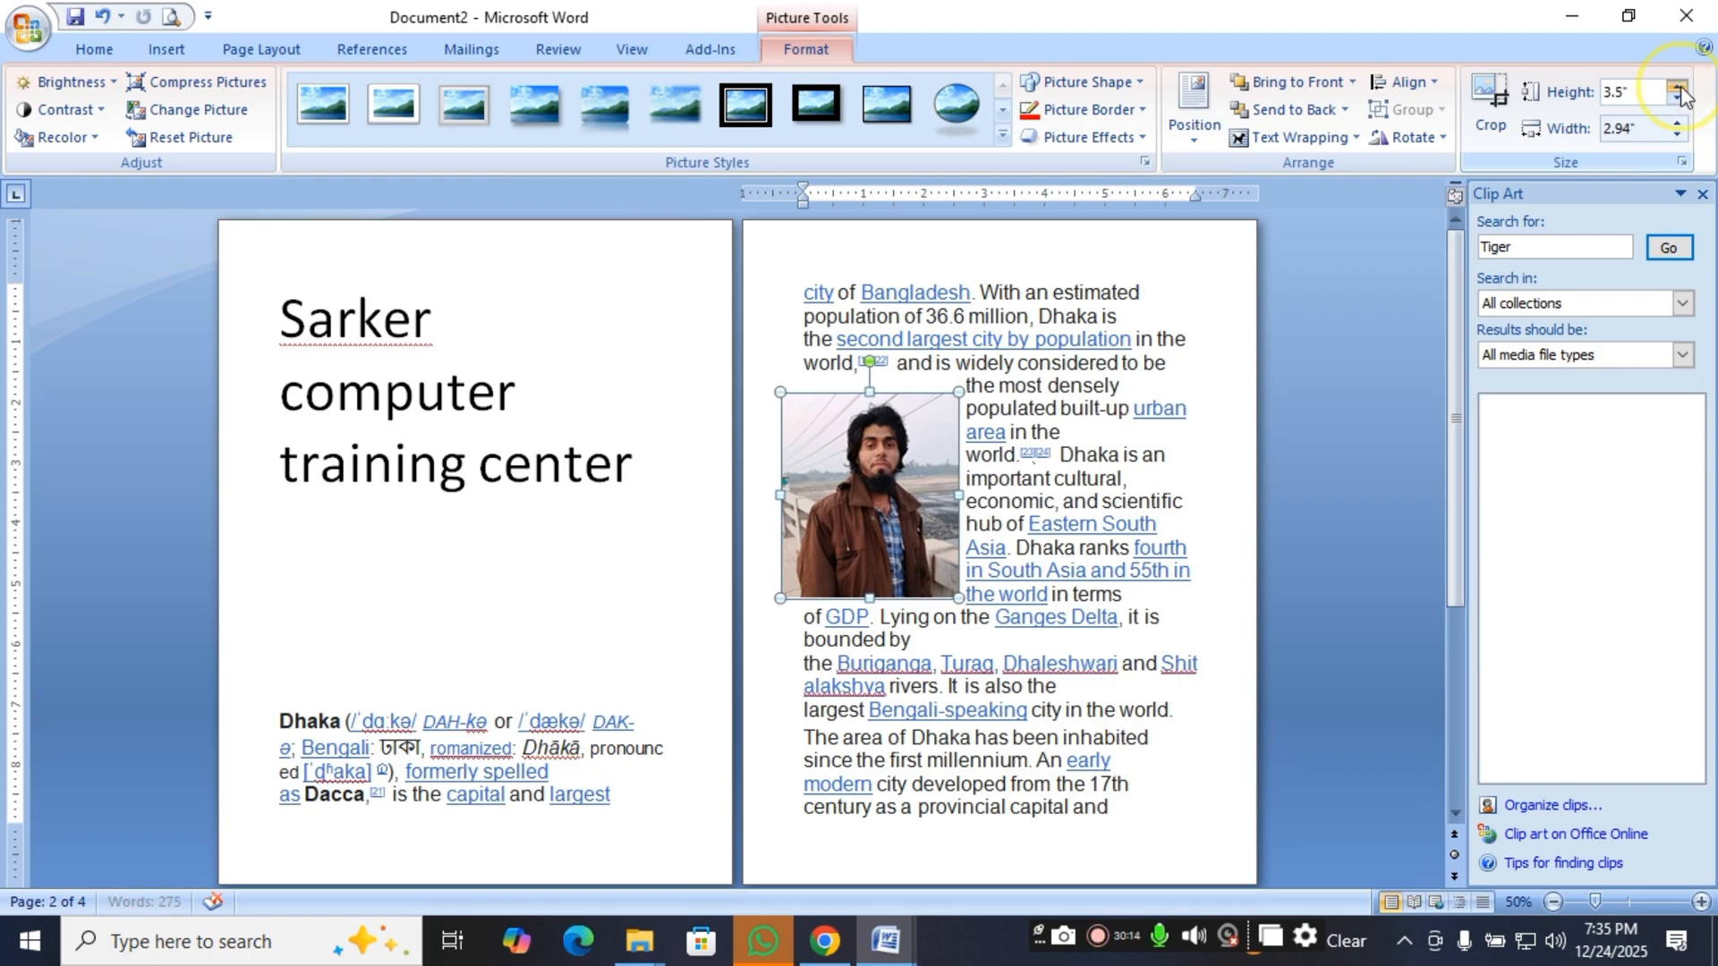
left_click(1678, 90)
left_click(1679, 89)
left_click(1678, 90)
left_click(1678, 89)
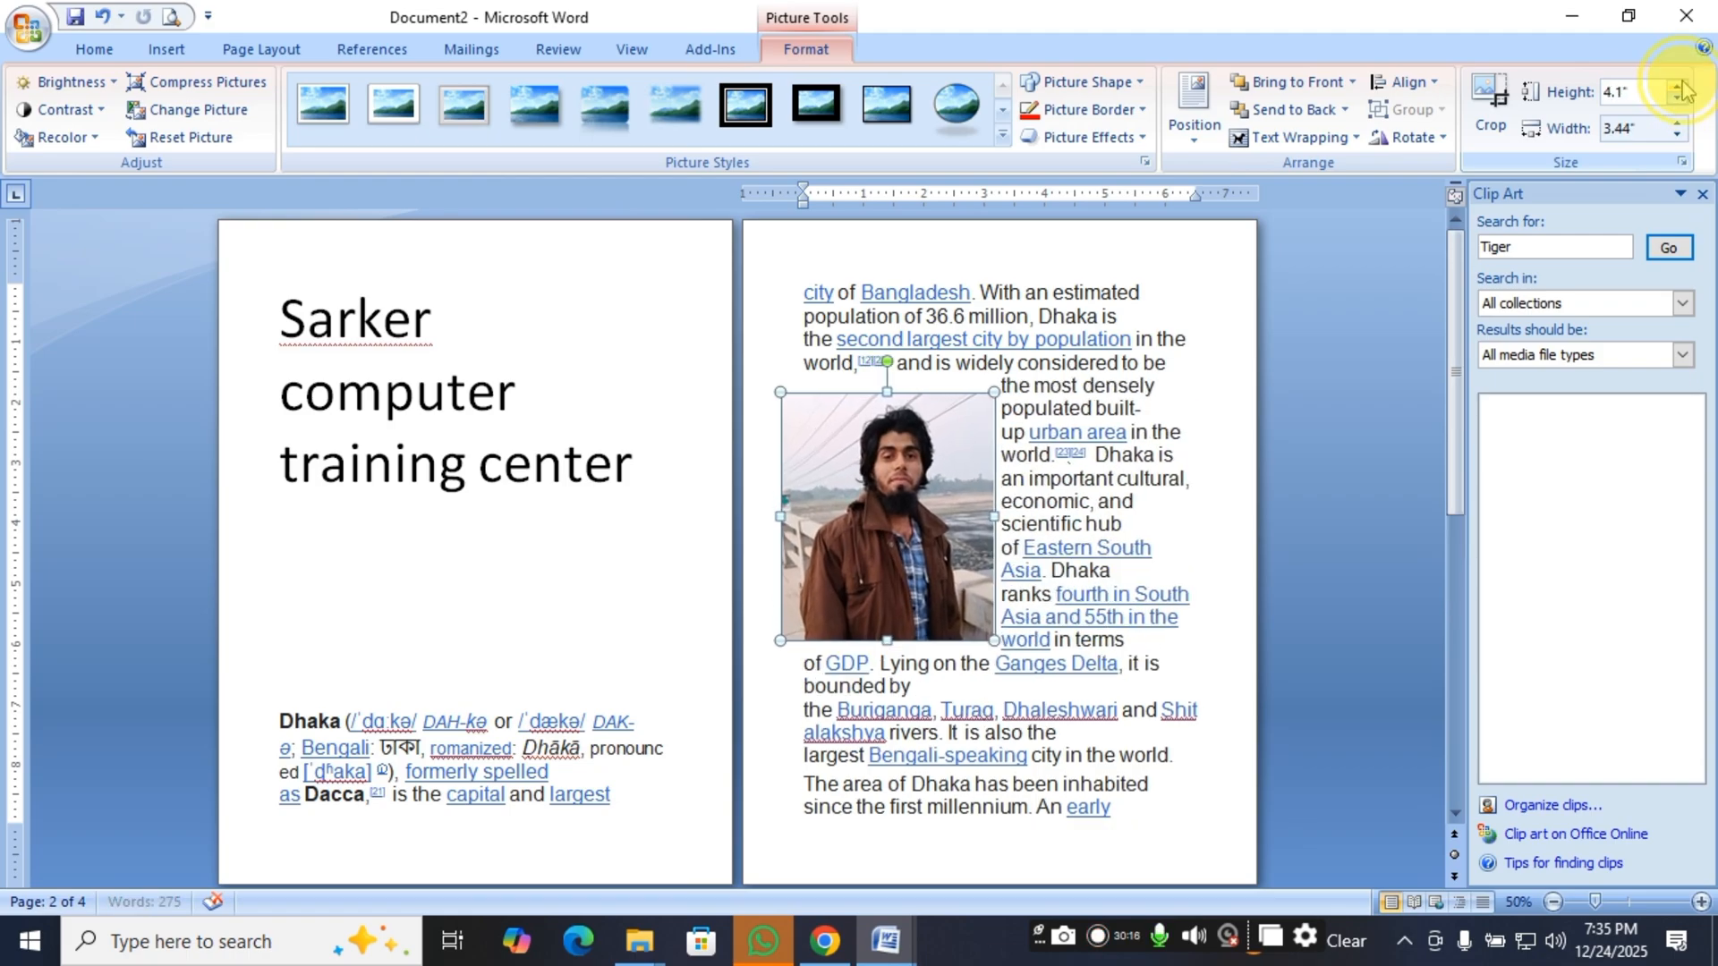
left_click(1678, 90)
left_click(1679, 90)
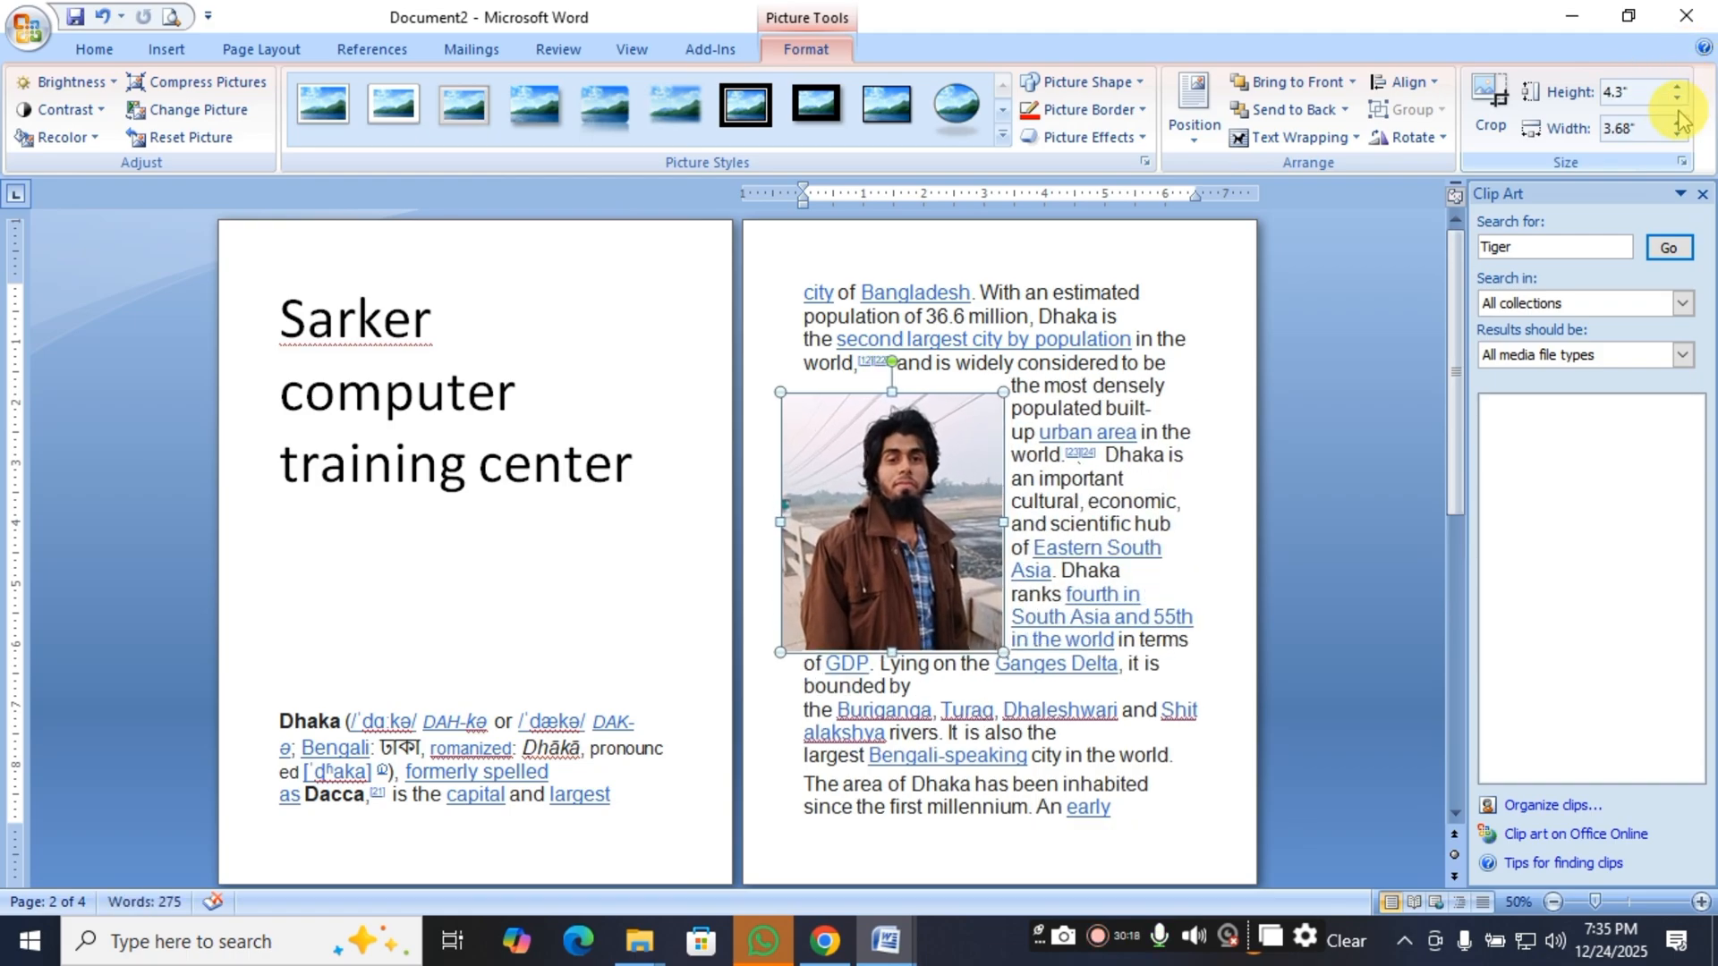
Reduce the picture's height stepwise to 3.3".
left_click(1677, 101)
left_click(1677, 101)
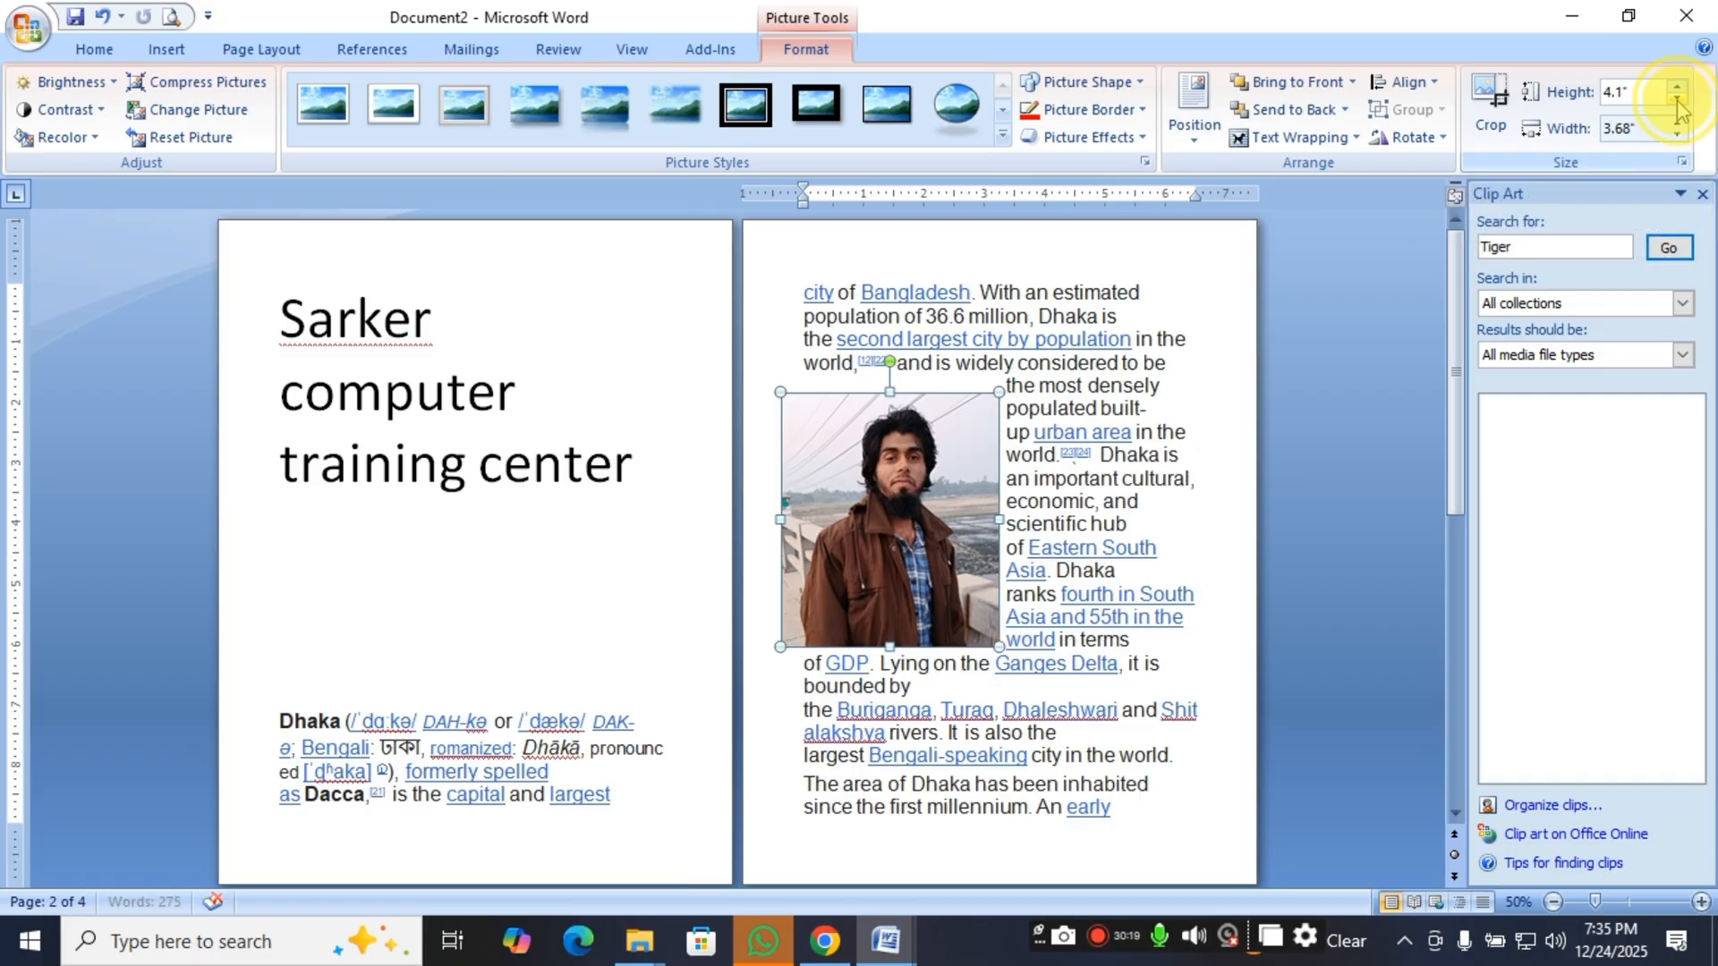
left_click(1678, 101)
left_click(1677, 101)
left_click(1677, 101)
left_click(1677, 101)
left_click(1678, 101)
left_click(1677, 101)
left_click(1677, 101)
left_click(1677, 101)
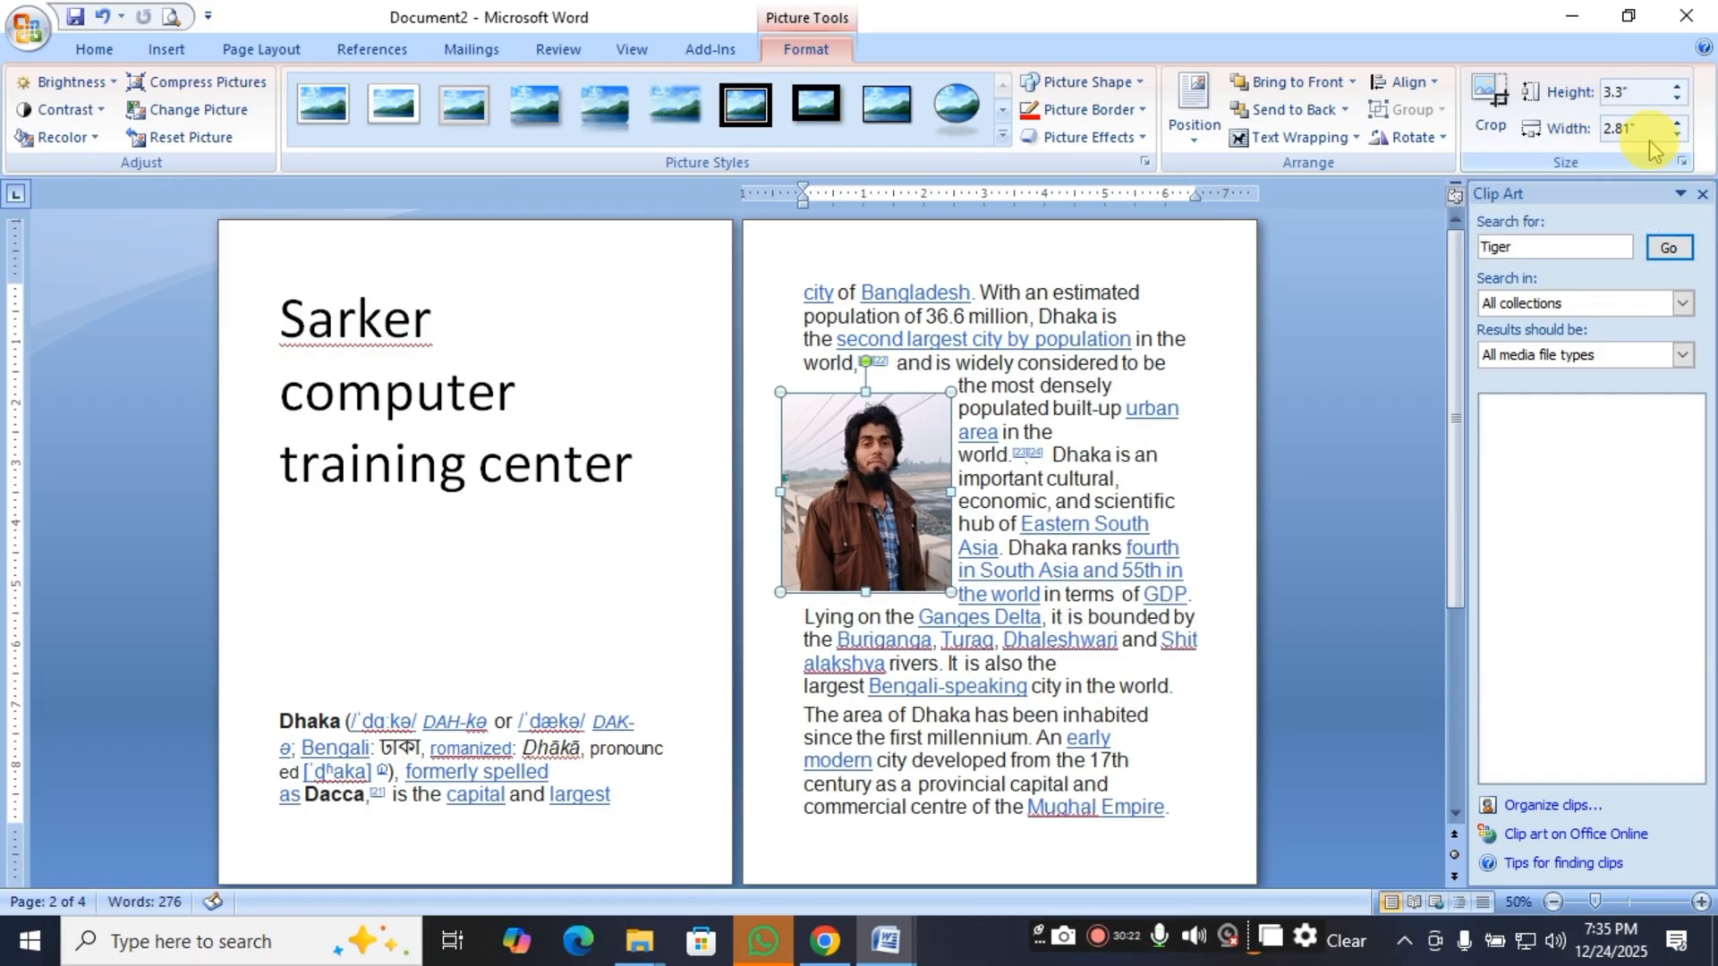
Increase the picture's width to 3.3" and bring it back down to 2.8".
left_click(1680, 125)
left_click(1679, 124)
left_click(1679, 126)
left_click(1679, 126)
left_click(1679, 126)
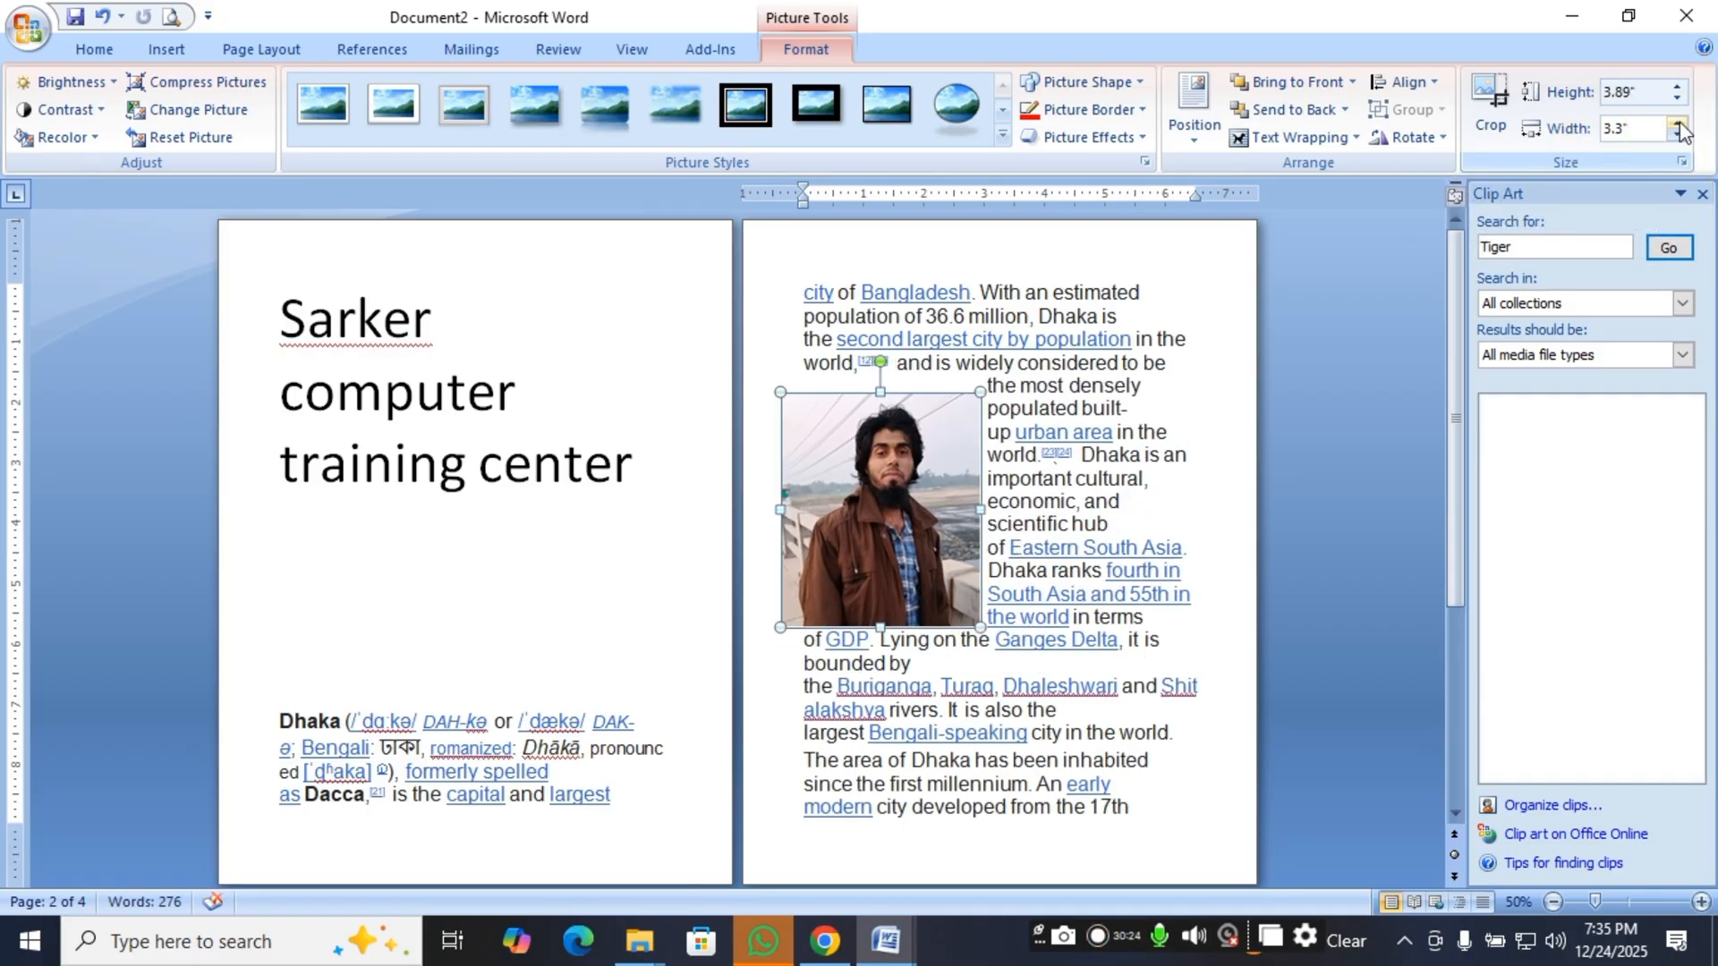
left_click(1678, 136)
left_click(1677, 136)
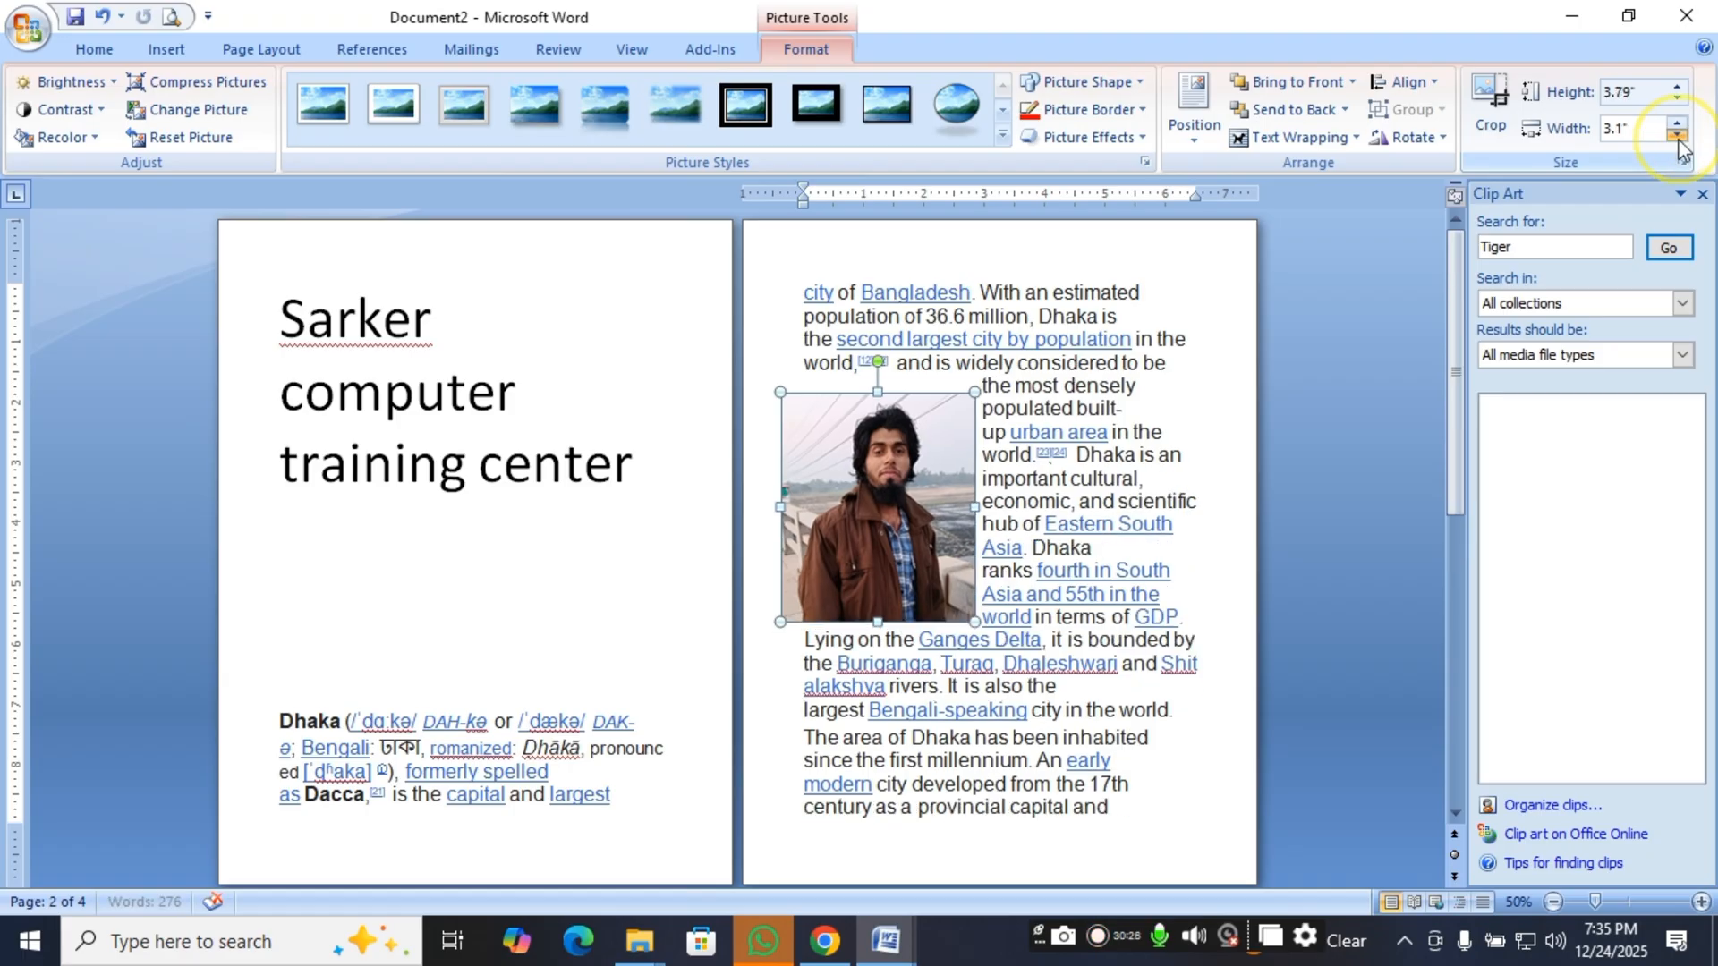
left_click(1677, 136)
left_click(1678, 136)
left_click(1677, 136)
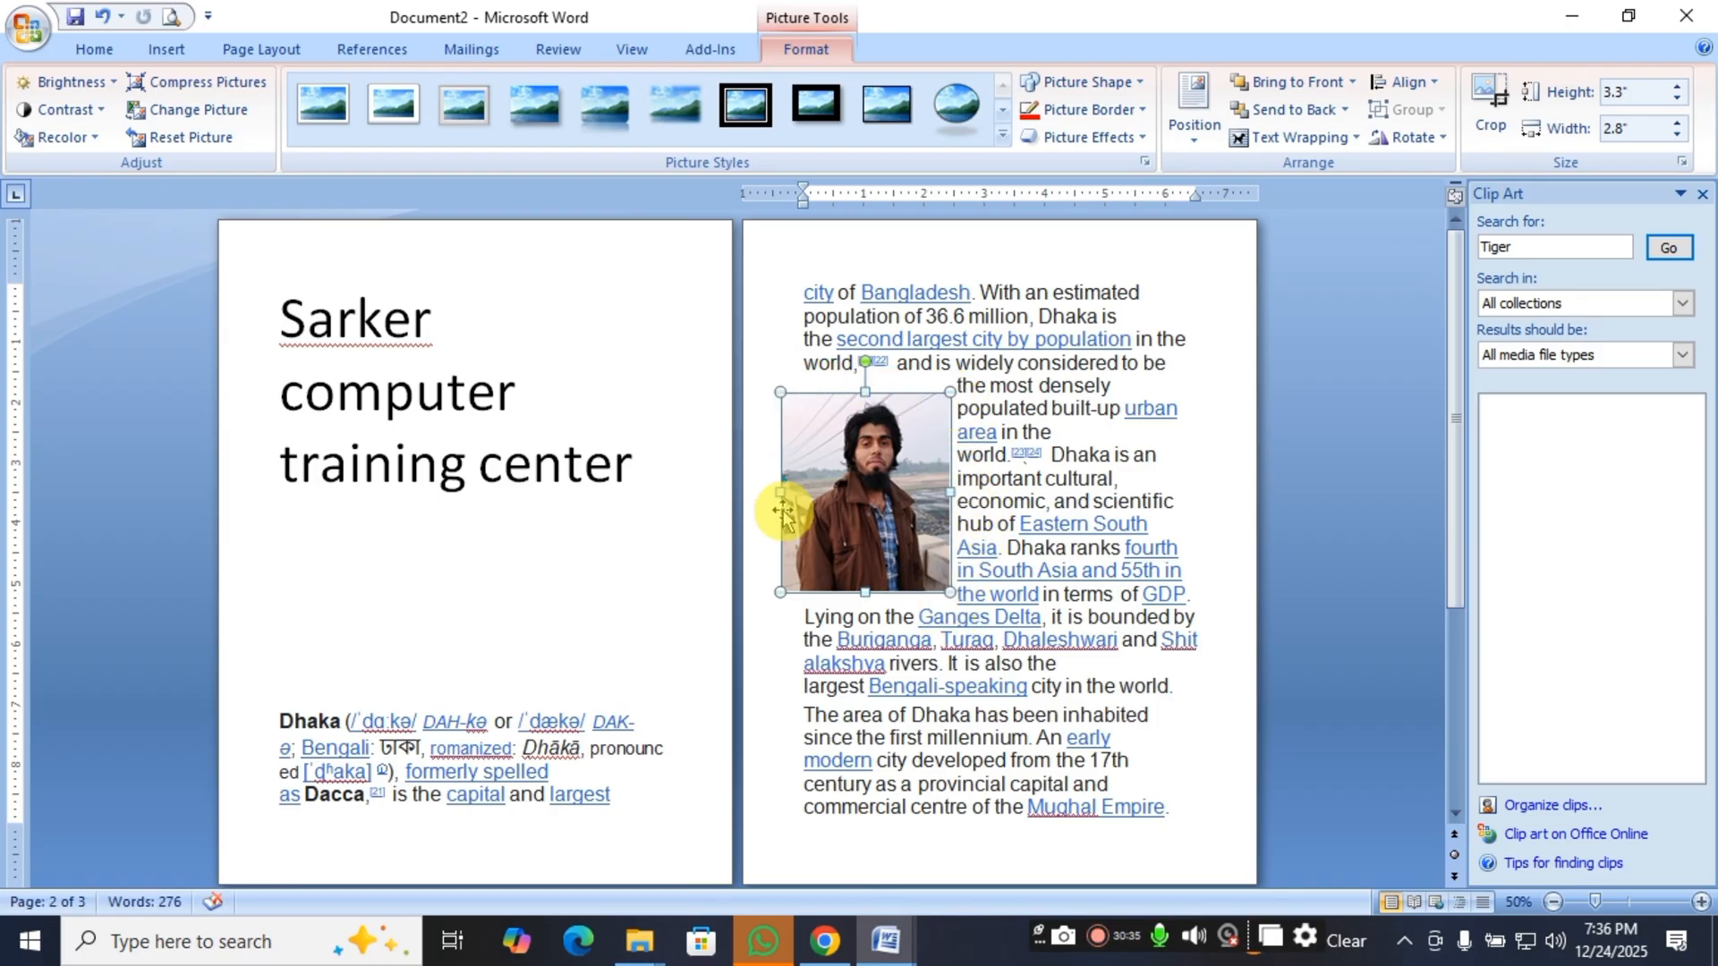
Enlarge the picture from its corner to about 3.88" high by 3.29" wide and close the Clip Art pane.
left_click_drag(951, 591, 981, 628)
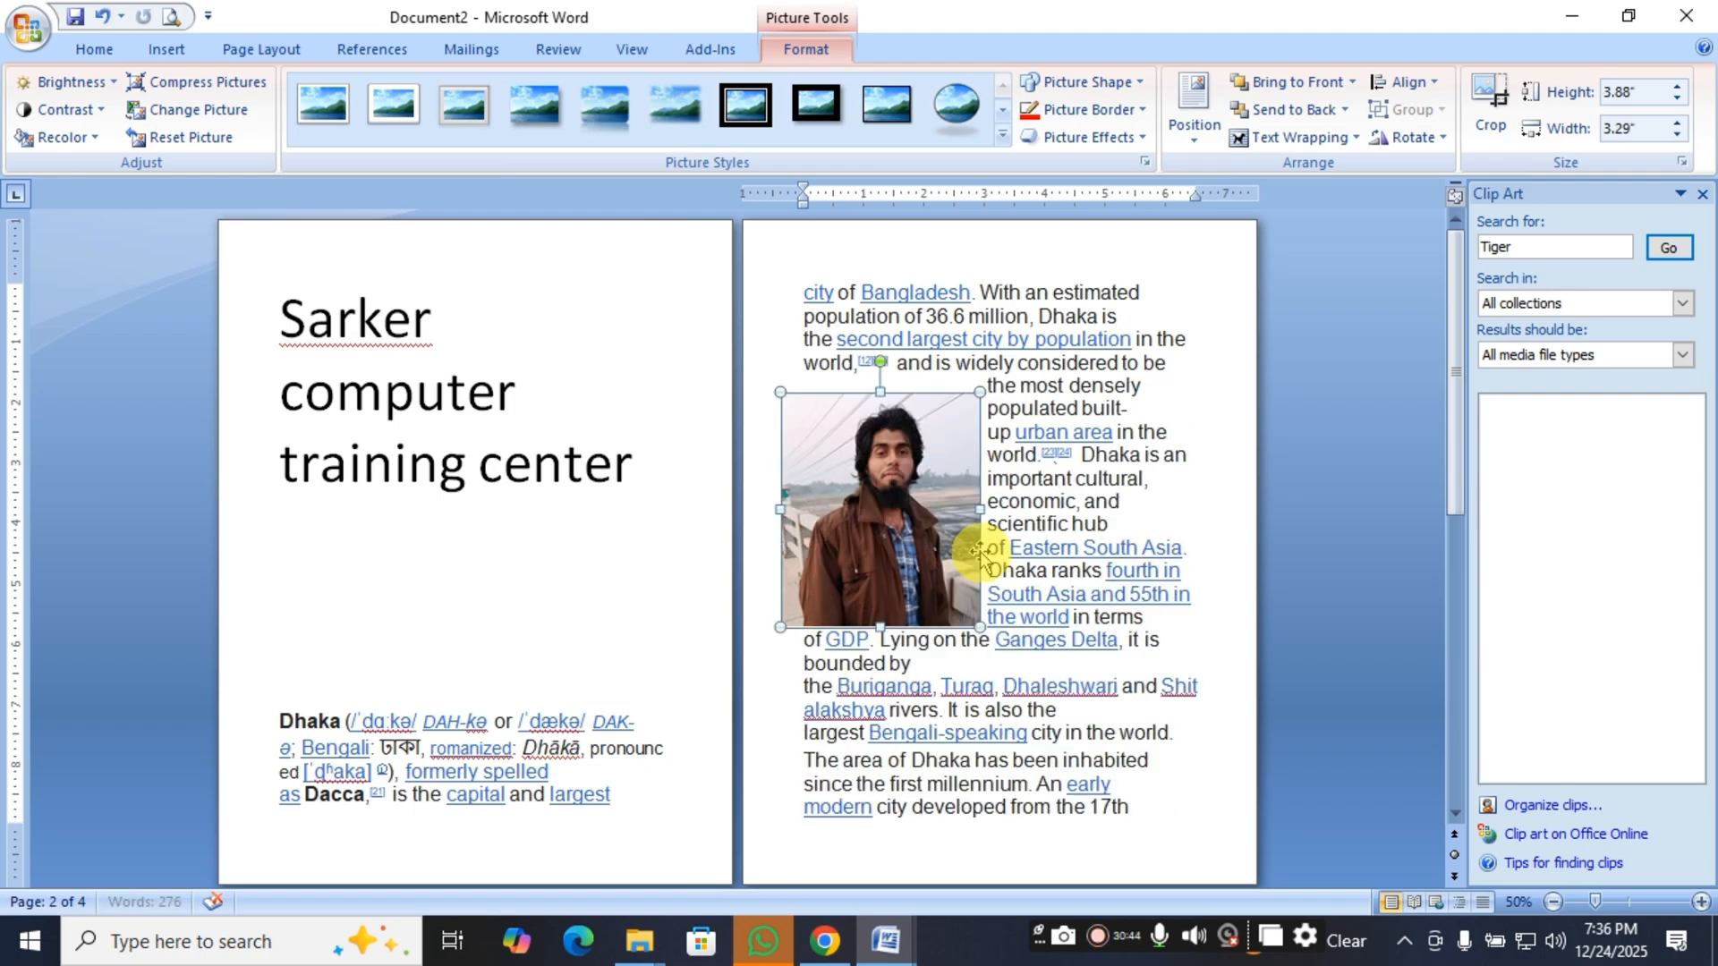
left_click(1703, 197)
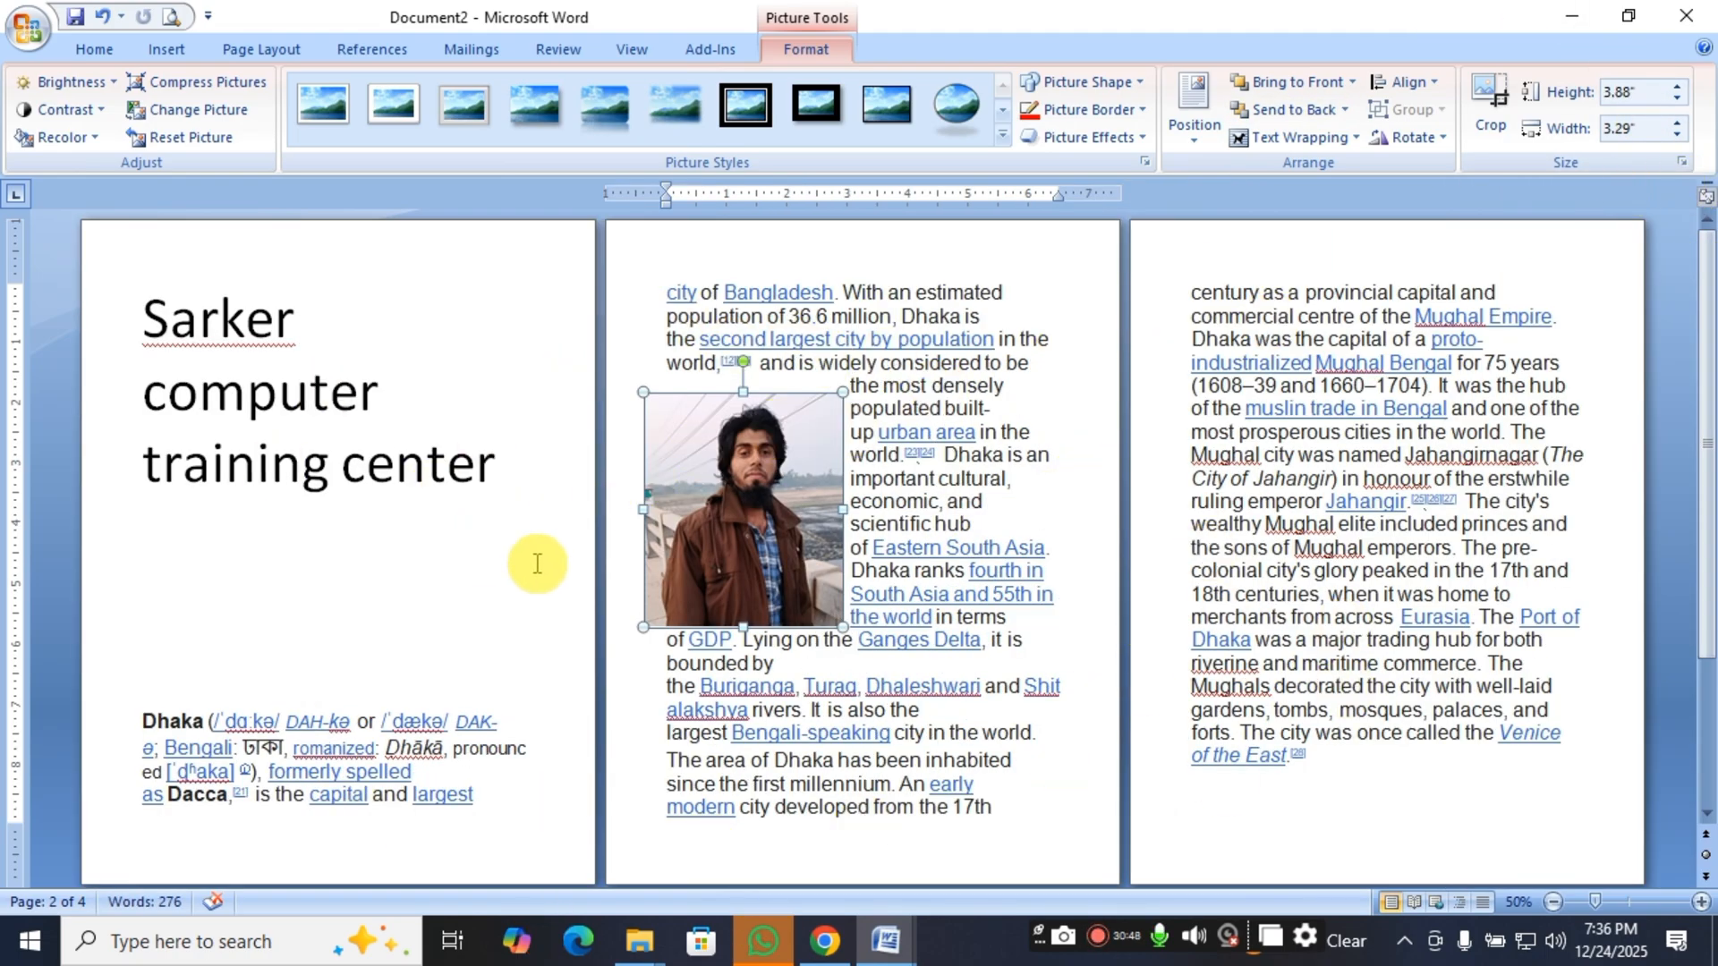
left_click(163, 53)
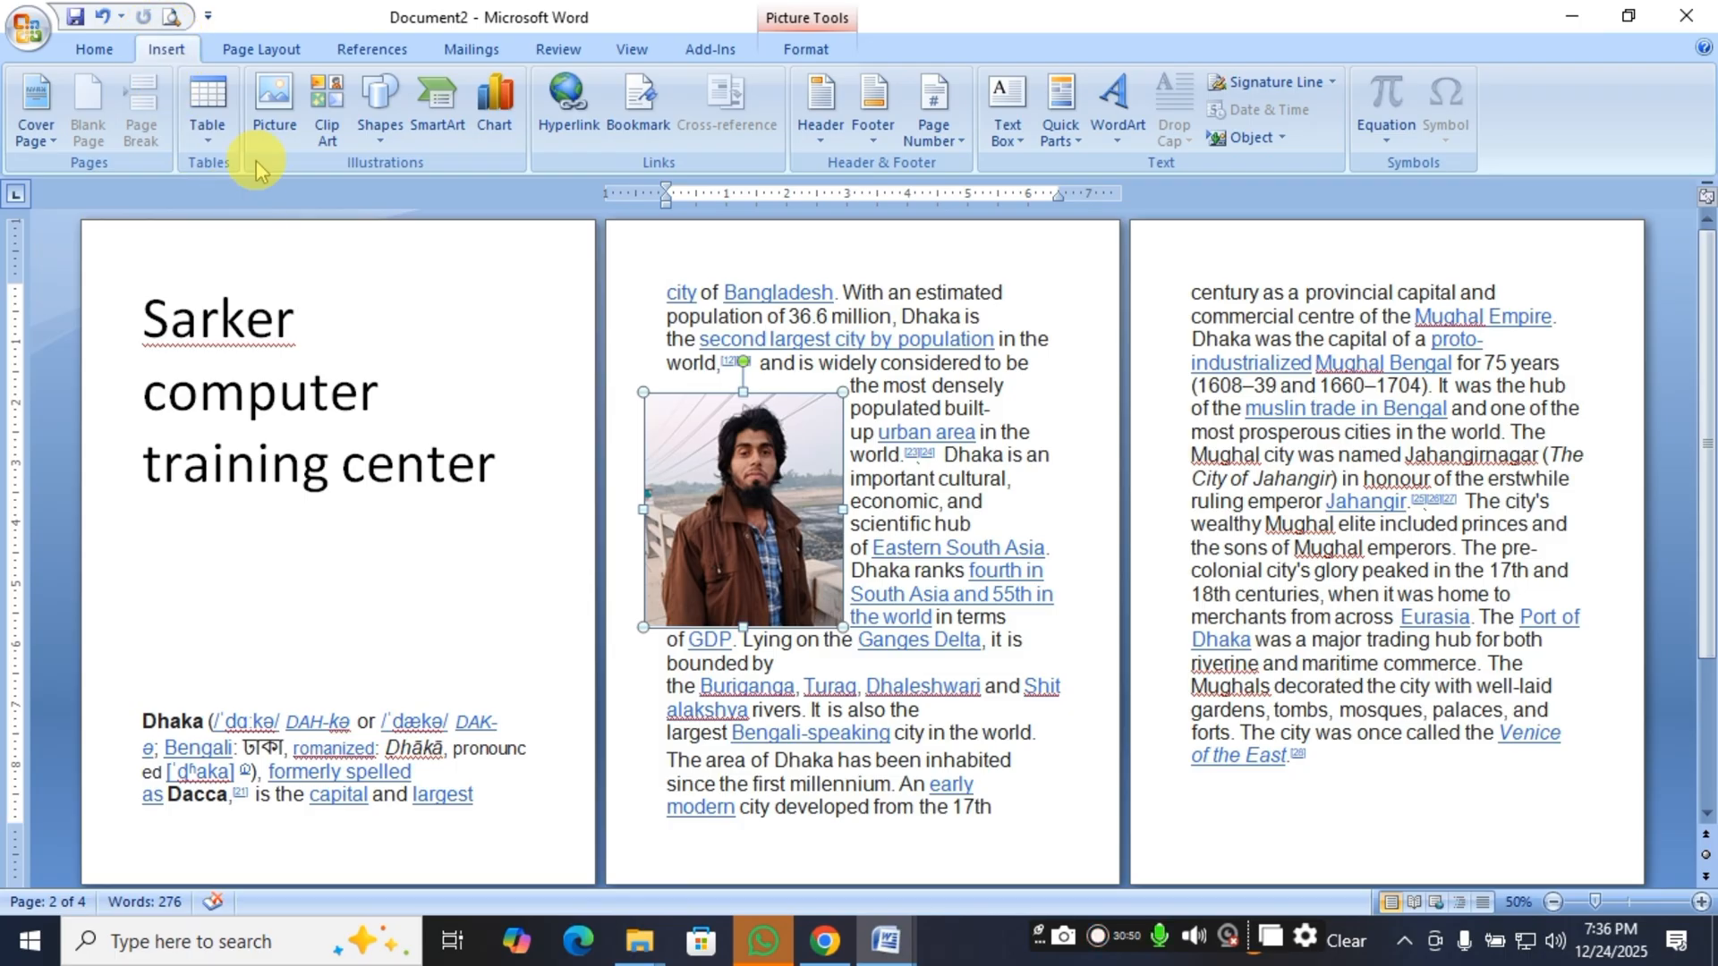
left_click(260, 133)
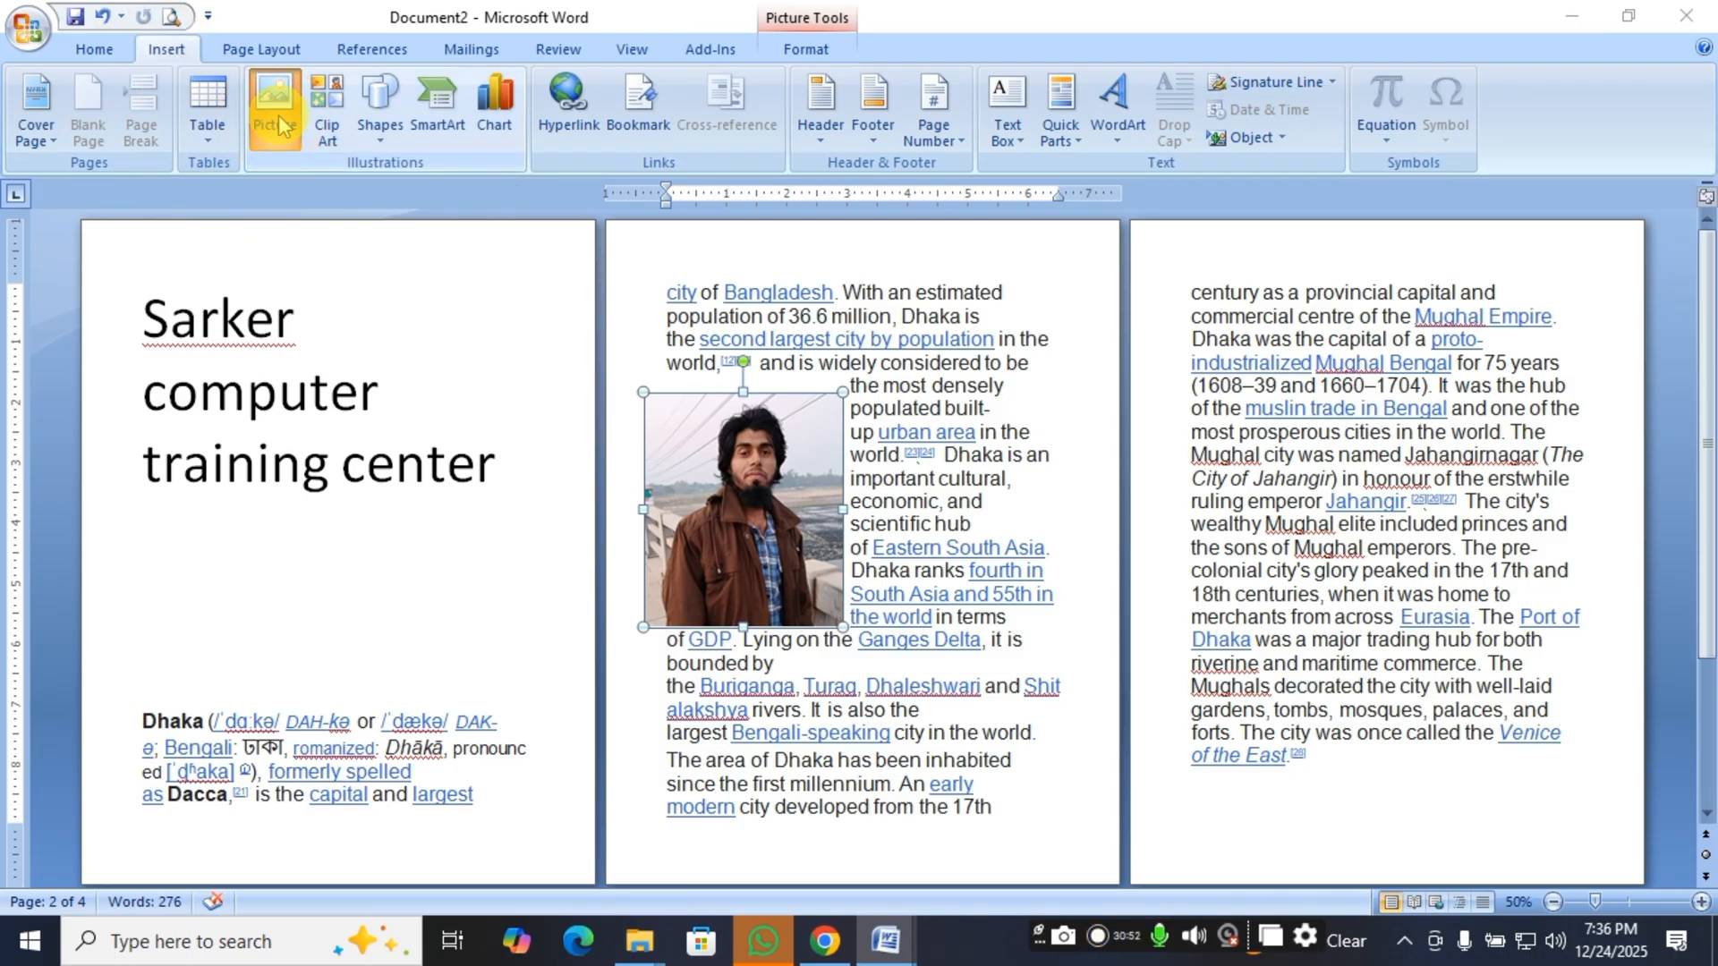
left_click(830, 20)
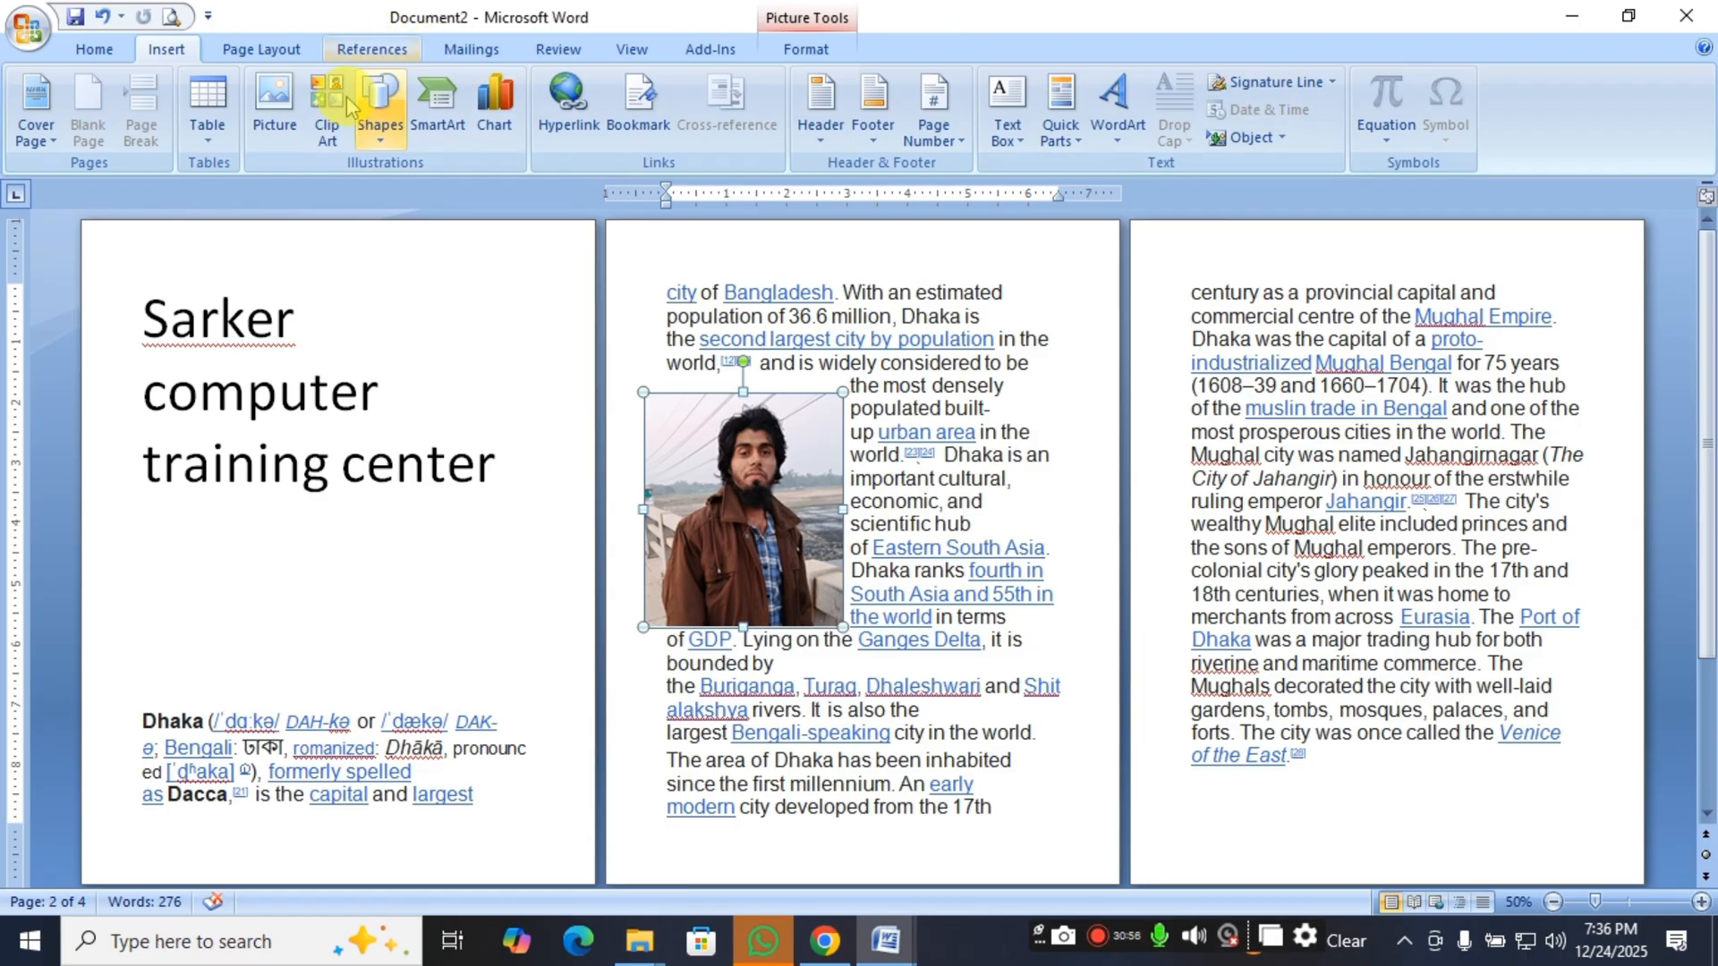
double_click(752, 515)
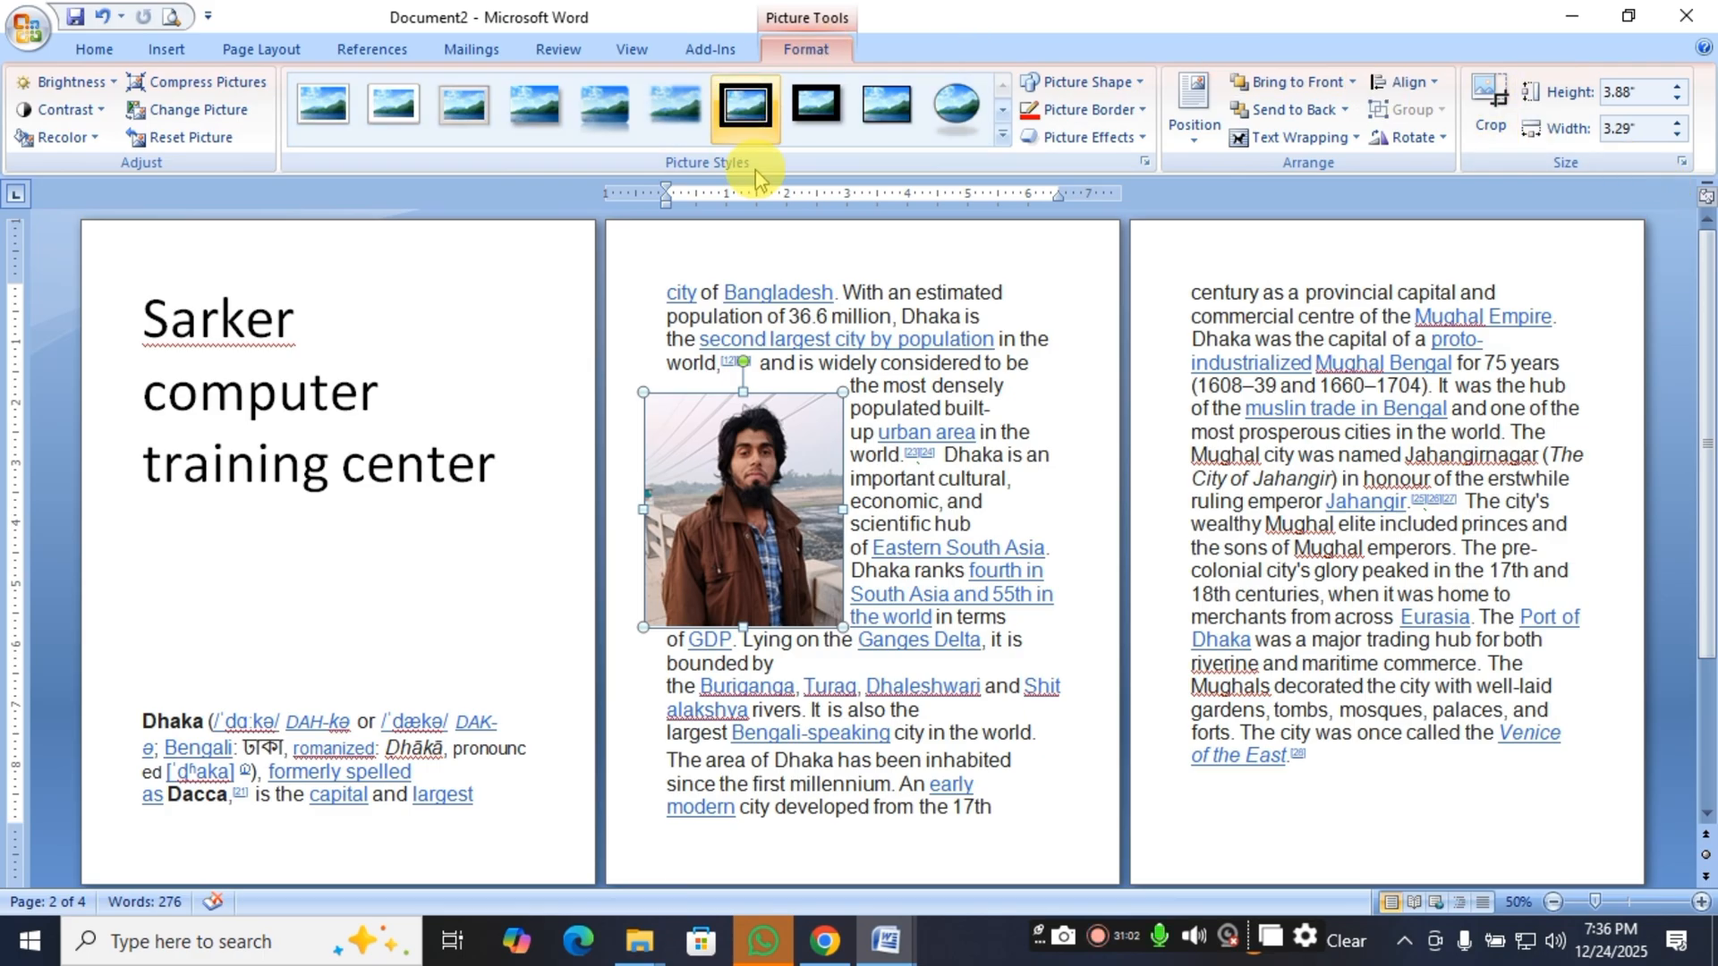
left_click(167, 49)
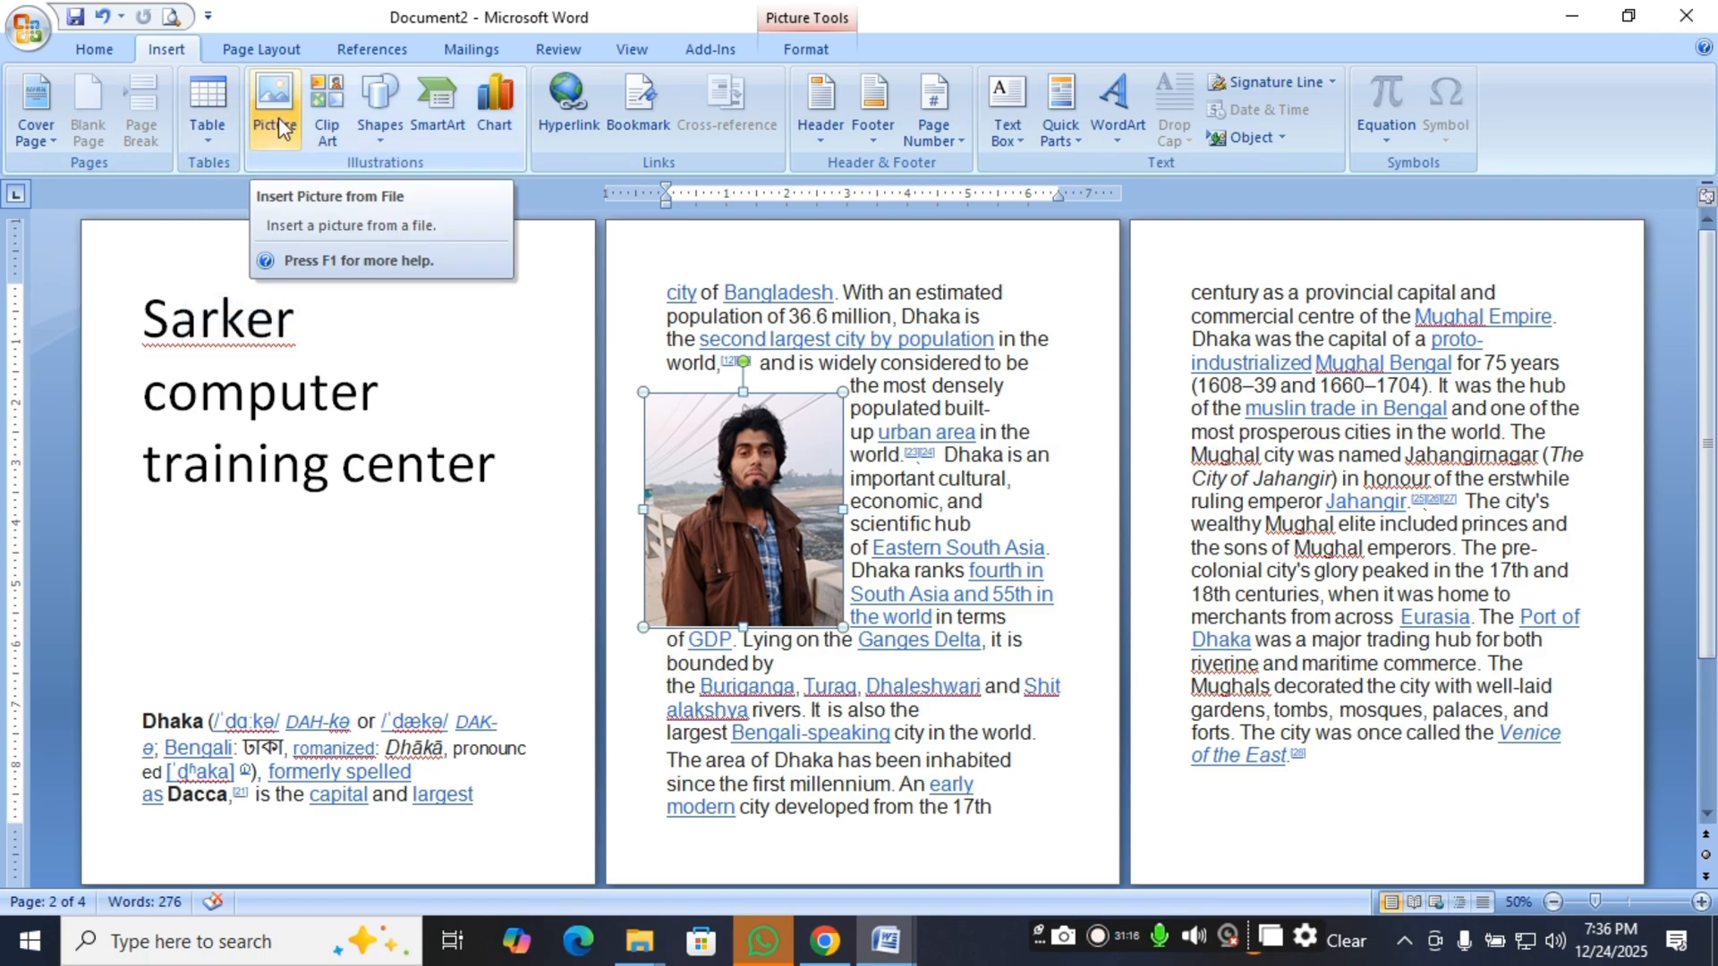
left_click(705, 464)
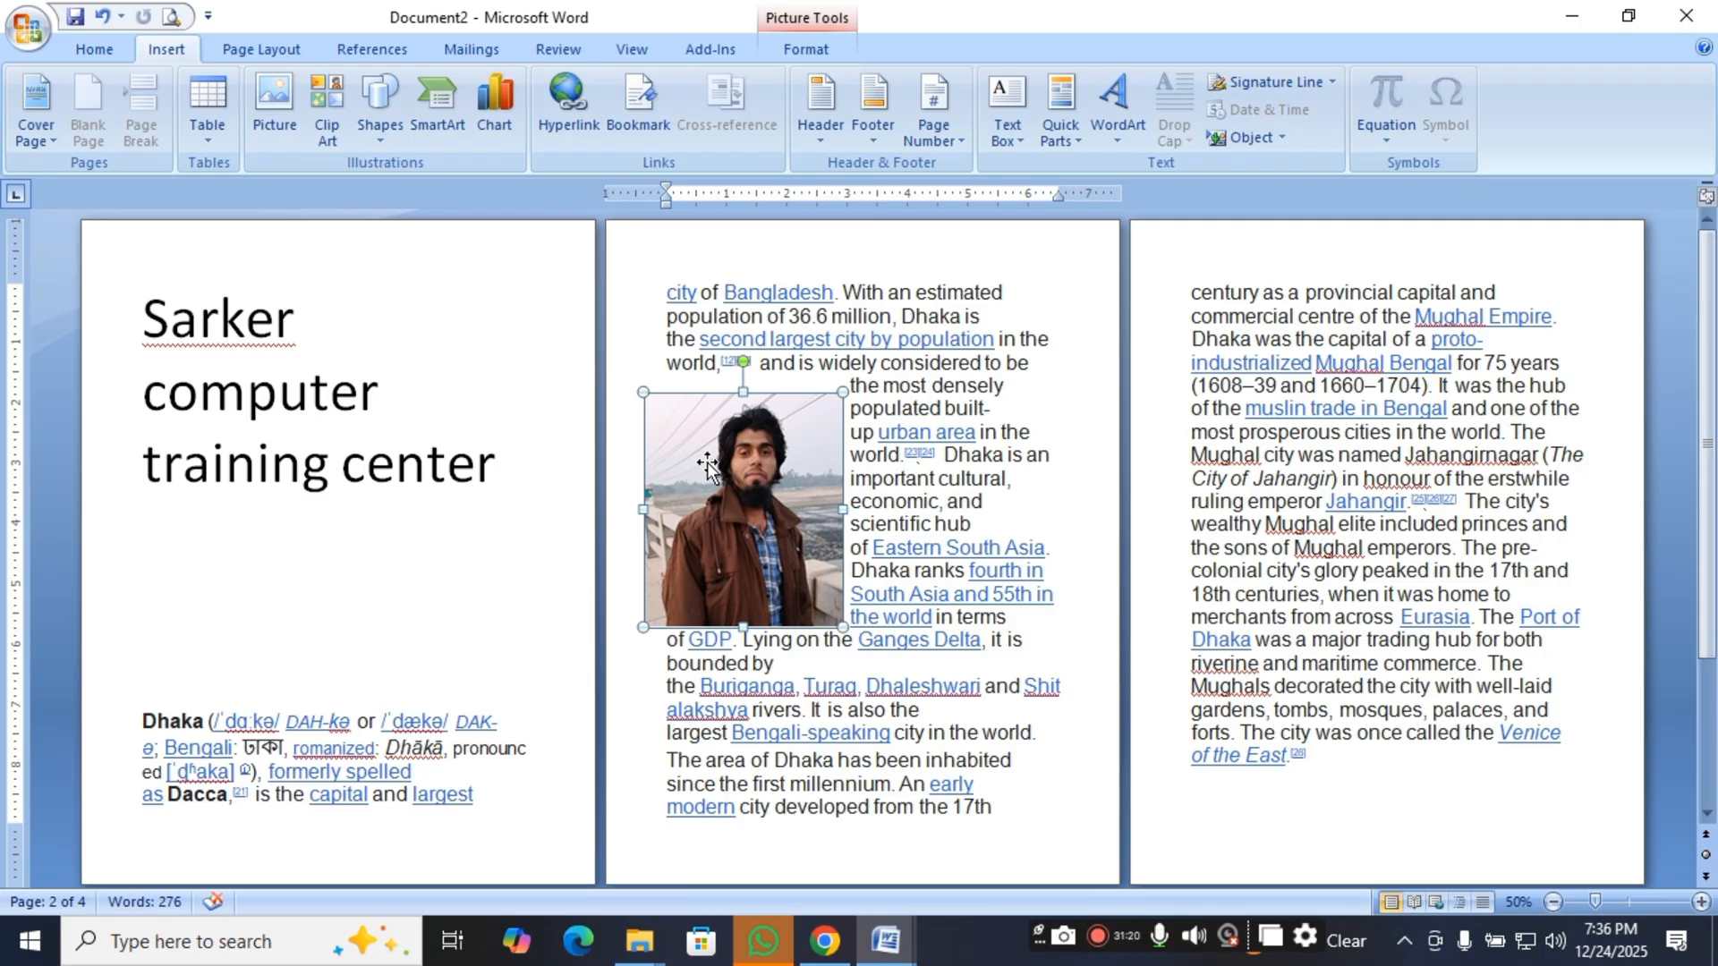
left_click(723, 461)
left_click(760, 535)
left_click(776, 474)
left_click_drag(792, 480, 822, 618)
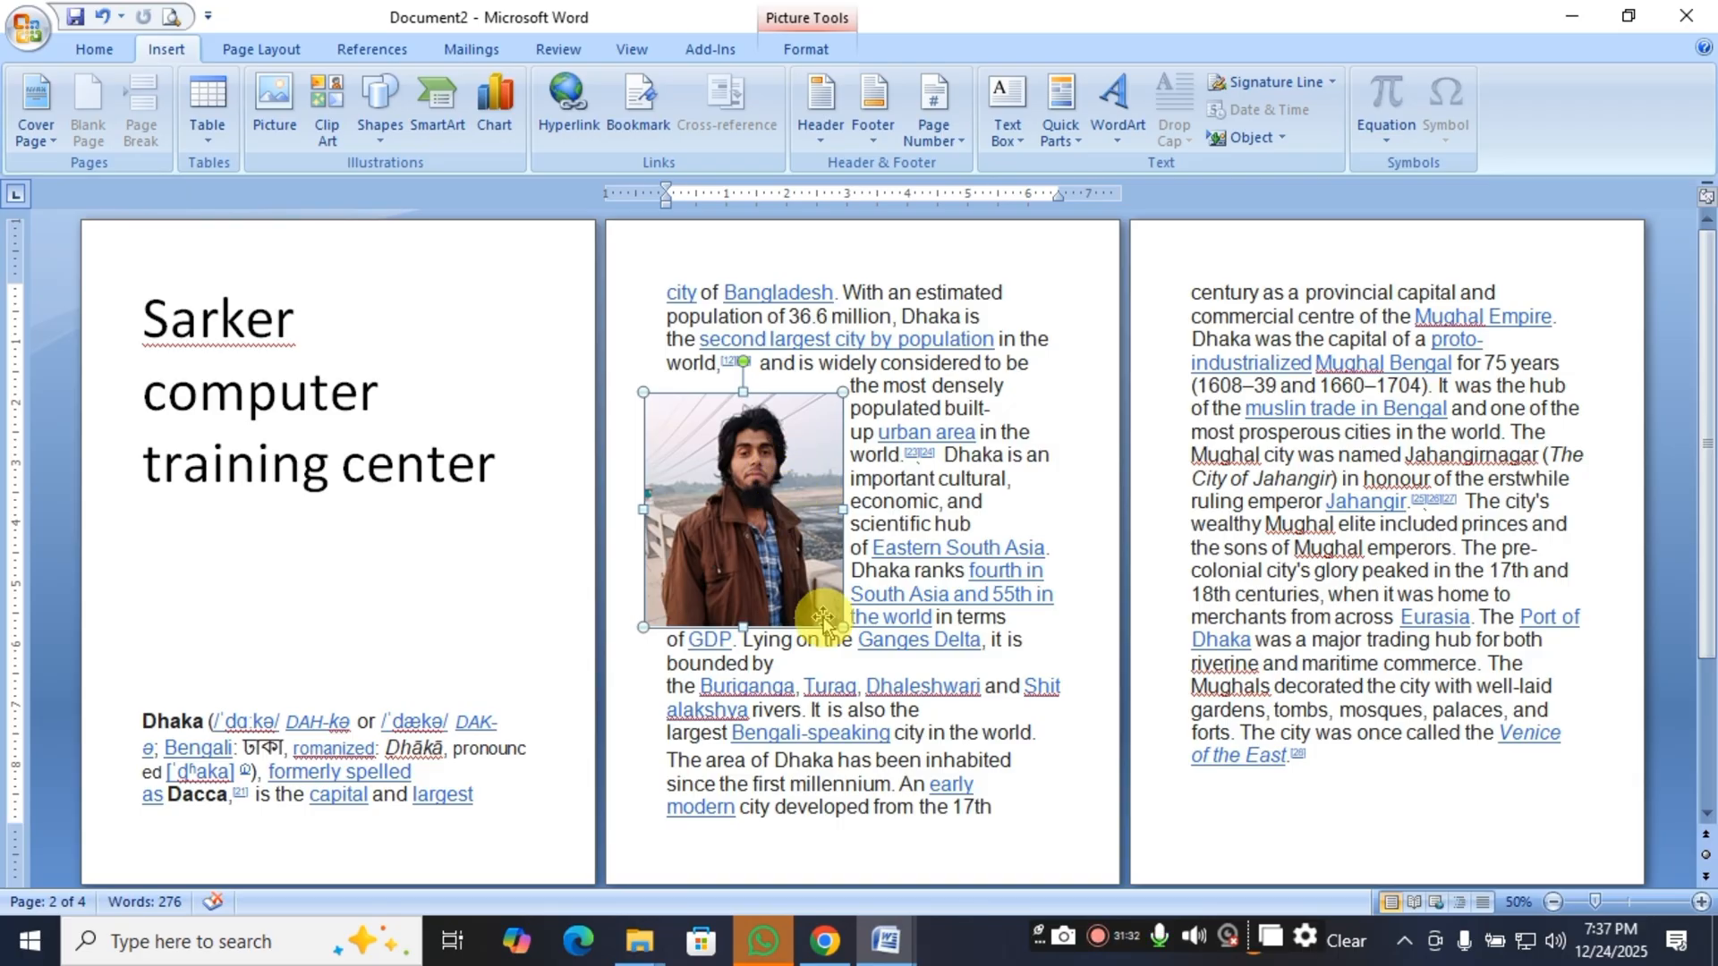